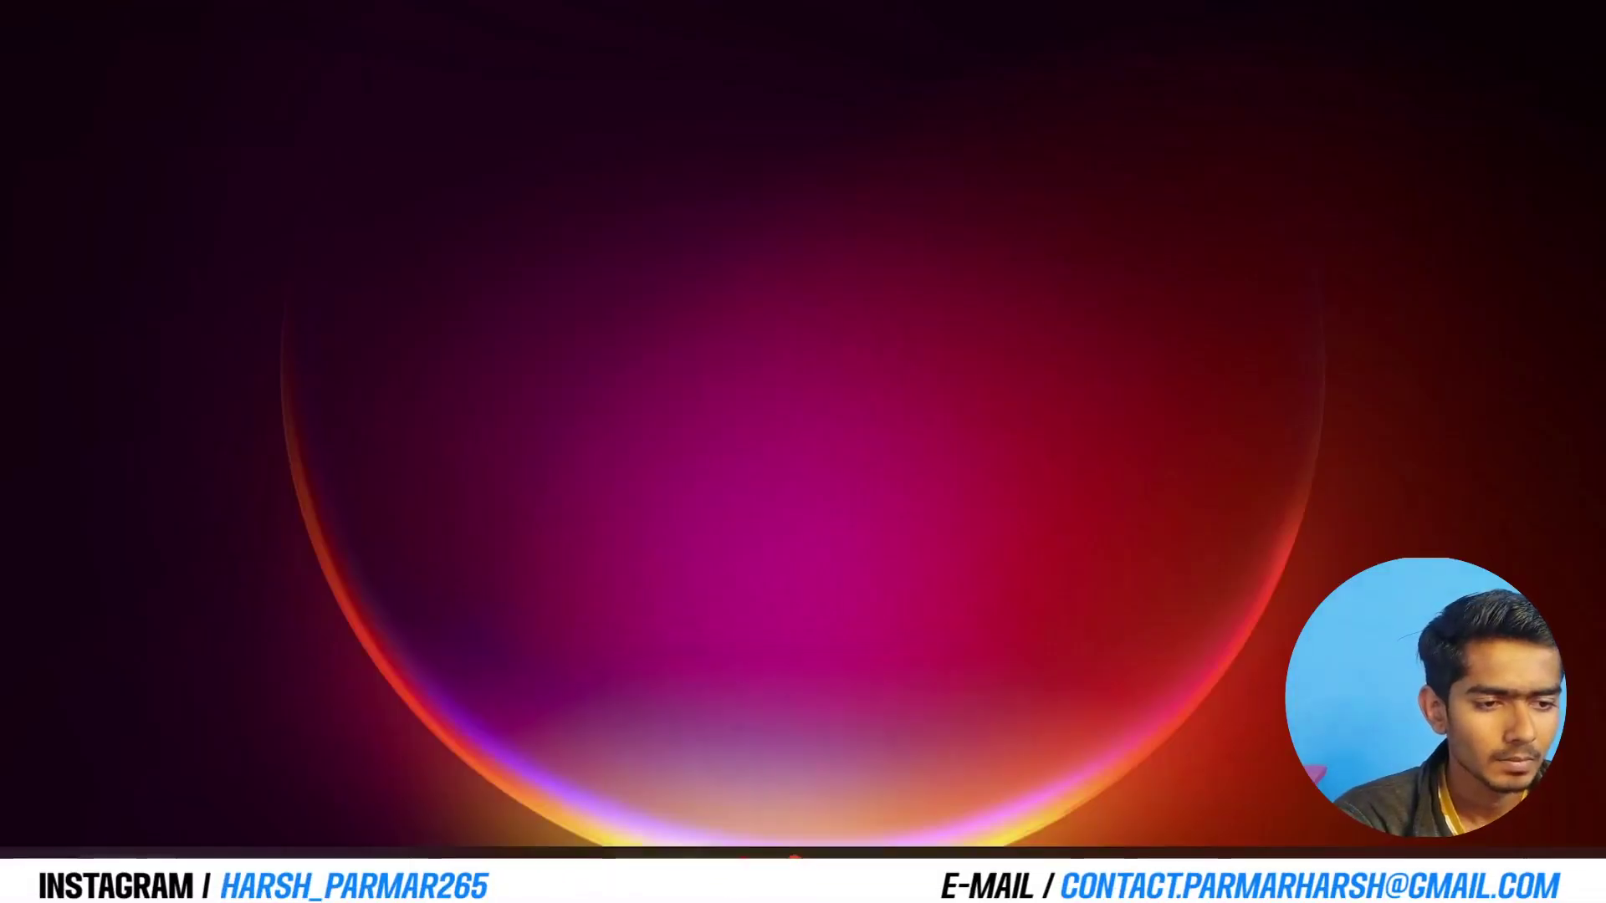
Bring Chrome forward and view the Pinterest pin of the white-uniform officer portrait
{"action": "mouse_move", "coordinate": [629, 876]}
{"action": "mouse_move", "coordinate": [830, 689]}
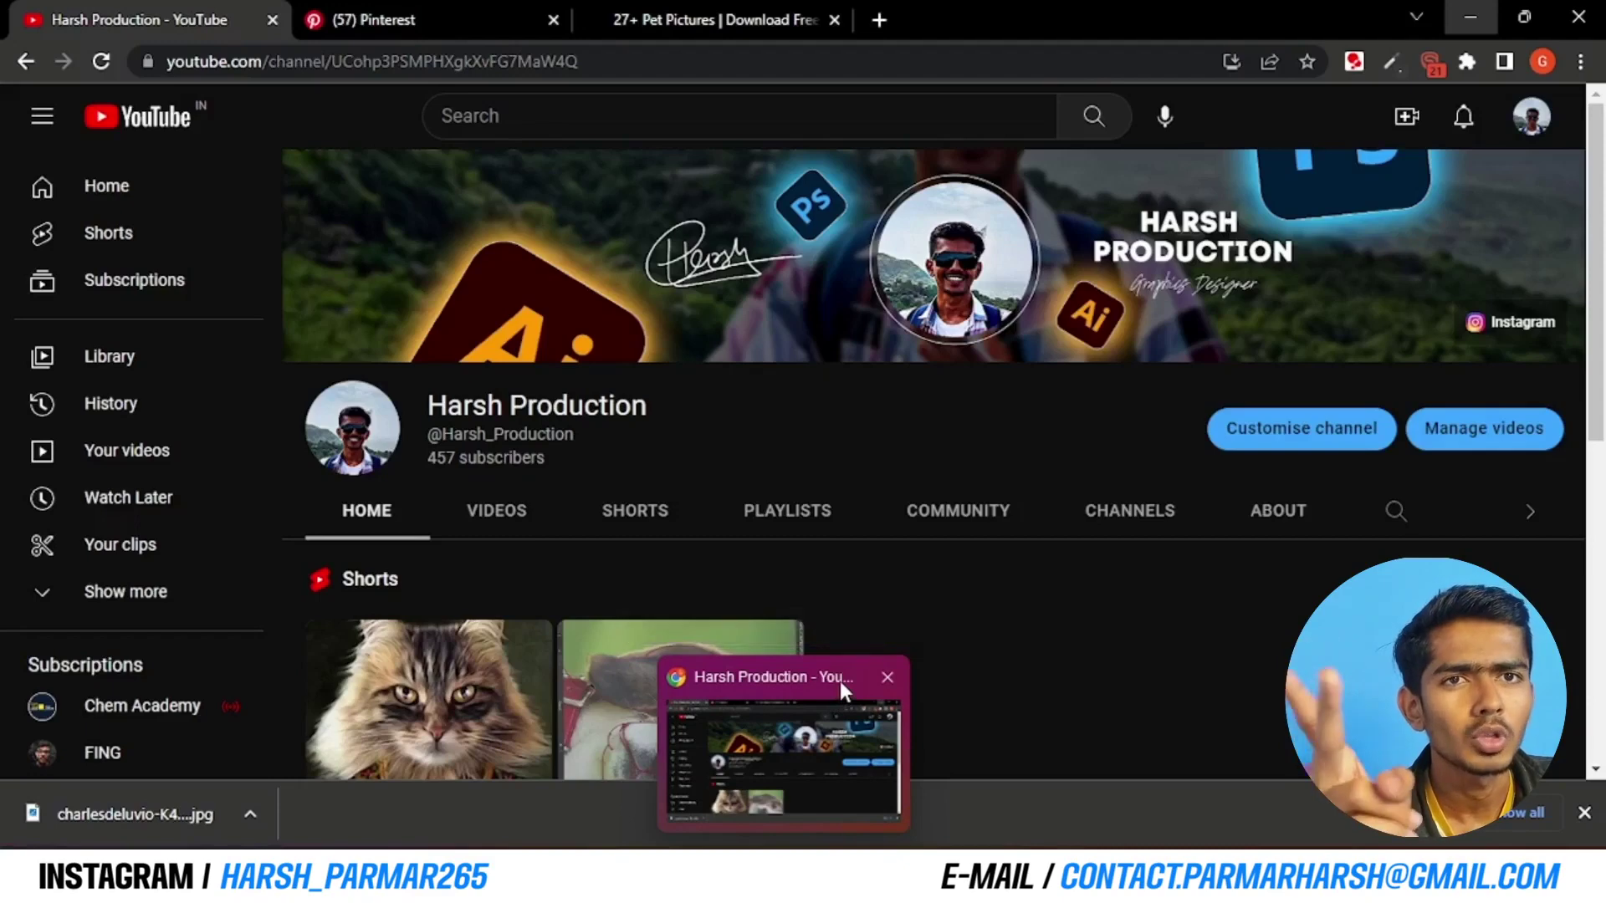
{"action": "left_click", "coordinate": [840, 681]}
{"action": "left_click", "coordinate": [438, 3]}
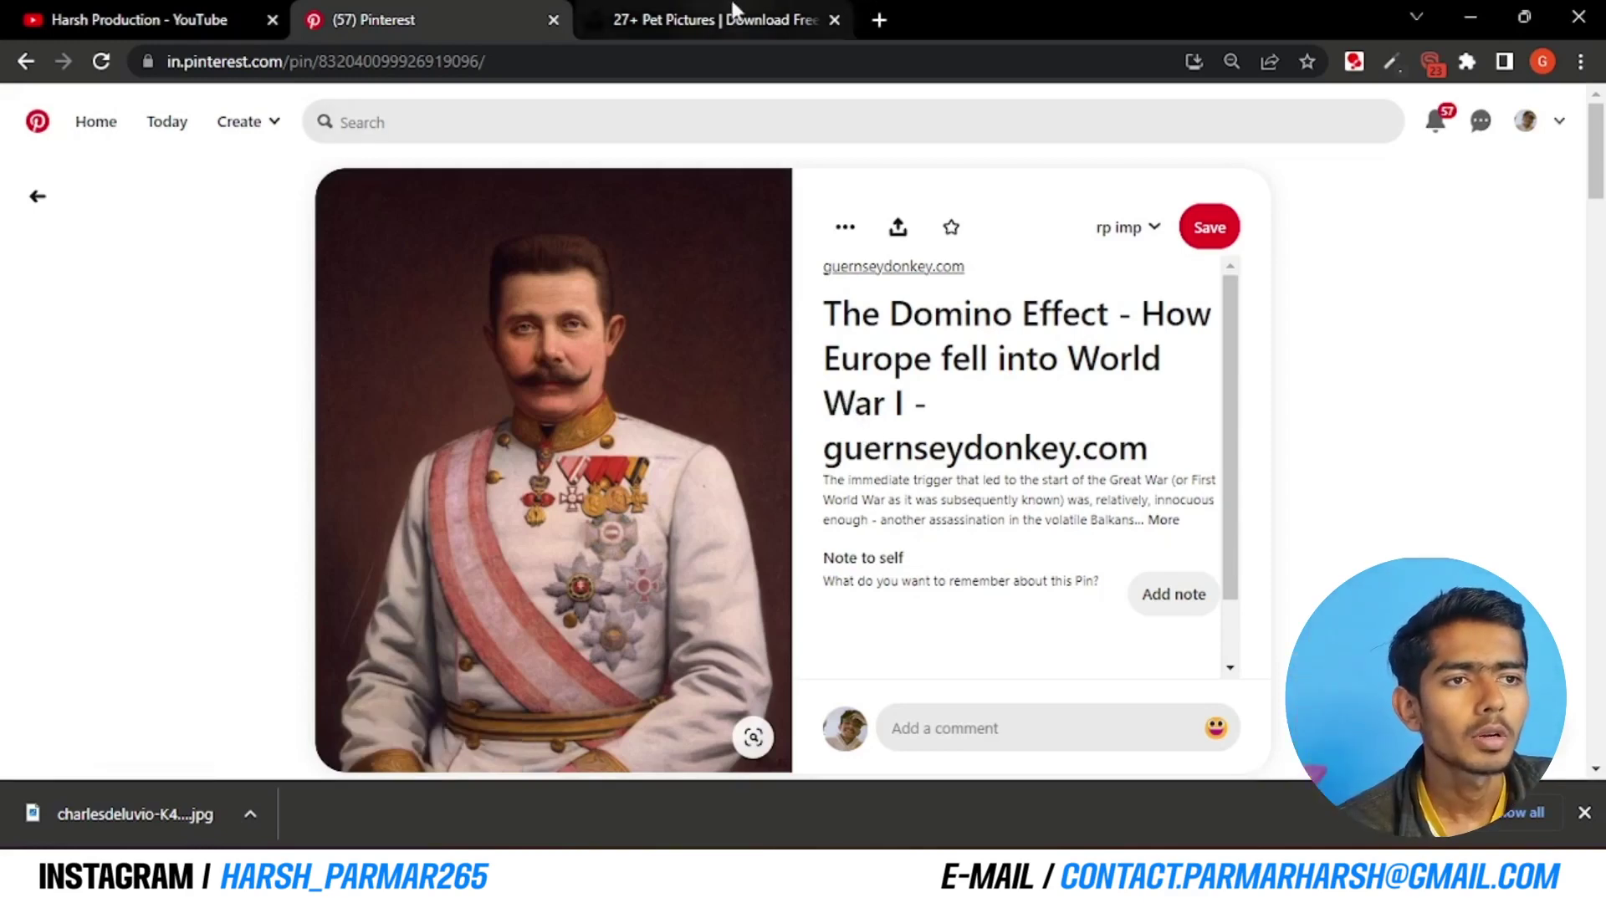
Browse the Unsplash pet results to the black pug in a denim jacket, then return to Untitled-1
{"action": "left_click", "coordinate": [730, 23]}
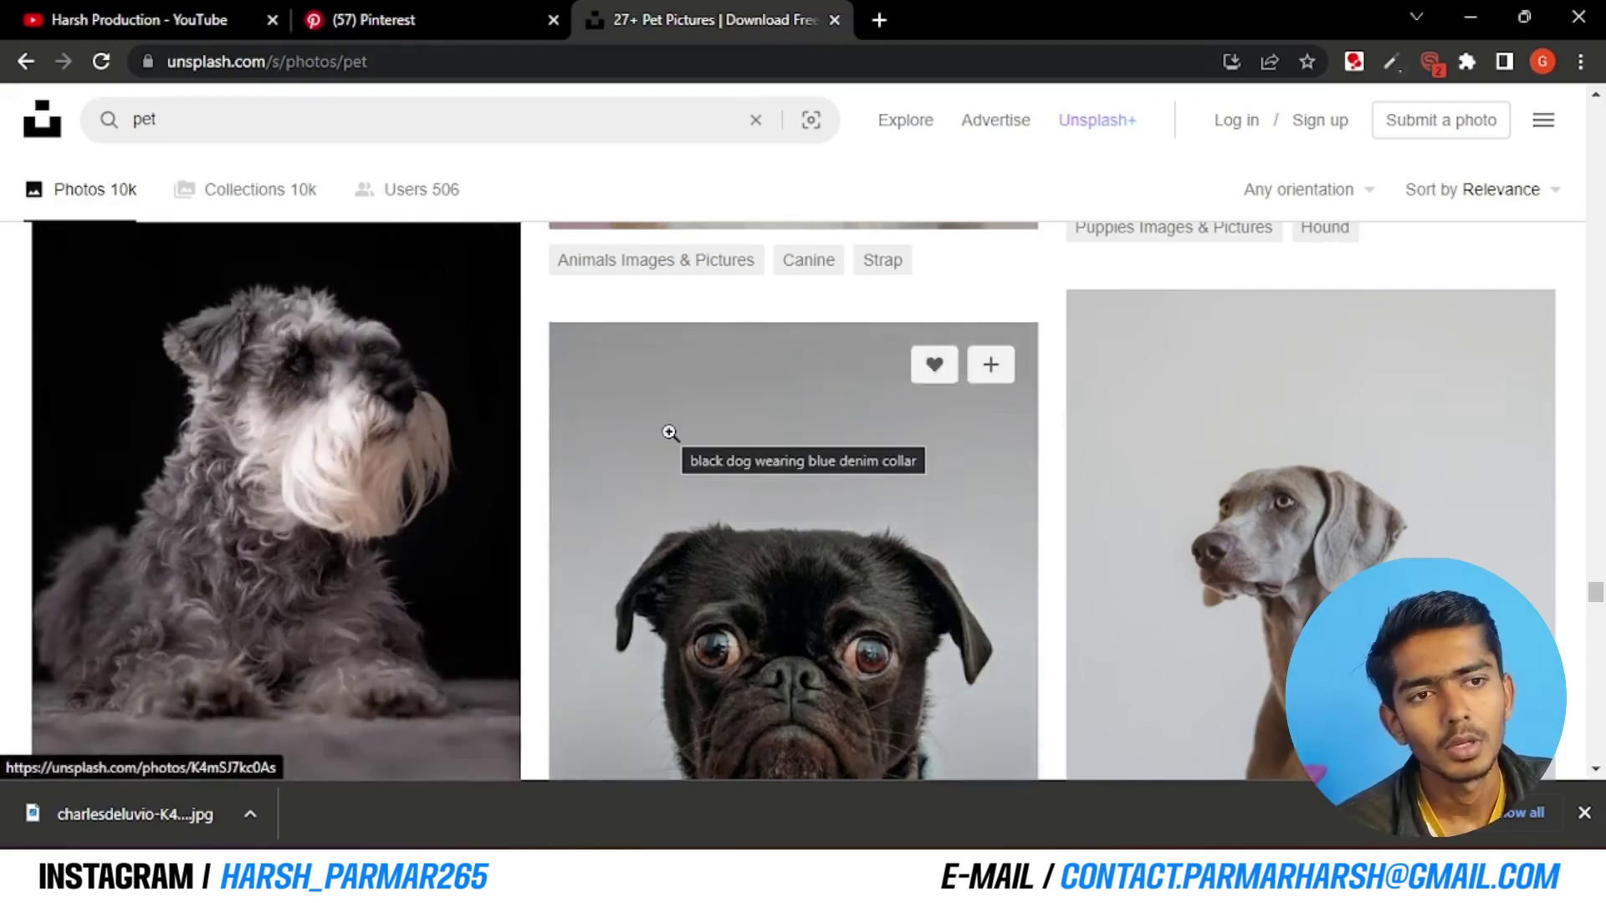
{"action": "scroll", "coordinate": [671, 434], "scroll_direction": "down", "scroll_amount": 1}
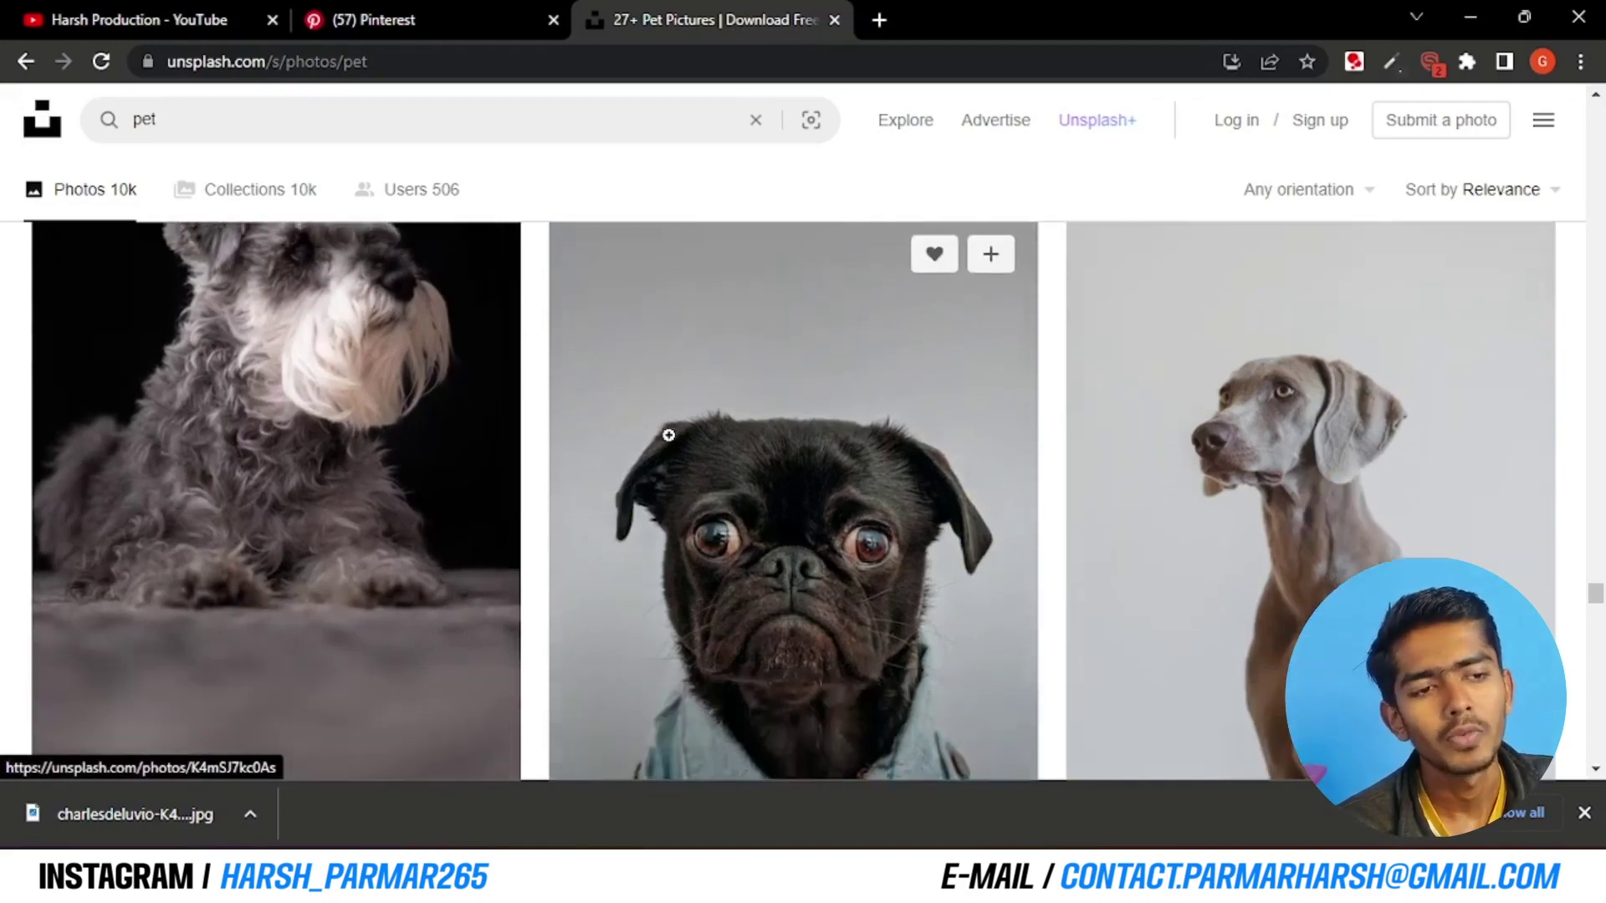
{"action": "scroll", "coordinate": [670, 435], "scroll_direction": "up", "scroll_amount": 4}
{"action": "scroll", "coordinate": [669, 439], "scroll_direction": "down", "scroll_amount": 5}
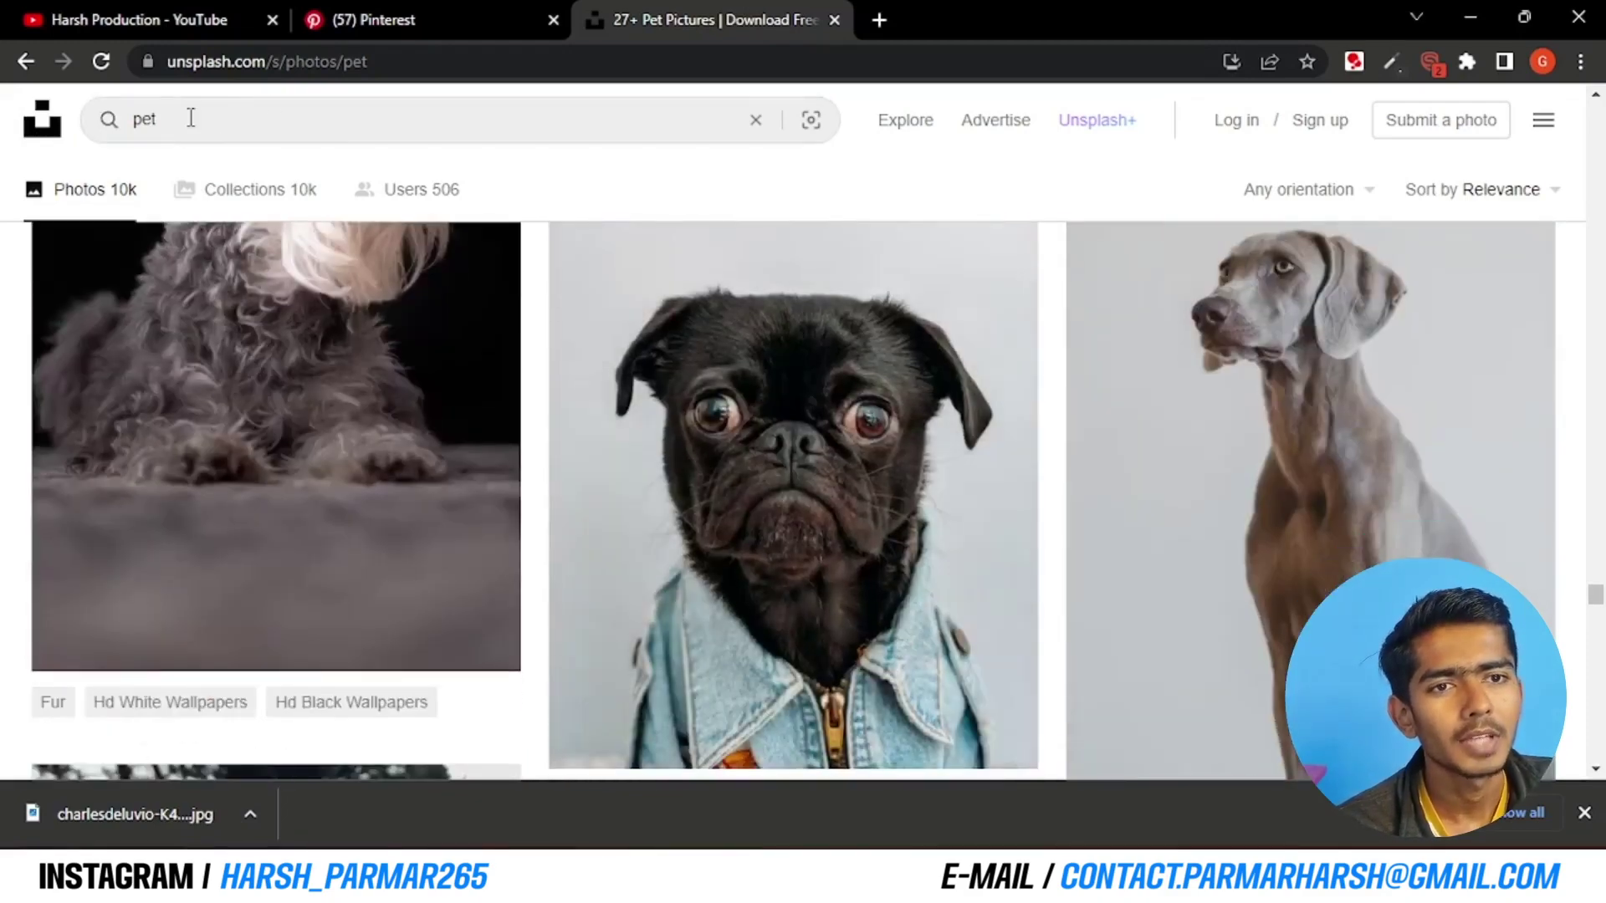
{"action": "scroll", "coordinate": [566, 392], "scroll_direction": "up", "scroll_amount": 3}
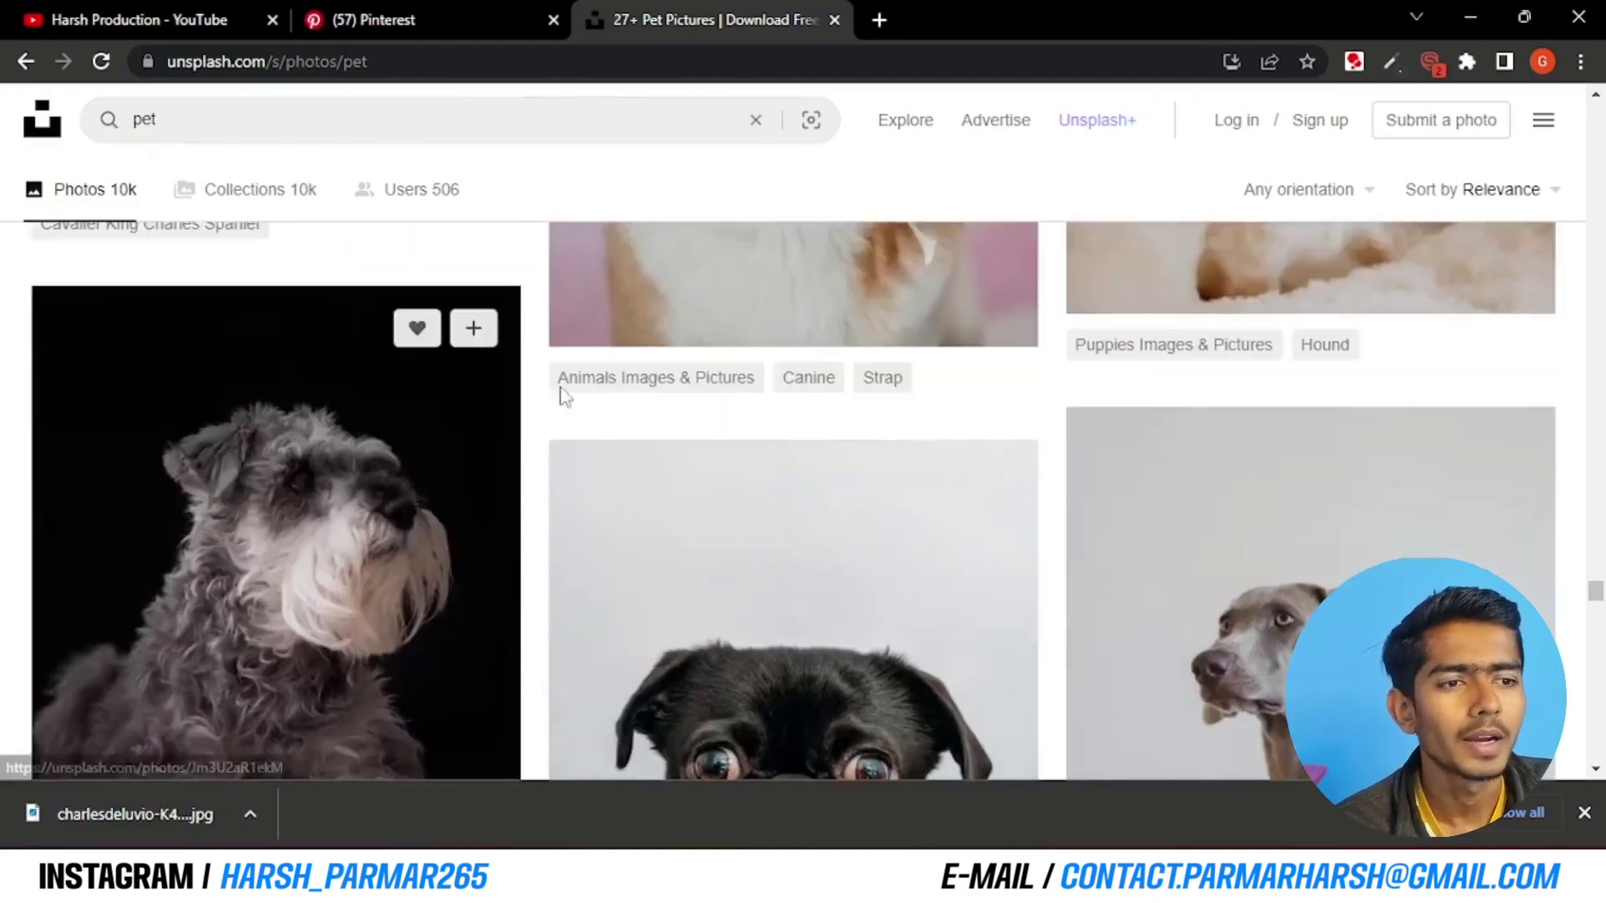
{"action": "scroll", "coordinate": [567, 392], "scroll_direction": "down", "scroll_amount": 6}
{"action": "scroll", "coordinate": [566, 393], "scroll_direction": "up", "scroll_amount": 6}
{"action": "scroll", "coordinate": [566, 392], "scroll_direction": "down", "scroll_amount": 1}
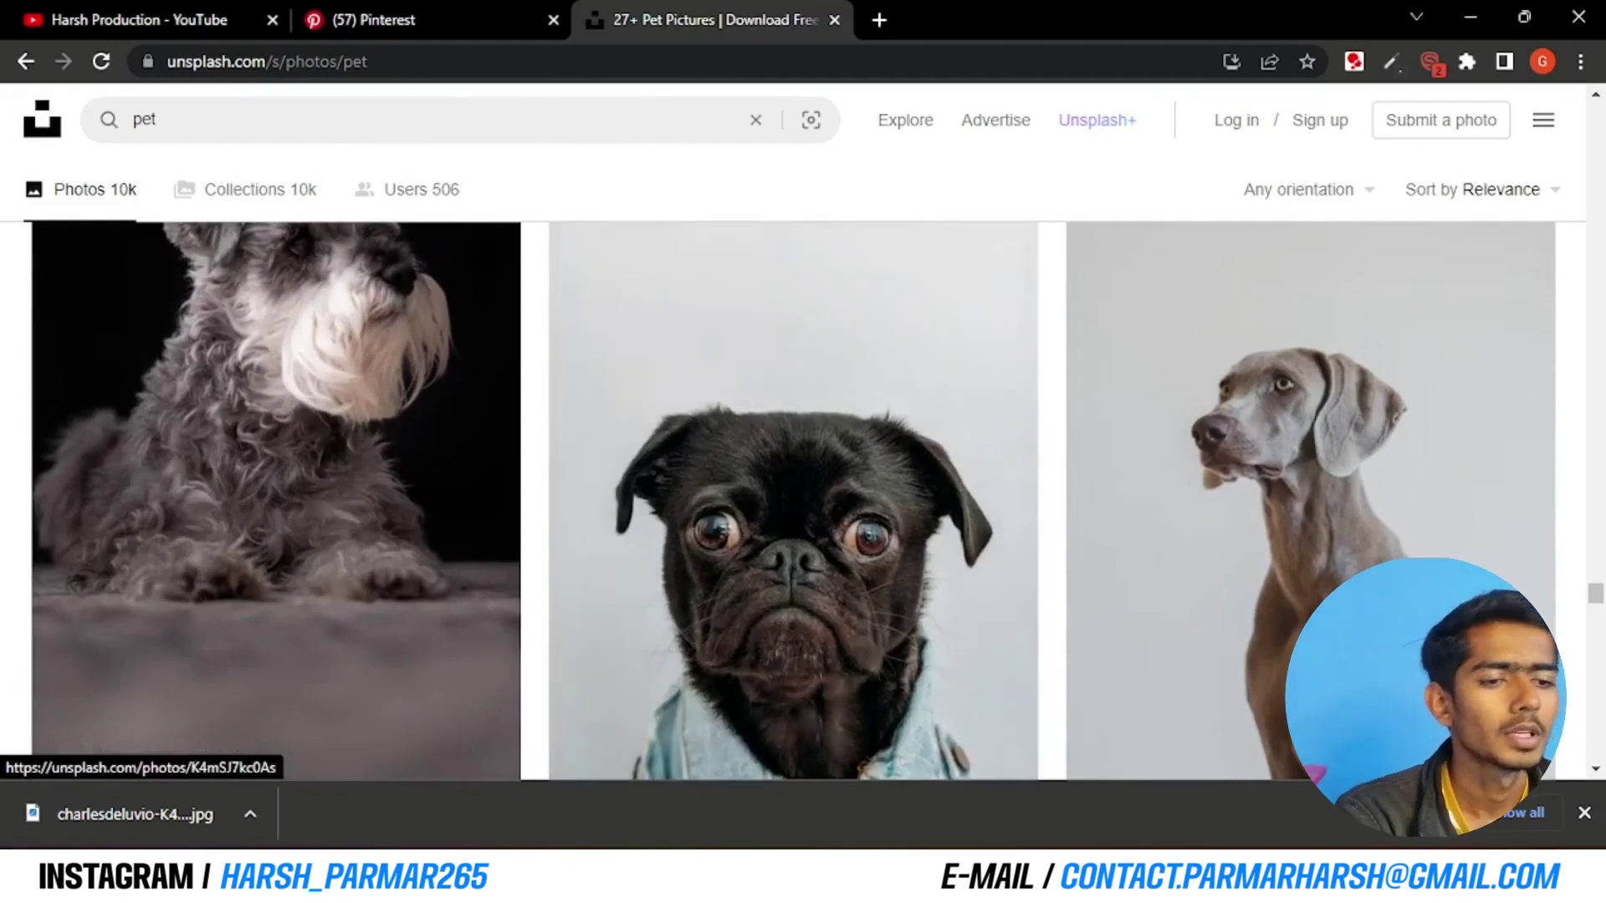
{"action": "left_click", "coordinate": [629, 752]}
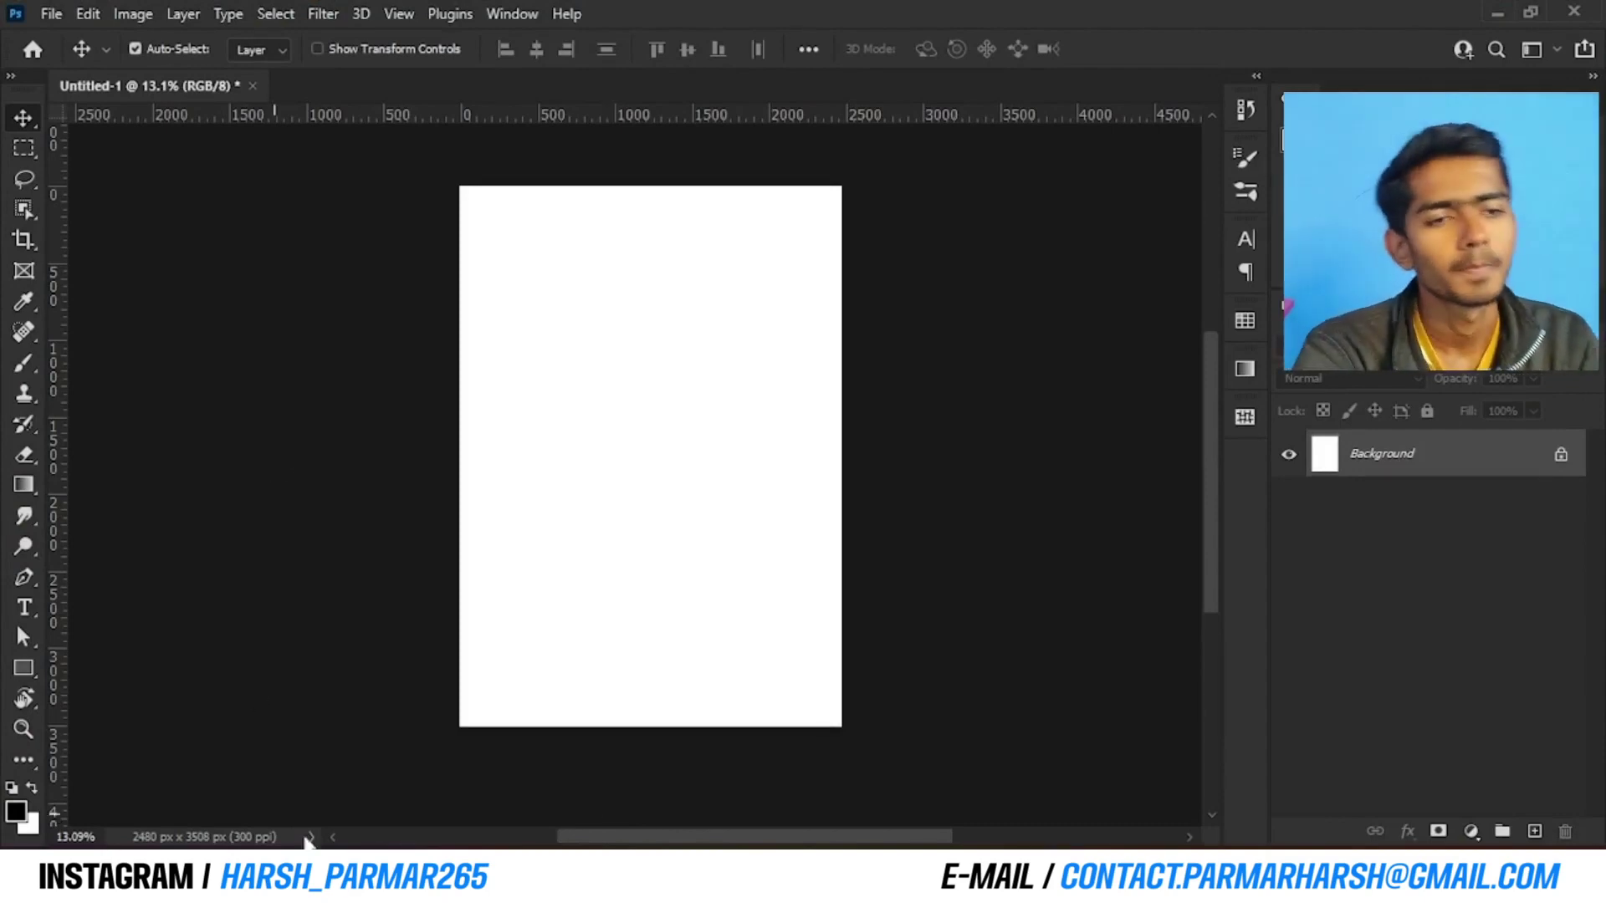
Drag cloth.jpg from the Raw folder onto the Untitled-1 canvas
{"action": "left_click", "coordinate": [1531, 12]}
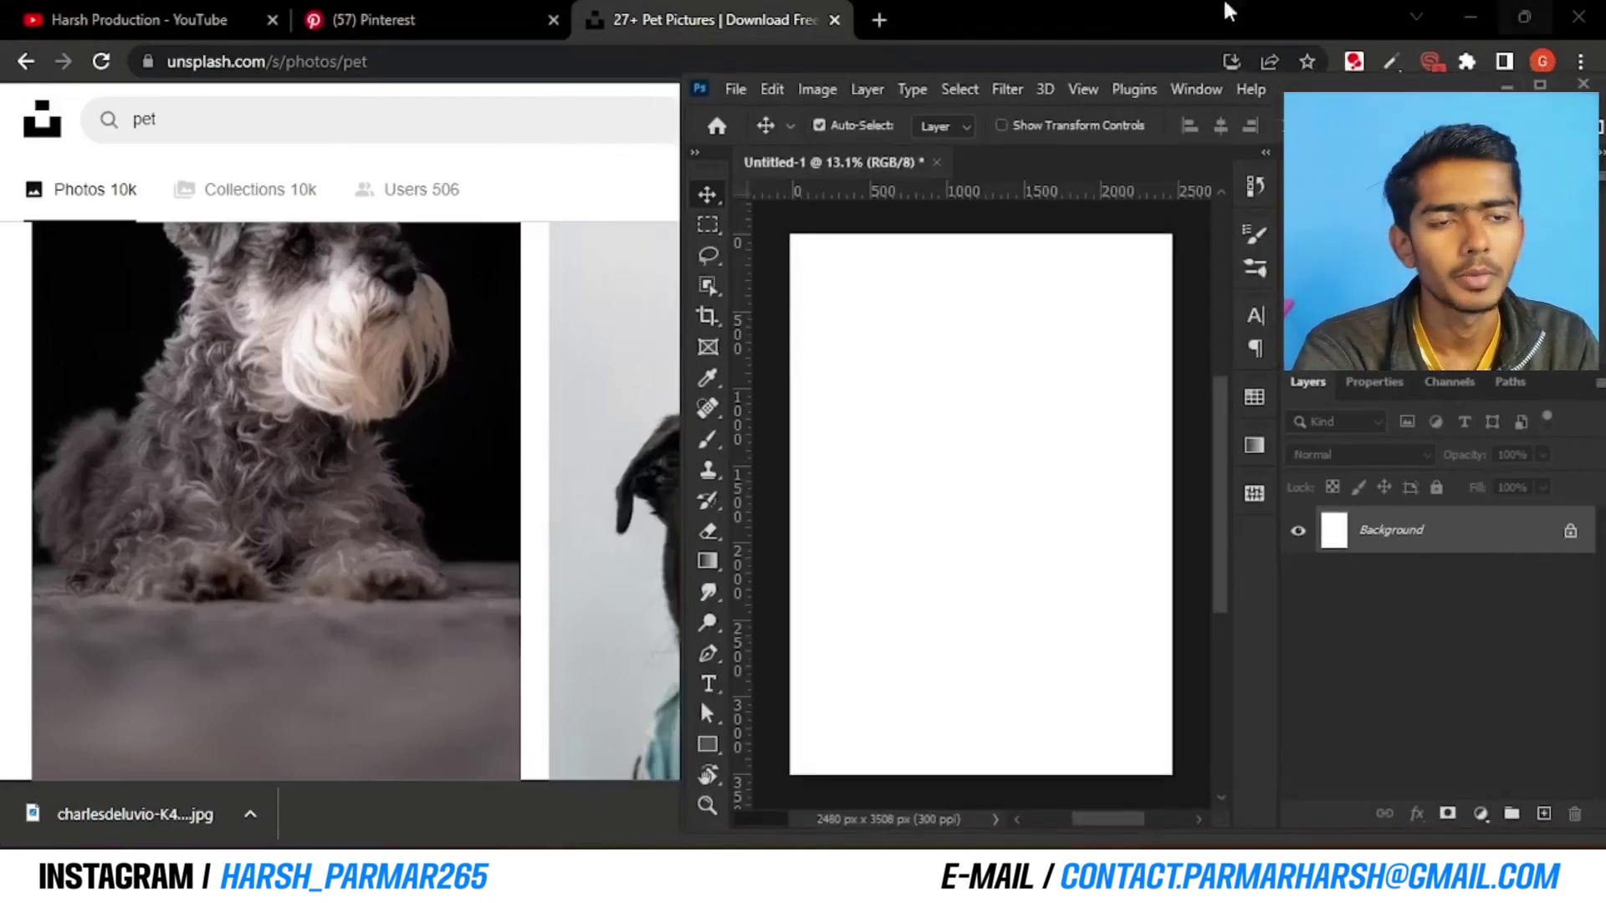
{"action": "left_click", "coordinate": [1412, 12]}
{"action": "left_click", "coordinate": [1466, 16]}
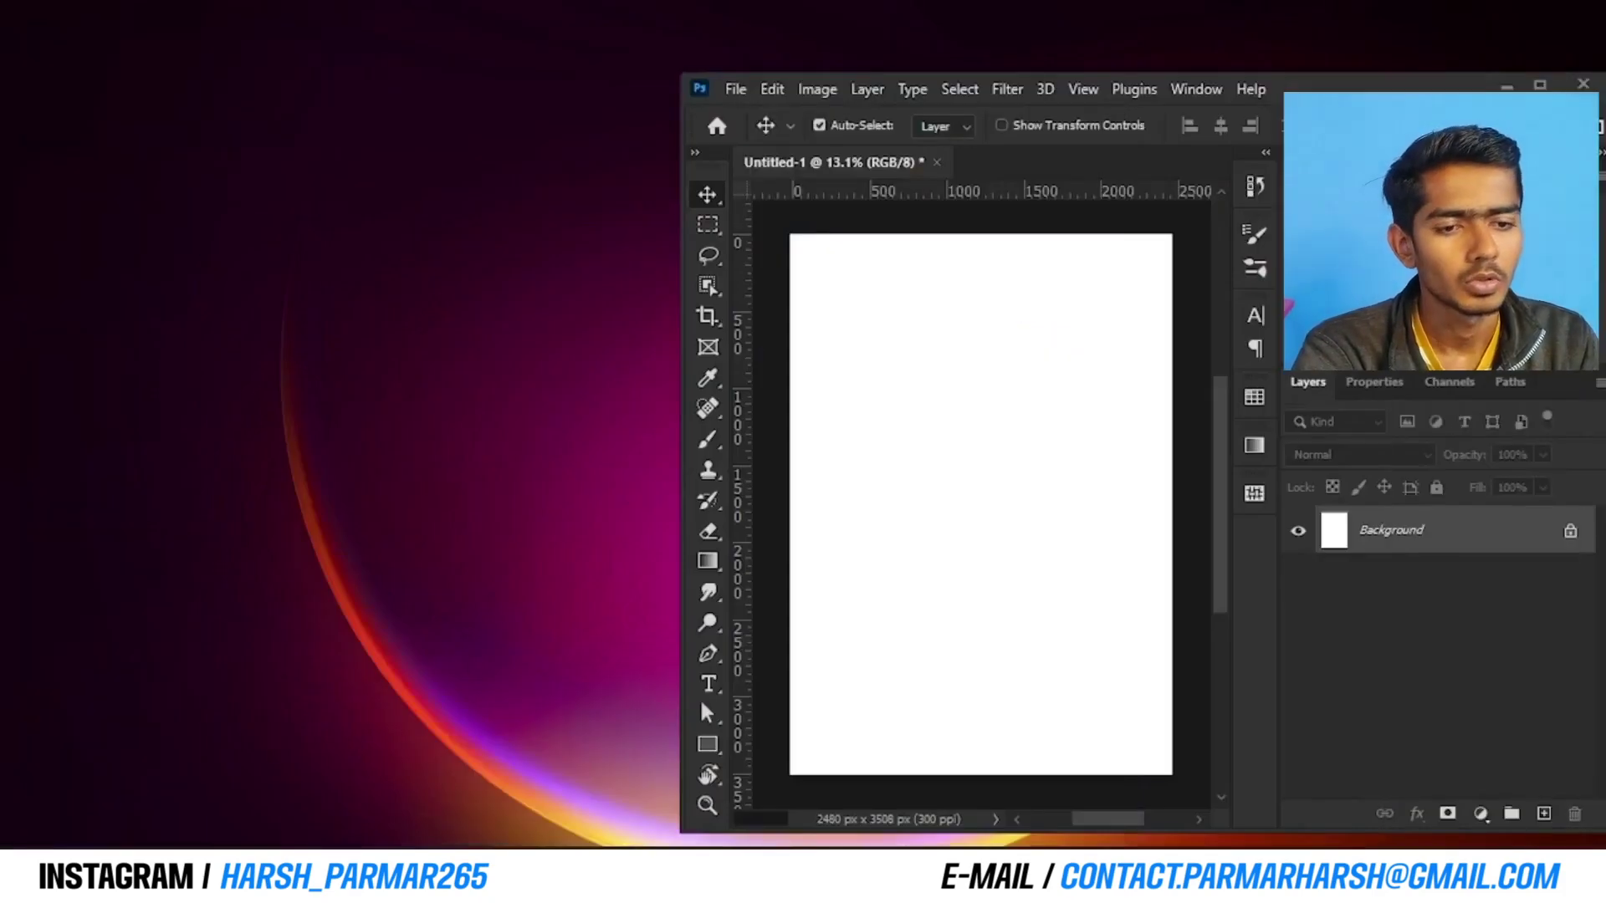
{"action": "left_click", "coordinate": [315, 861]}
{"action": "left_click_drag", "start_coordinate": [522, 355], "coordinate": [215, 226]}
{"action": "left_click", "coordinate": [376, 477]}
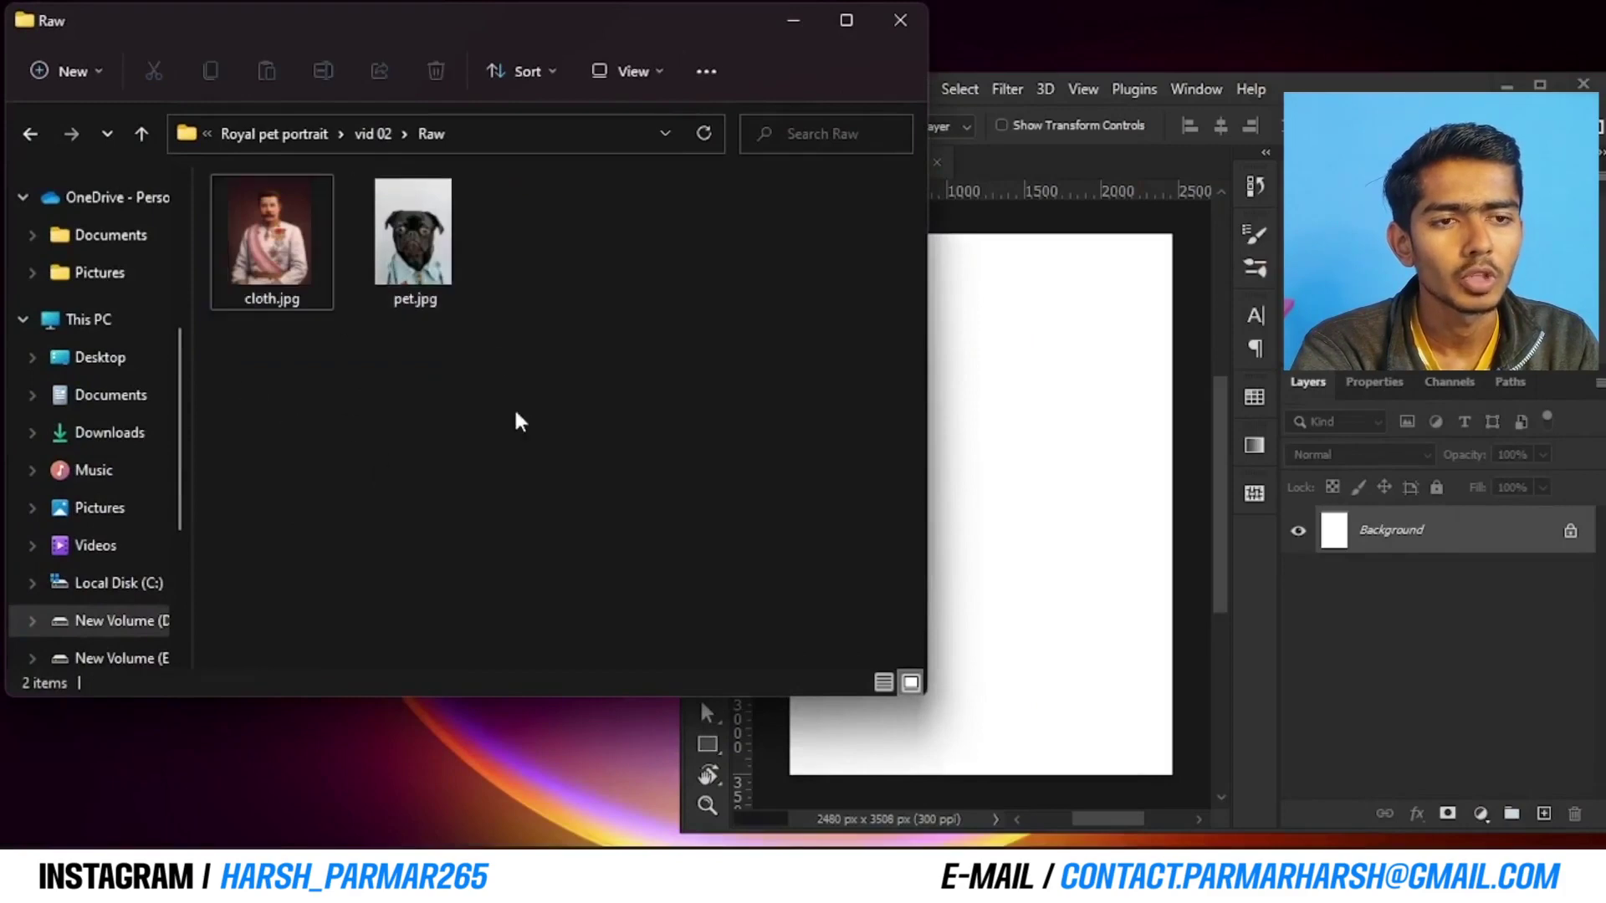
{"action": "left_click", "coordinate": [318, 266]}
{"action": "left_click_drag", "start_coordinate": [318, 266], "coordinate": [1012, 610]}
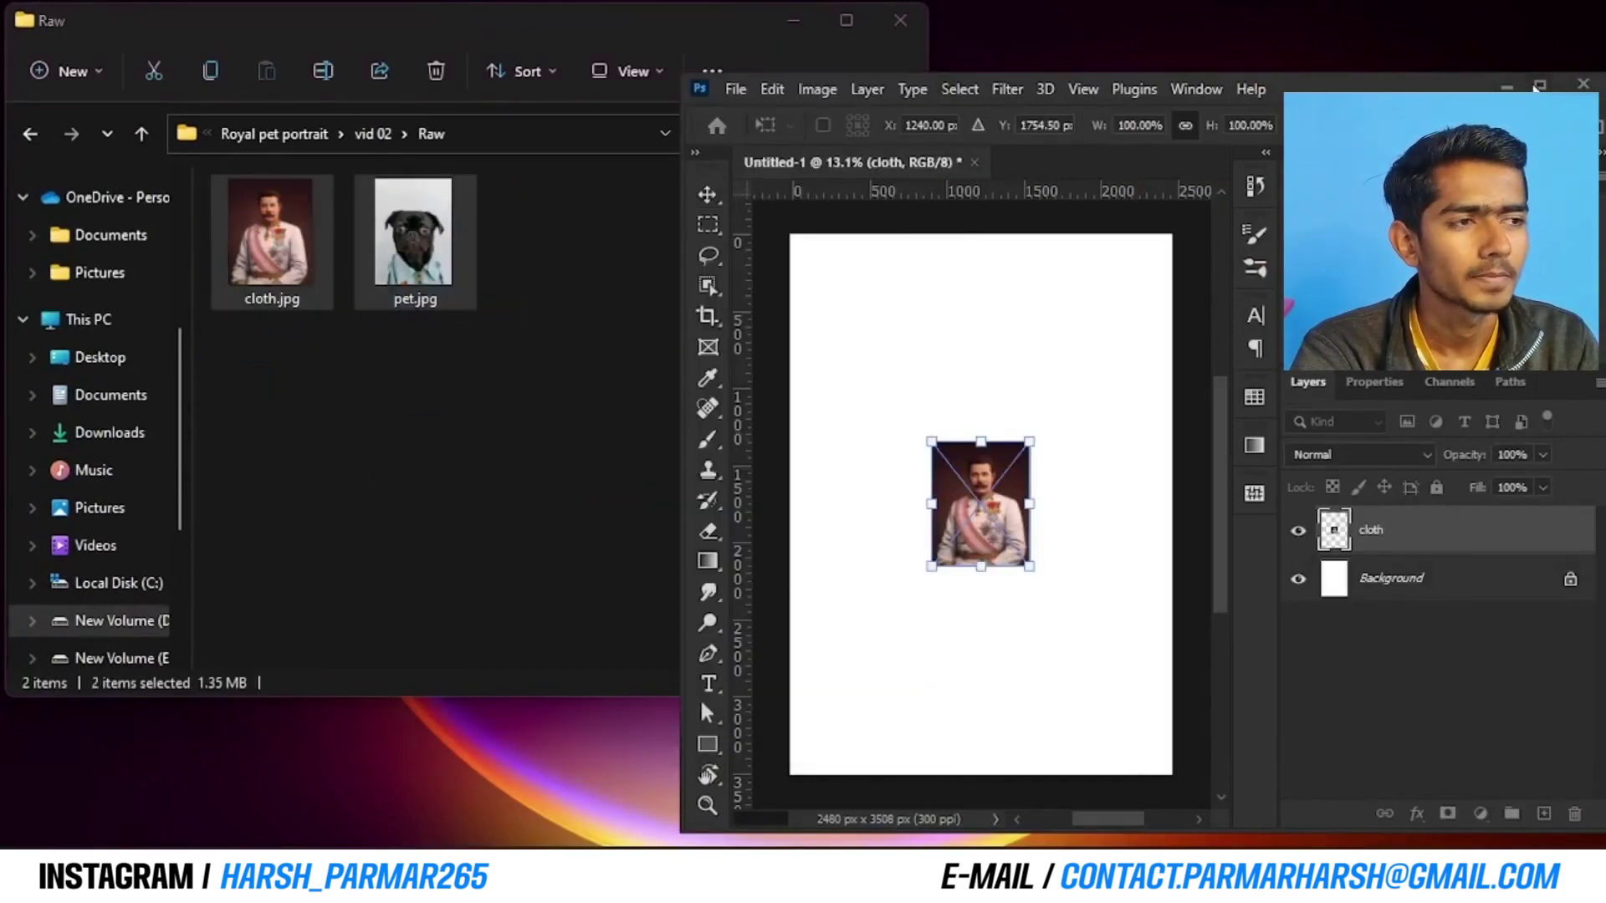
Commit the cloth and pet images as layers, then hide the pet layer
{"action": "left_click", "coordinate": [1538, 85]}
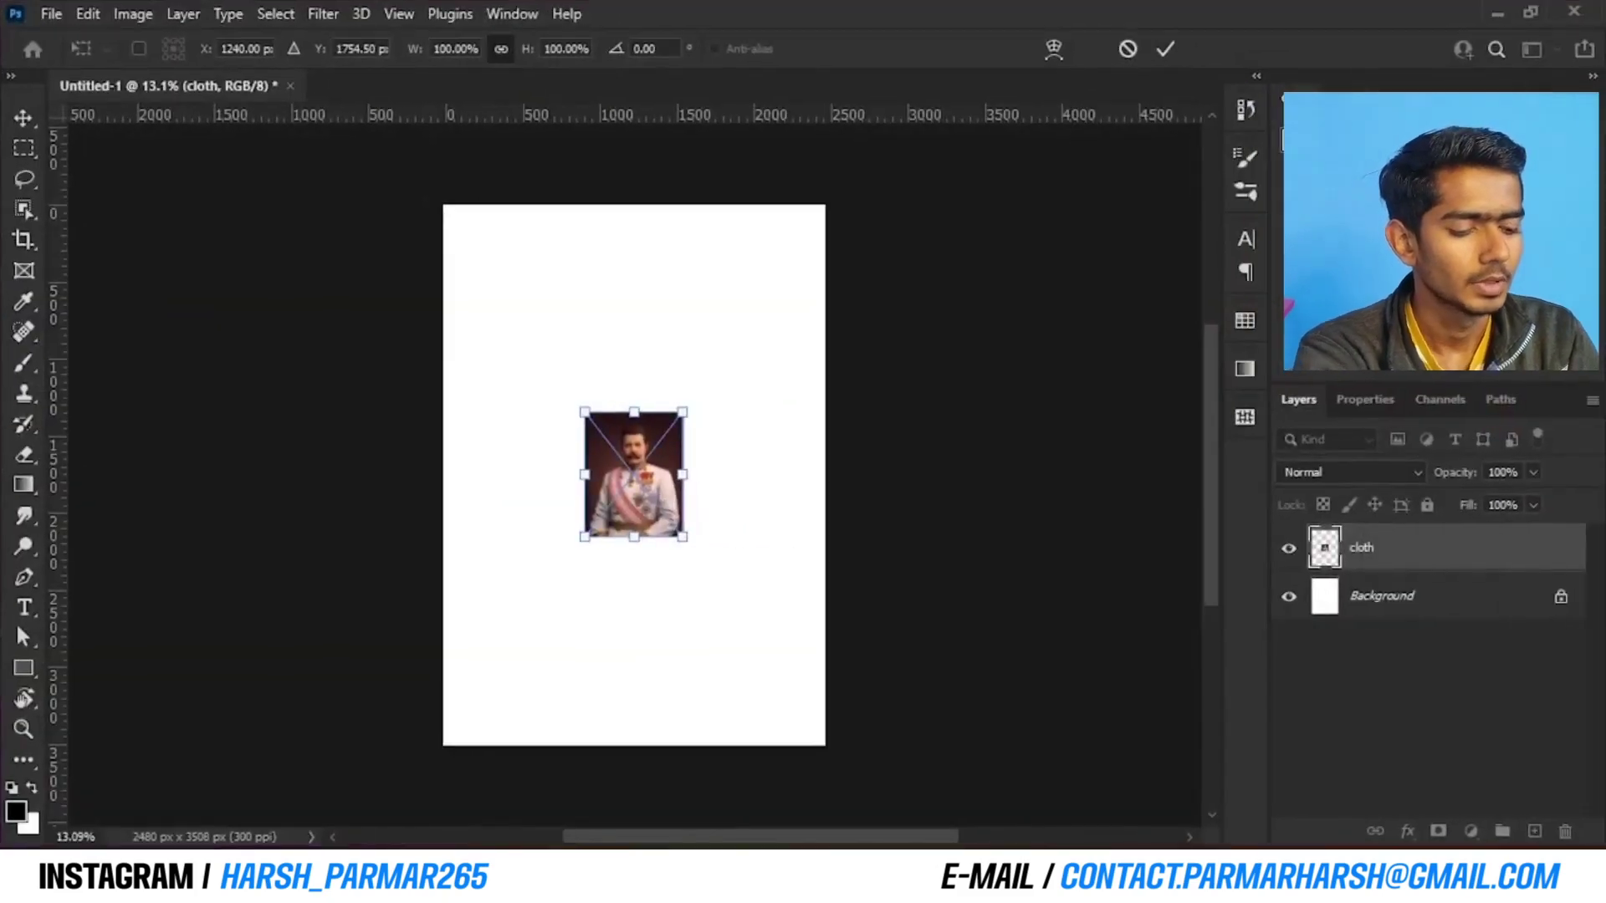
{"action": "key", "text": "Return"}
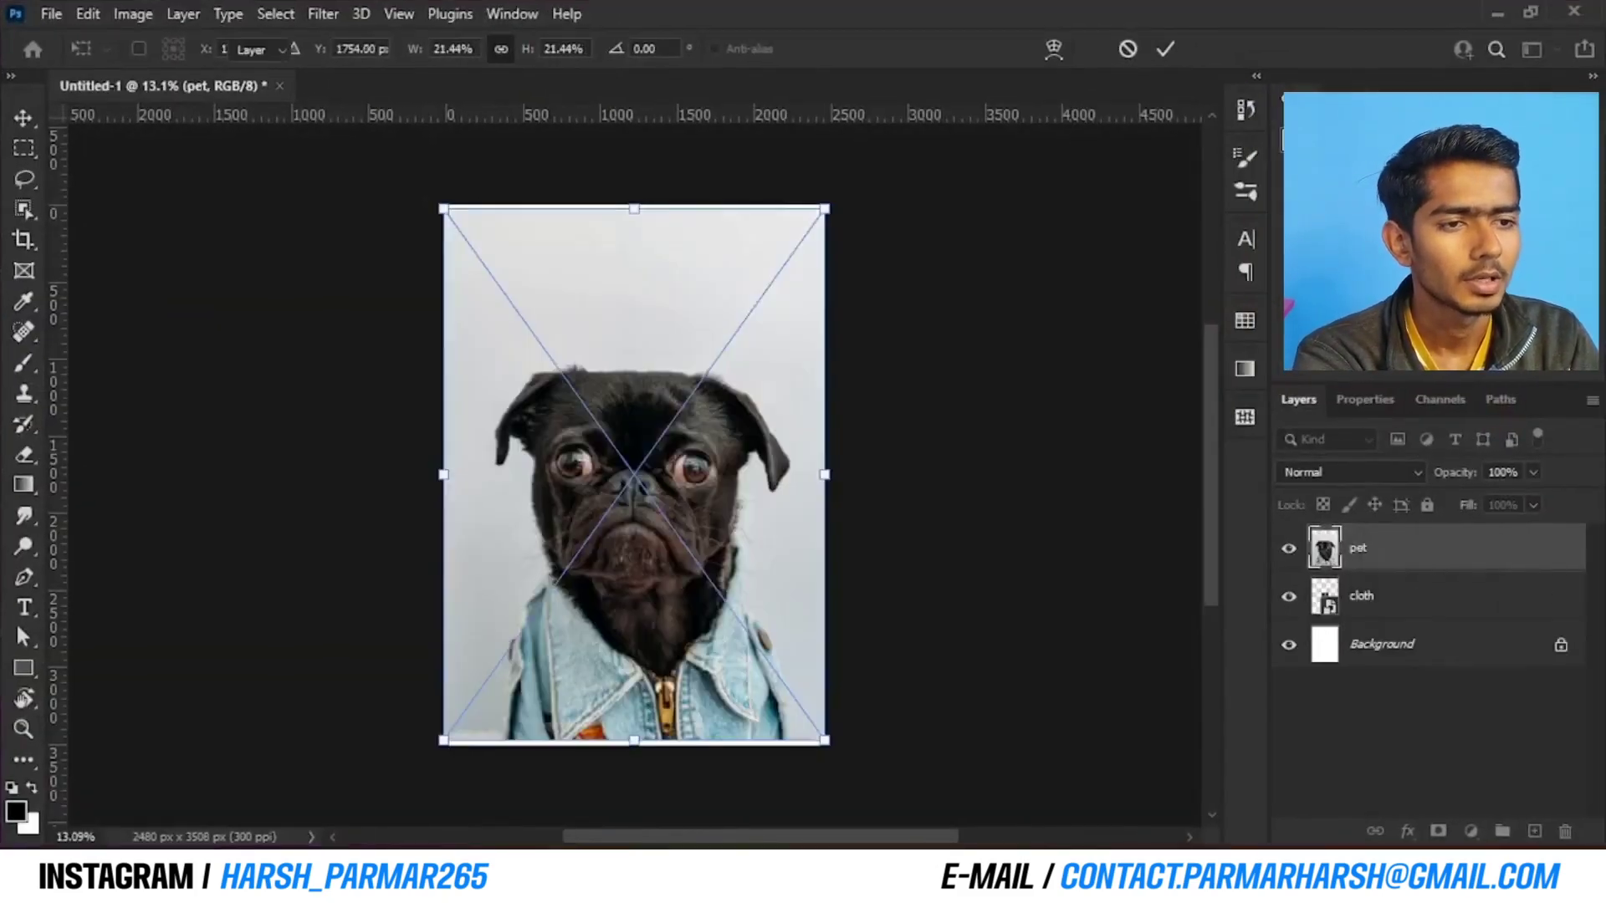
{"action": "key", "text": "Return"}
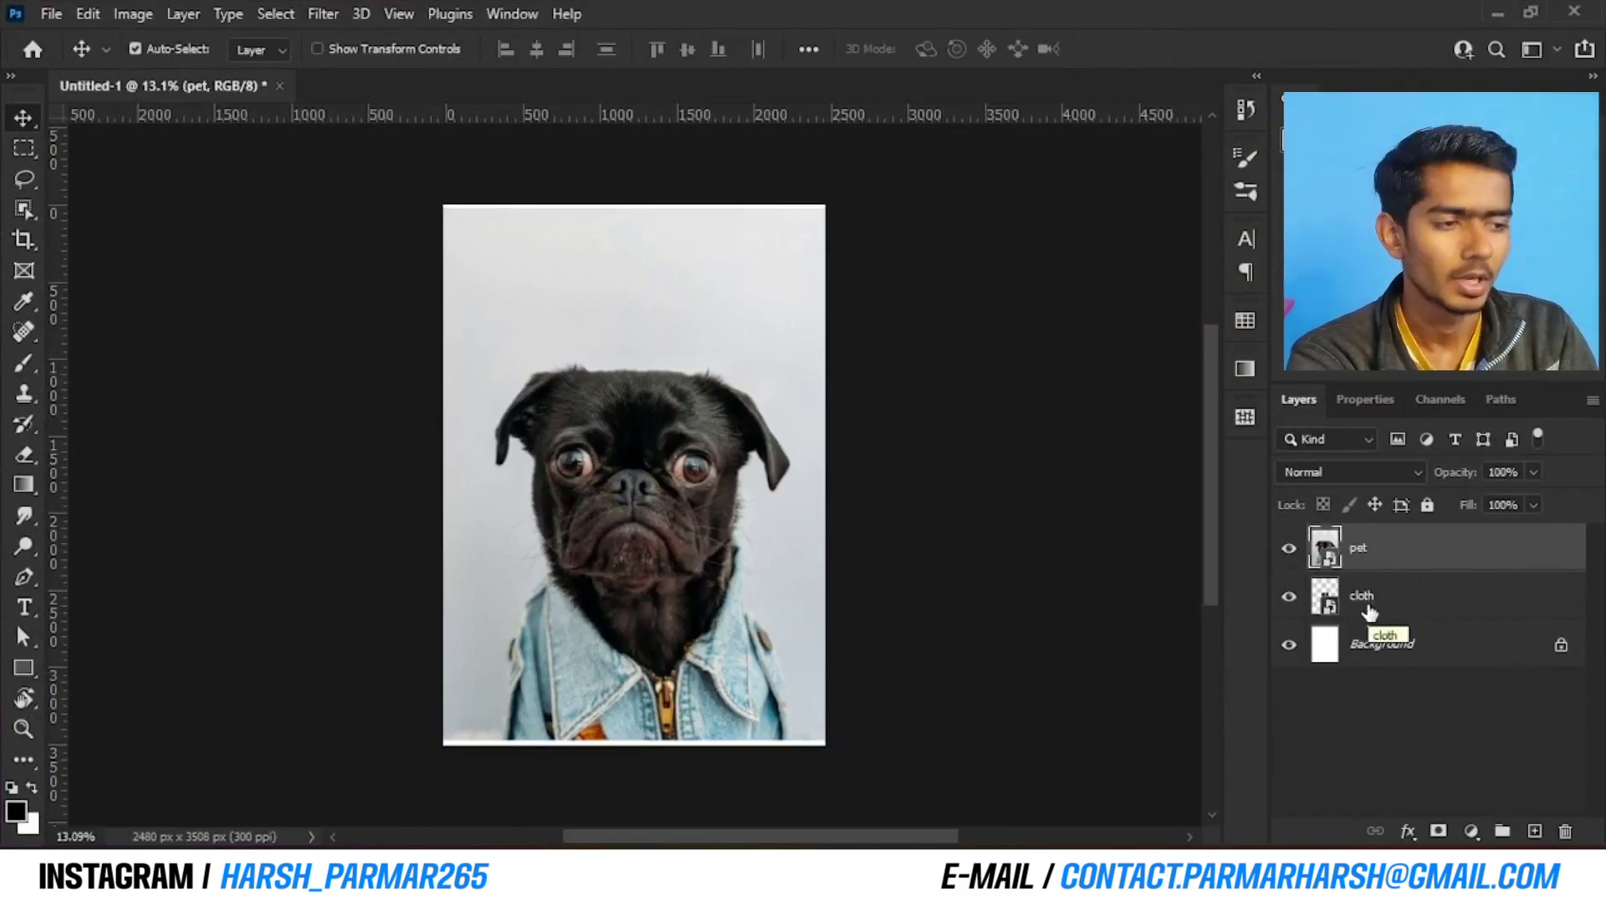
{"action": "double_click", "coordinate": [1363, 596]}
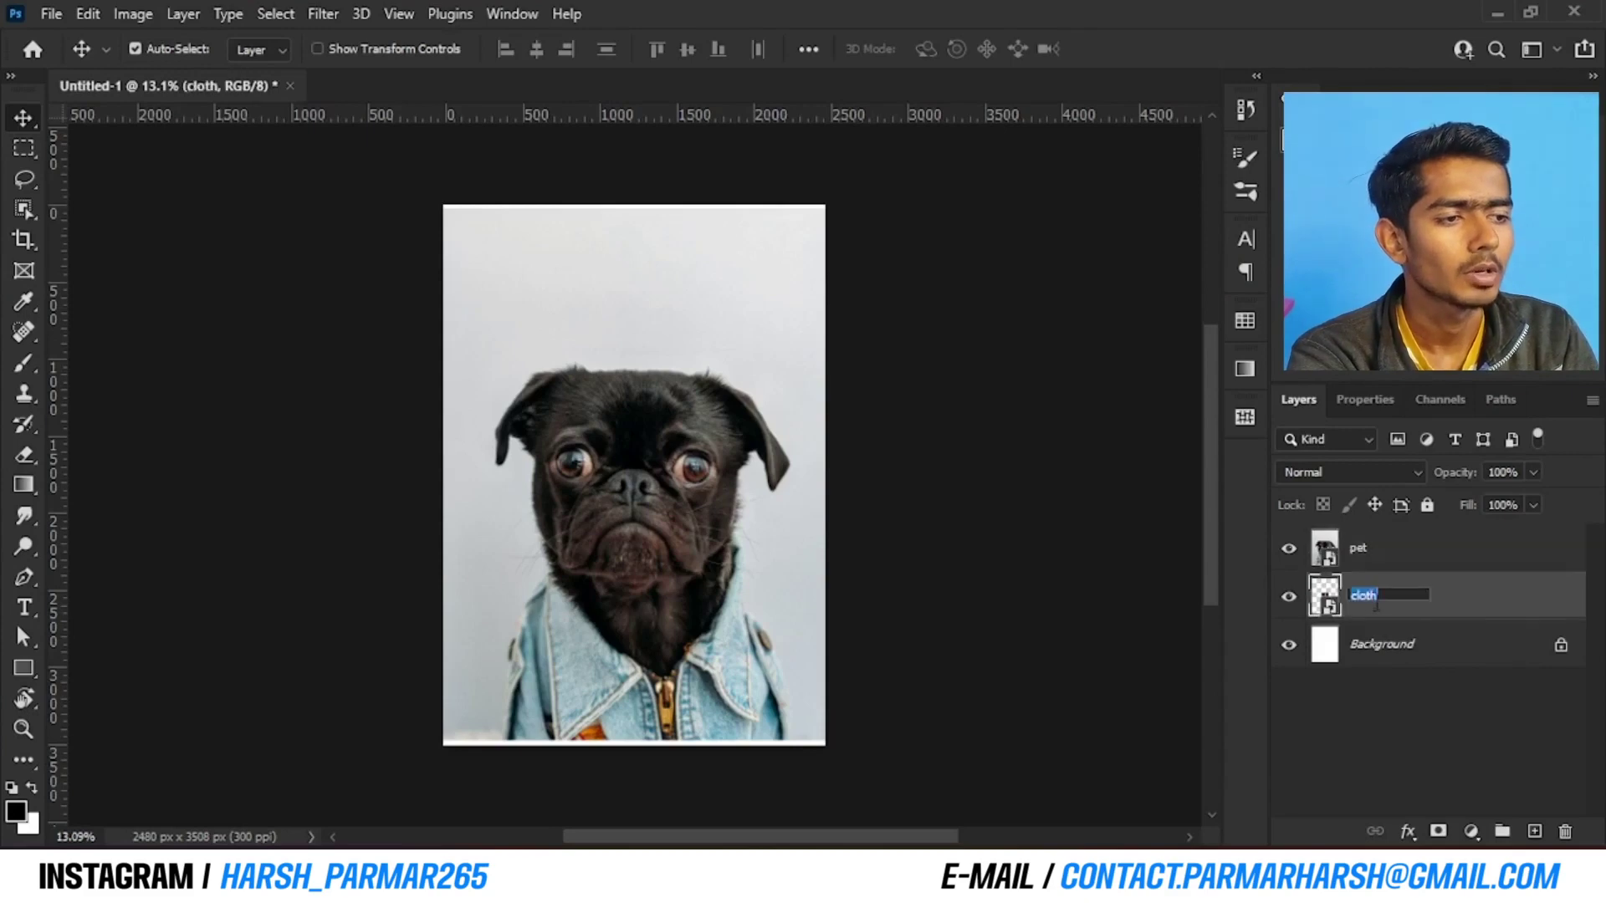
{"action": "left_click", "coordinate": [1491, 617]}
{"action": "double_click", "coordinate": [1489, 615]}
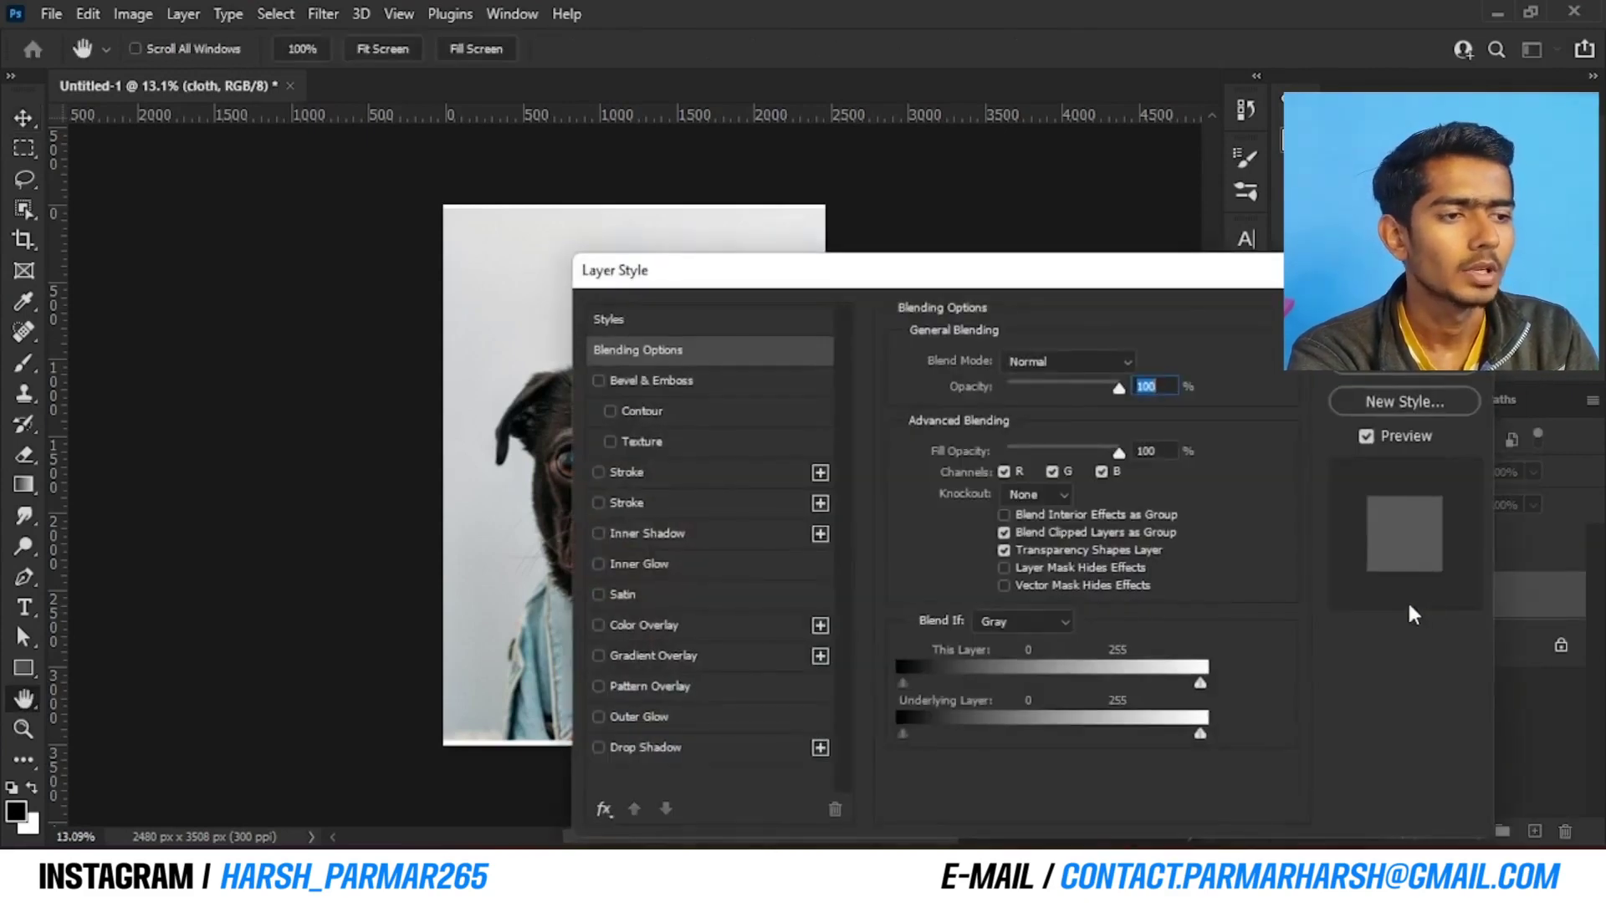
{"action": "left_click", "coordinate": [1474, 271]}
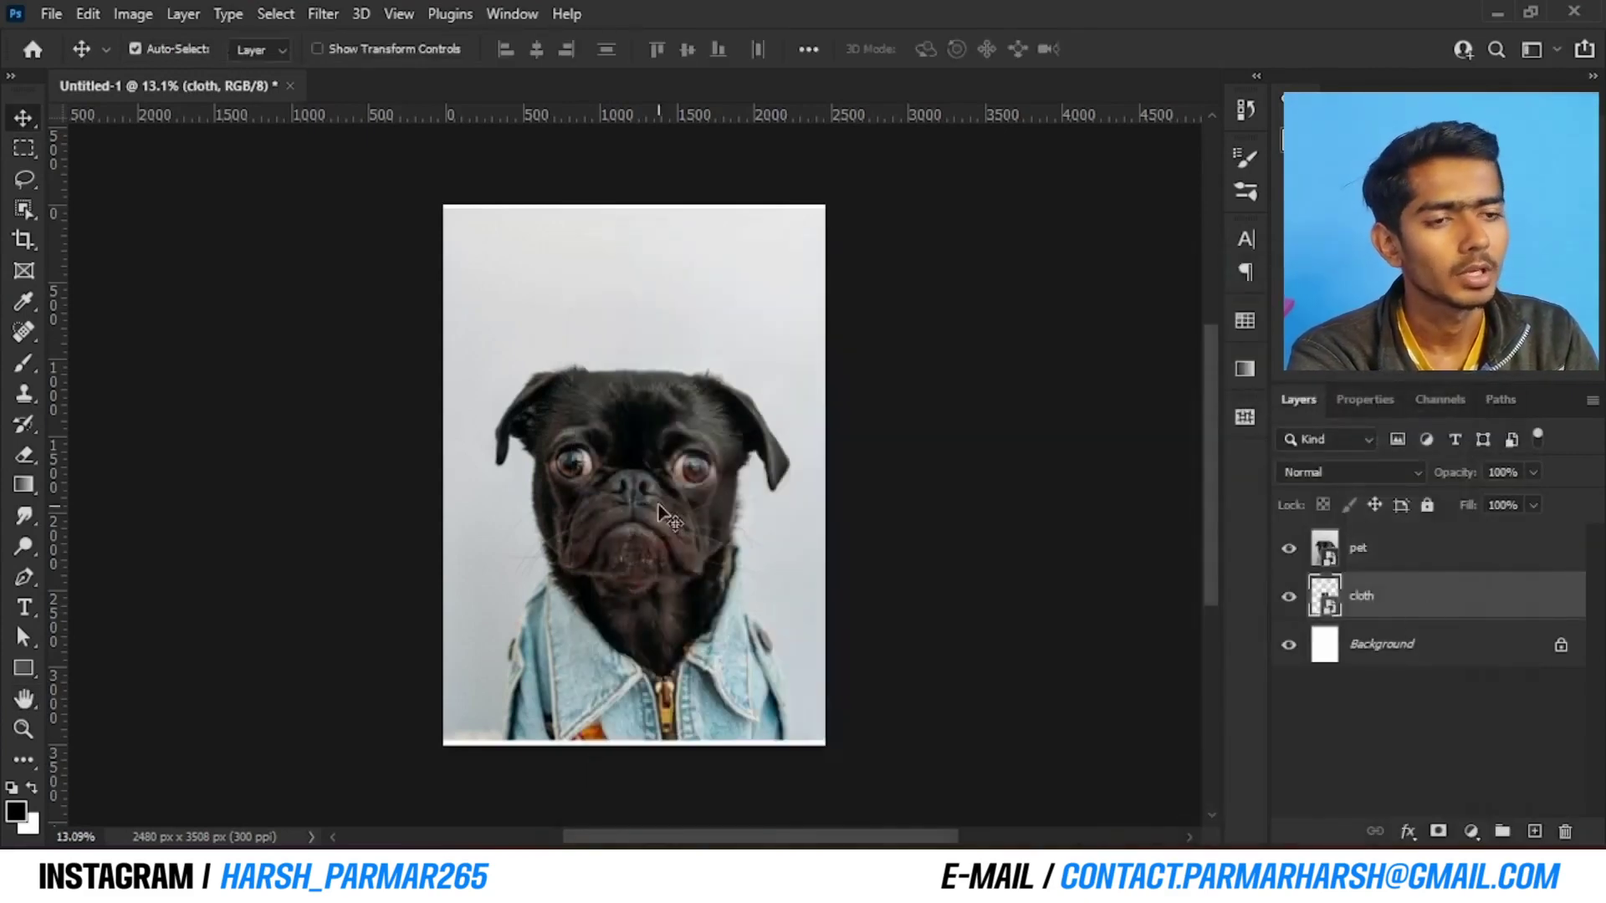
{"action": "left_click", "coordinate": [1289, 550]}
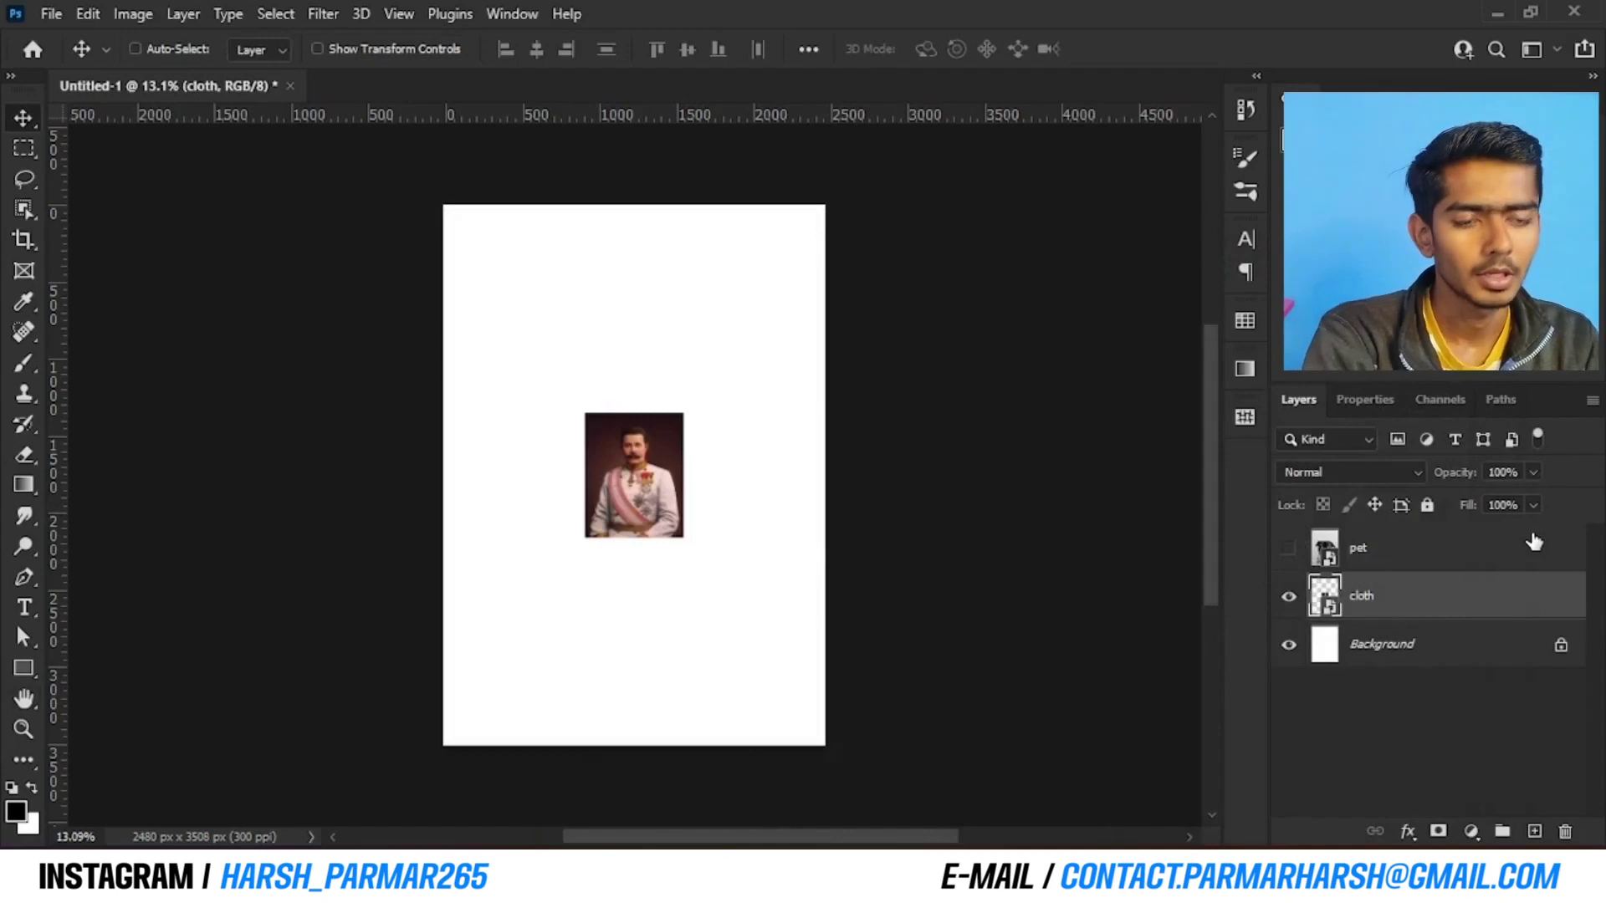
Scale the cloth portrait to 387.5% across the canvas width, nudge it up slightly, and commit
{"action": "key", "text": "ctrl+t"}
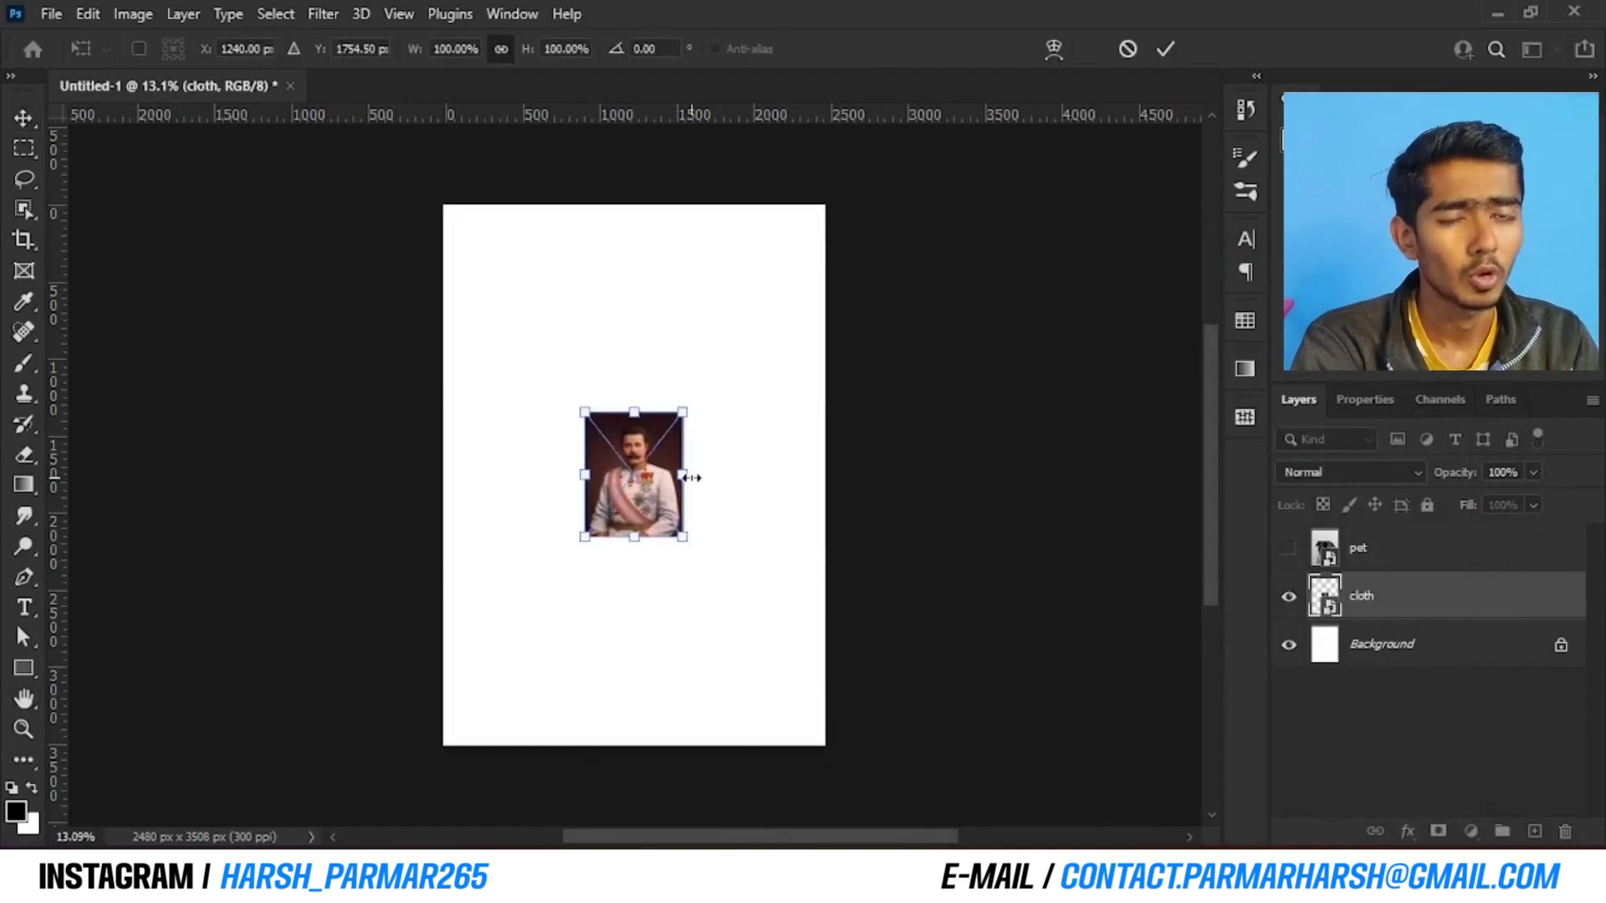
{"action": "left_click_drag", "start_coordinate": [684, 476], "coordinate": [826, 475]}
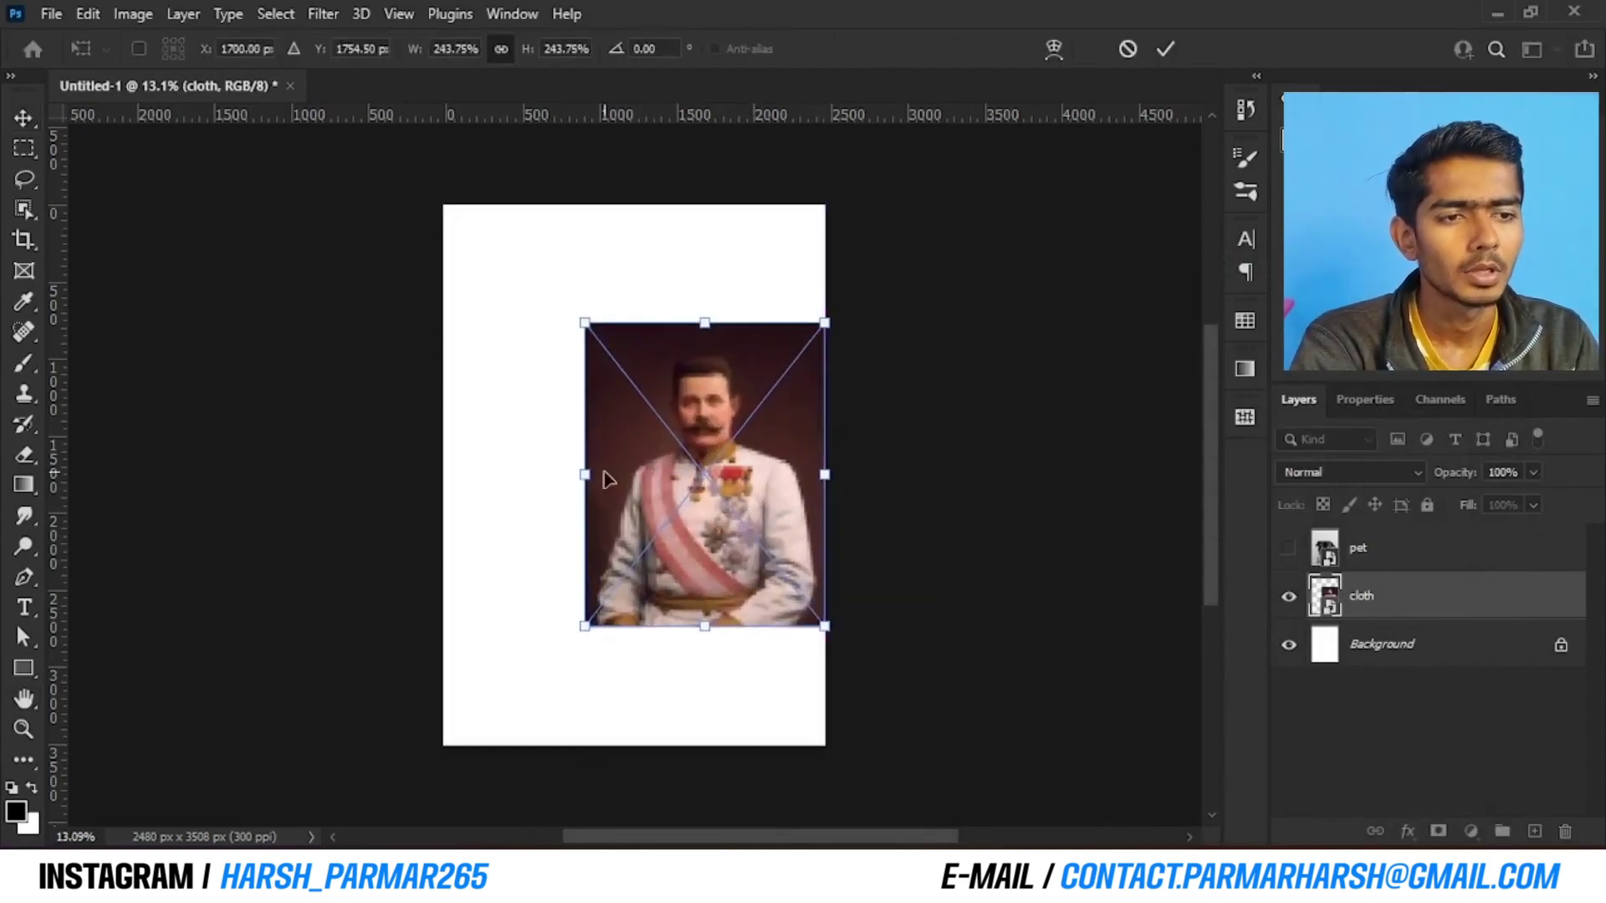
{"action": "left_click_drag", "start_coordinate": [585, 475], "coordinate": [470, 475]}
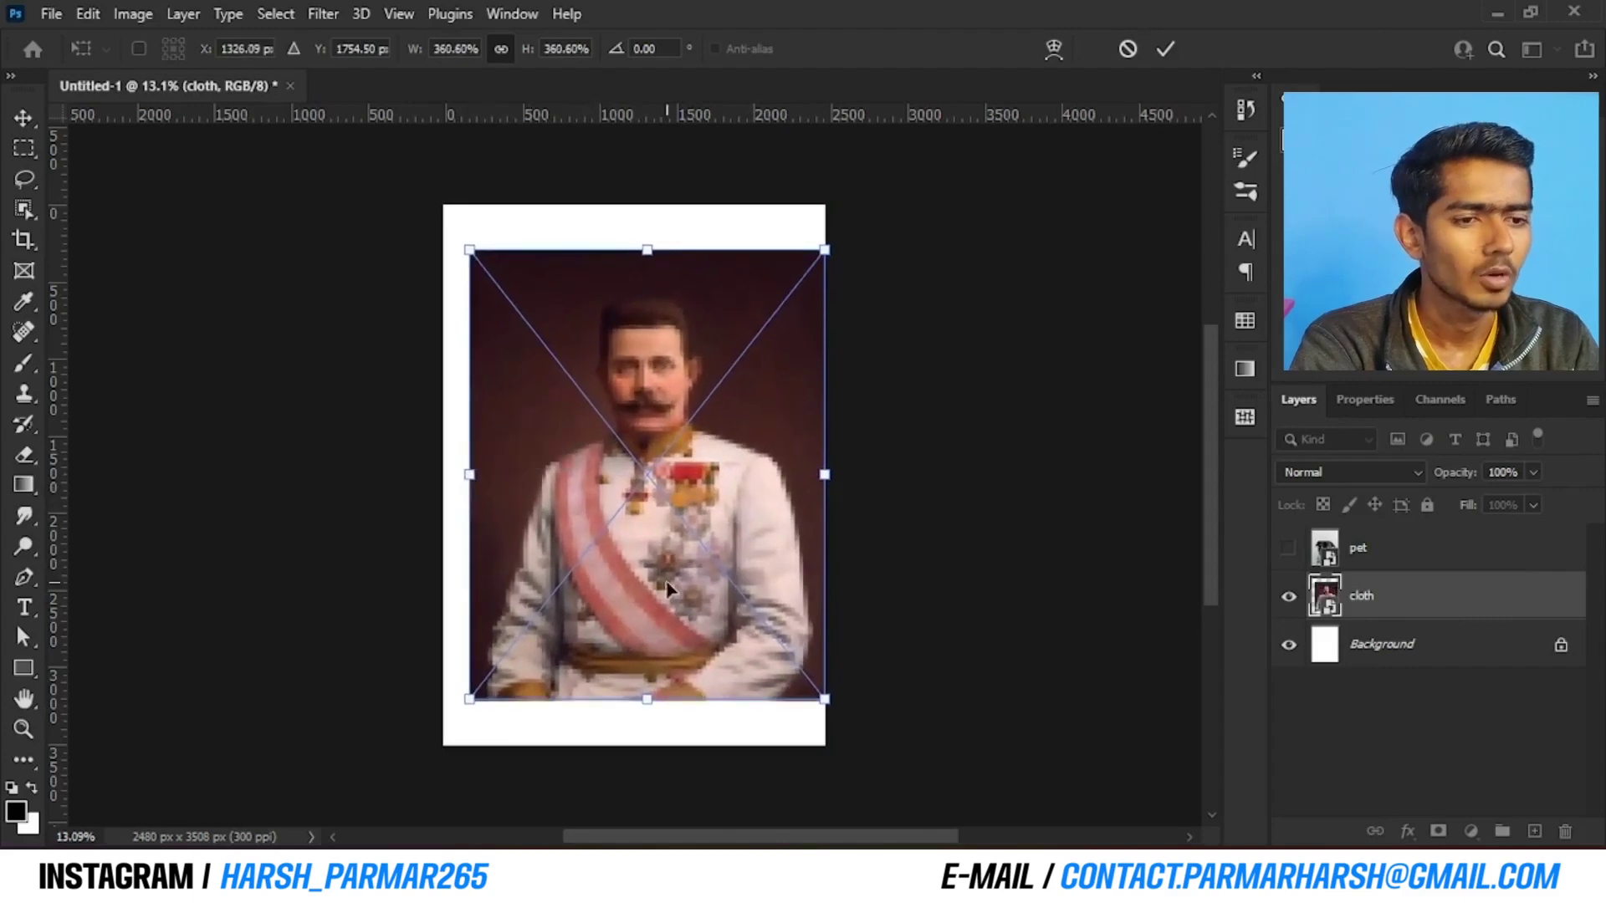
{"action": "left_click_drag", "start_coordinate": [663, 585], "coordinate": [653, 639]}
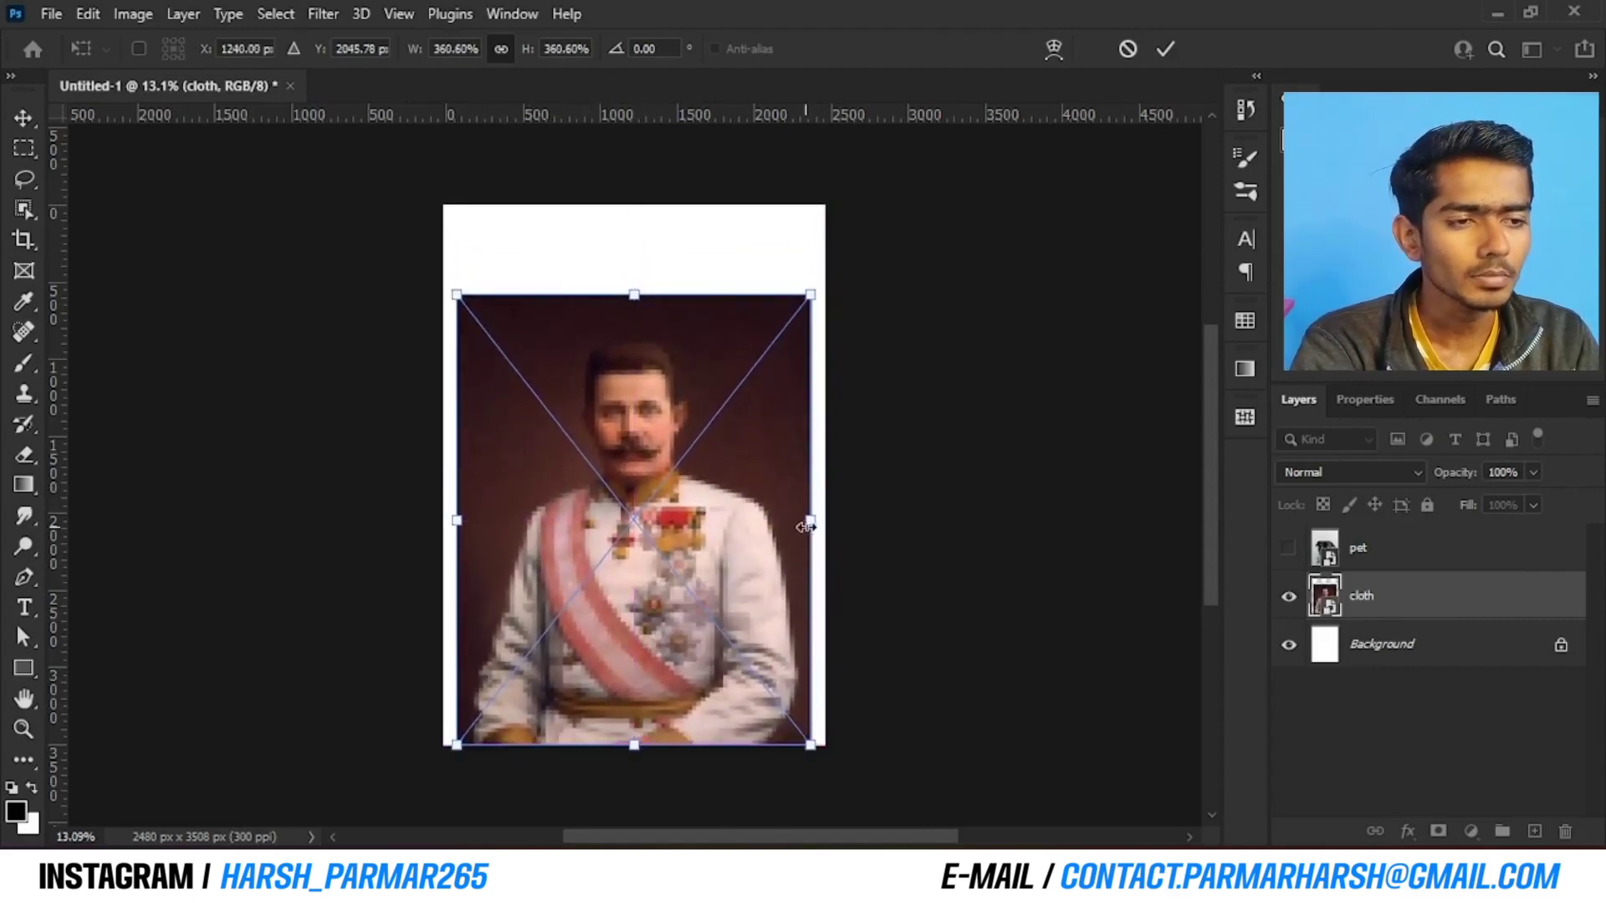
{"action": "left_click_drag", "start_coordinate": [808, 526], "coordinate": [824, 524]}
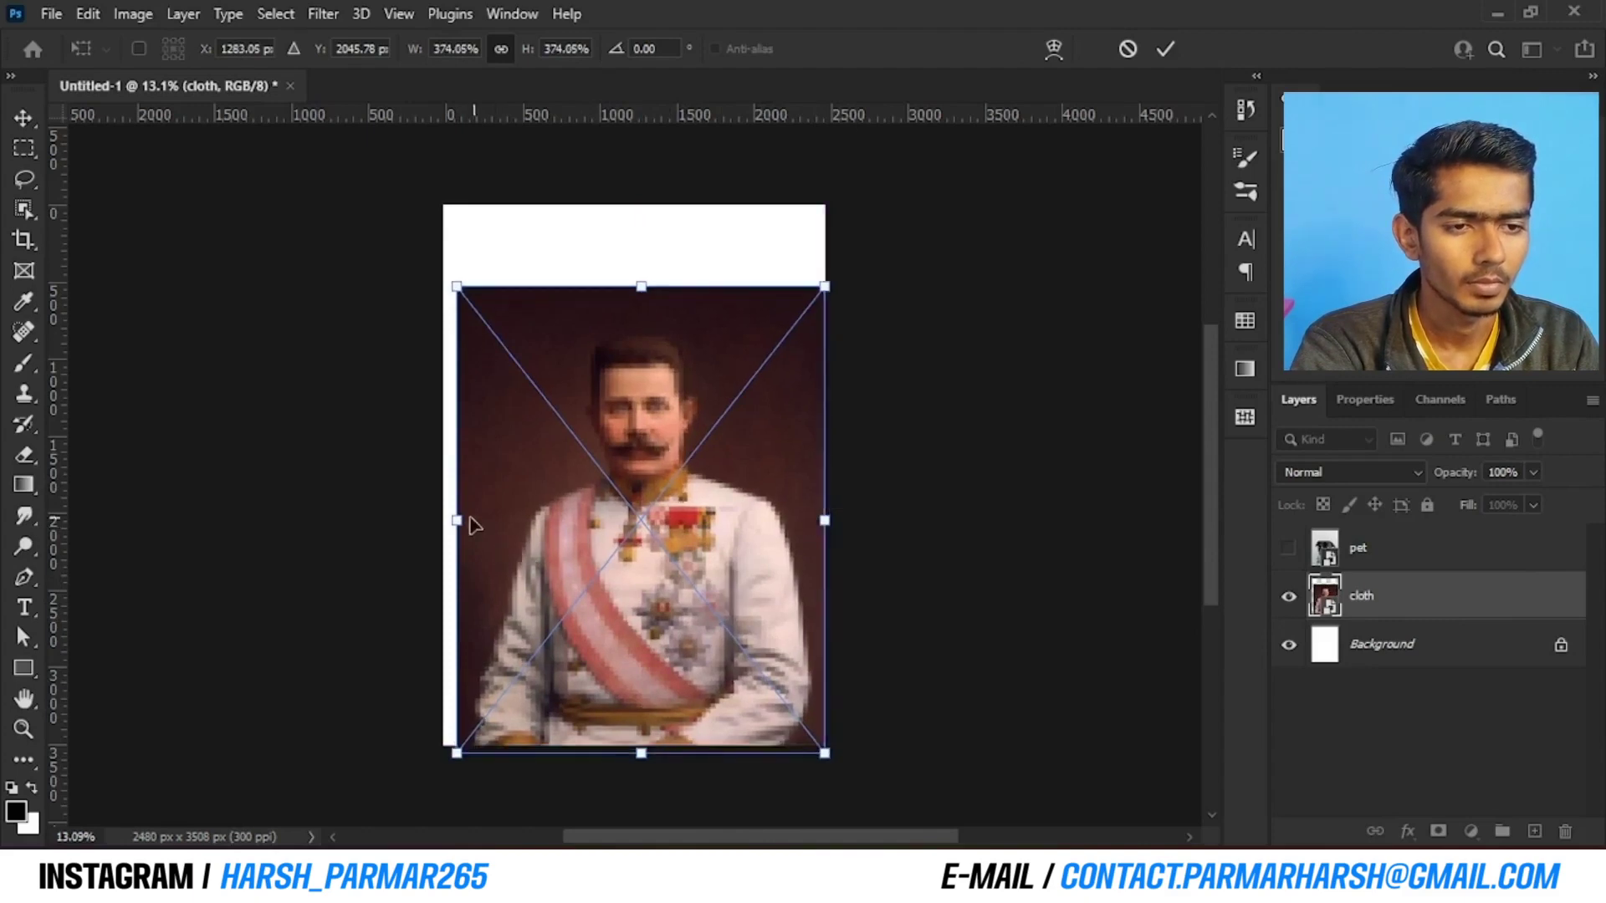
{"action": "left_click_drag", "start_coordinate": [456, 520], "coordinate": [450, 522]}
{"action": "left_click_drag", "start_coordinate": [624, 658], "coordinate": [621, 641]}
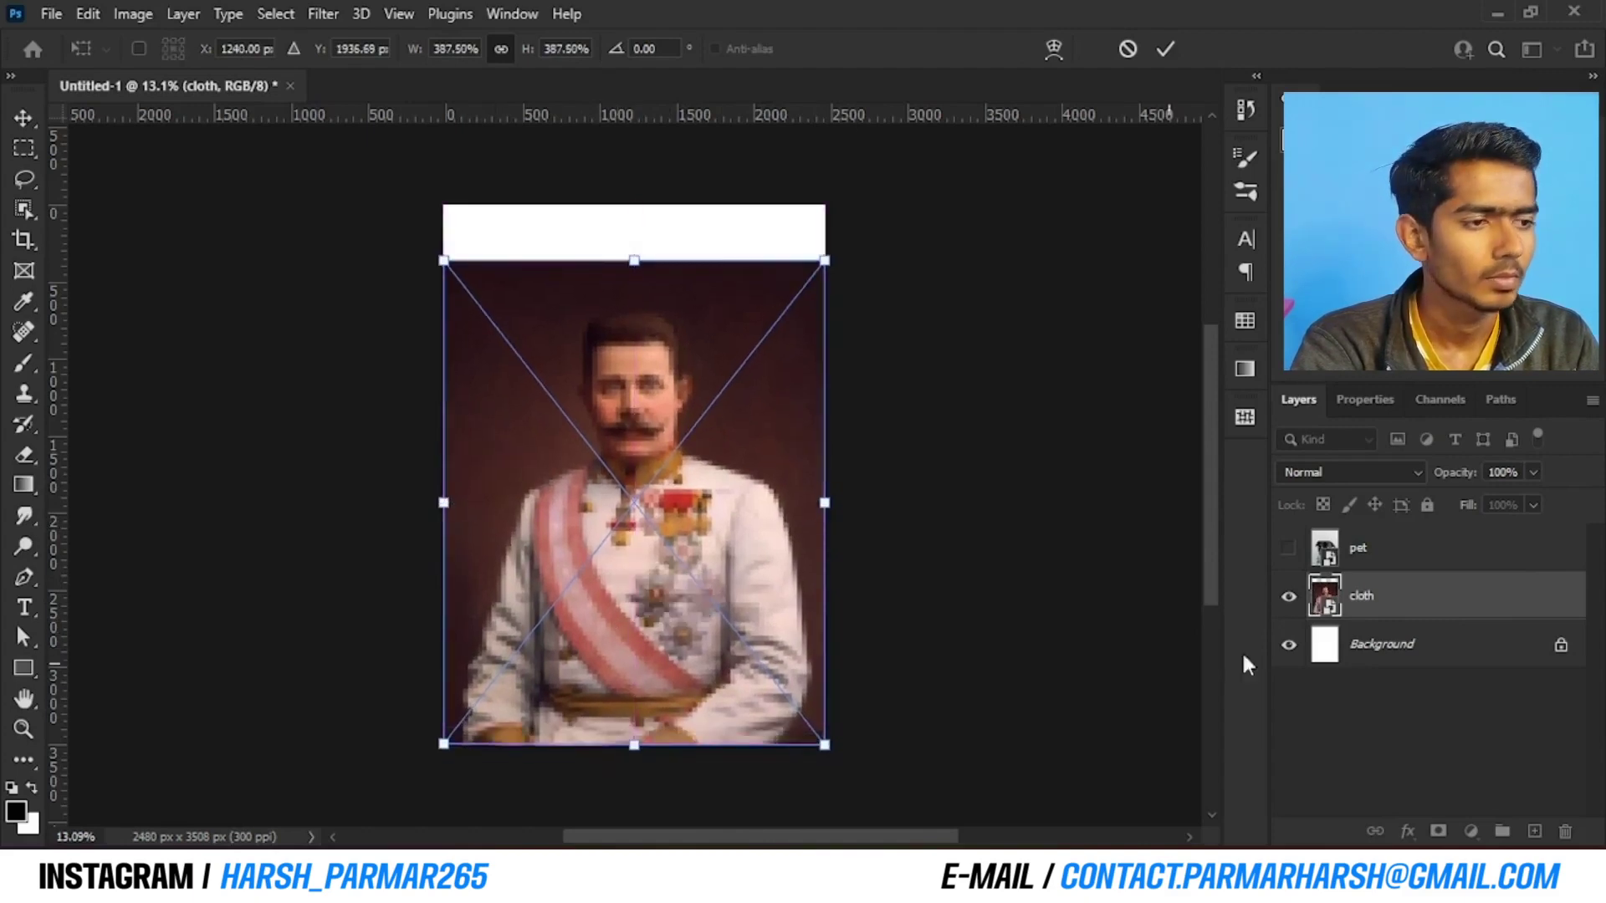
{"action": "left_click", "coordinate": [1436, 597]}
{"action": "key", "text": "Return"}
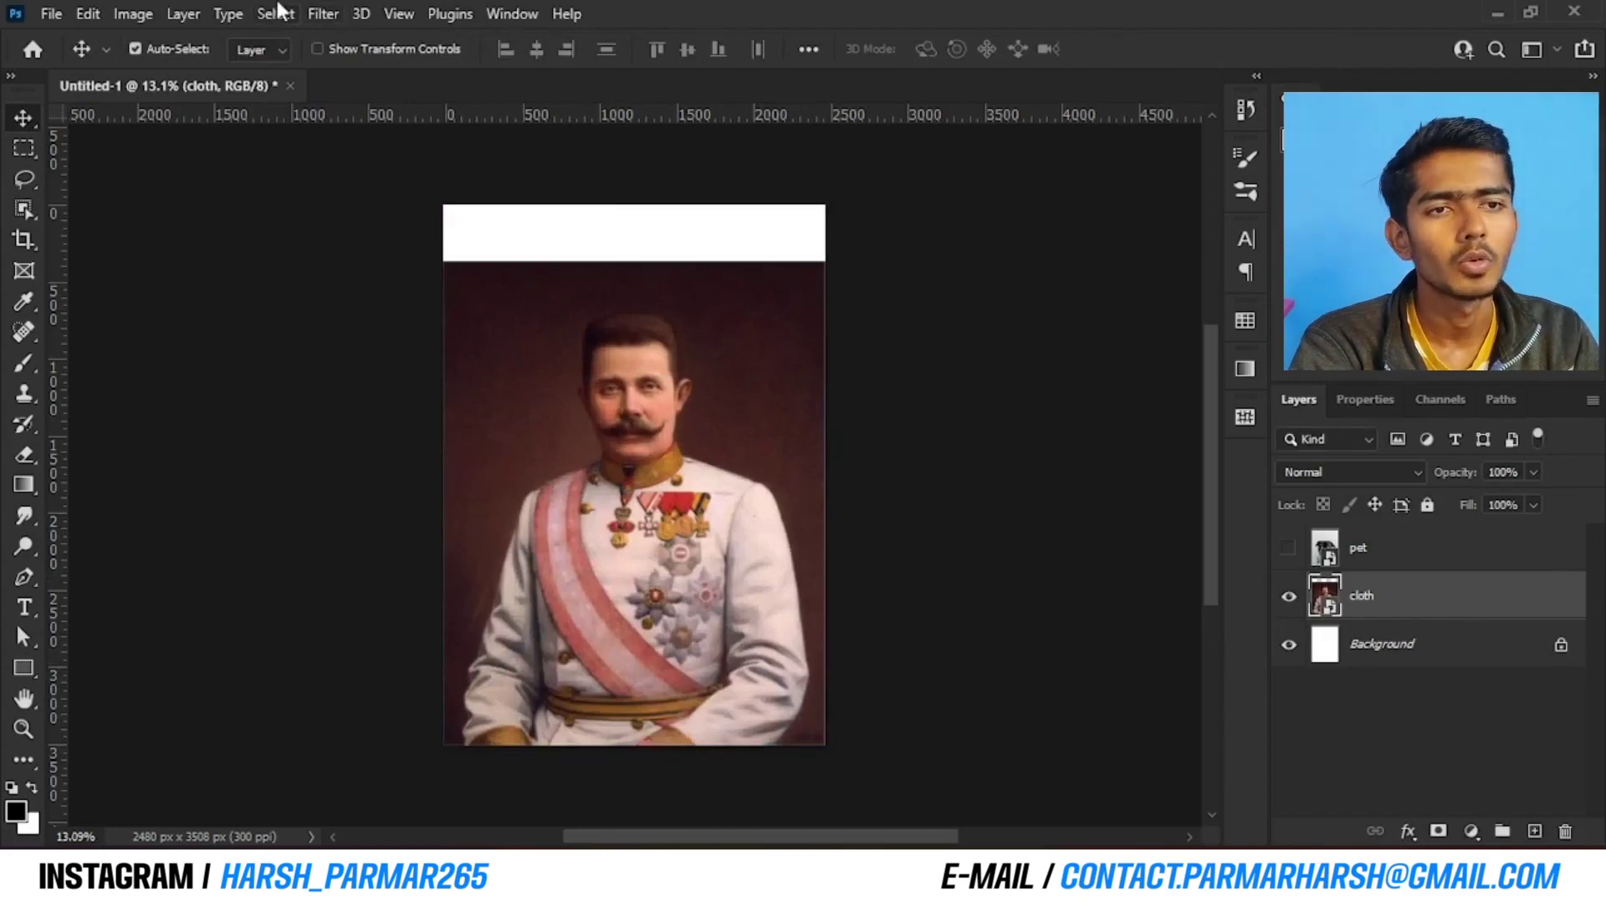
Select the officer with Select > Subject and add a layer mask hiding the dark background
{"action": "left_click", "coordinate": [277, 14]}
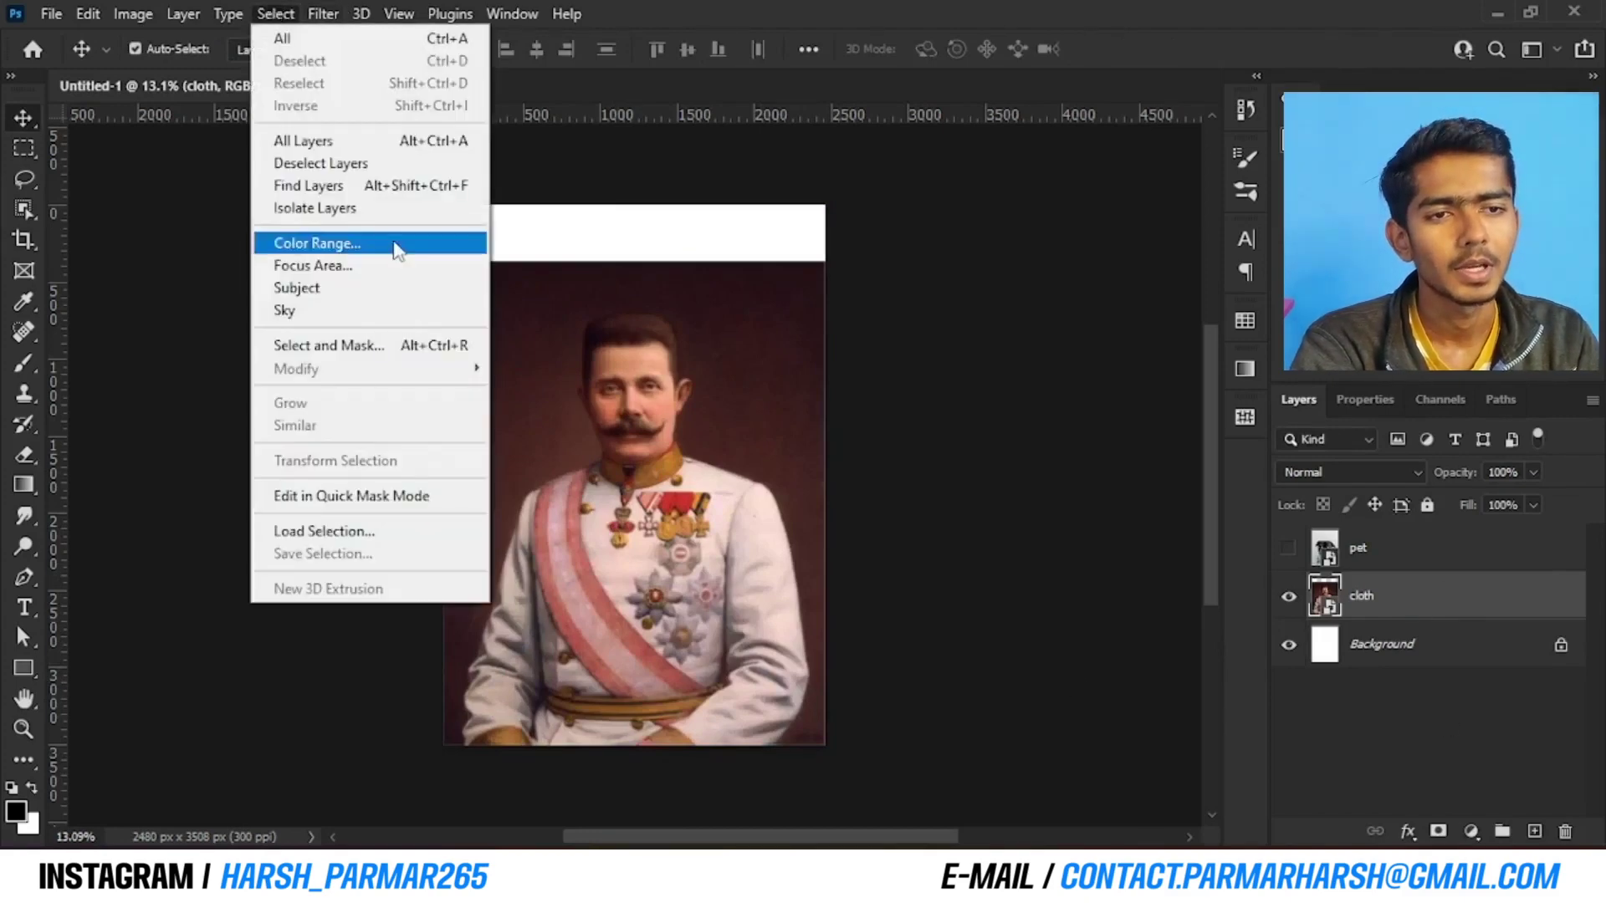
{"action": "left_click", "coordinate": [374, 288]}
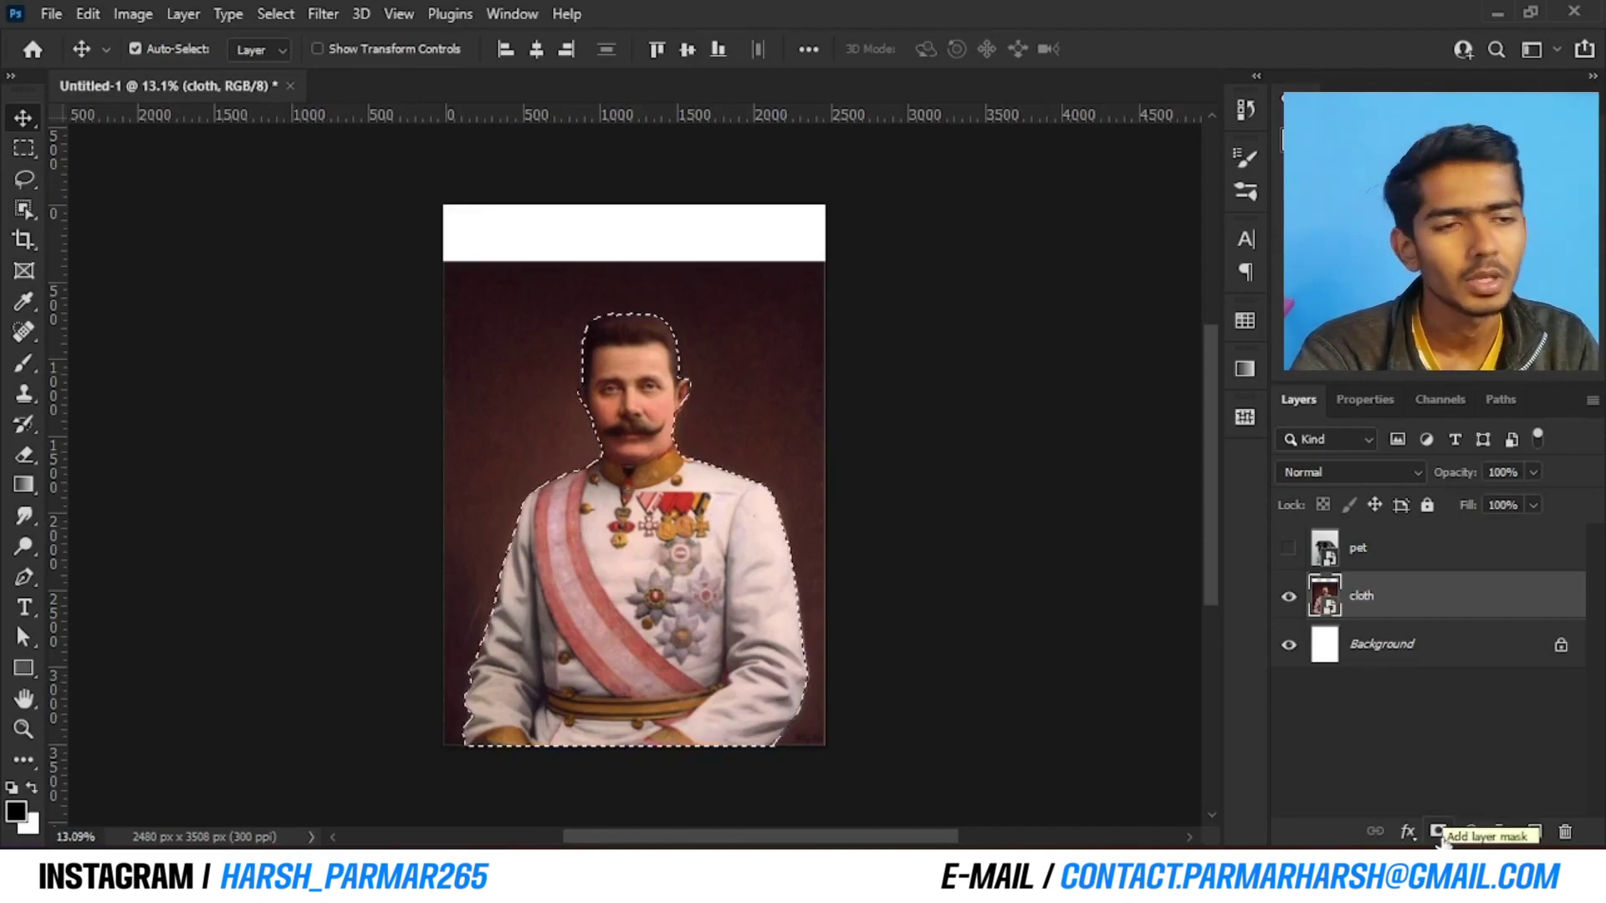
{"action": "left_click", "coordinate": [1438, 833]}
Target the cloth layer's mask thumbnail for editing
{"action": "scroll", "coordinate": [658, 468], "scroll_direction": "up", "scroll_amount": 3}
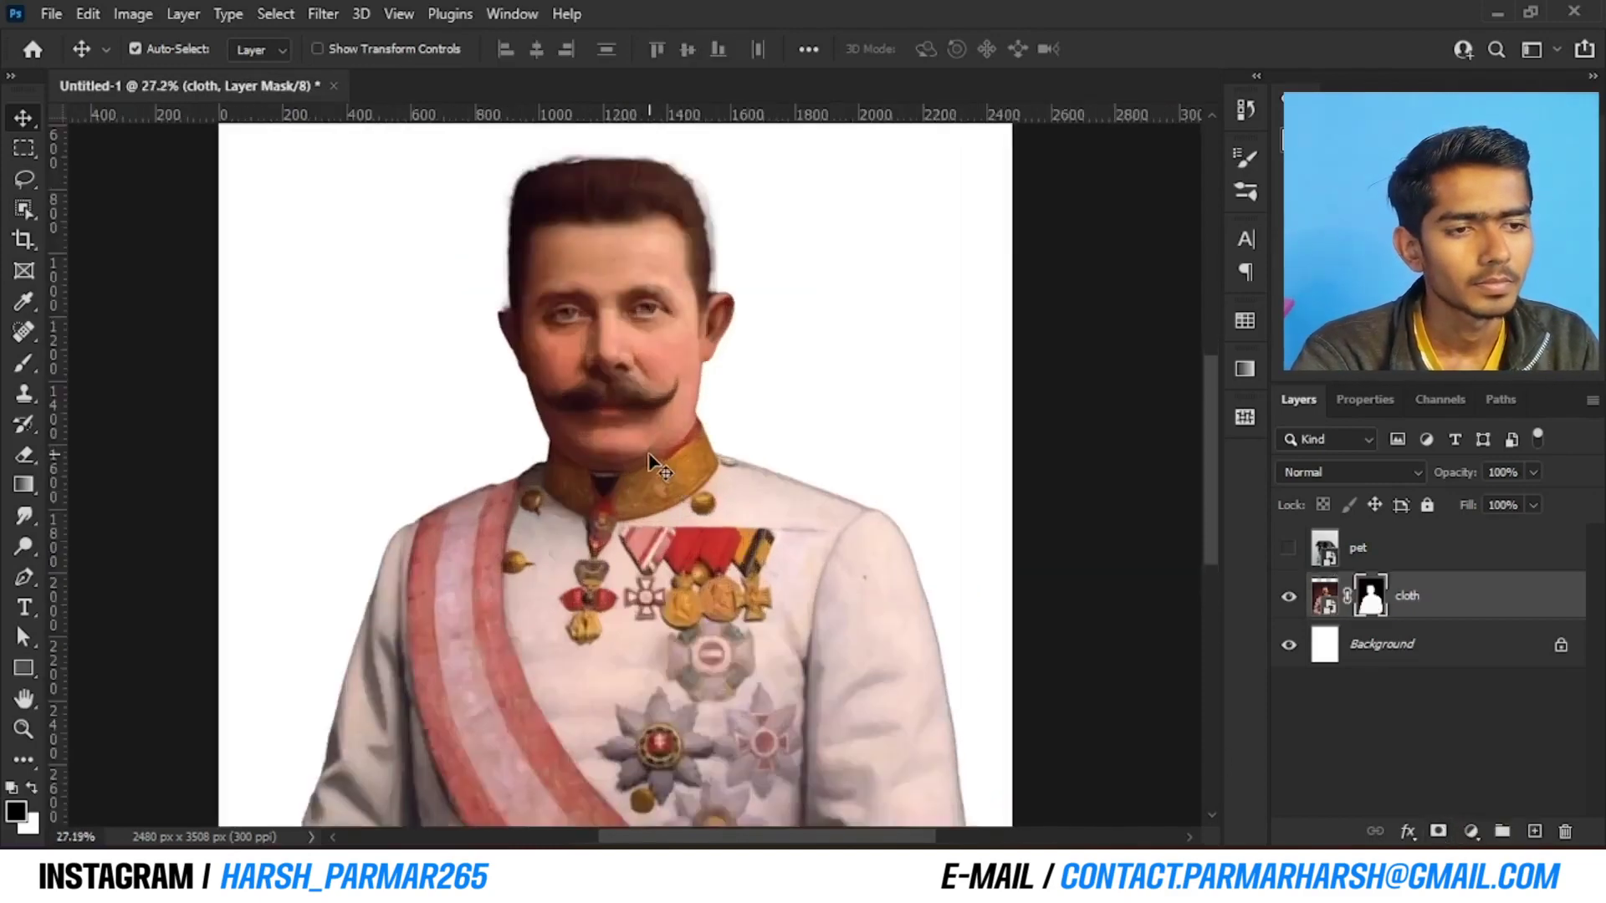
{"action": "scroll", "coordinate": [669, 544], "scroll_direction": "down", "scroll_amount": 4}
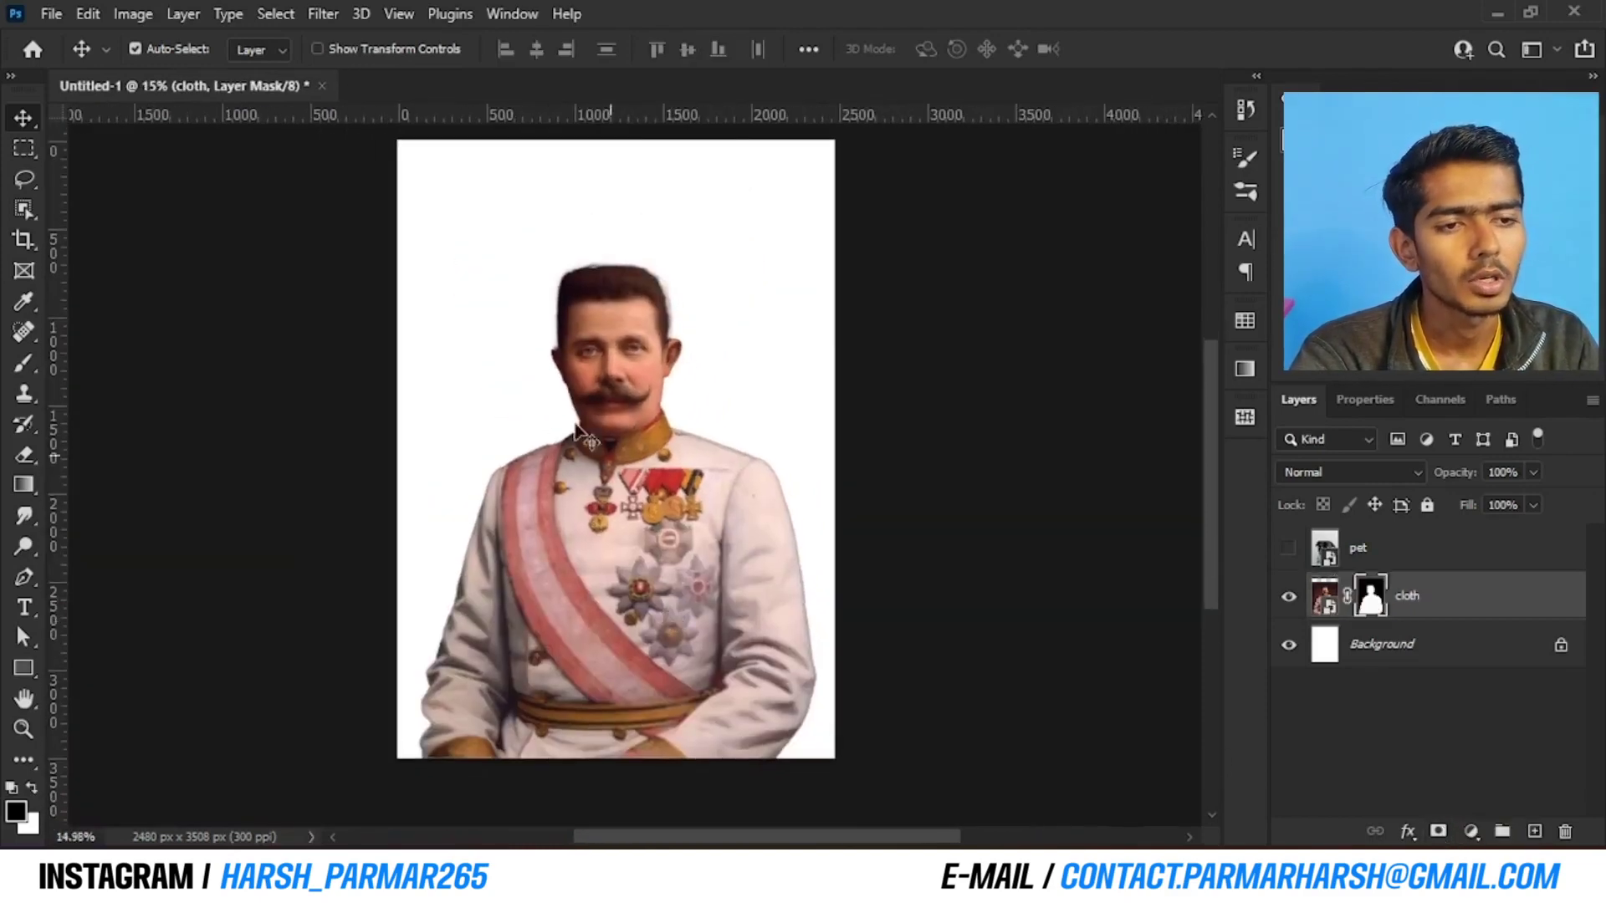
{"action": "scroll", "coordinate": [590, 443], "scroll_direction": "up", "scroll_amount": 5}
{"action": "scroll", "coordinate": [586, 543], "scroll_direction": "up", "scroll_amount": 2}
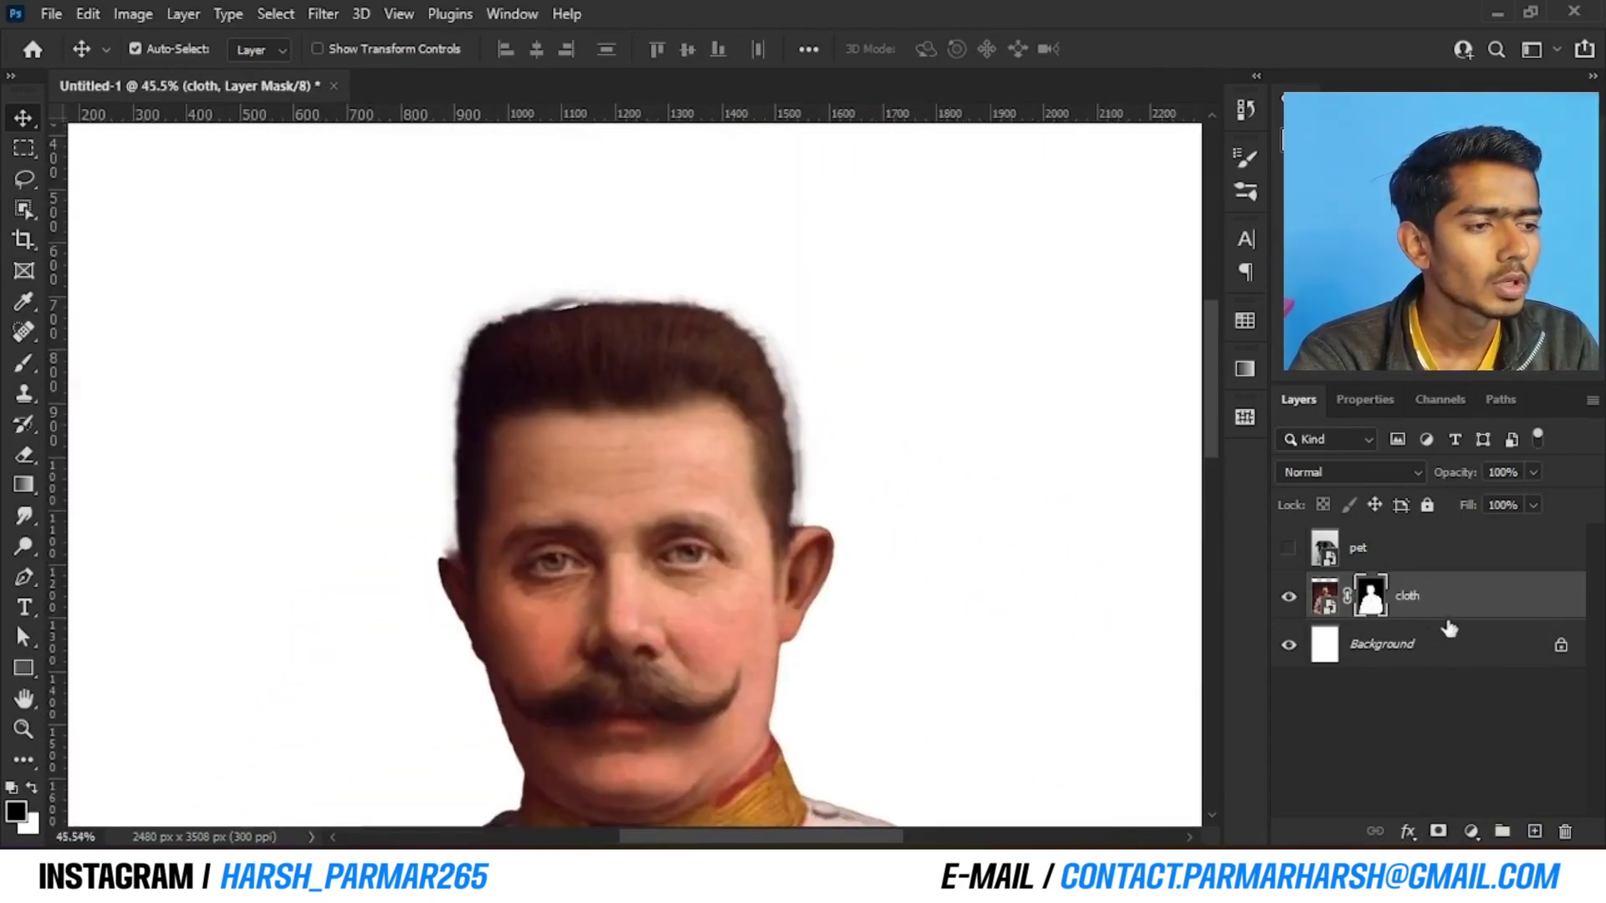
{"action": "left_click", "coordinate": [1330, 596]}
{"action": "left_click", "coordinate": [1371, 597]}
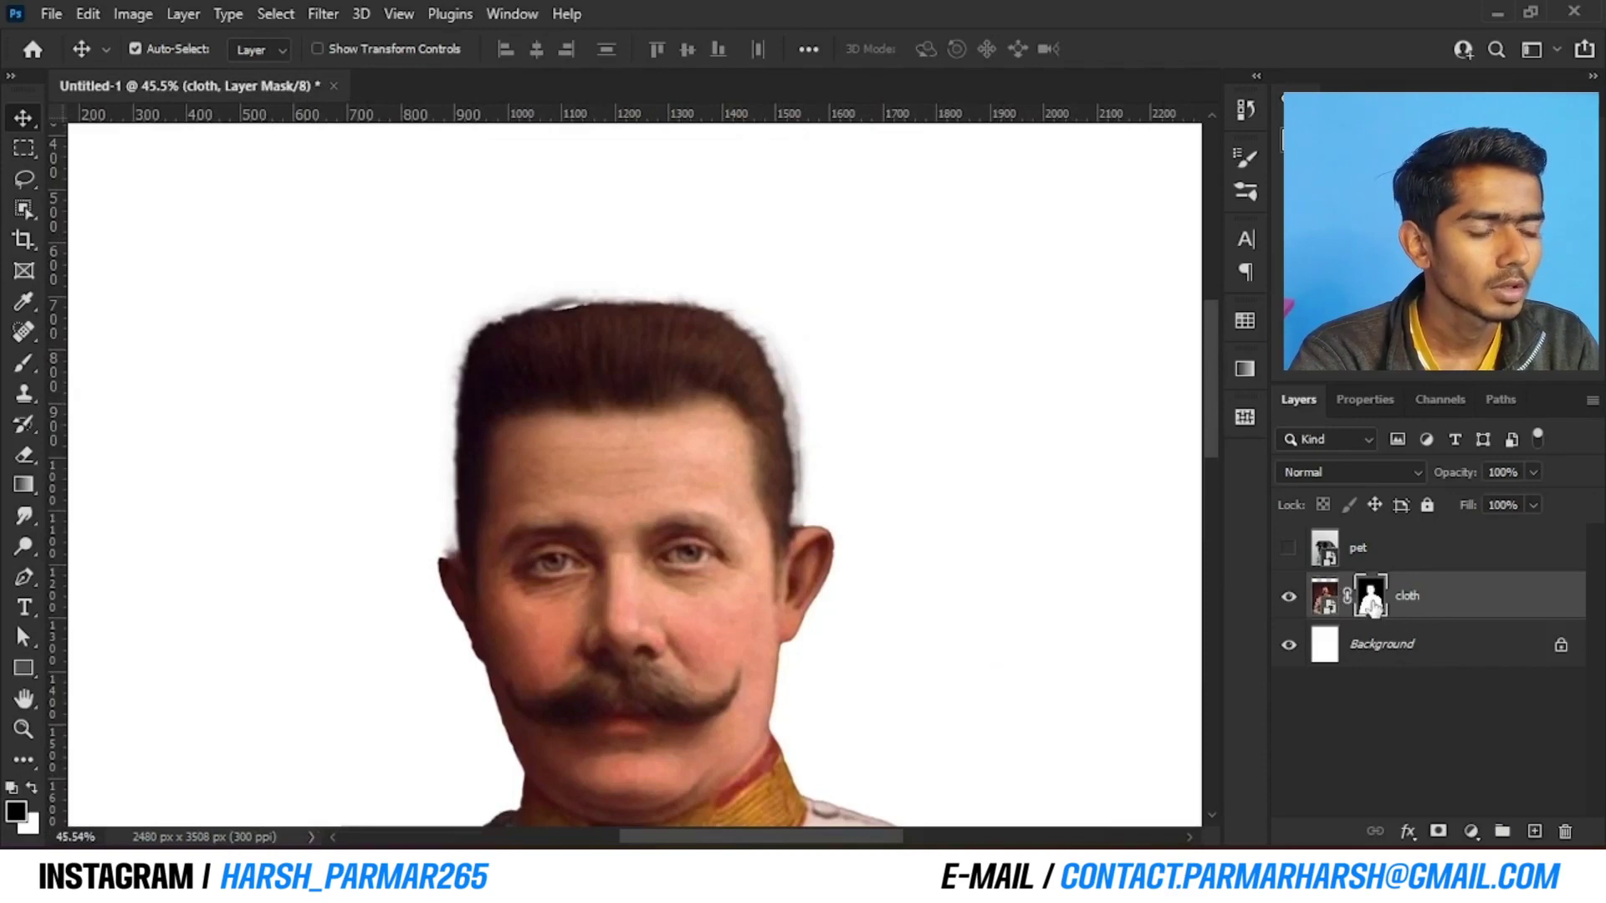
Switch to the Brush tool with the Hard Round preset at 7 px and 100% hardness
{"action": "left_click", "coordinate": [24, 363]}
{"action": "right_click", "coordinate": [556, 205]}
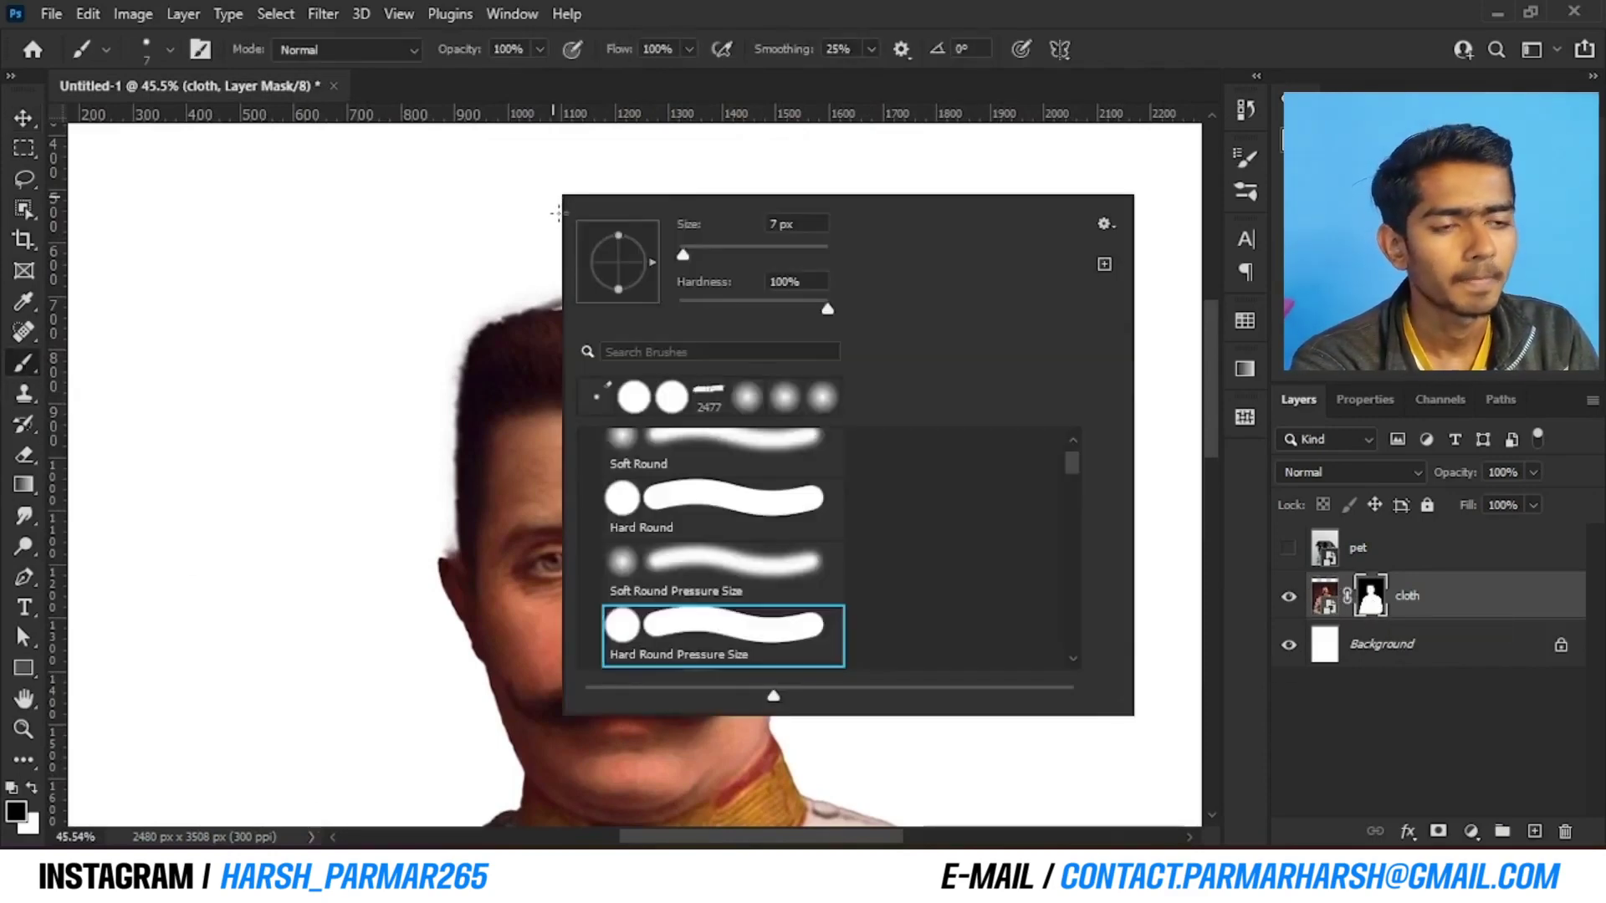
{"action": "scroll", "coordinate": [705, 502], "scroll_direction": "up", "scroll_amount": 2}
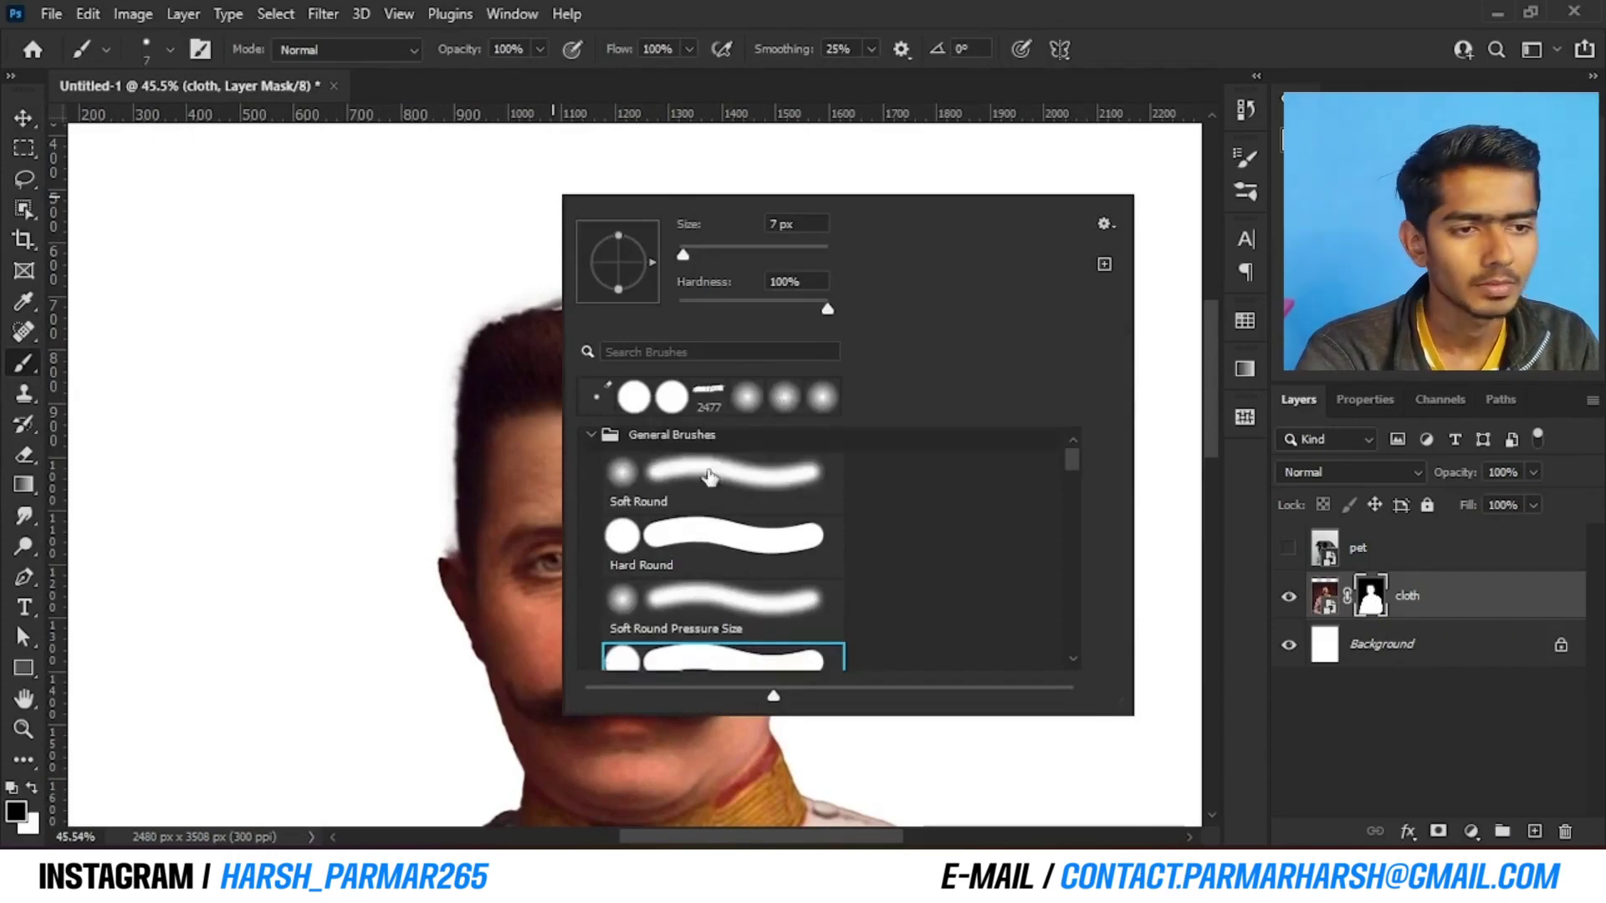
{"action": "left_click", "coordinate": [650, 482]}
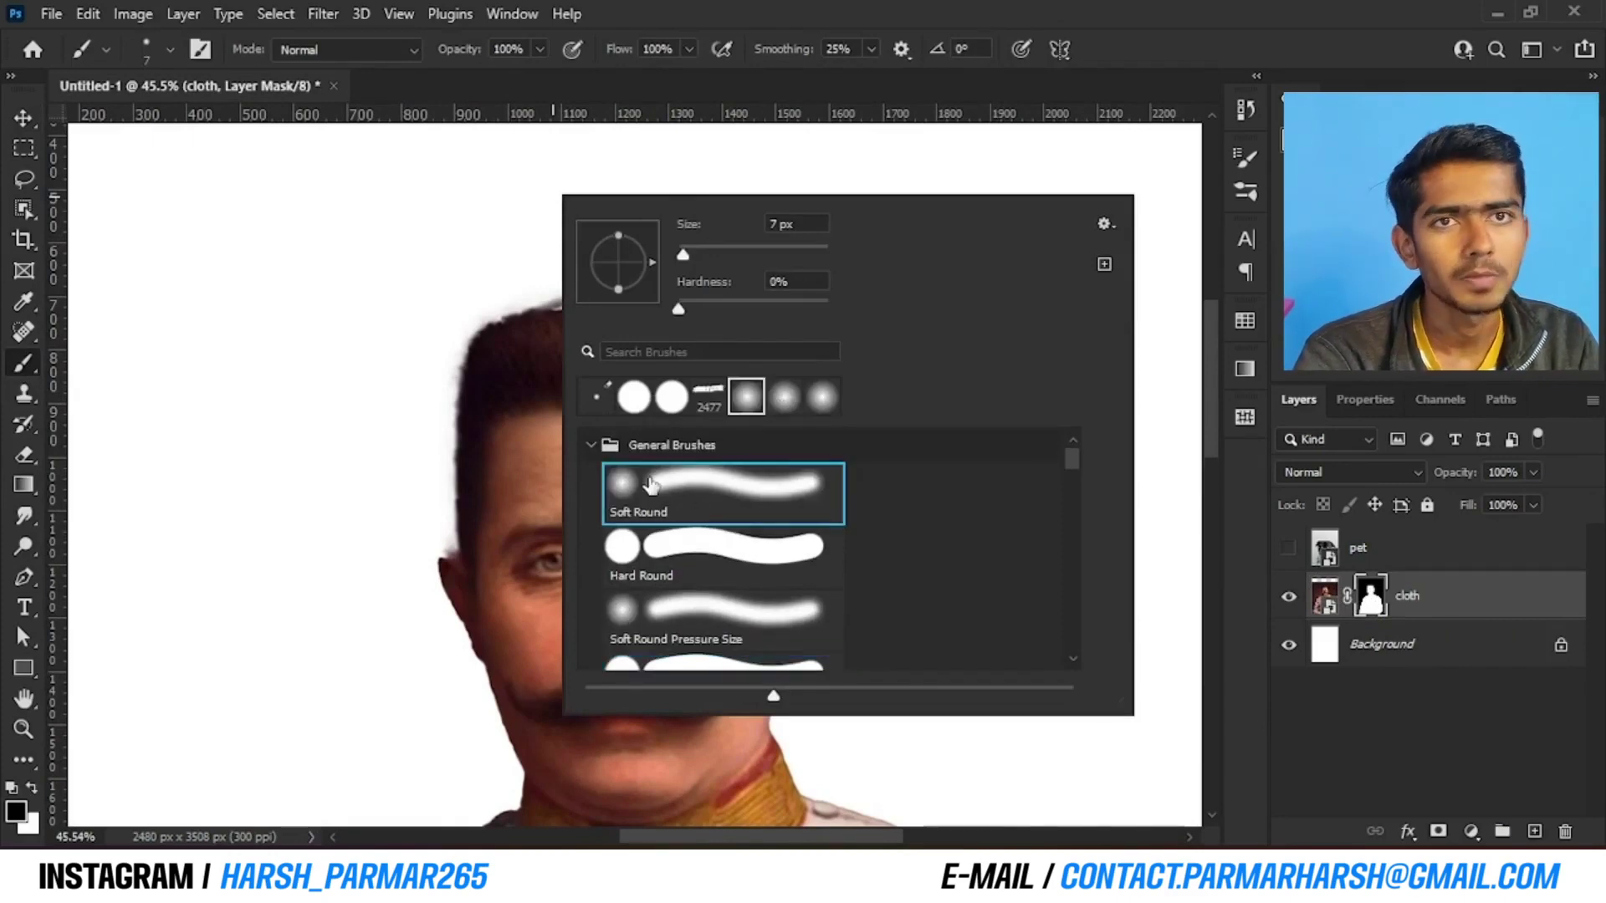
{"action": "left_click", "coordinate": [686, 558]}
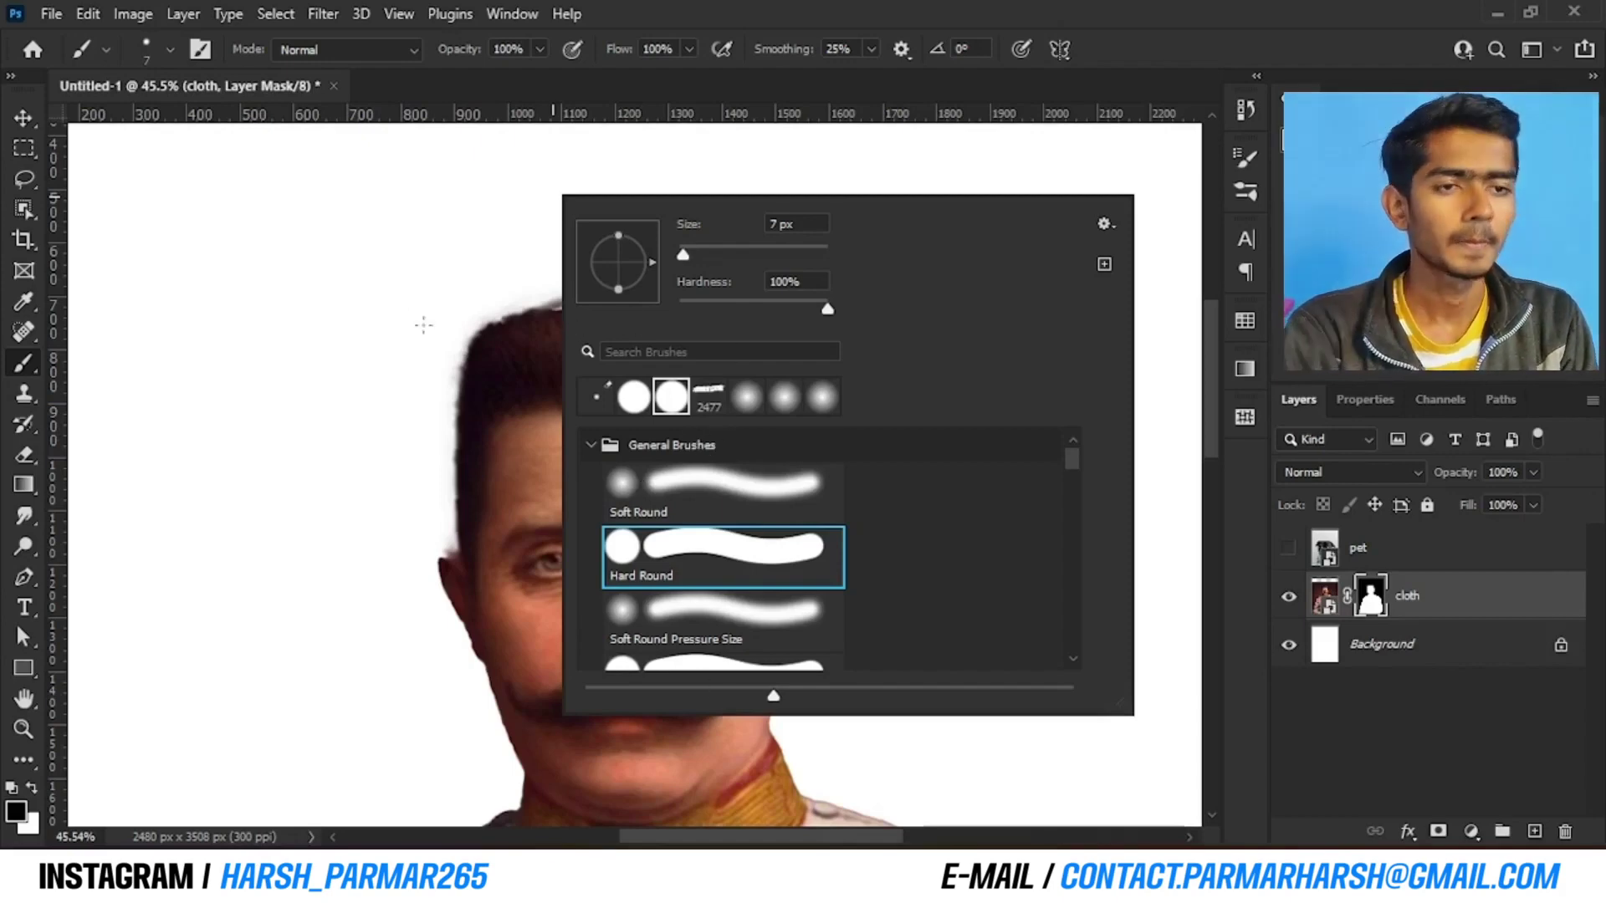
Enlarge the brush and paint black on the mask over the officer's hair and face
{"action": "mouse_move", "coordinate": [382, 308]}
{"action": "left_mouse_down"}
{"action": "mouse_move", "coordinate": [512, 322]}
{"action": "mouse_move", "coordinate": [494, 323]}
{"action": "left_mouse_up"}
{"action": "left_click_drag", "start_coordinate": [529, 296], "coordinate": [584, 272]}
{"action": "mouse_move", "coordinate": [418, 394]}
{"action": "left_mouse_down"}
{"action": "mouse_move", "coordinate": [732, 288]}
{"action": "mouse_move", "coordinate": [403, 517]}
{"action": "mouse_move", "coordinate": [790, 307]}
{"action": "mouse_move", "coordinate": [472, 501]}
{"action": "mouse_move", "coordinate": [512, 580]}
{"action": "mouse_move", "coordinate": [866, 376]}
{"action": "mouse_move", "coordinate": [503, 599]}
{"action": "mouse_move", "coordinate": [628, 514]}
{"action": "mouse_move", "coordinate": [185, 649]}
{"action": "left_mouse_up"}
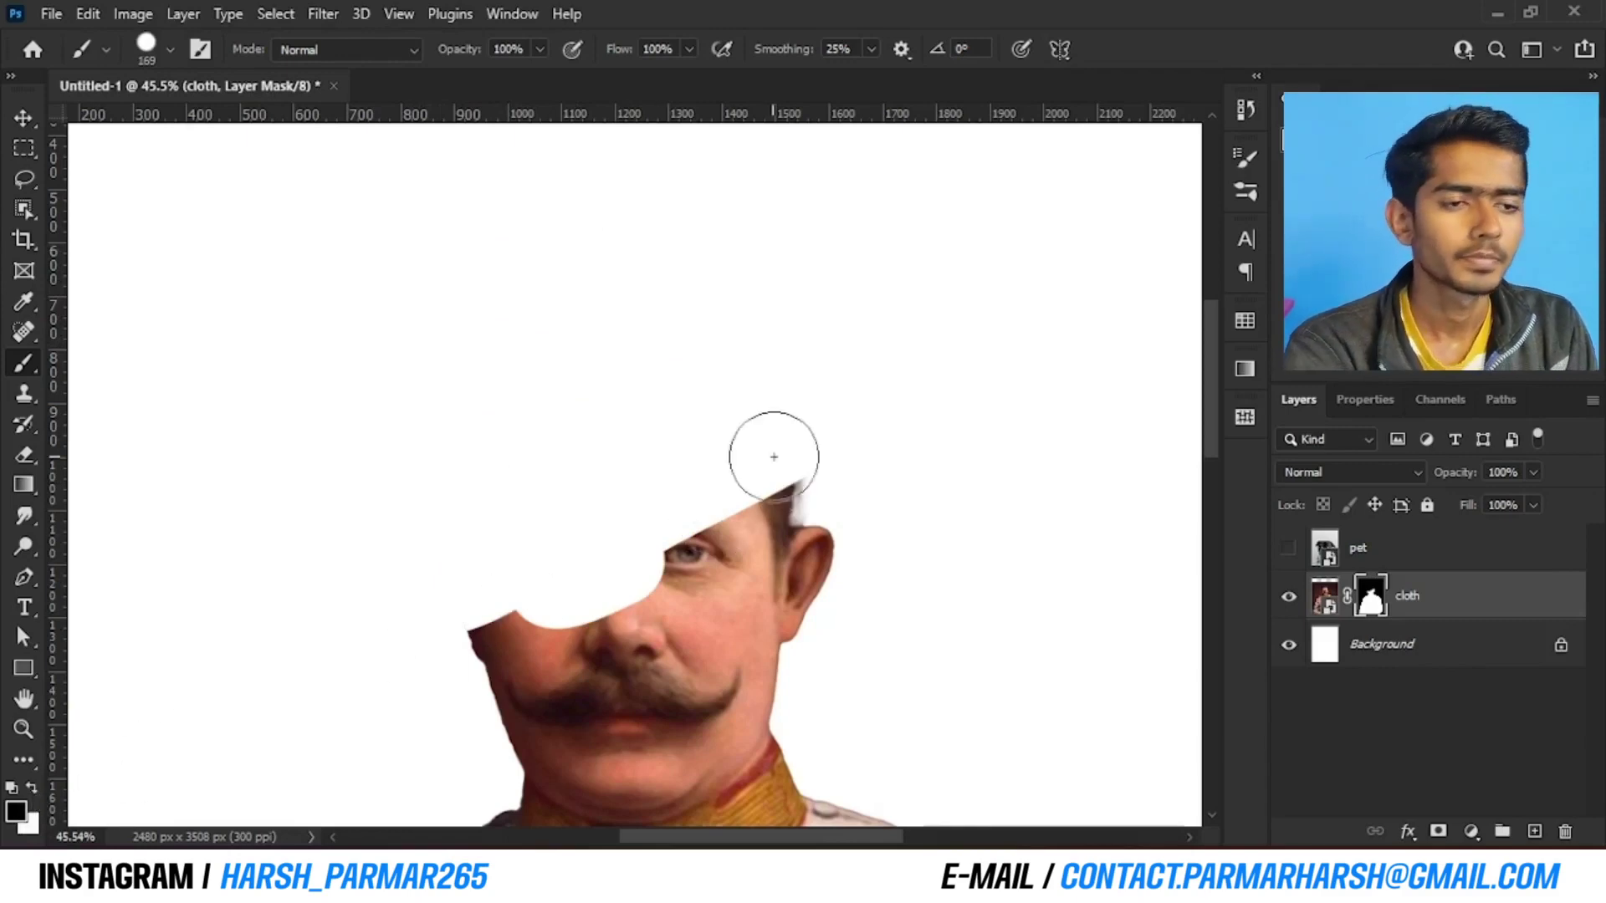
{"action": "left_click_drag", "start_coordinate": [686, 577], "coordinate": [678, 502]}
{"action": "mouse_move", "coordinate": [719, 429]}
{"action": "left_mouse_down"}
{"action": "mouse_move", "coordinate": [803, 472]}
{"action": "mouse_move", "coordinate": [707, 547]}
{"action": "mouse_move", "coordinate": [822, 501]}
{"action": "mouse_move", "coordinate": [713, 589]}
{"action": "mouse_move", "coordinate": [476, 587]}
{"action": "mouse_move", "coordinate": [591, 547]}
{"action": "mouse_move", "coordinate": [527, 572]}
{"action": "mouse_move", "coordinate": [527, 637]}
{"action": "mouse_move", "coordinate": [594, 623]}
{"action": "mouse_move", "coordinate": [666, 636]}
{"action": "mouse_move", "coordinate": [692, 577]}
{"action": "left_mouse_up"}
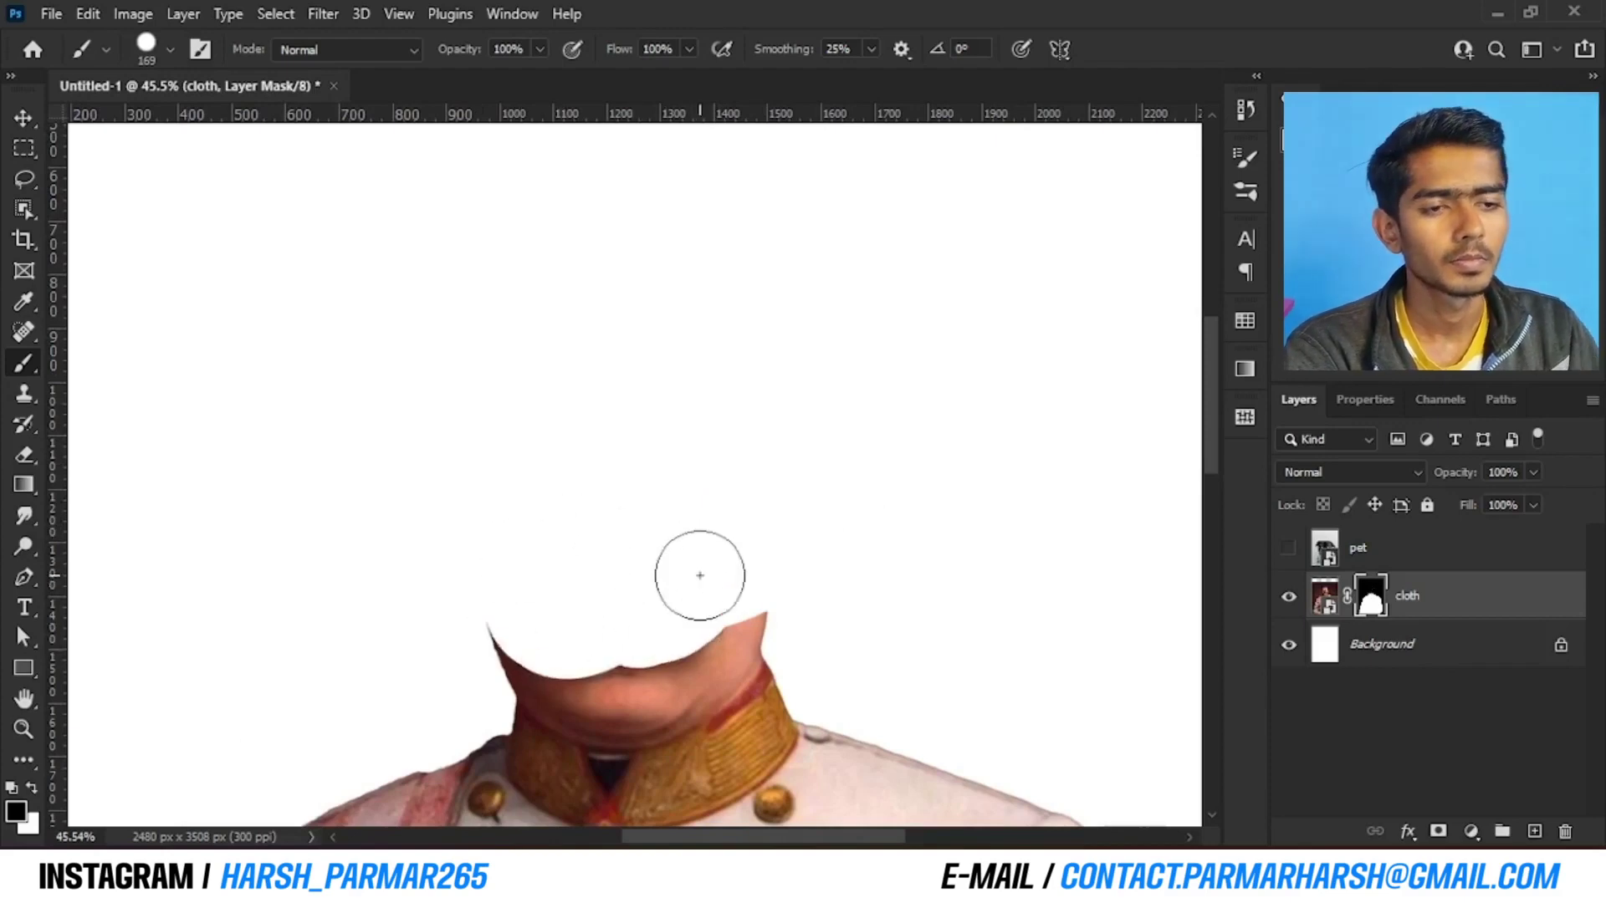
{"action": "left_click_drag", "start_coordinate": [831, 766], "coordinate": [784, 643]}
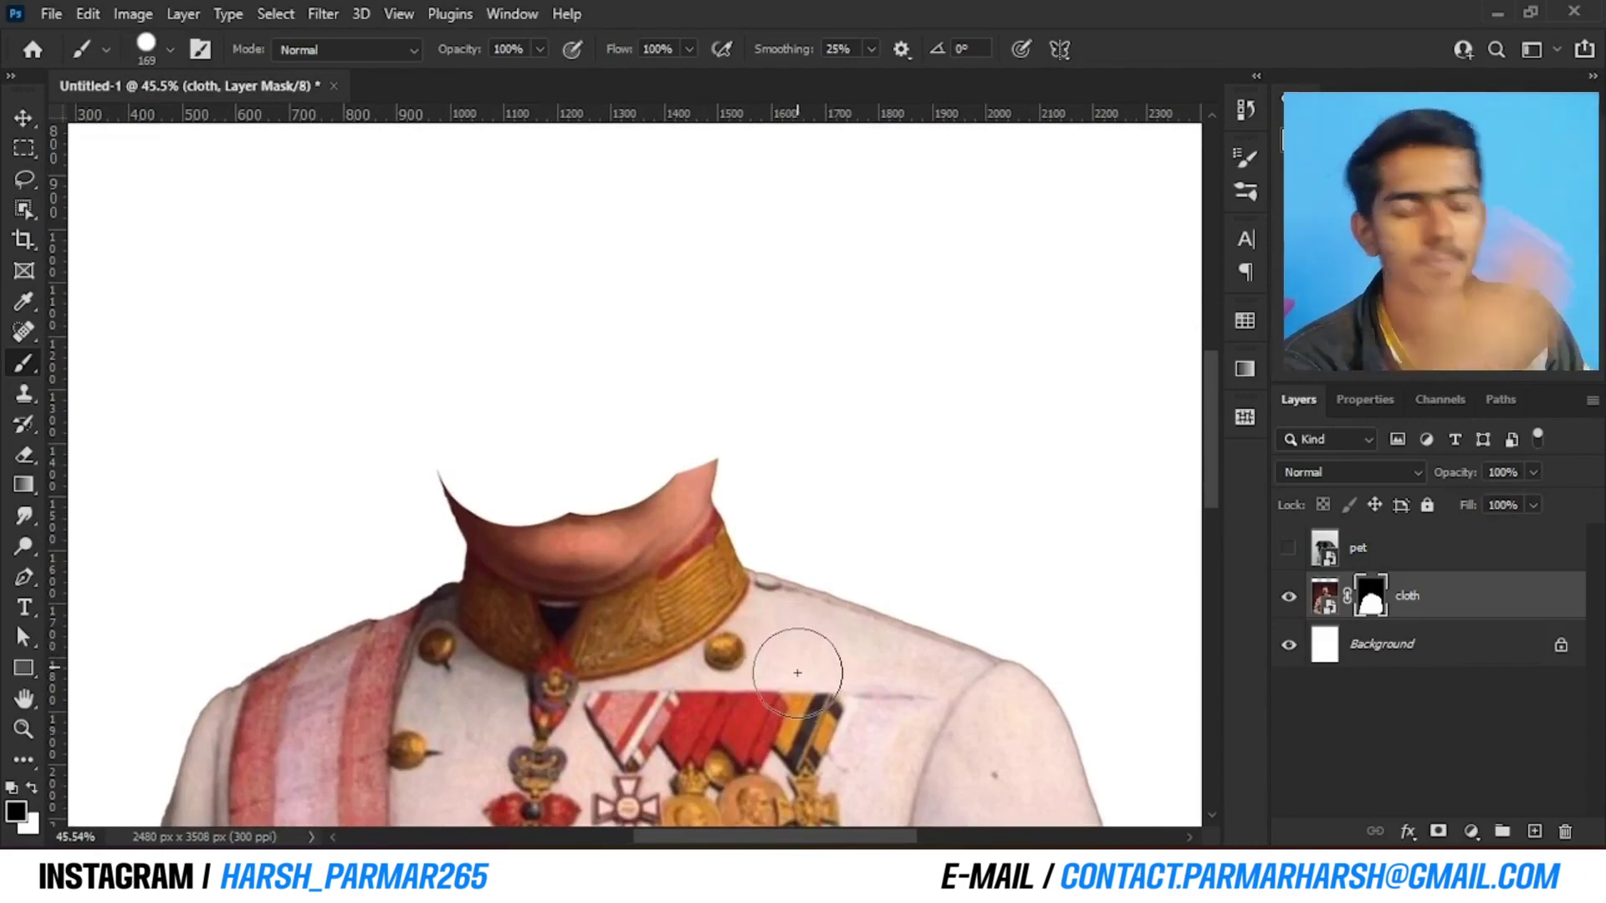
{"action": "scroll", "coordinate": [572, 522], "scroll_direction": "up", "scroll_amount": 5}
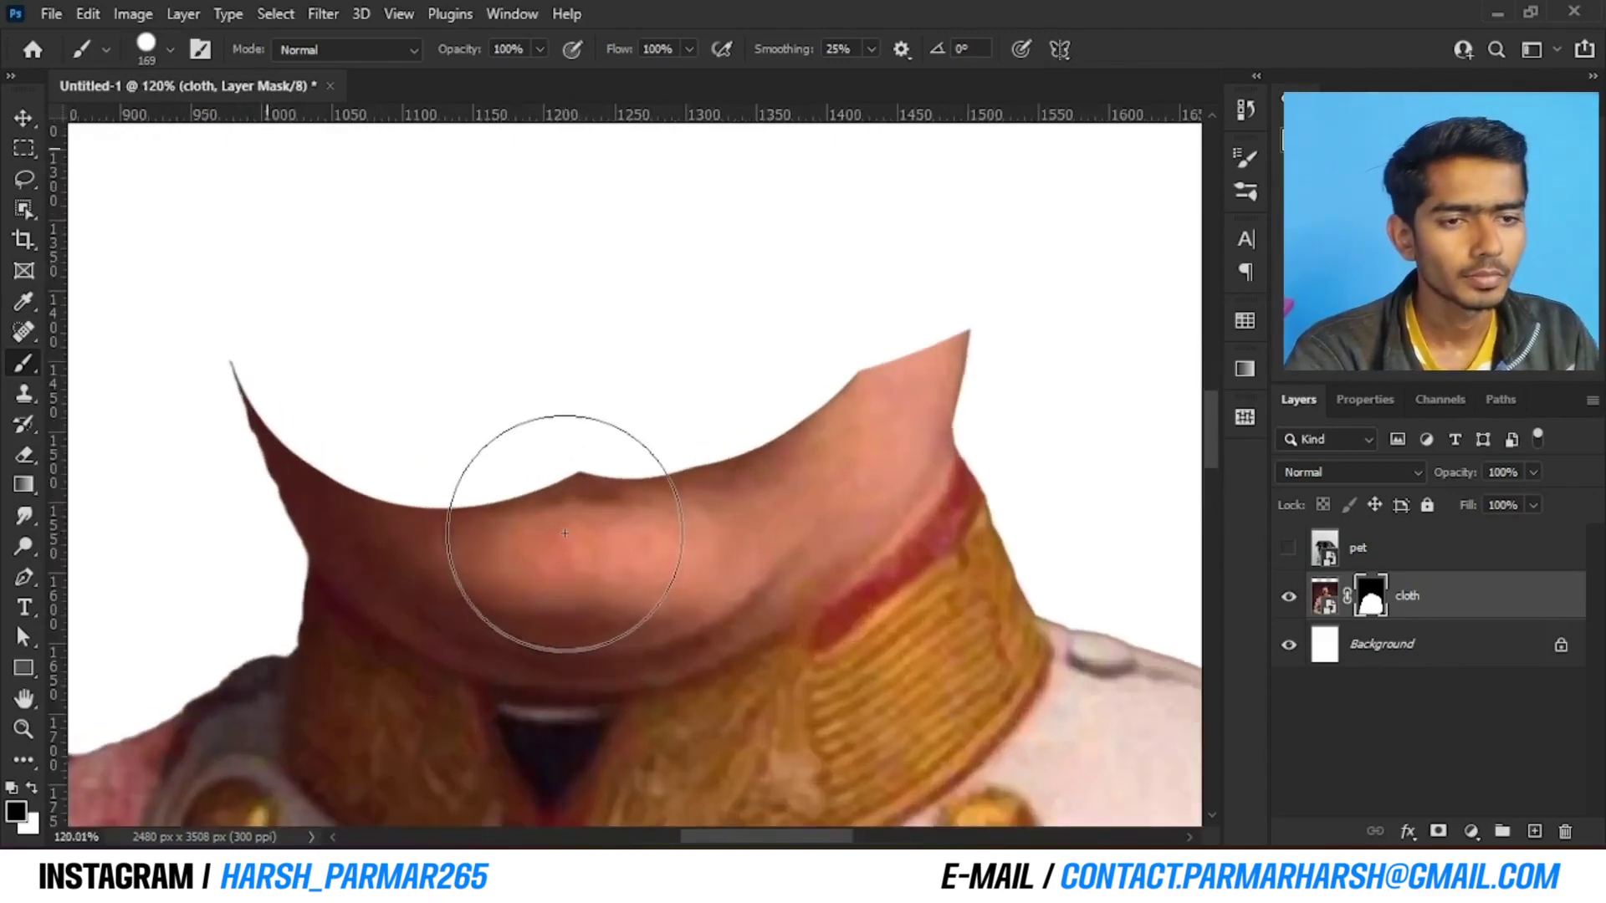
Mask the neck down to the gold collar and lower the collar's upper edge slightly
{"action": "mouse_move", "coordinate": [307, 318]}
{"action": "left_mouse_down"}
{"action": "mouse_move", "coordinate": [232, 319]}
{"action": "mouse_move", "coordinate": [293, 463]}
{"action": "left_mouse_up"}
{"action": "mouse_move", "coordinate": [243, 365]}
{"action": "left_mouse_down"}
{"action": "mouse_move", "coordinate": [359, 481]}
{"action": "mouse_move", "coordinate": [338, 455]}
{"action": "mouse_move", "coordinate": [630, 484]}
{"action": "mouse_move", "coordinate": [486, 469]}
{"action": "mouse_move", "coordinate": [791, 439]}
{"action": "mouse_move", "coordinate": [675, 498]}
{"action": "mouse_move", "coordinate": [928, 318]}
{"action": "mouse_move", "coordinate": [908, 378]}
{"action": "mouse_move", "coordinate": [847, 391]}
{"action": "left_mouse_up"}
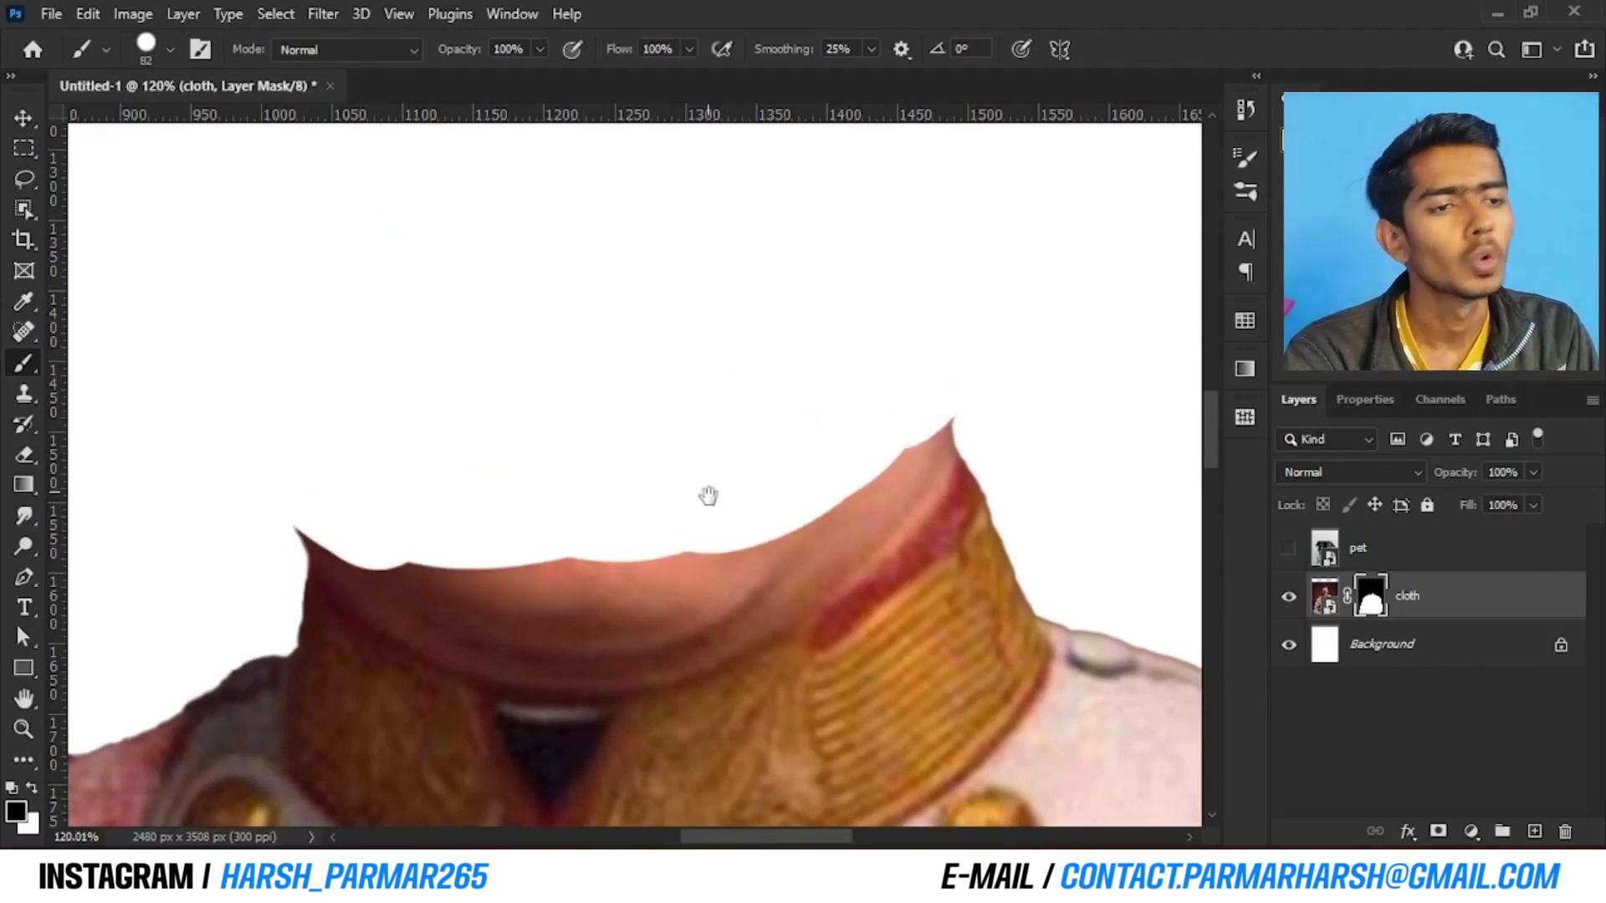
{"action": "left_click_drag", "start_coordinate": [706, 494], "coordinate": [685, 452]}
{"action": "mouse_move", "coordinate": [926, 313]}
{"action": "left_mouse_down"}
{"action": "mouse_move", "coordinate": [827, 383]}
{"action": "mouse_move", "coordinate": [739, 353]}
{"action": "left_mouse_up"}
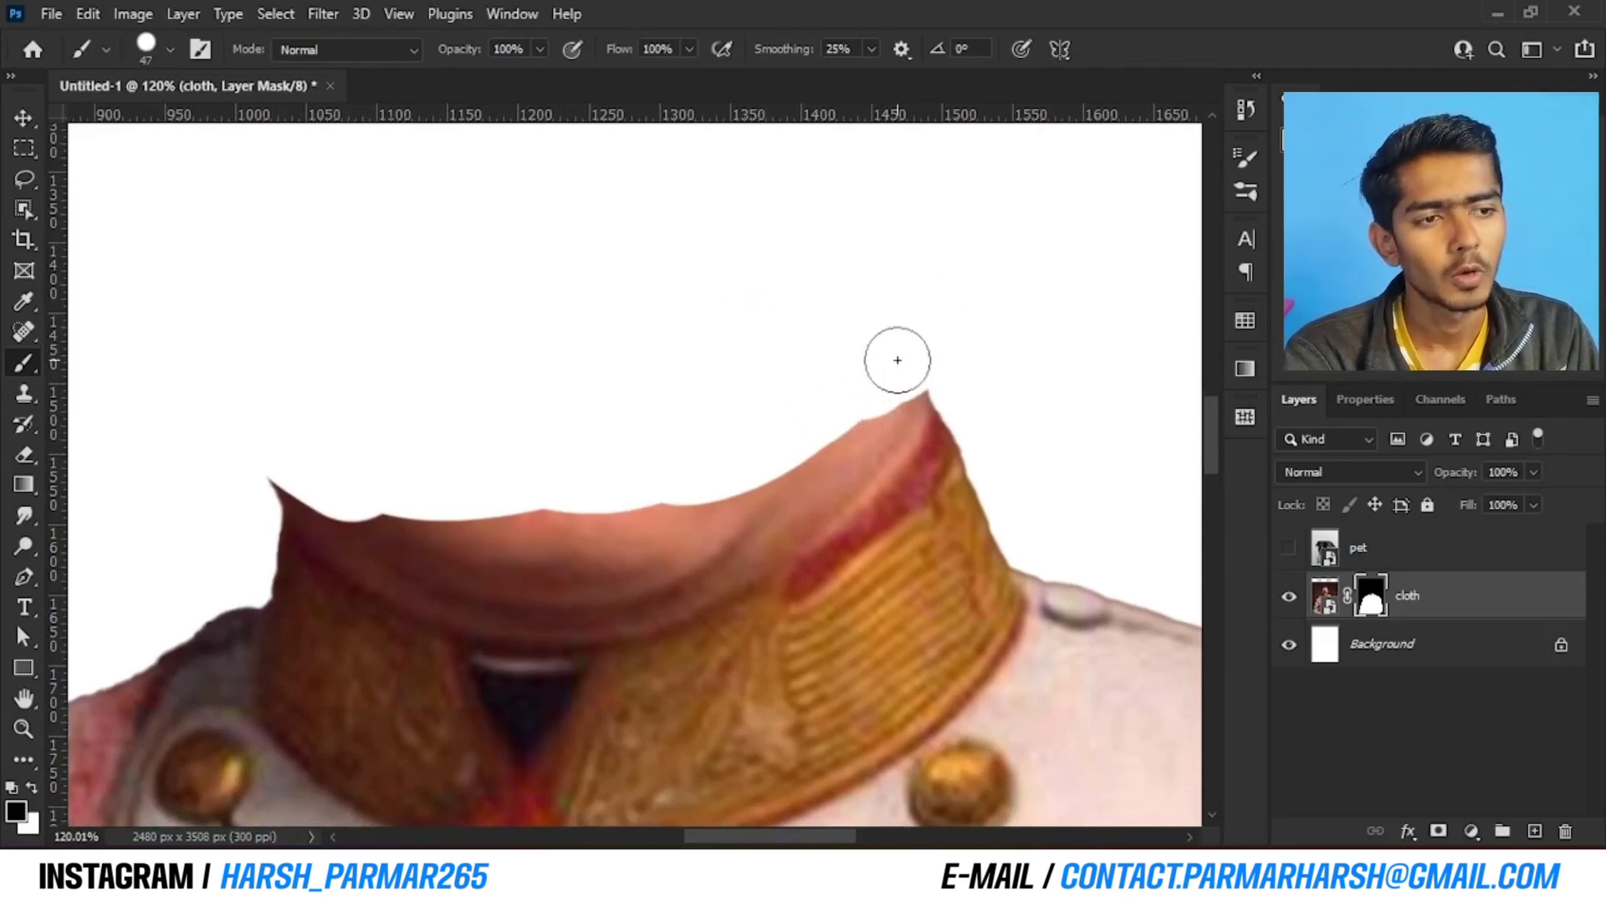
{"action": "mouse_move", "coordinate": [892, 378]}
{"action": "left_mouse_down"}
{"action": "mouse_move", "coordinate": [802, 487]}
{"action": "mouse_move", "coordinate": [694, 541]}
{"action": "mouse_move", "coordinate": [542, 565]}
{"action": "mouse_move", "coordinate": [388, 548]}
{"action": "mouse_move", "coordinate": [325, 517]}
{"action": "left_mouse_up"}
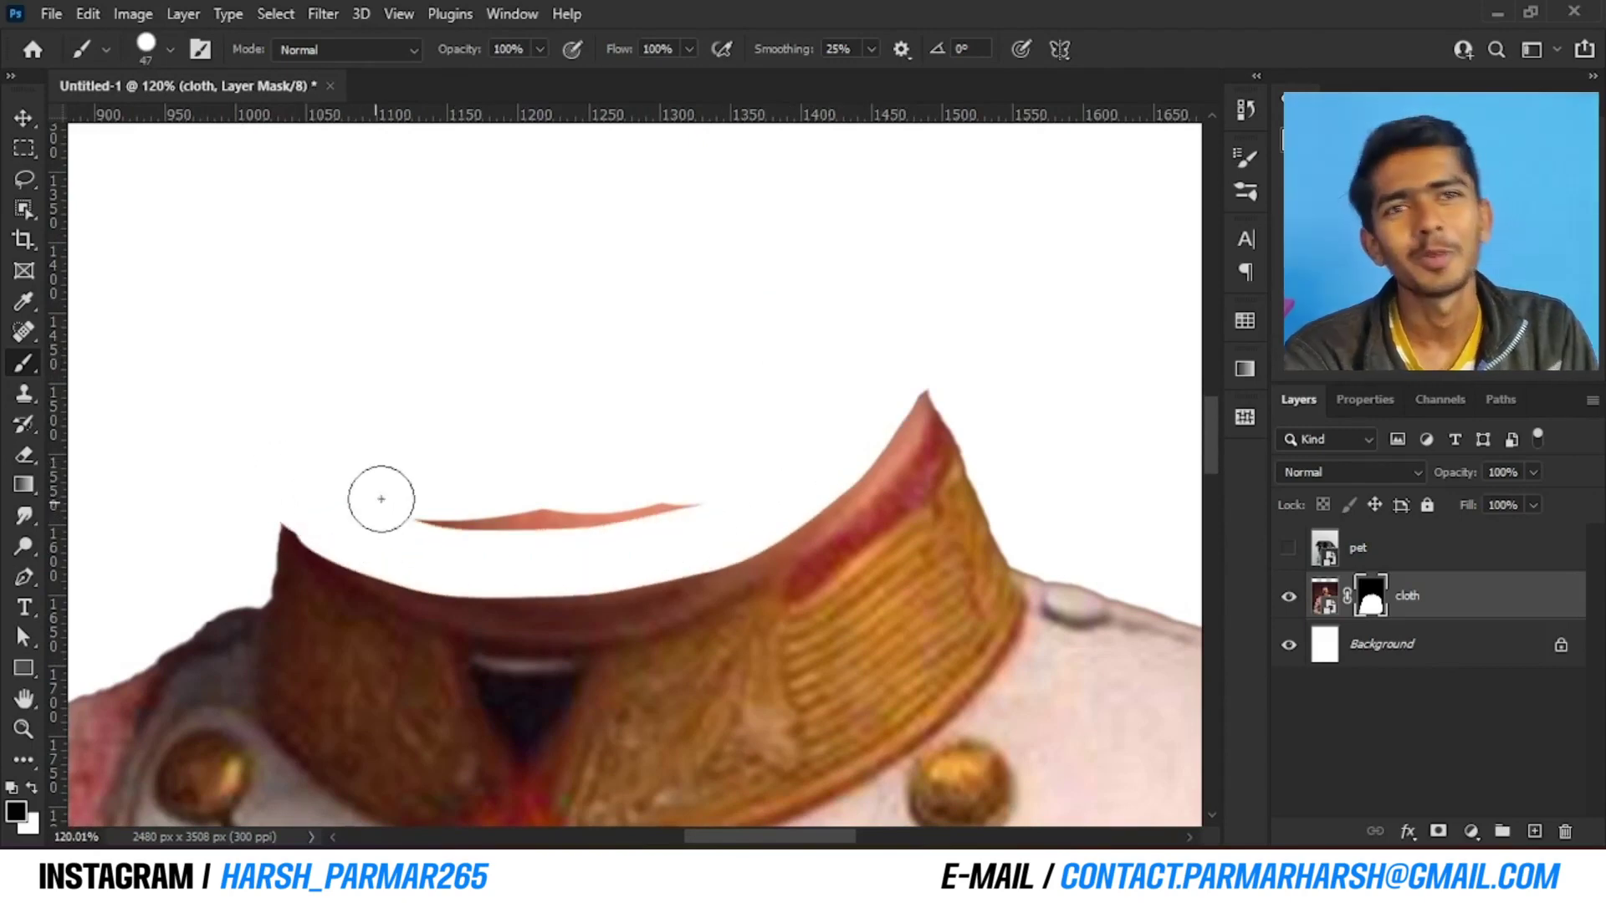
{"action": "left_click_drag", "start_coordinate": [409, 531], "coordinate": [676, 482]}
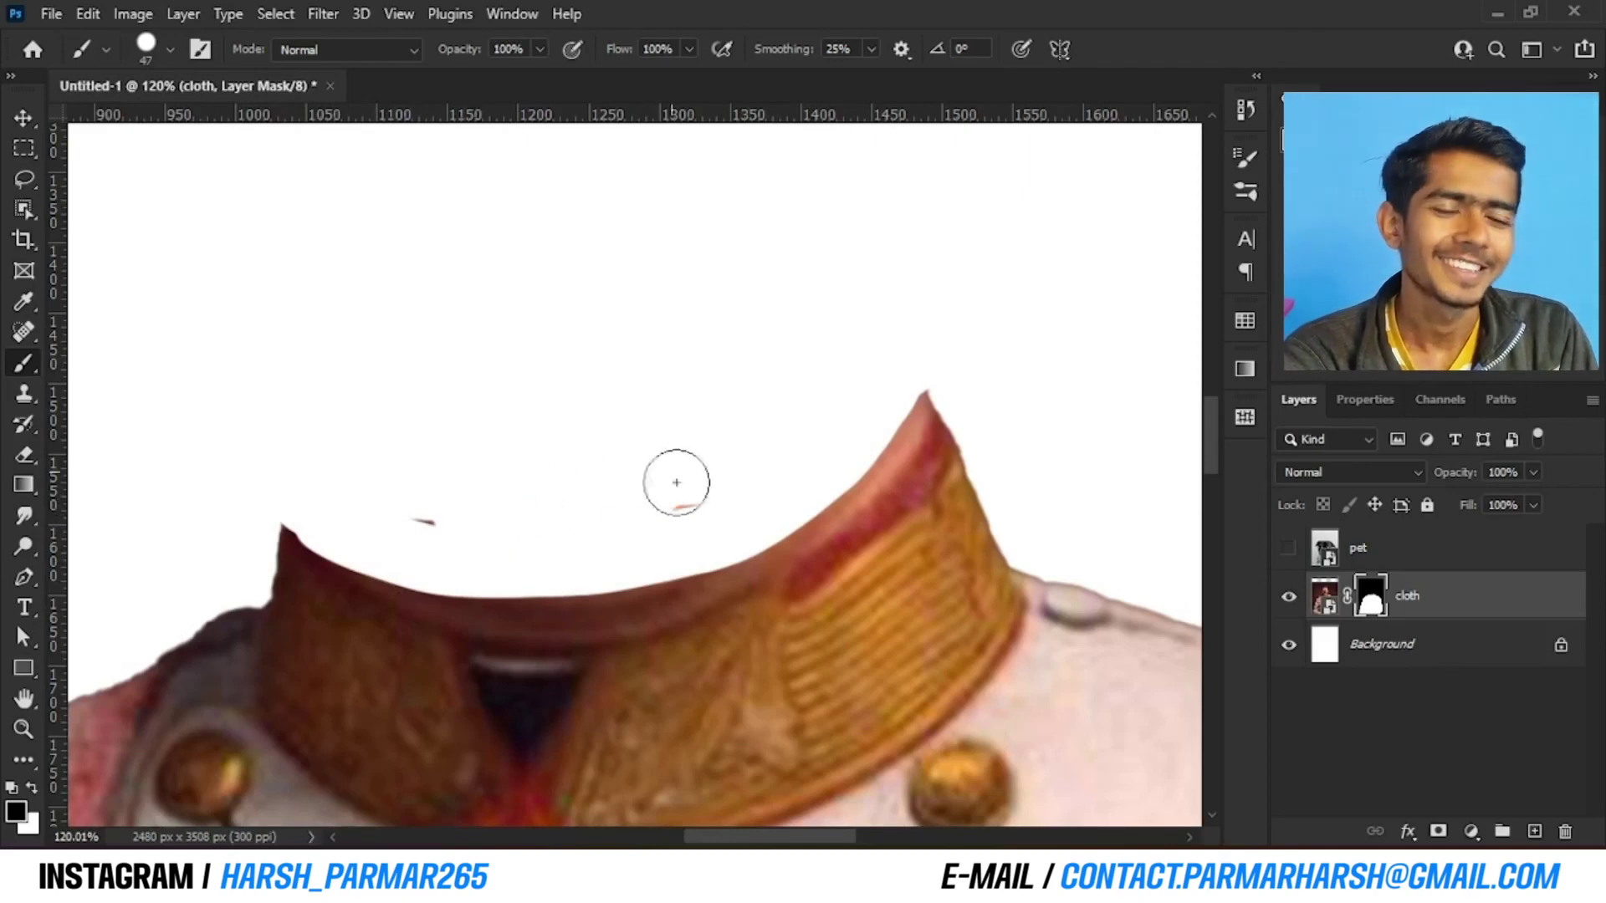
{"action": "left_click_drag", "start_coordinate": [510, 520], "coordinate": [454, 442]}
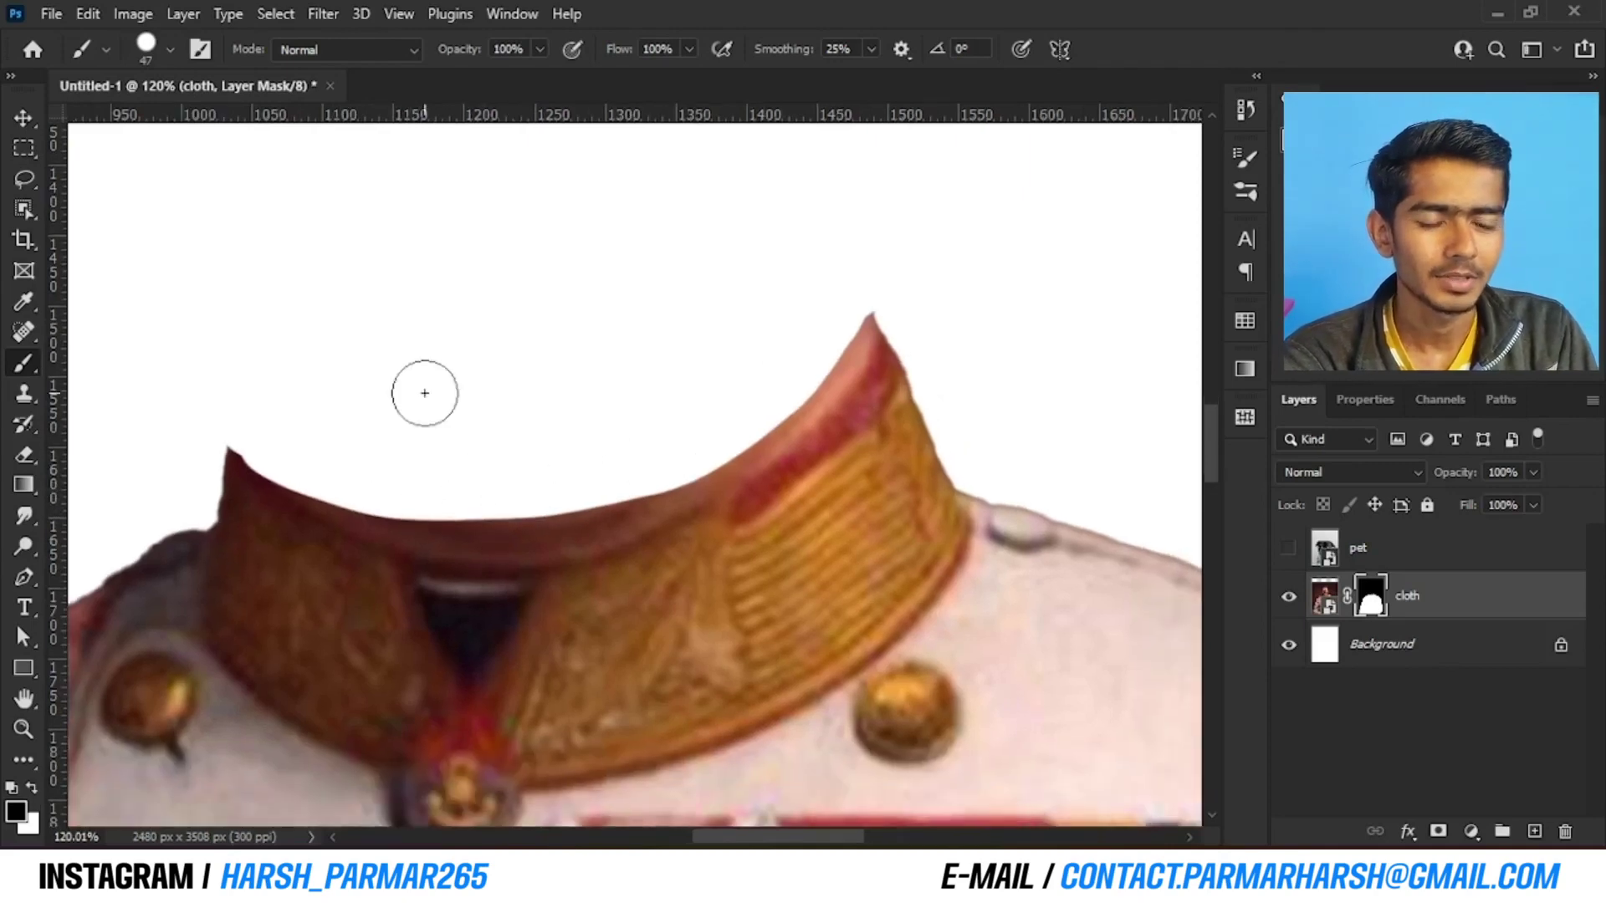
{"action": "scroll", "coordinate": [417, 394], "scroll_direction": "up", "scroll_amount": 2}
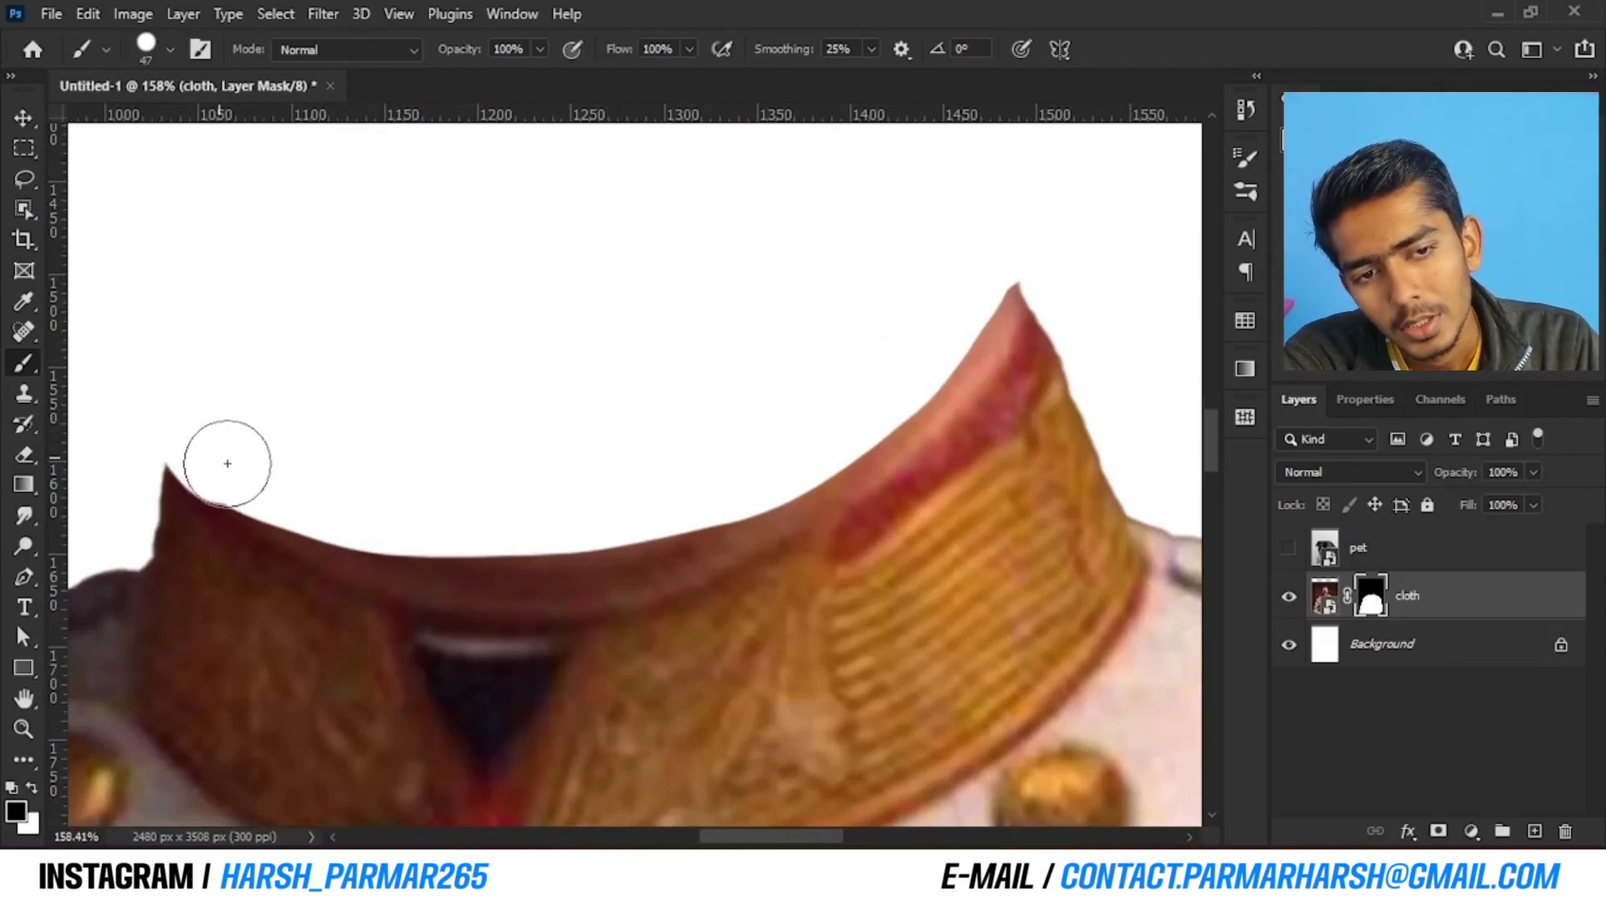
{"action": "mouse_move", "coordinate": [227, 464]}
{"action": "left_mouse_down"}
{"action": "mouse_move", "coordinate": [457, 575]}
{"action": "mouse_move", "coordinate": [531, 589]}
{"action": "mouse_move", "coordinate": [600, 572]}
{"action": "mouse_move", "coordinate": [757, 496]}
{"action": "mouse_move", "coordinate": [812, 447]}
{"action": "mouse_move", "coordinate": [905, 302]}
{"action": "mouse_move", "coordinate": [1003, 276]}
{"action": "mouse_move", "coordinate": [1003, 234]}
{"action": "mouse_move", "coordinate": [959, 365]}
{"action": "mouse_move", "coordinate": [877, 452]}
{"action": "mouse_move", "coordinate": [686, 548]}
{"action": "mouse_move", "coordinate": [580, 566]}
{"action": "mouse_move", "coordinate": [660, 552]}
{"action": "left_mouse_up"}
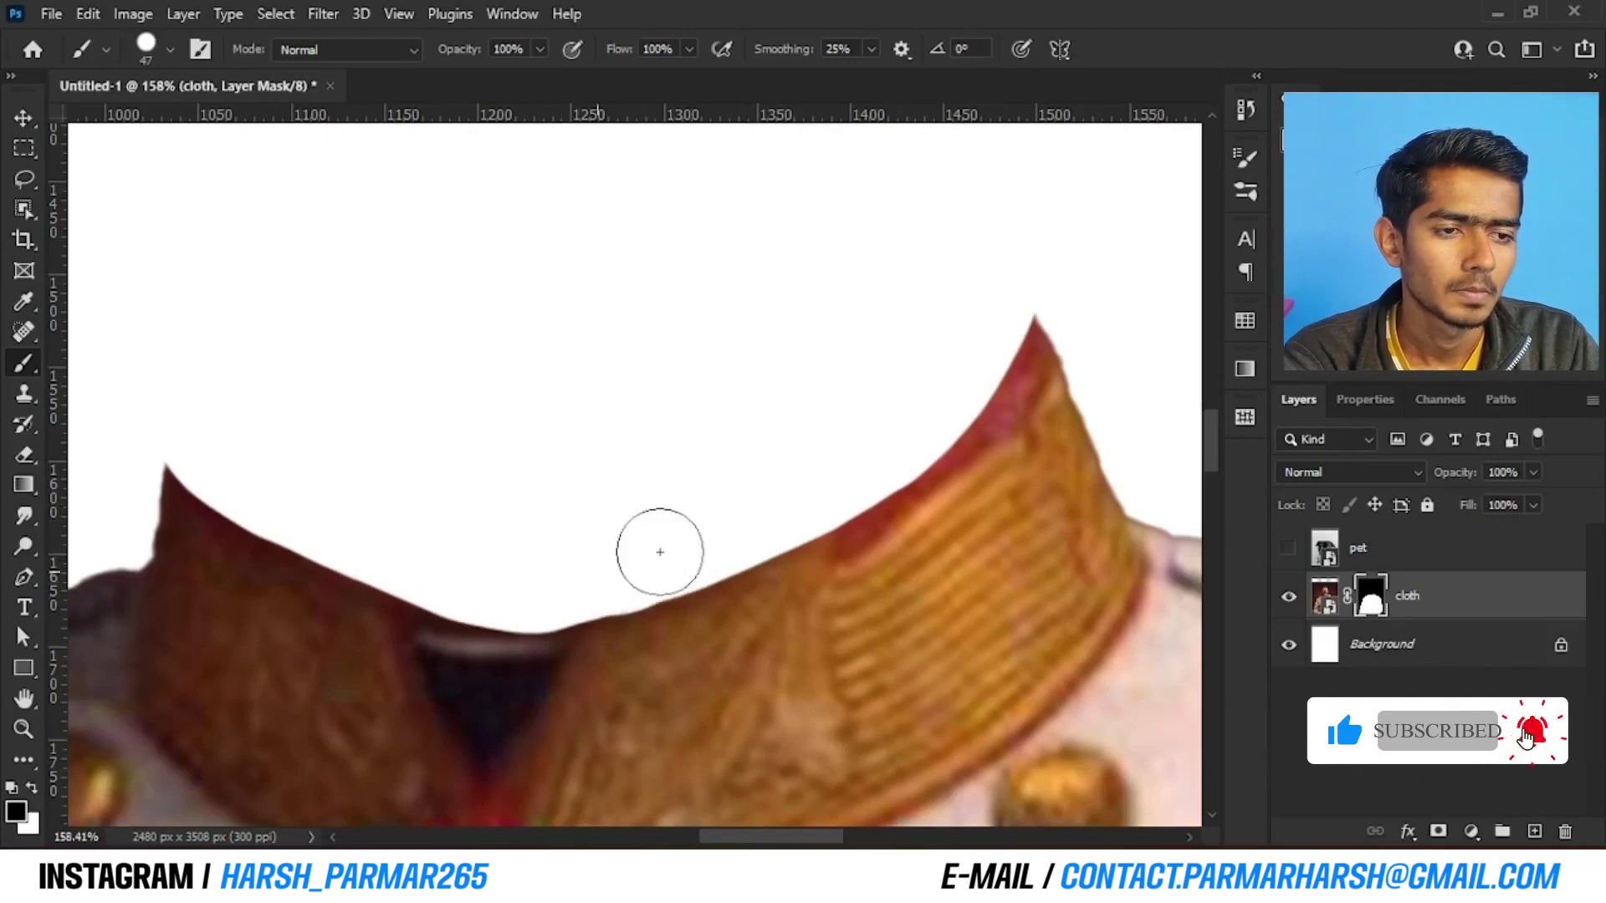
{"action": "mouse_move", "coordinate": [1037, 251]}
{"action": "left_mouse_down"}
{"action": "mouse_move", "coordinate": [960, 233]}
{"action": "mouse_move", "coordinate": [764, 138]}
{"action": "left_mouse_up"}
{"action": "left_click_drag", "start_coordinate": [1037, 305], "coordinate": [753, 344]}
{"action": "scroll", "coordinate": [648, 428], "scroll_direction": "down", "scroll_amount": 2}
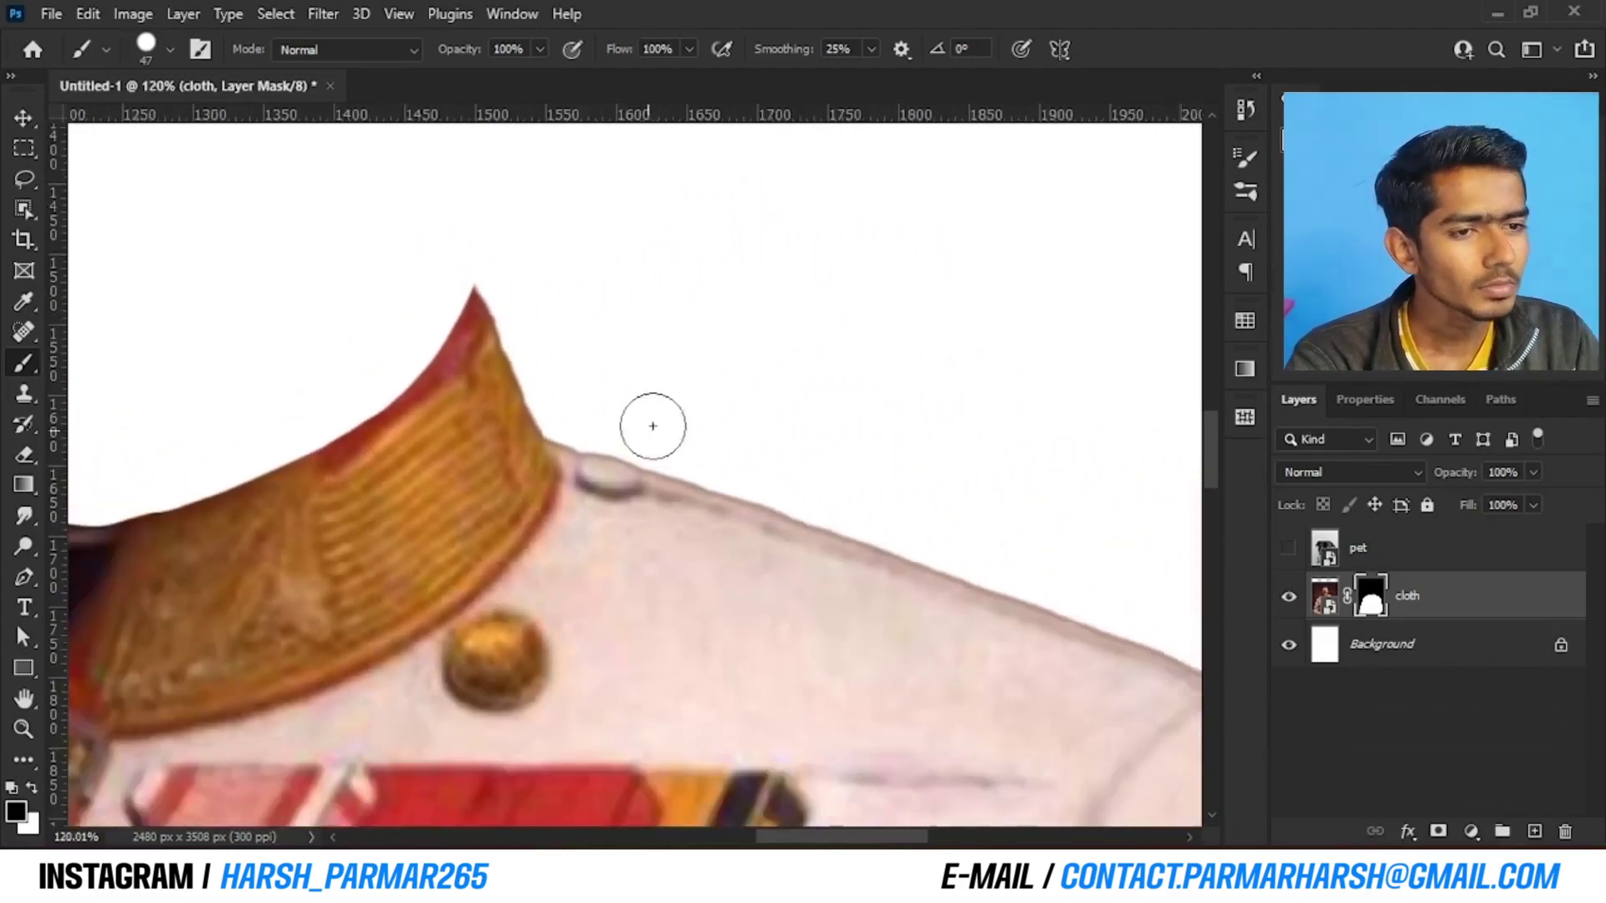
{"action": "scroll", "coordinate": [653, 426], "scroll_direction": "down", "scroll_amount": 6}
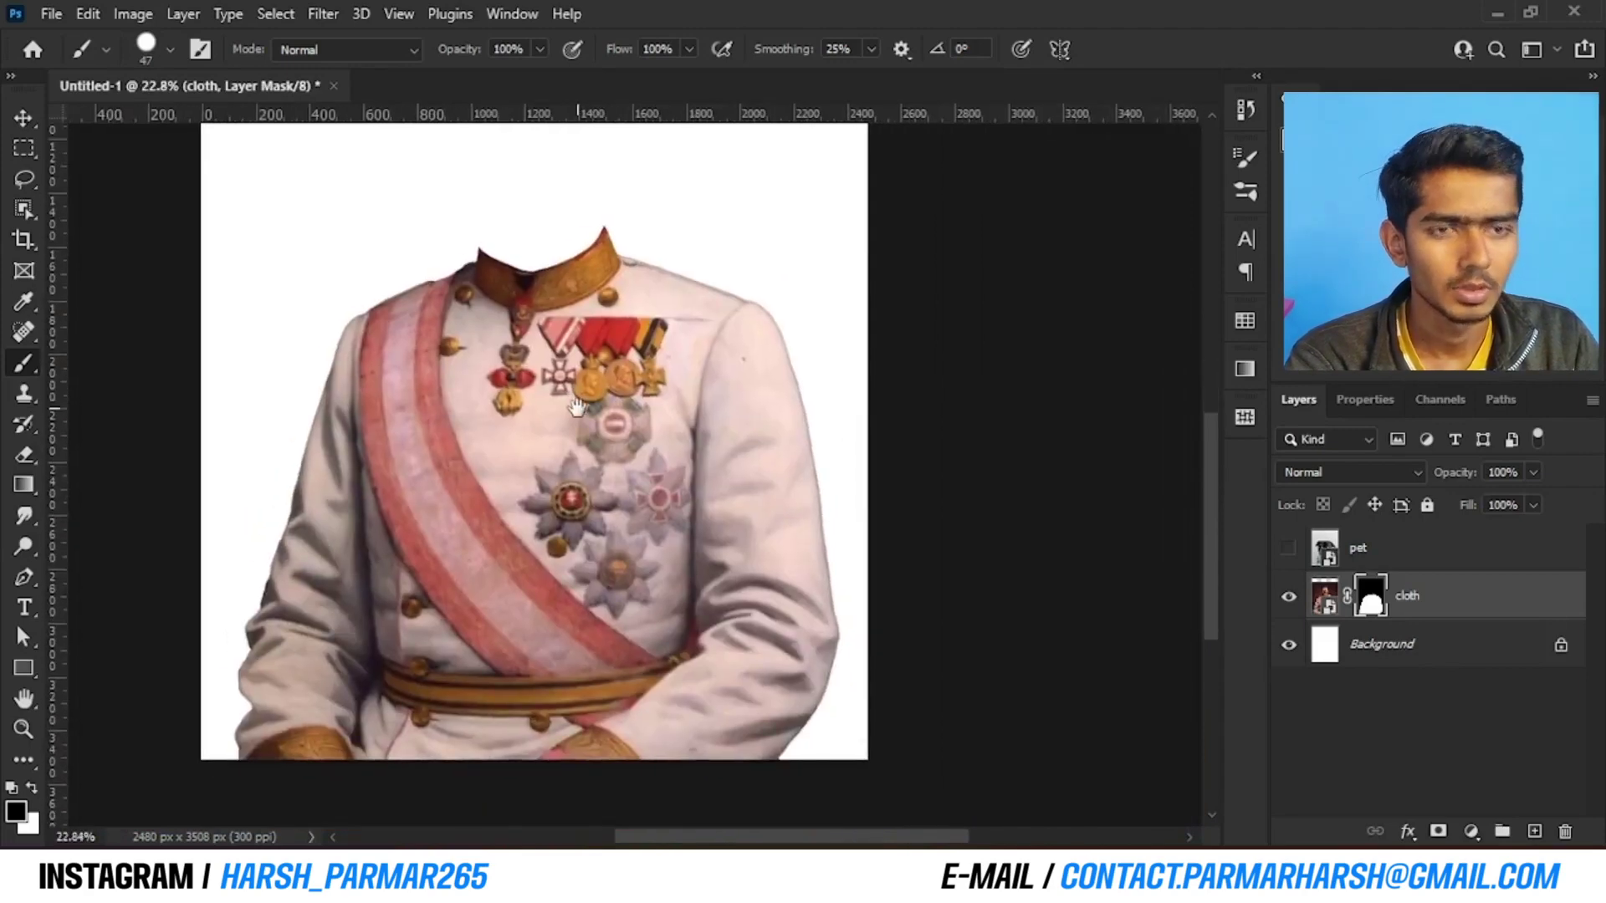
Convert the masked cloth layer into a smart object
{"action": "left_click_drag", "start_coordinate": [550, 425], "coordinate": [500, 426]}
{"action": "right_click", "coordinate": [1456, 596]}
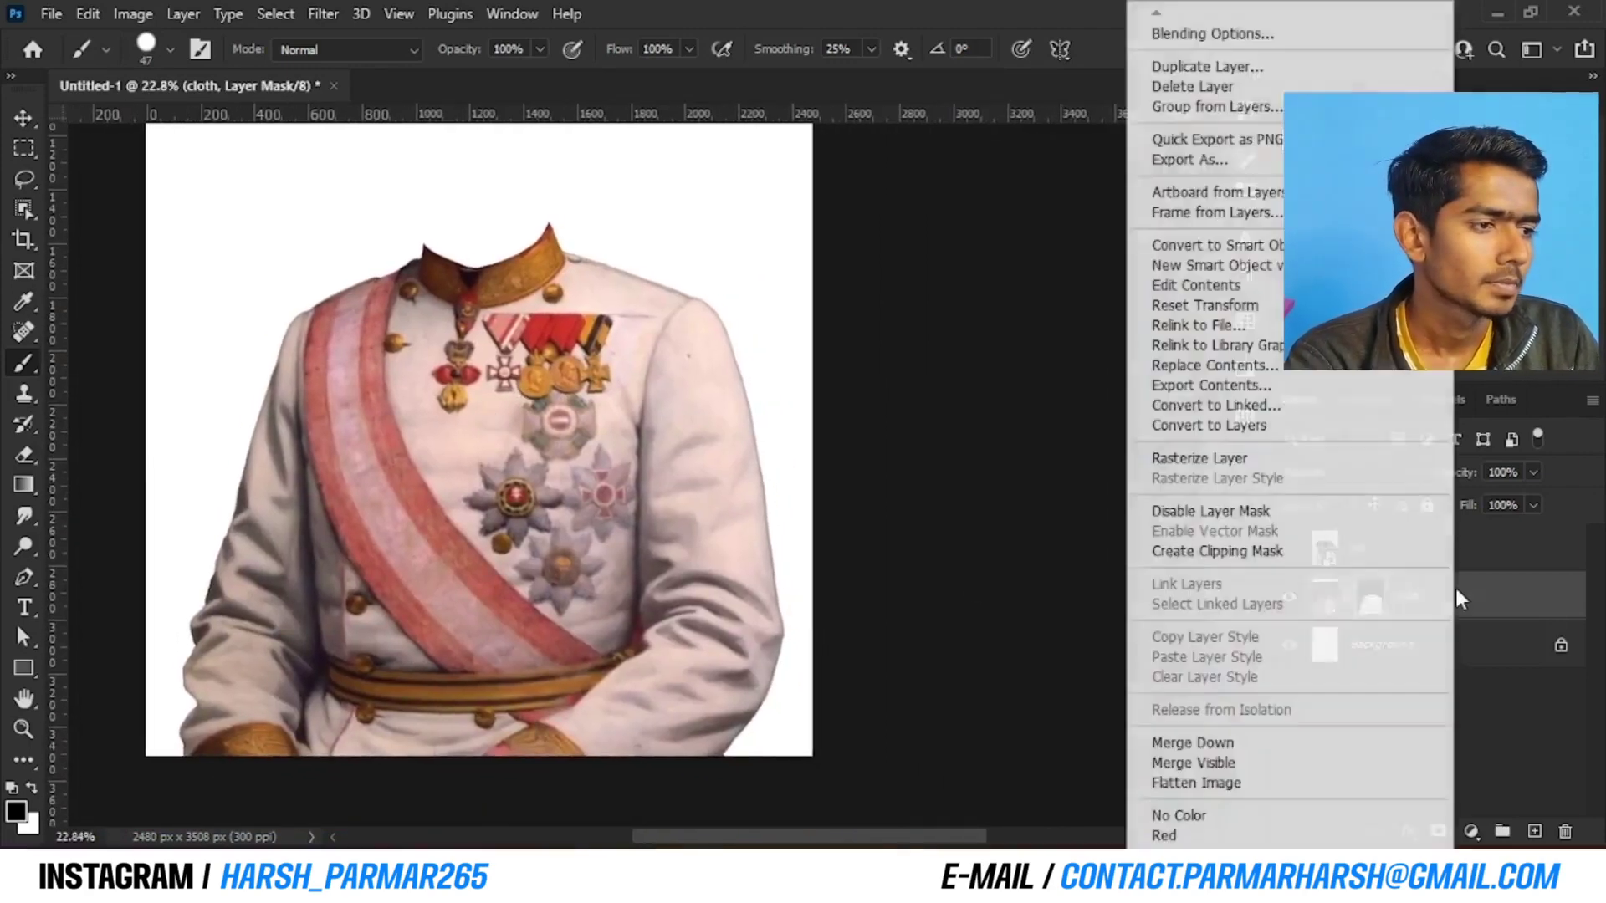
{"action": "left_click", "coordinate": [1491, 596]}
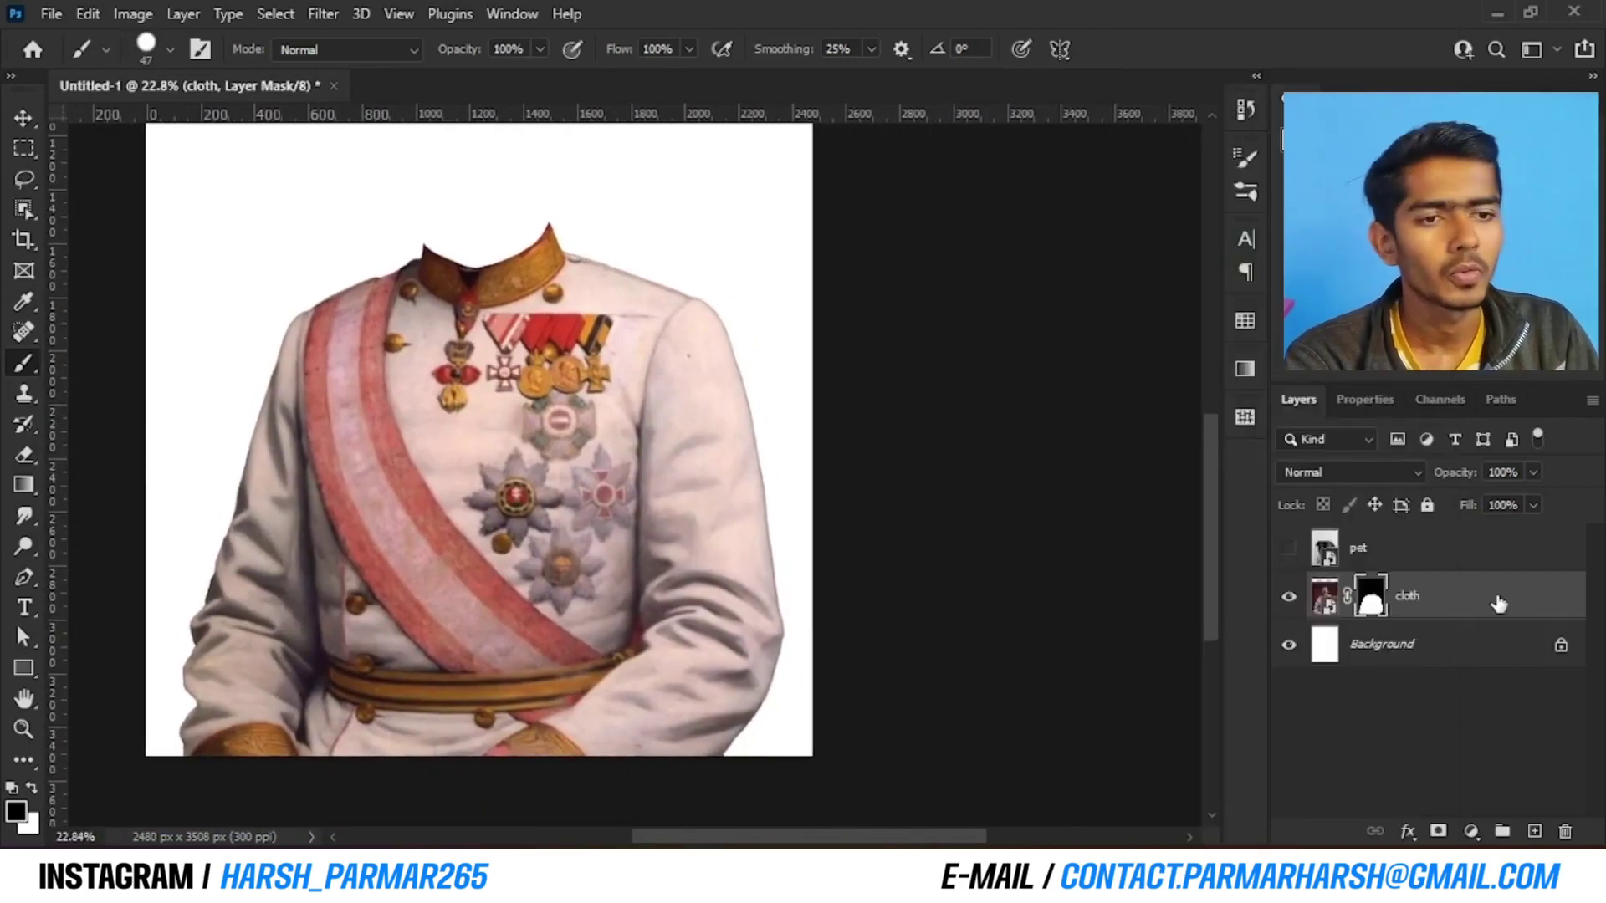
{"action": "right_click", "coordinate": [1498, 599]}
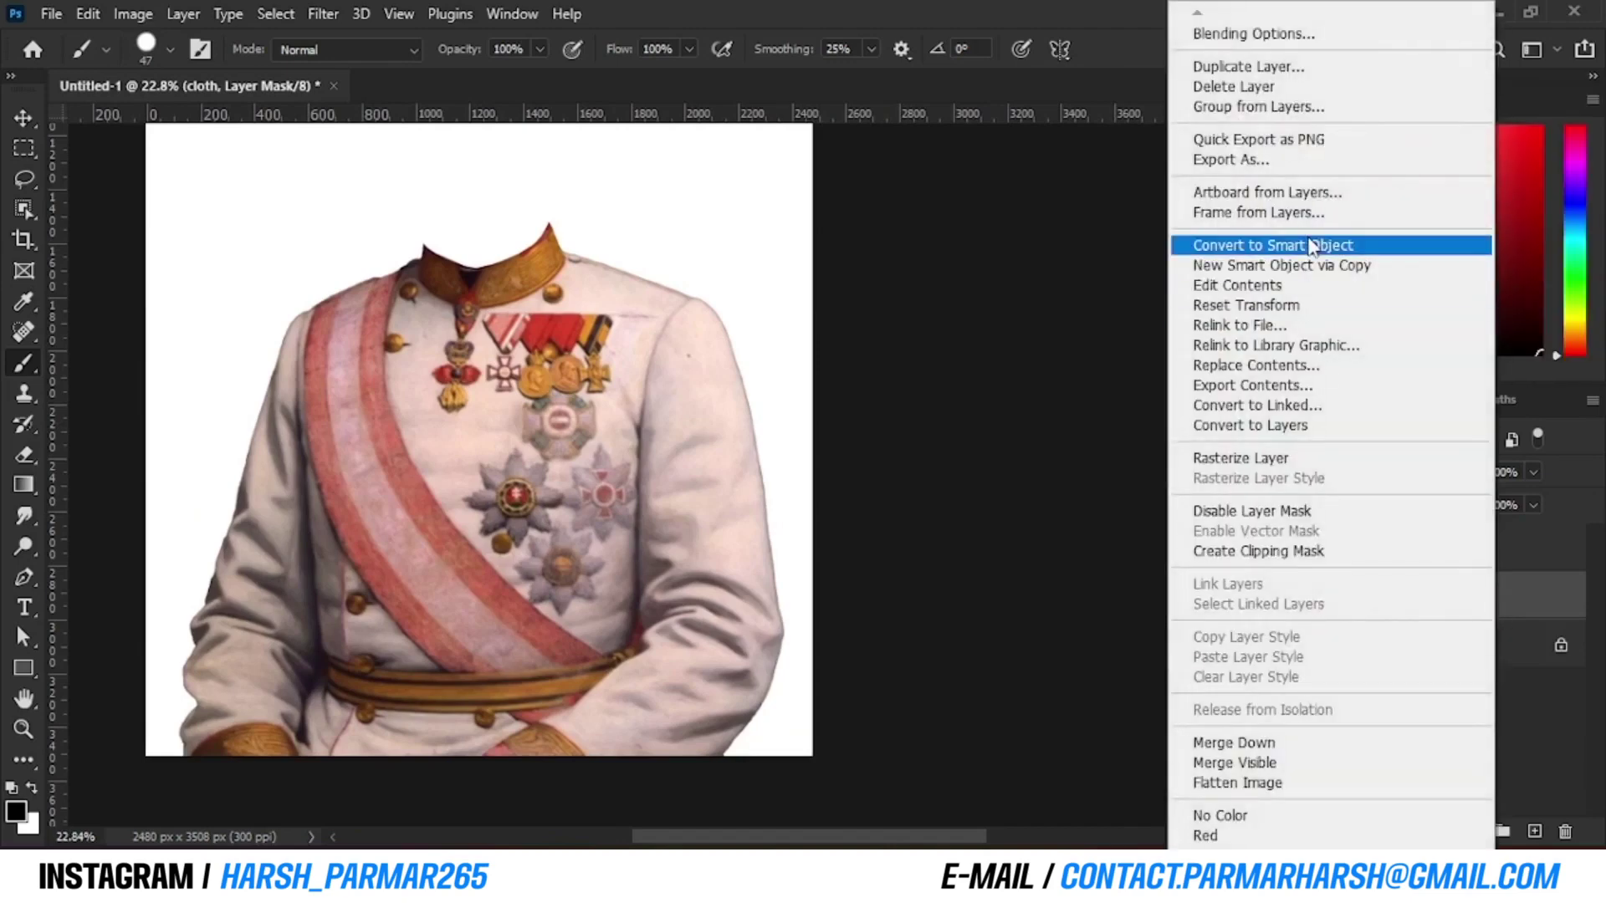
{"action": "left_click", "coordinate": [1307, 244]}
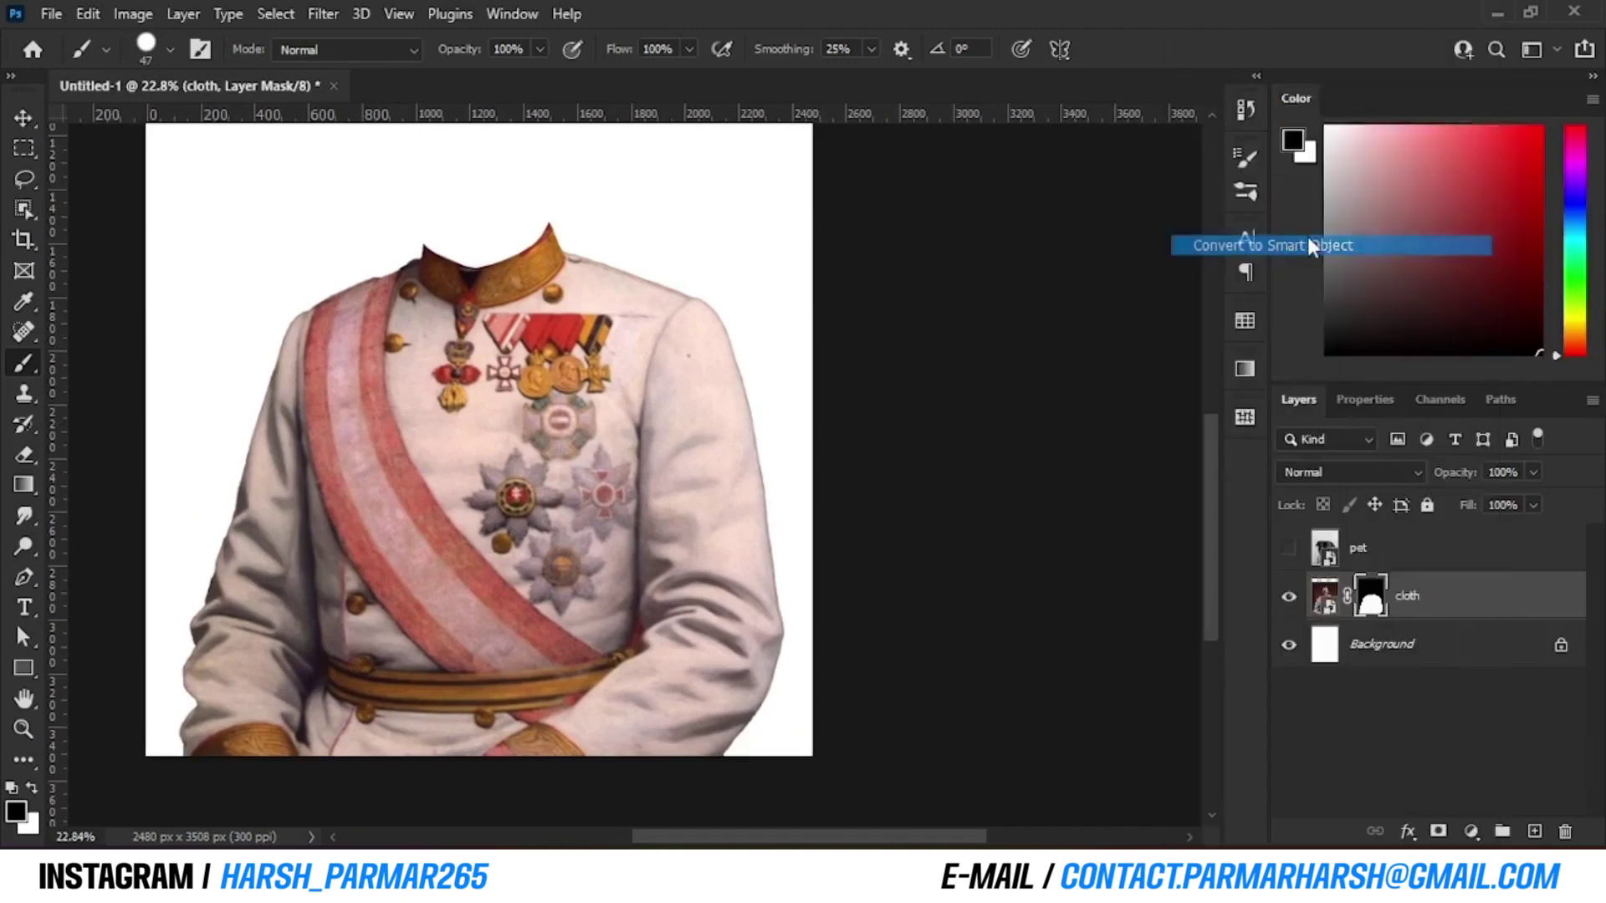
Hide the cloth layer, show the pet layer, and make it the active layer
{"action": "left_click", "coordinate": [1291, 598]}
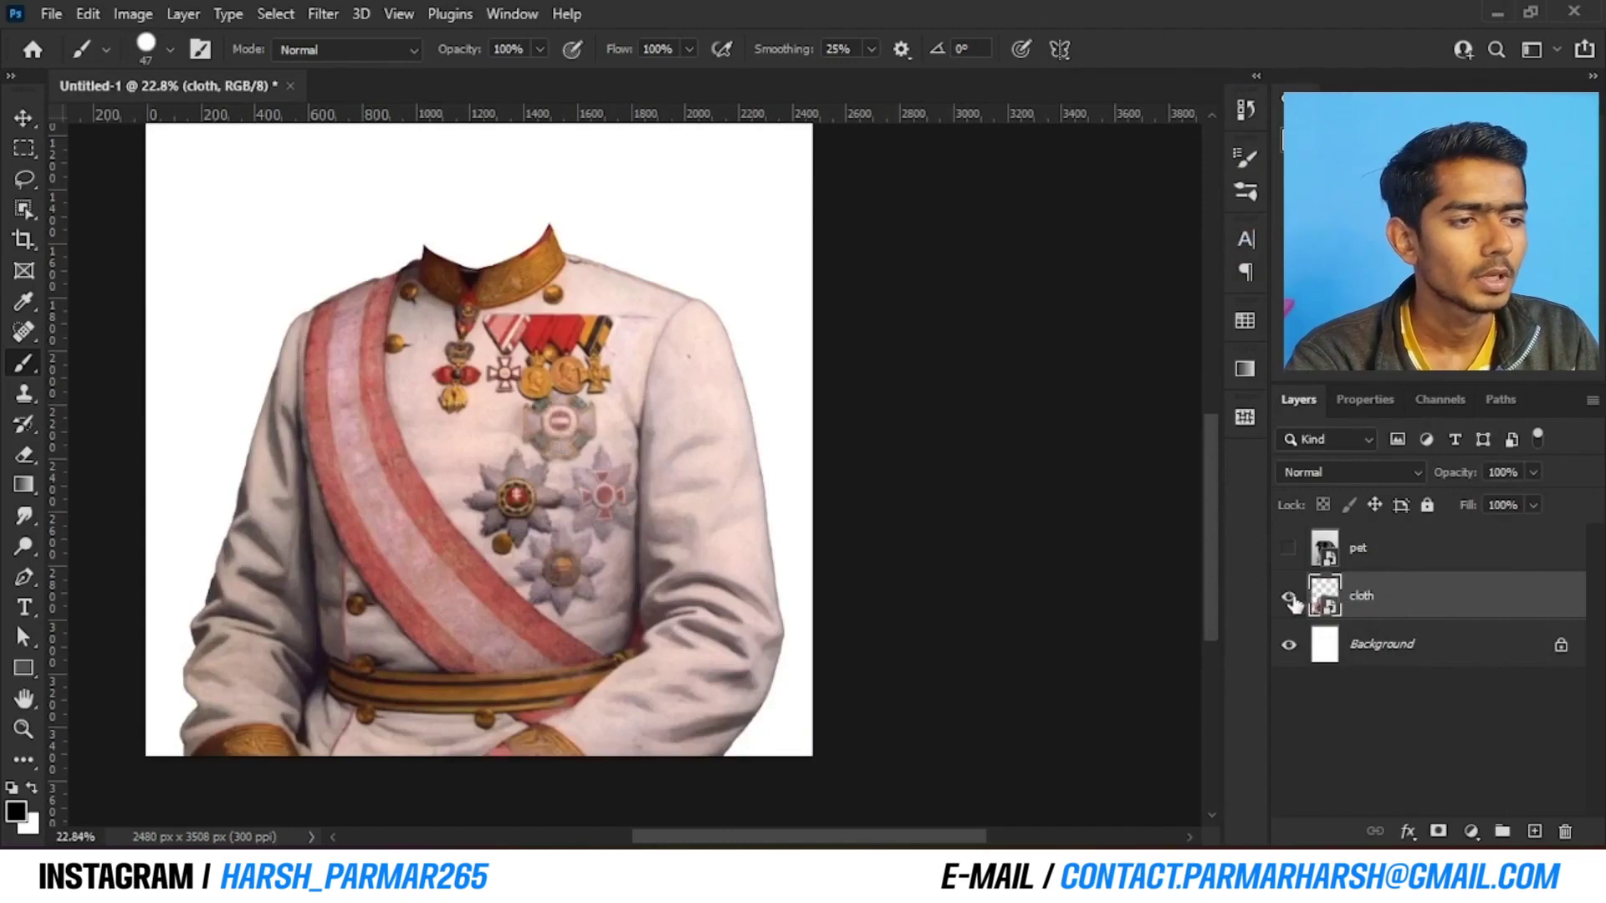
{"action": "left_click", "coordinate": [1290, 599]}
{"action": "left_click", "coordinate": [1291, 550]}
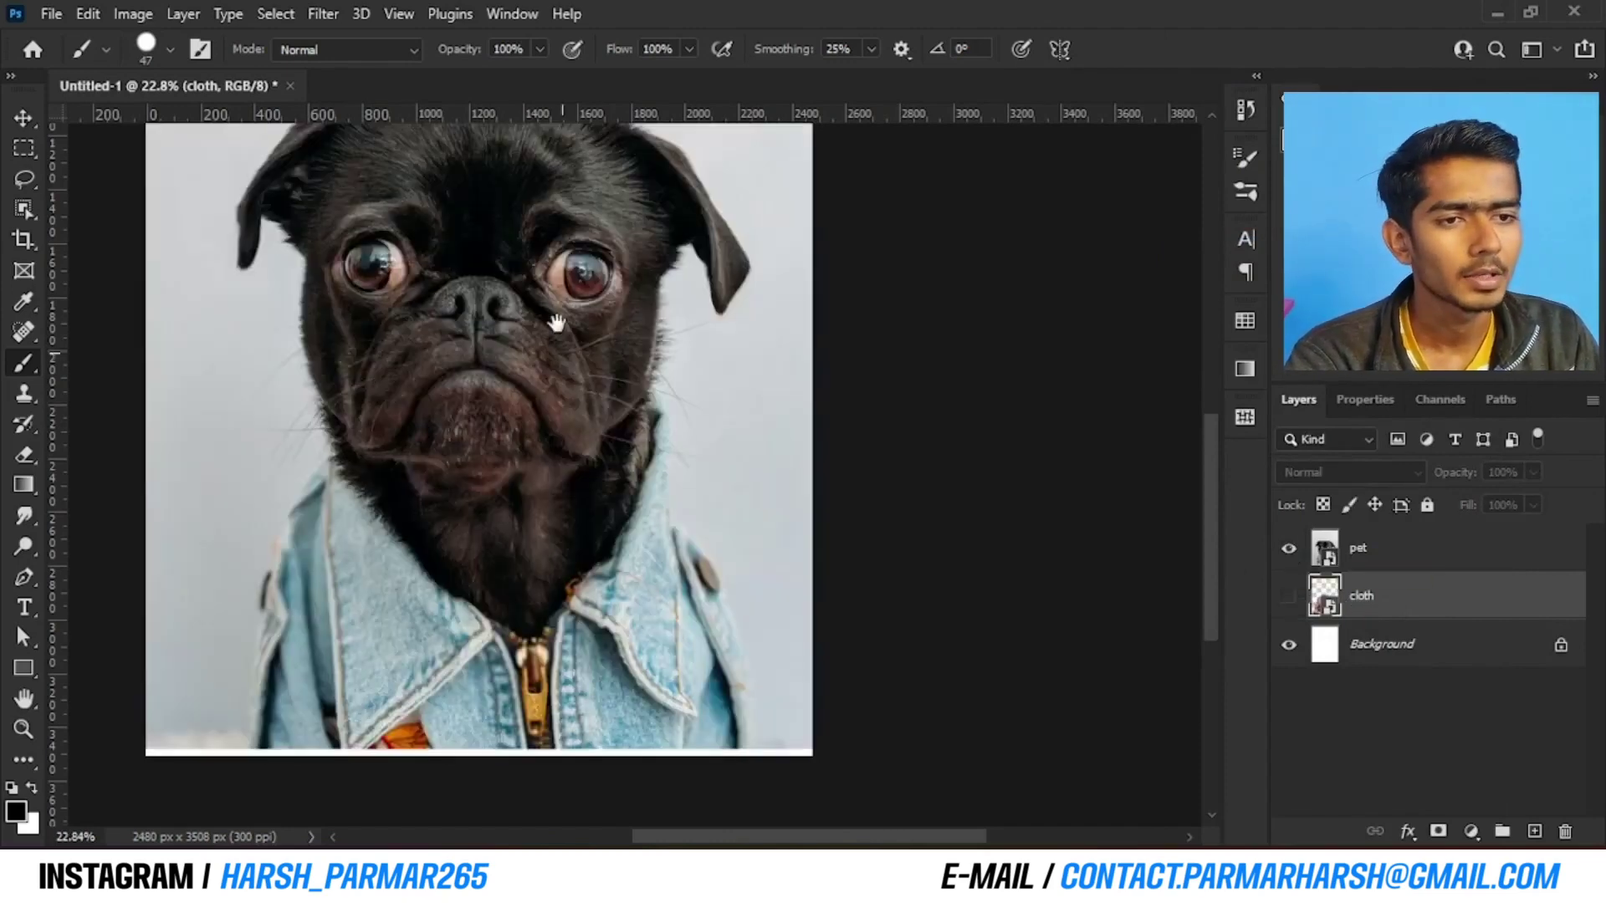
{"action": "left_click_drag", "start_coordinate": [556, 322], "coordinate": [562, 476]}
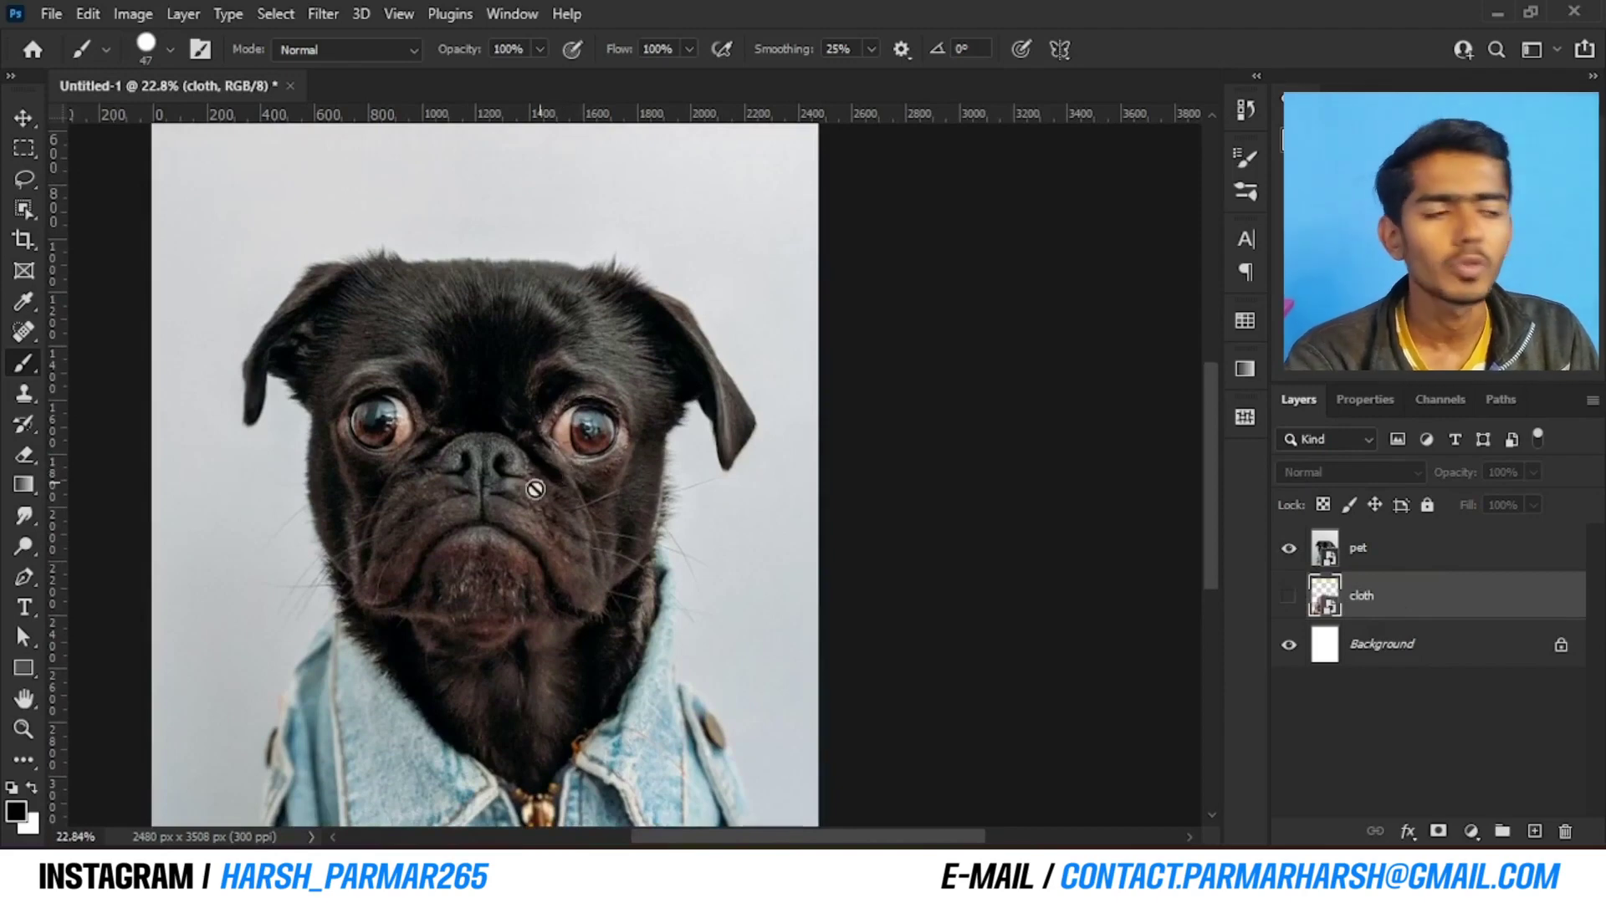
{"action": "left_click", "coordinate": [1362, 552]}
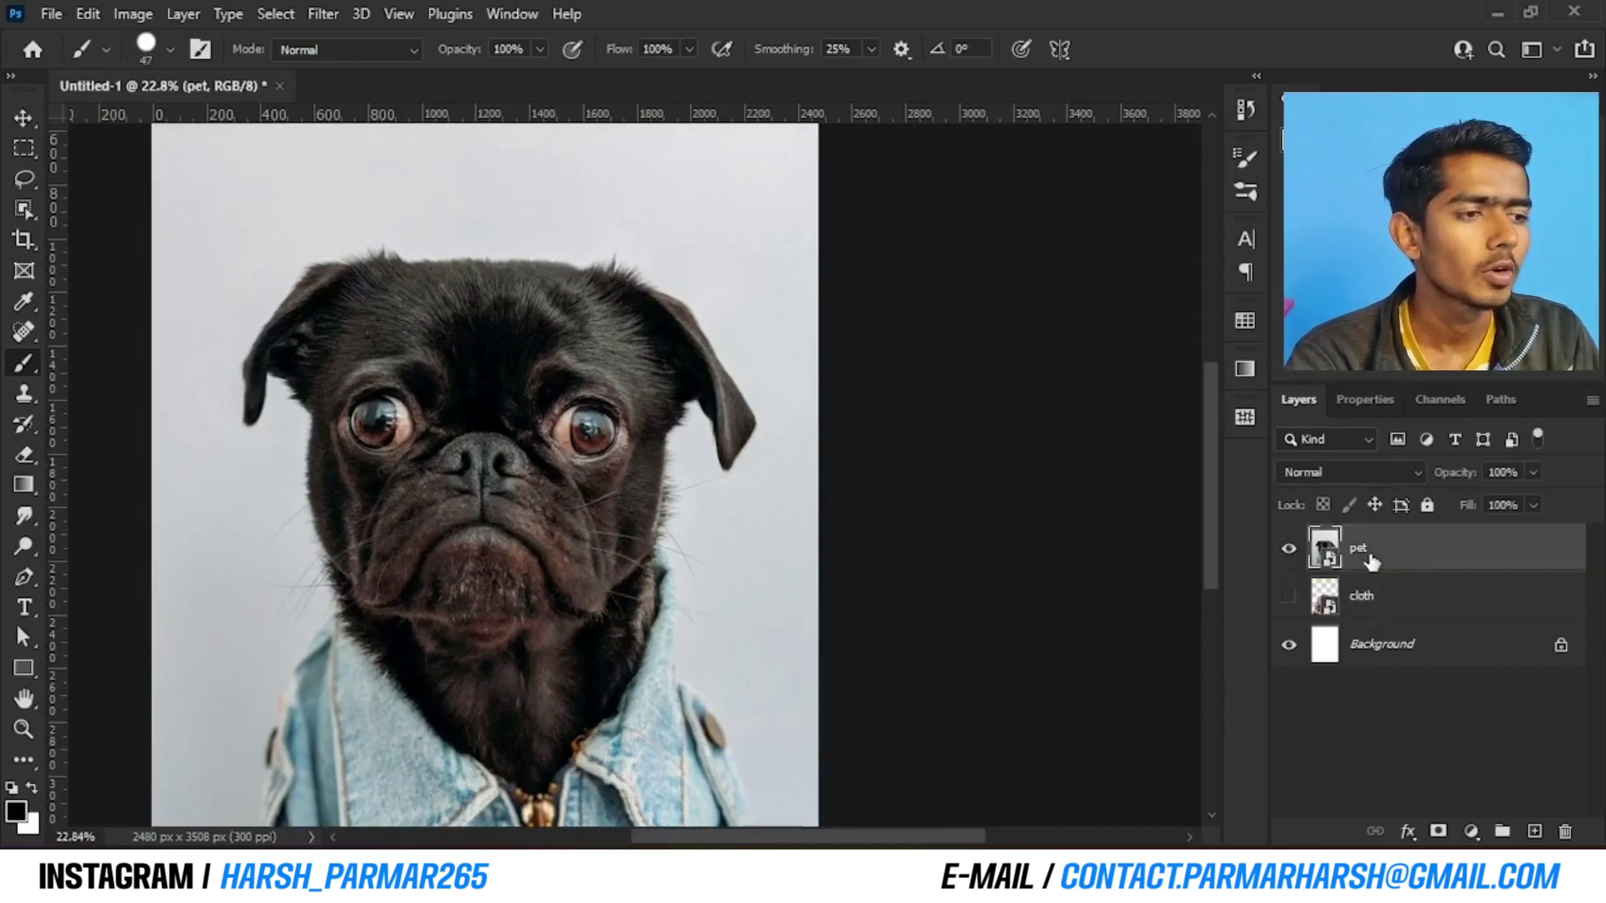
Select the pug with Select > Subject and add a layer mask to the pet layer
{"action": "left_click", "coordinate": [276, 15]}
{"action": "left_click", "coordinate": [289, 288]}
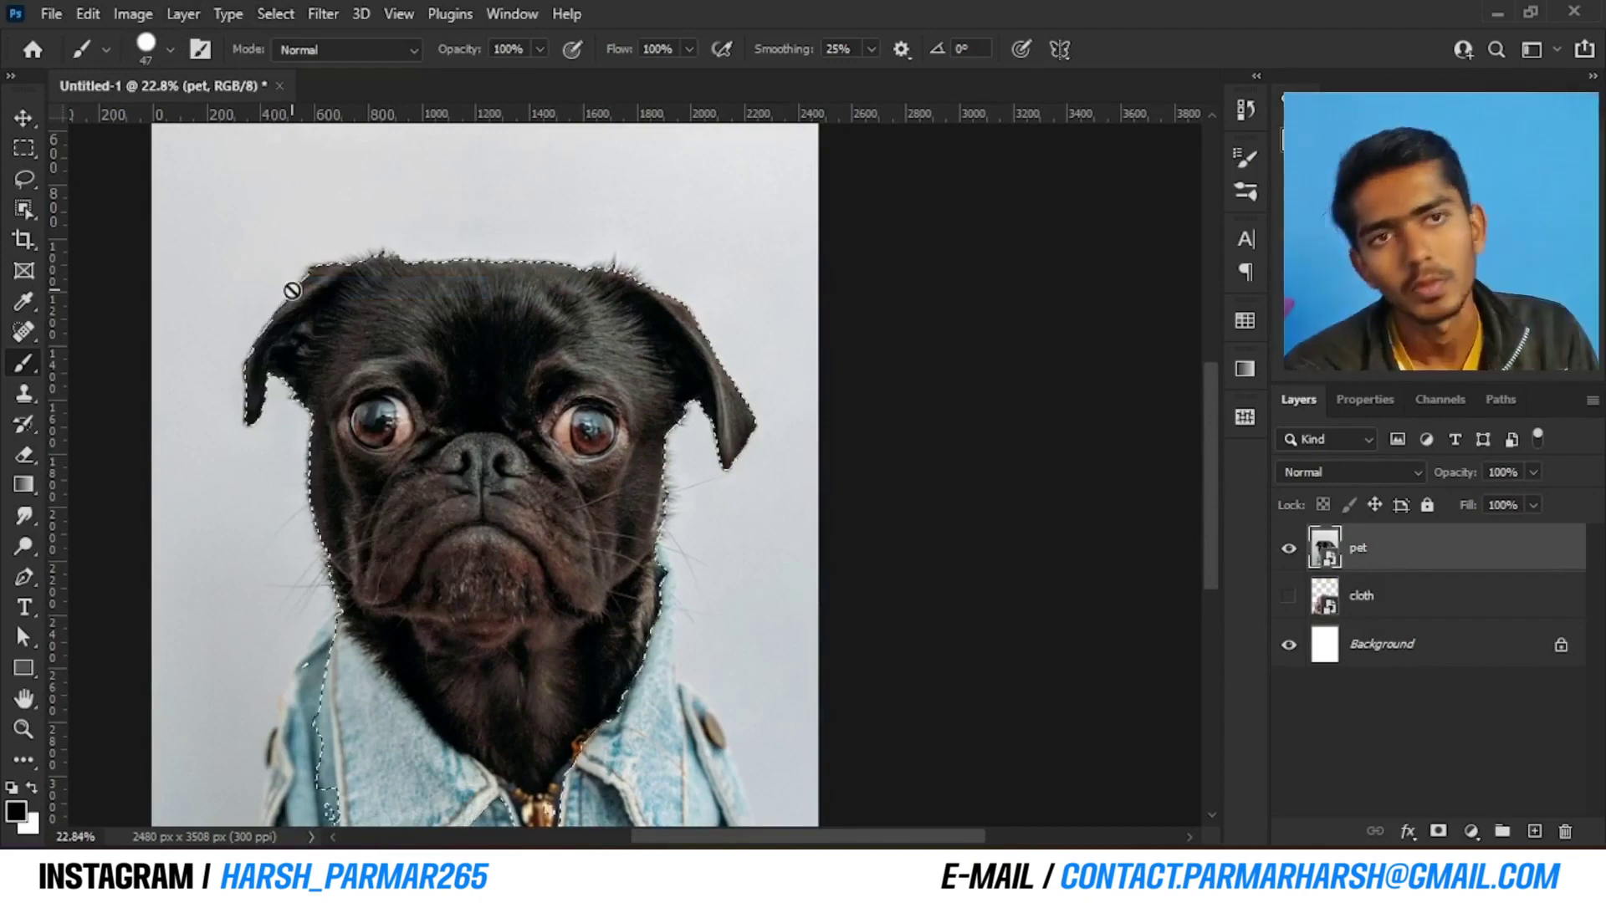
{"action": "left_click", "coordinate": [1439, 832]}
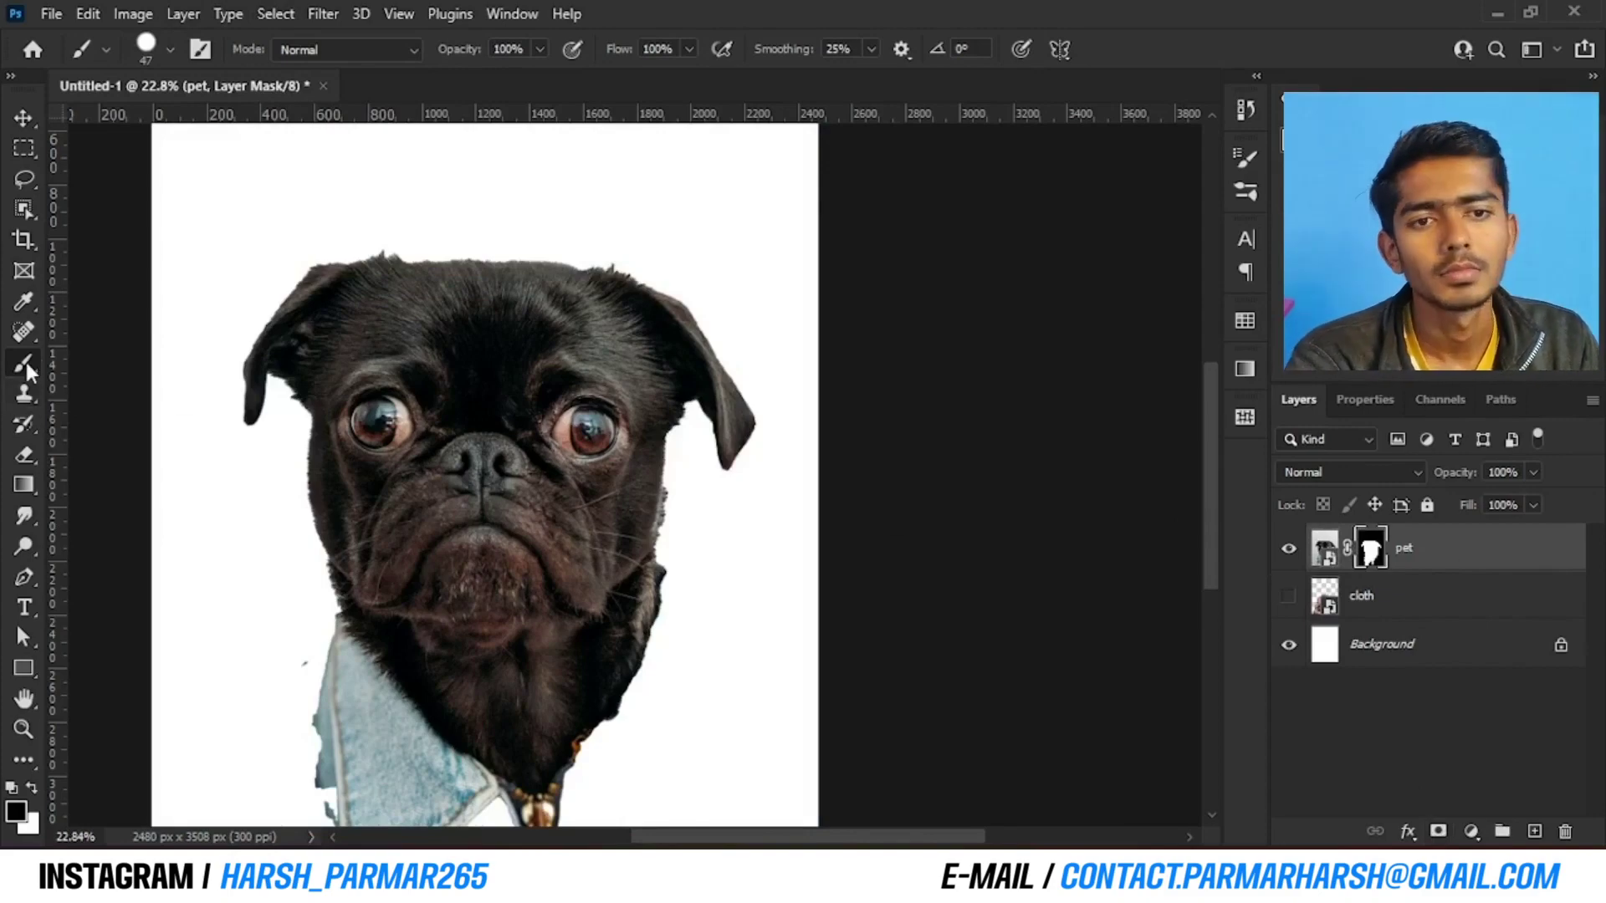
Paint out the denim collar, zipper and chin scrap, and trim the ragged right-edge fur
{"action": "scroll", "coordinate": [327, 587], "scroll_direction": "down", "scroll_amount": 3}
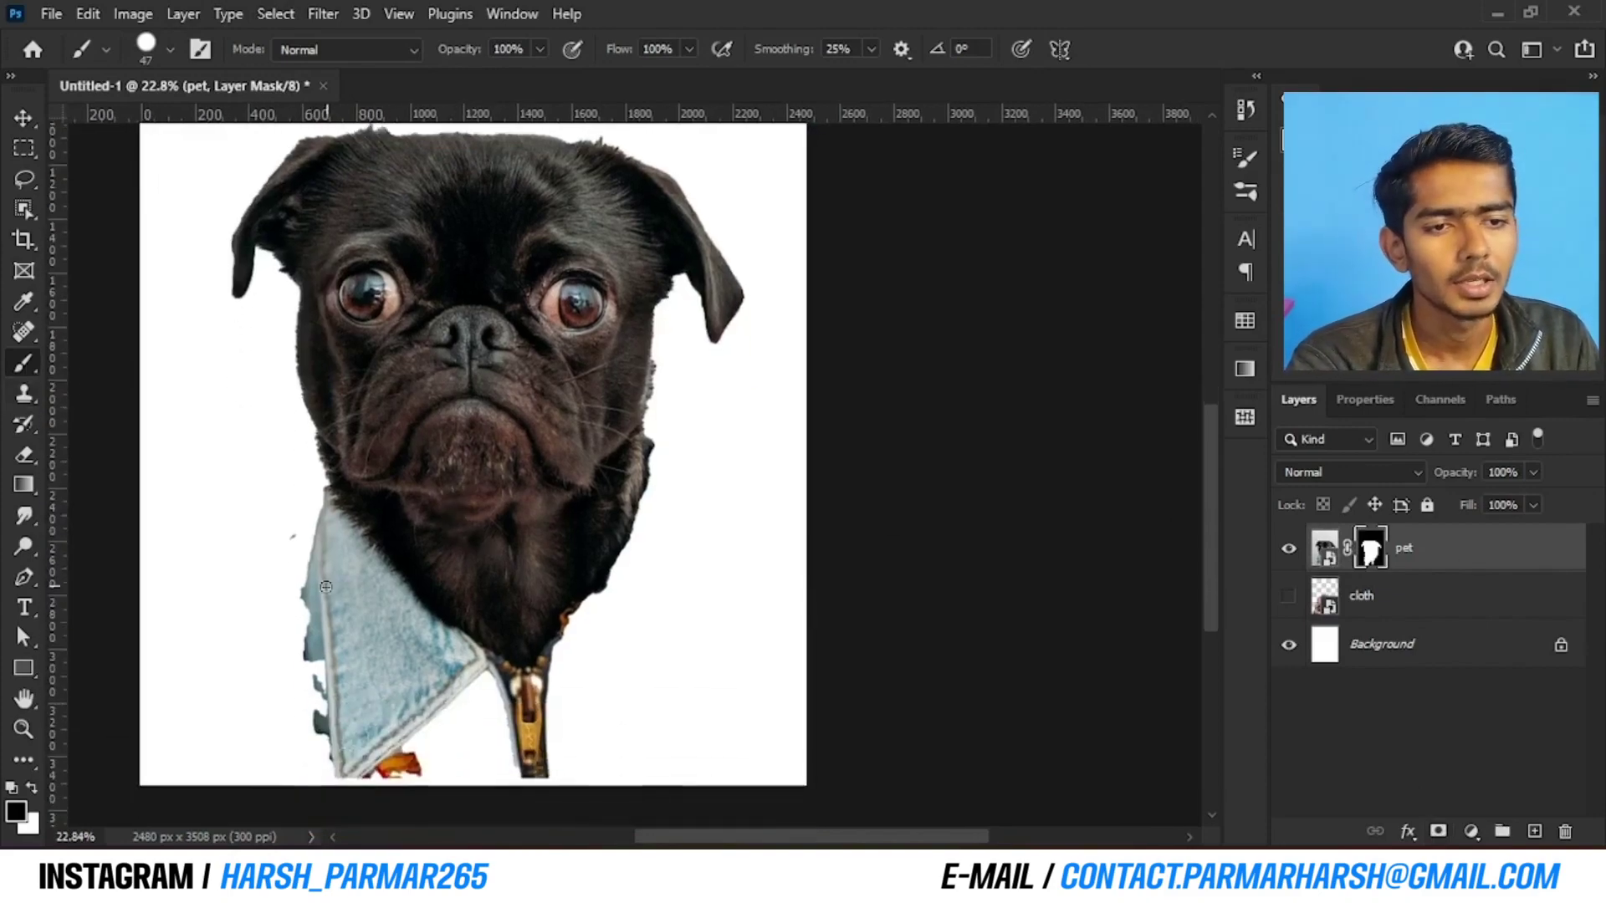
{"action": "scroll", "coordinate": [326, 587], "scroll_direction": "up", "scroll_amount": 3}
{"action": "left_click_drag", "start_coordinate": [413, 704], "coordinate": [397, 619]}
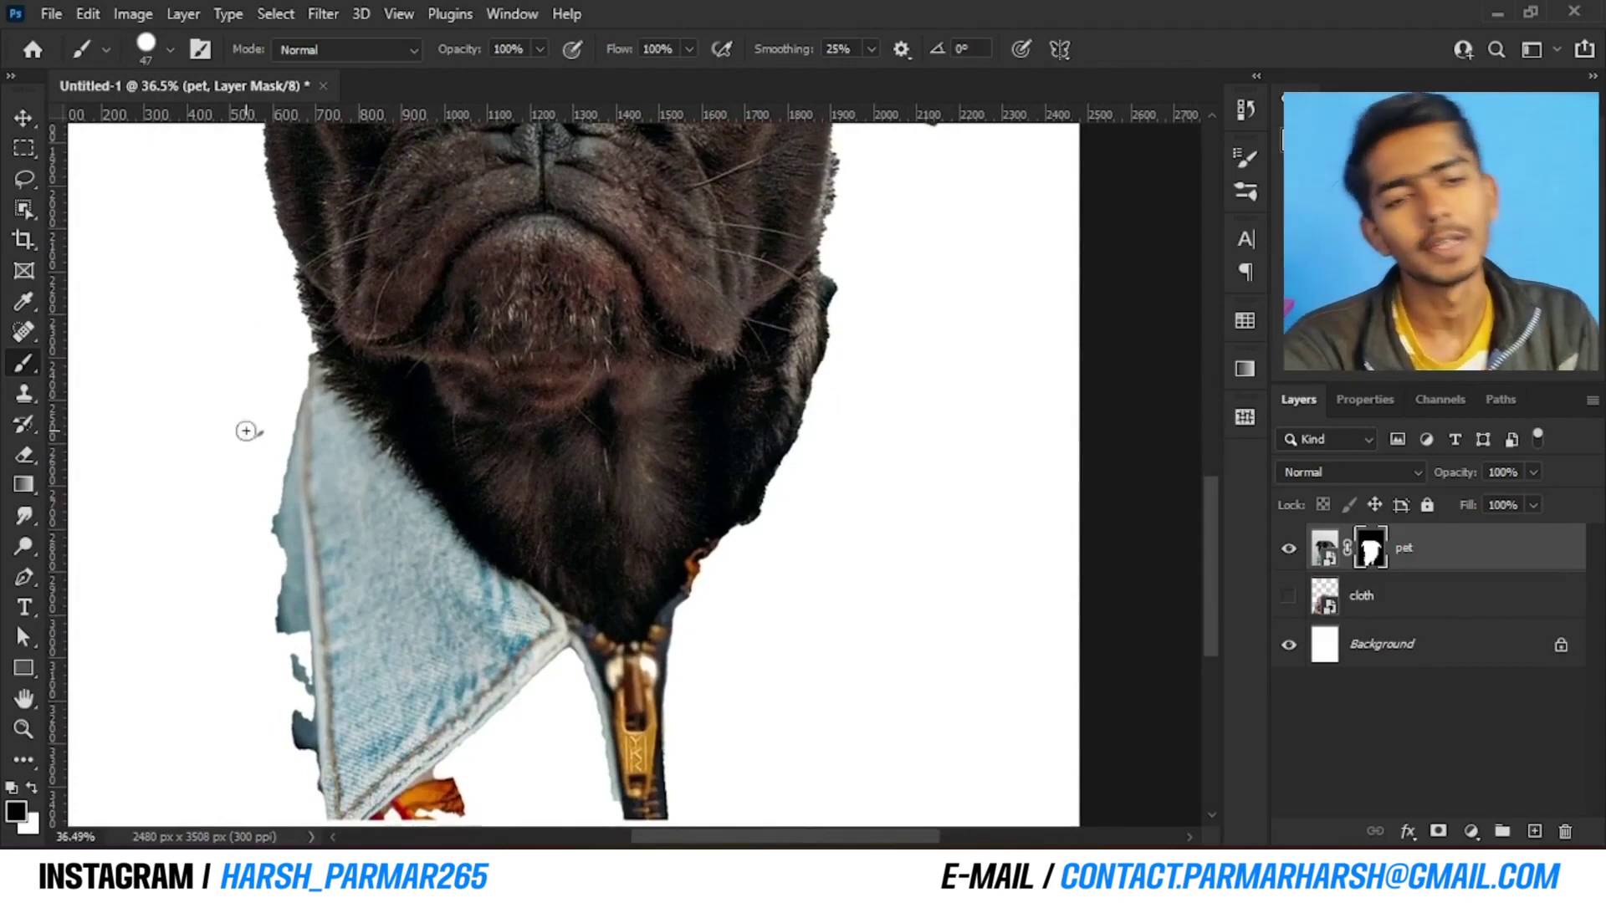
{"action": "mouse_move", "coordinate": [247, 433]}
{"action": "left_mouse_down"}
{"action": "mouse_move", "coordinate": [311, 455]}
{"action": "mouse_move", "coordinate": [267, 462]}
{"action": "mouse_move", "coordinate": [308, 625]}
{"action": "mouse_move", "coordinate": [255, 401]}
{"action": "mouse_move", "coordinate": [279, 425]}
{"action": "mouse_move", "coordinate": [263, 368]}
{"action": "mouse_move", "coordinate": [336, 485]}
{"action": "mouse_move", "coordinate": [481, 606]}
{"action": "mouse_move", "coordinate": [509, 668]}
{"action": "mouse_move", "coordinate": [380, 694]}
{"action": "mouse_move", "coordinate": [412, 683]}
{"action": "mouse_move", "coordinate": [392, 514]}
{"action": "mouse_move", "coordinate": [281, 450]}
{"action": "mouse_move", "coordinate": [459, 566]}
{"action": "left_mouse_up"}
{"action": "mouse_move", "coordinate": [448, 639]}
{"action": "left_mouse_down"}
{"action": "mouse_move", "coordinate": [572, 528]}
{"action": "mouse_move", "coordinate": [534, 498]}
{"action": "mouse_move", "coordinate": [721, 434]}
{"action": "mouse_move", "coordinate": [801, 361]}
{"action": "left_mouse_up"}
{"action": "left_click_drag", "start_coordinate": [650, 604], "coordinate": [678, 599]}
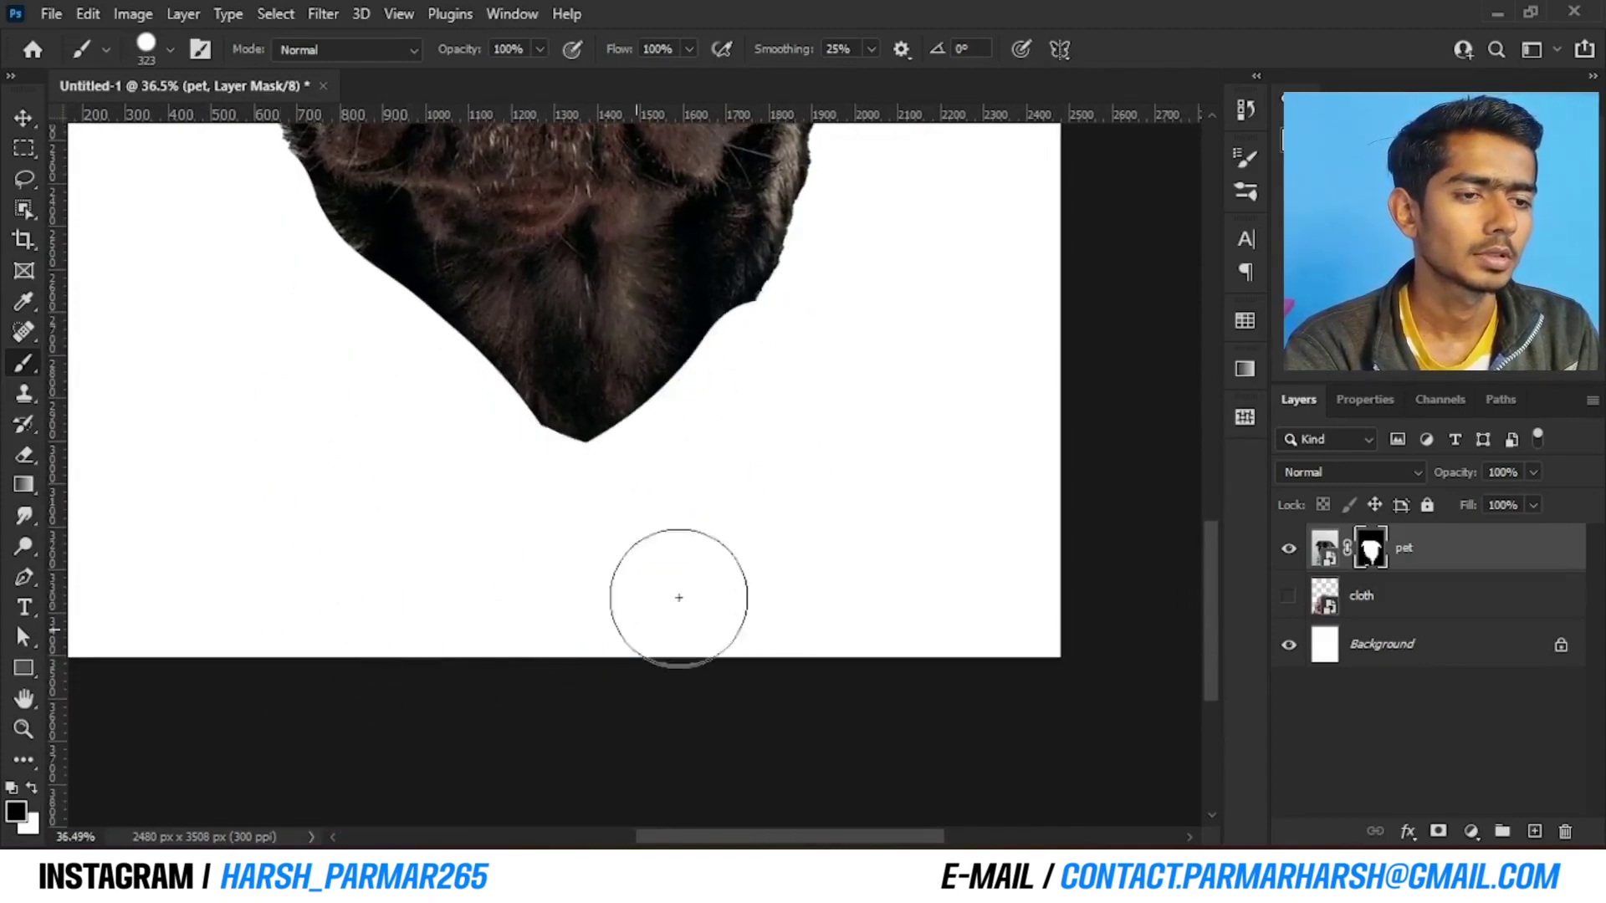
{"action": "left_click_drag", "start_coordinate": [717, 468], "coordinate": [512, 738]}
{"action": "left_click_drag", "start_coordinate": [585, 624], "coordinate": [669, 494]}
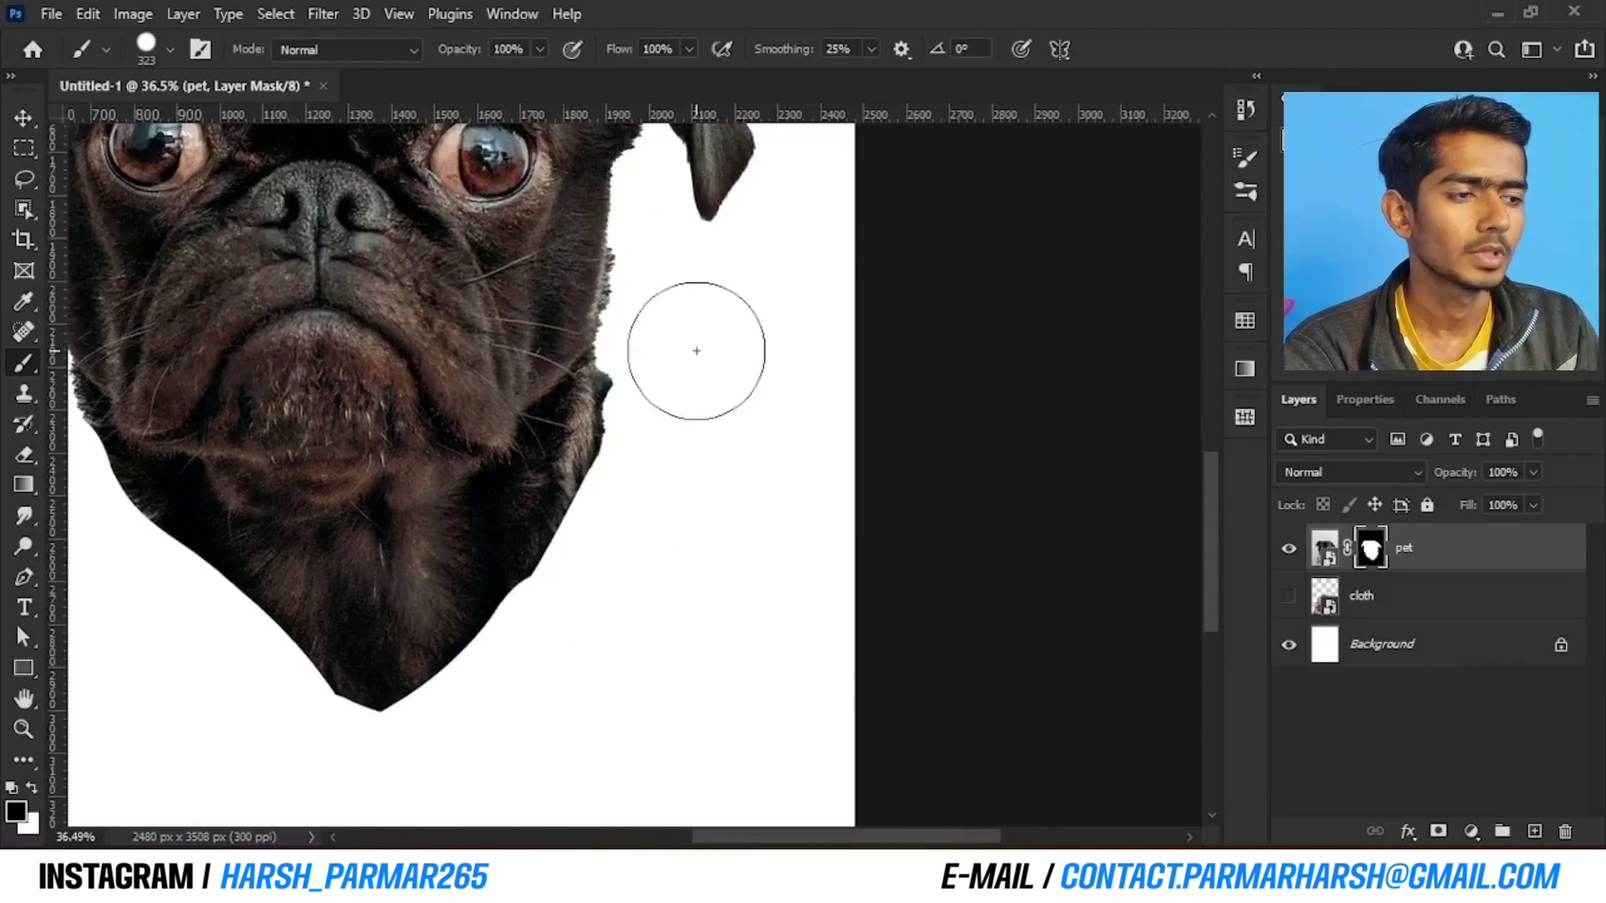
{"action": "scroll", "coordinate": [540, 307], "scroll_direction": "down", "scroll_amount": 3}
{"action": "left_click_drag", "start_coordinate": [542, 308], "coordinate": [546, 356]}
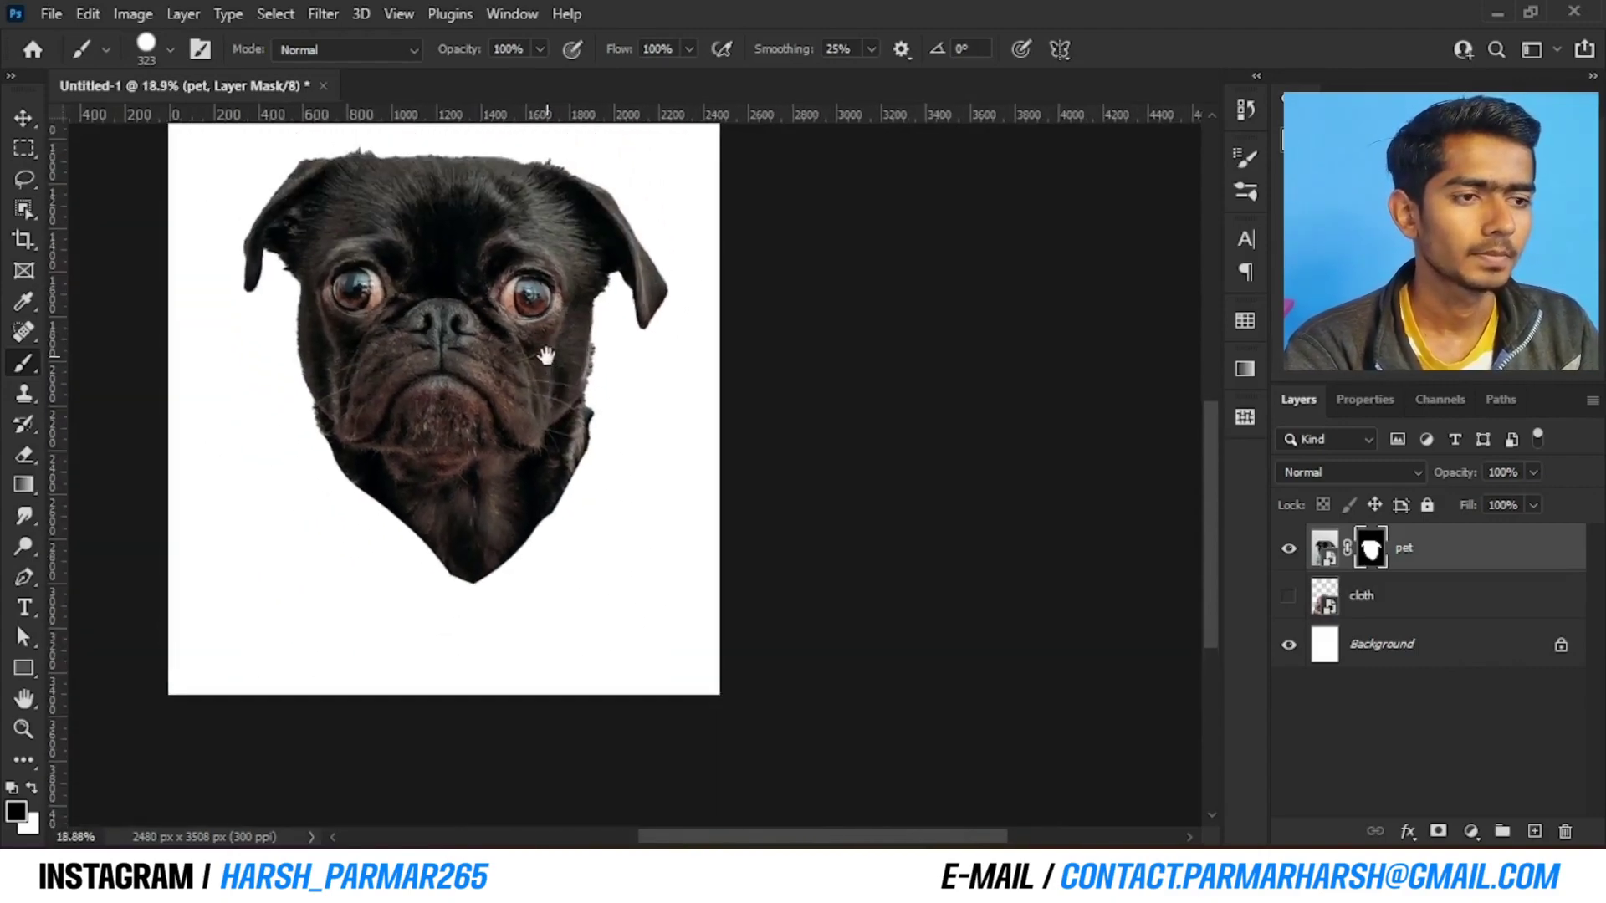
Show the cloth layer, convert the pet layer to a smart object, and move it below cloth
{"action": "left_click", "coordinate": [1288, 596]}
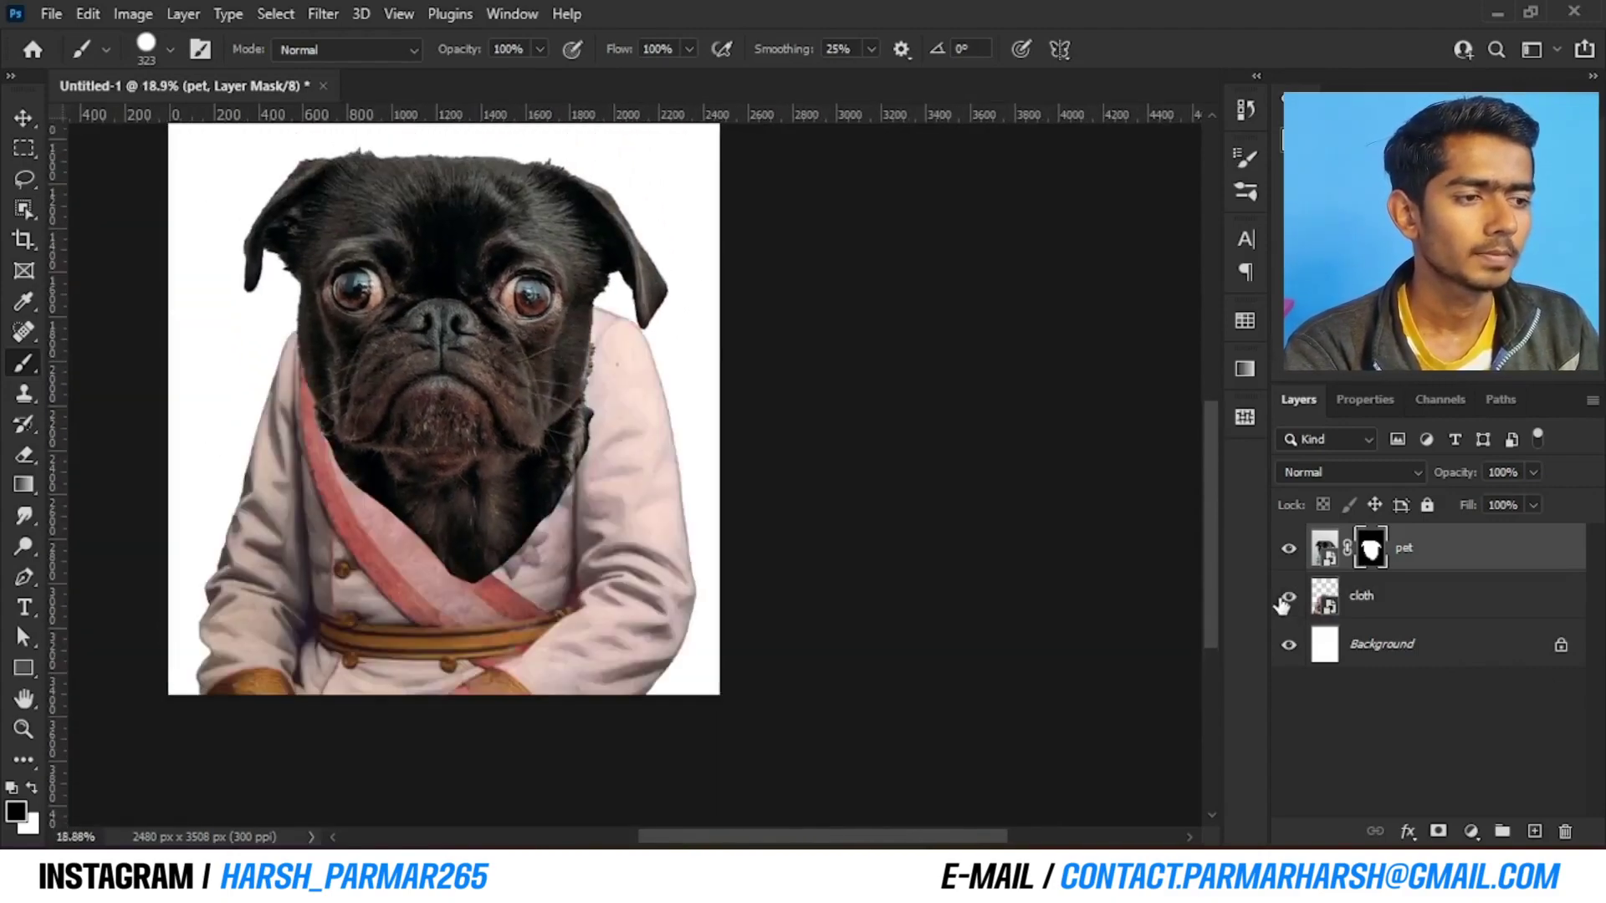
{"action": "left_click", "coordinate": [1483, 556]}
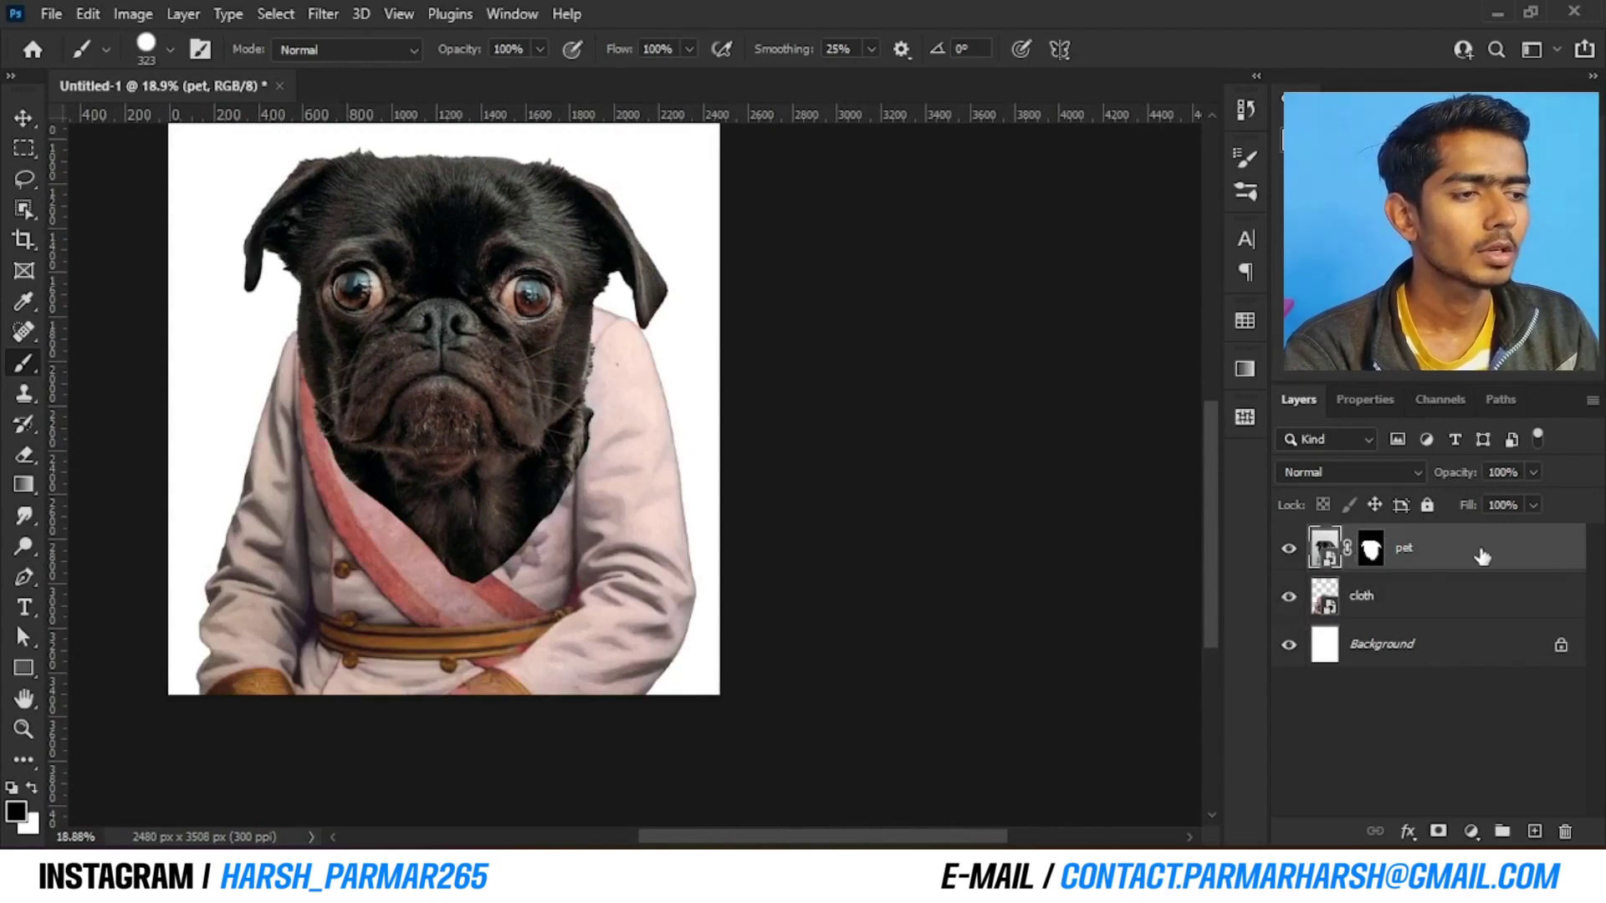
{"action": "right_click", "coordinate": [1483, 559]}
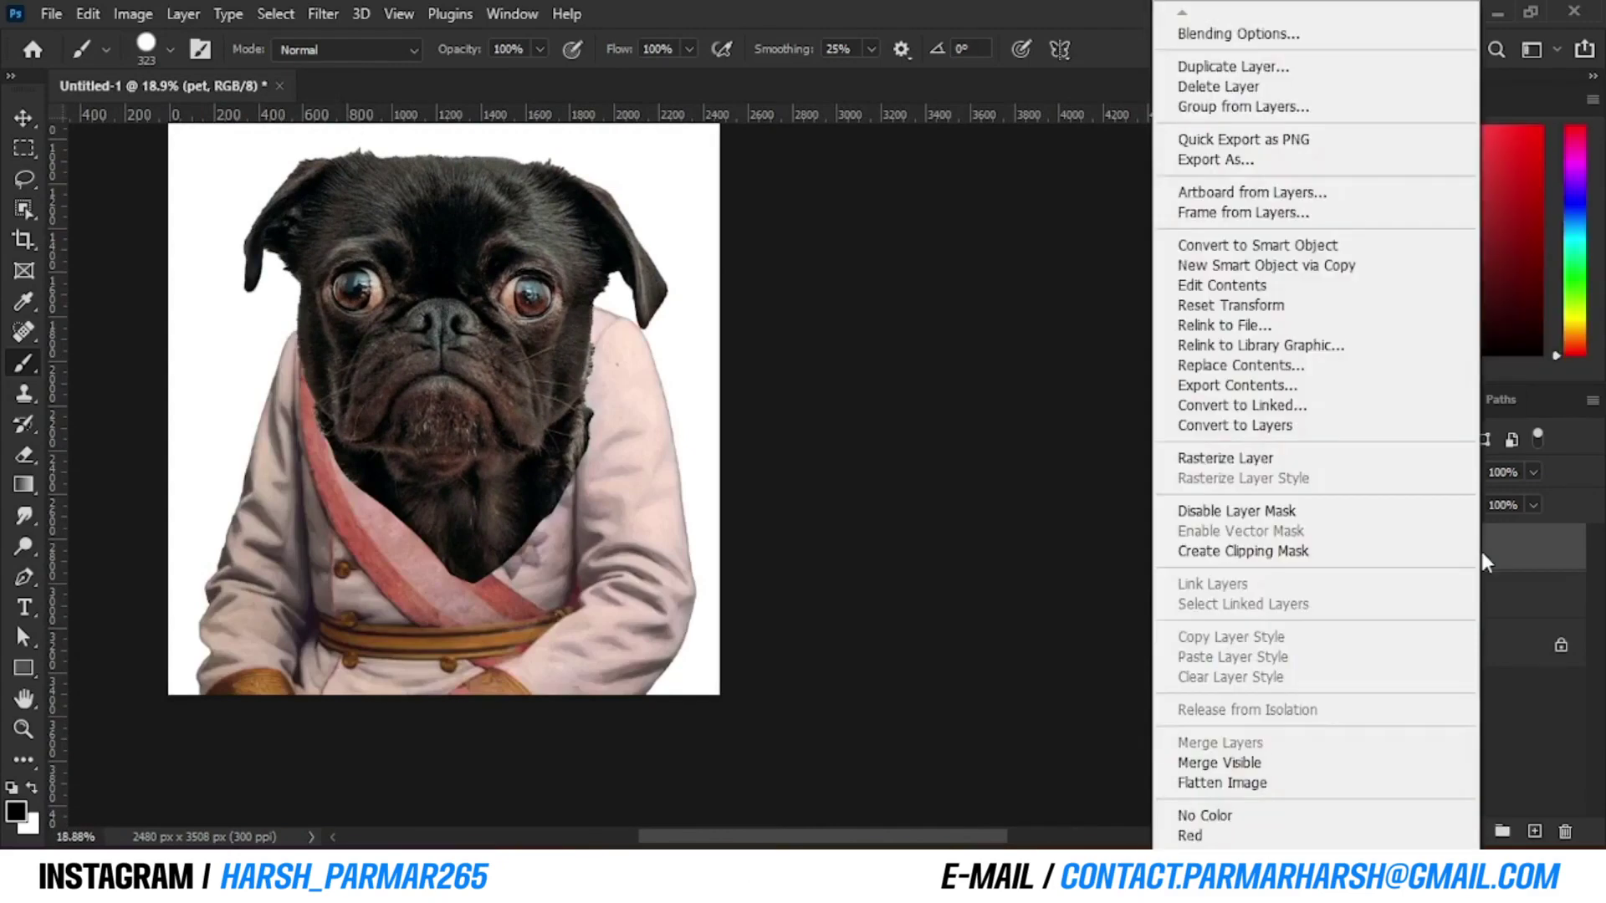
{"action": "left_click", "coordinate": [1258, 245]}
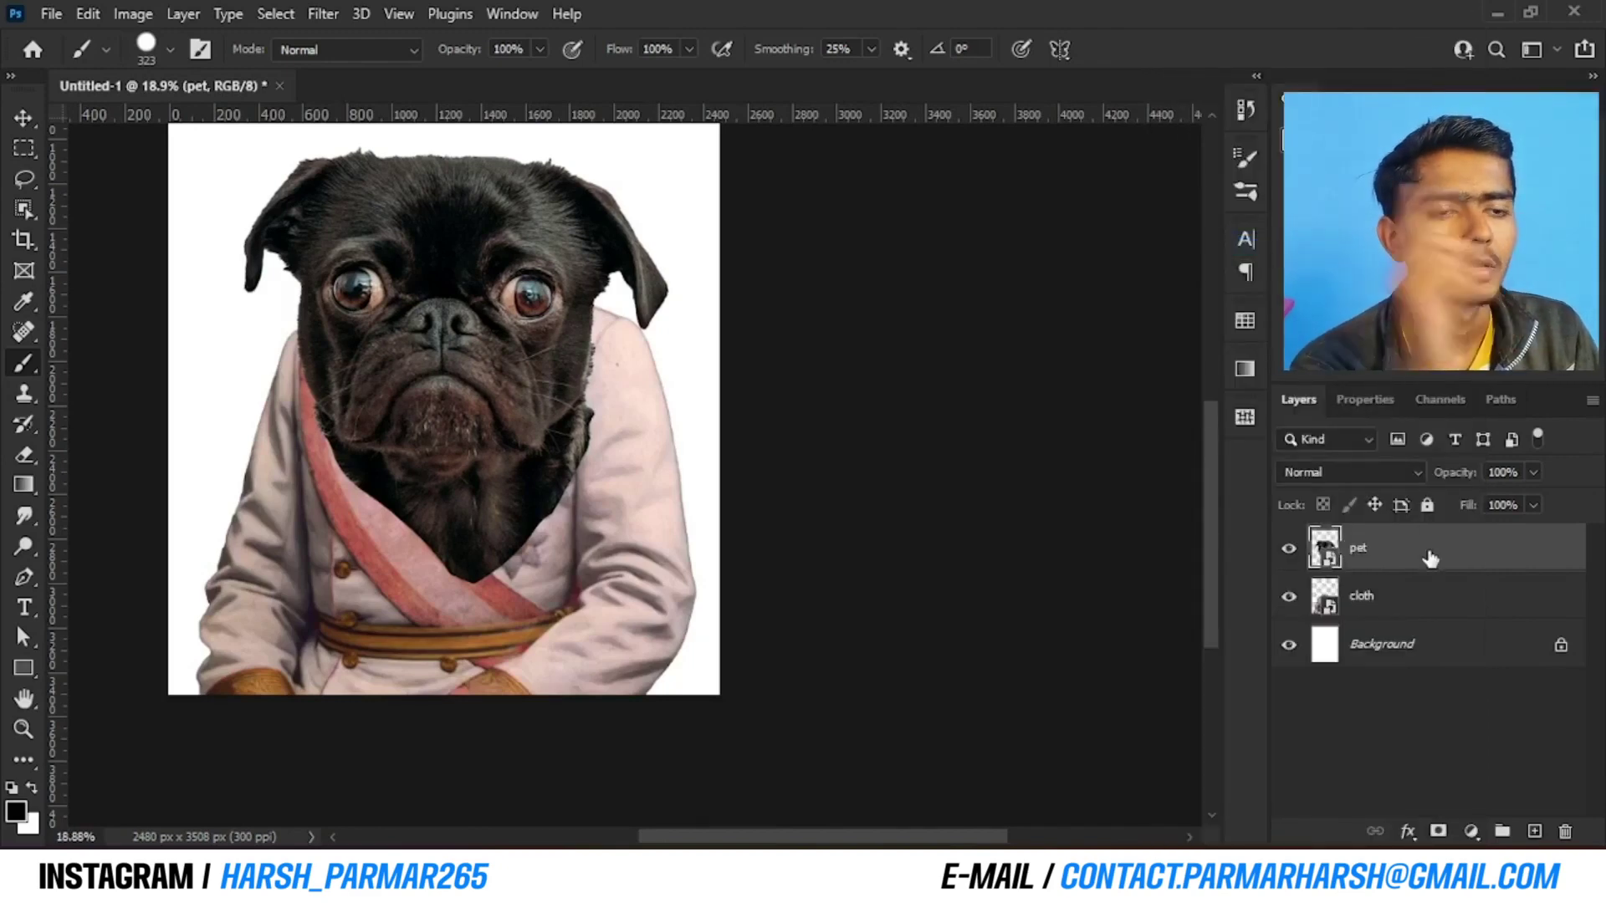
{"action": "left_click_drag", "start_coordinate": [1427, 555], "coordinate": [1433, 633]}
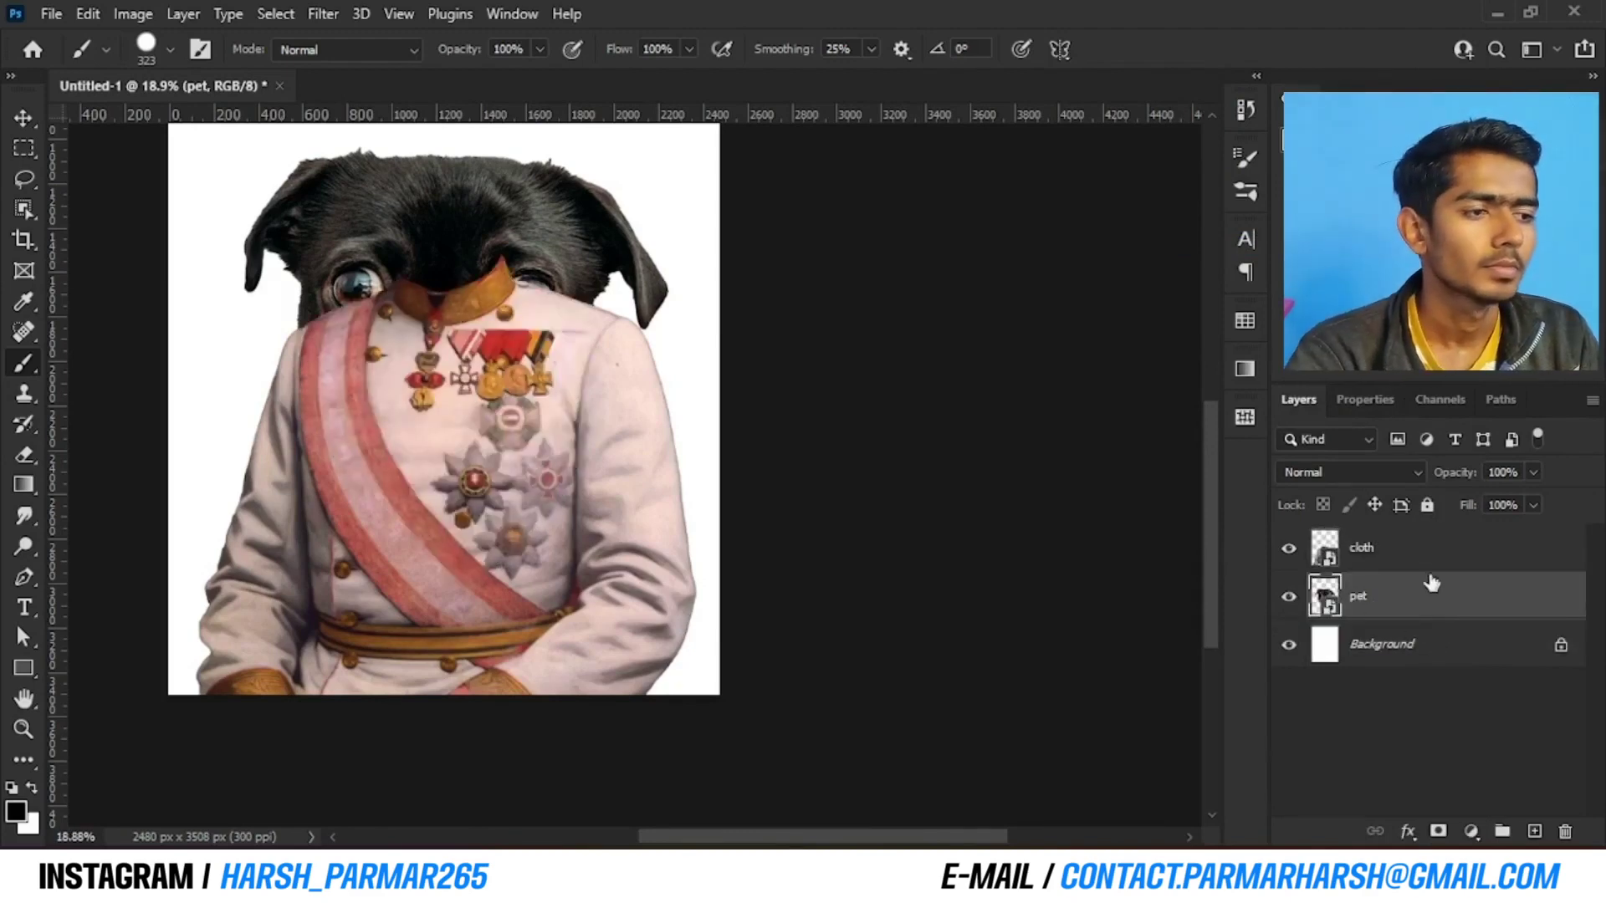
Scale the pug's head down to about 44% and move it up into the collar
{"action": "key", "text": "ctrl+t"}
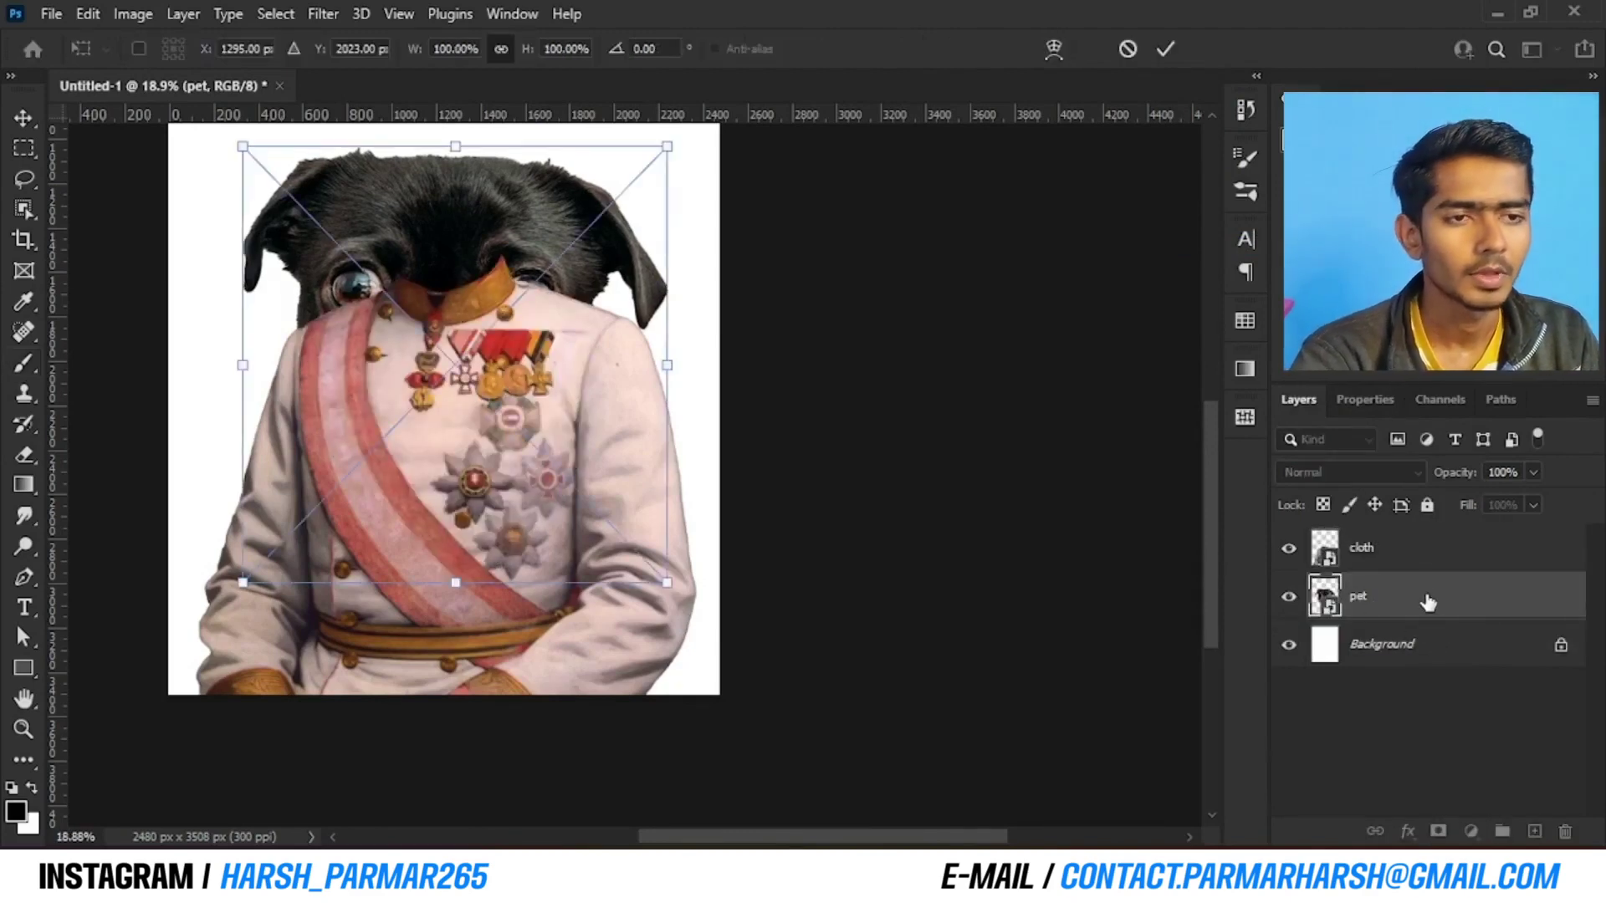
{"action": "left_click_drag", "start_coordinate": [244, 366], "coordinate": [385, 365]}
{"action": "left_click_drag", "start_coordinate": [542, 266], "coordinate": [428, 216]}
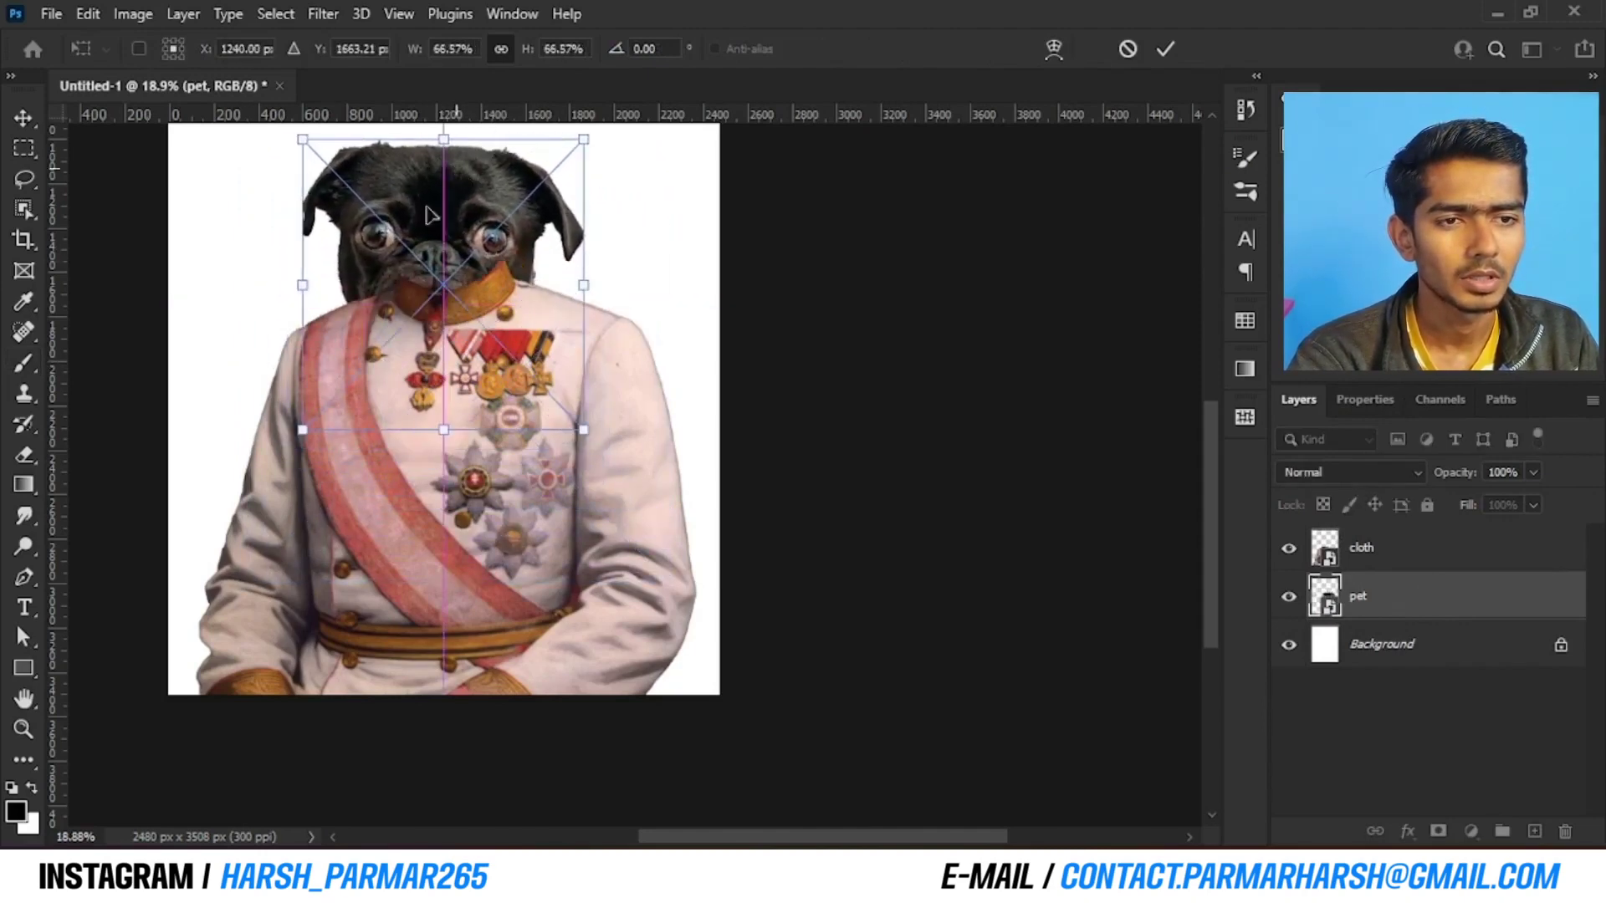
{"action": "left_click_drag", "start_coordinate": [309, 286], "coordinate": [360, 284]}
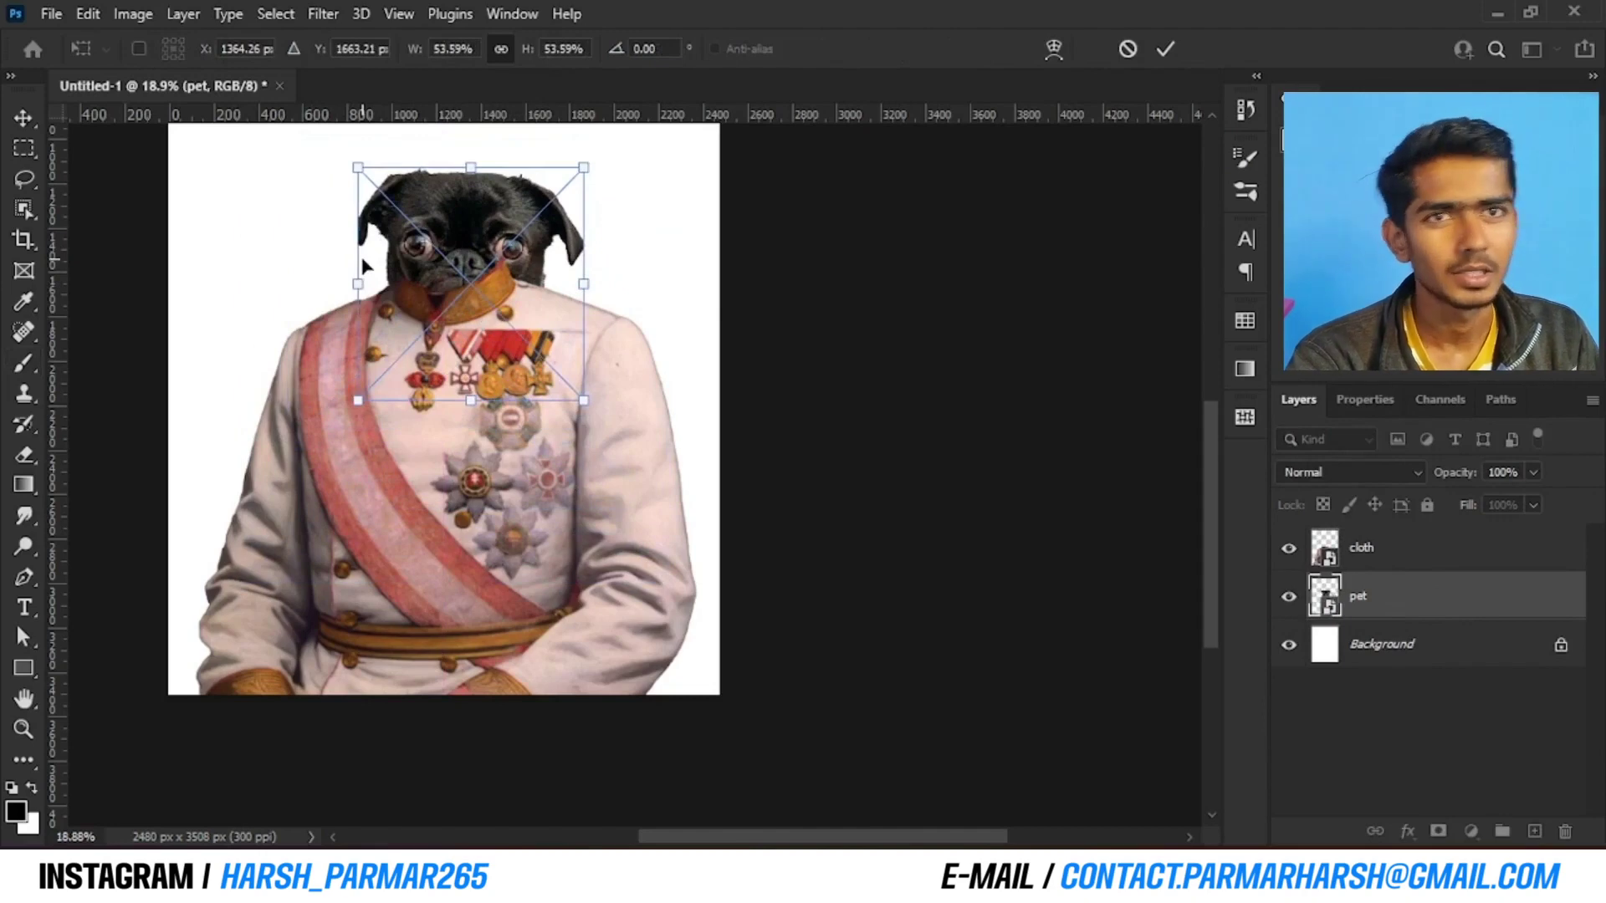
{"action": "scroll", "coordinate": [434, 266], "scroll_direction": "up", "scroll_amount": 3}
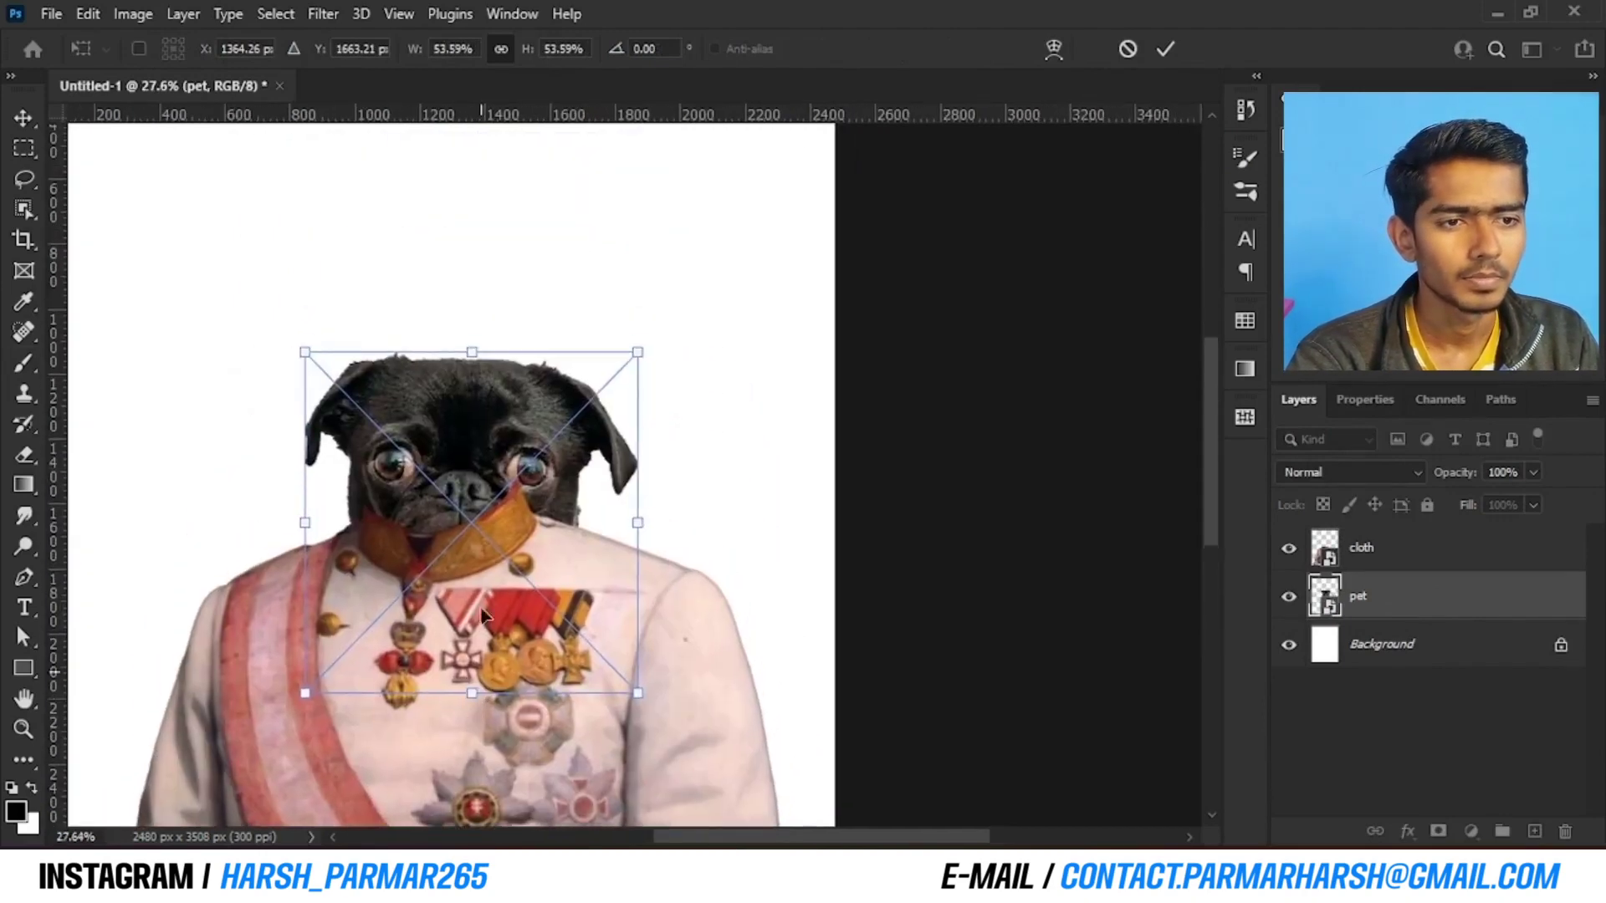
{"action": "left_click_drag", "start_coordinate": [472, 452], "coordinate": [452, 351]}
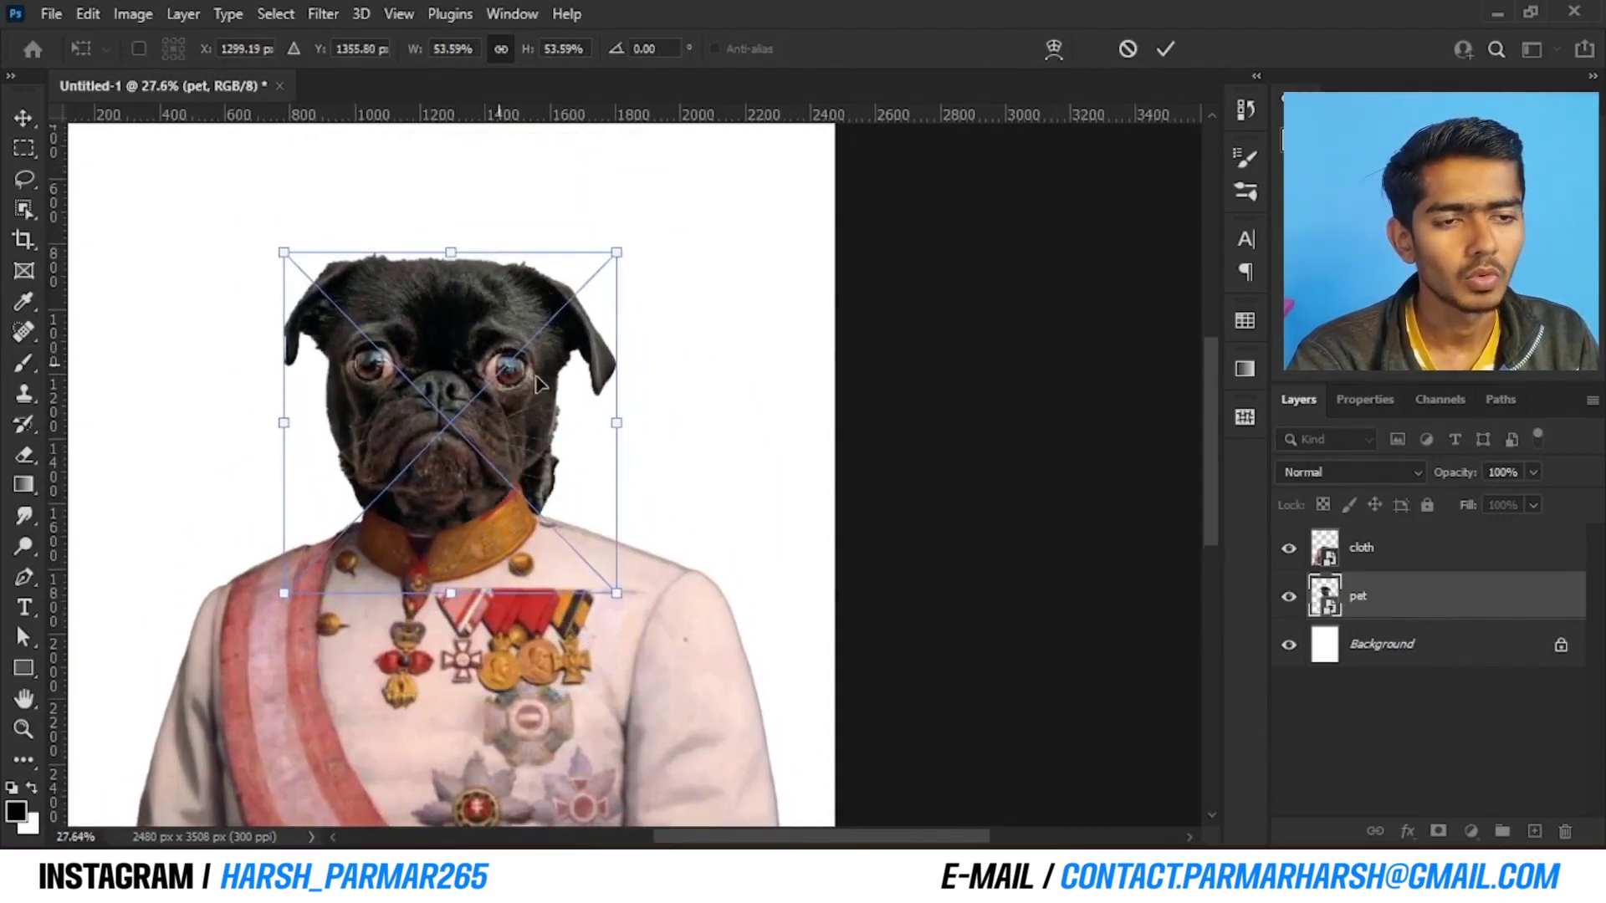
{"action": "left_click_drag", "start_coordinate": [633, 425], "coordinate": [578, 424]}
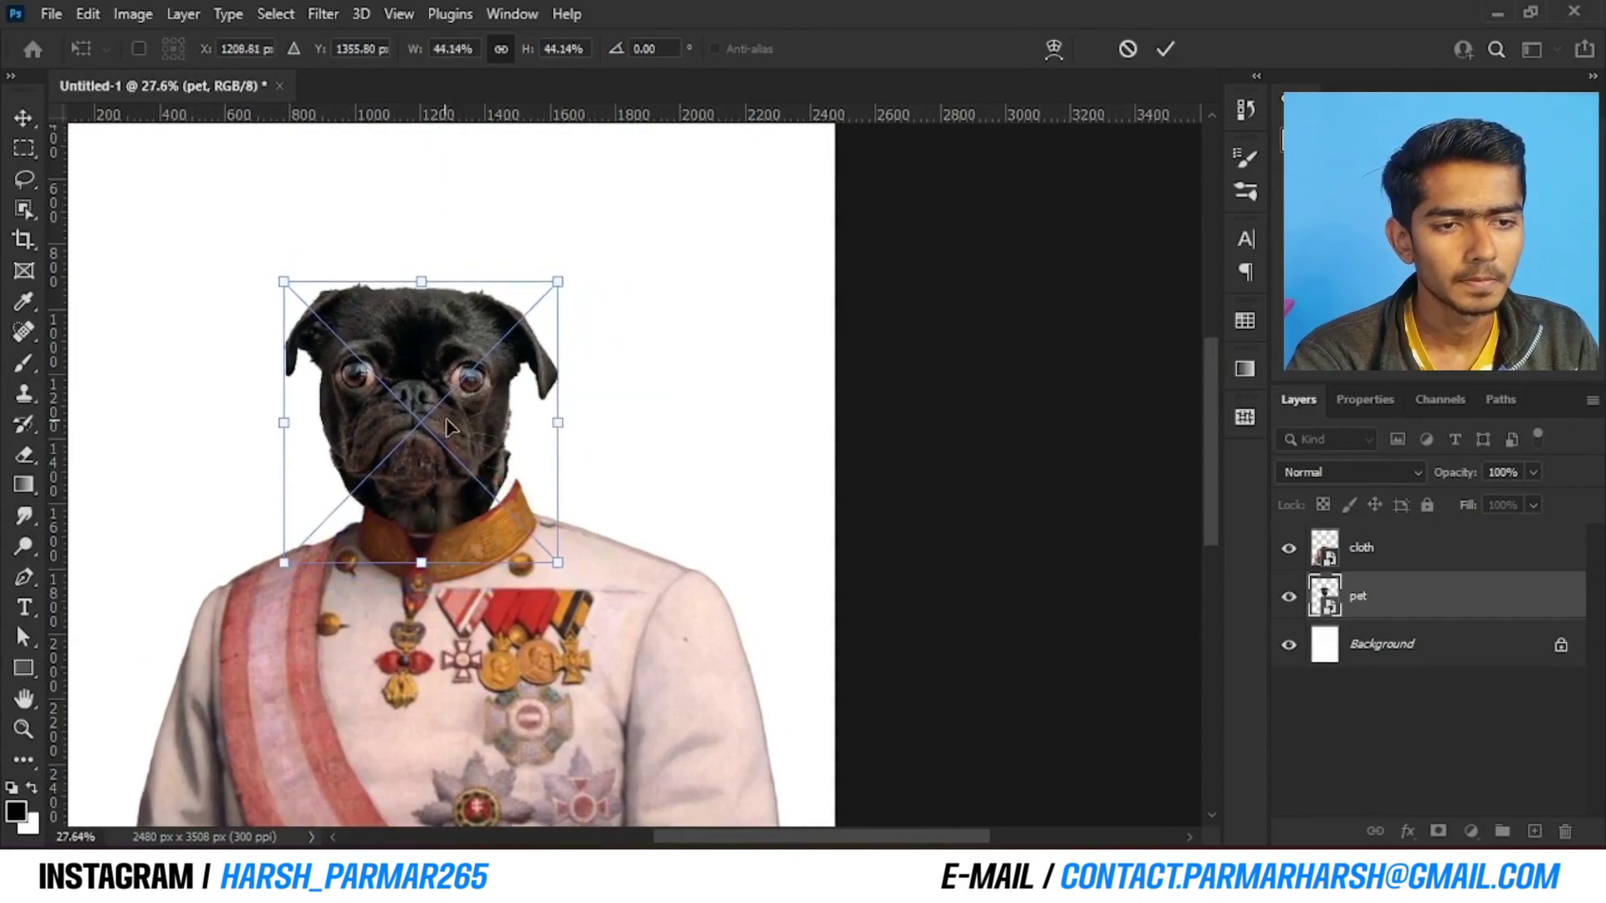
{"action": "left_click_drag", "start_coordinate": [451, 430], "coordinate": [461, 444]}
{"action": "scroll", "coordinate": [485, 383], "scroll_direction": "down", "scroll_amount": 2}
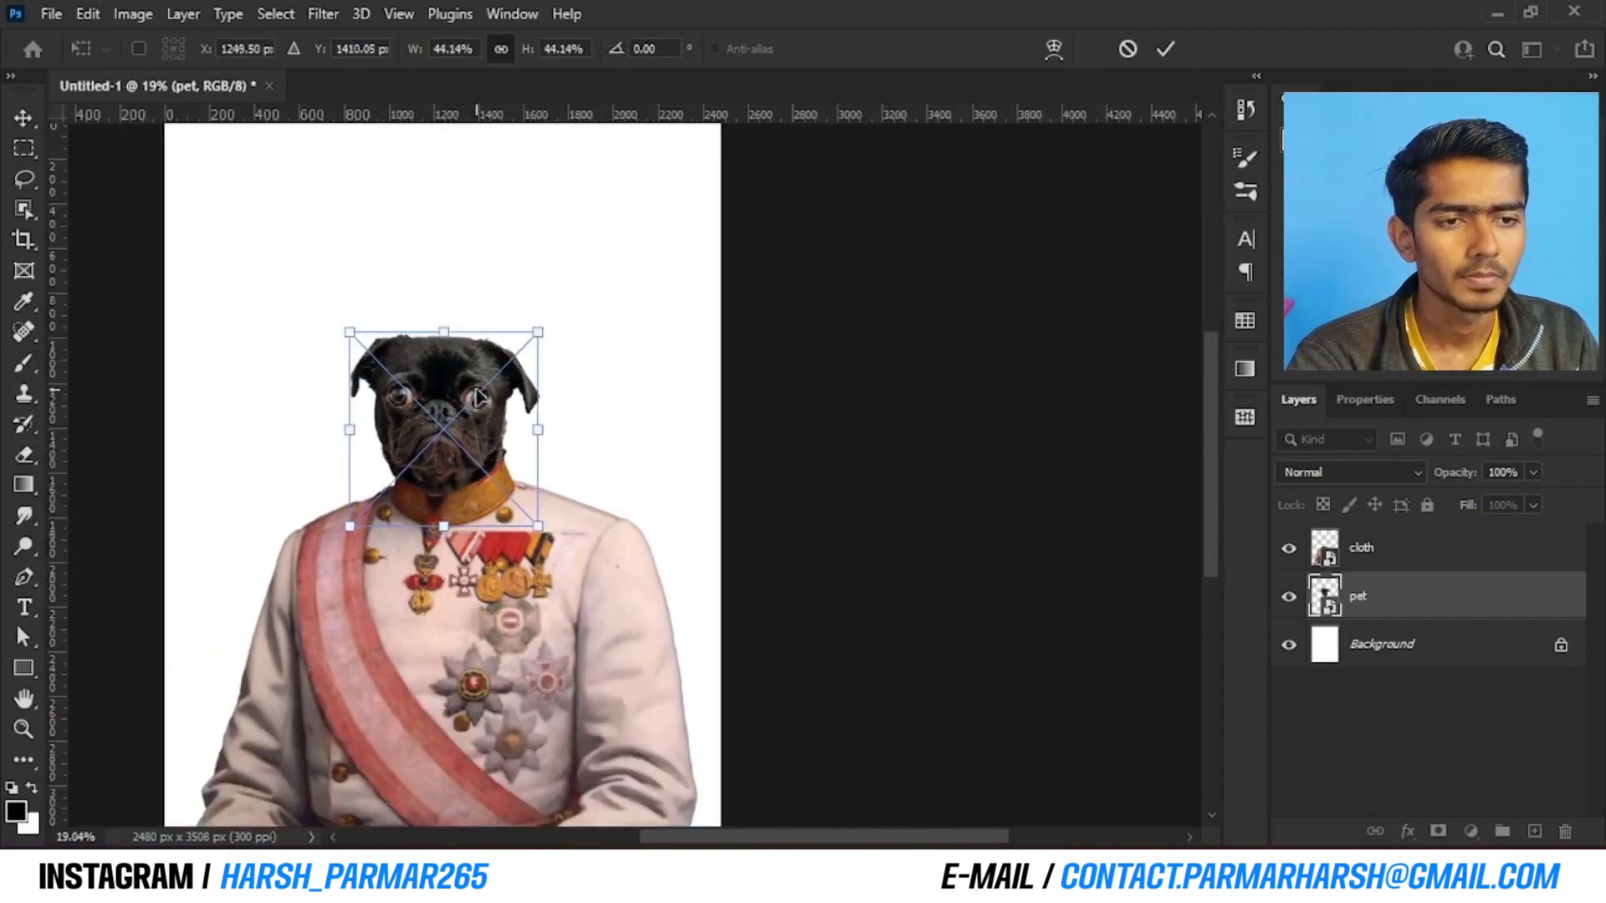
{"action": "scroll", "coordinate": [486, 382], "scroll_direction": "down", "scroll_amount": 1}
{"action": "scroll", "coordinate": [477, 389], "scroll_direction": "up", "scroll_amount": 4}
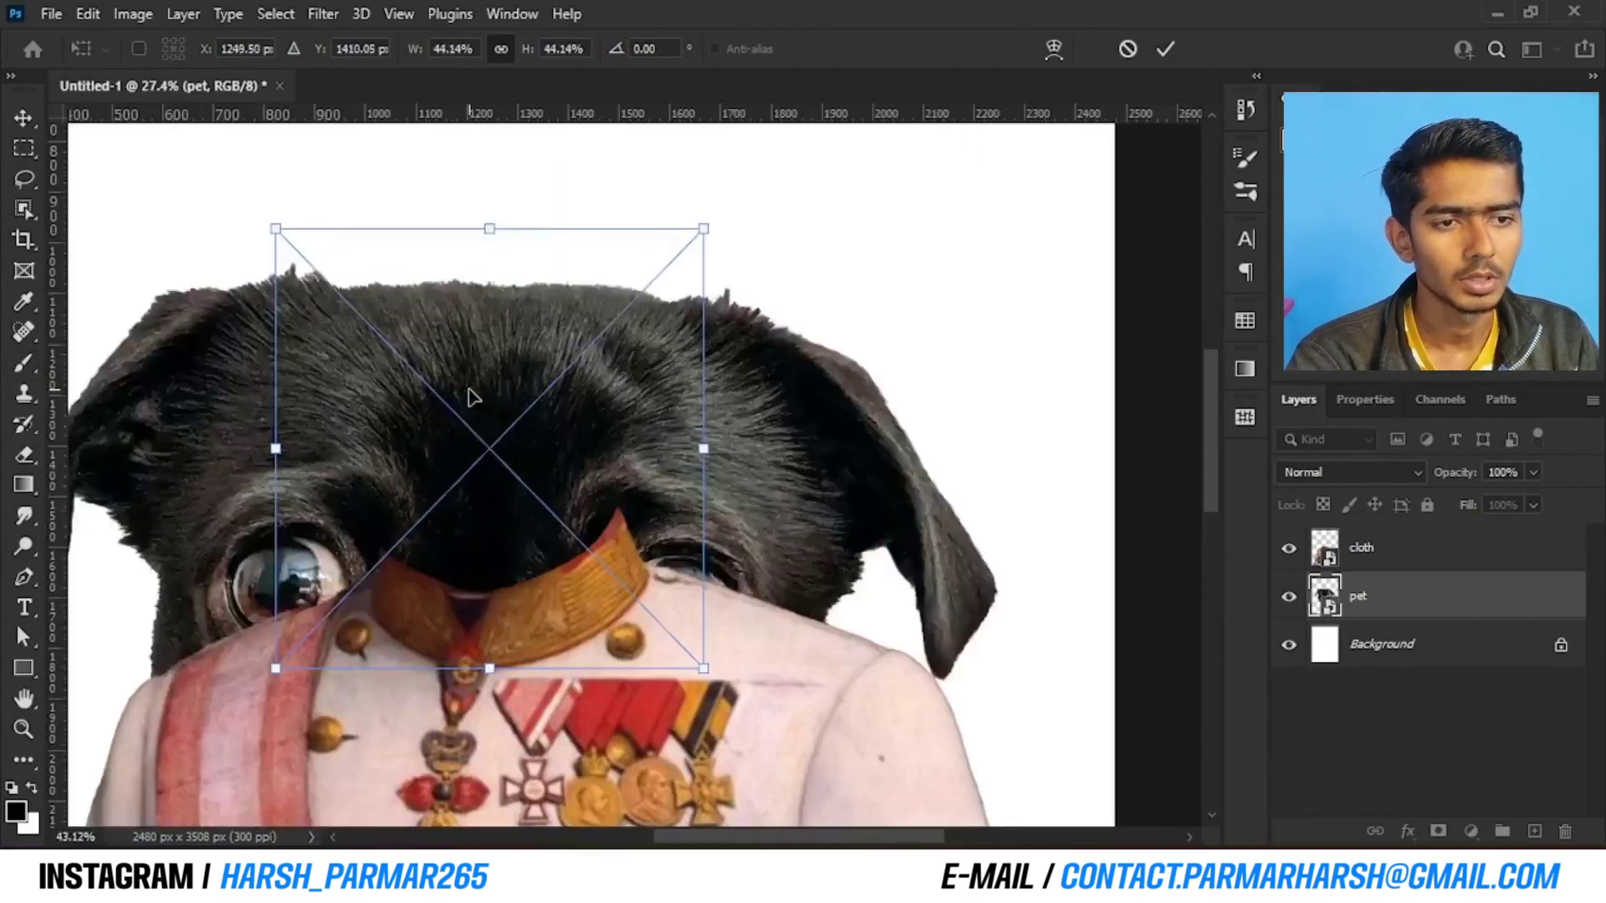
{"action": "left_click_drag", "start_coordinate": [546, 454], "coordinate": [554, 450]}
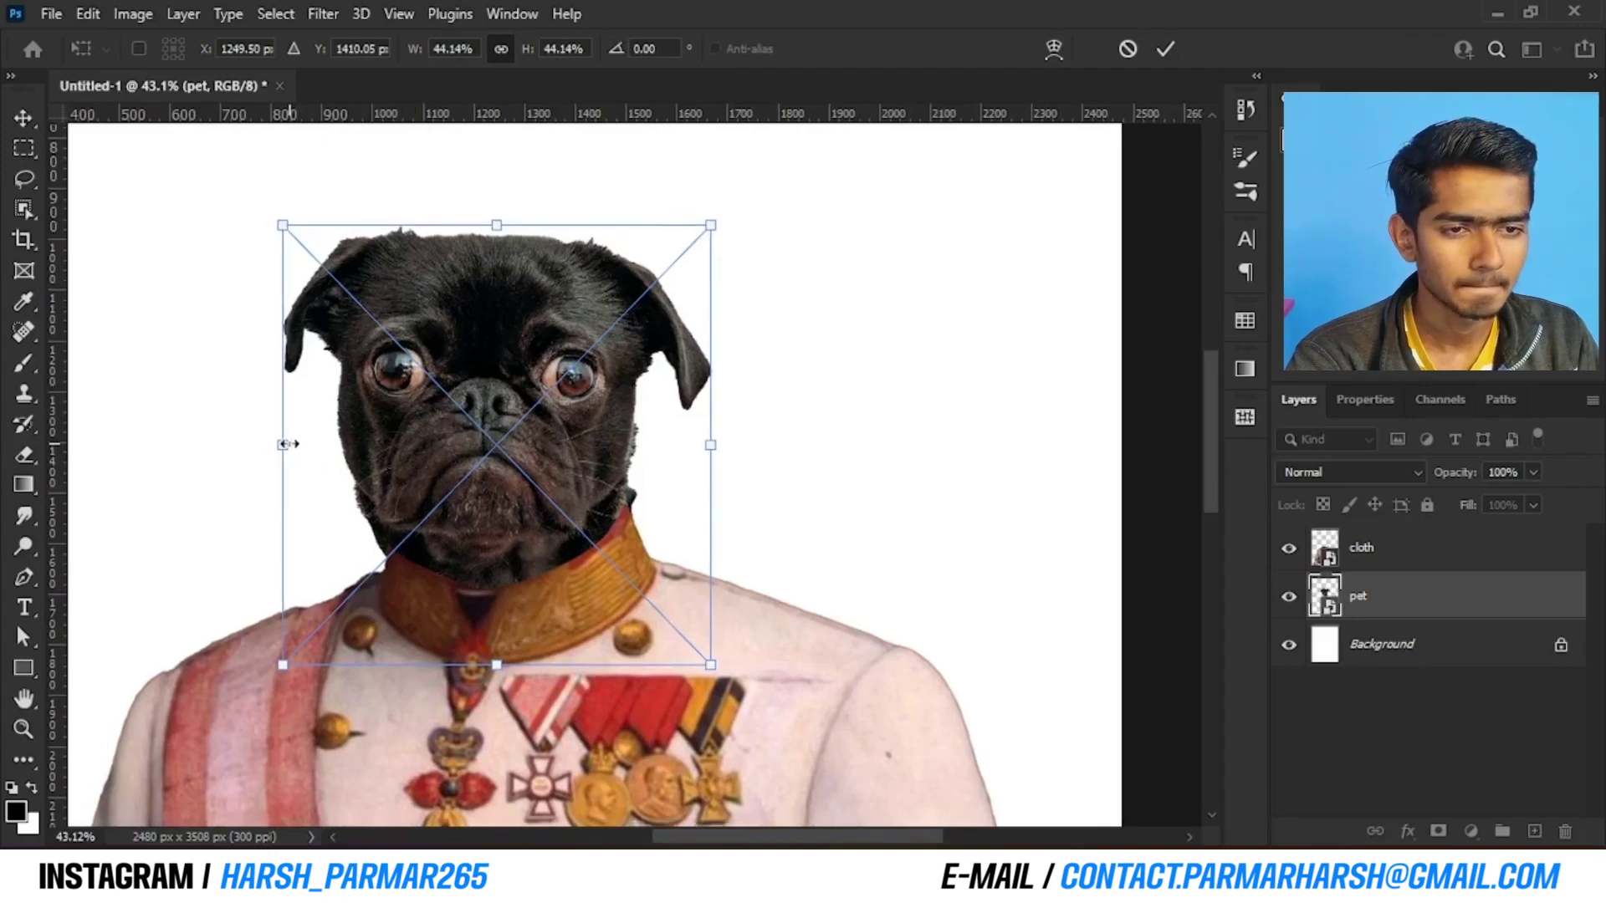
Enlarge the head to about 52%, seat it on the collar, tilt it -1.7°, and commit
{"action": "left_click_drag", "start_coordinate": [287, 445], "coordinate": [269, 440]}
{"action": "mouse_move", "coordinate": [493, 463]}
{"action": "left_mouse_down"}
{"action": "mouse_move", "coordinate": [510, 472]}
{"action": "mouse_move", "coordinate": [496, 467]}
{"action": "left_mouse_up"}
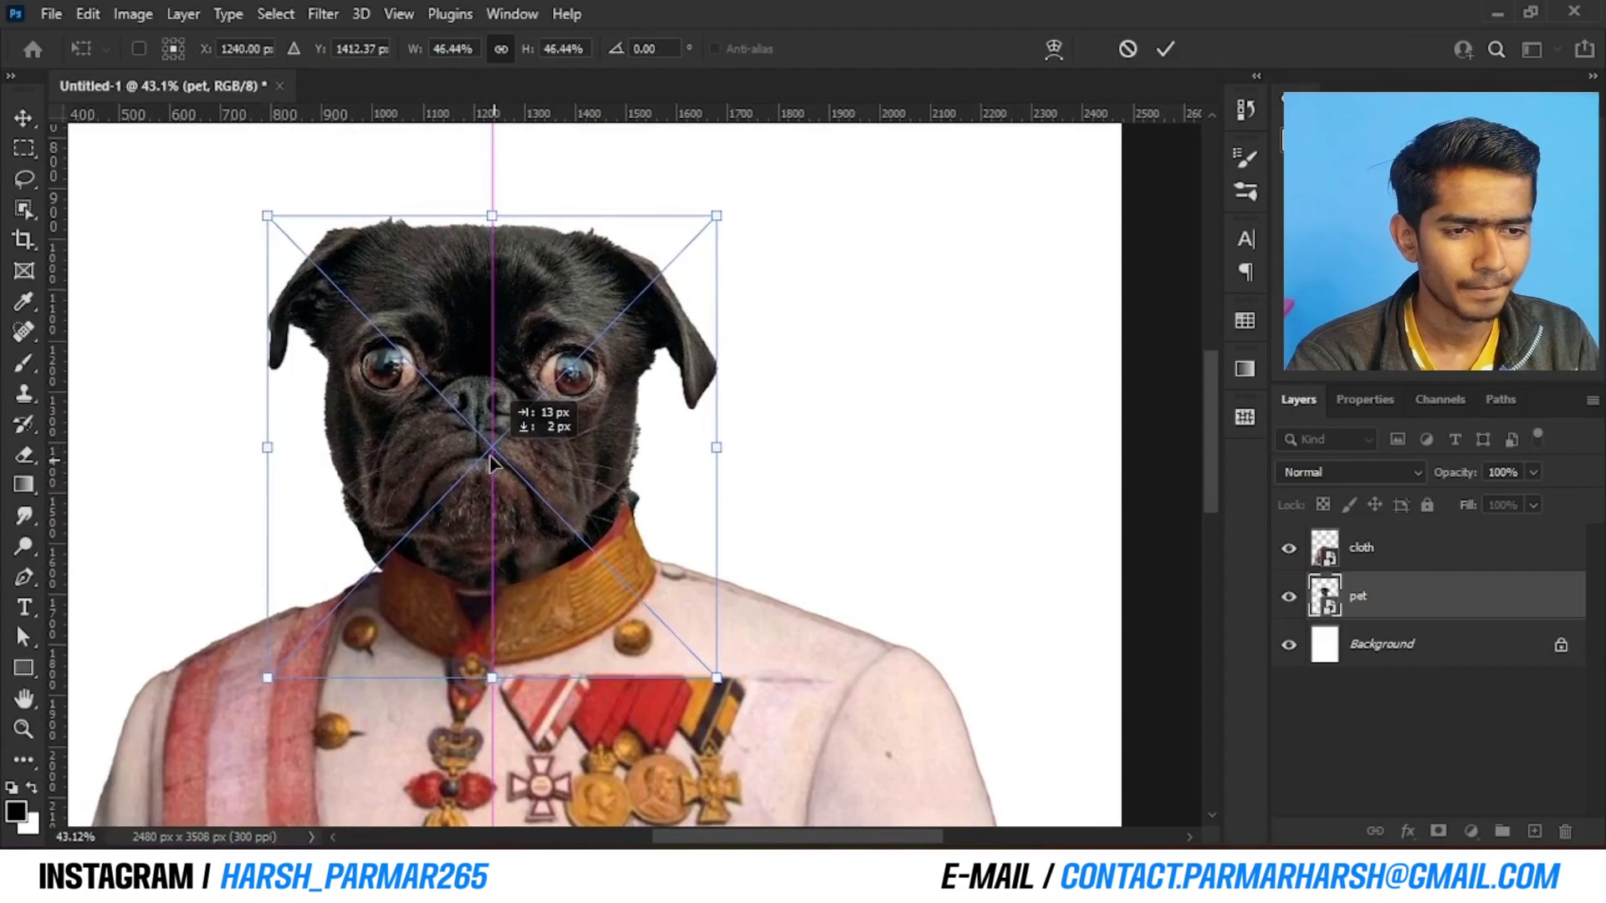
{"action": "scroll", "coordinate": [492, 460], "scroll_direction": "down", "scroll_amount": 6}
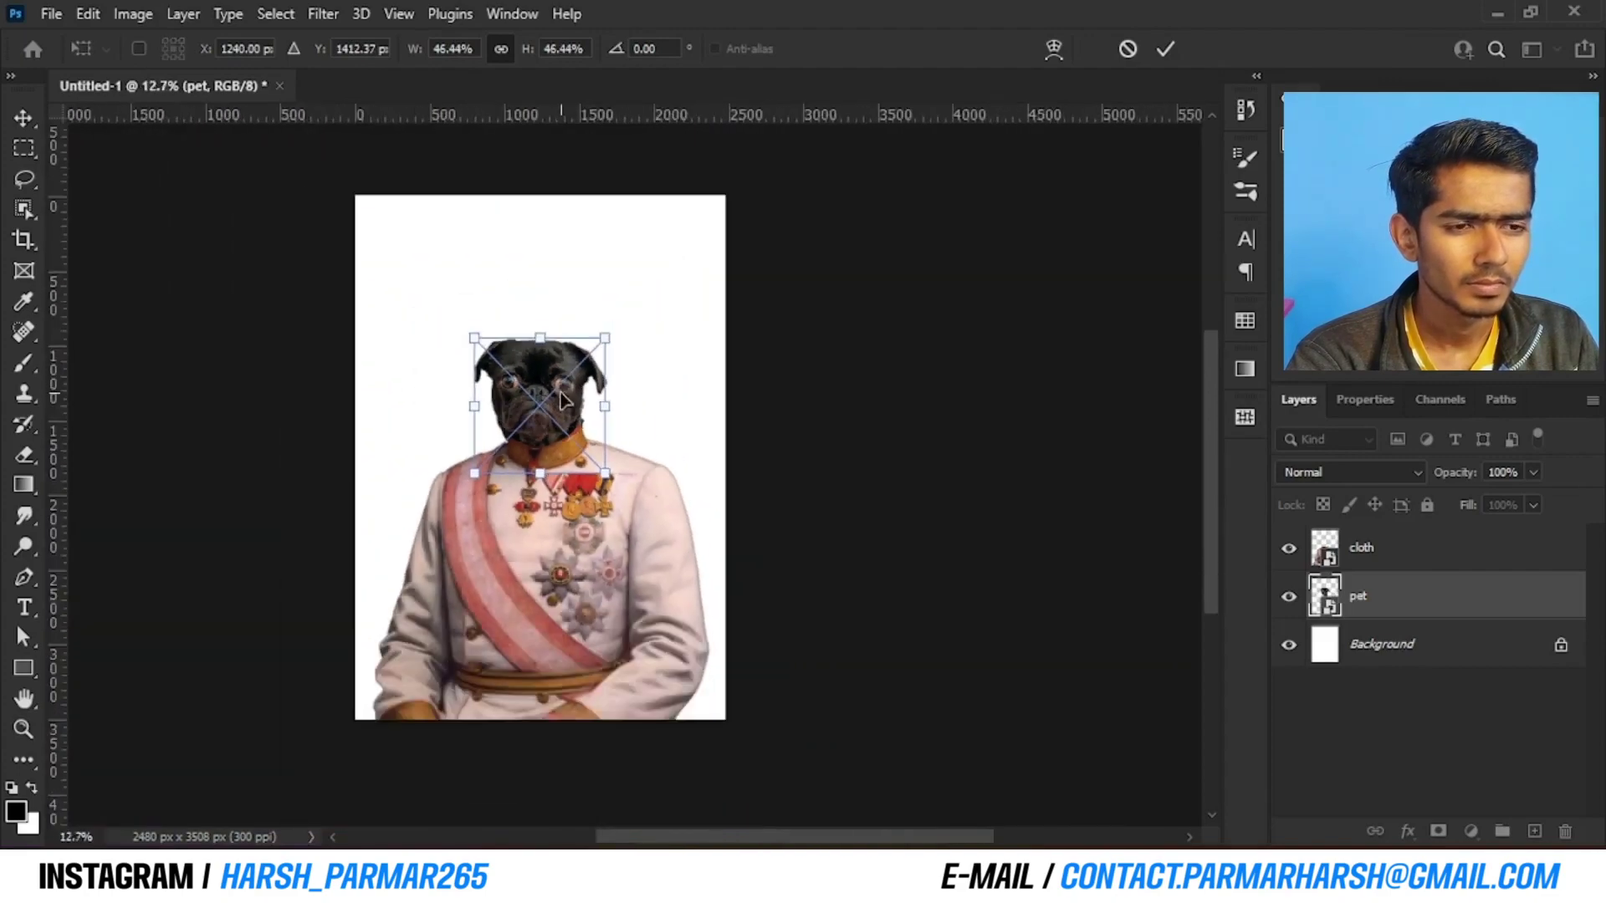
{"action": "scroll", "coordinate": [562, 399], "scroll_direction": "up", "scroll_amount": 3}
{"action": "left_click_drag", "start_coordinate": [434, 413], "coordinate": [416, 415]}
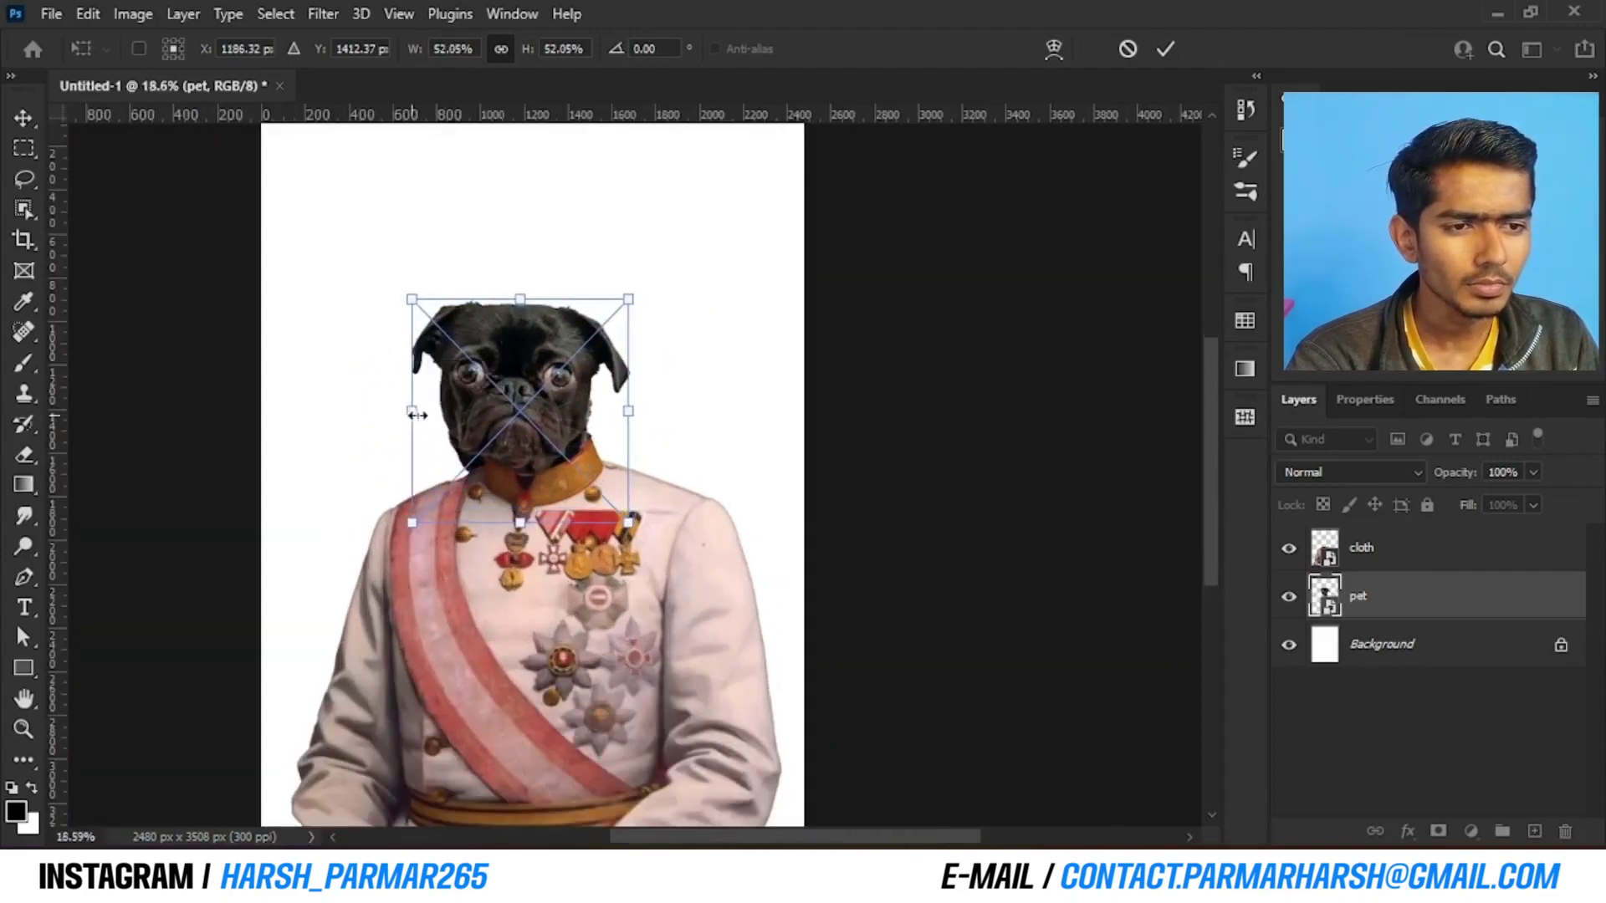
{"action": "left_click_drag", "start_coordinate": [520, 417], "coordinate": [541, 407]}
{"action": "scroll", "coordinate": [538, 314], "scroll_direction": "down", "scroll_amount": 2}
{"action": "scroll", "coordinate": [539, 315], "scroll_direction": "down", "scroll_amount": 1}
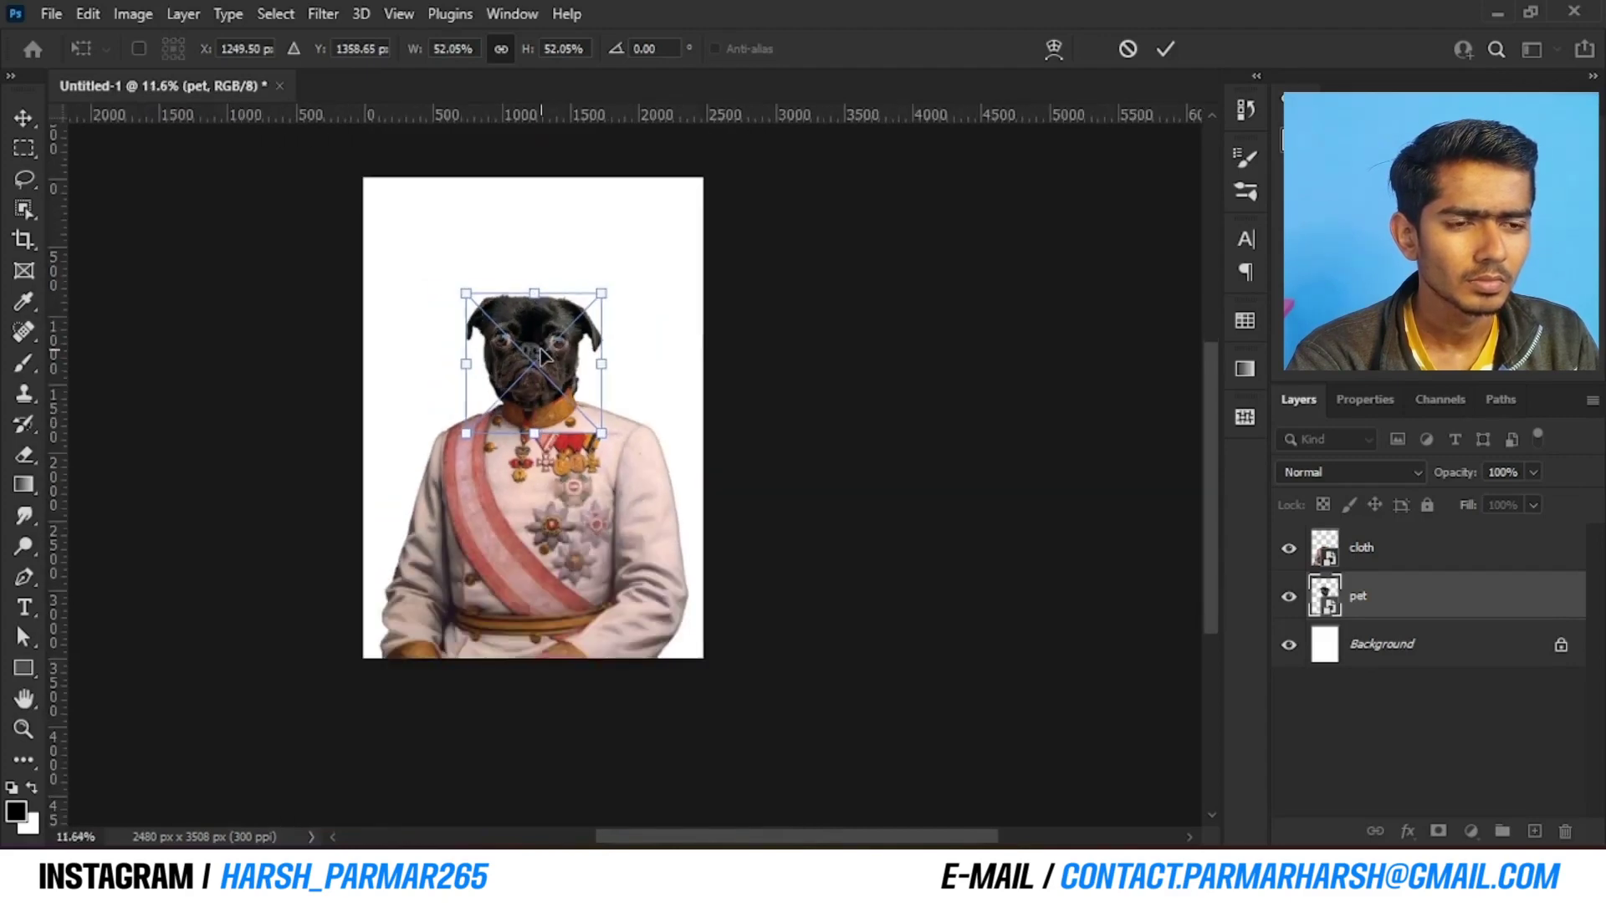
{"action": "scroll", "coordinate": [542, 356], "scroll_direction": "up", "scroll_amount": 2}
{"action": "left_click_drag", "start_coordinate": [650, 251], "coordinate": [652, 243]}
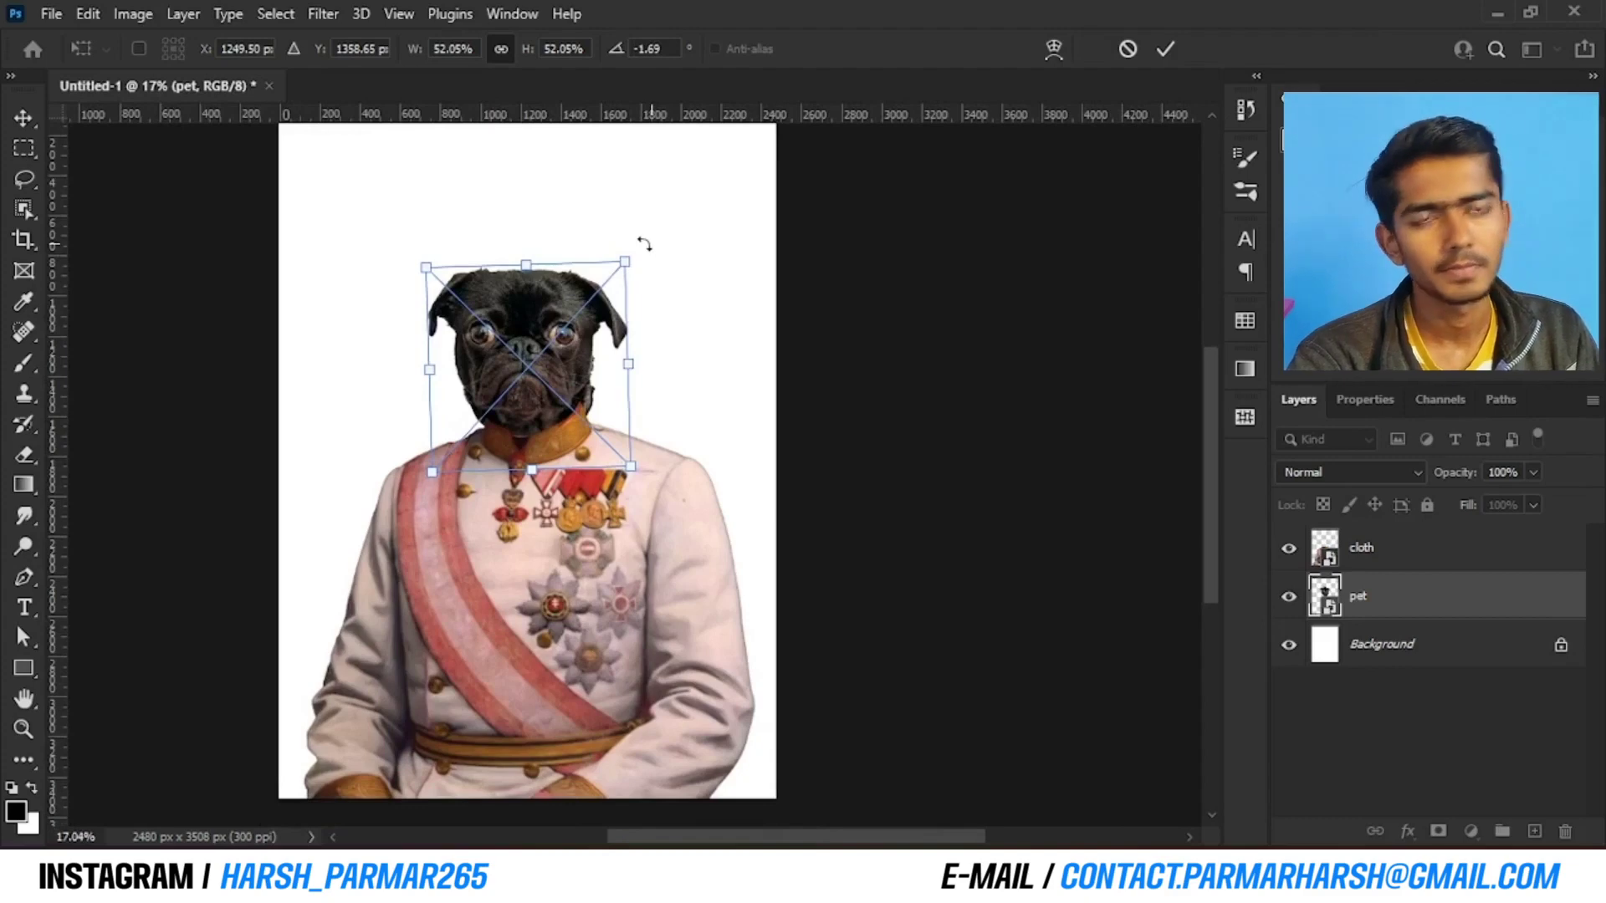
{"action": "left_click", "coordinate": [1165, 49]}
Refine the head to about 54% scale with a final nudge onto the collar, and commit
{"action": "key", "text": "b"}
{"action": "scroll", "coordinate": [533, 301], "scroll_direction": "down", "scroll_amount": 2}
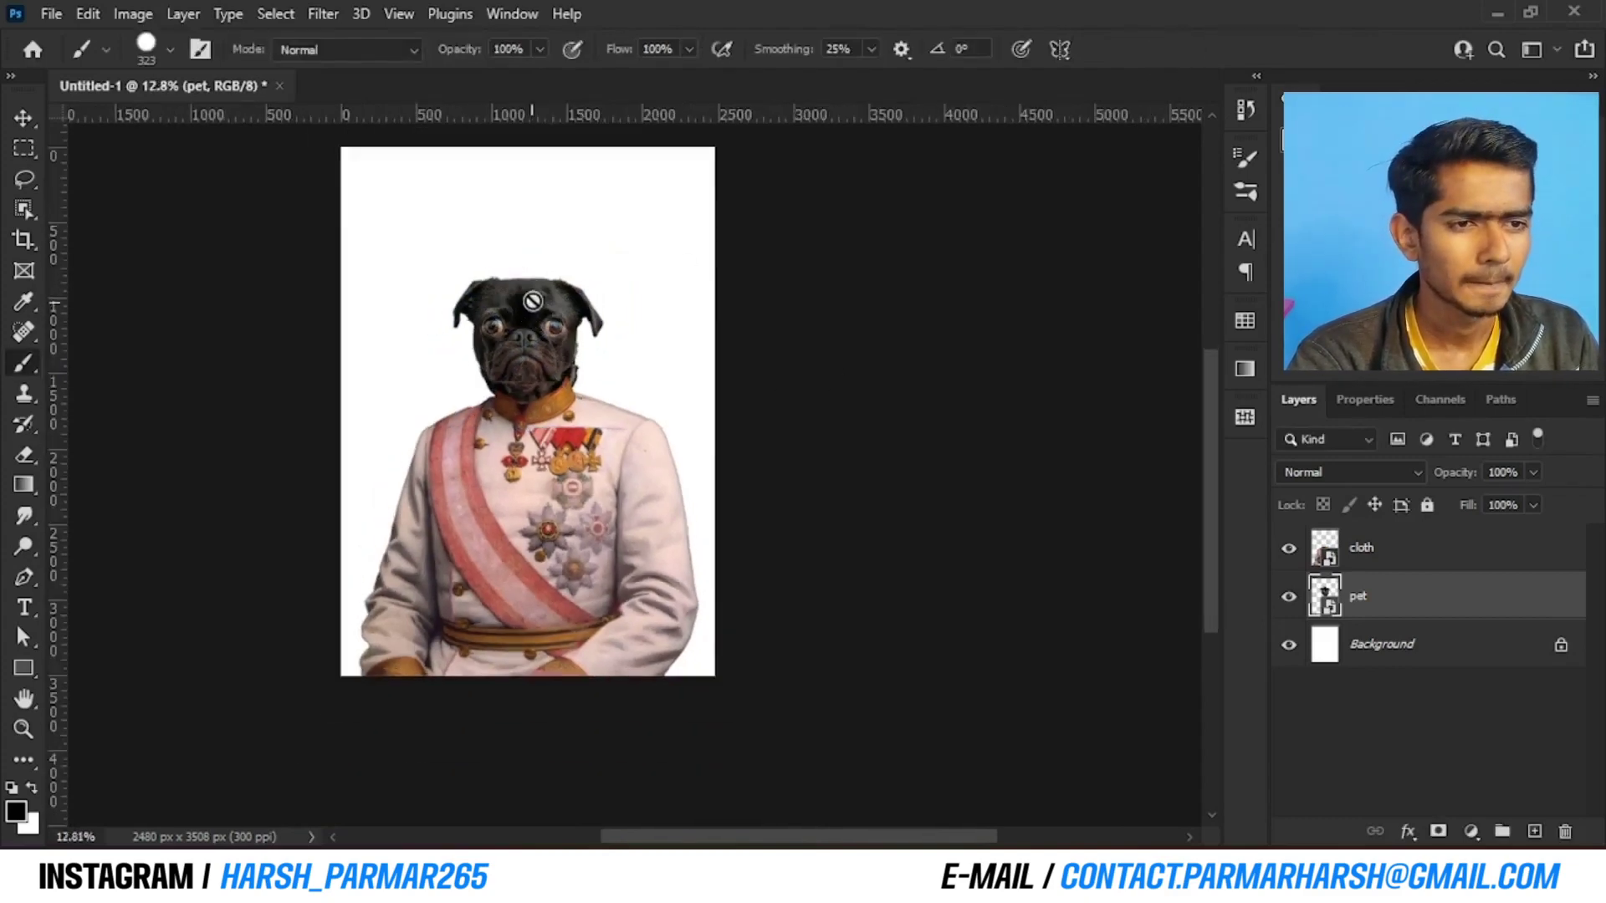
{"action": "scroll", "coordinate": [533, 301], "scroll_direction": "down", "scroll_amount": 3}
{"action": "scroll", "coordinate": [536, 301], "scroll_direction": "up", "scroll_amount": 5}
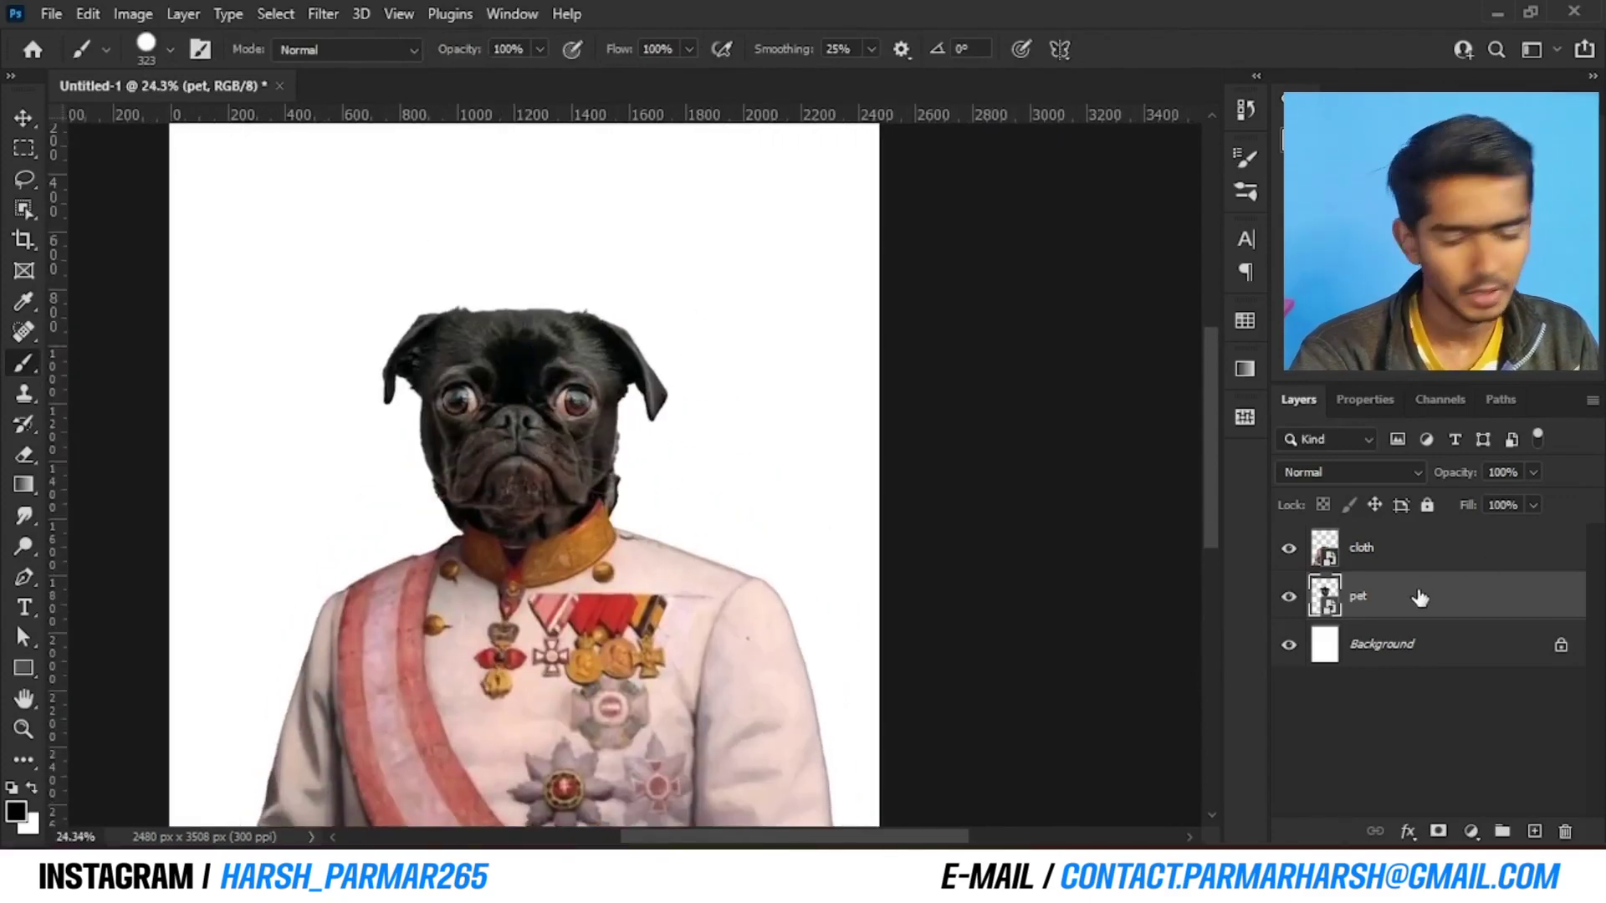
{"action": "key", "text": "ctrl+t"}
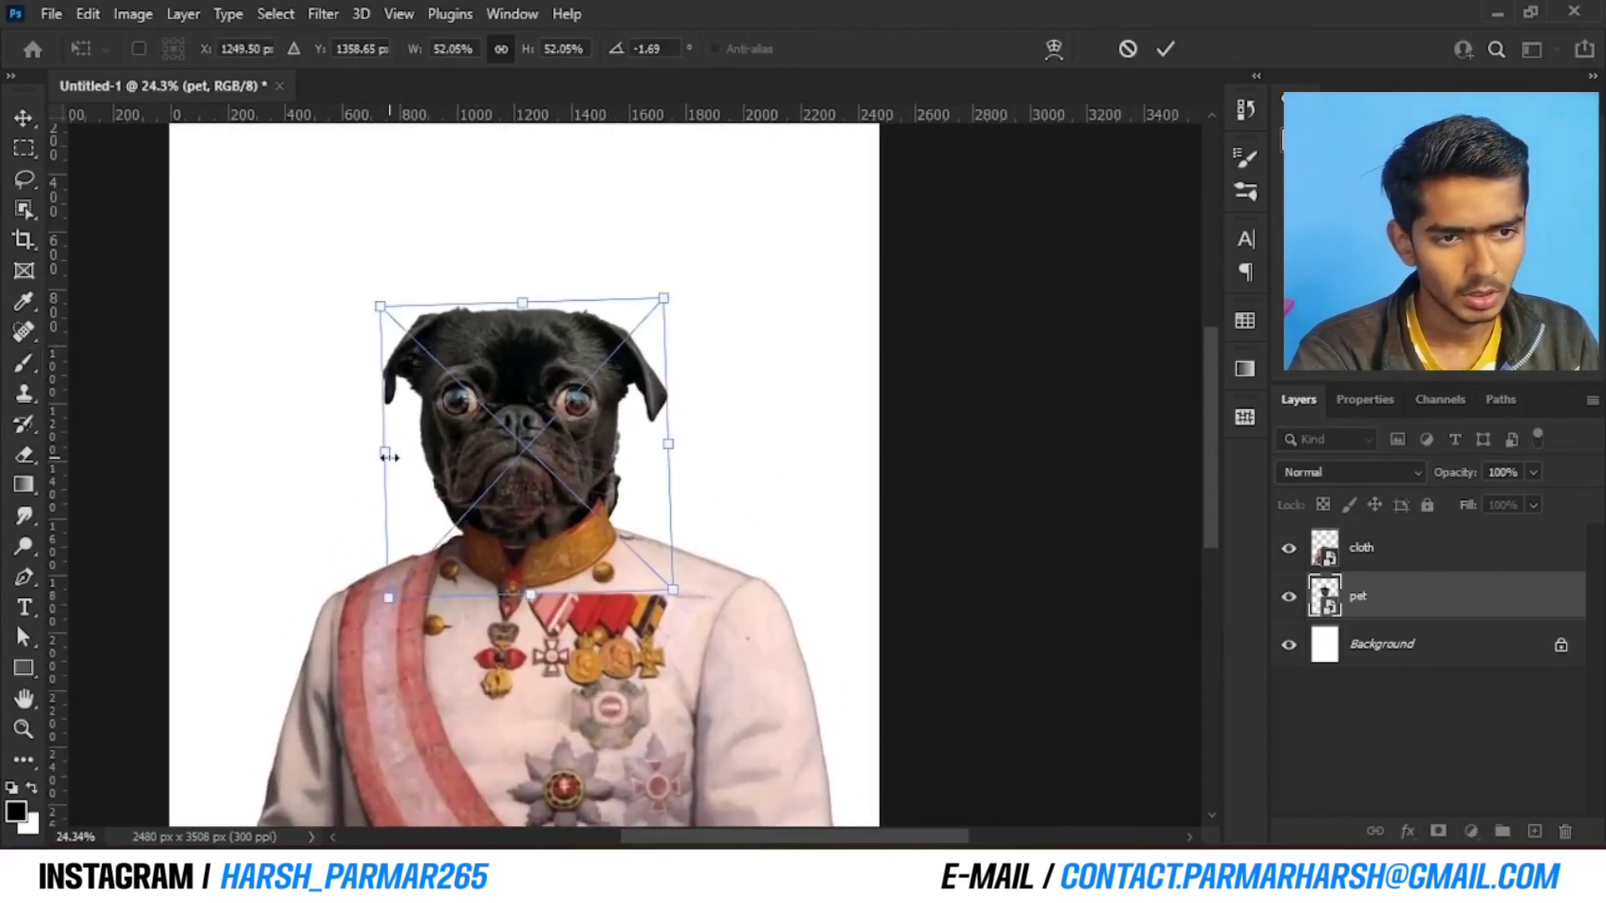
{"action": "left_click_drag", "start_coordinate": [387, 456], "coordinate": [379, 456]}
{"action": "left_click_drag", "start_coordinate": [530, 461], "coordinate": [539, 460]}
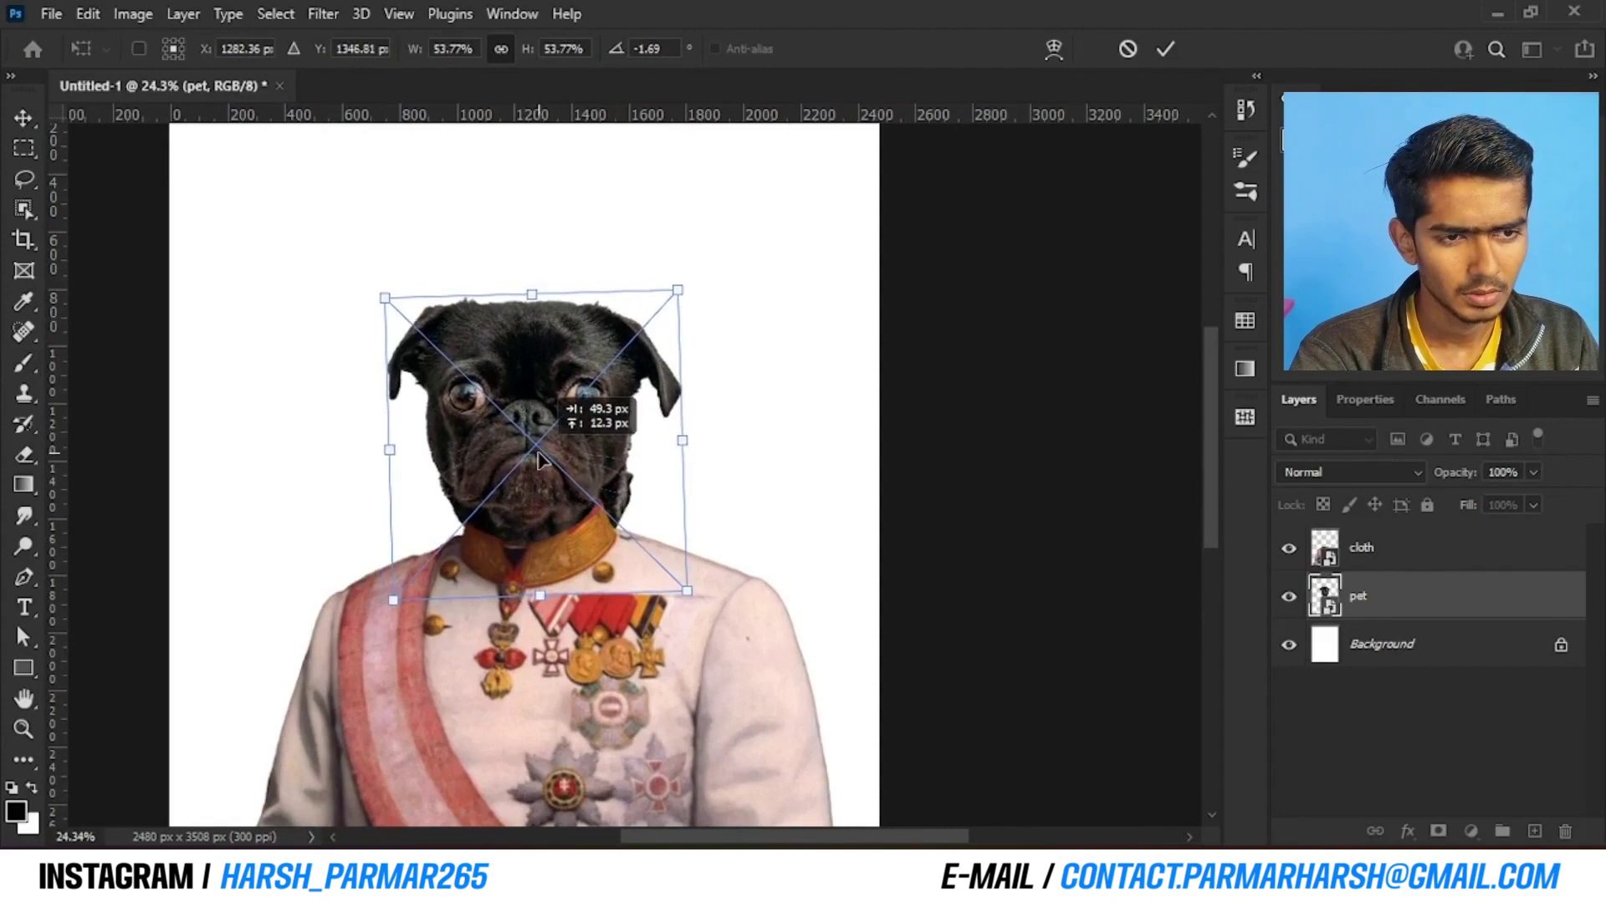
{"action": "scroll", "coordinate": [540, 460], "scroll_direction": "down", "scroll_amount": 4}
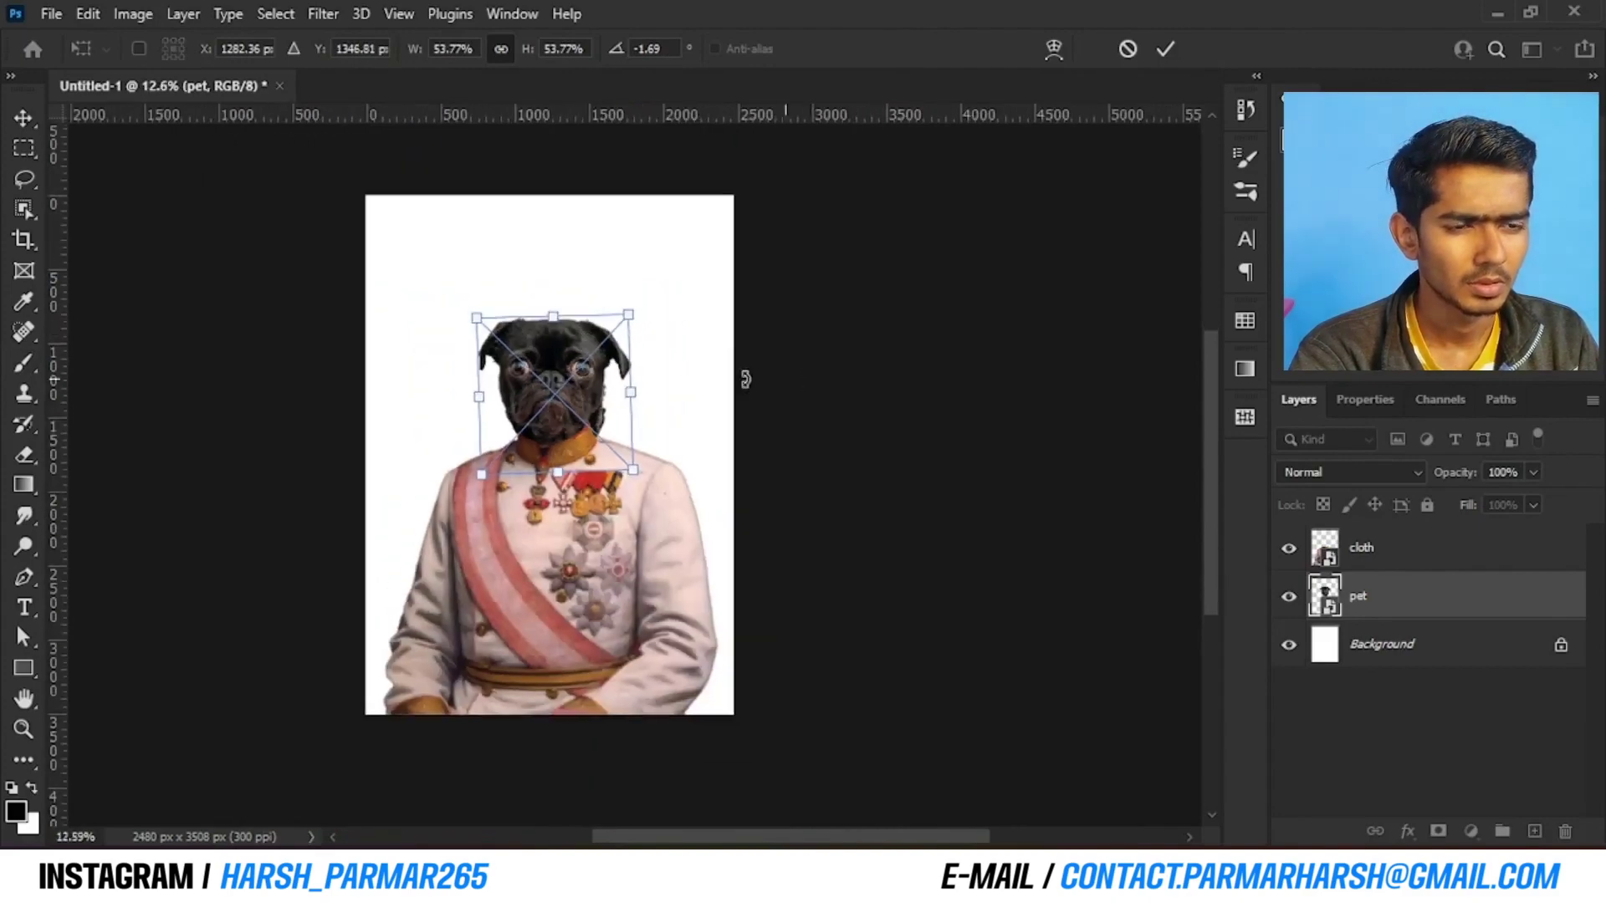
{"action": "scroll", "coordinate": [599, 376], "scroll_direction": "up", "scroll_amount": 5}
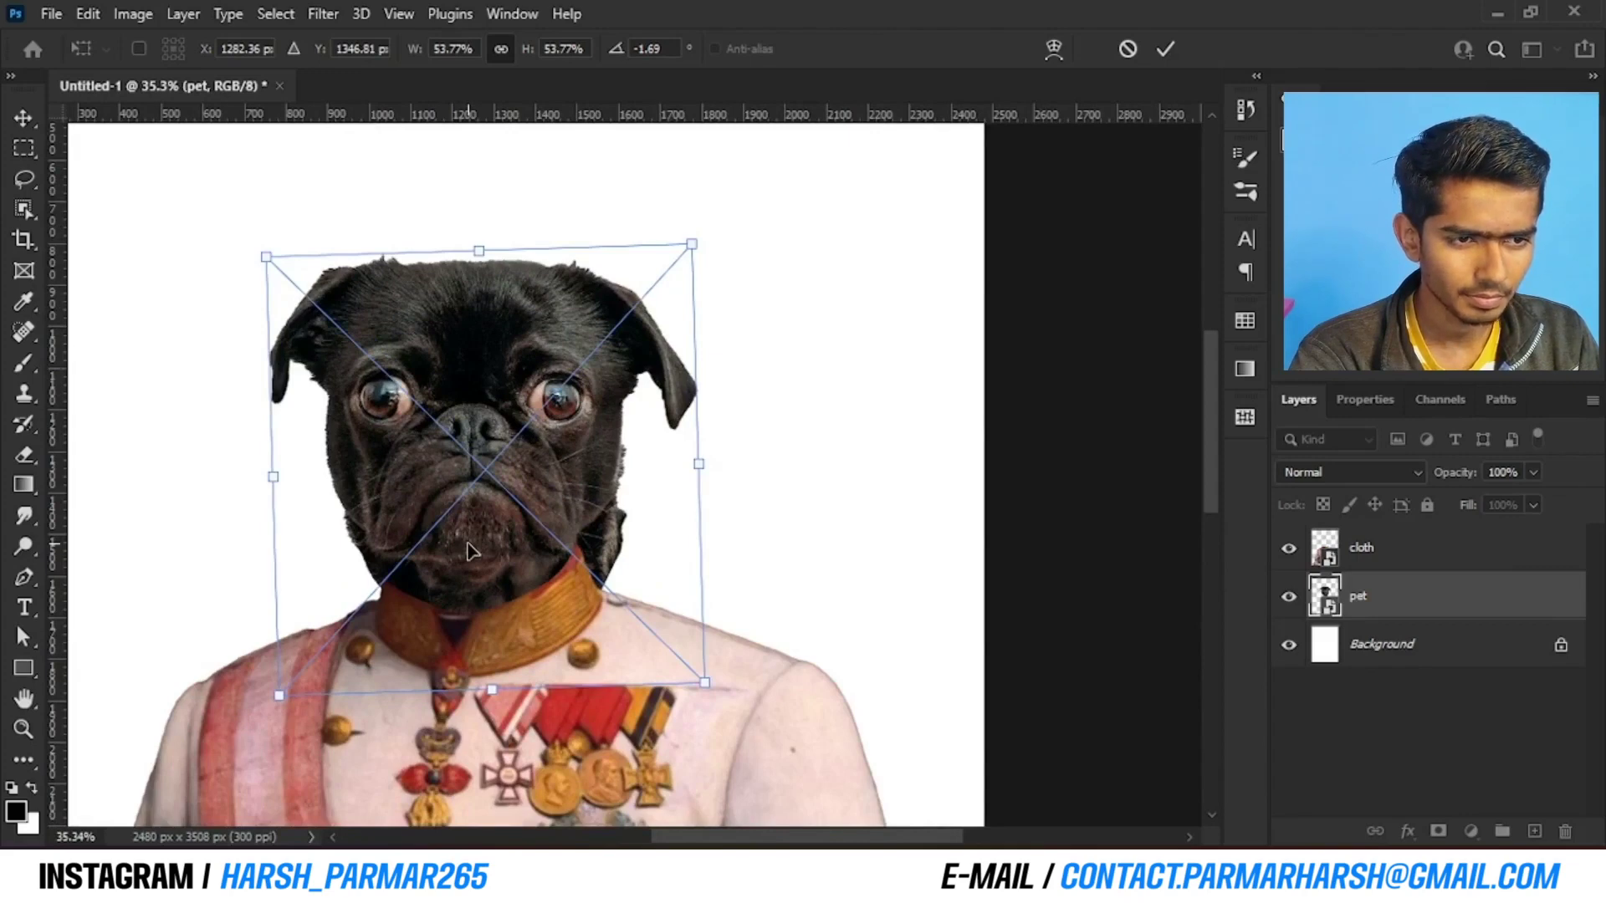
{"action": "left_click_drag", "start_coordinate": [467, 550], "coordinate": [469, 555]}
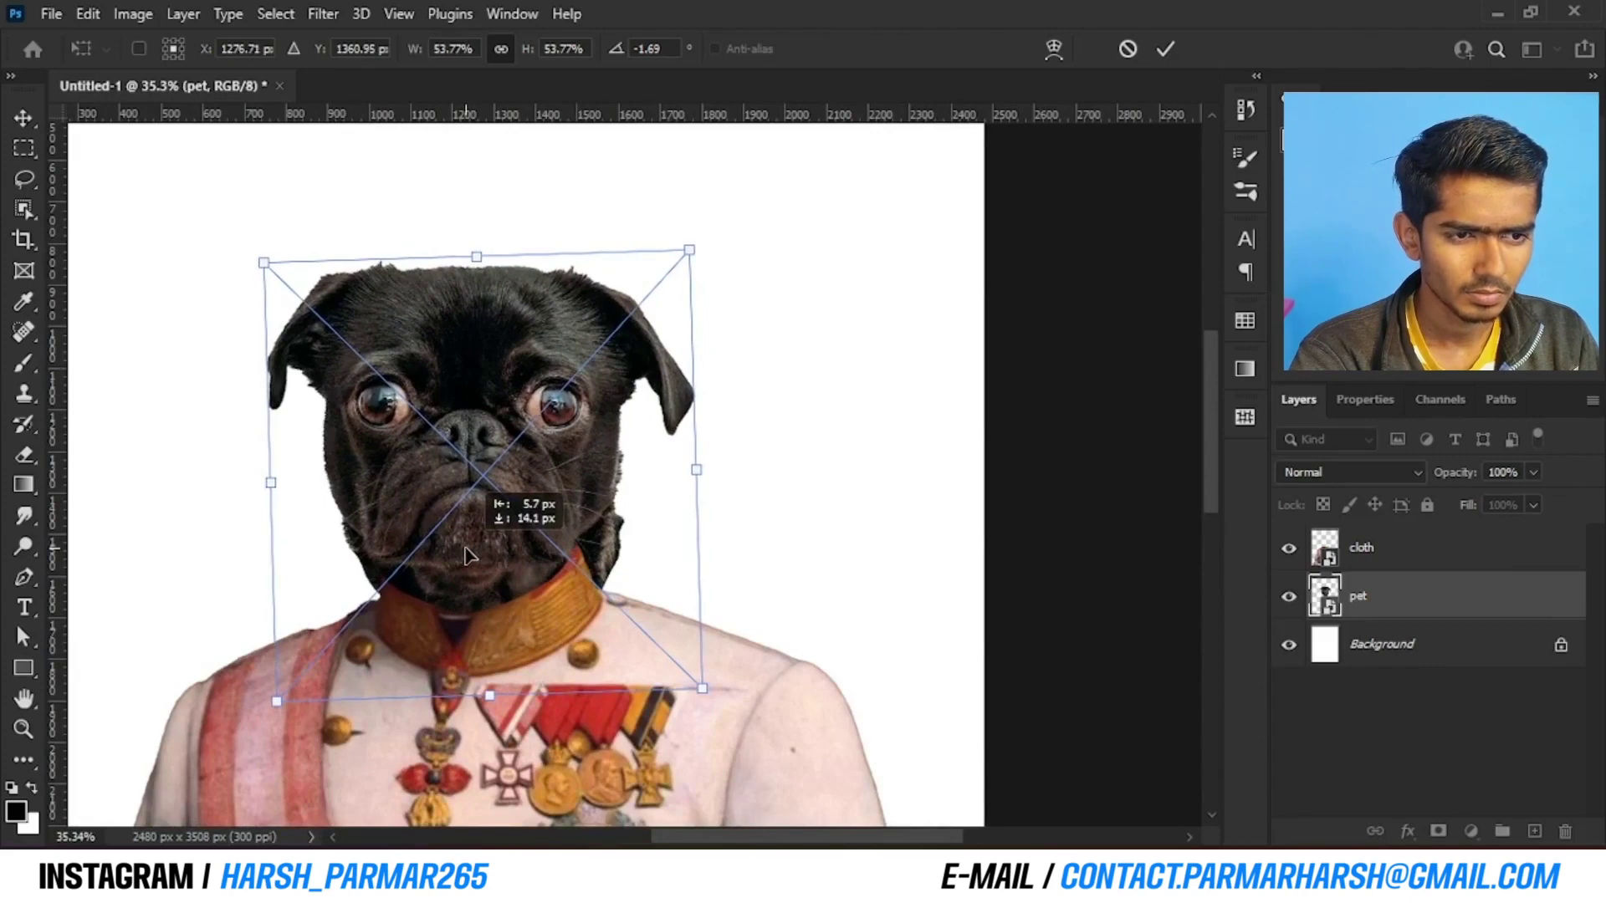
{"action": "left_click_drag", "start_coordinate": [468, 555], "coordinate": [468, 556]}
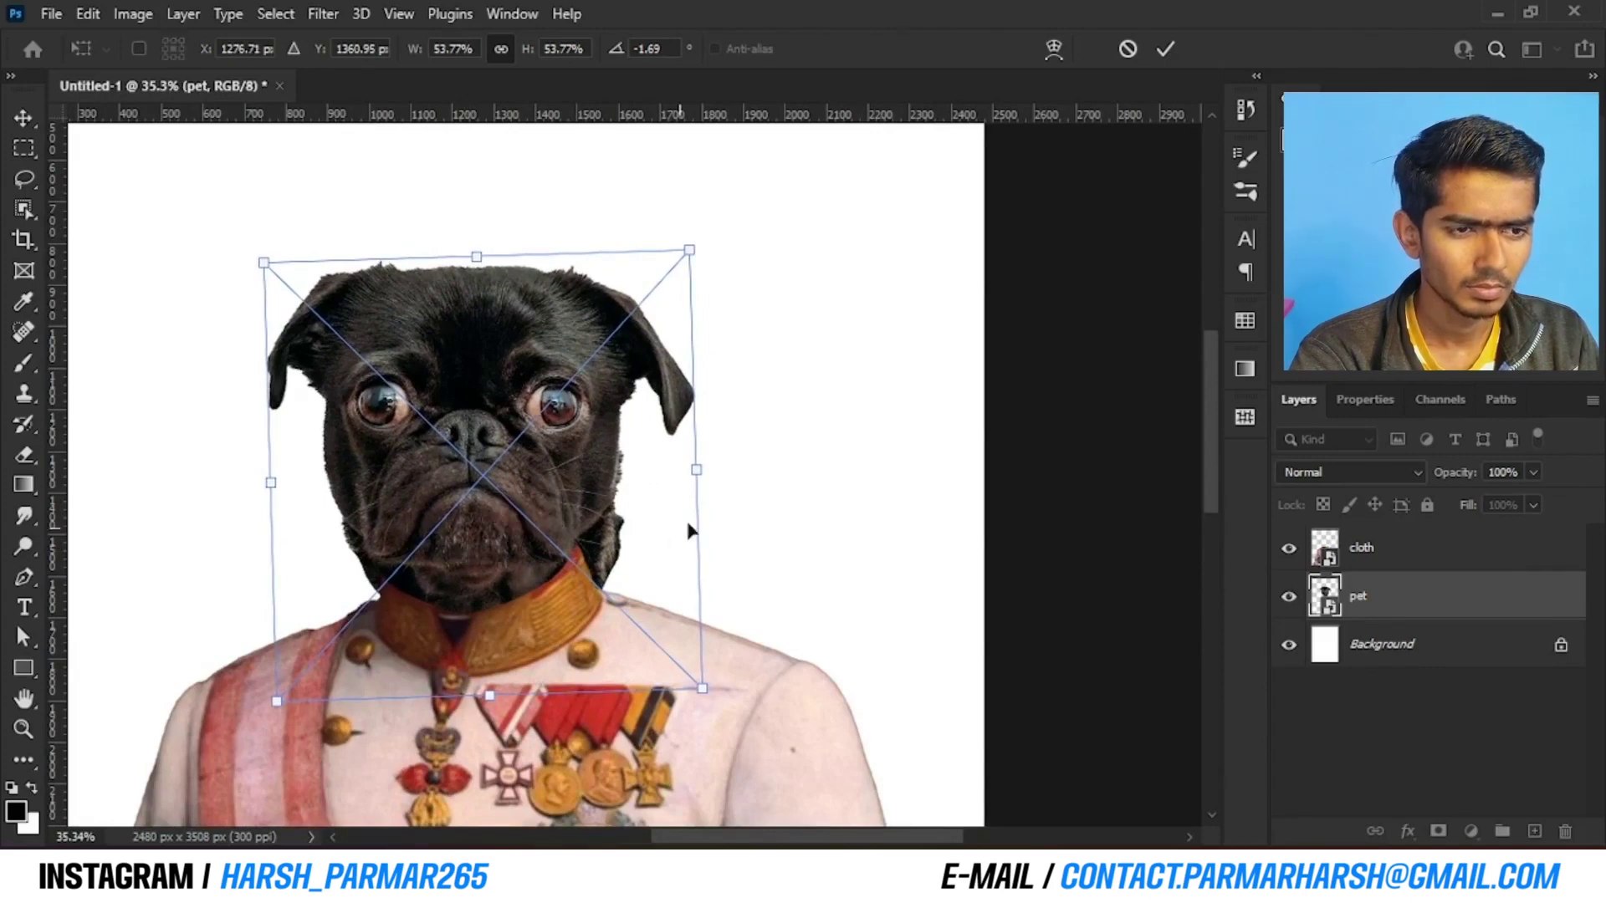
{"action": "left_click", "coordinate": [1166, 57]}
{"action": "left_click_drag", "start_coordinate": [710, 544], "coordinate": [721, 431]}
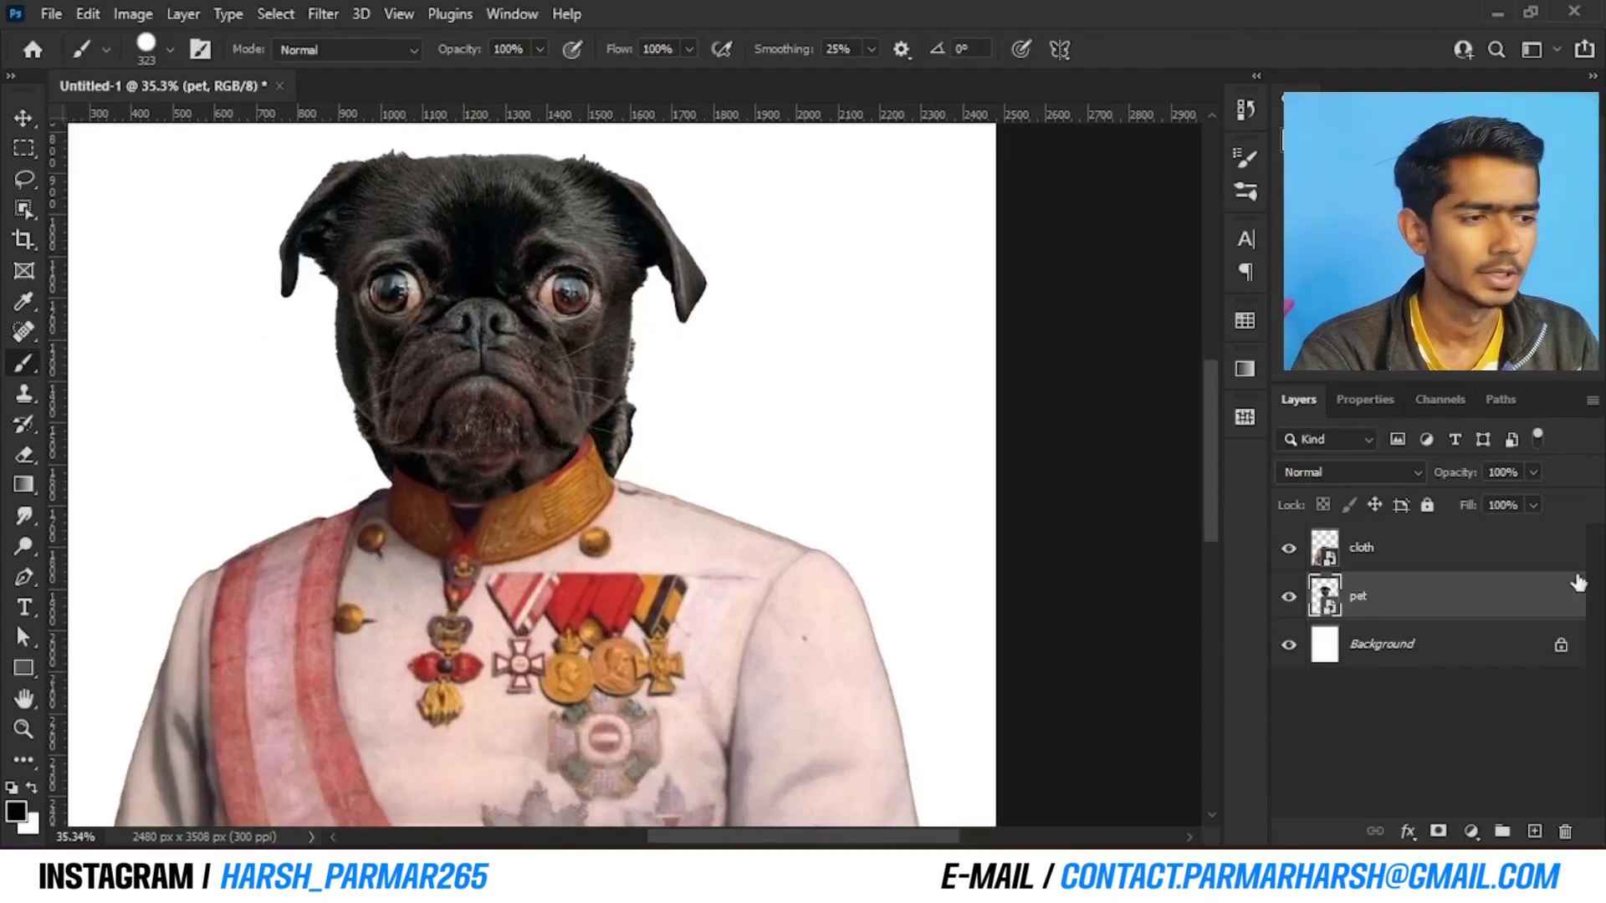
Select the cloth layer and put it into Warp transform mode
{"action": "left_click", "coordinate": [1416, 561]}
{"action": "right_click", "coordinate": [1417, 558]}
{"action": "left_click", "coordinate": [1474, 554]}
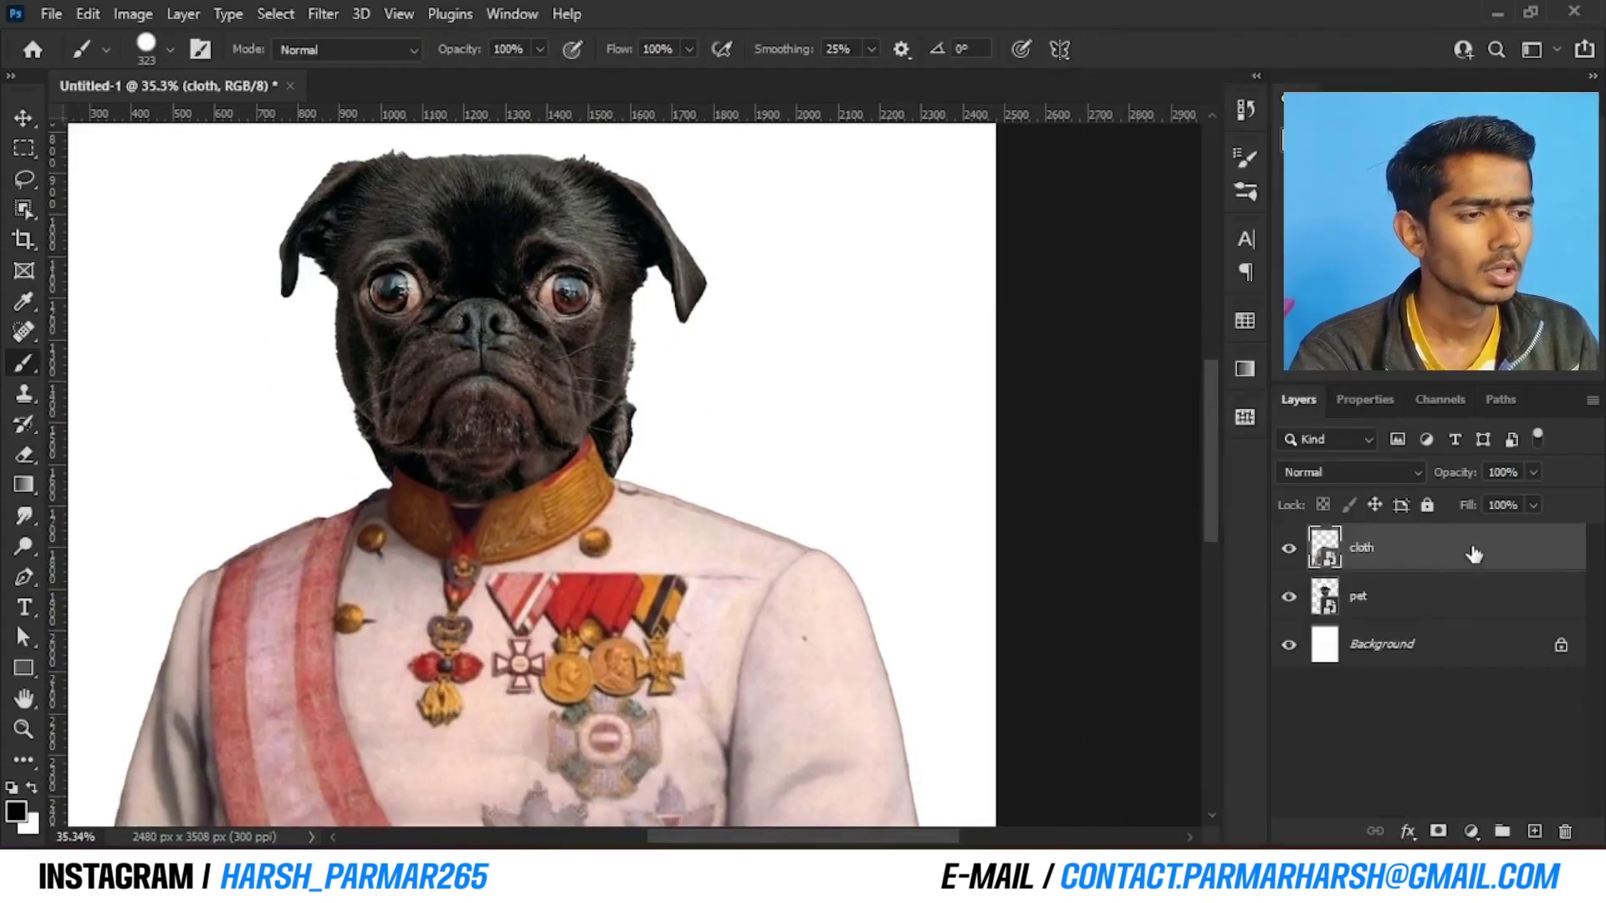
{"action": "key", "text": "ctrl+t"}
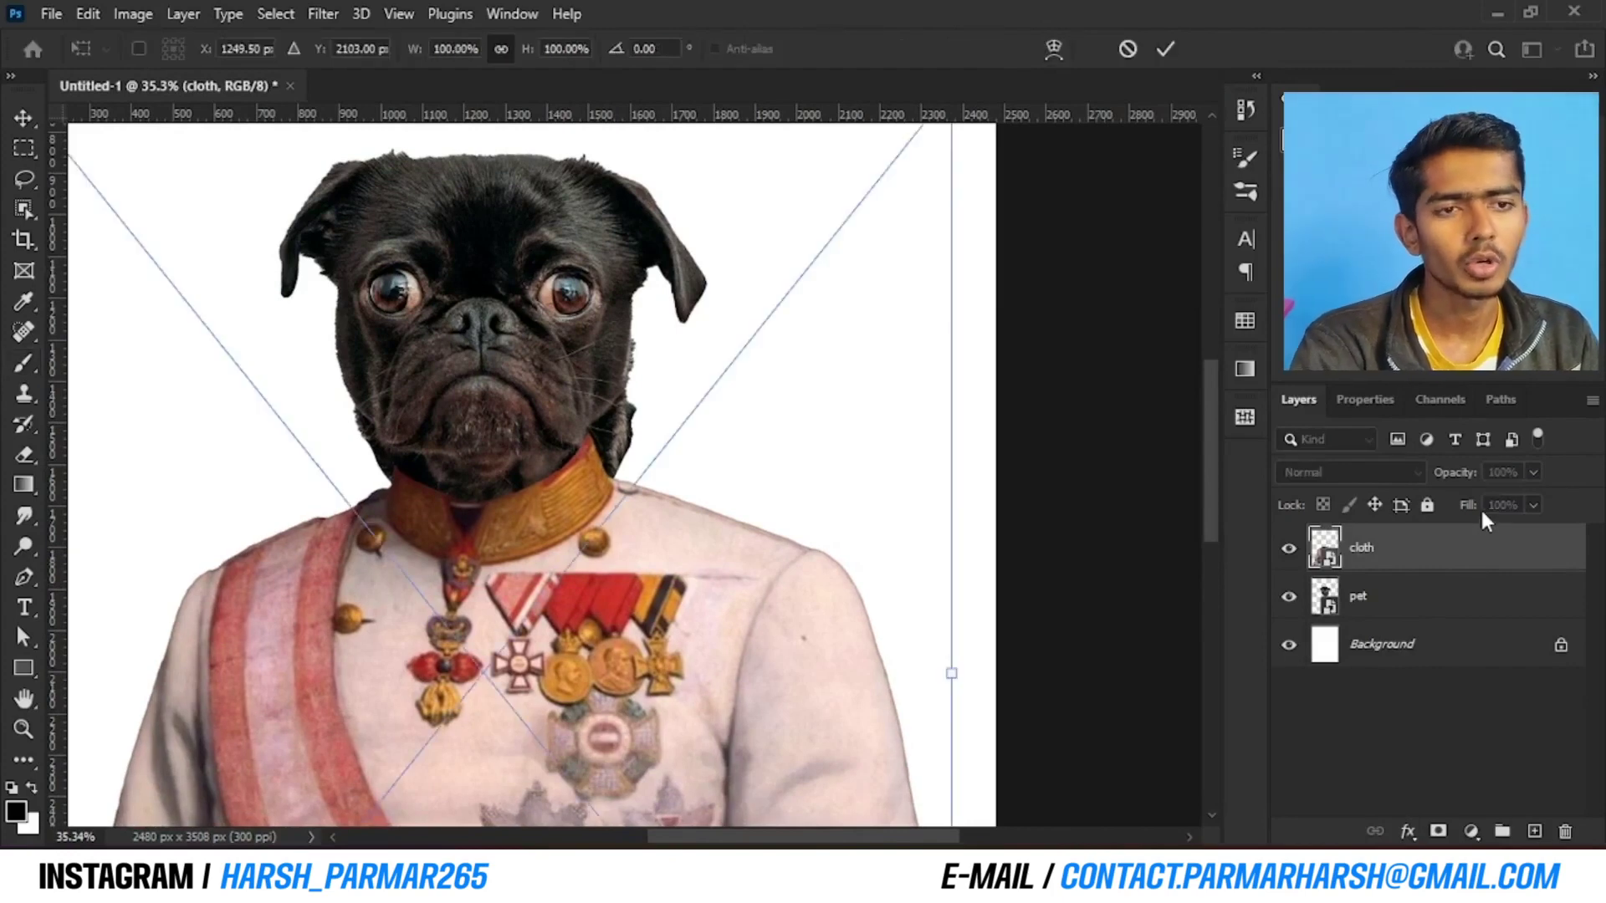
{"action": "scroll", "coordinate": [622, 499], "scroll_direction": "down", "scroll_amount": 2}
{"action": "right_click", "coordinate": [700, 567]}
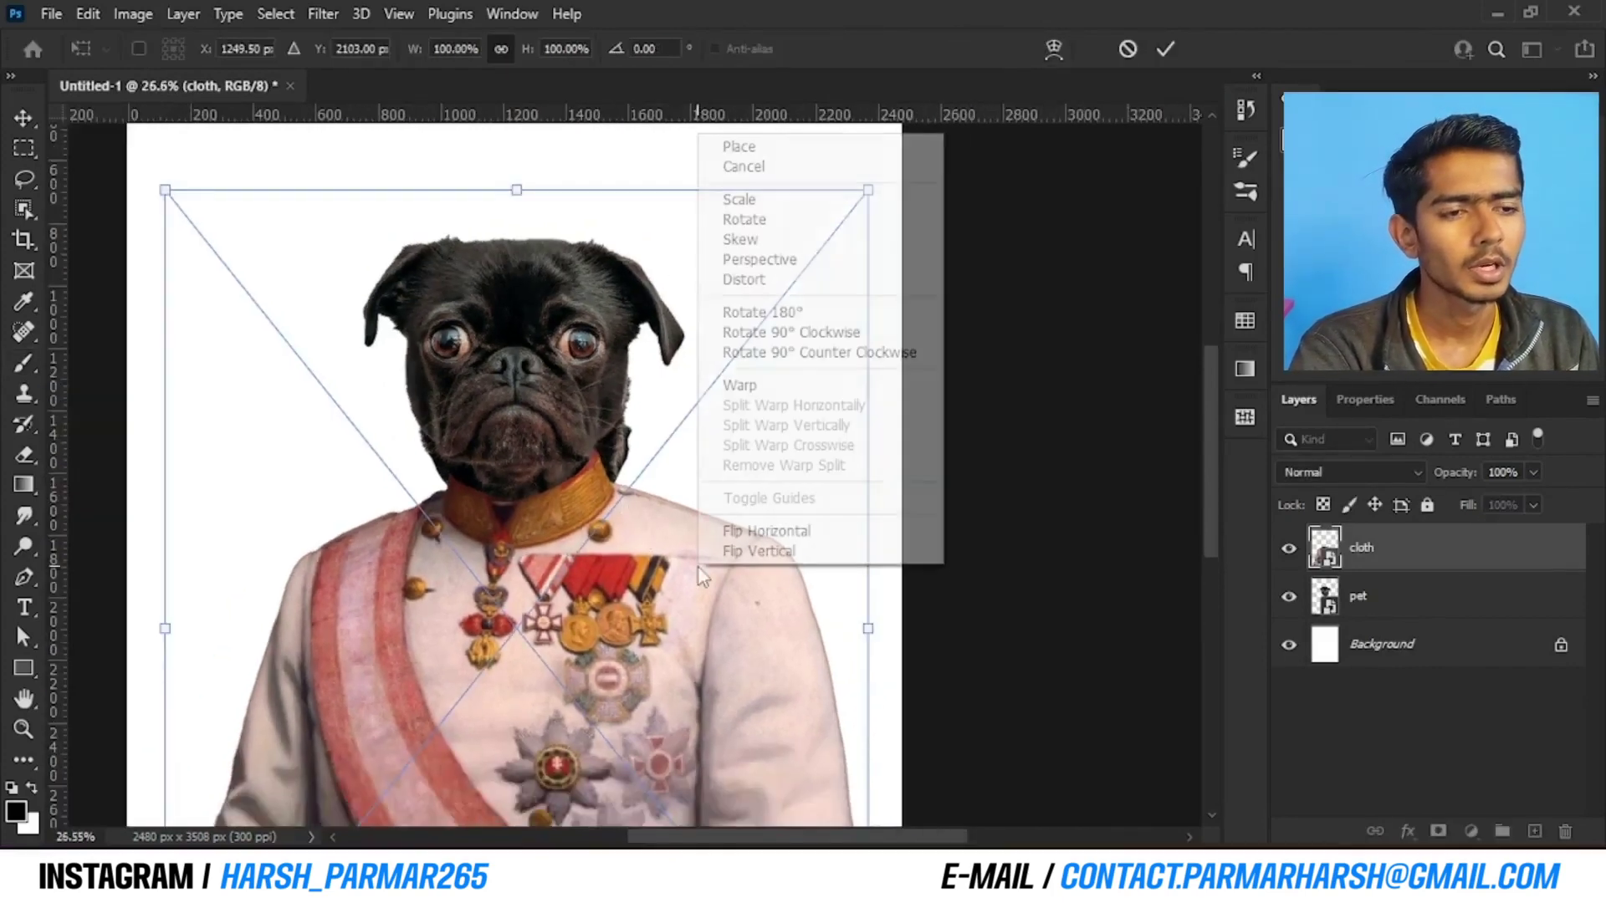
{"action": "left_click", "coordinate": [785, 400]}
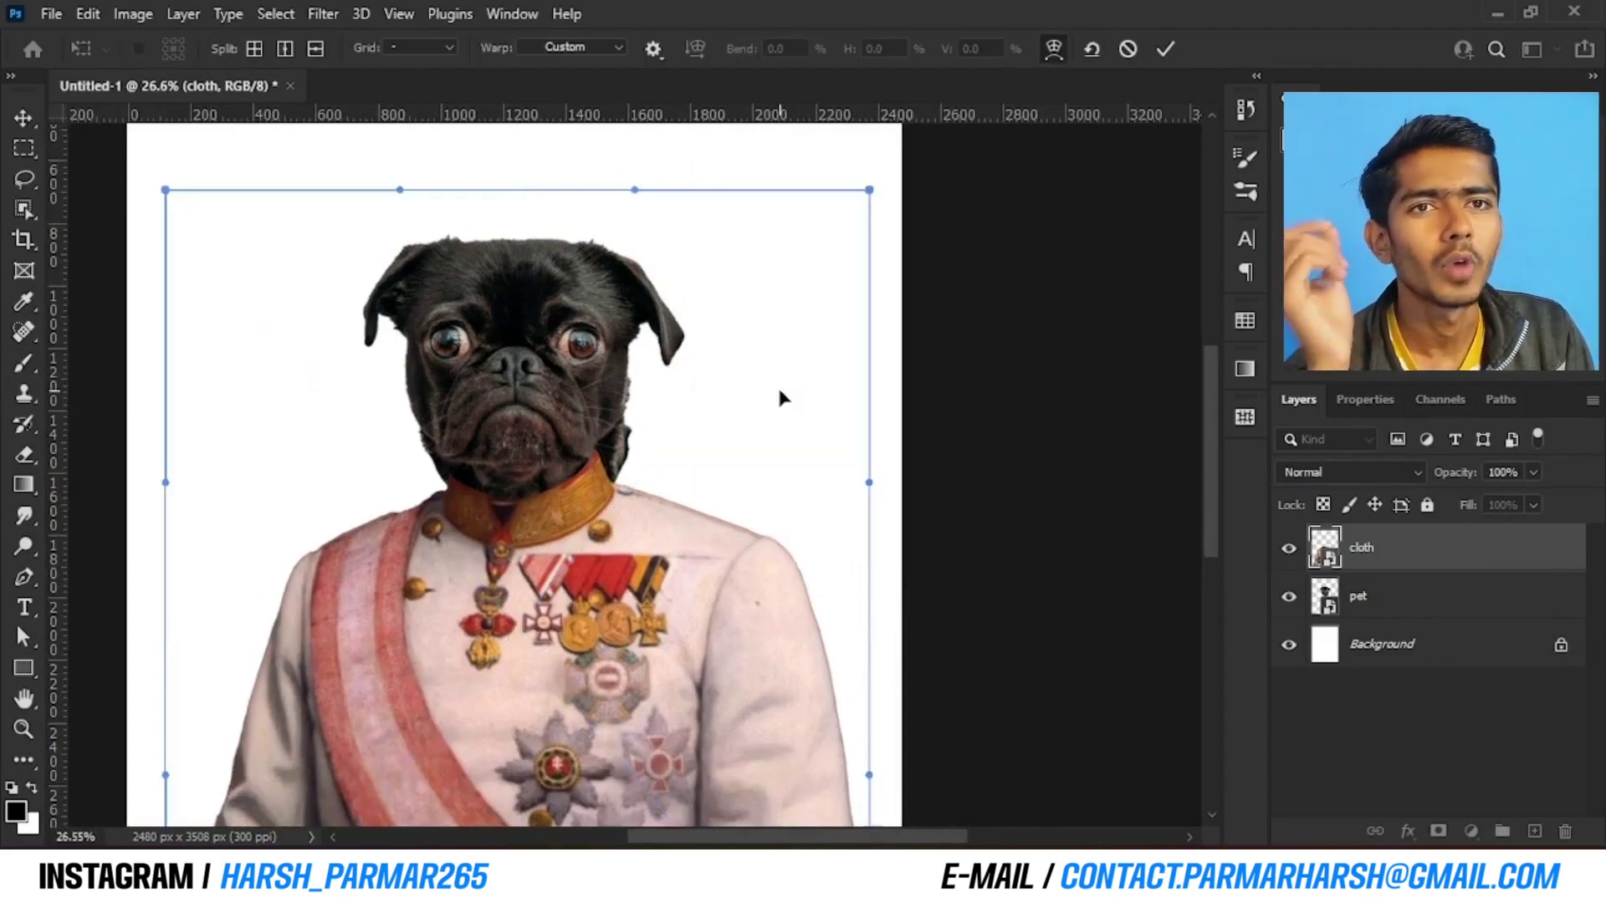
Warp the collar left and up under the pug's chin, and apply the warp
{"action": "scroll", "coordinate": [674, 485], "scroll_direction": "up", "scroll_amount": 4}
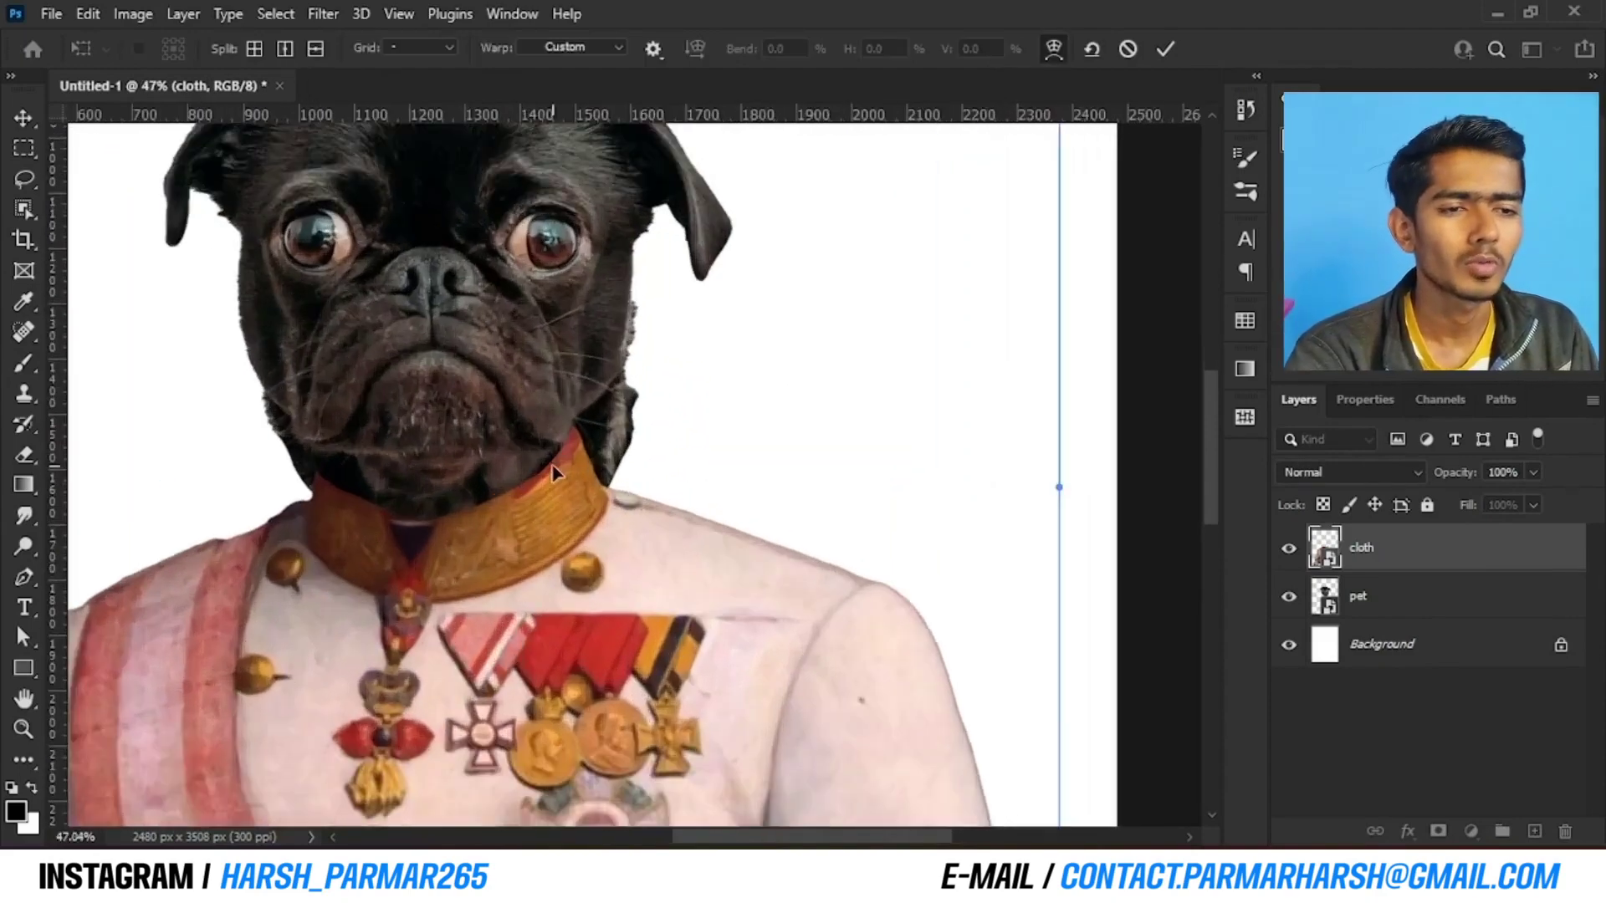
{"action": "scroll", "coordinate": [352, 559], "scroll_direction": "up", "scroll_amount": 3}
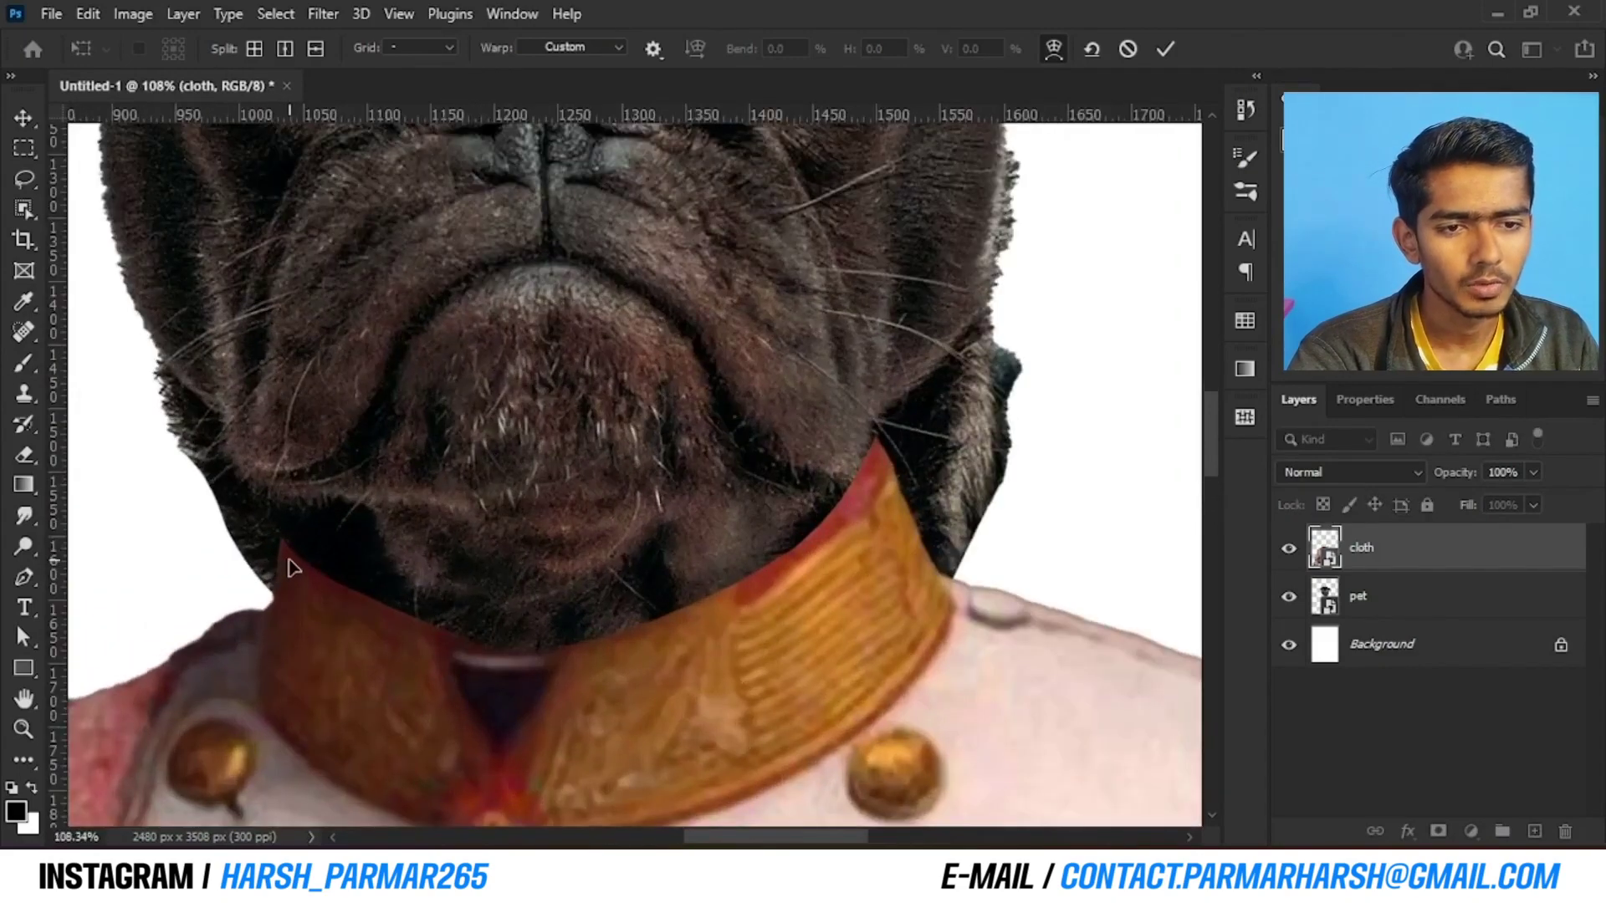
{"action": "left_click_drag", "start_coordinate": [293, 568], "coordinate": [255, 569]}
{"action": "scroll", "coordinate": [854, 483], "scroll_direction": "down", "scroll_amount": 4}
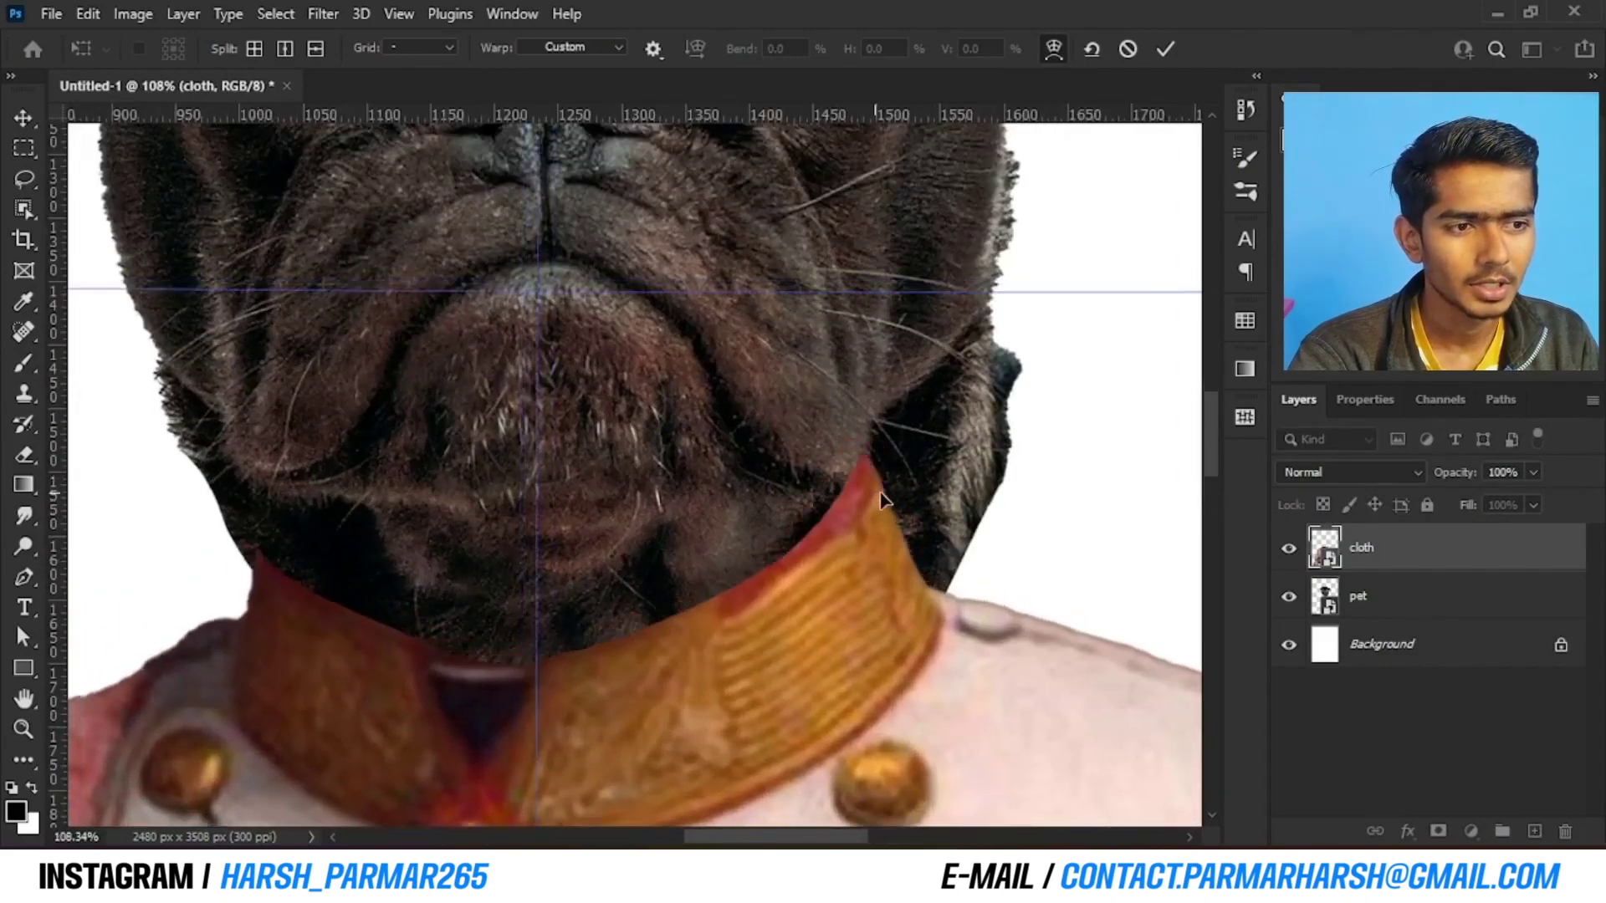
{"action": "scroll", "coordinate": [873, 484], "scroll_direction": "down", "scroll_amount": 2}
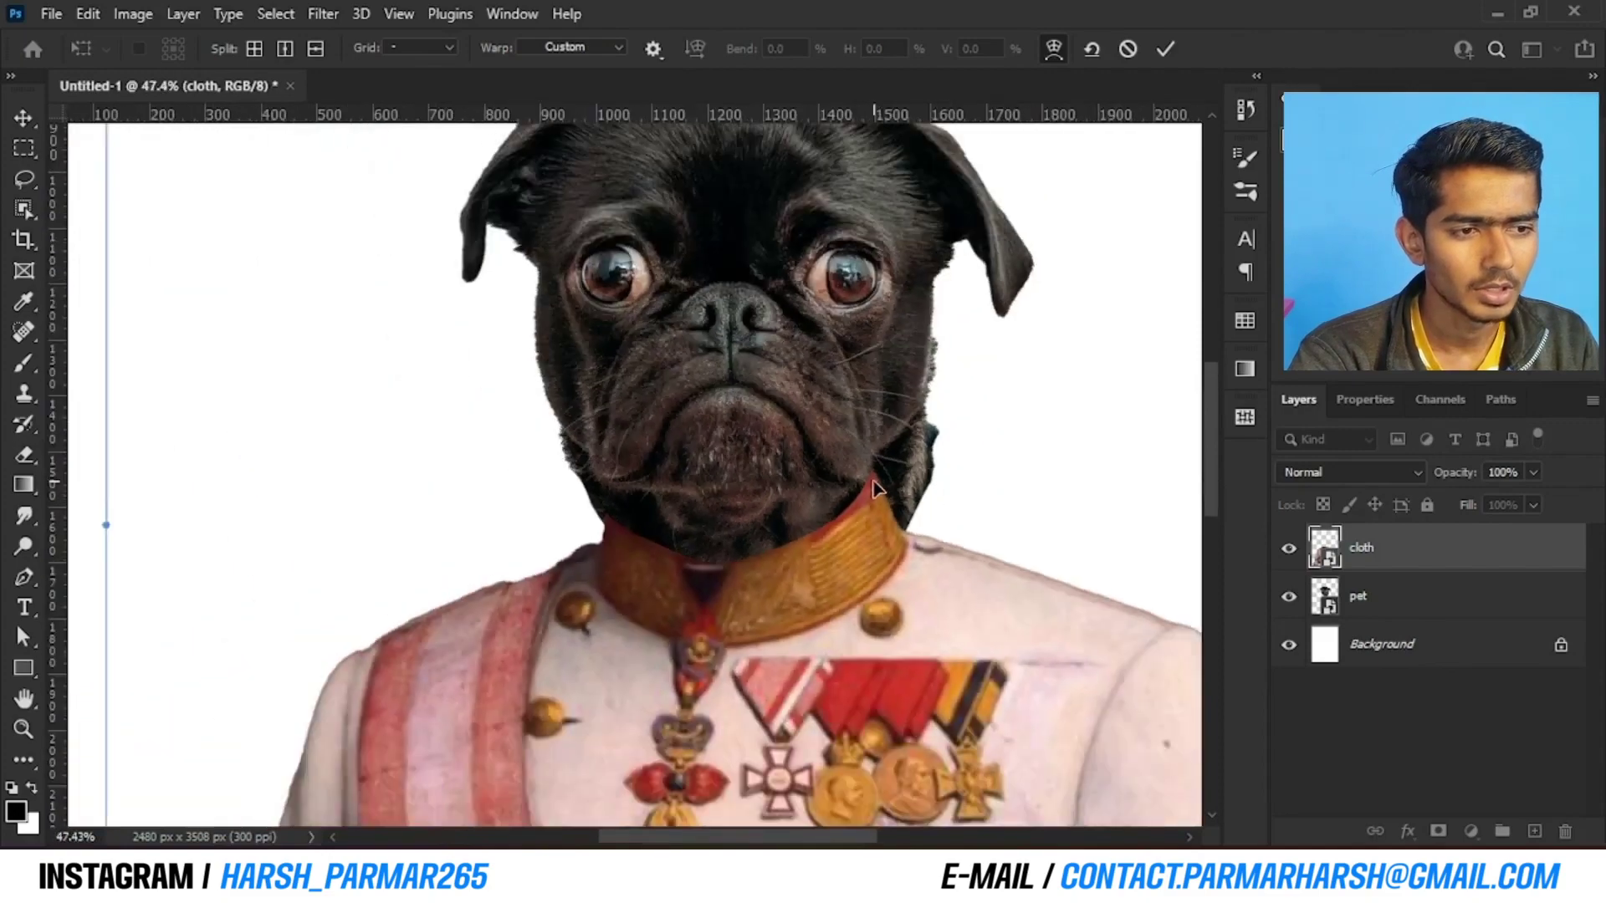
{"action": "left_click_drag", "start_coordinate": [644, 545], "coordinate": [623, 538]}
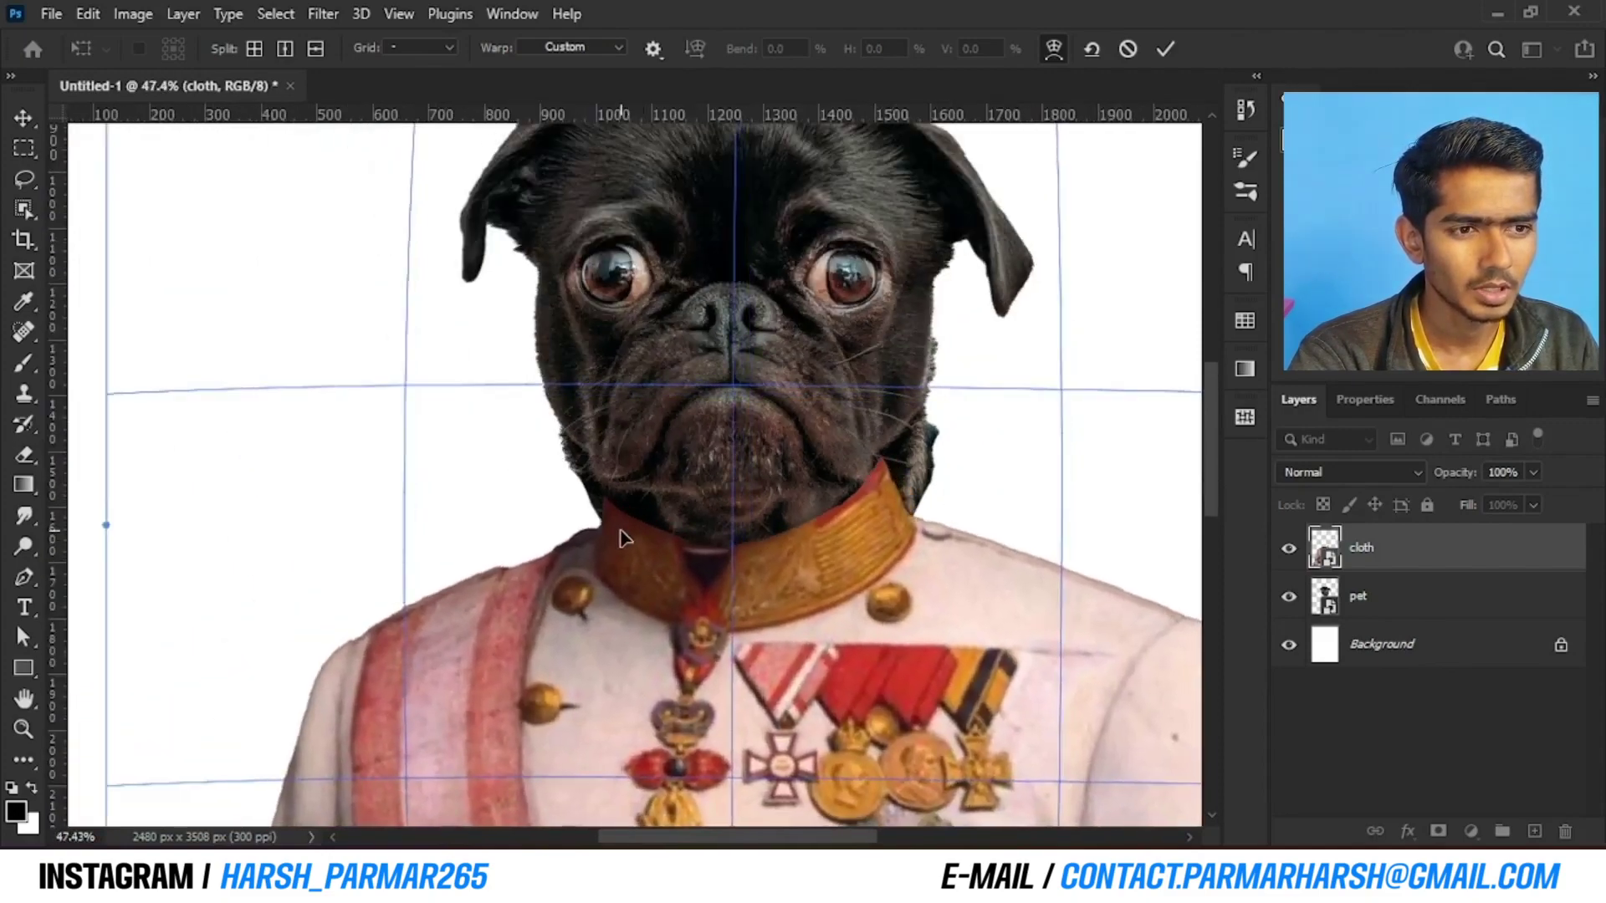
{"action": "left_click", "coordinate": [1163, 50]}
{"action": "key", "text": "b"}
{"action": "scroll", "coordinate": [665, 645], "scroll_direction": "down", "scroll_amount": 3}
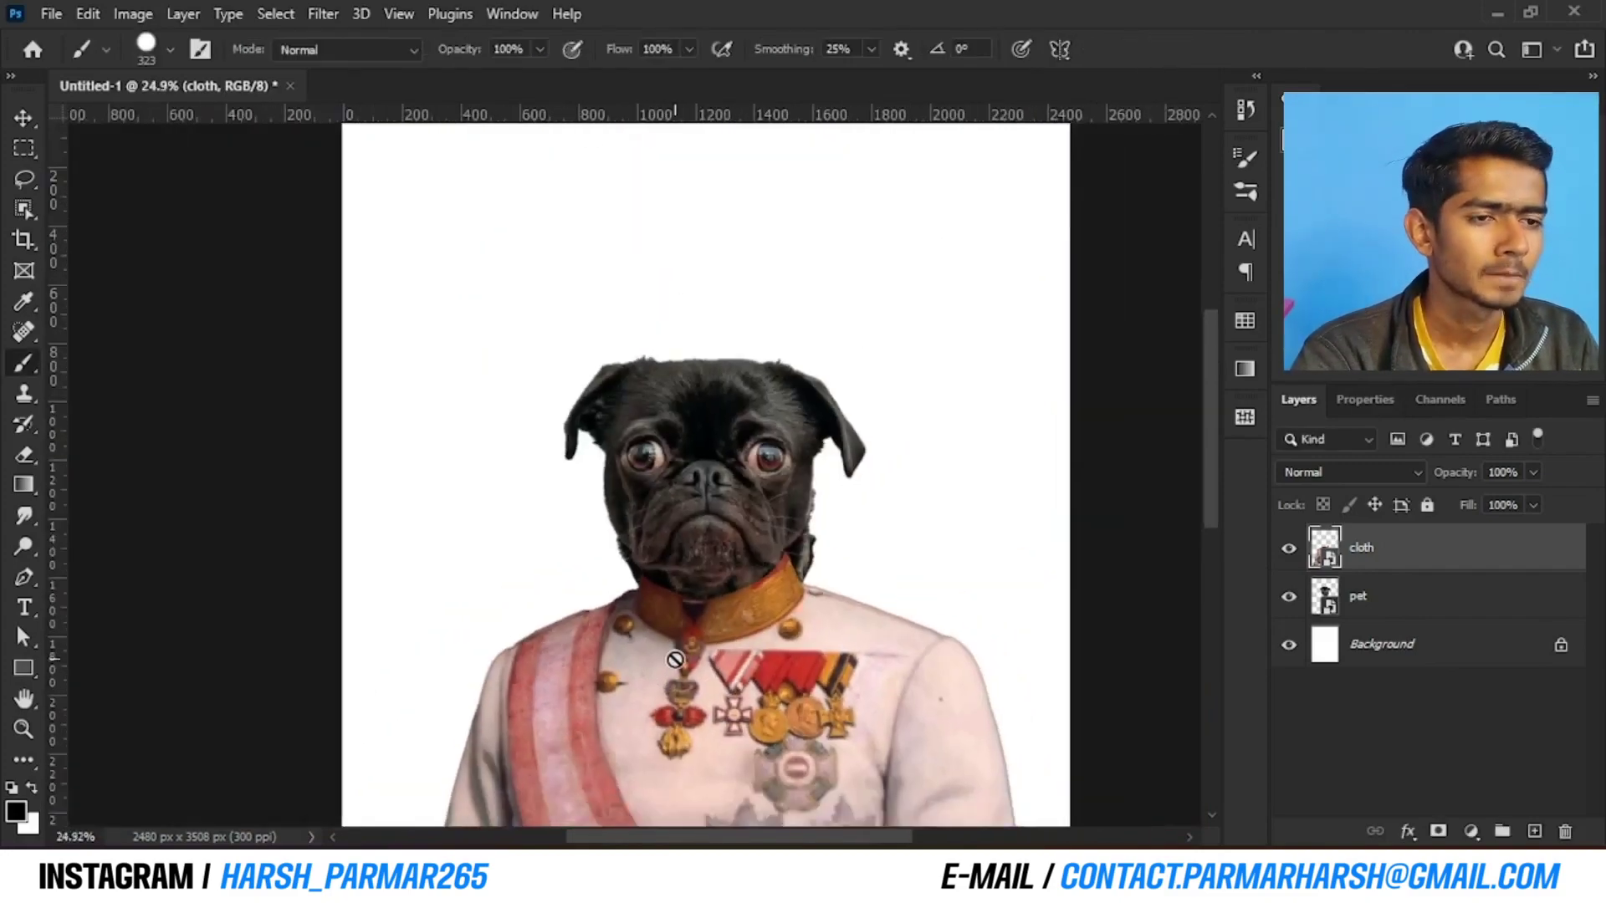
Duplicate the pet layer as 'pet copy', hide the original, and add a layer mask to the copy
{"action": "scroll", "coordinate": [675, 660], "scroll_direction": "up", "scroll_amount": 3}
{"action": "left_click", "coordinate": [1476, 602]}
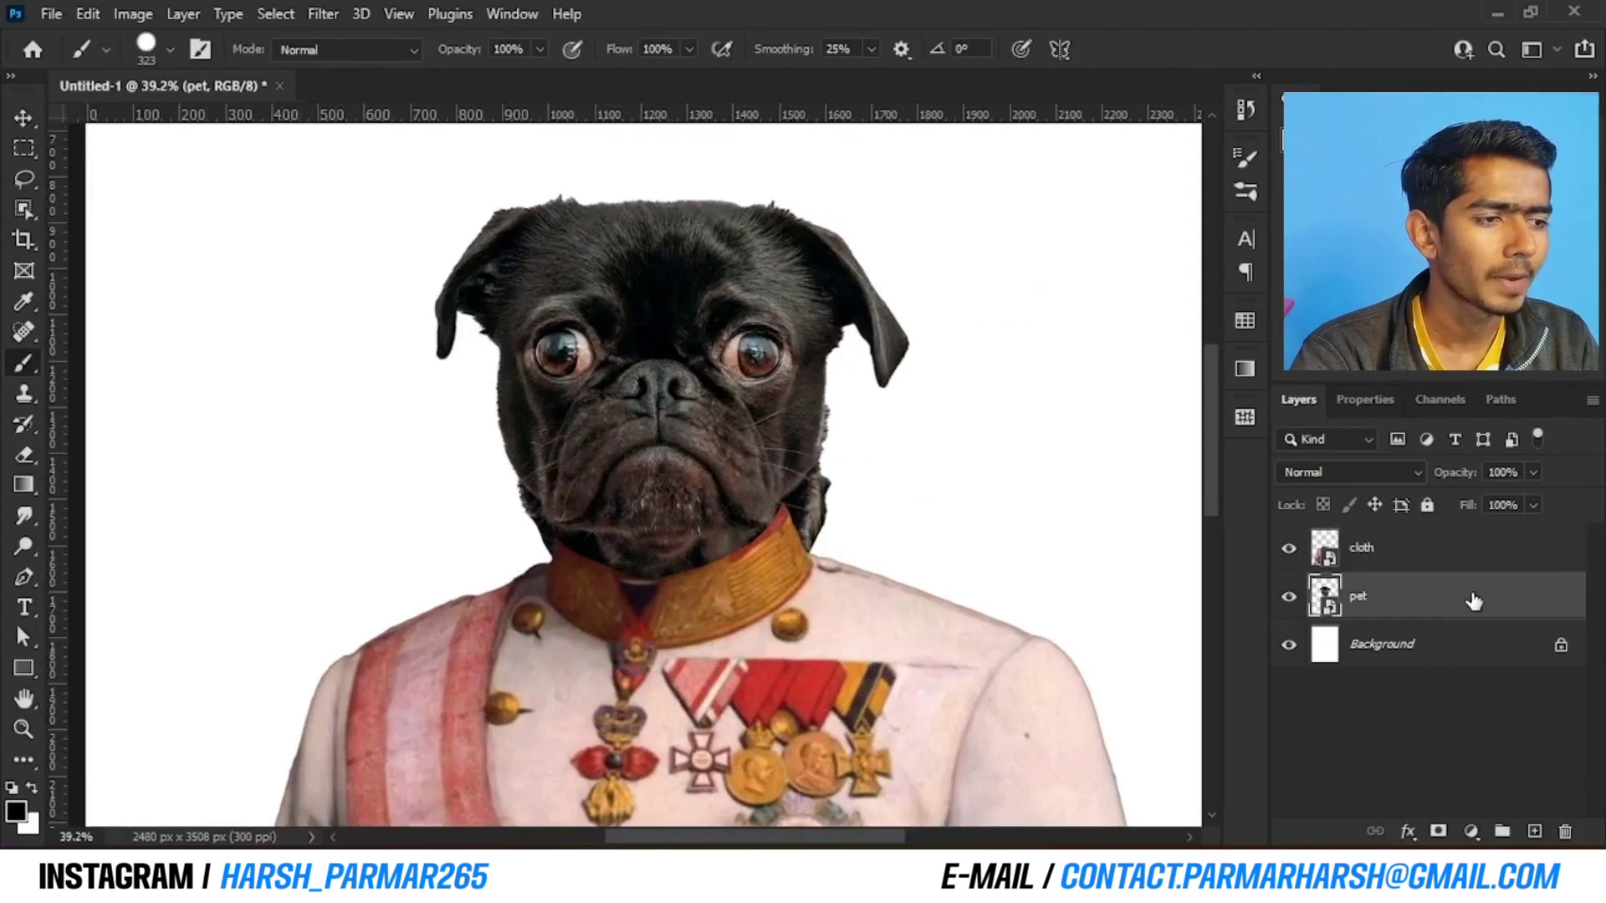
{"action": "left_click_drag", "start_coordinate": [1476, 602], "coordinate": [1534, 831]}
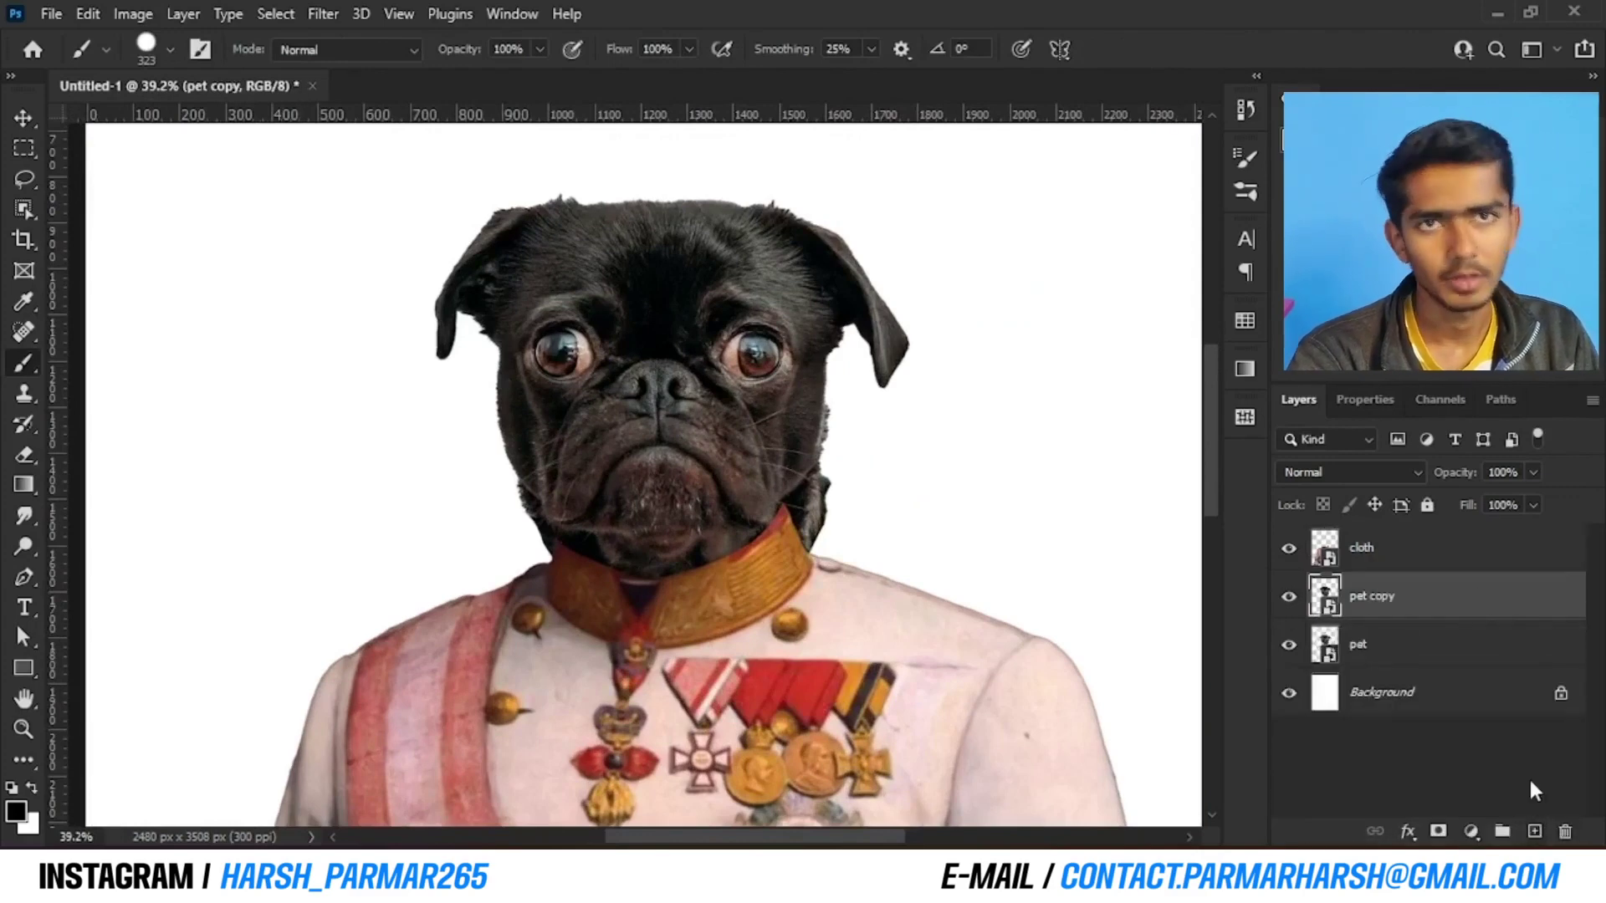
{"action": "left_click", "coordinate": [1290, 646]}
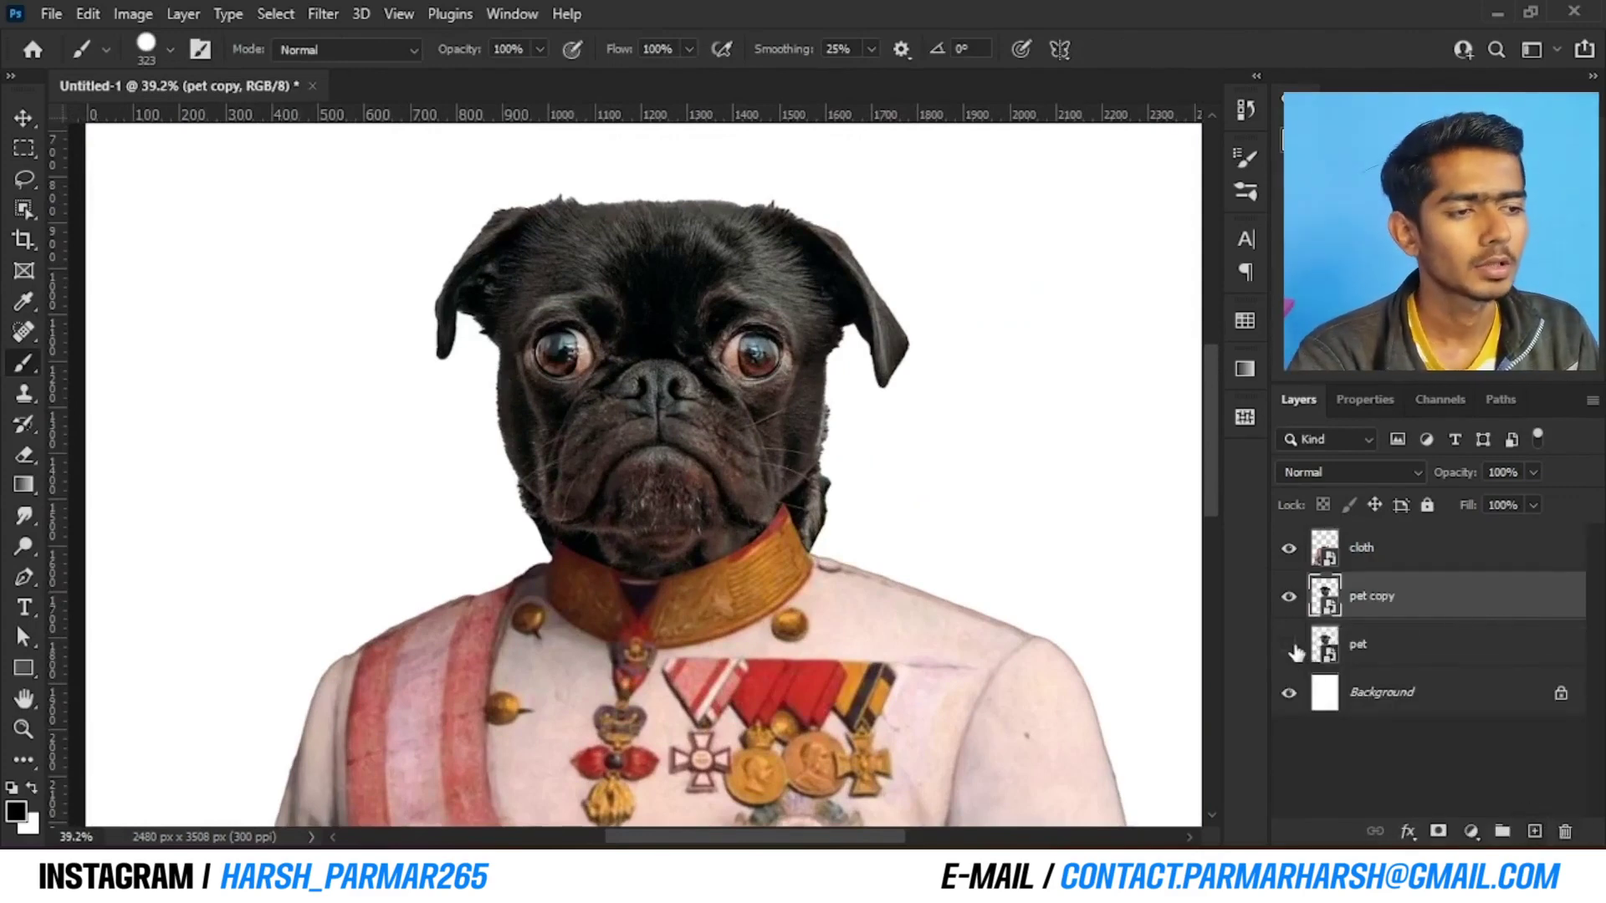
{"action": "scroll", "coordinate": [836, 585], "scroll_direction": "up", "scroll_amount": 3}
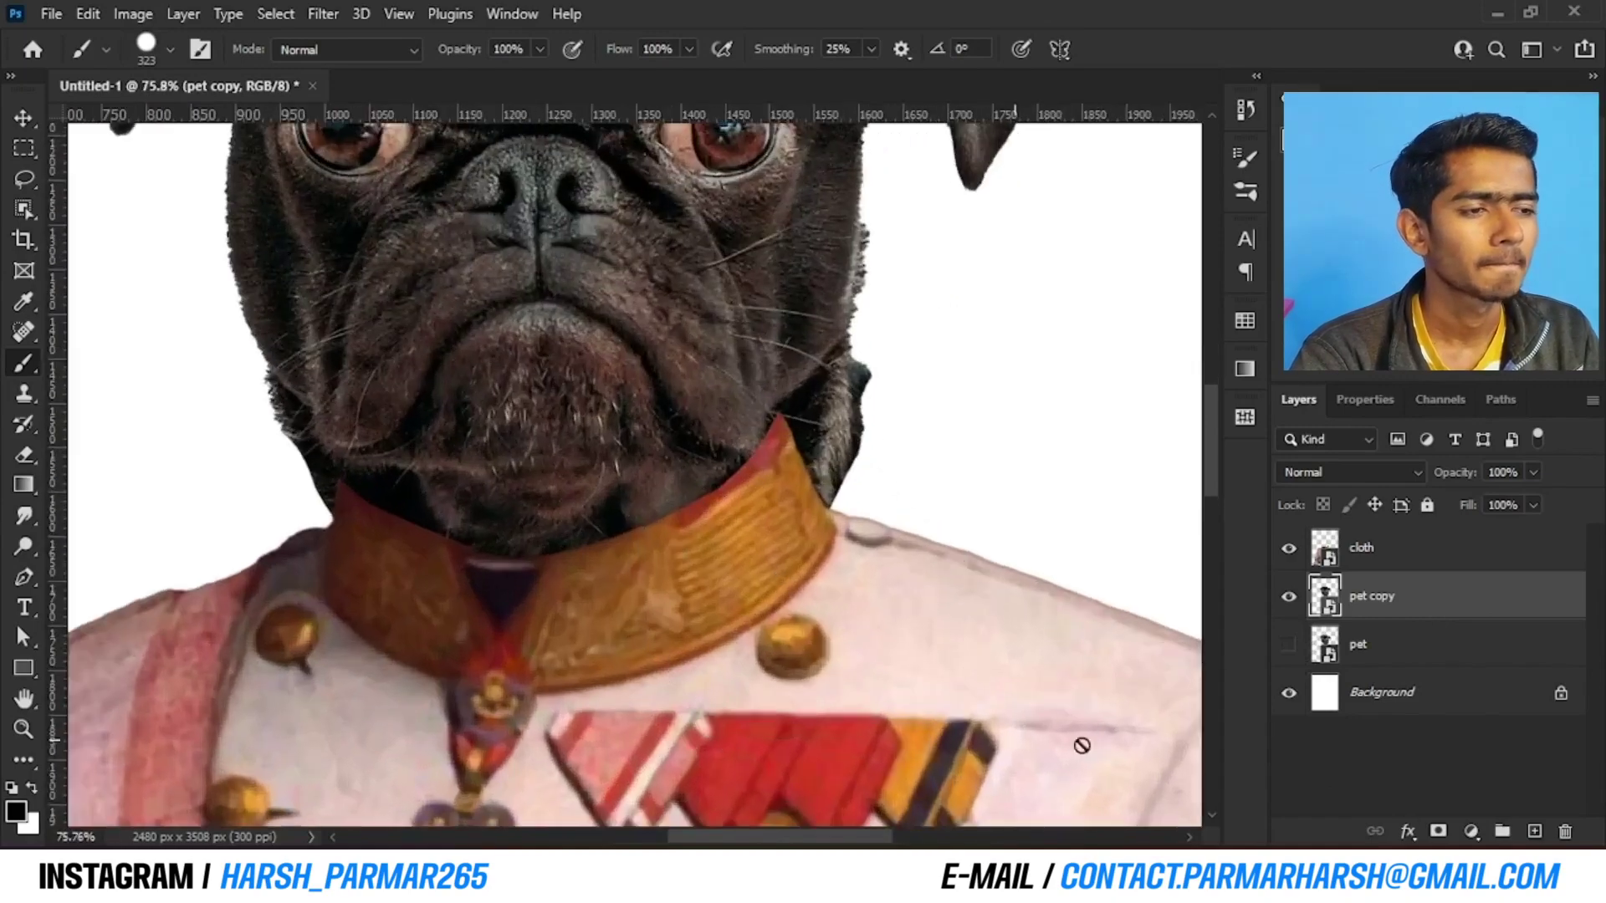
{"action": "left_click", "coordinate": [1440, 831]}
Set up a Soft Round brush with 0 hardness at about 55 px
{"action": "scroll", "coordinate": [477, 638], "scroll_direction": "up", "scroll_amount": 2}
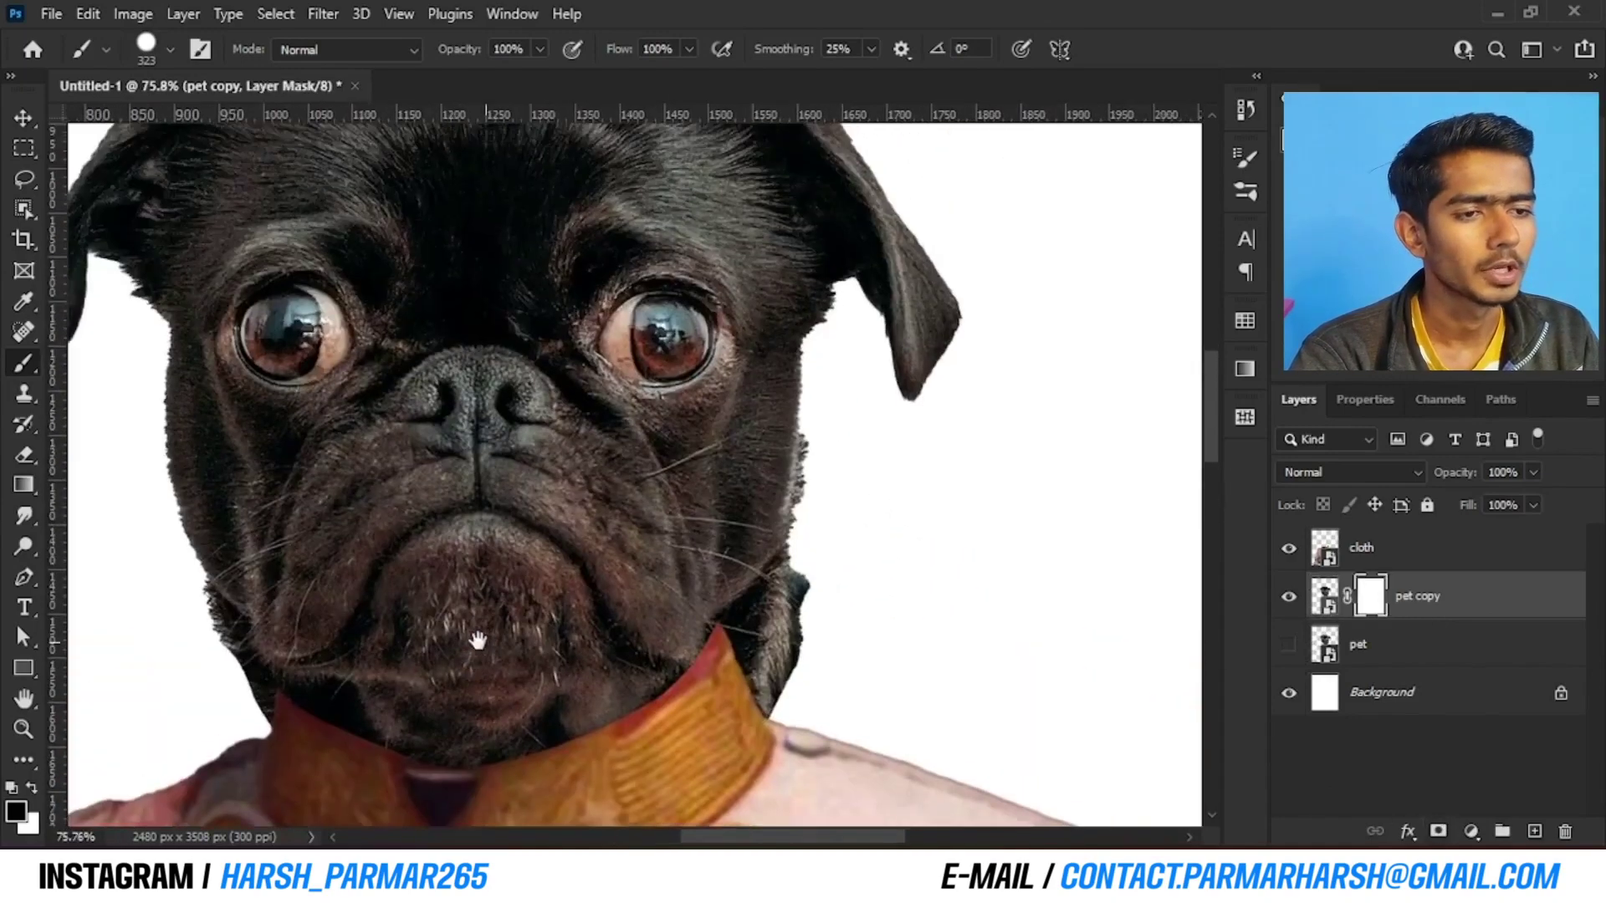
{"action": "scroll", "coordinate": [538, 555], "scroll_direction": "right", "scroll_amount": 2}
{"action": "scroll", "coordinate": [721, 538], "scroll_direction": "up", "scroll_amount": 2}
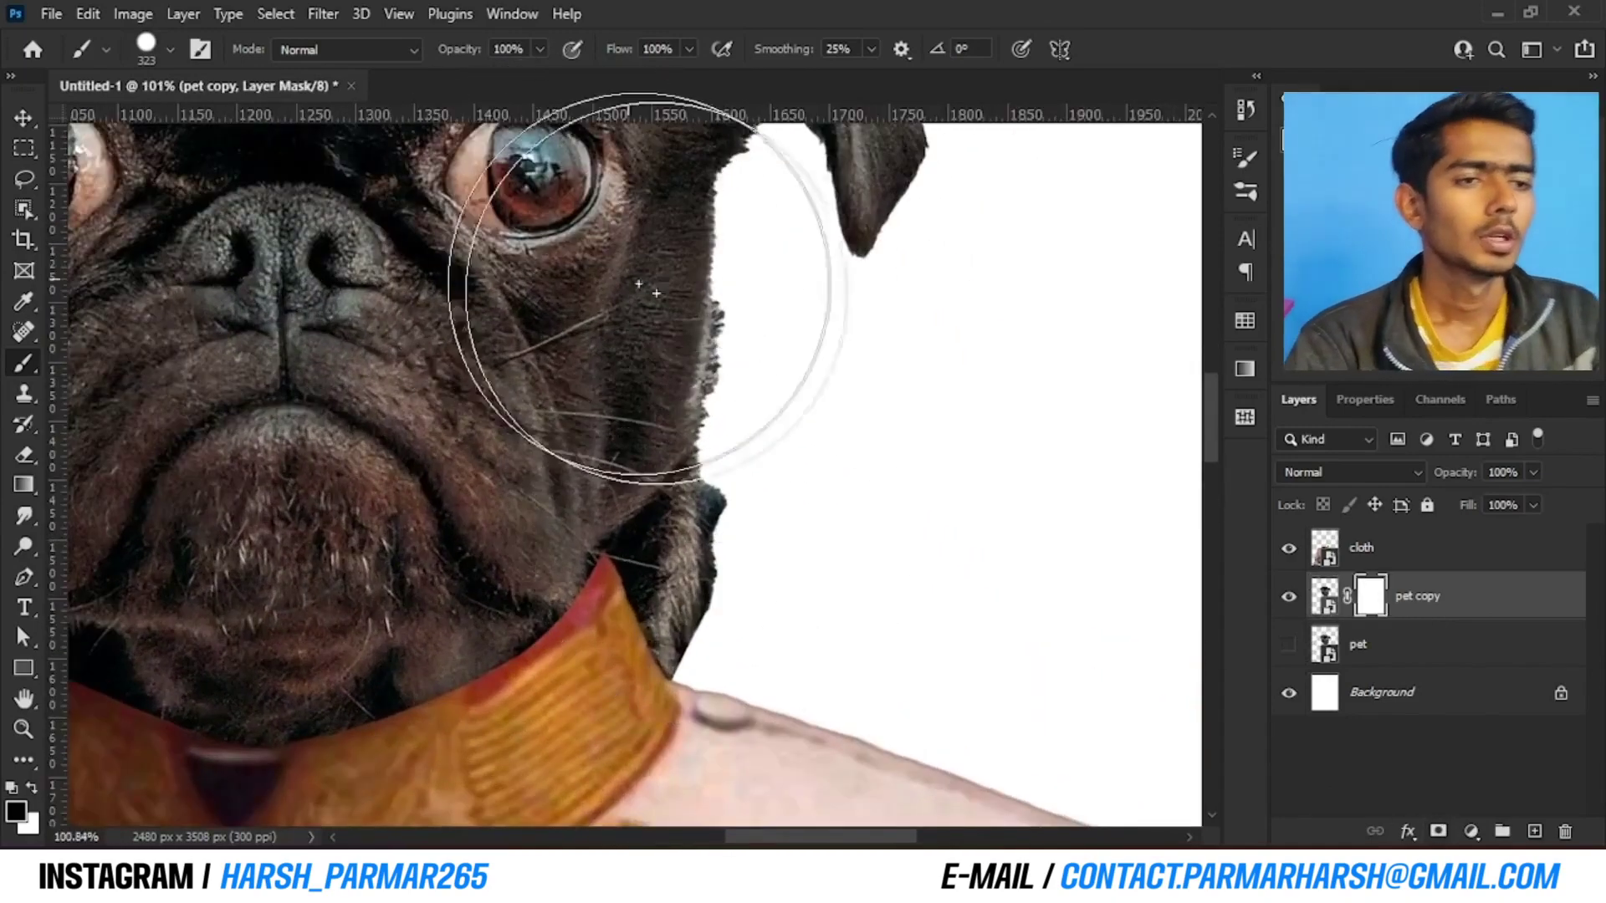
{"action": "right_click", "coordinate": [636, 310]}
{"action": "left_click", "coordinate": [852, 598]}
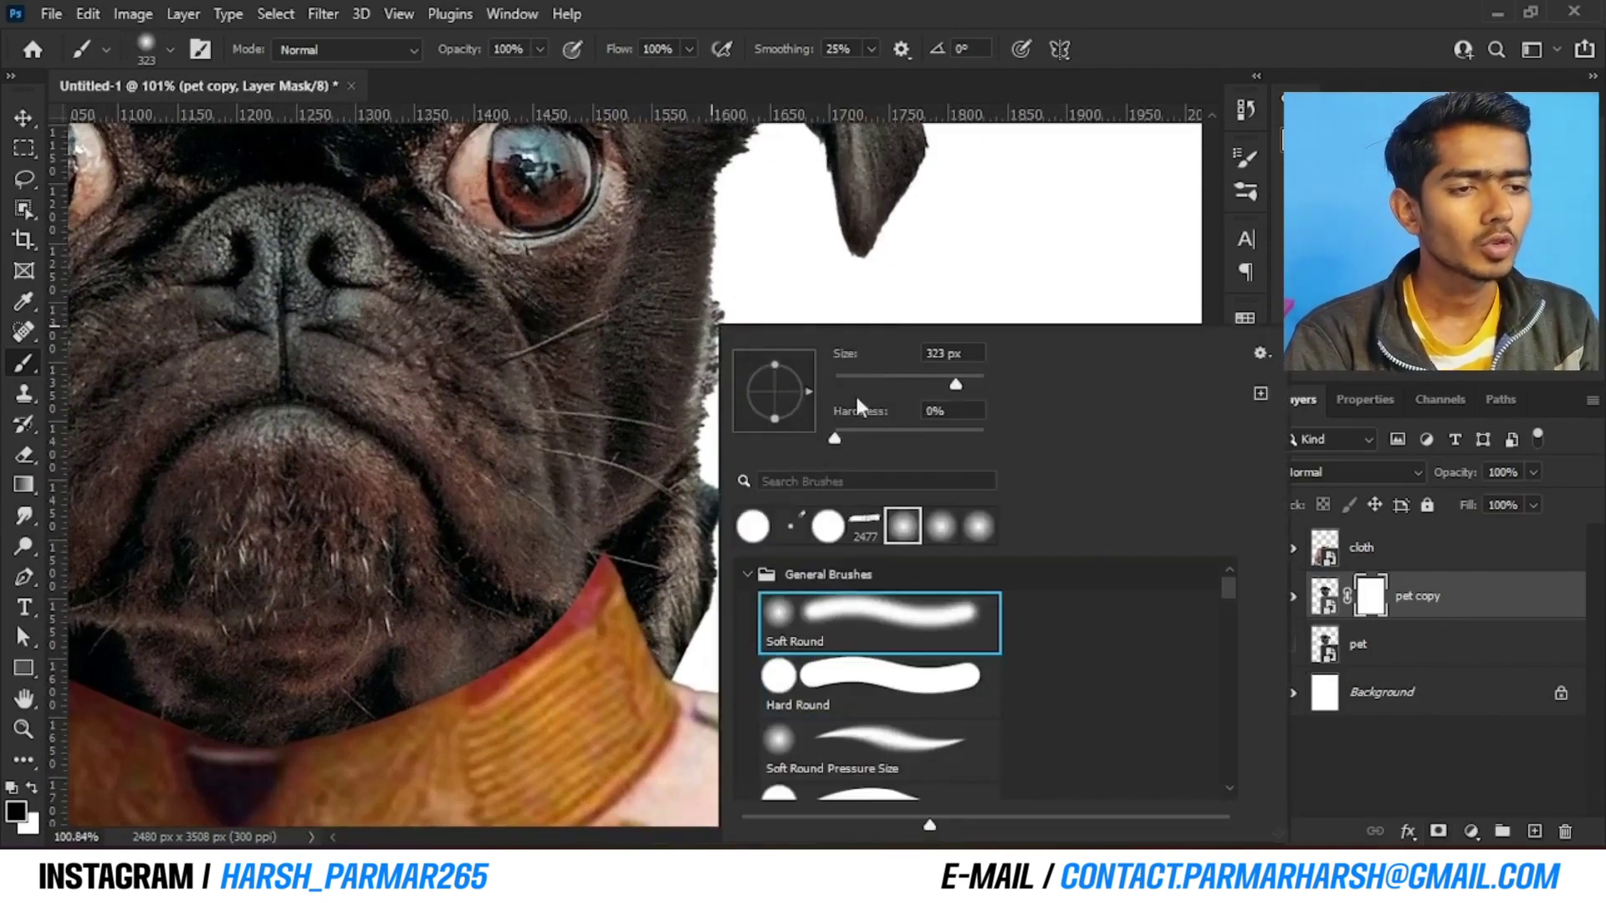
{"action": "left_click", "coordinate": [939, 432]}
{"action": "type", "text": "0"}
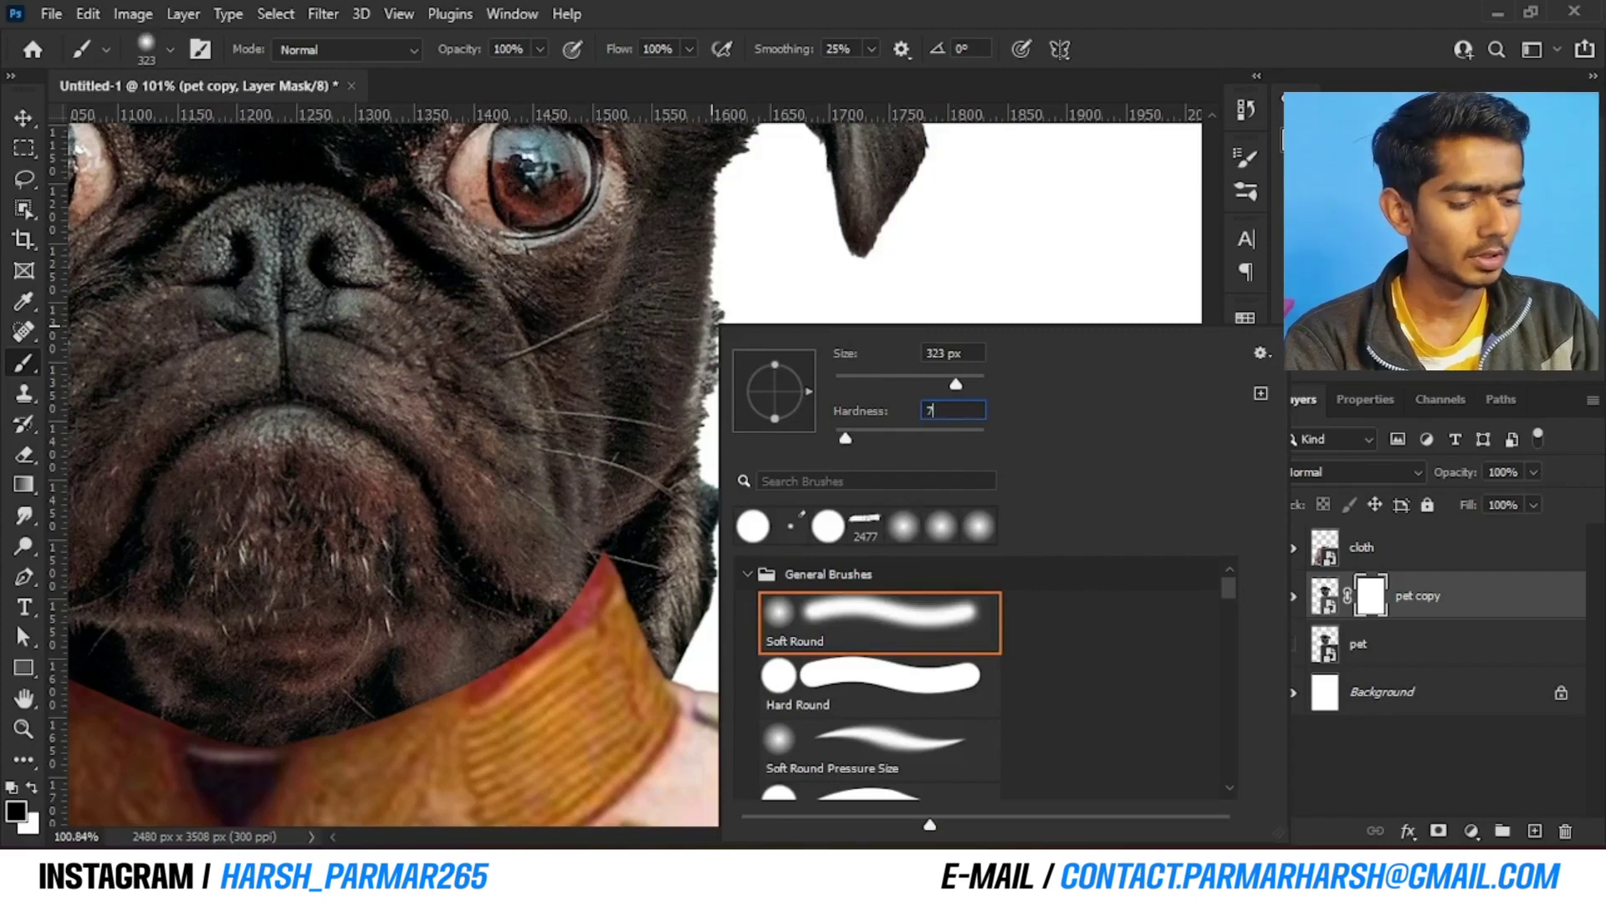
{"action": "key", "text": "Return"}
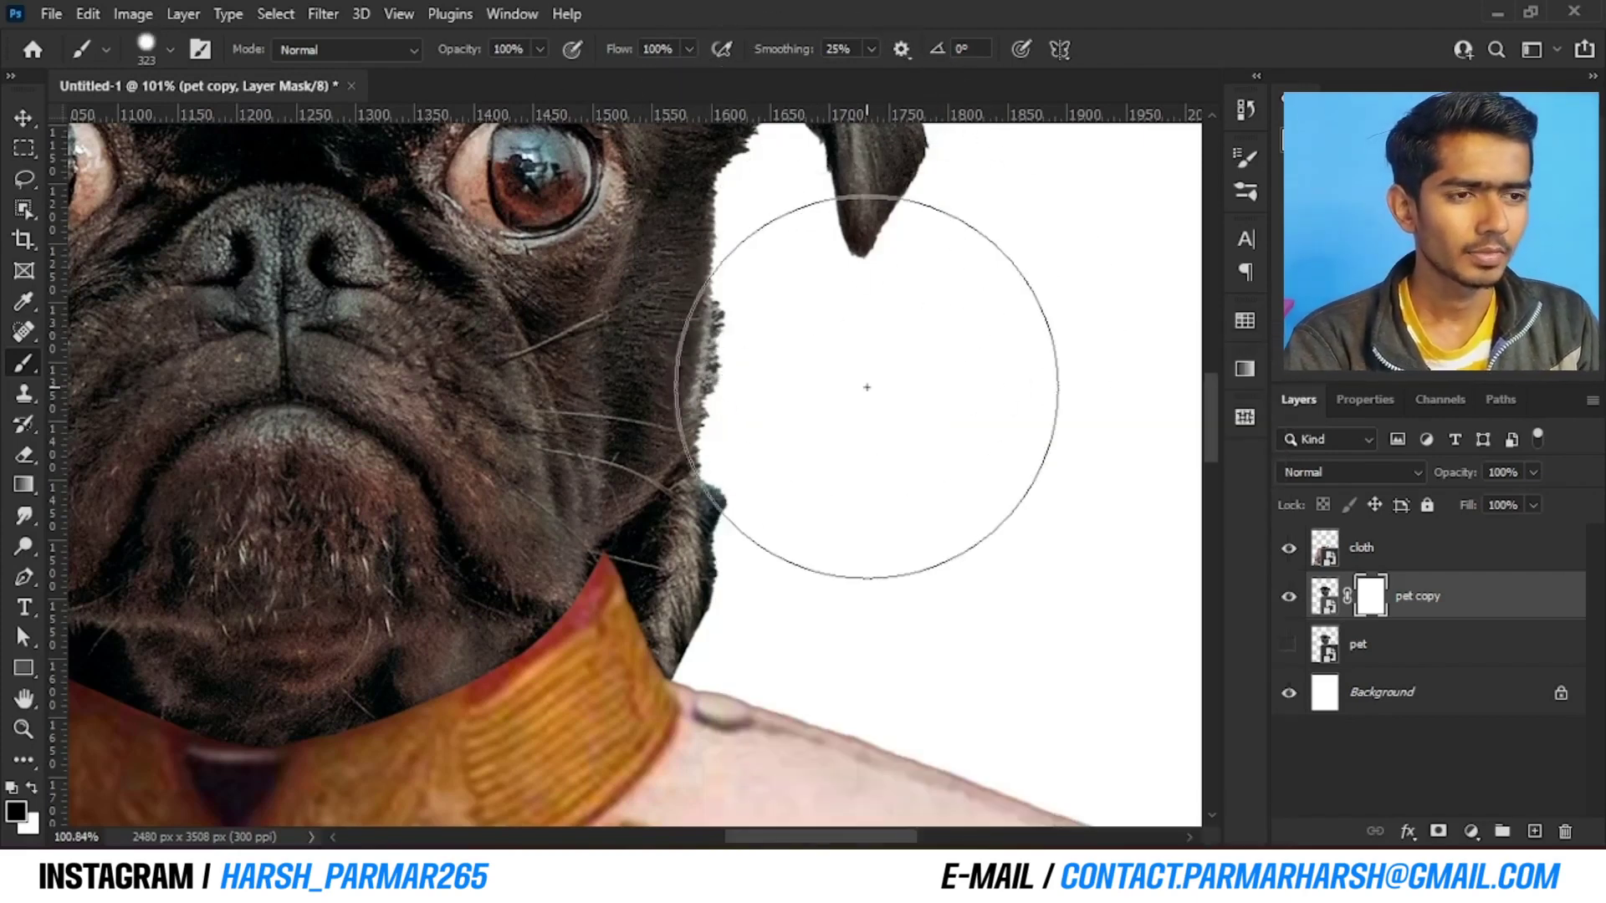
{"action": "key", "text": "bracketleft"}
{"action": "key", "text": "bracketleft"}
{"action": "key", "text": "bracketleft"}
{"action": "key", "text": "bracketleft"}
{"action": "left_click_drag", "start_coordinate": [881, 421], "coordinate": [767, 378]}
{"action": "right_click", "coordinate": [770, 358], "text": "alt"}
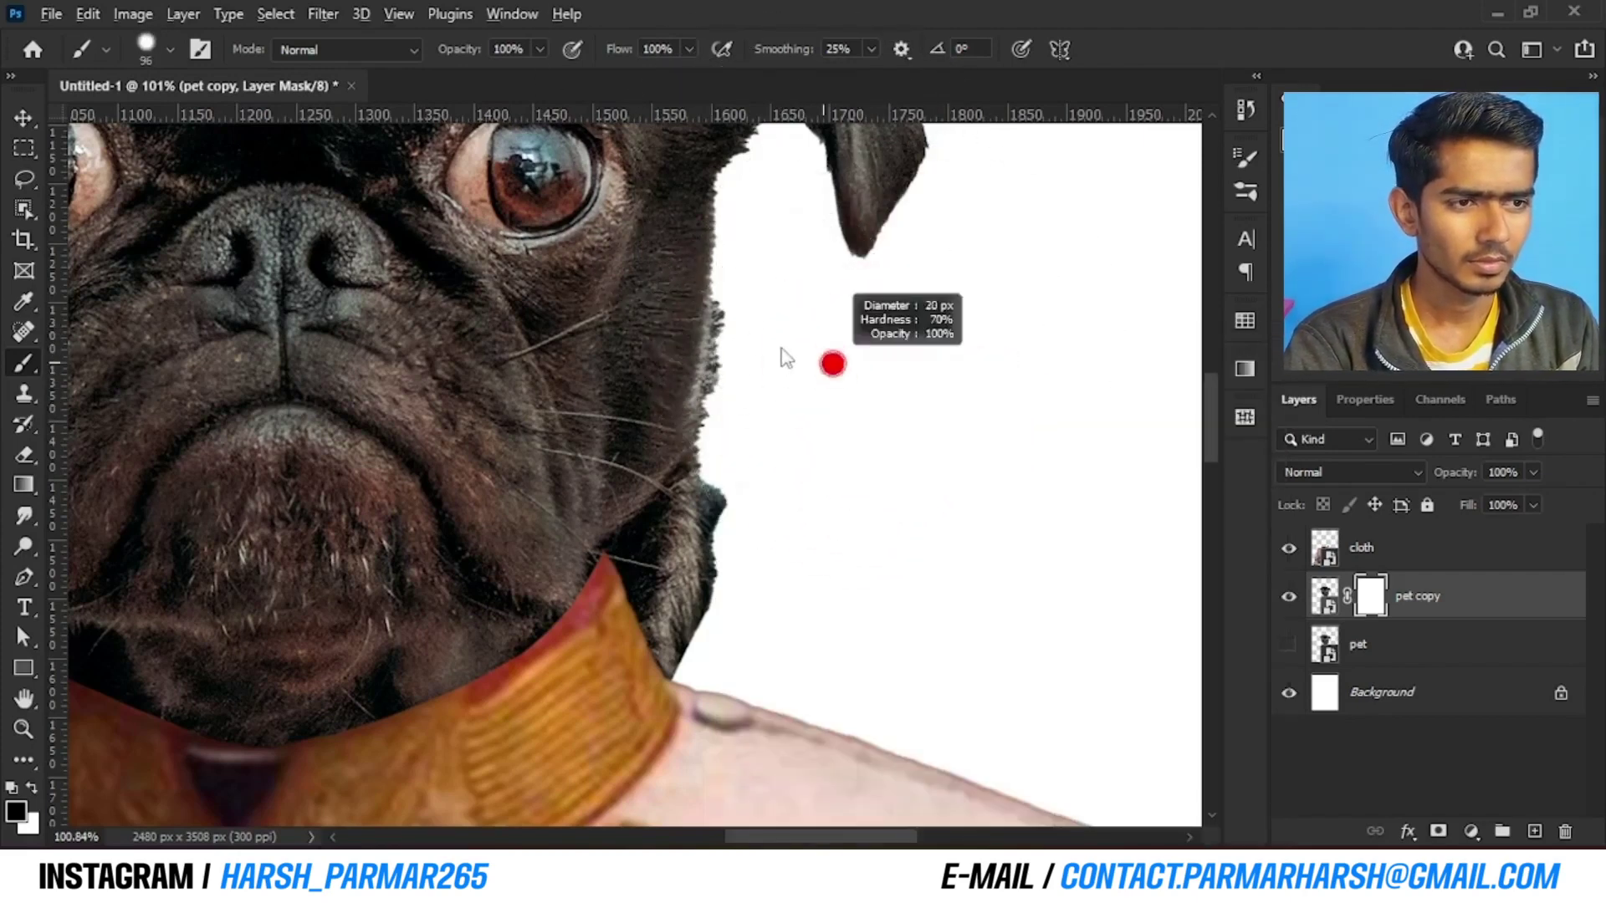
{"action": "right_click", "coordinate": [744, 325], "text": "alt"}
Mask away the grey fur fringe on the right cheek, using 10 hardness for the lower cheek
{"action": "left_click_drag", "start_coordinate": [751, 312], "coordinate": [751, 336]}
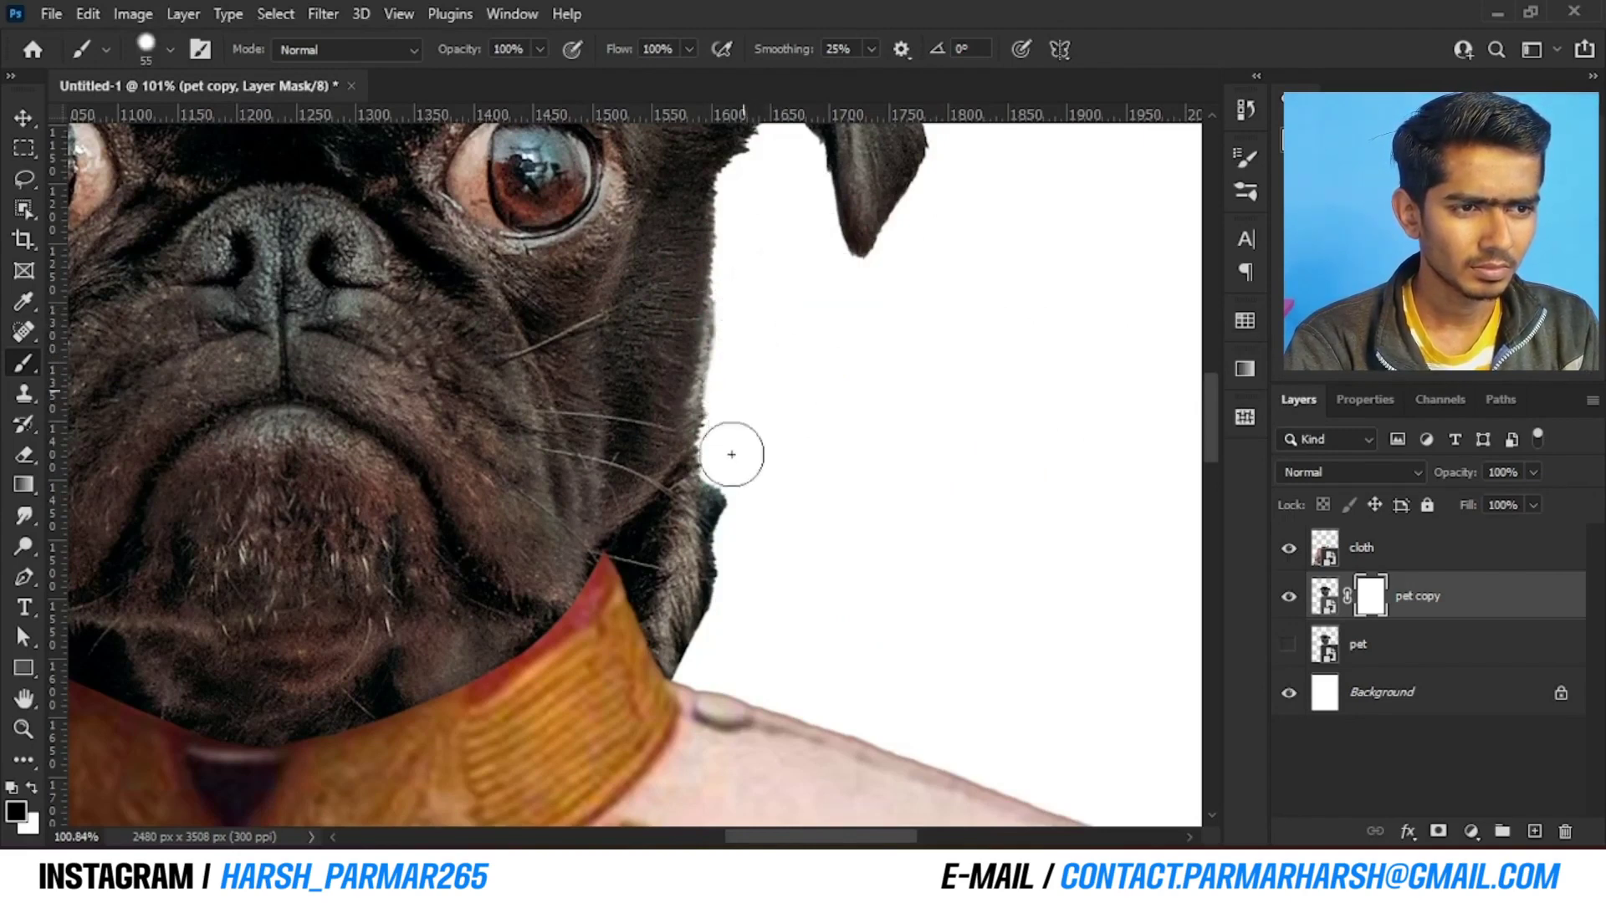
{"action": "right_click", "coordinate": [830, 368]}
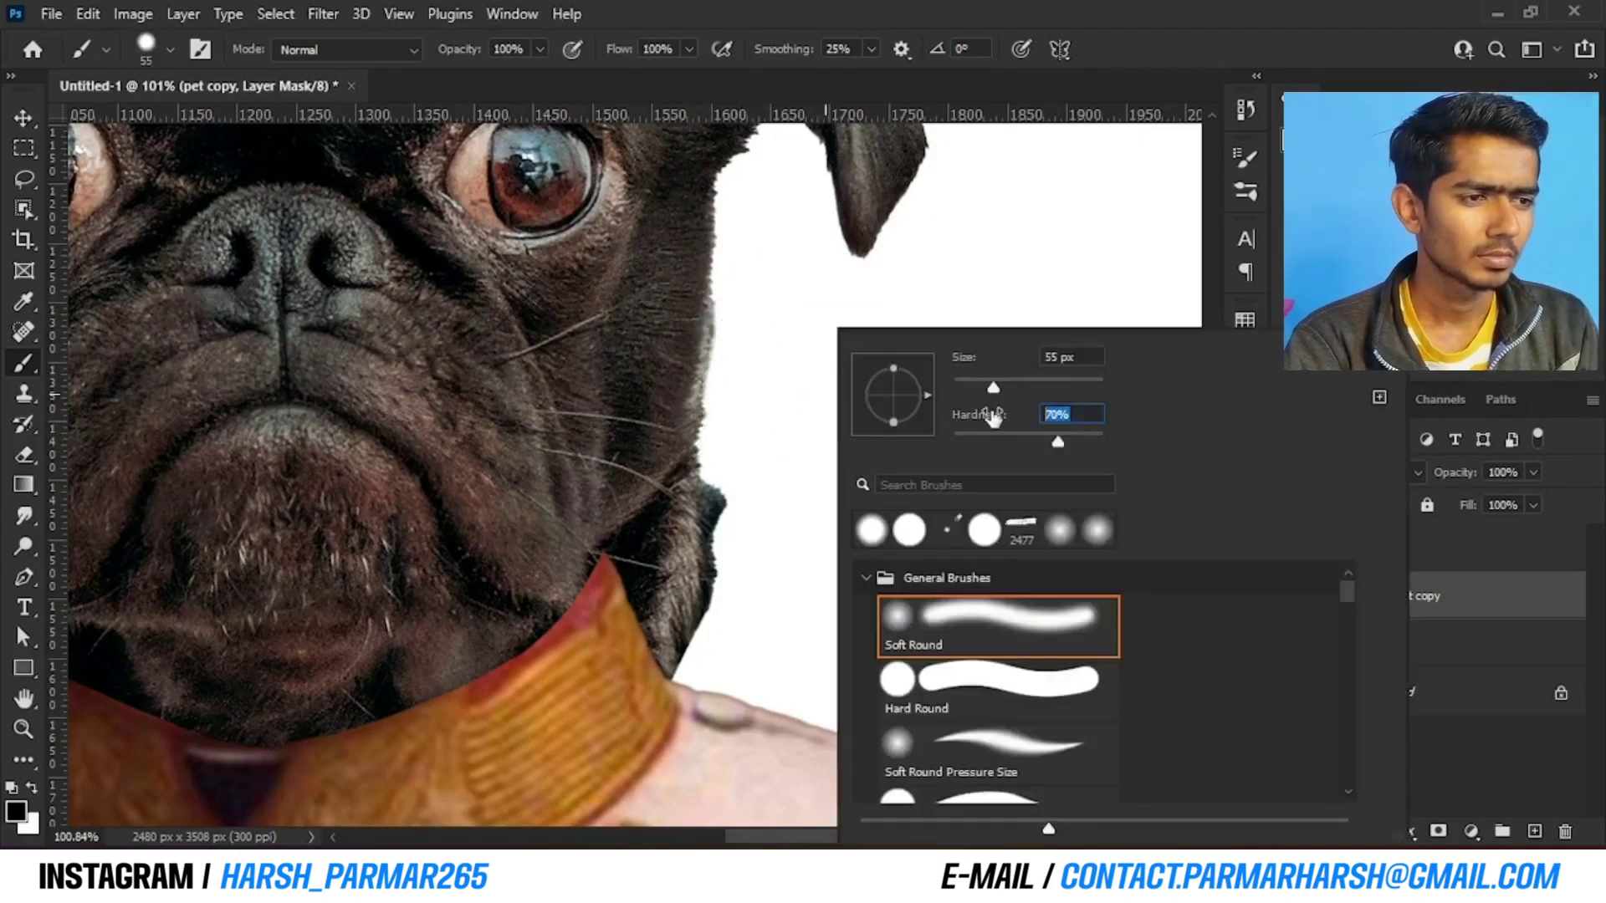
{"action": "type", "text": "10"}
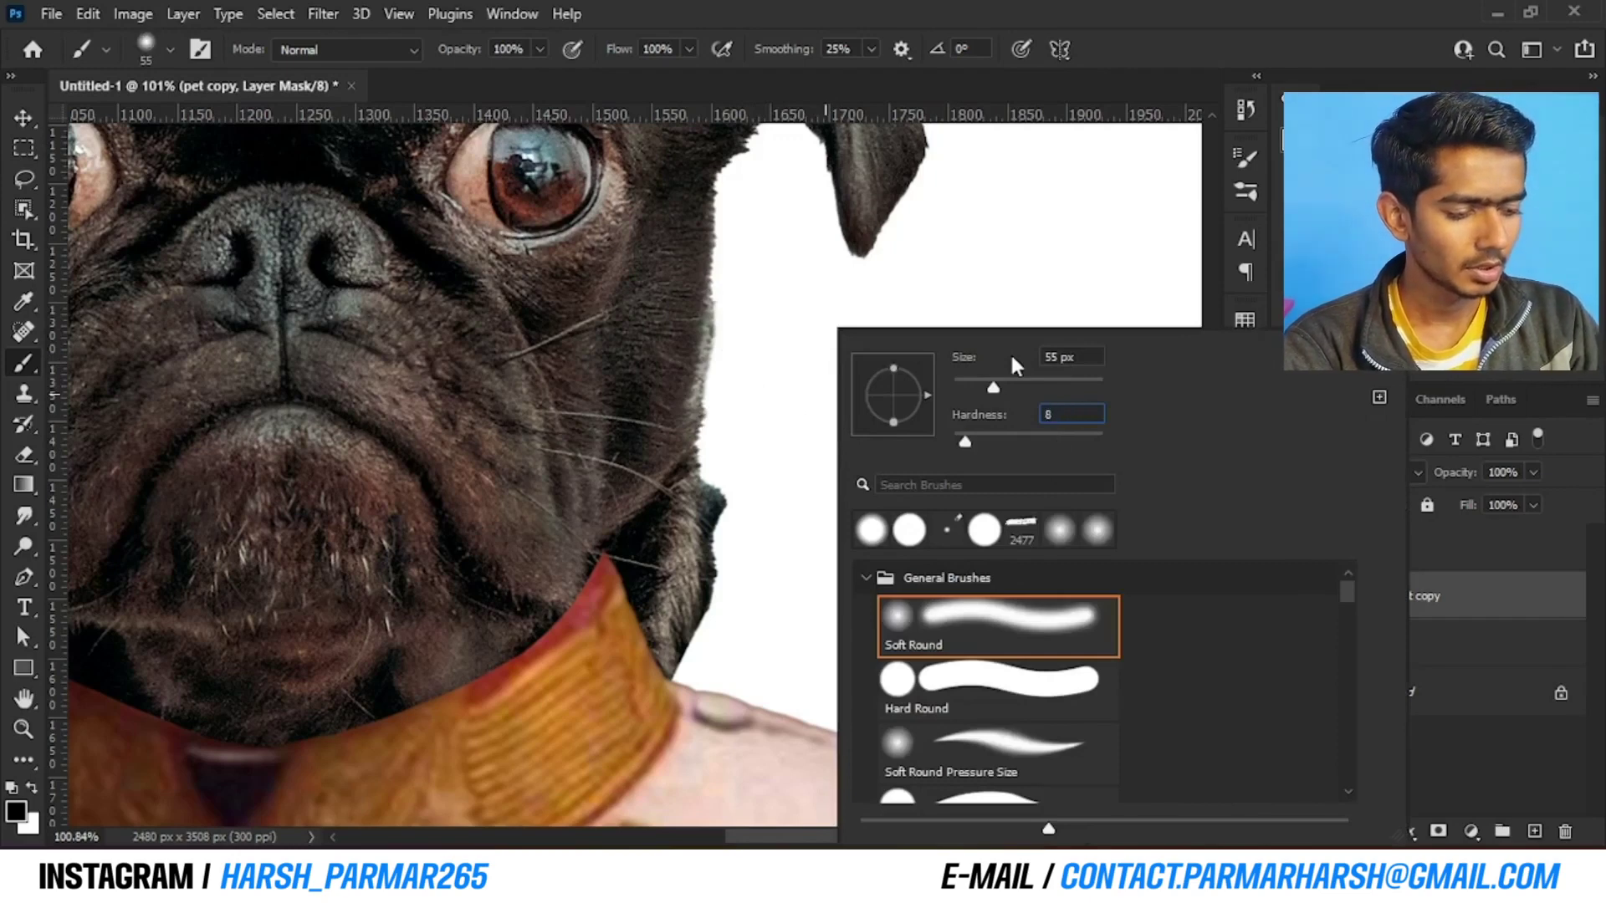
{"action": "key", "text": "Return"}
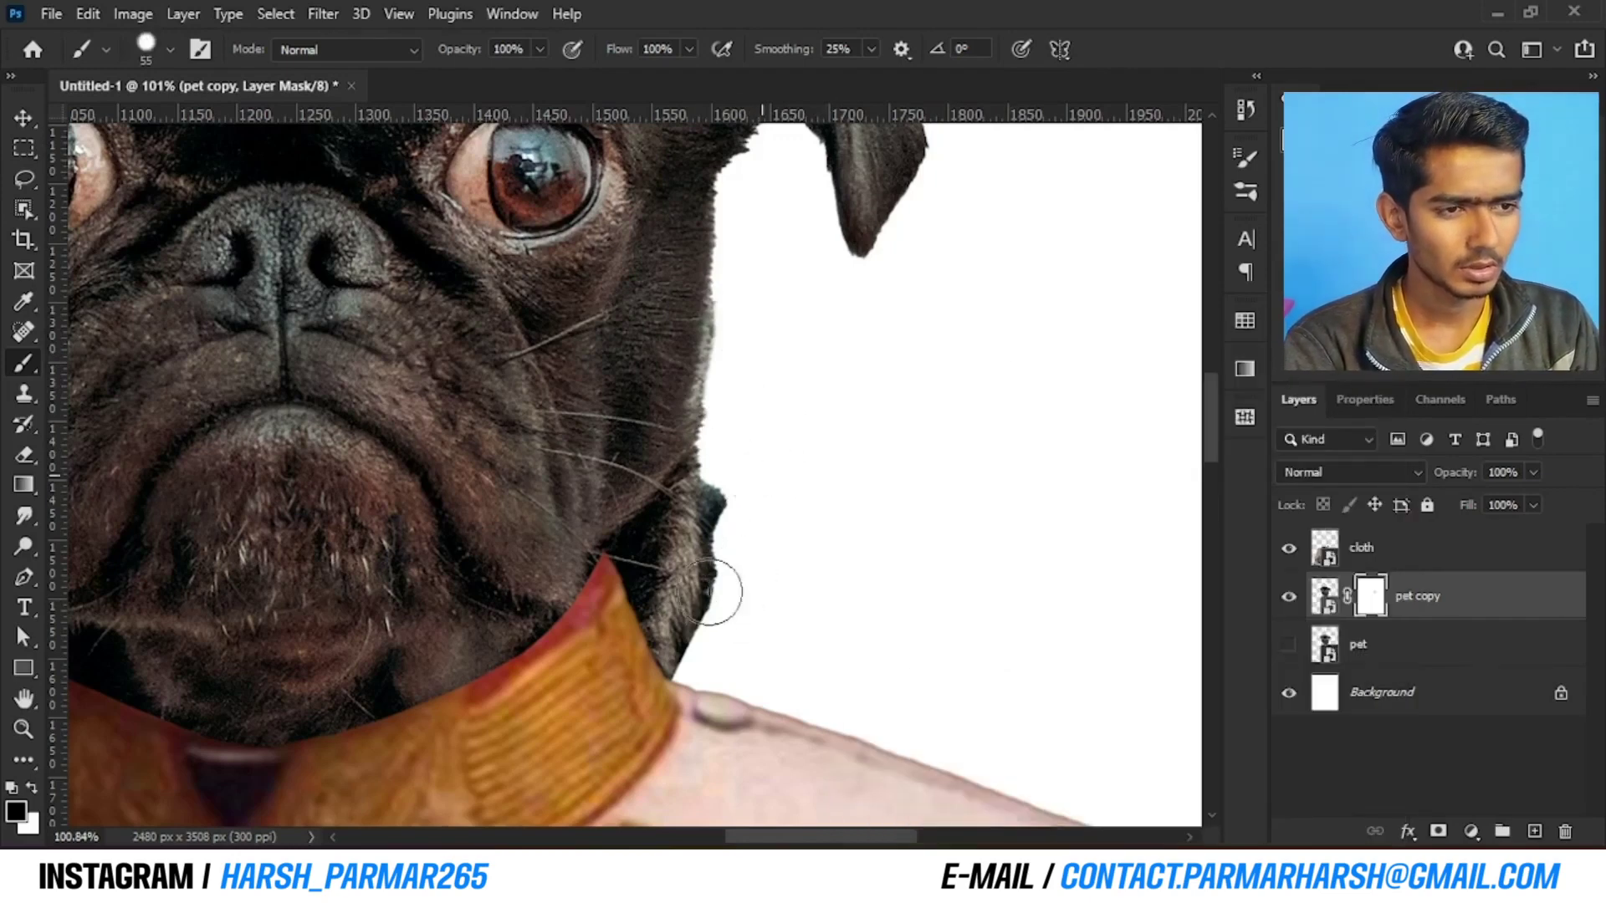
{"action": "mouse_move", "coordinate": [706, 585]}
{"action": "left_mouse_down"}
{"action": "mouse_move", "coordinate": [749, 428]}
{"action": "mouse_move", "coordinate": [681, 545]}
{"action": "mouse_move", "coordinate": [689, 630]}
{"action": "mouse_move", "coordinate": [672, 572]}
{"action": "mouse_move", "coordinate": [692, 535]}
{"action": "mouse_move", "coordinate": [636, 624]}
{"action": "mouse_move", "coordinate": [648, 677]}
{"action": "mouse_move", "coordinate": [619, 594]}
{"action": "mouse_move", "coordinate": [634, 574]}
{"action": "left_mouse_up"}
{"action": "key", "text": "space"}
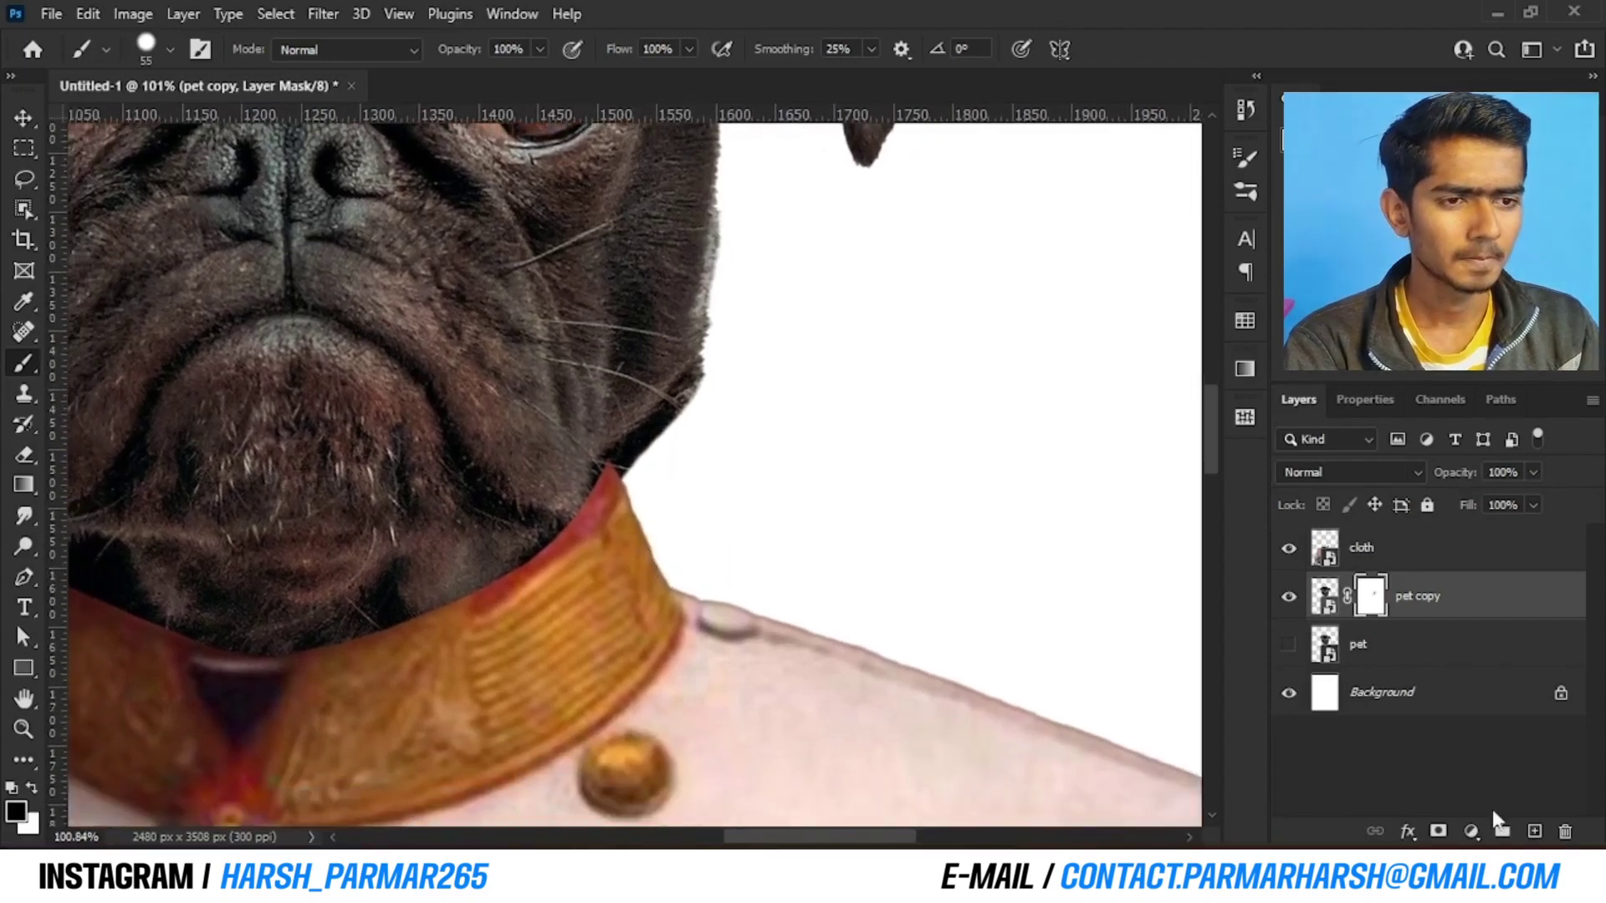
With a 24 px brush, mask the fur bump on the cheek edge and stray fur down the jaw
{"action": "scroll", "coordinate": [724, 592], "scroll_direction": "down", "scroll_amount": 3}
{"action": "scroll", "coordinate": [742, 596], "scroll_direction": "down", "scroll_amount": 2}
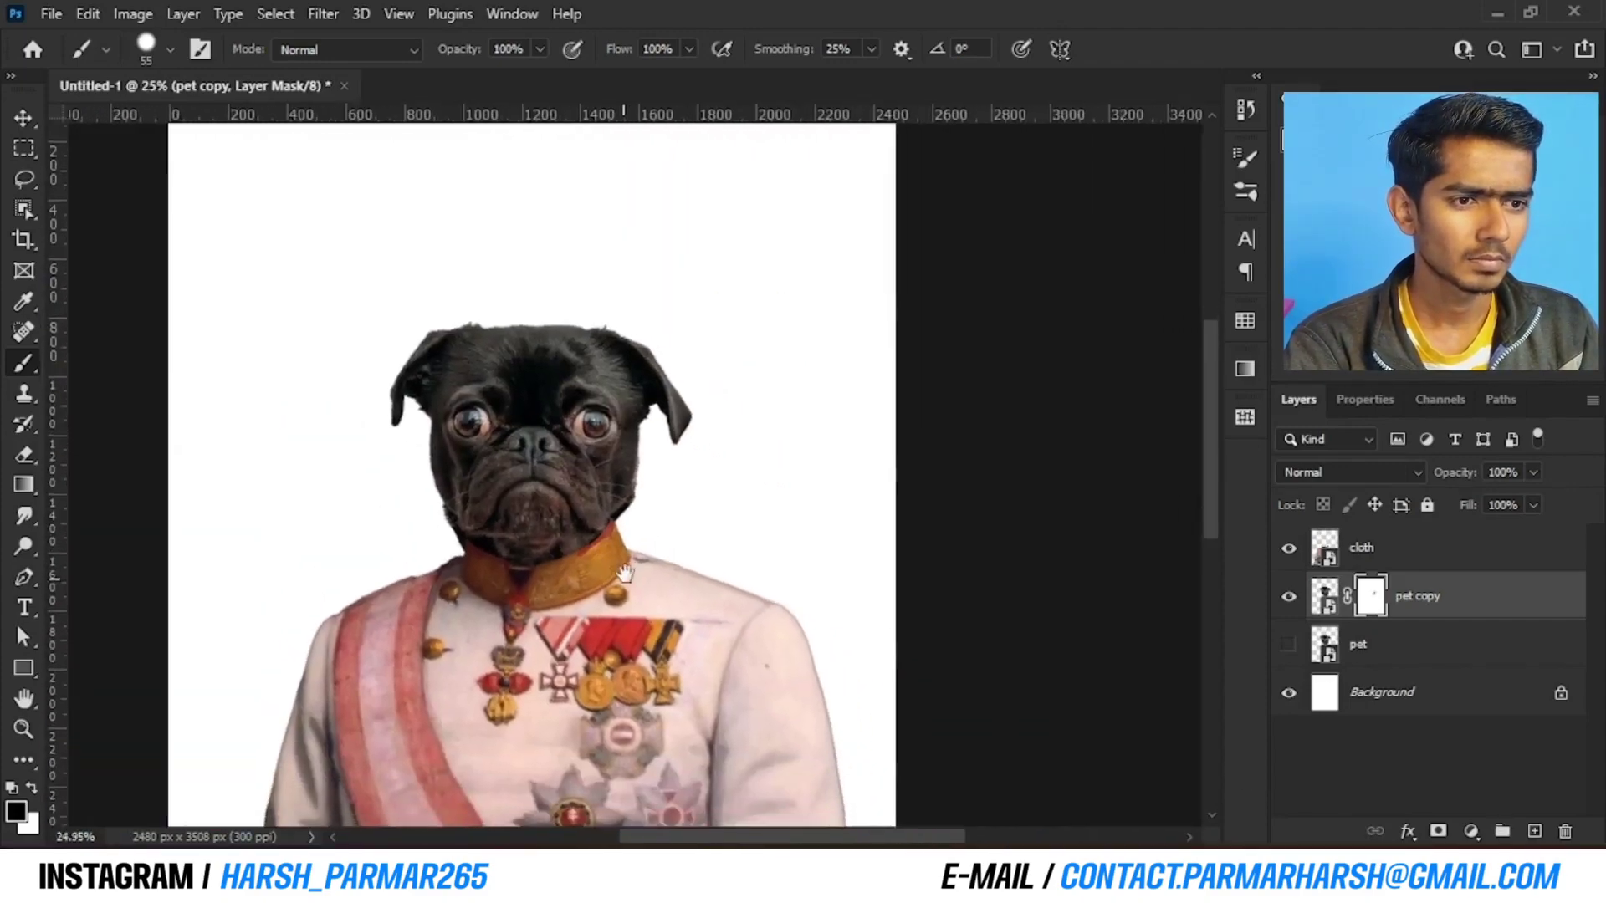
{"action": "scroll", "coordinate": [619, 569], "scroll_direction": "up", "scroll_amount": 2}
{"action": "scroll", "coordinate": [617, 566], "scroll_direction": "up", "scroll_amount": 1}
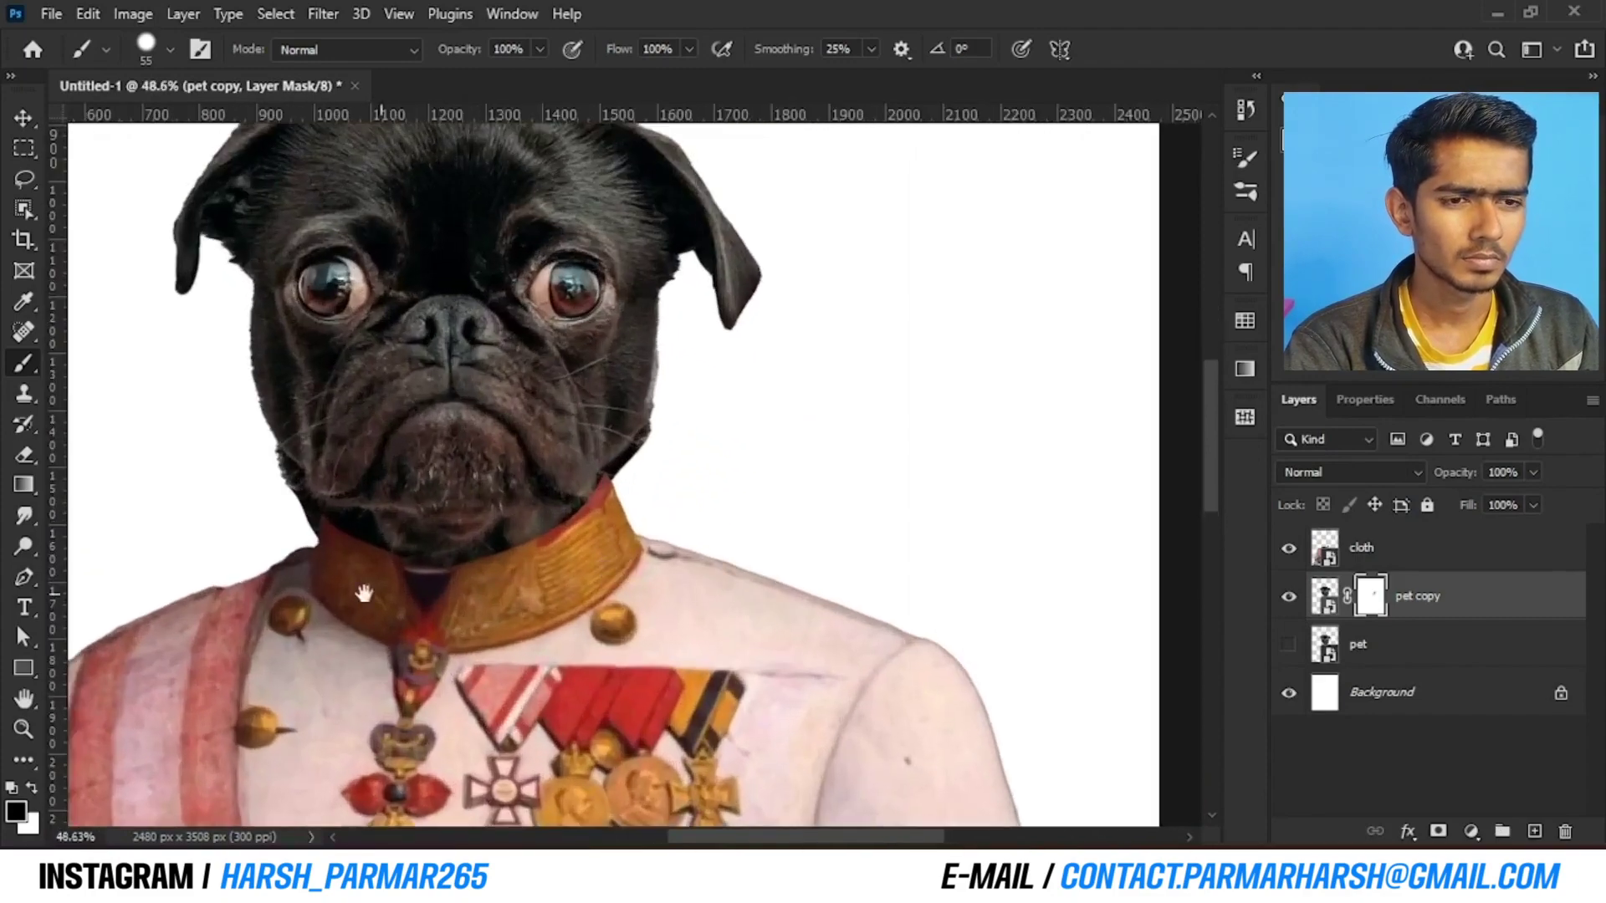
{"action": "left_click_drag", "start_coordinate": [364, 594], "coordinate": [402, 616]}
{"action": "scroll", "coordinate": [358, 544], "scroll_direction": "up", "scroll_amount": 4}
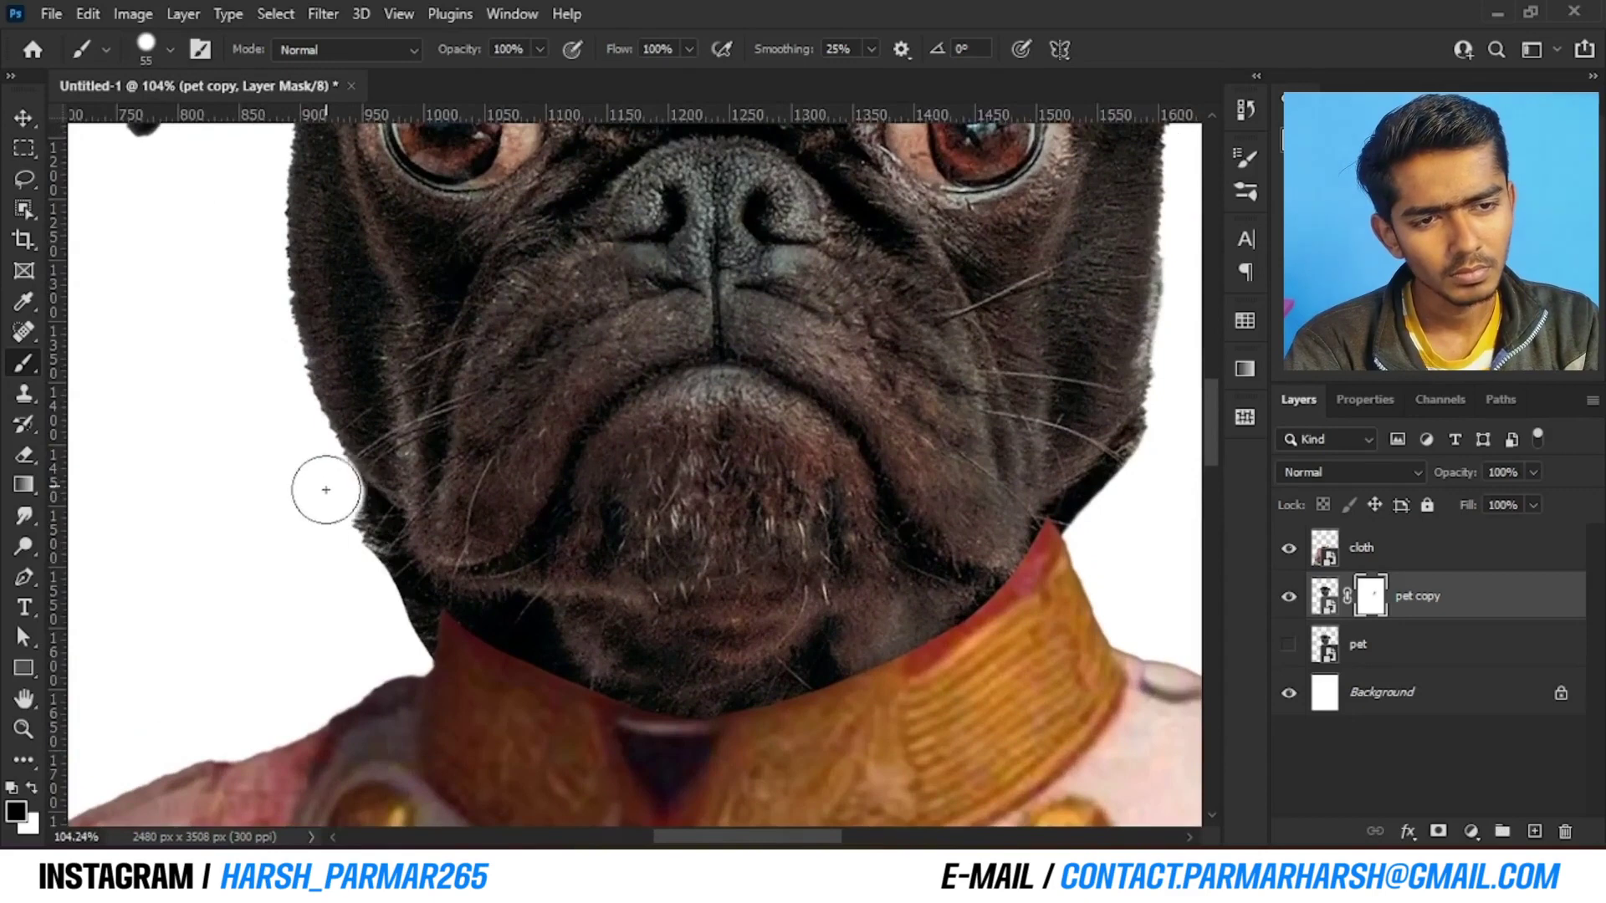
{"action": "left_click_drag", "start_coordinate": [325, 490], "coordinate": [319, 474]}
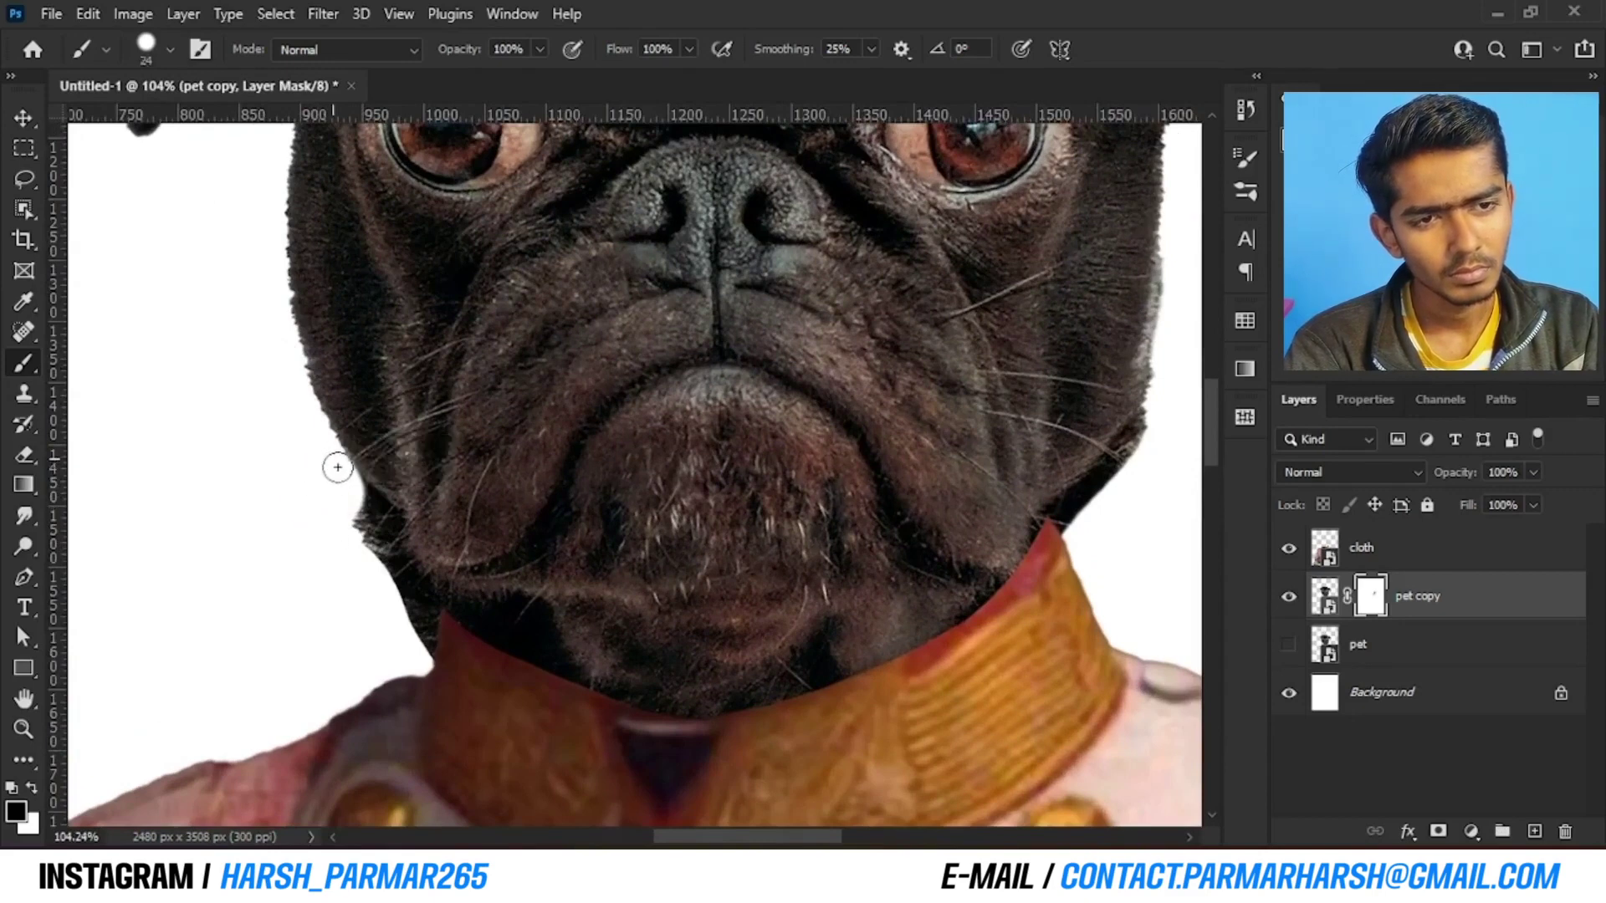
{"action": "left_click_drag", "start_coordinate": [365, 503], "coordinate": [377, 552]}
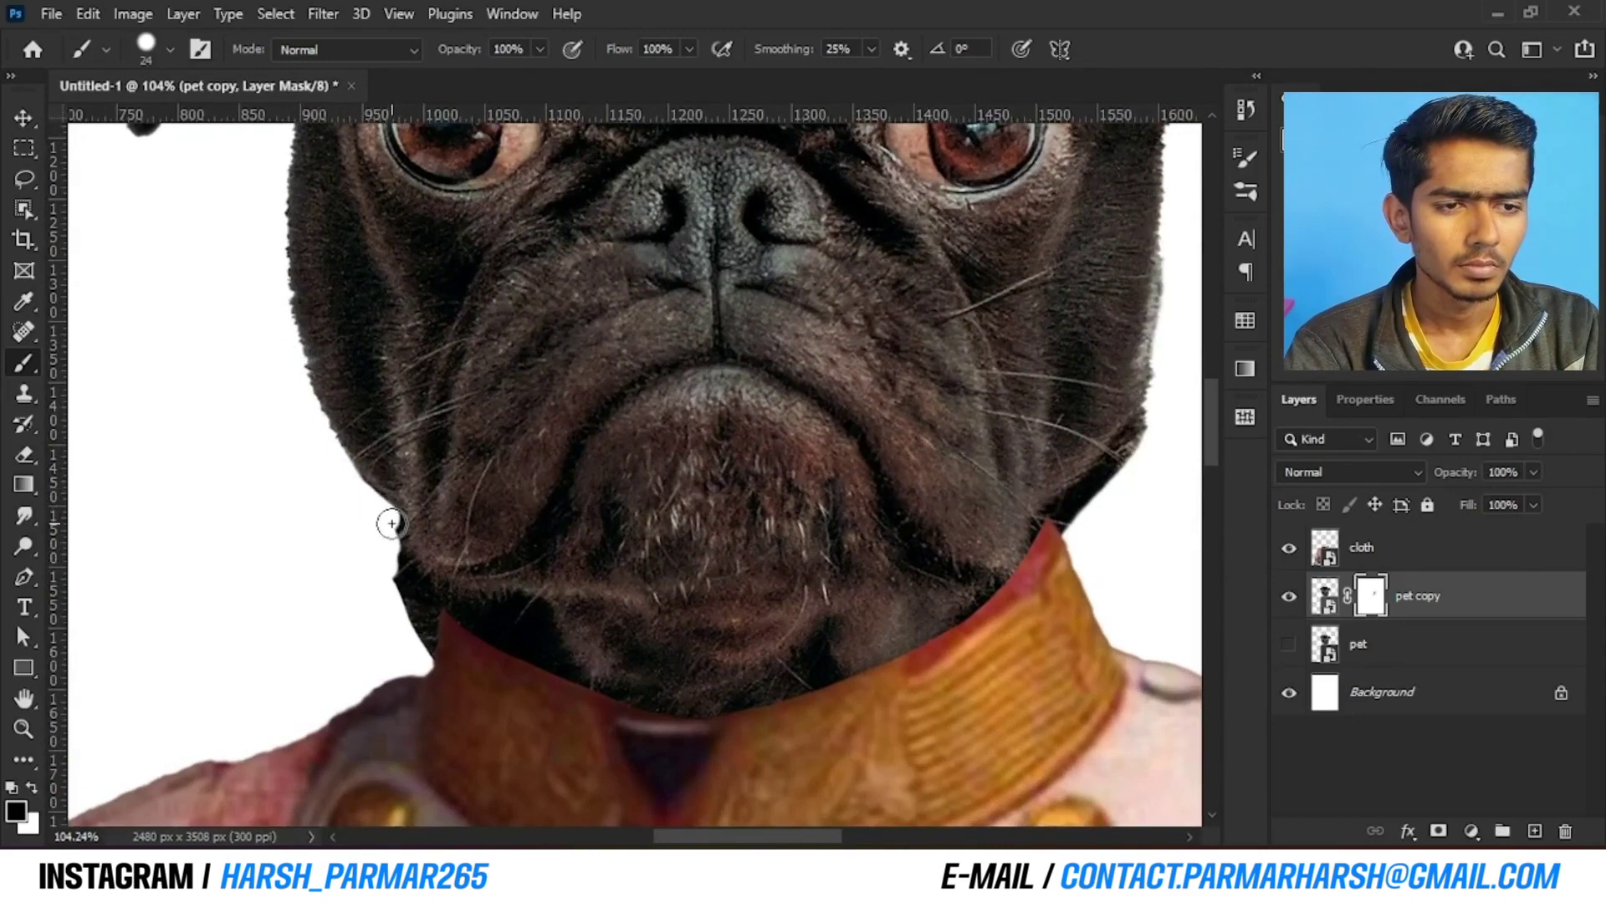
{"action": "left_click_drag", "start_coordinate": [387, 560], "coordinate": [416, 631]}
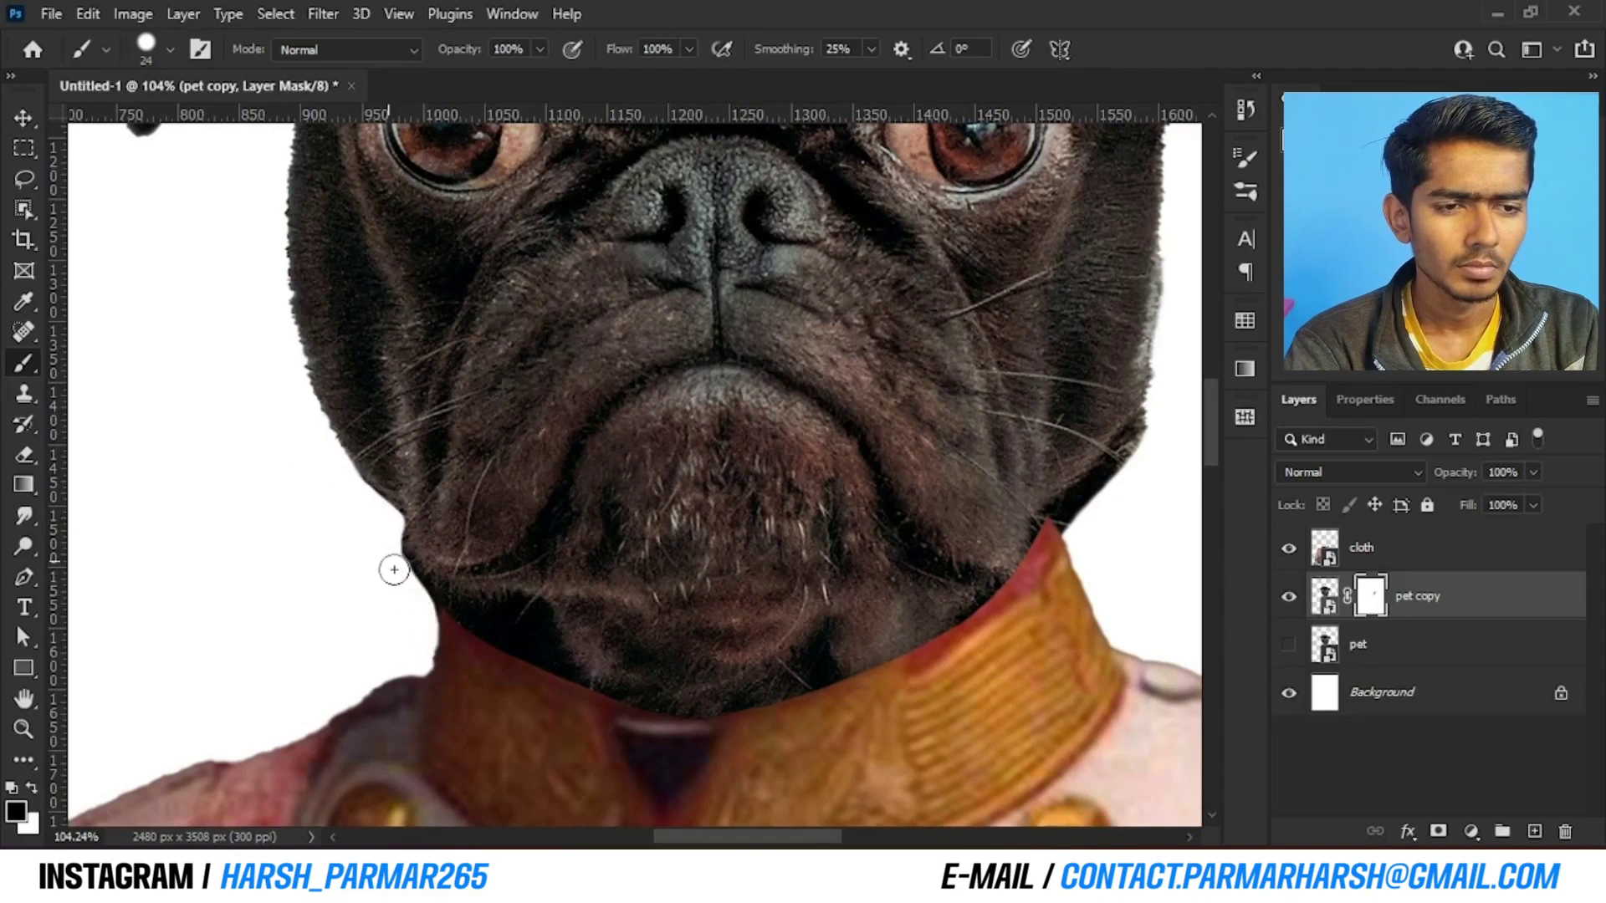
Mask the remaining fur along the jowl edge with a 25 px brush
{"action": "scroll", "coordinate": [451, 592], "scroll_direction": "up", "scroll_amount": 7}
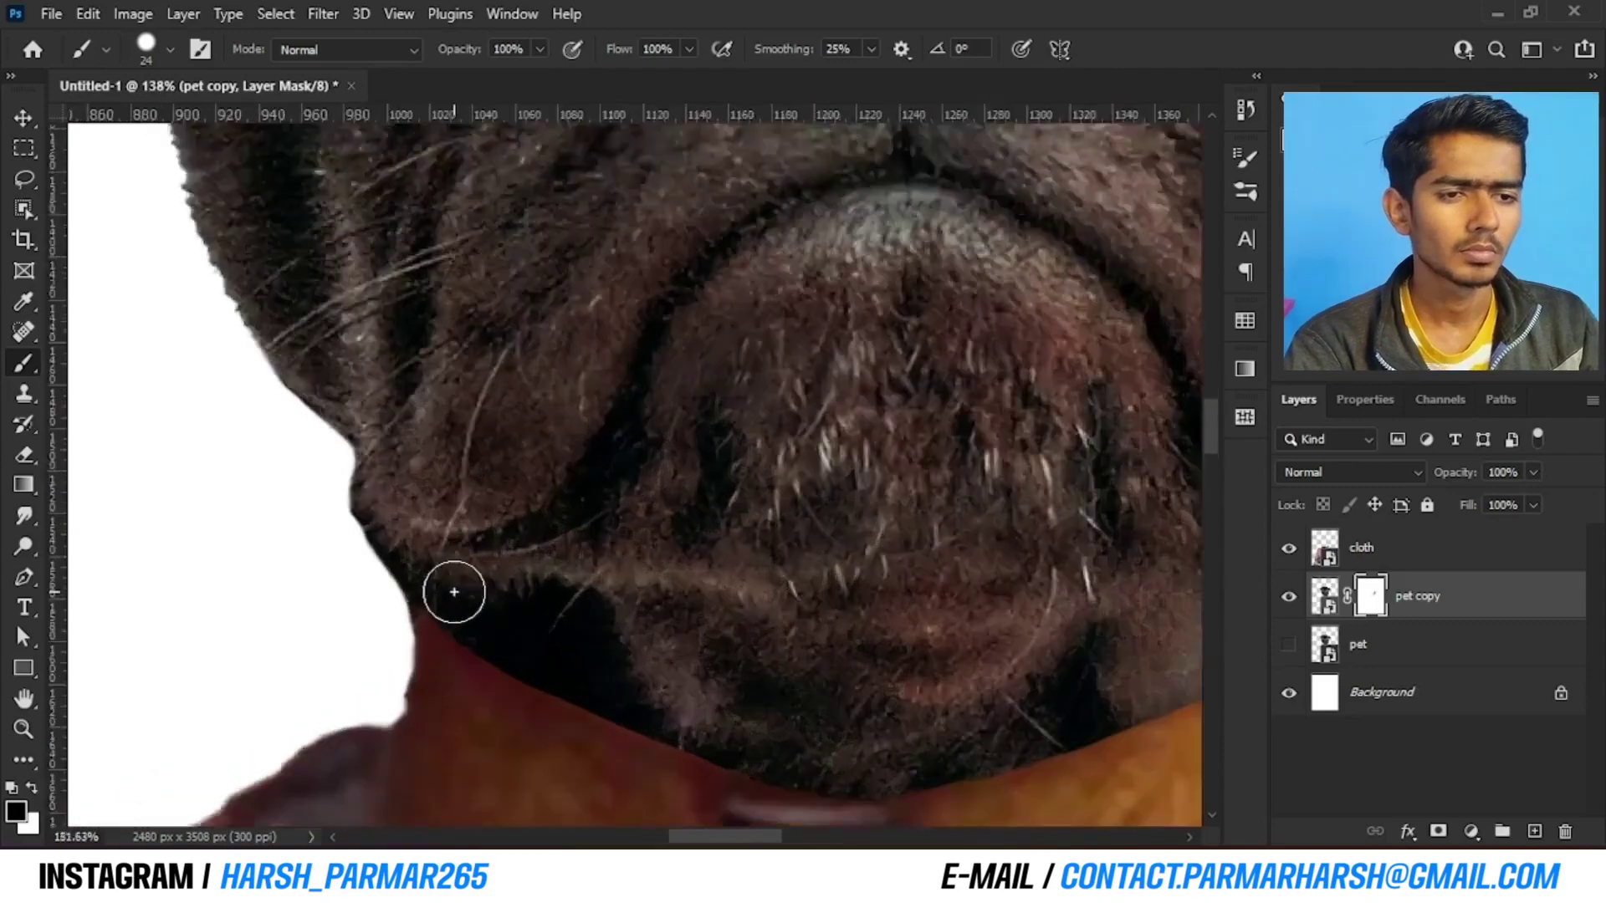
{"action": "scroll", "coordinate": [422, 613], "scroll_direction": "up", "scroll_amount": 3}
{"action": "mouse_move", "coordinate": [366, 462]}
{"action": "left_mouse_down"}
{"action": "mouse_move", "coordinate": [293, 462]}
{"action": "mouse_move", "coordinate": [323, 470]}
{"action": "mouse_move", "coordinate": [305, 466]}
{"action": "mouse_move", "coordinate": [373, 538]}
{"action": "mouse_move", "coordinate": [396, 694]}
{"action": "left_mouse_up"}
{"action": "right_click", "coordinate": [331, 460], "text": "alt"}
{"action": "scroll", "coordinate": [374, 574], "scroll_direction": "down", "scroll_amount": 5}
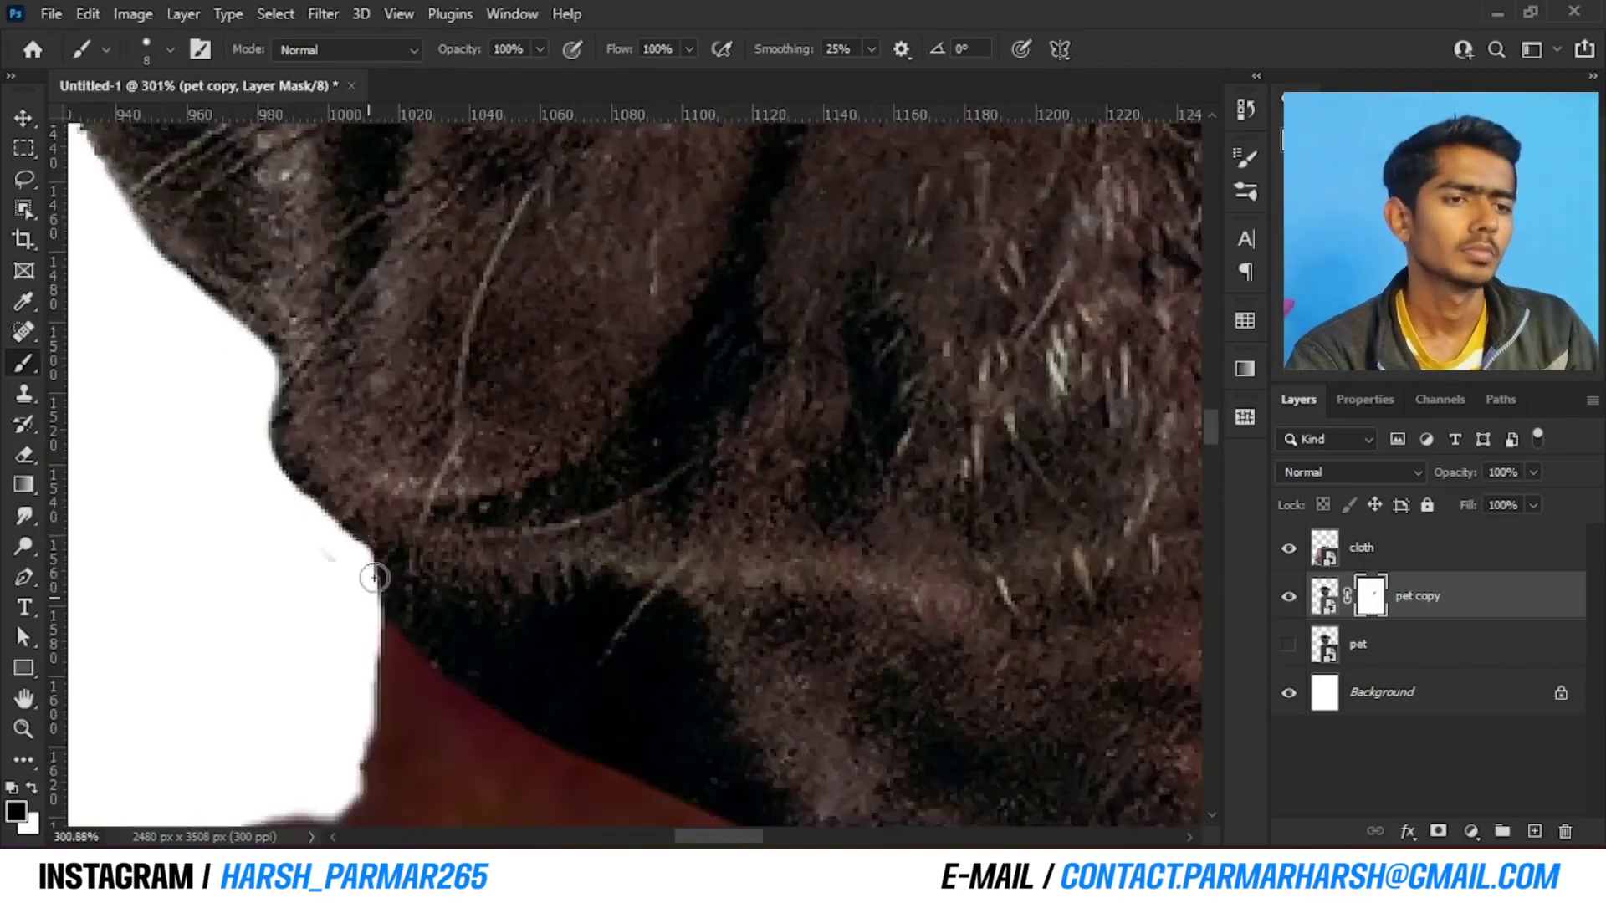
{"action": "scroll", "coordinate": [452, 524], "scroll_direction": "down", "scroll_amount": 4}
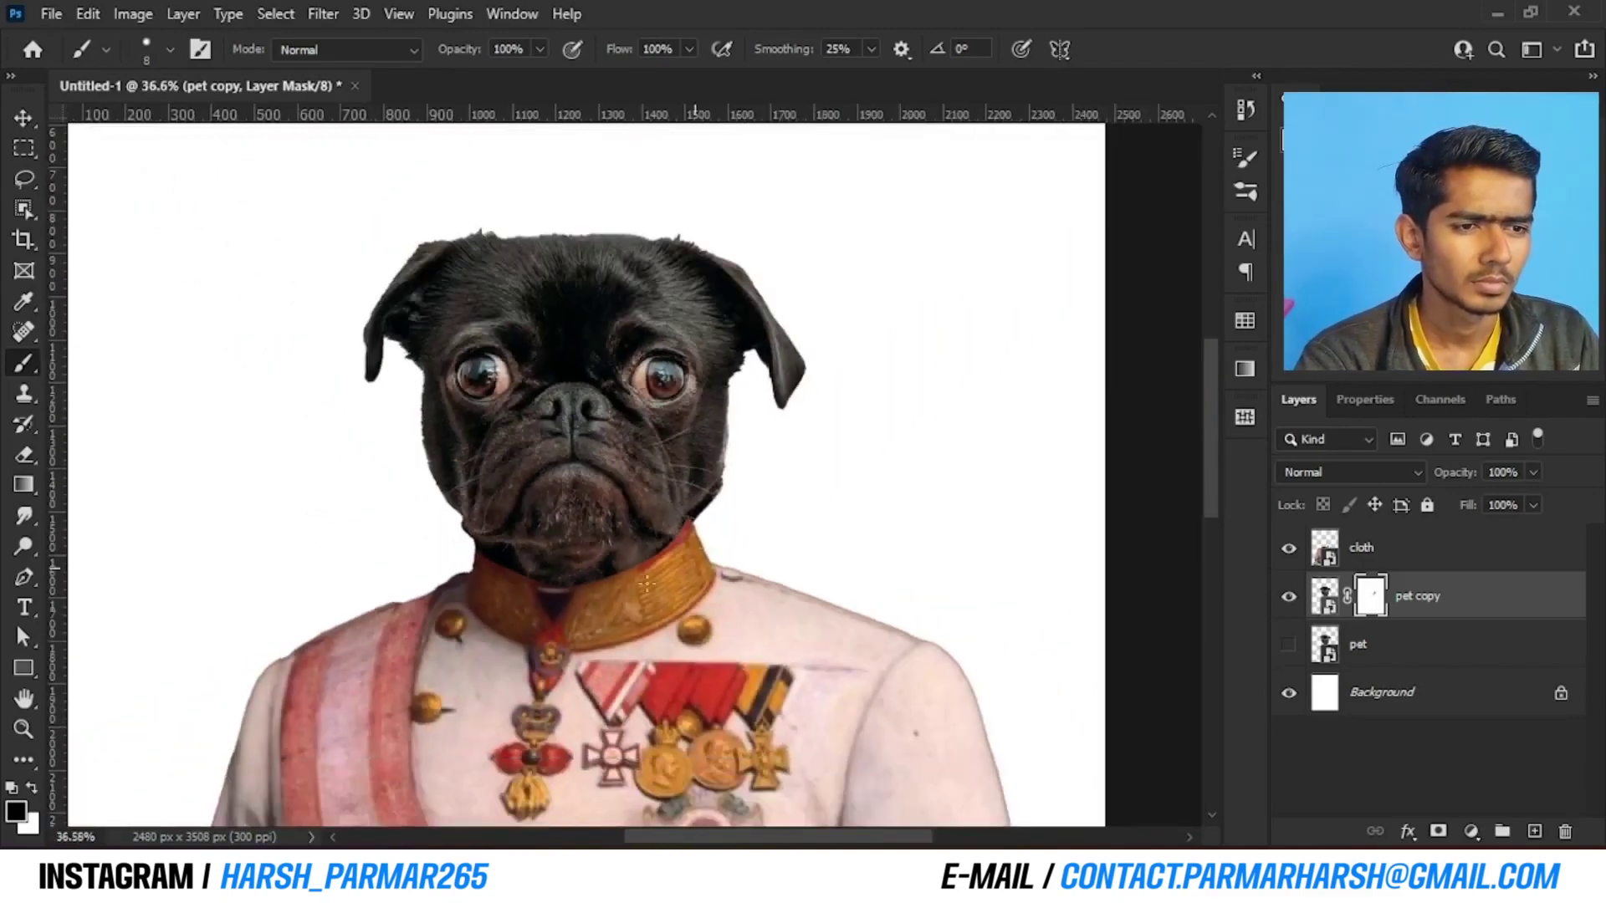
{"action": "scroll", "coordinate": [507, 556], "scroll_direction": "up", "scroll_amount": 5}
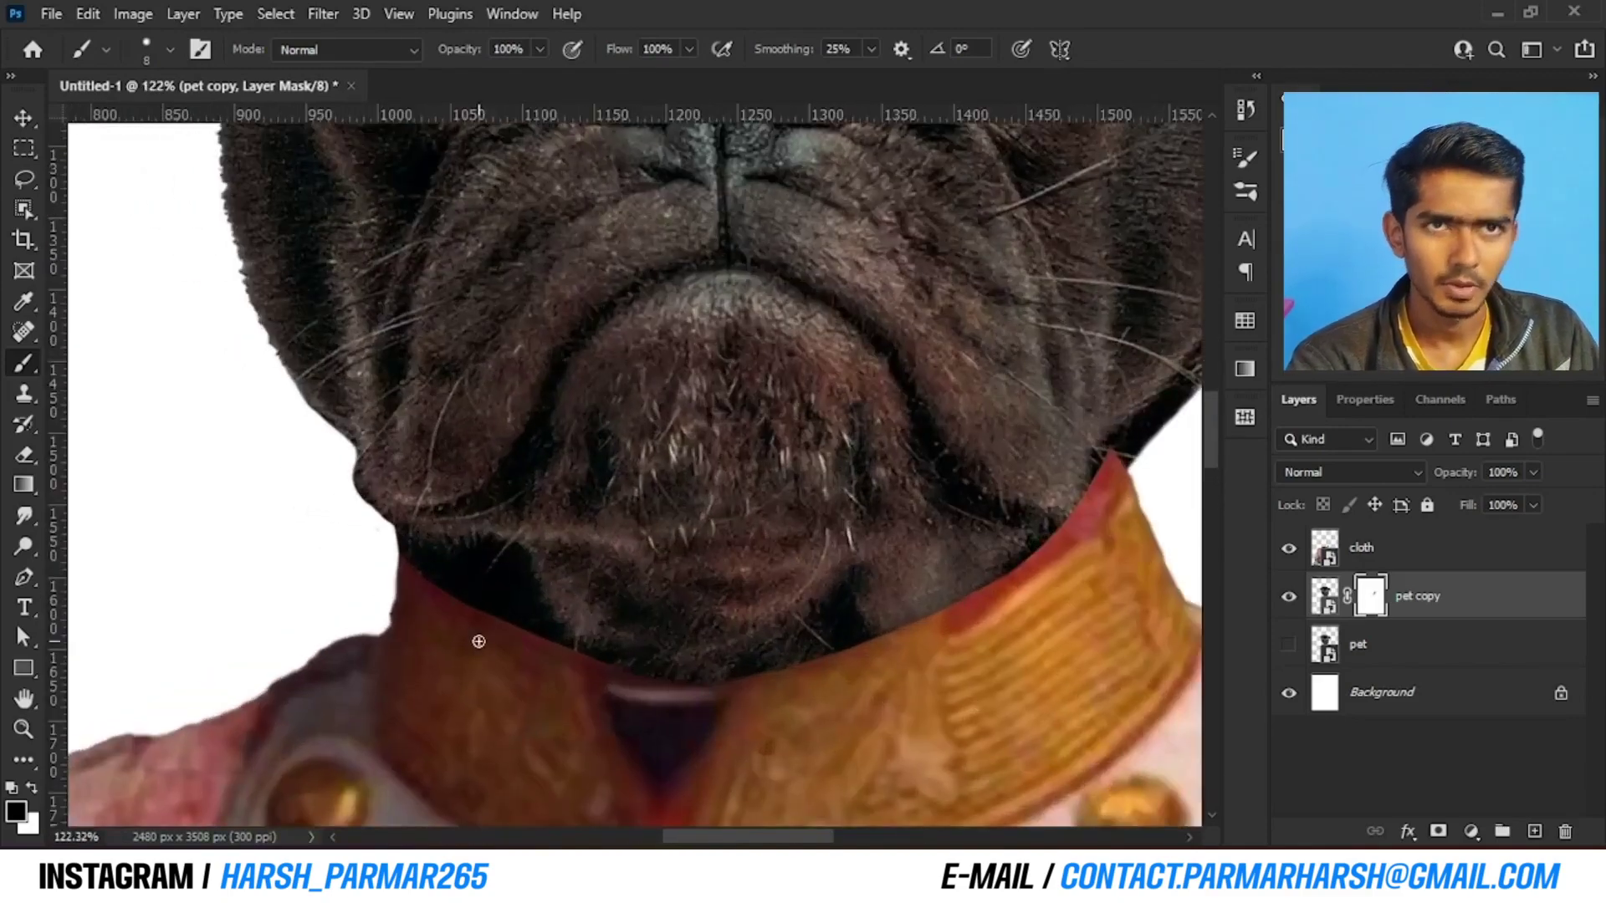
{"action": "scroll", "coordinate": [476, 638], "scroll_direction": "down", "scroll_amount": 2}
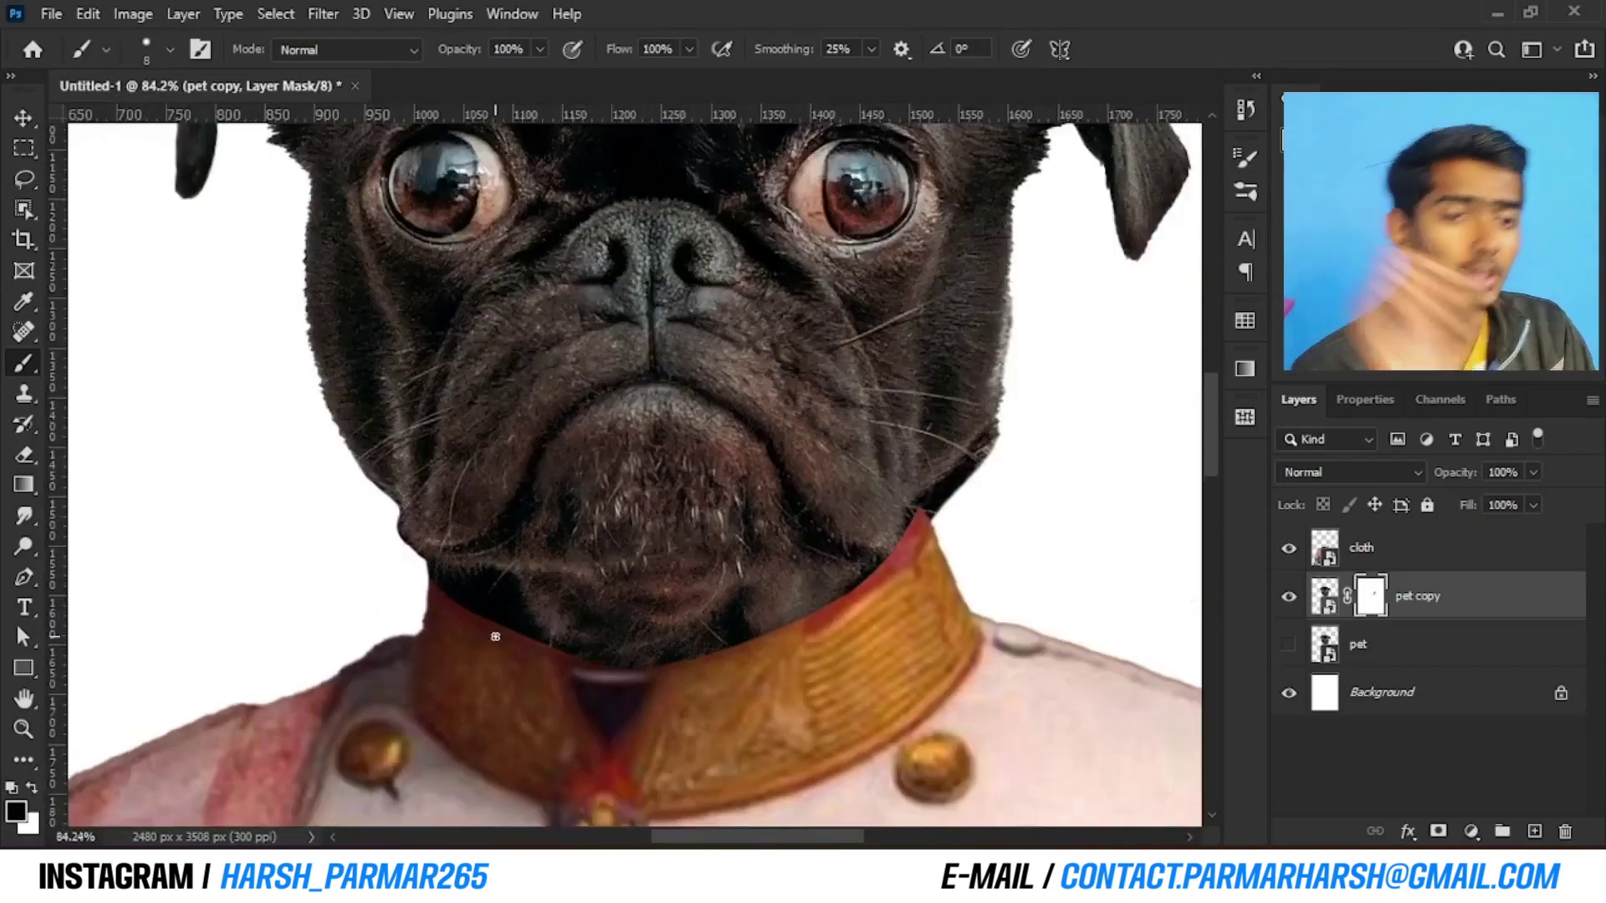
{"action": "scroll", "coordinate": [878, 599], "scroll_direction": "up", "scroll_amount": 5}
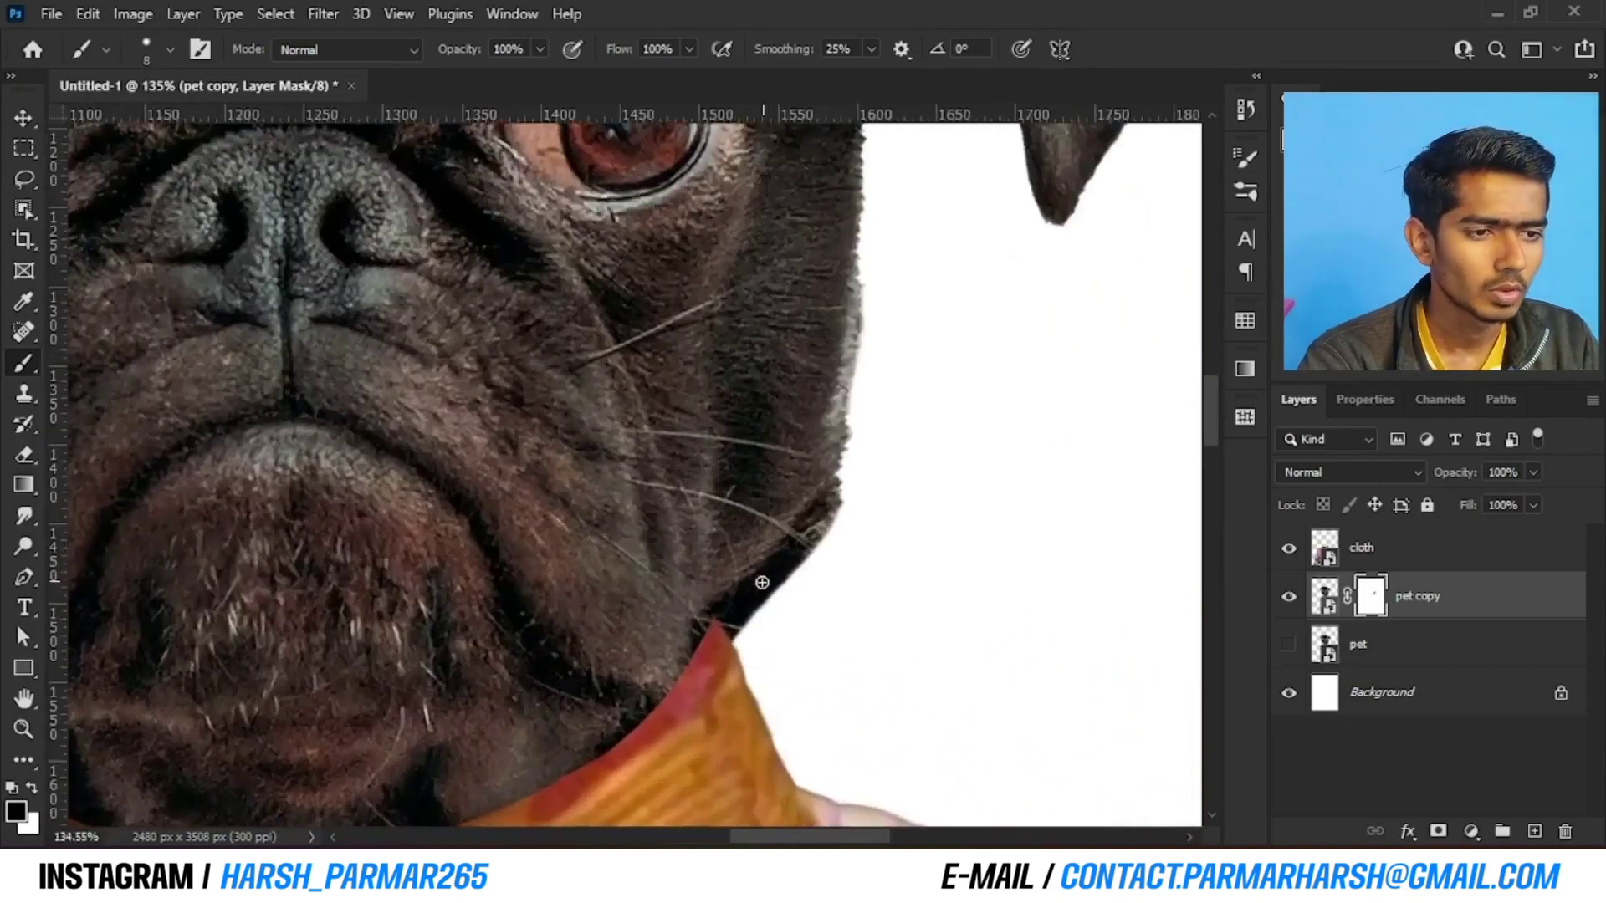
{"action": "scroll", "coordinate": [756, 592], "scroll_direction": "up", "scroll_amount": 2}
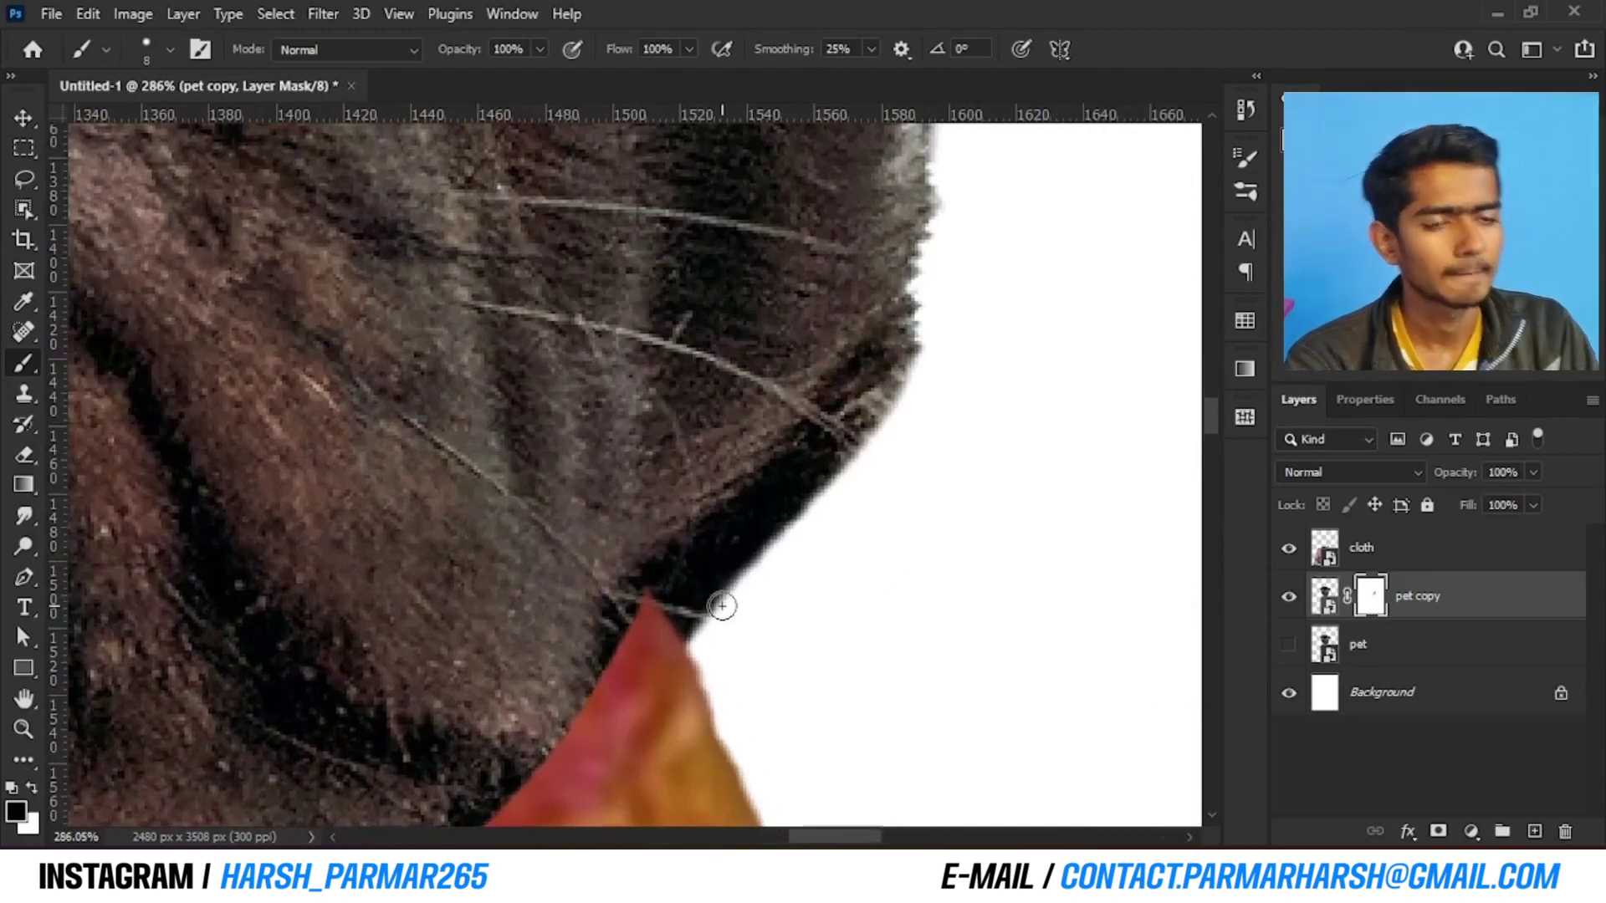
{"action": "right_click", "coordinate": [883, 381], "text": "alt"}
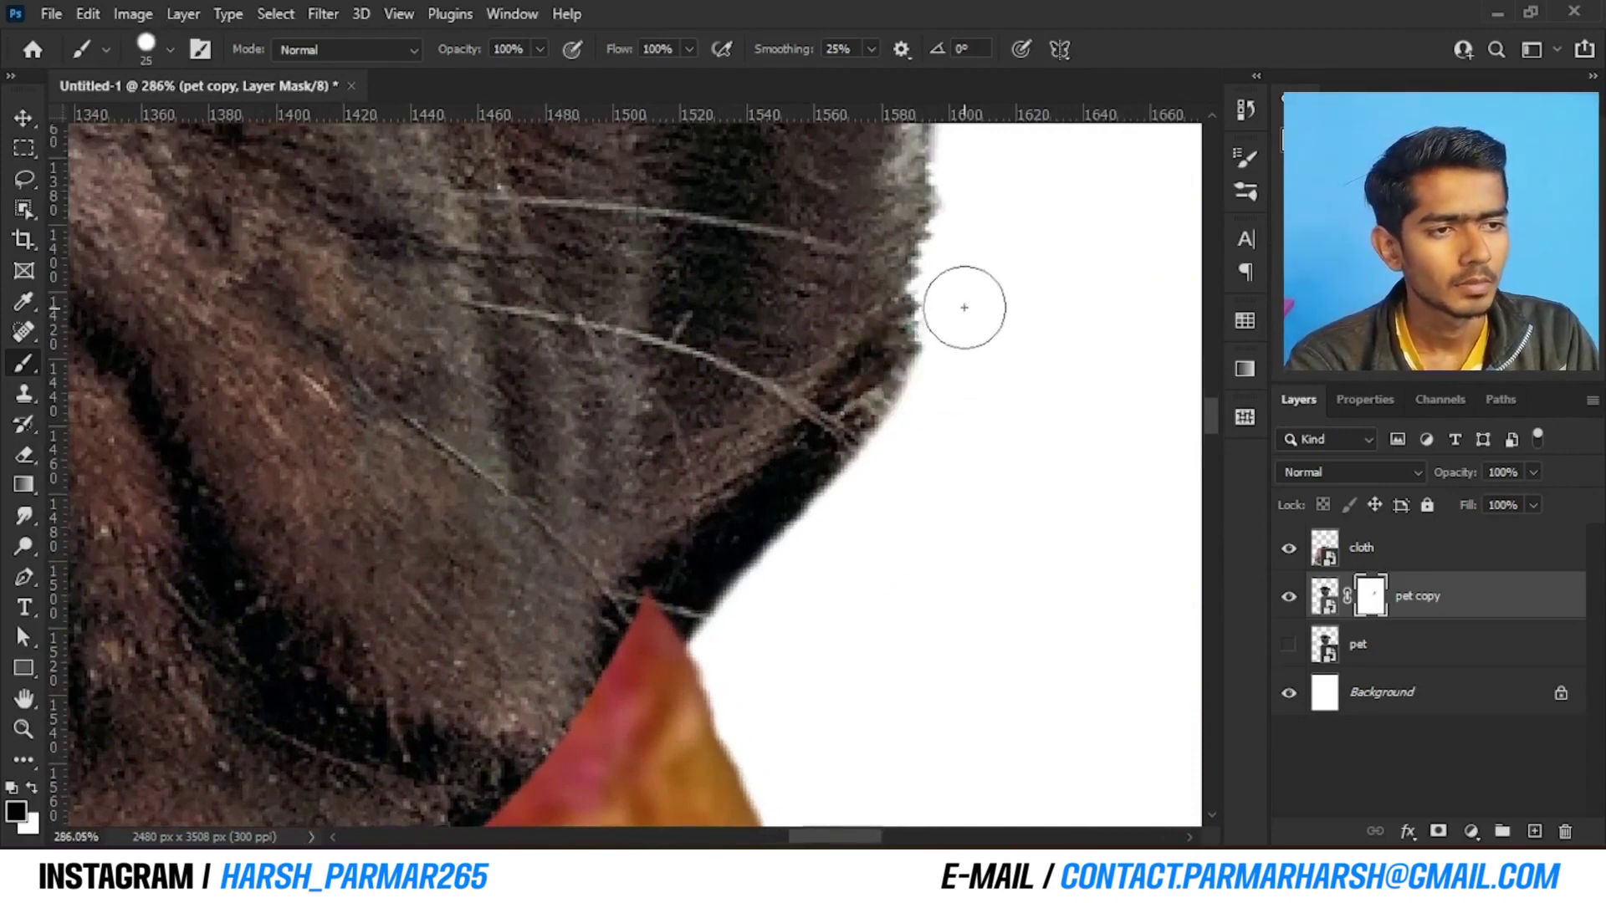
{"action": "left_click_drag", "start_coordinate": [965, 308], "coordinate": [803, 531]}
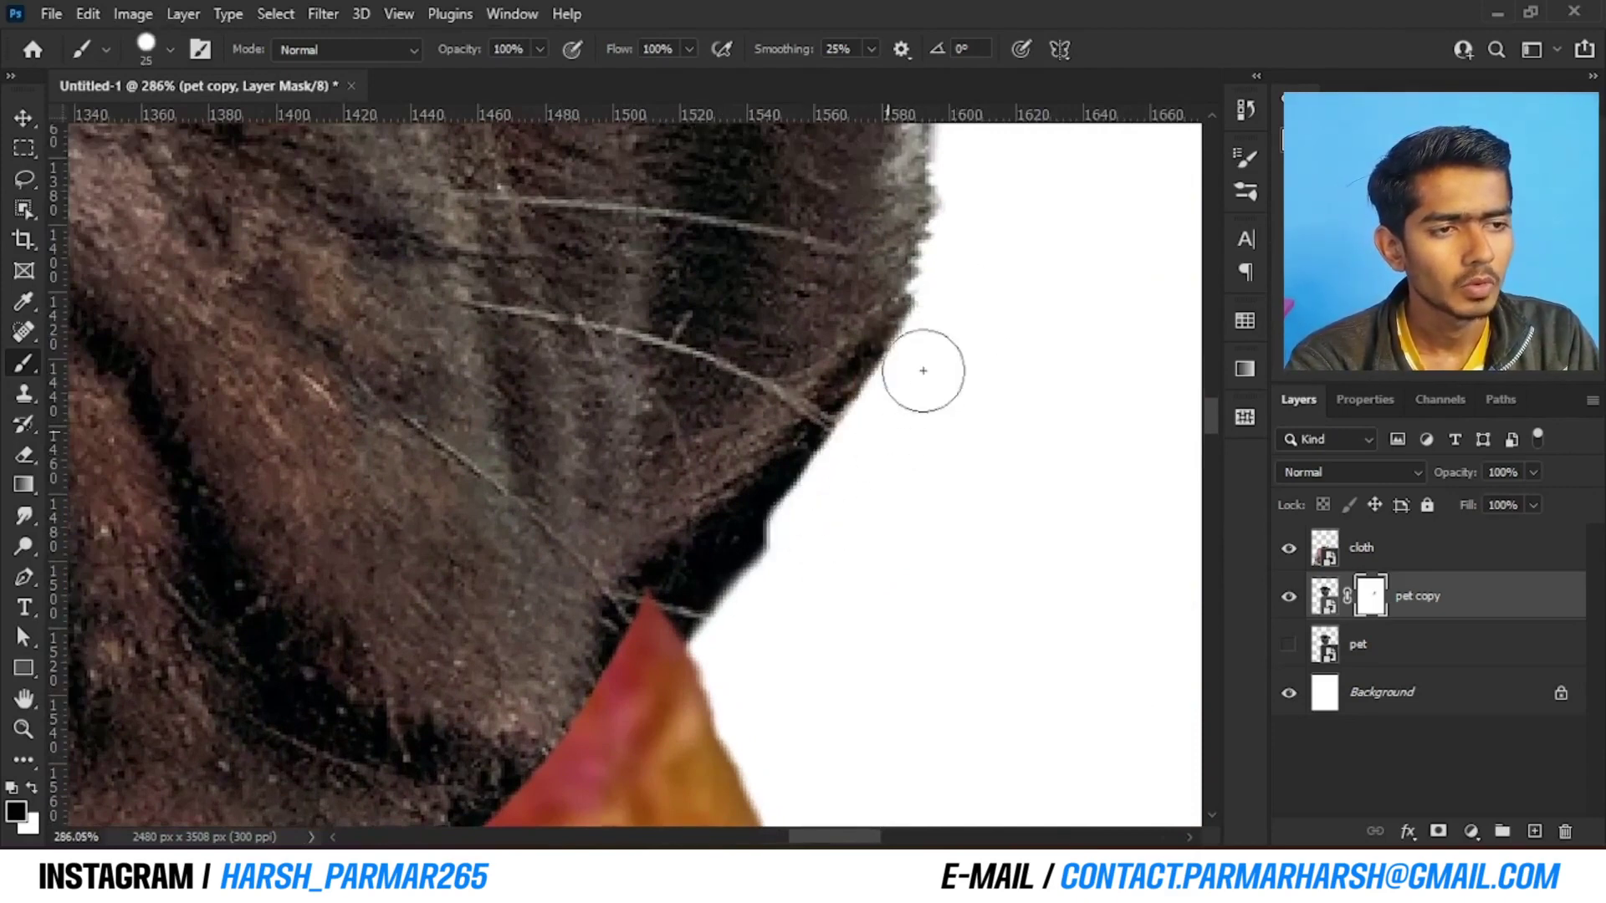
{"action": "mouse_move", "coordinate": [939, 312]}
{"action": "left_mouse_down"}
{"action": "mouse_move", "coordinate": [823, 494]}
{"action": "mouse_move", "coordinate": [689, 652]}
{"action": "mouse_move", "coordinate": [728, 587]}
{"action": "mouse_move", "coordinate": [688, 641]}
{"action": "mouse_move", "coordinate": [713, 602]}
{"action": "left_mouse_up"}
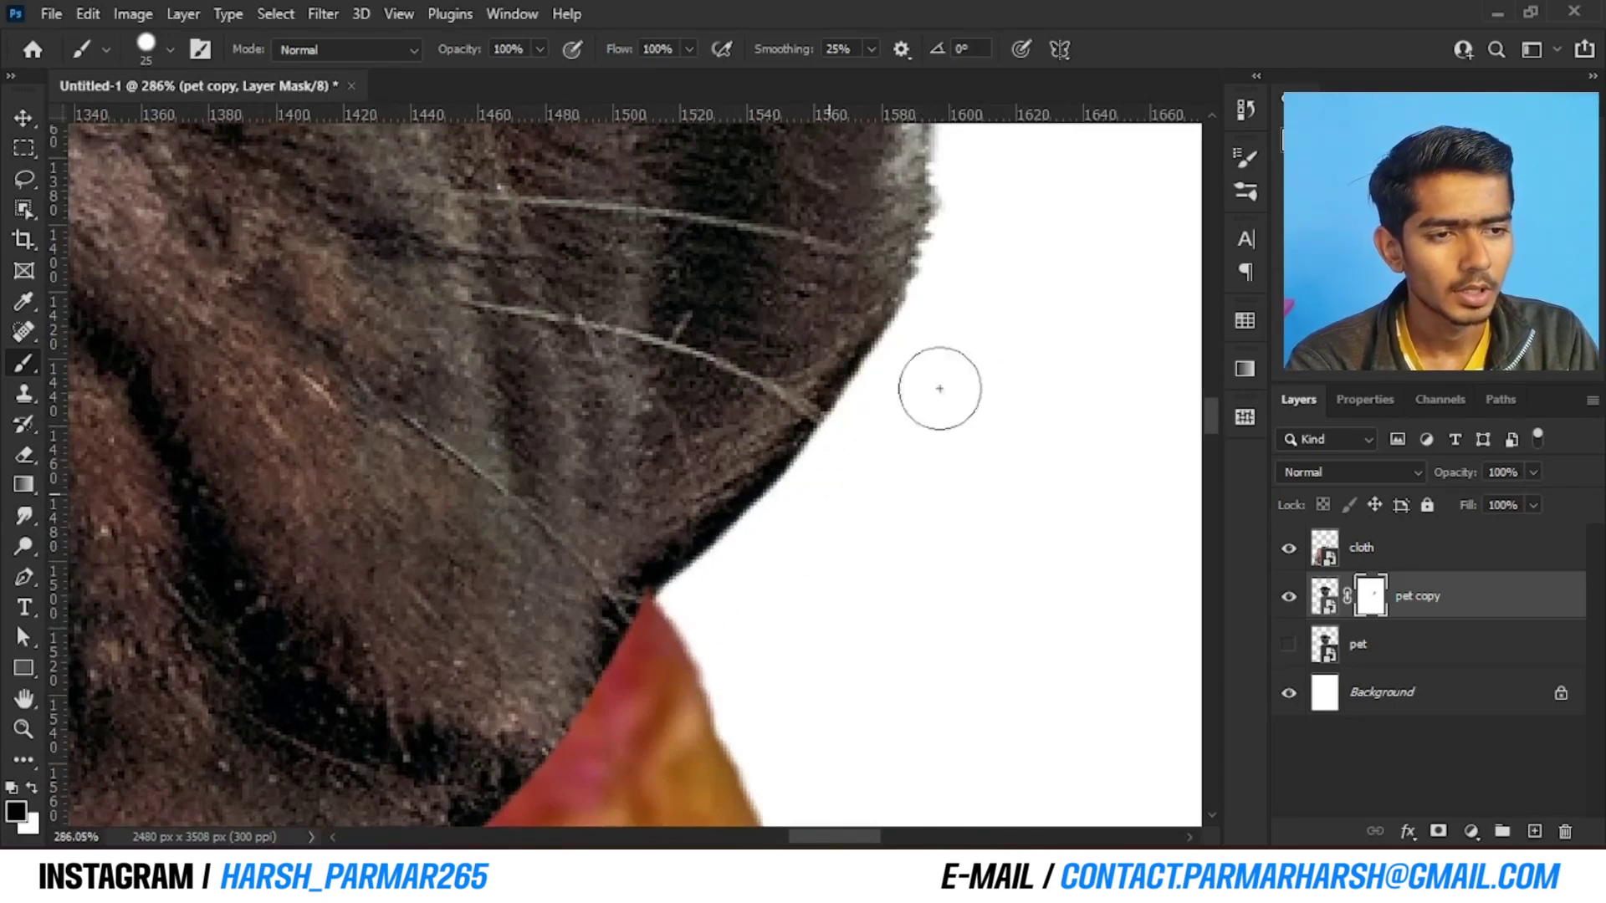
{"action": "scroll", "coordinate": [686, 393], "scroll_direction": "down", "scroll_amount": 3}
{"action": "scroll", "coordinate": [686, 393], "scroll_direction": "down", "scroll_amount": 10}
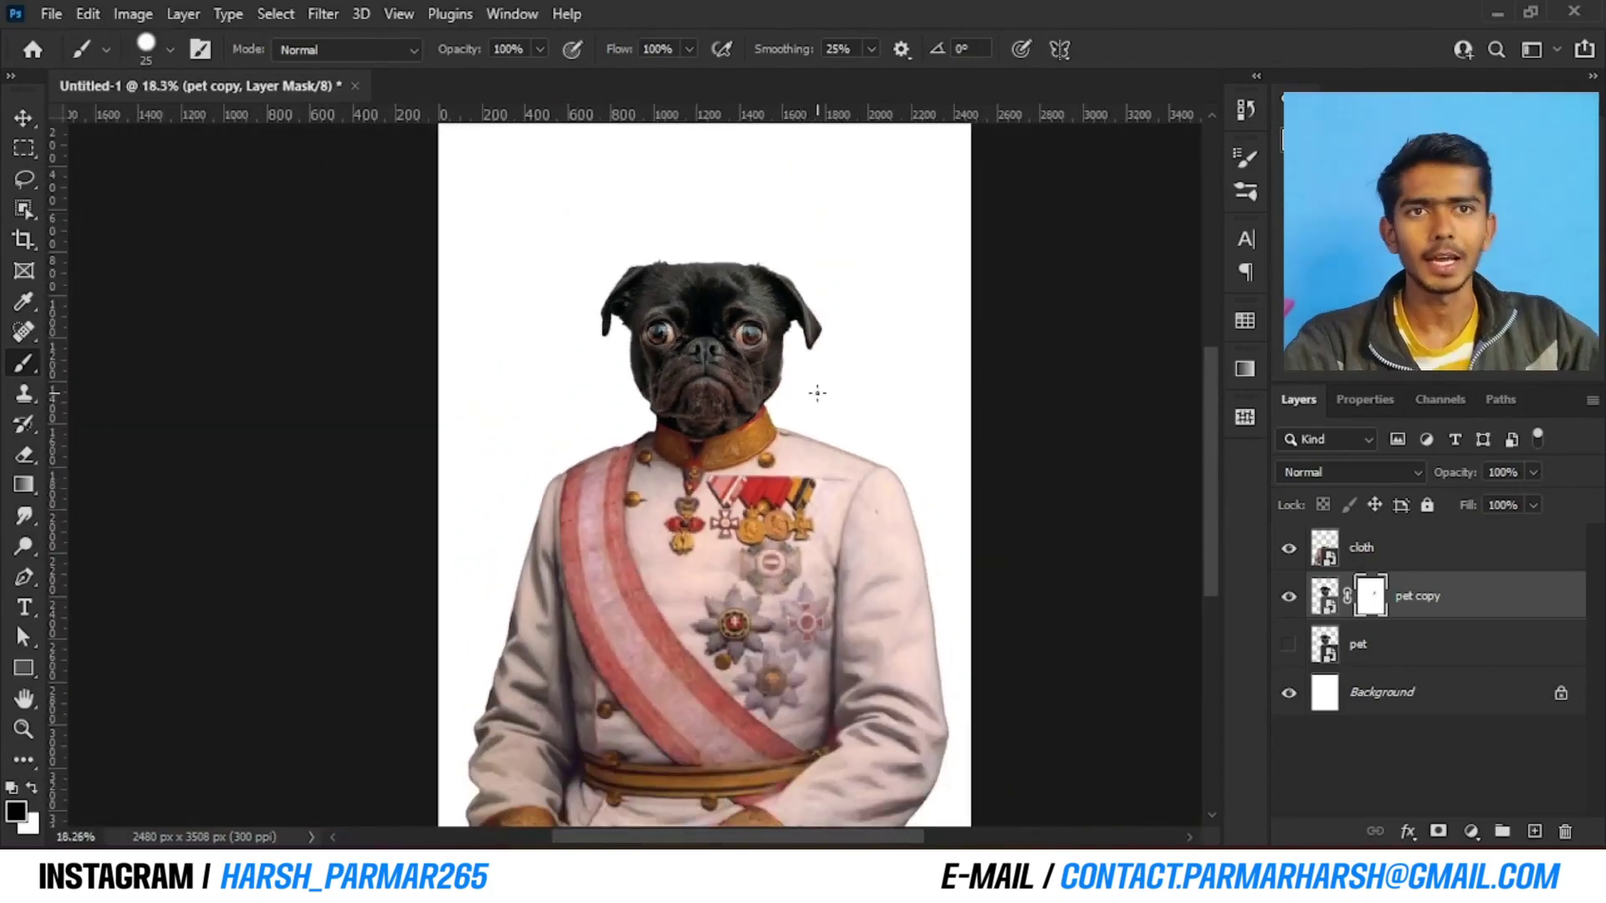
Look over the uniform's shoulder edges and collar, then select the cloth layer
{"action": "scroll", "coordinate": [992, 334], "scroll_direction": "down", "scroll_amount": 1}
{"action": "scroll", "coordinate": [992, 335], "scroll_direction": "up", "scroll_amount": 5}
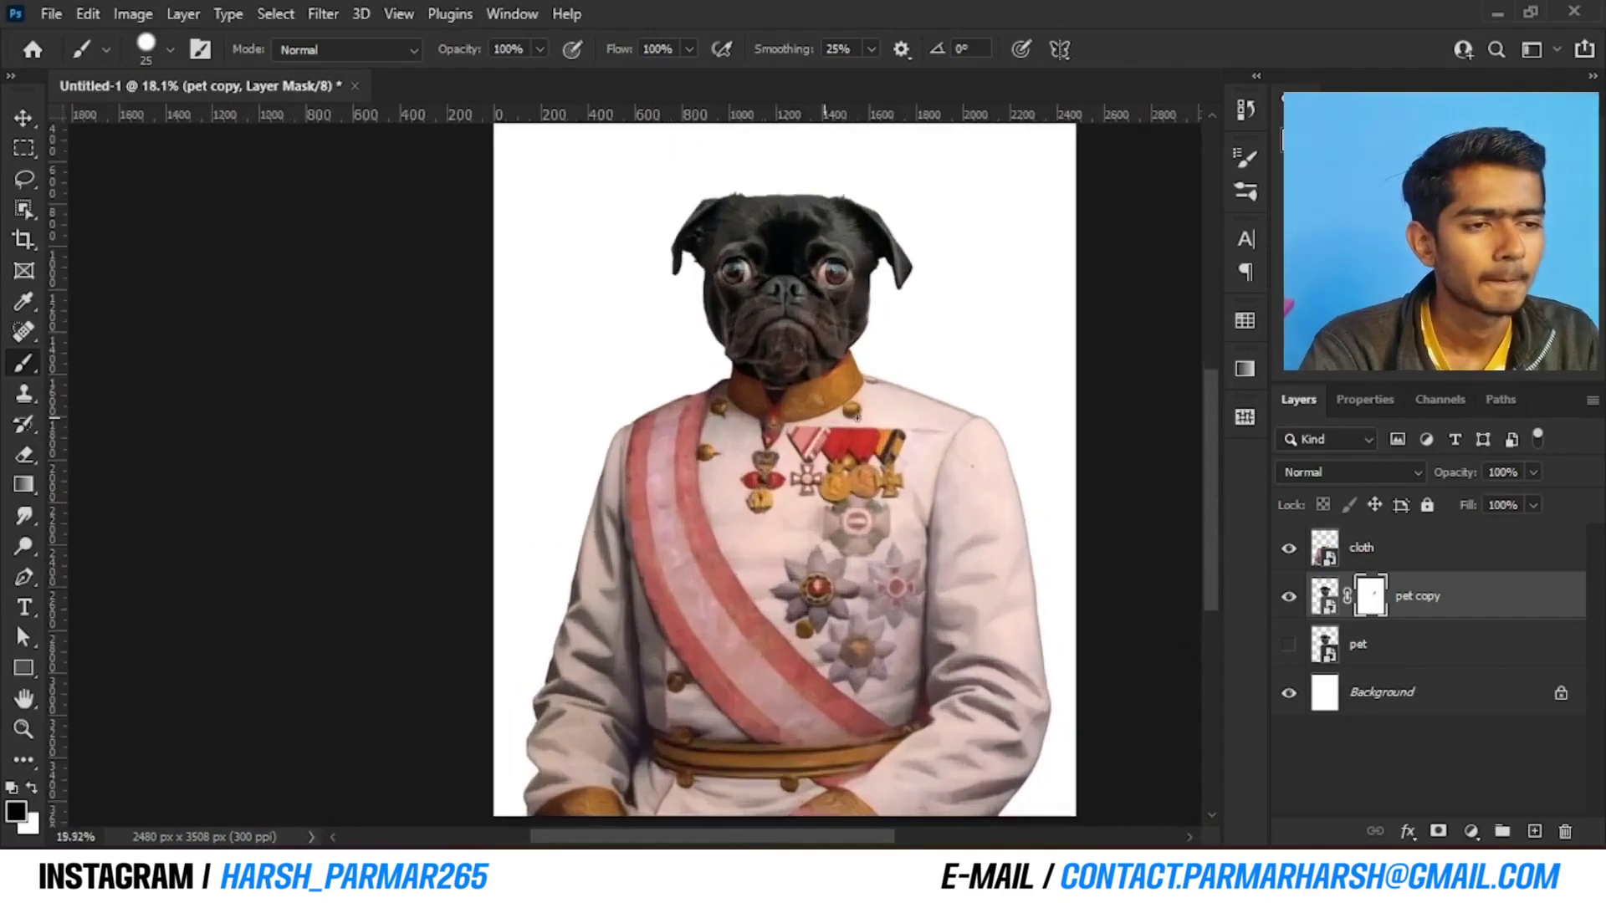
{"action": "scroll", "coordinate": [773, 431], "scroll_direction": "up", "scroll_amount": 5}
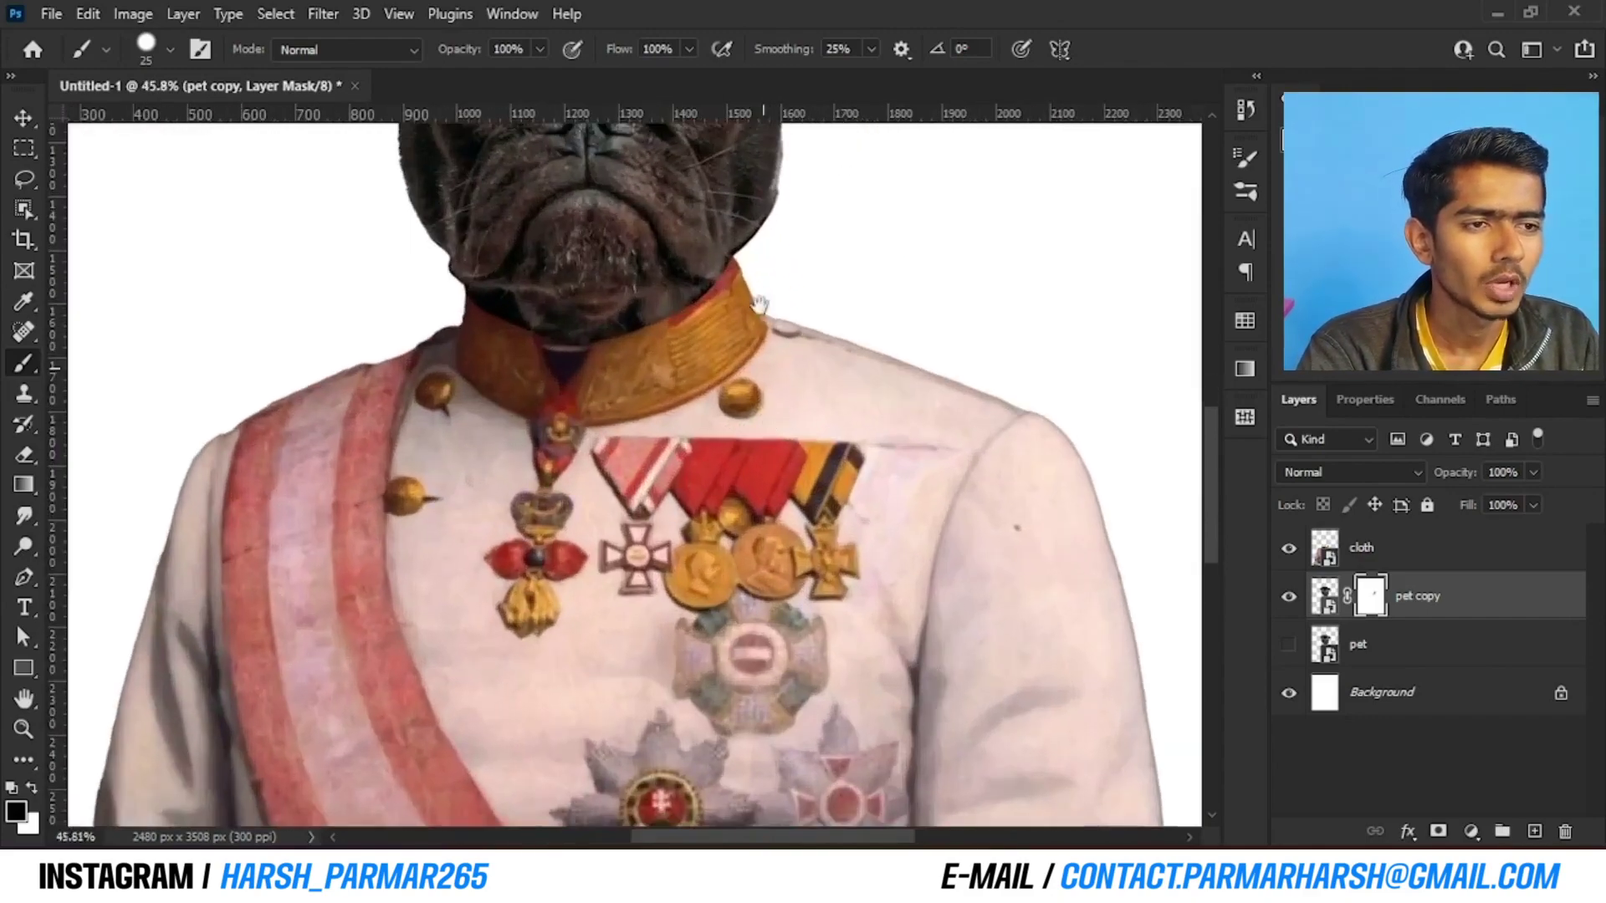
{"action": "scroll", "coordinate": [764, 464], "scroll_direction": "up", "scroll_amount": 4}
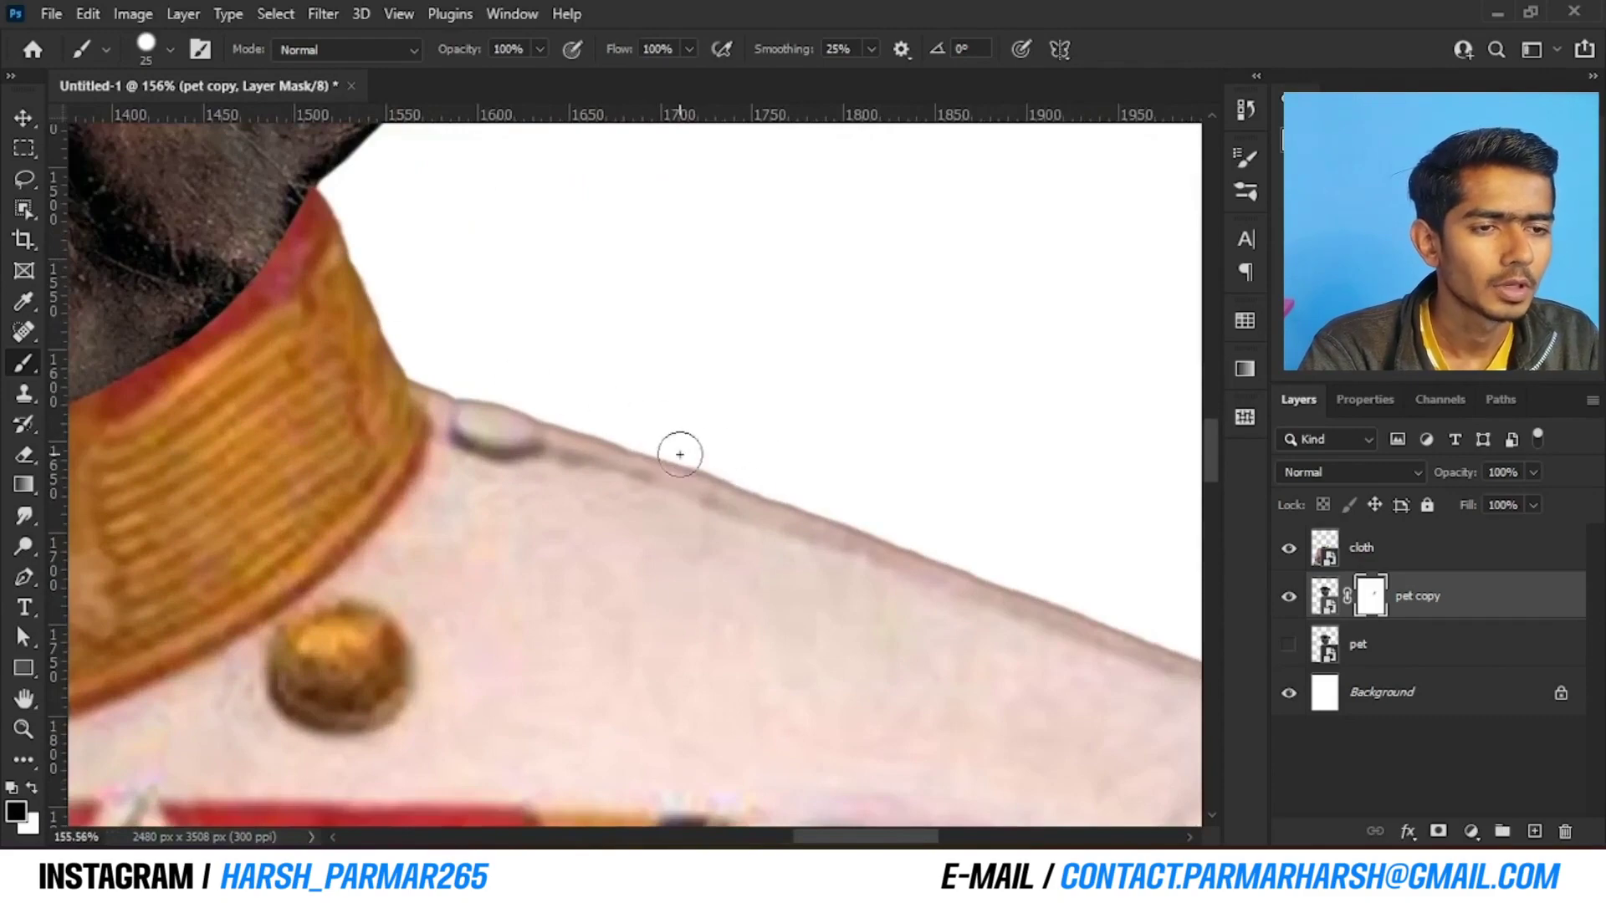
{"action": "left_click_drag", "start_coordinate": [680, 454], "coordinate": [825, 509]}
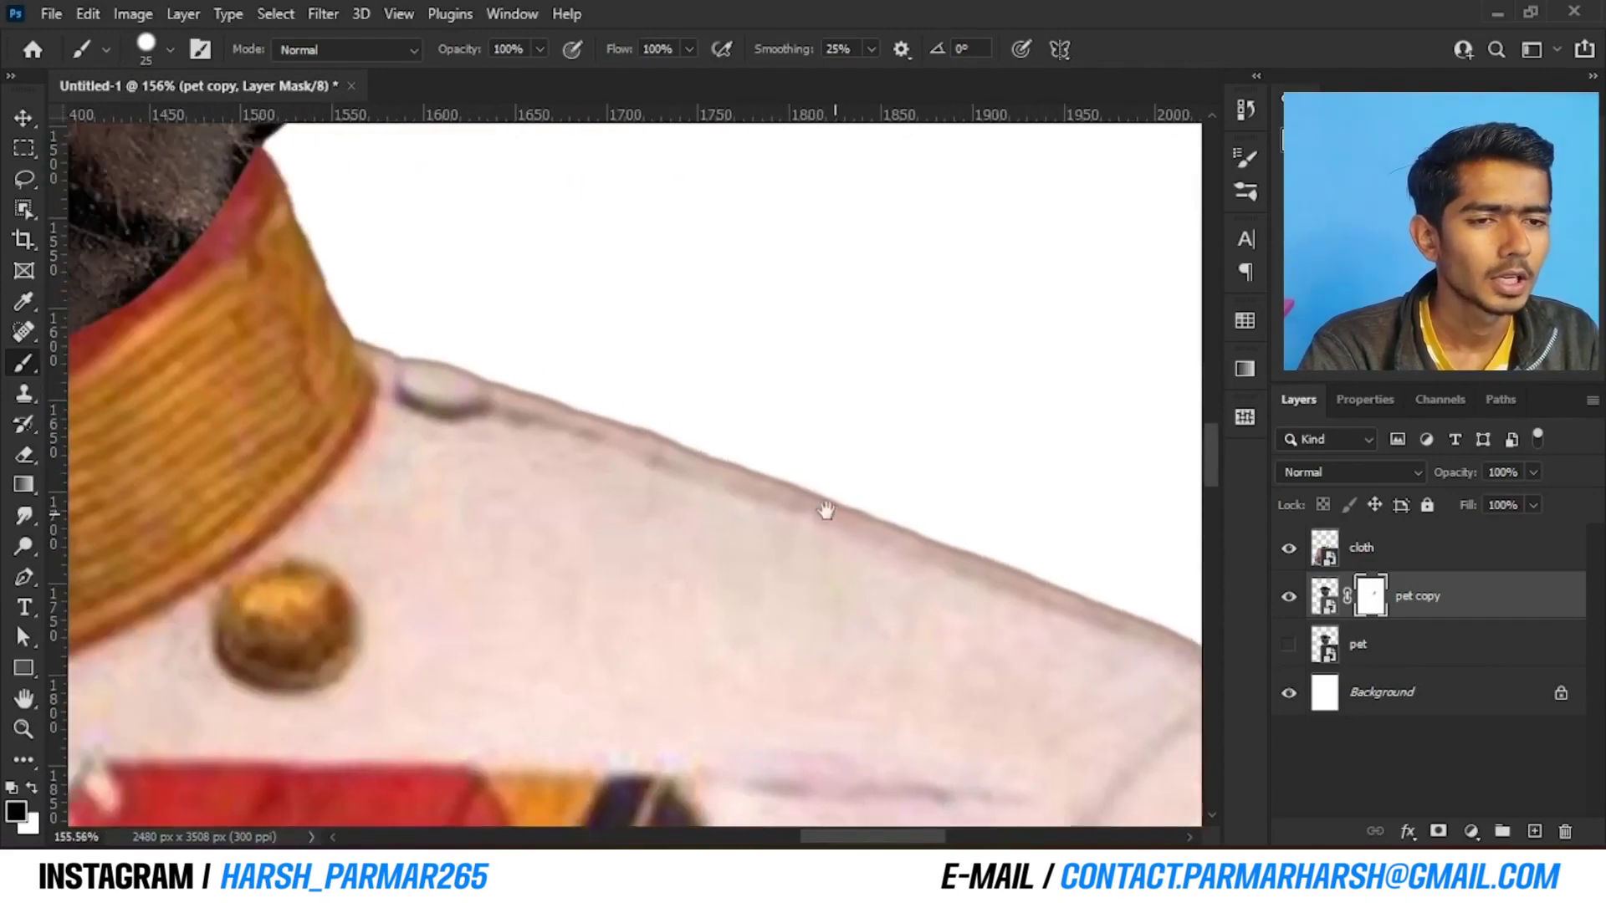
{"action": "scroll", "coordinate": [389, 266], "scroll_direction": "down", "scroll_amount": 6}
{"action": "left_click_drag", "start_coordinate": [272, 261], "coordinate": [650, 353]}
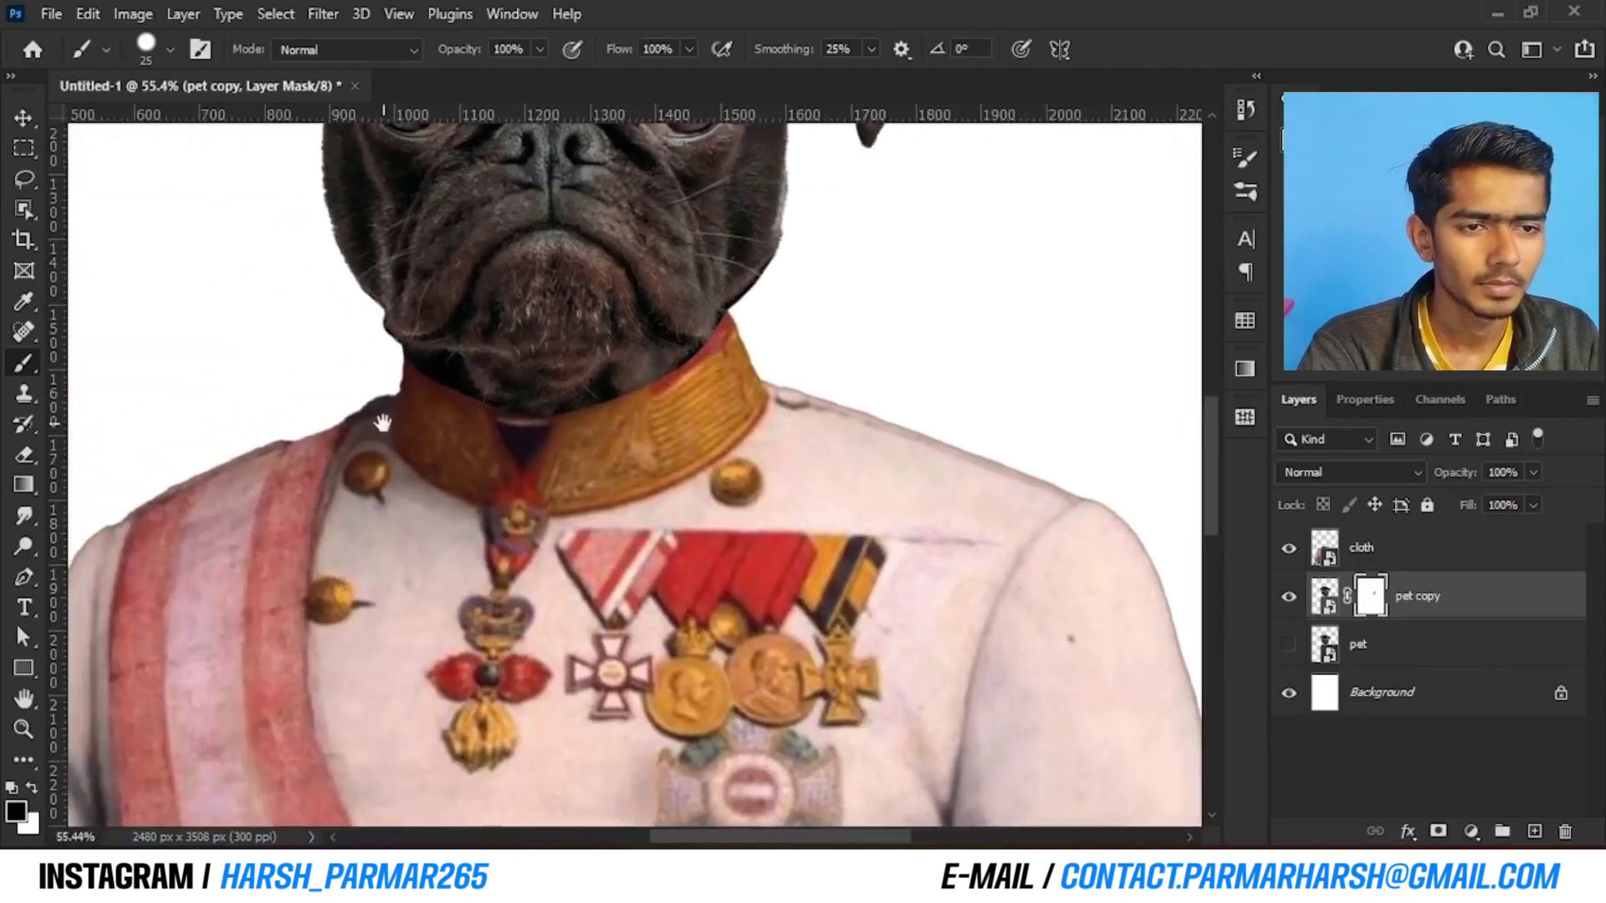
{"action": "left_click_drag", "start_coordinate": [384, 424], "coordinate": [454, 347]}
{"action": "left_click", "coordinate": [1433, 549]}
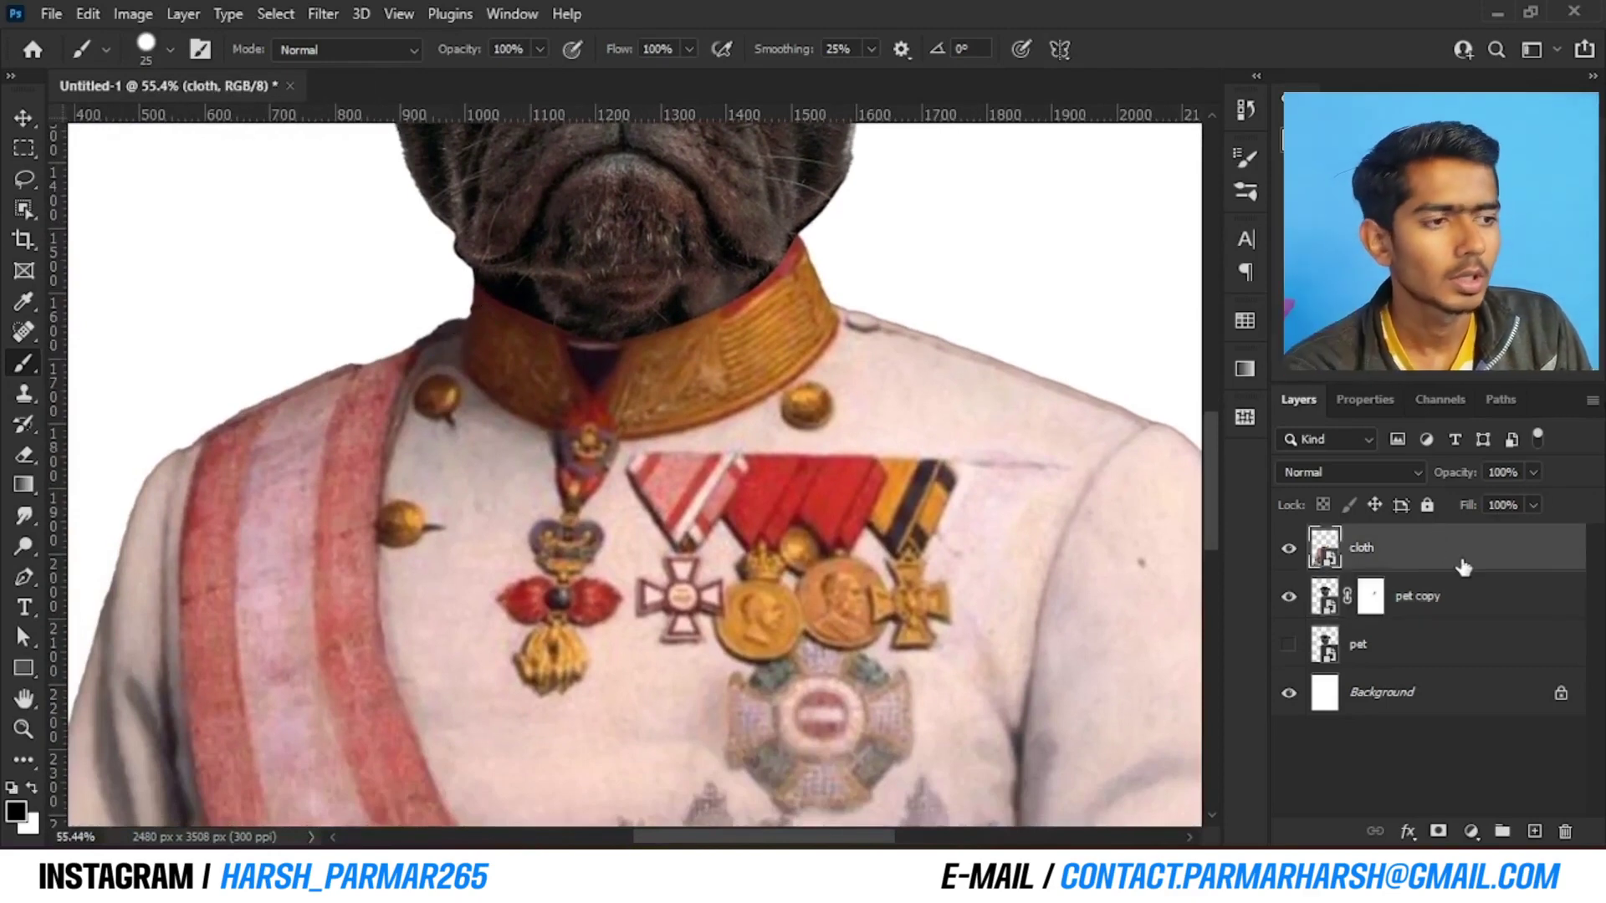
Duplicate the cloth layer as 'cloth copy', hide the original, and pick the Smudge tool
{"action": "left_click_drag", "start_coordinate": [1464, 567], "coordinate": [1538, 830]}
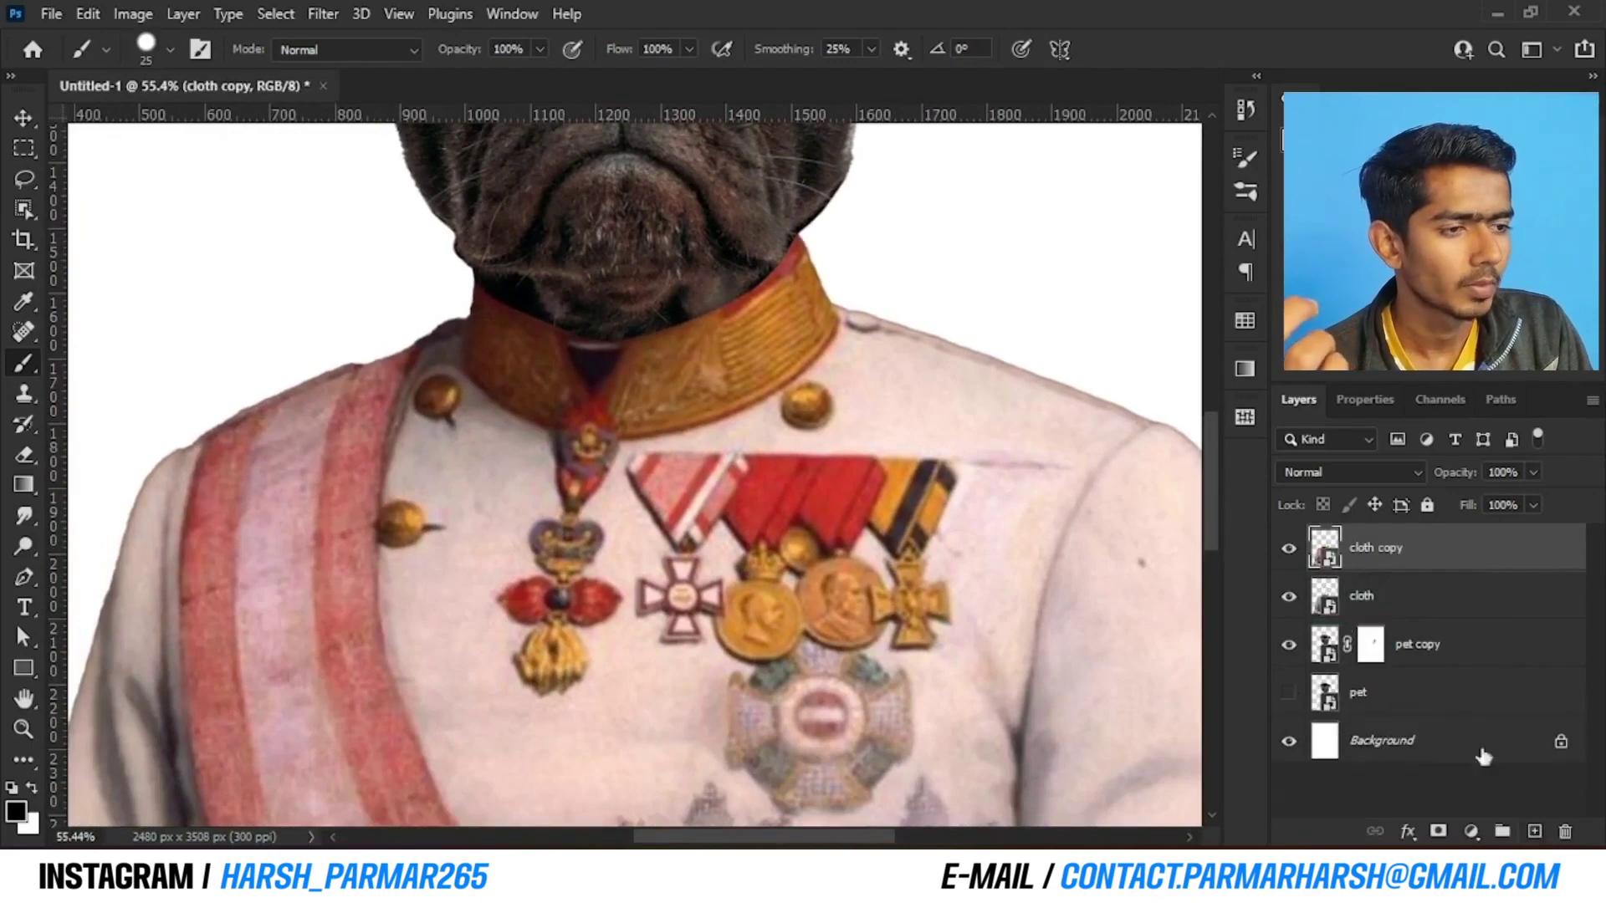
{"action": "left_click", "coordinate": [1289, 596]}
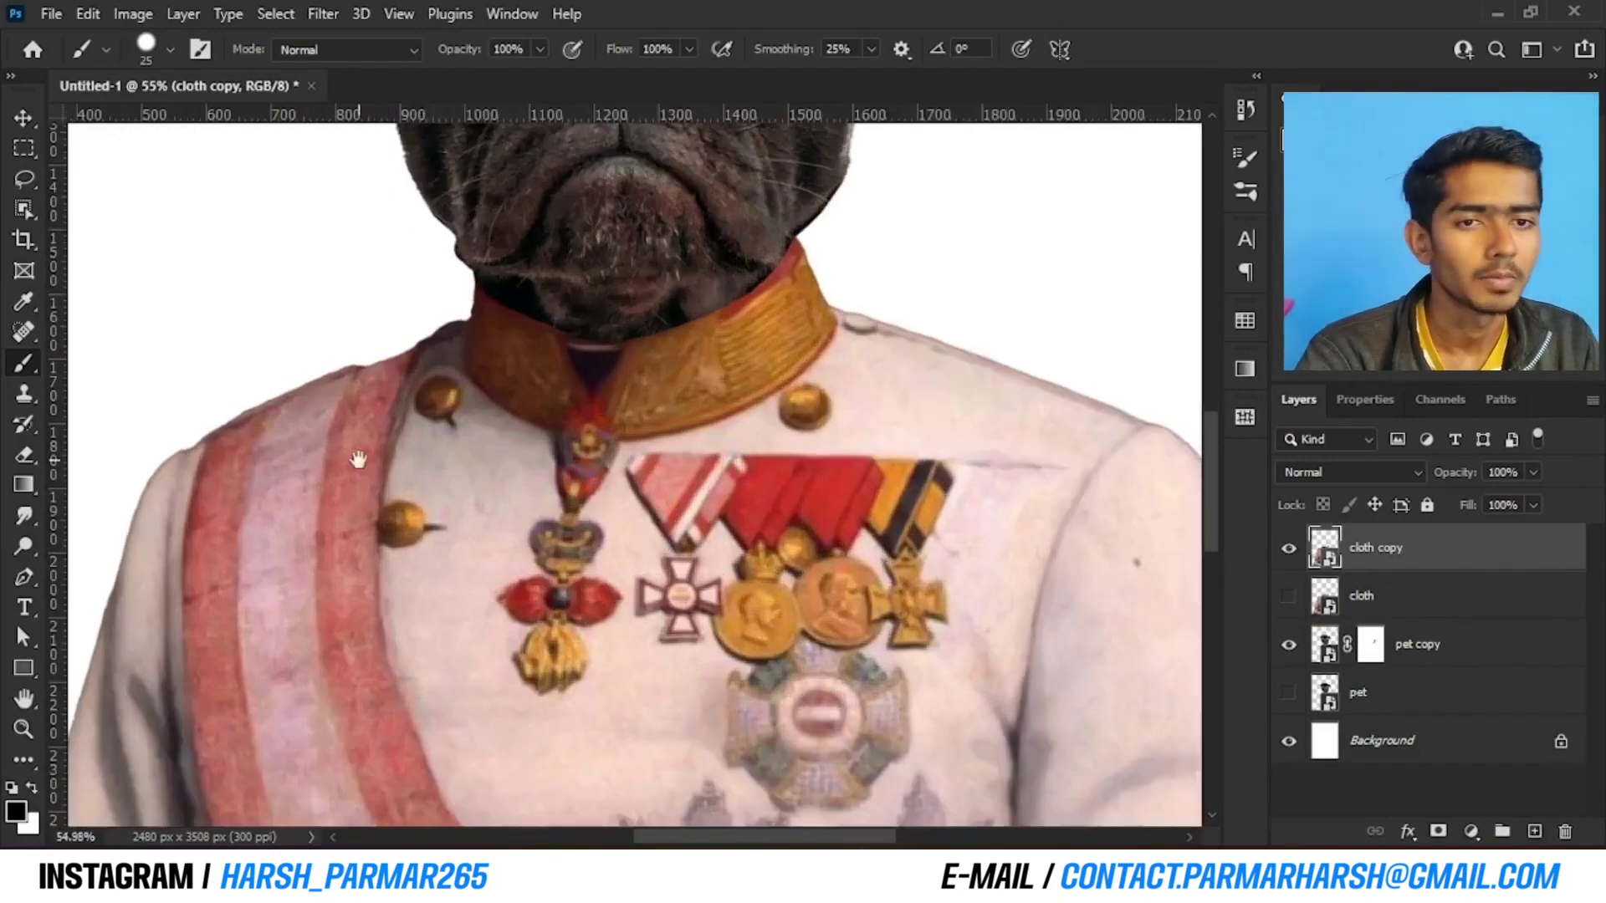
{"action": "left_click_drag", "start_coordinate": [359, 460], "coordinate": [410, 452]}
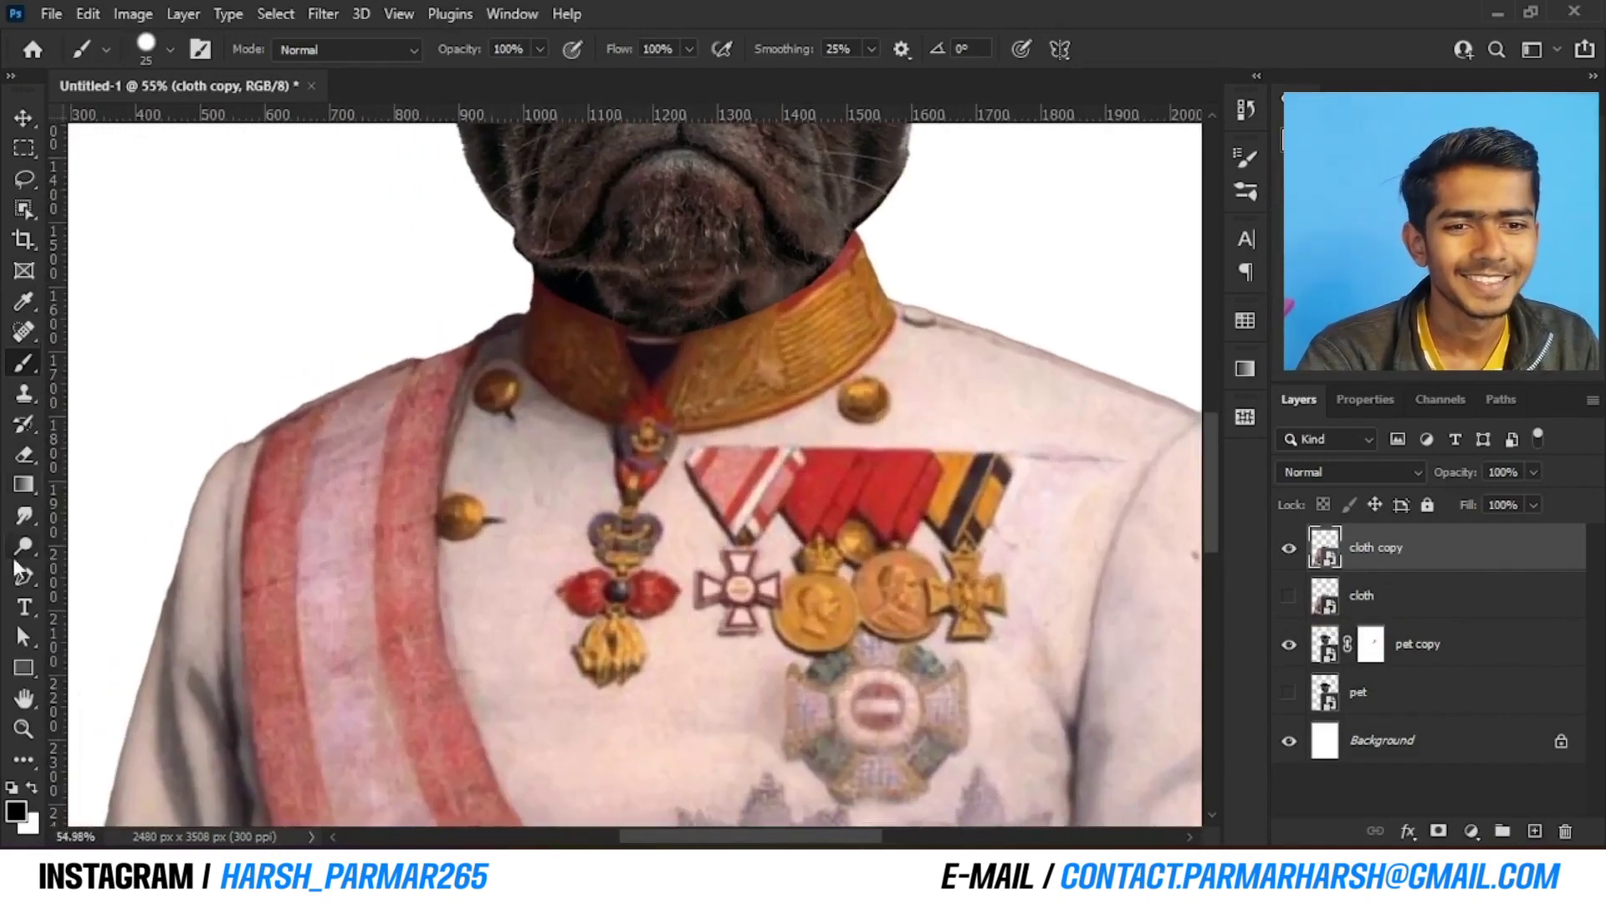
{"action": "left_click", "coordinate": [34, 519]}
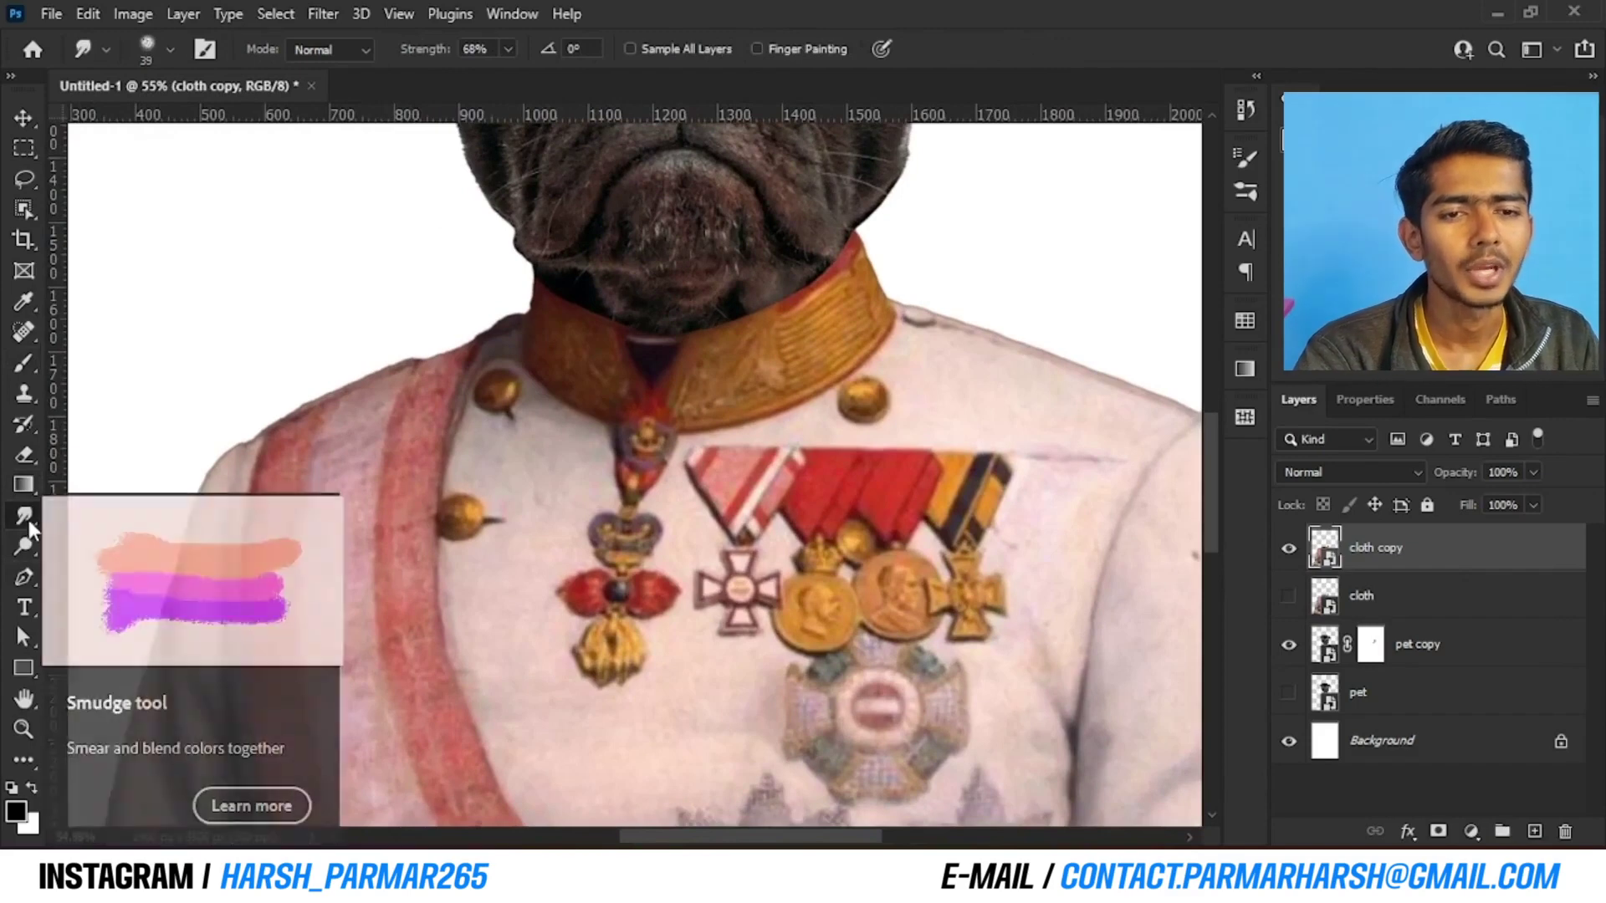
Choose the Smoothing Smudge Brush from the Digital-Painting-All-Brush presets
{"action": "right_click", "coordinate": [311, 302]}
{"action": "left_click", "coordinate": [349, 555]}
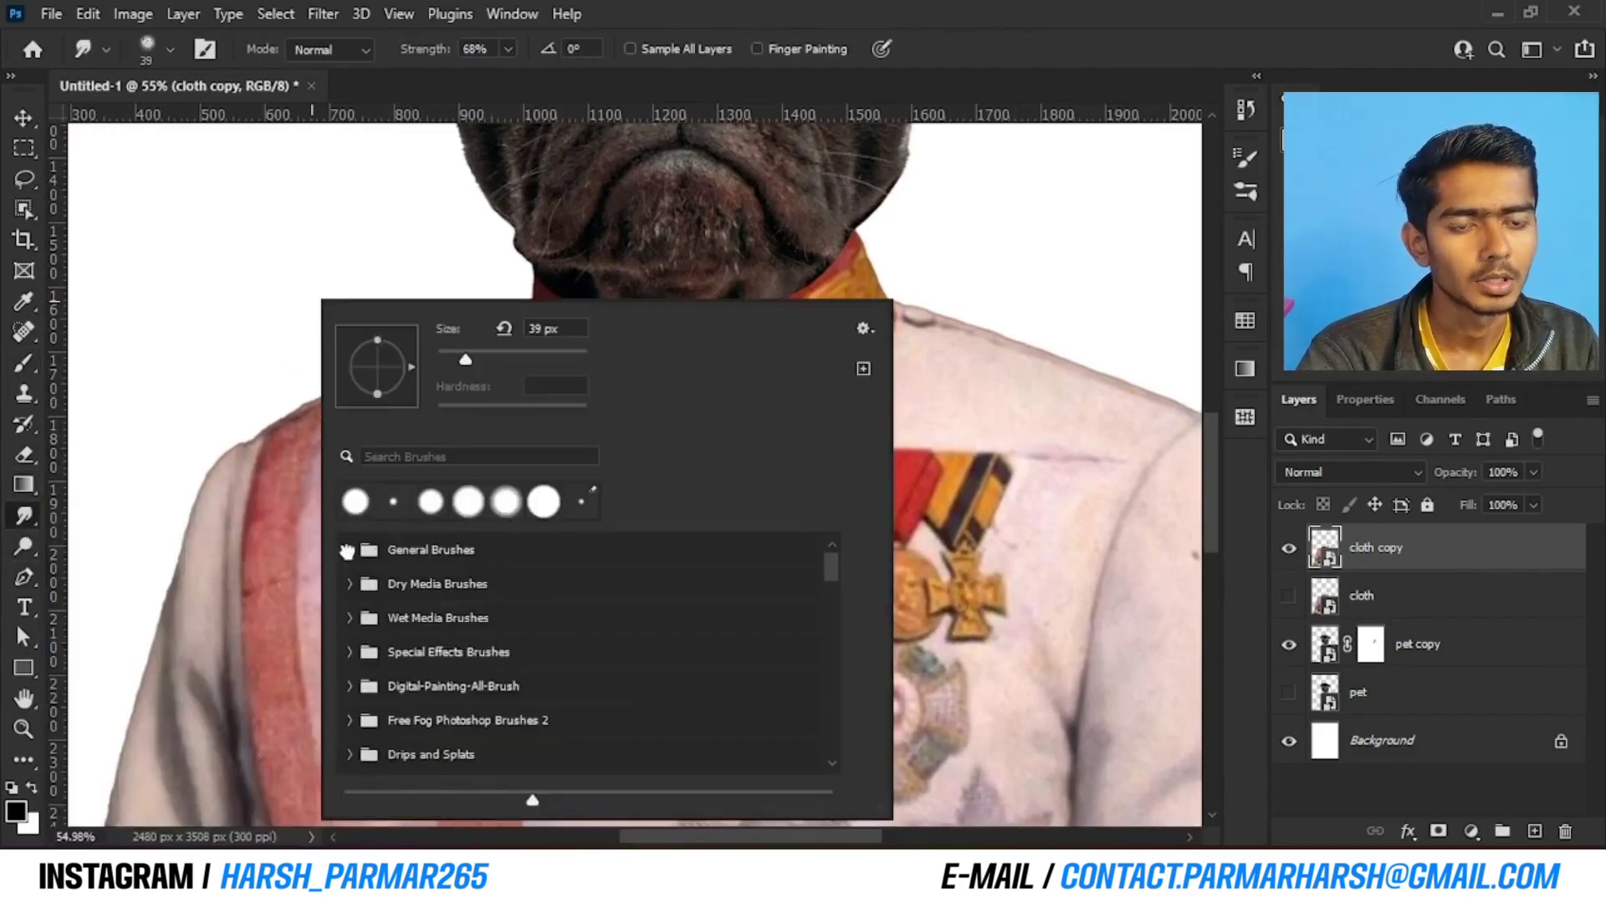
{"action": "scroll", "coordinate": [368, 569], "scroll_direction": "down", "scroll_amount": 4}
{"action": "scroll", "coordinate": [410, 577], "scroll_direction": "up", "scroll_amount": 1}
{"action": "scroll", "coordinate": [410, 578], "scroll_direction": "up", "scroll_amount": 2}
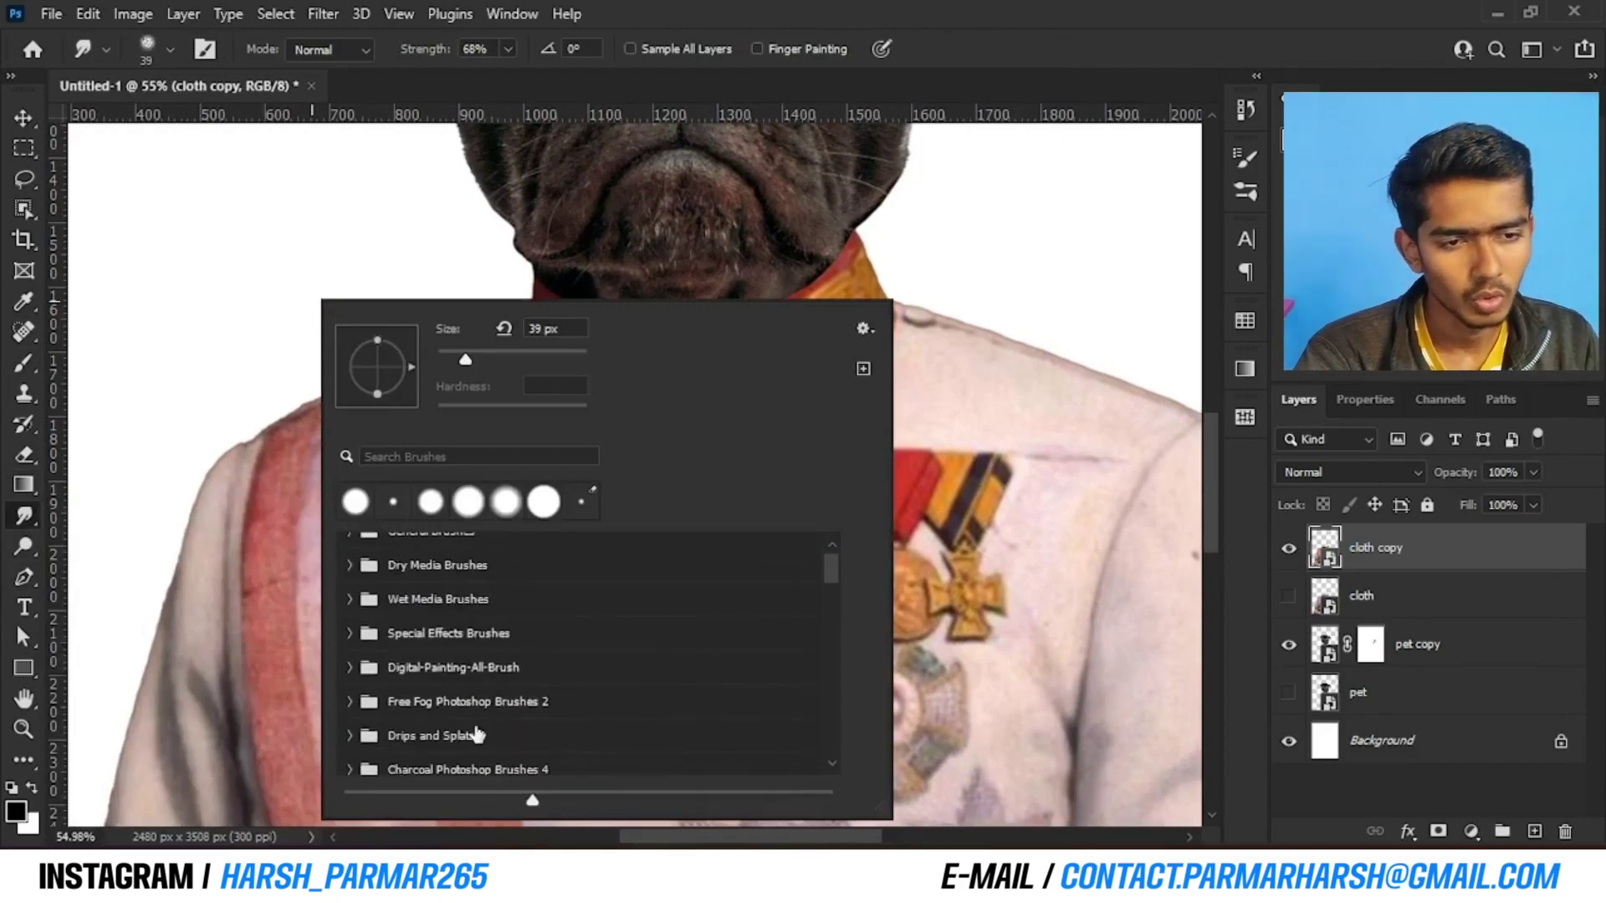
{"action": "left_click", "coordinate": [360, 669]}
{"action": "scroll", "coordinate": [401, 682], "scroll_direction": "down", "scroll_amount": 1}
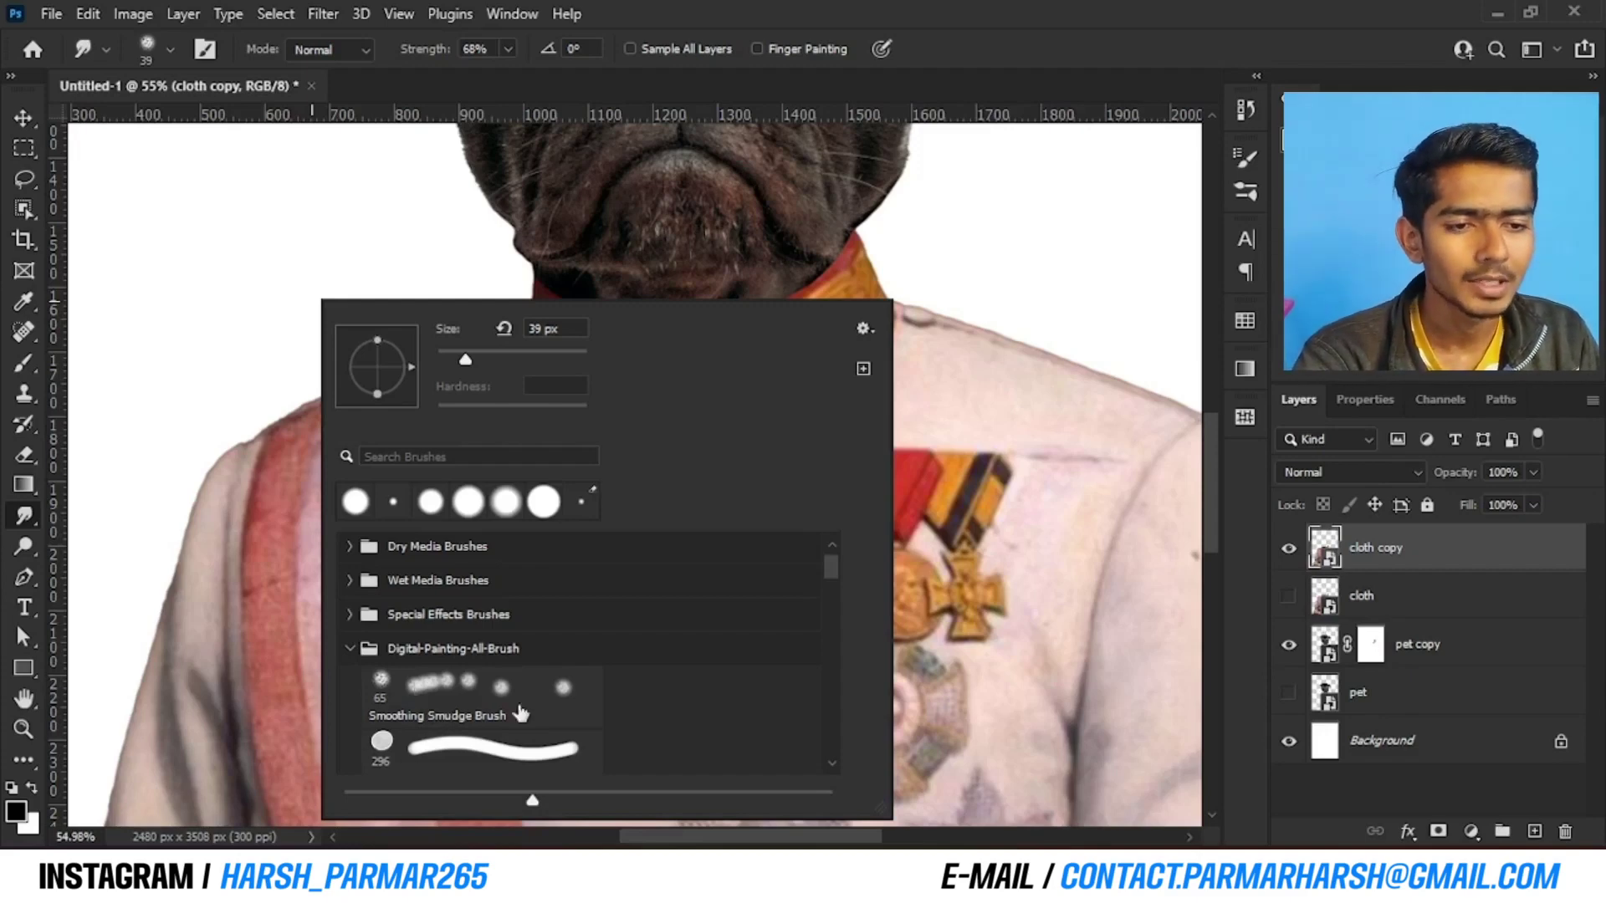
{"action": "left_click", "coordinate": [438, 706]}
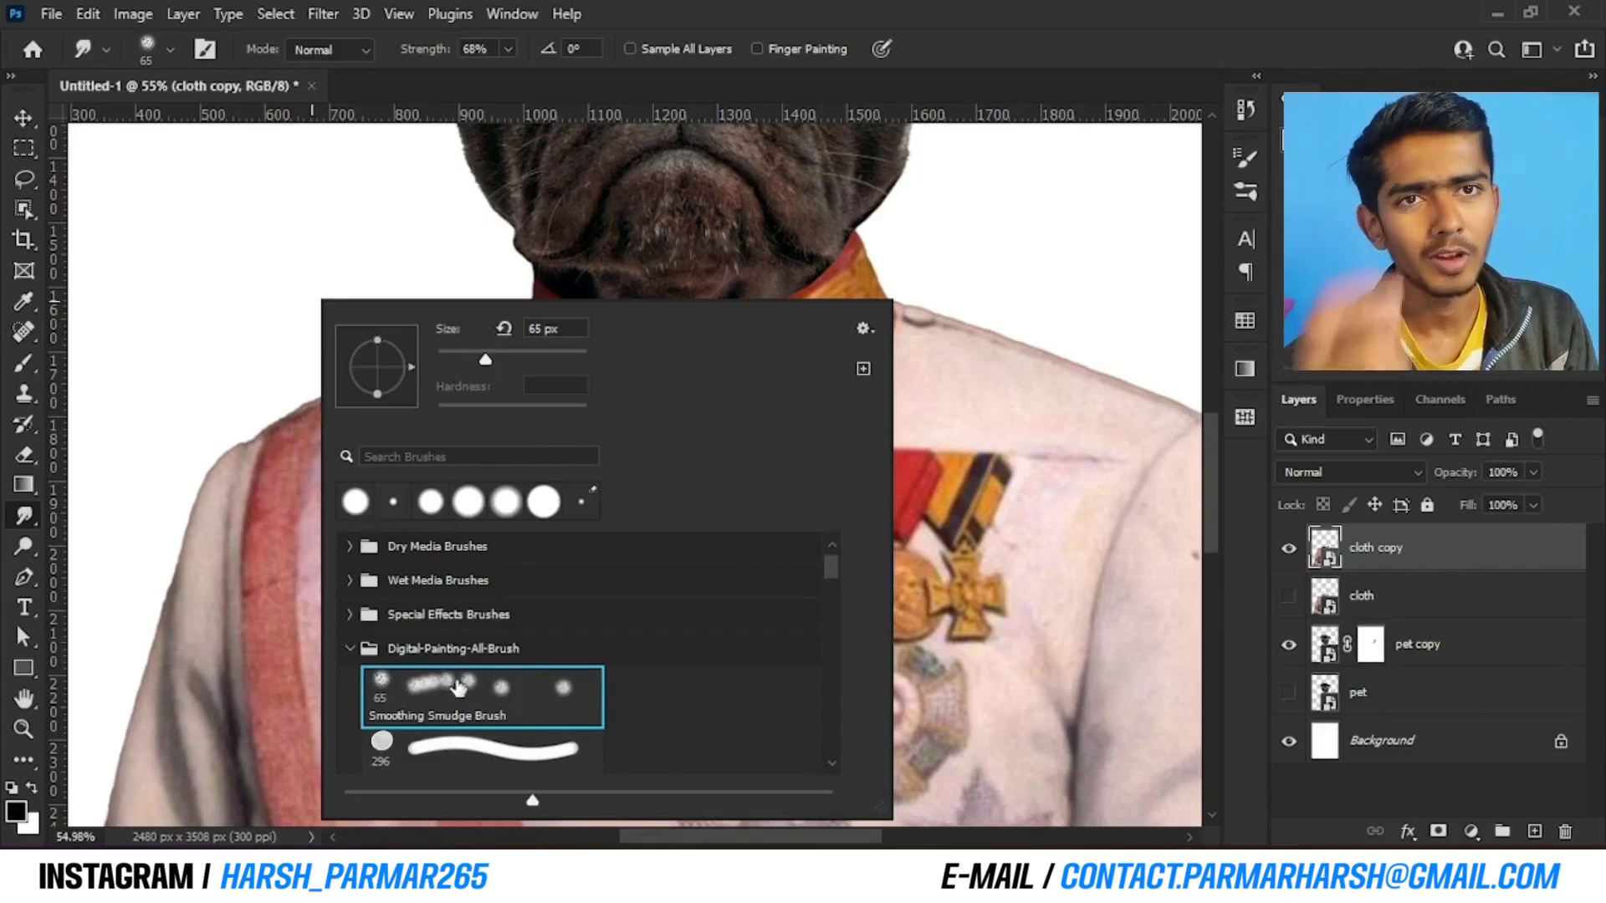
{"action": "left_click", "coordinate": [1477, 561]}
Rasterize the 'cloth copy' layer
{"action": "right_click", "coordinate": [1477, 561]}
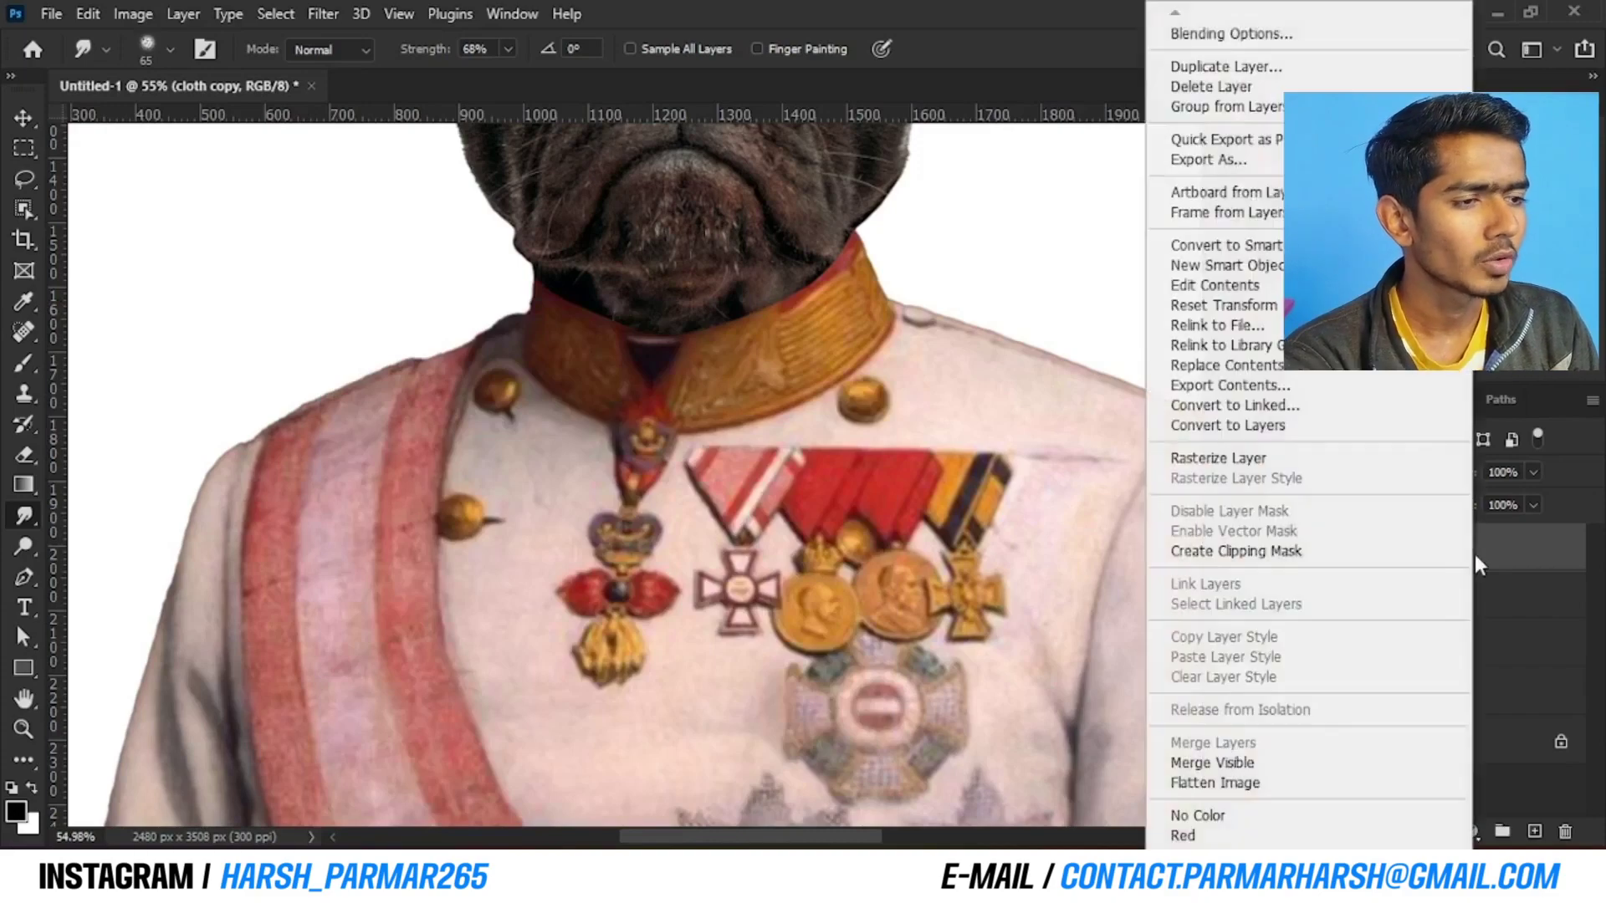
{"action": "left_click", "coordinate": [1255, 458]}
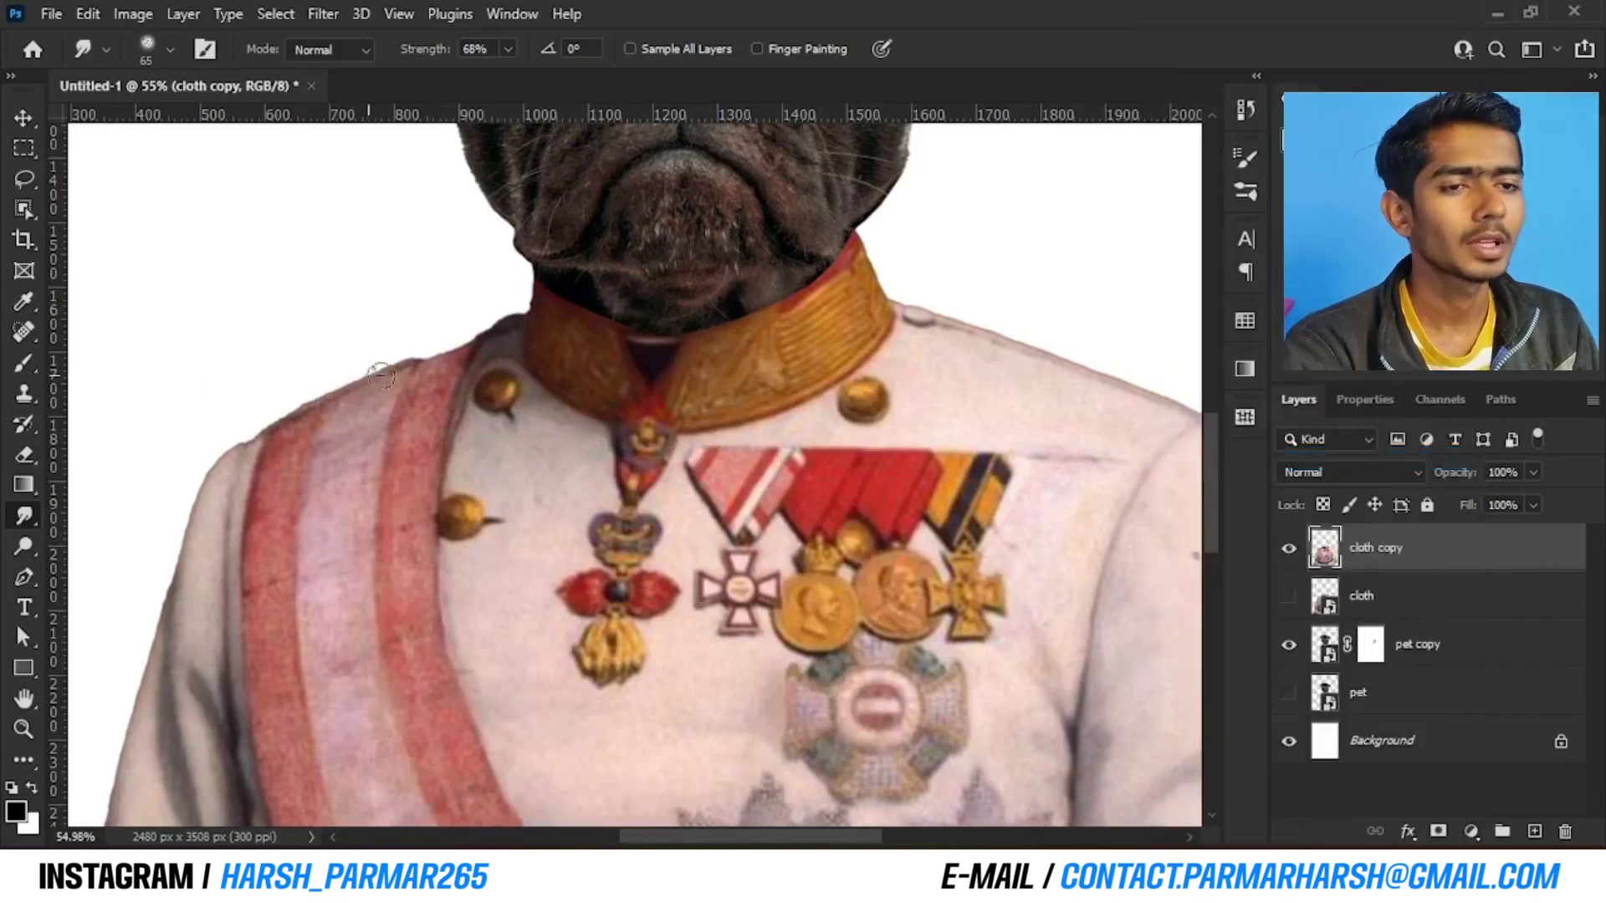
{"action": "scroll", "coordinate": [405, 368], "scroll_direction": "up", "scroll_amount": 8}
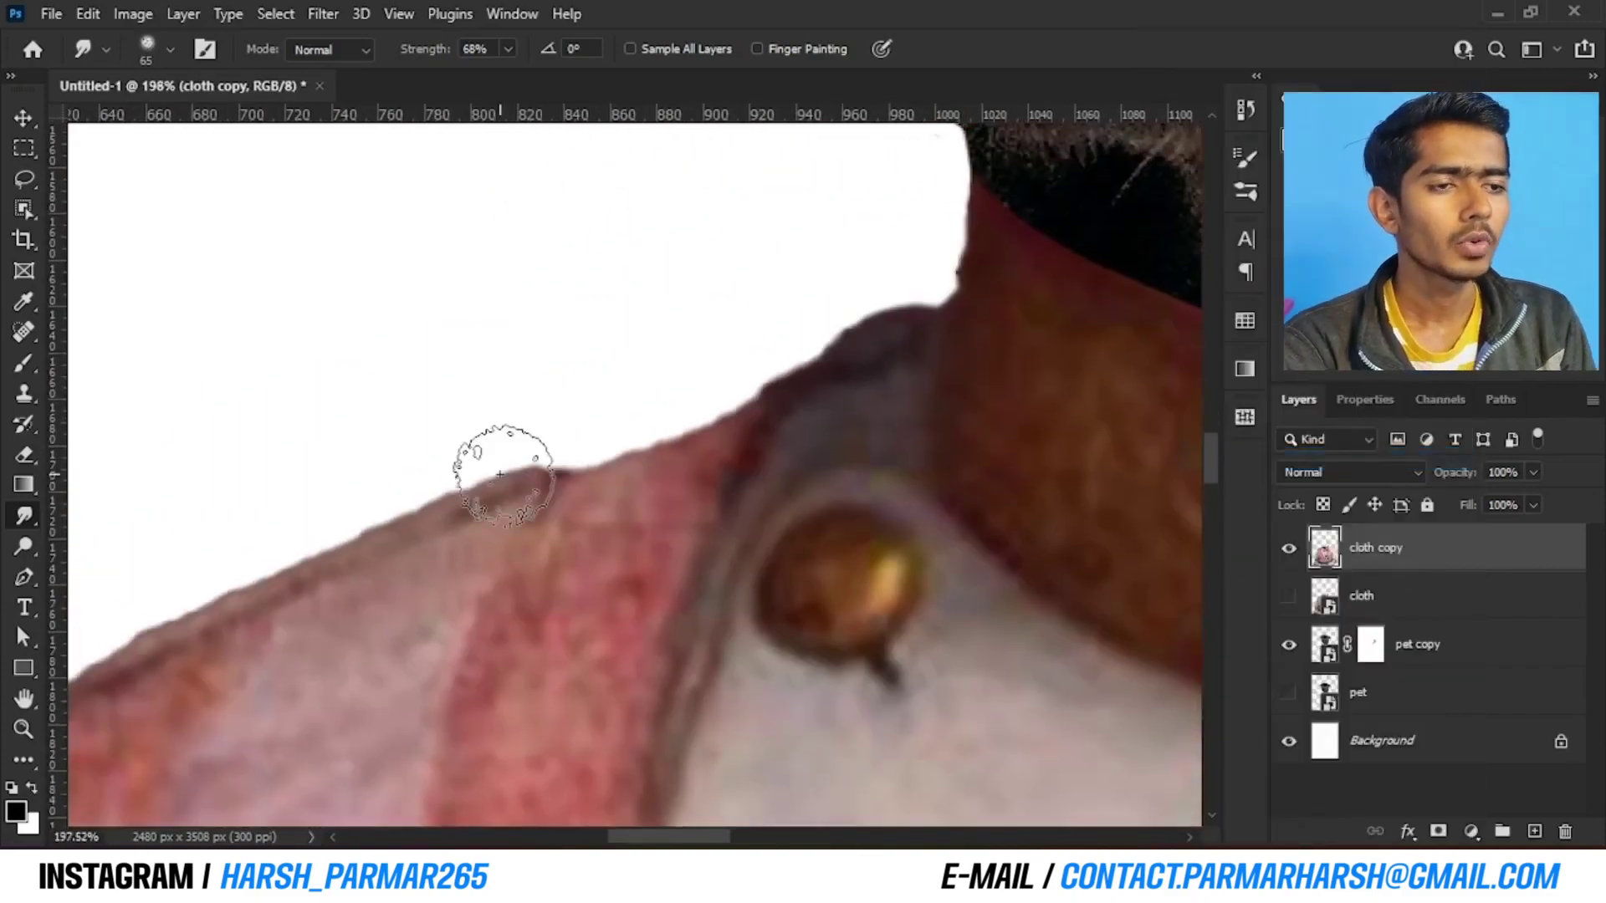
Shrink the smudge brush to 37 and soften the collar's top edge against the background
{"action": "left_click_drag", "start_coordinate": [800, 318], "coordinate": [660, 372]}
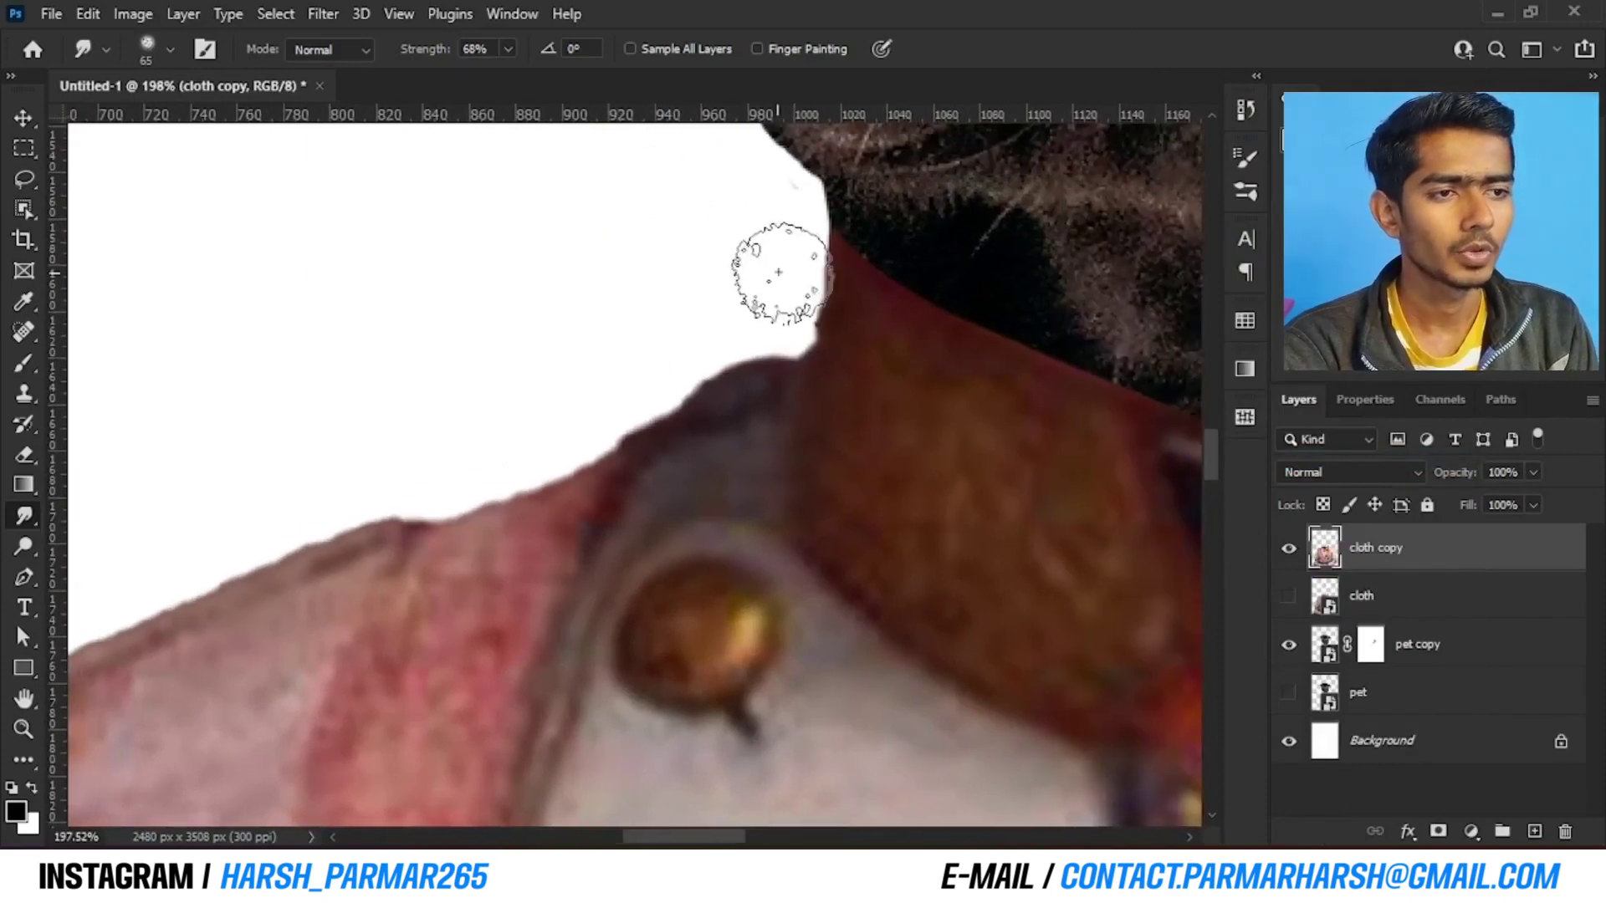
{"action": "mouse_move", "coordinate": [789, 275]}
{"action": "left_mouse_down"}
{"action": "mouse_move", "coordinate": [749, 262]}
{"action": "mouse_move", "coordinate": [784, 308]}
{"action": "mouse_move", "coordinate": [814, 261]}
{"action": "mouse_move", "coordinate": [802, 333]}
{"action": "mouse_move", "coordinate": [808, 284]}
{"action": "left_mouse_up"}
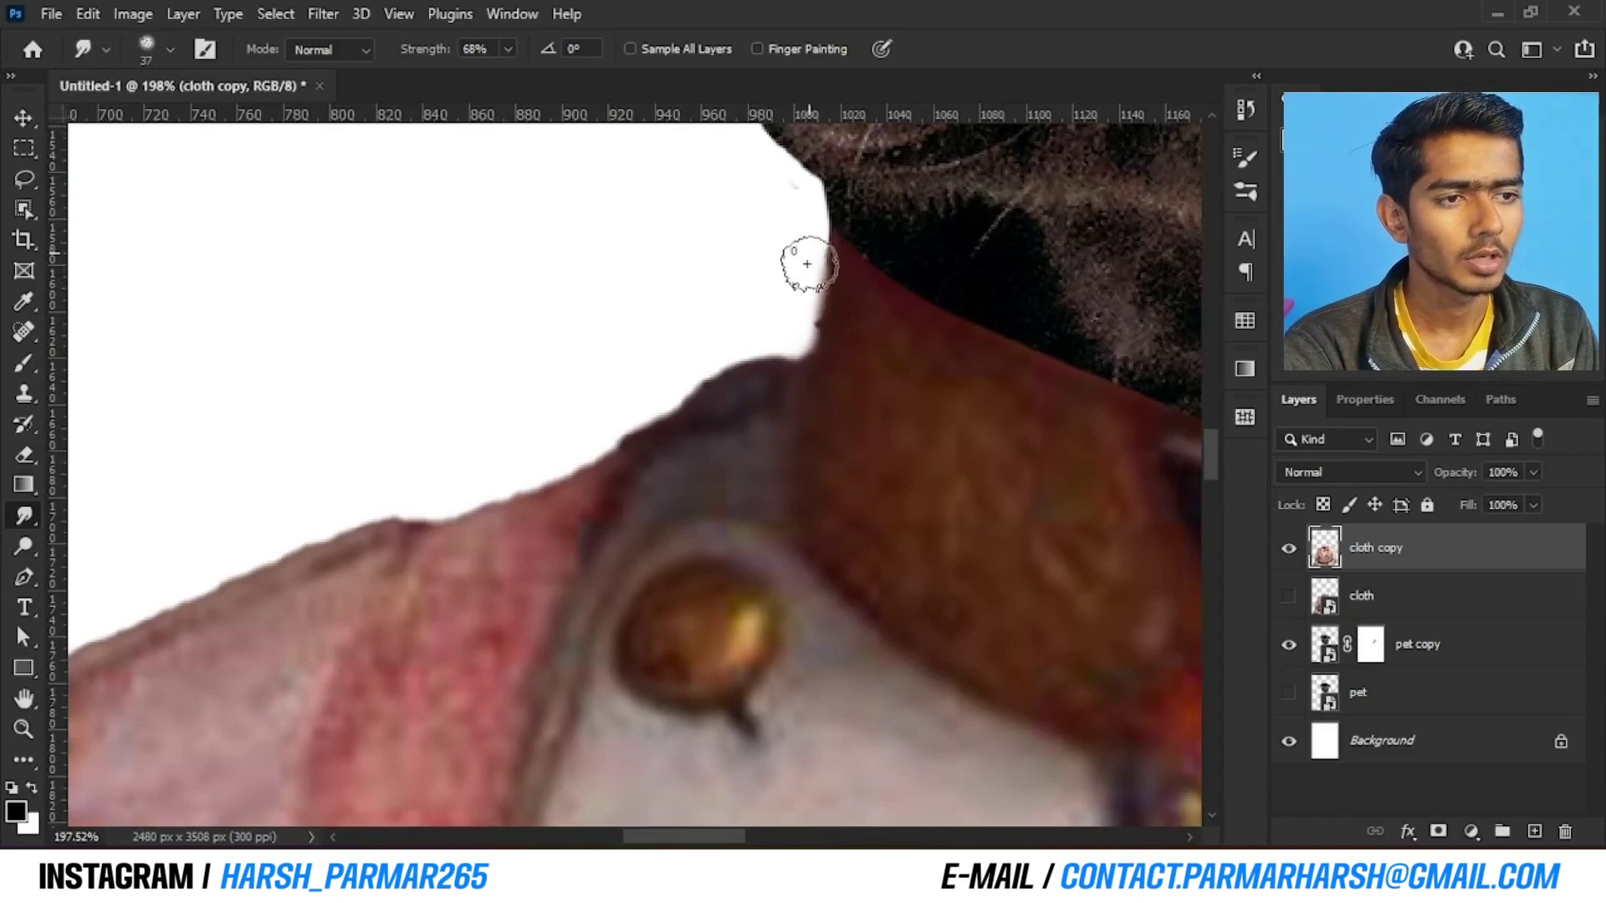
{"action": "mouse_move", "coordinate": [770, 353]}
{"action": "left_mouse_down"}
{"action": "mouse_move", "coordinate": [821, 293]}
{"action": "mouse_move", "coordinate": [713, 335]}
{"action": "mouse_move", "coordinate": [570, 425]}
{"action": "mouse_move", "coordinate": [764, 348]}
{"action": "mouse_move", "coordinate": [577, 381]}
{"action": "mouse_move", "coordinate": [506, 434]}
{"action": "mouse_move", "coordinate": [717, 305]}
{"action": "mouse_move", "coordinate": [423, 459]}
{"action": "mouse_move", "coordinate": [455, 477]}
{"action": "mouse_move", "coordinate": [487, 444]}
{"action": "mouse_move", "coordinate": [449, 524]}
{"action": "mouse_move", "coordinate": [635, 334]}
{"action": "mouse_move", "coordinate": [337, 480]}
{"action": "mouse_move", "coordinate": [359, 502]}
{"action": "mouse_move", "coordinate": [453, 408]}
{"action": "mouse_move", "coordinate": [362, 499]}
{"action": "mouse_move", "coordinate": [407, 419]}
{"action": "left_mouse_up"}
Smudge along the uniform's left shoulder edge to smooth its jagged outline
{"action": "left_click_drag", "start_coordinate": [429, 542], "coordinate": [460, 404]}
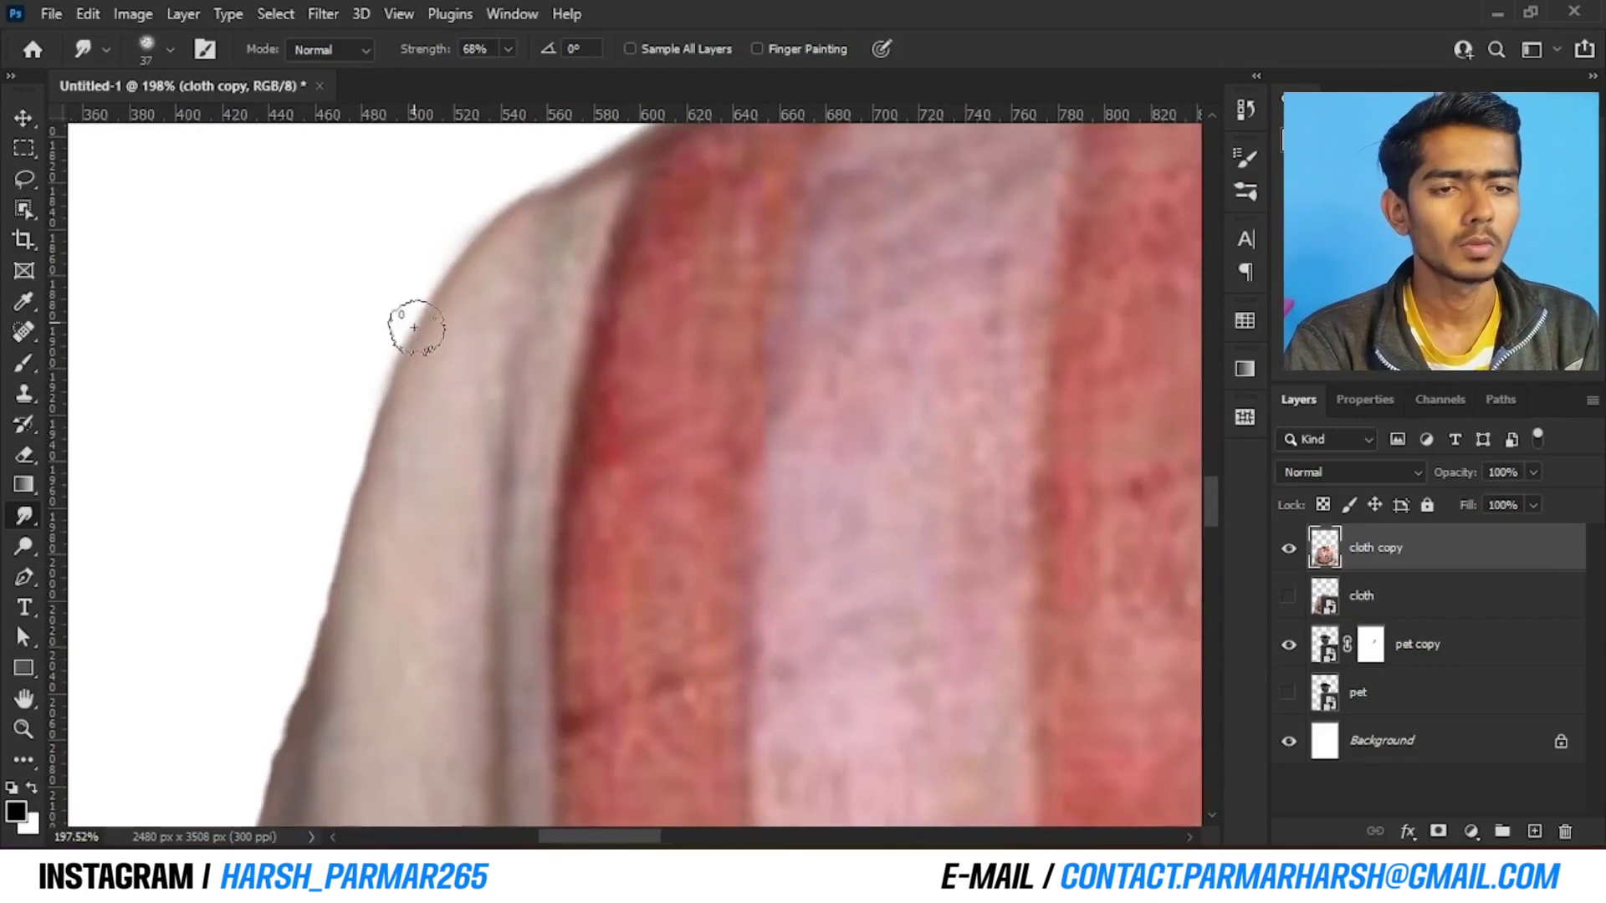
{"action": "mouse_move", "coordinate": [413, 326]}
{"action": "left_mouse_down"}
{"action": "mouse_move", "coordinate": [328, 533]}
{"action": "mouse_move", "coordinate": [346, 463]}
{"action": "mouse_move", "coordinate": [286, 680]}
{"action": "mouse_move", "coordinate": [326, 684]}
{"action": "mouse_move", "coordinate": [411, 471]}
{"action": "mouse_move", "coordinate": [414, 397]}
{"action": "mouse_move", "coordinate": [347, 587]}
{"action": "left_mouse_up"}
{"action": "mouse_move", "coordinate": [372, 561]}
{"action": "left_mouse_down"}
{"action": "mouse_move", "coordinate": [452, 304]}
{"action": "mouse_move", "coordinate": [413, 396]}
{"action": "left_mouse_up"}
{"action": "mouse_move", "coordinate": [404, 549]}
{"action": "left_mouse_down"}
{"action": "mouse_move", "coordinate": [441, 480]}
{"action": "mouse_move", "coordinate": [440, 430]}
{"action": "mouse_move", "coordinate": [383, 434]}
{"action": "mouse_move", "coordinate": [337, 600]}
{"action": "left_mouse_up"}
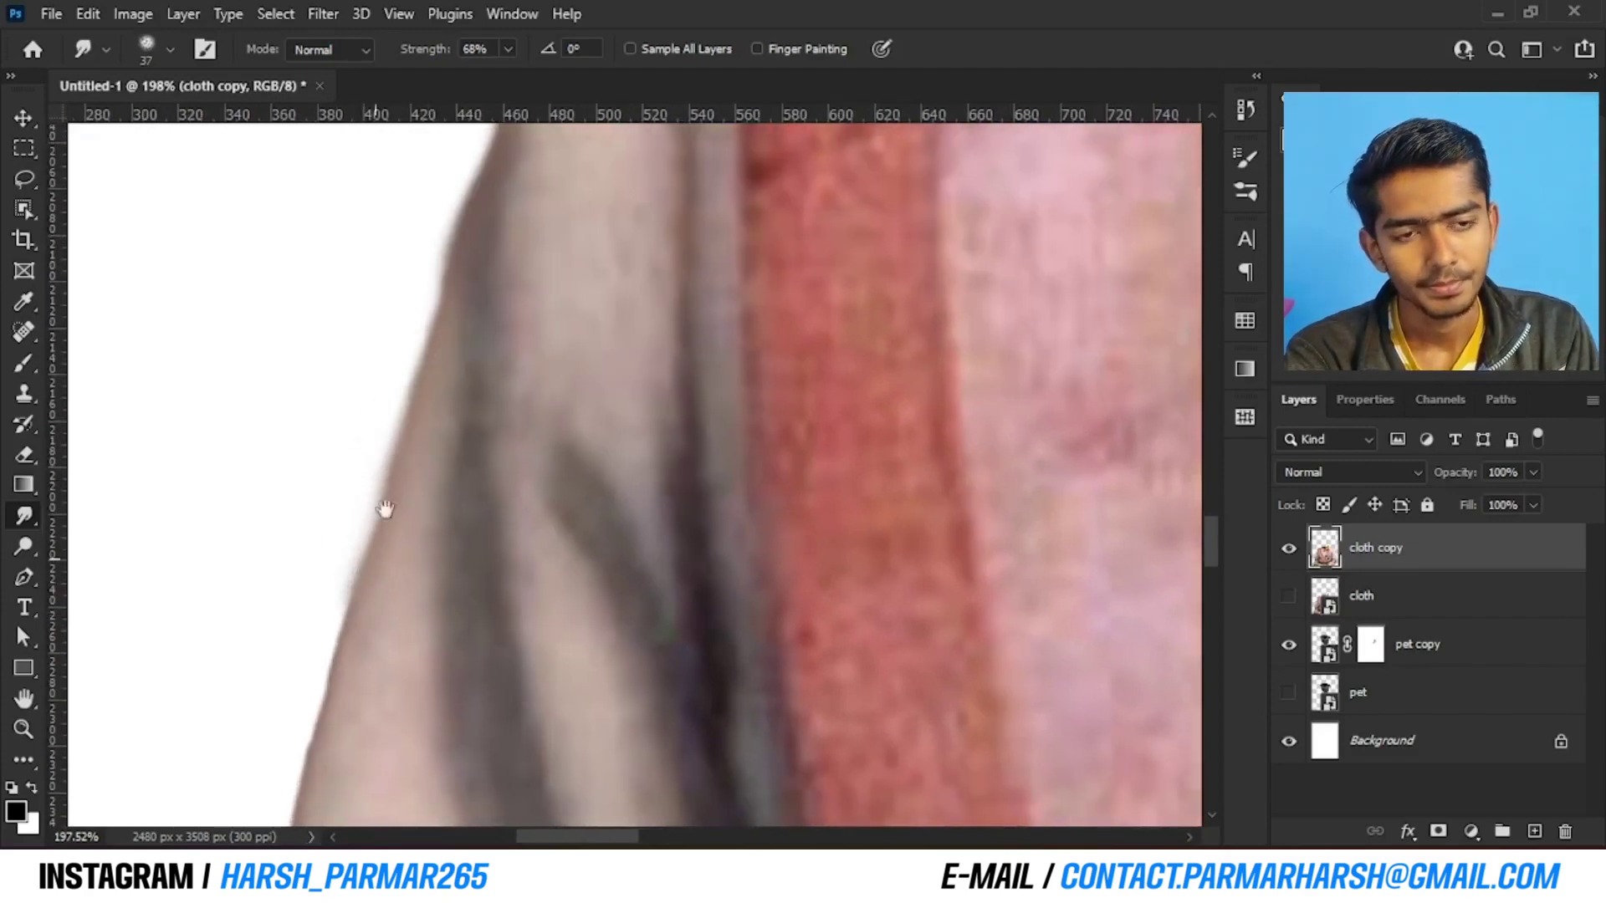
{"action": "left_click_drag", "start_coordinate": [387, 509], "coordinate": [461, 280]}
{"action": "mouse_move", "coordinate": [425, 343]}
{"action": "left_mouse_down"}
{"action": "mouse_move", "coordinate": [356, 567]}
{"action": "mouse_move", "coordinate": [427, 290]}
{"action": "mouse_move", "coordinate": [413, 385]}
{"action": "left_mouse_up"}
{"action": "mouse_move", "coordinate": [372, 499]}
{"action": "left_mouse_down"}
{"action": "mouse_move", "coordinate": [373, 670]}
{"action": "mouse_move", "coordinate": [390, 412]}
{"action": "mouse_move", "coordinate": [347, 432]}
{"action": "mouse_move", "coordinate": [293, 714]}
{"action": "mouse_move", "coordinate": [409, 376]}
{"action": "mouse_move", "coordinate": [344, 577]}
{"action": "left_mouse_up"}
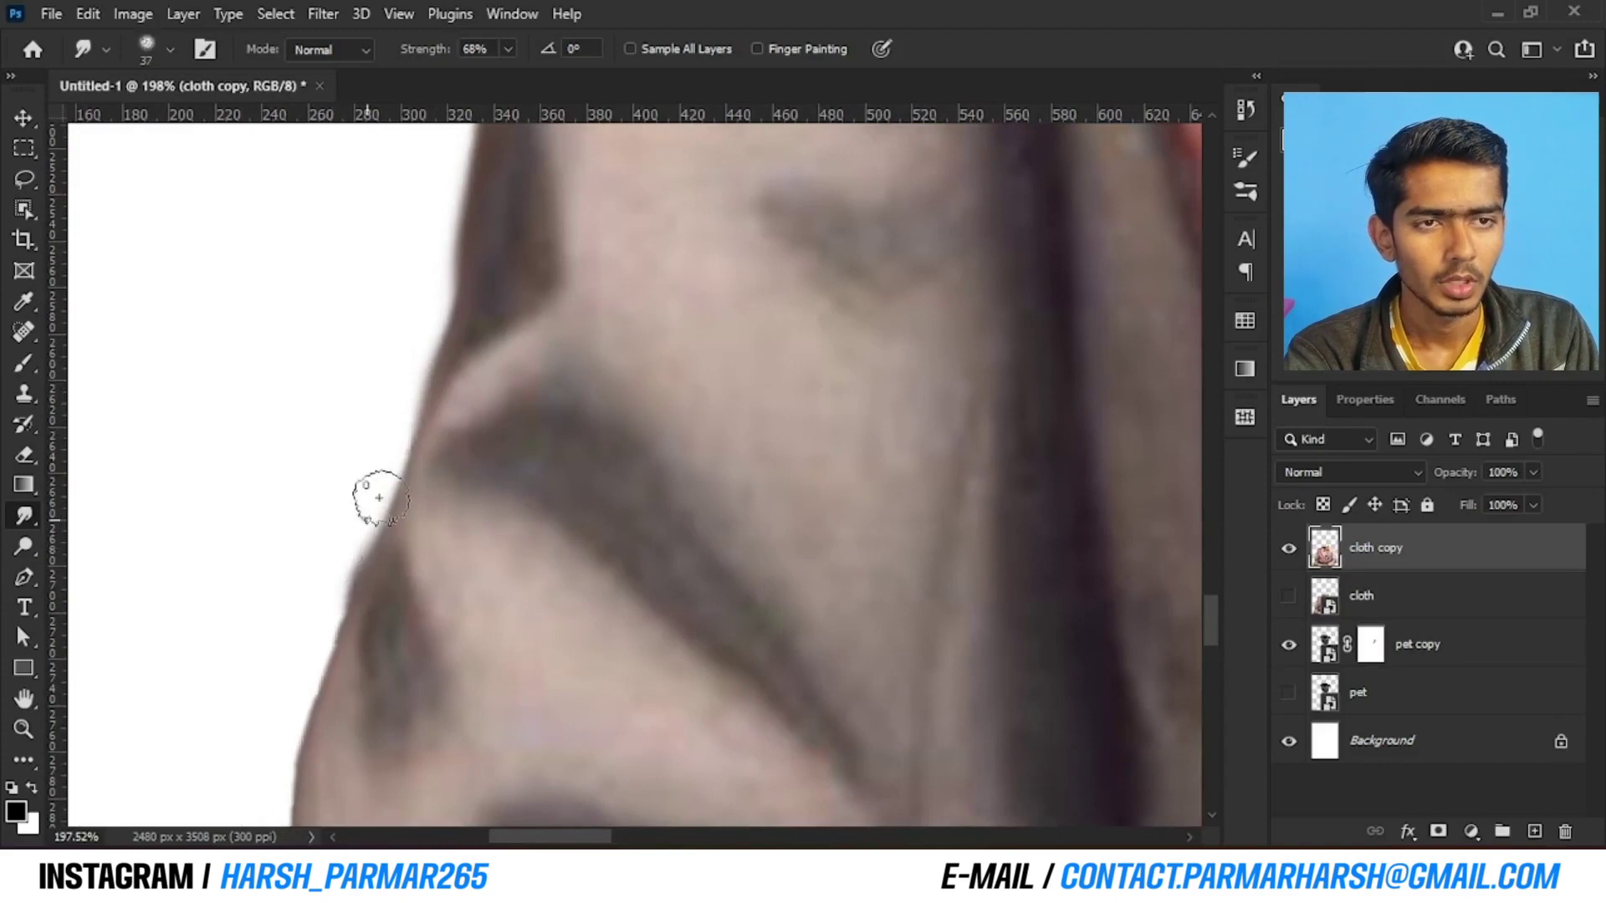
Set Smudge Strength to 70% and smooth the uniform fold's outer and lower-left edges
{"action": "left_click", "coordinate": [506, 50]}
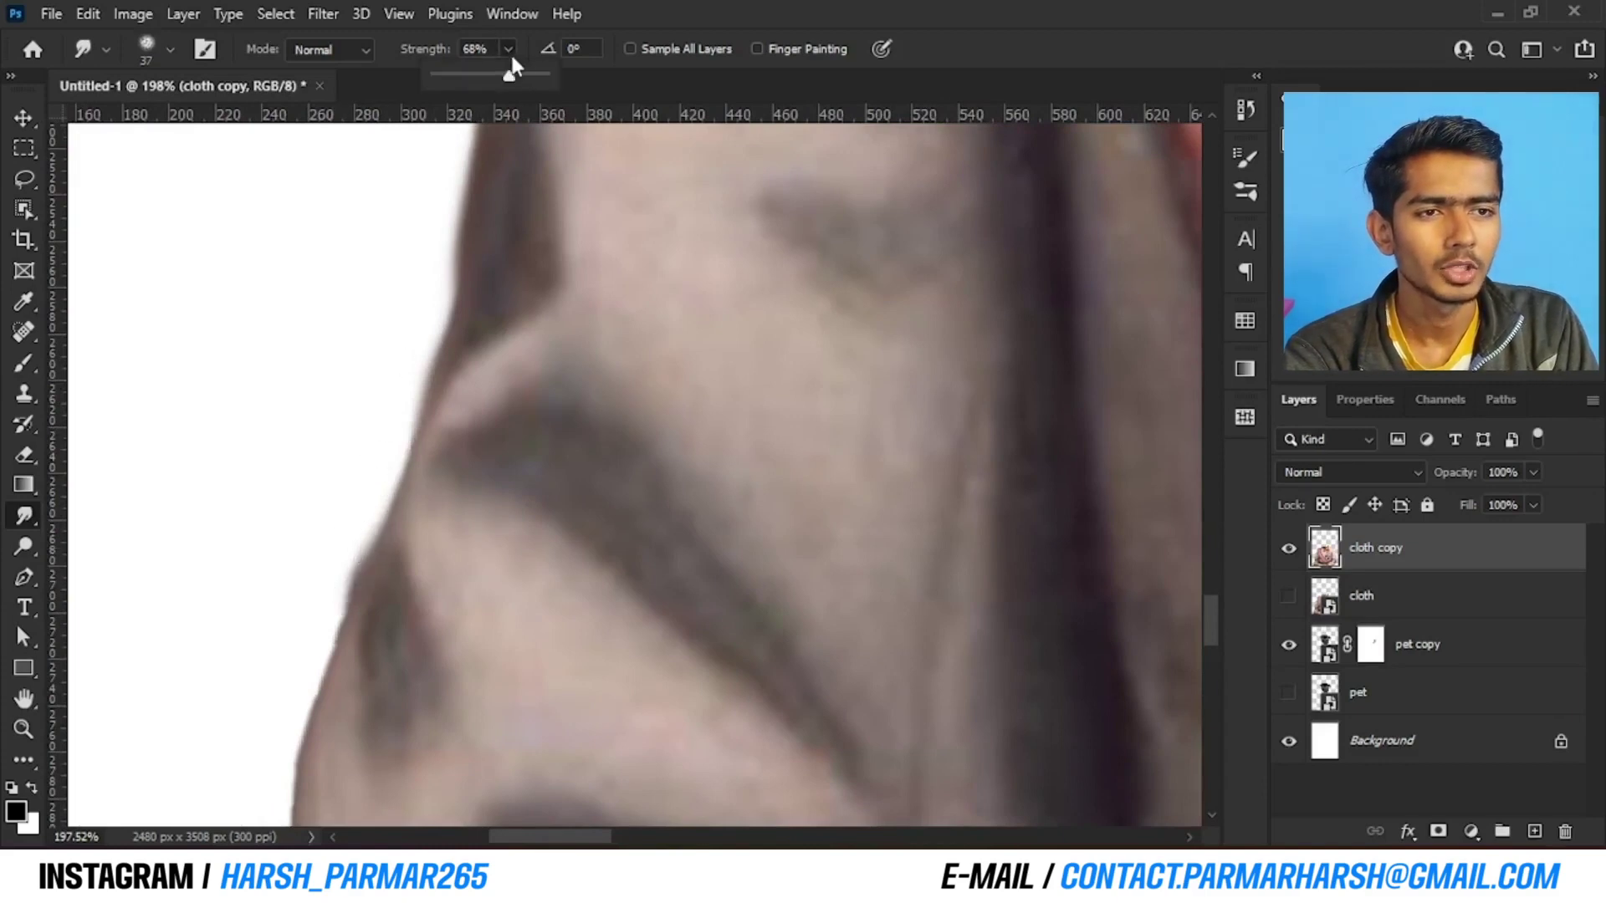
{"action": "left_click", "coordinate": [492, 54]}
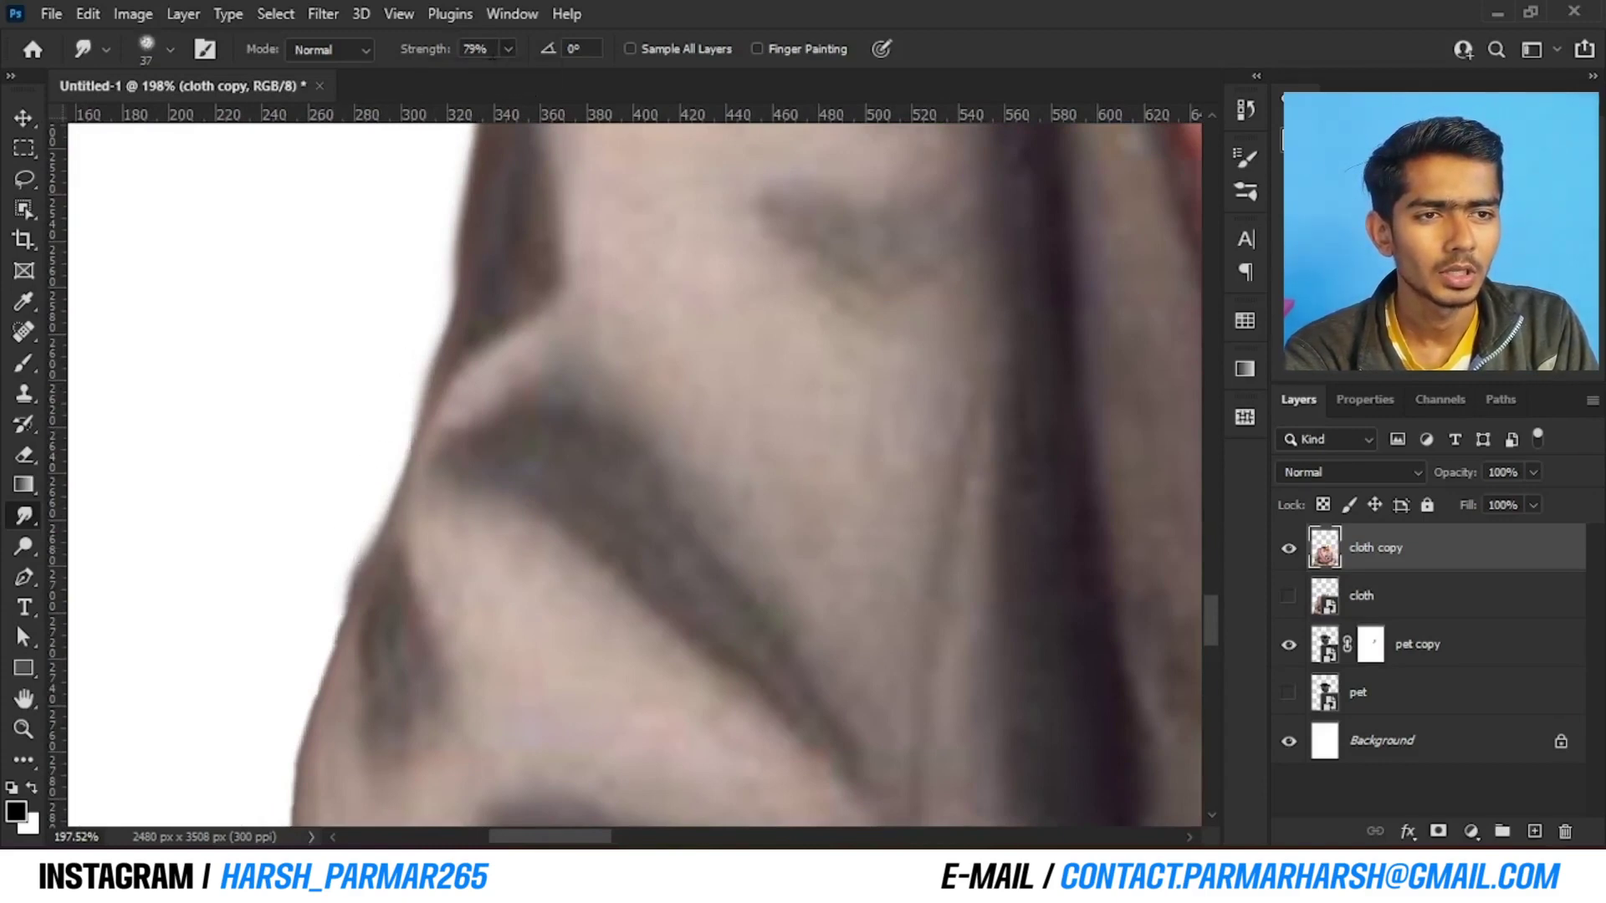
{"action": "type", "text": "70"}
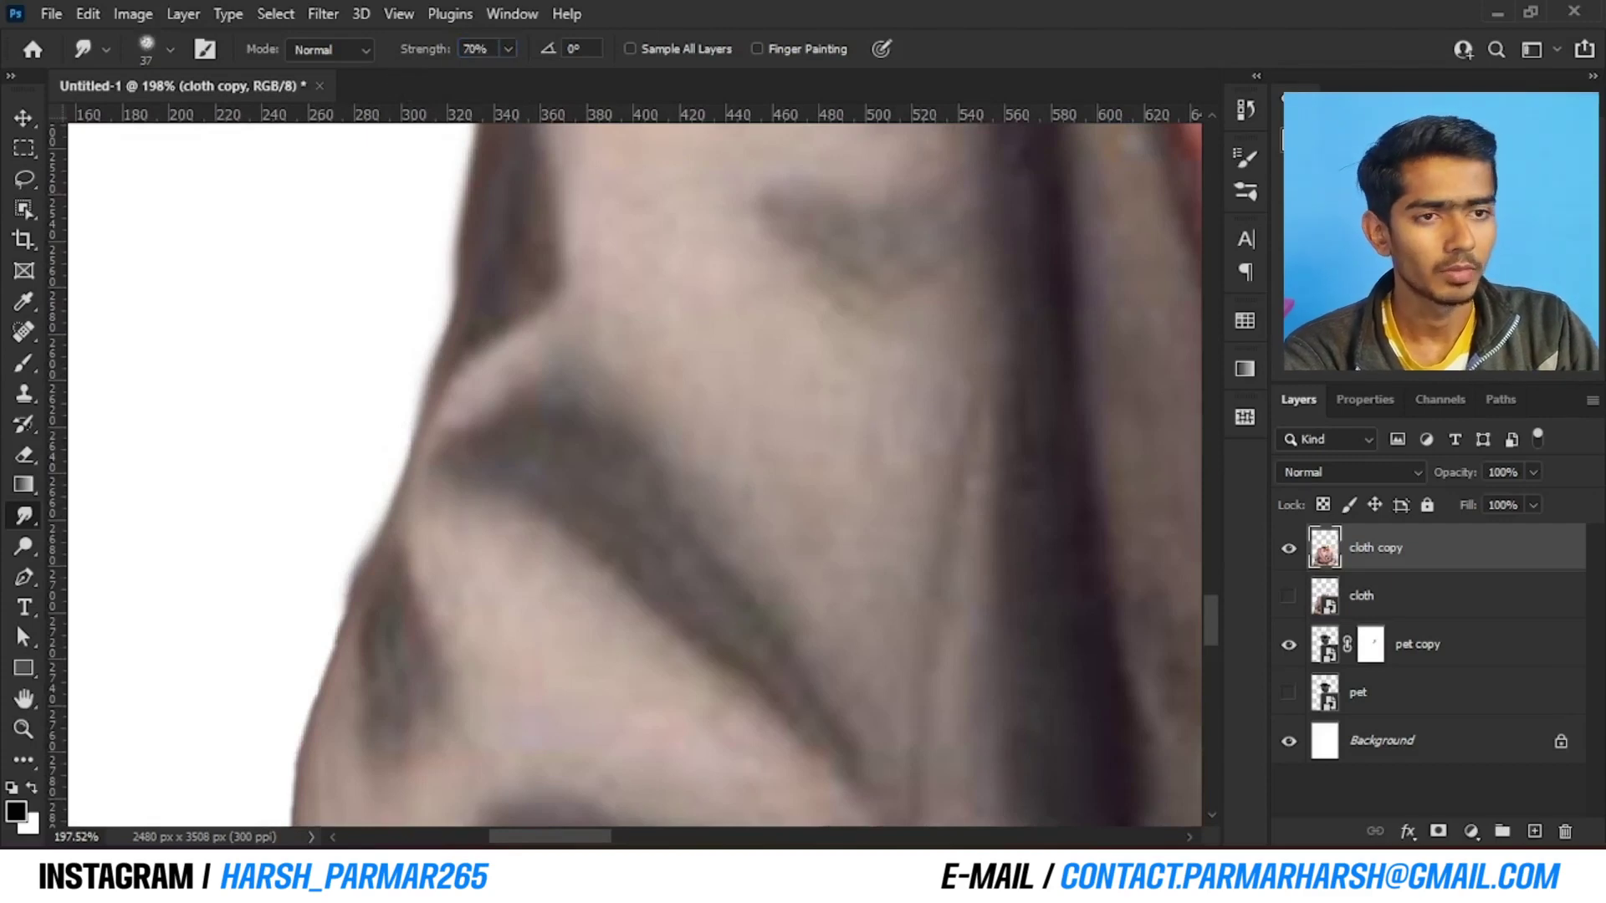
{"action": "left_click_drag", "start_coordinate": [407, 499], "coordinate": [541, 276]}
{"action": "mouse_move", "coordinate": [487, 327]}
{"action": "left_mouse_down"}
{"action": "mouse_move", "coordinate": [389, 685]}
{"action": "mouse_move", "coordinate": [423, 459]}
{"action": "left_mouse_up"}
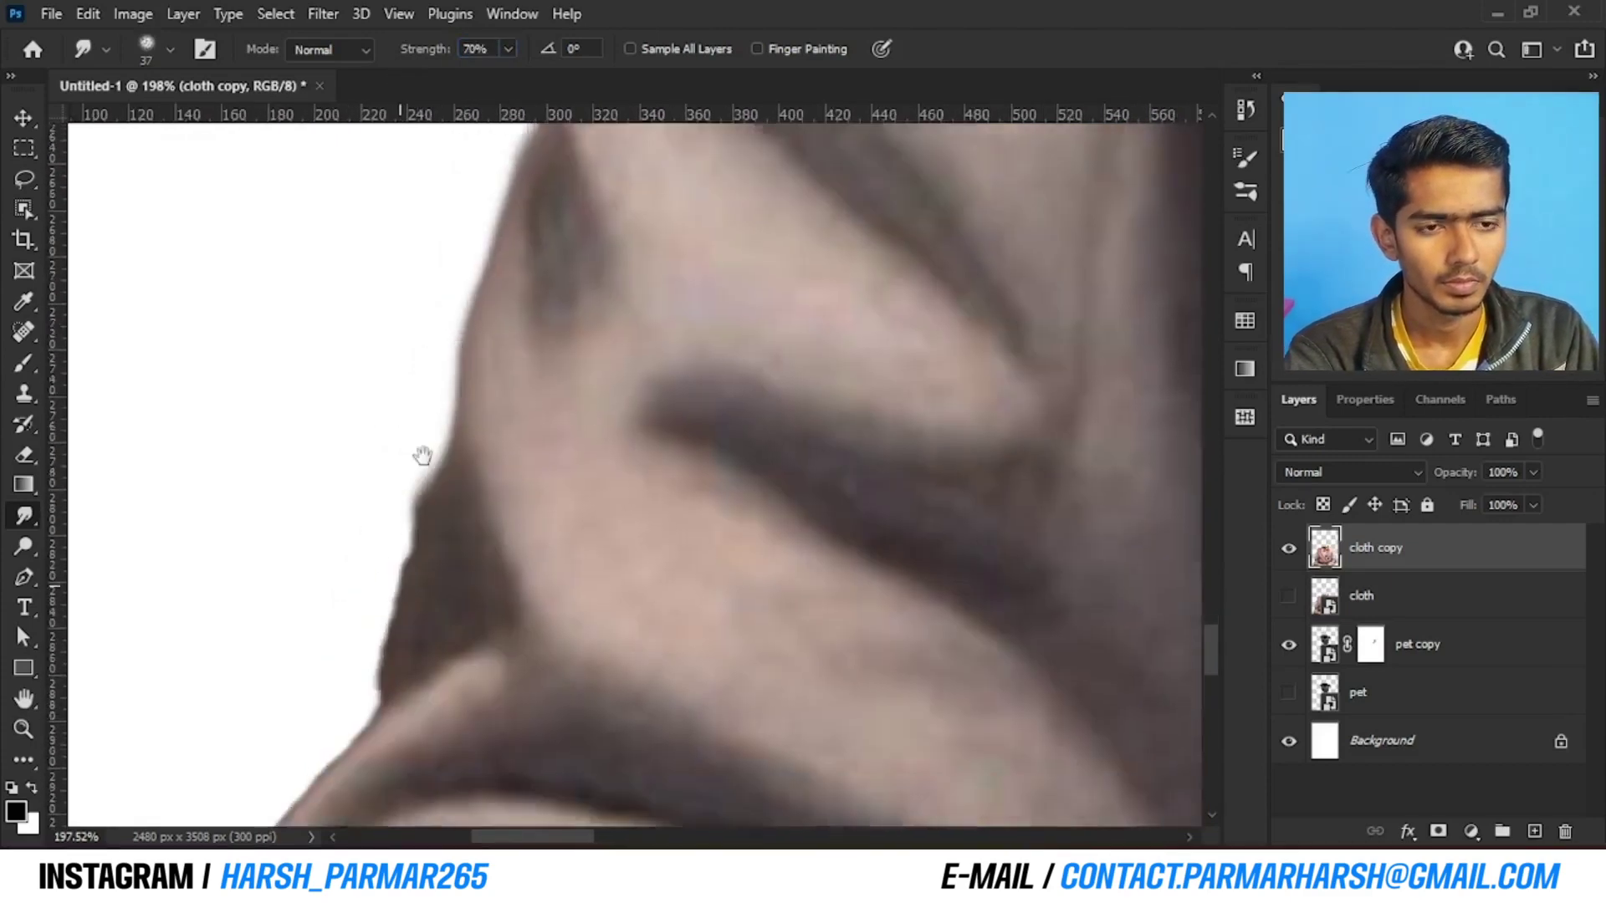
{"action": "mouse_move", "coordinate": [405, 536]}
{"action": "left_mouse_down"}
{"action": "mouse_move", "coordinate": [404, 512]}
{"action": "mouse_move", "coordinate": [394, 616]}
{"action": "mouse_move", "coordinate": [351, 674]}
{"action": "mouse_move", "coordinate": [558, 375]}
{"action": "left_mouse_up"}
{"action": "mouse_move", "coordinate": [492, 448]}
{"action": "left_mouse_down"}
{"action": "mouse_move", "coordinate": [413, 604]}
{"action": "mouse_move", "coordinate": [432, 725]}
{"action": "mouse_move", "coordinate": [438, 659]}
{"action": "mouse_move", "coordinate": [457, 706]}
{"action": "mouse_move", "coordinate": [442, 469]}
{"action": "mouse_move", "coordinate": [456, 508]}
{"action": "mouse_move", "coordinate": [440, 488]}
{"action": "mouse_move", "coordinate": [407, 621]}
{"action": "mouse_move", "coordinate": [416, 466]}
{"action": "left_mouse_up"}
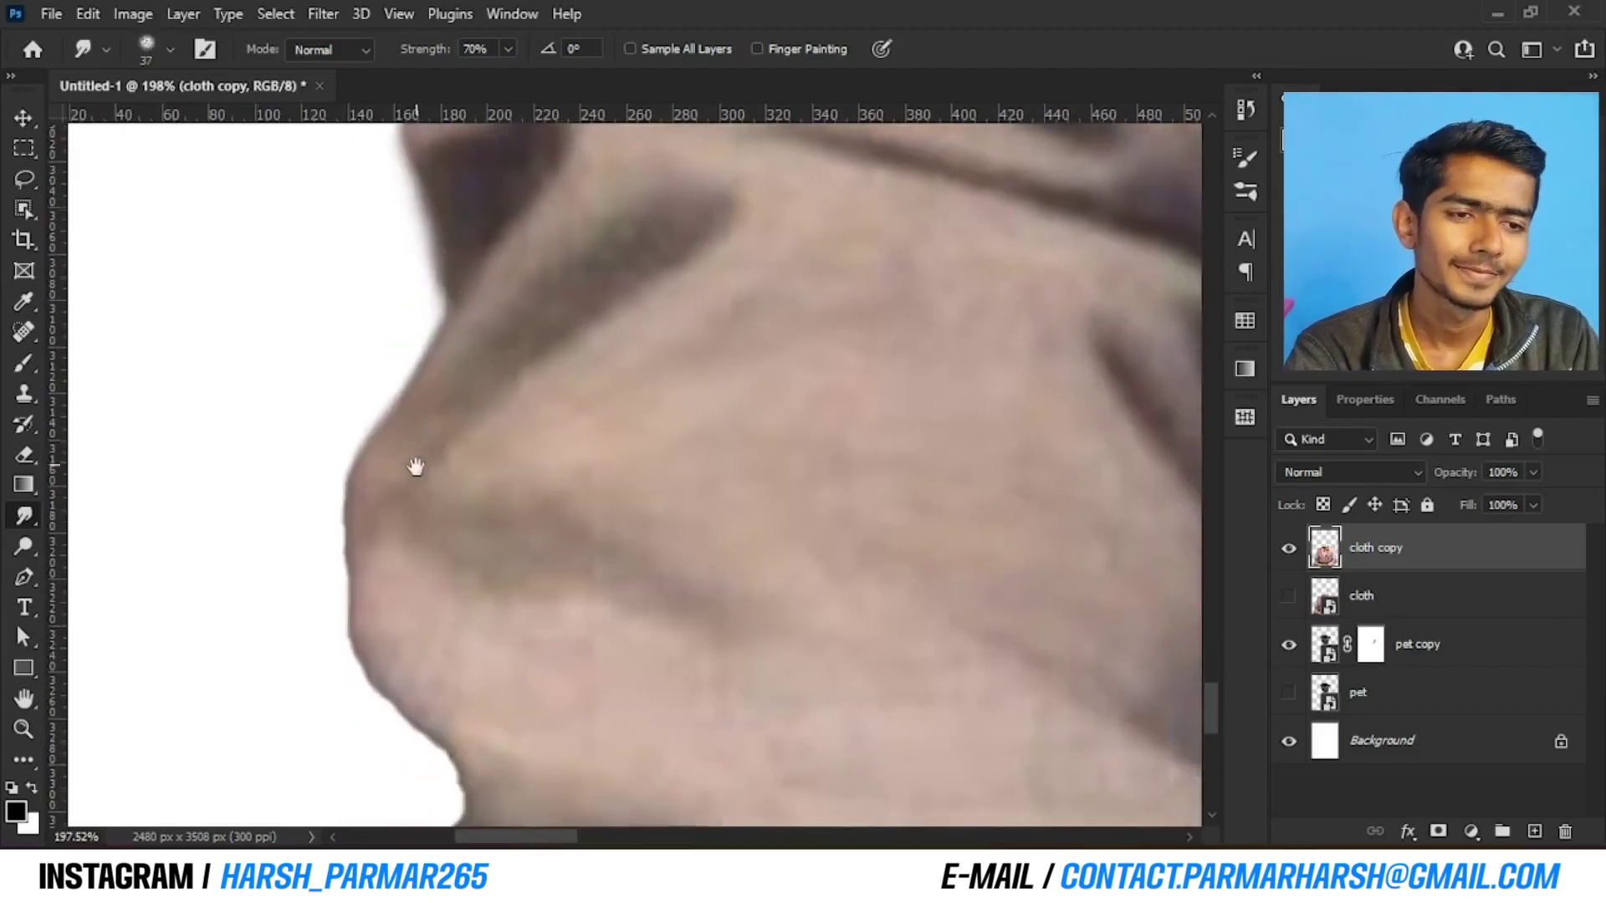
{"action": "mouse_move", "coordinate": [351, 523]}
{"action": "left_mouse_down"}
{"action": "mouse_move", "coordinate": [340, 638]}
{"action": "mouse_move", "coordinate": [373, 692]}
{"action": "mouse_move", "coordinate": [359, 513]}
{"action": "mouse_move", "coordinate": [383, 617]}
{"action": "mouse_move", "coordinate": [452, 434]}
{"action": "left_mouse_up"}
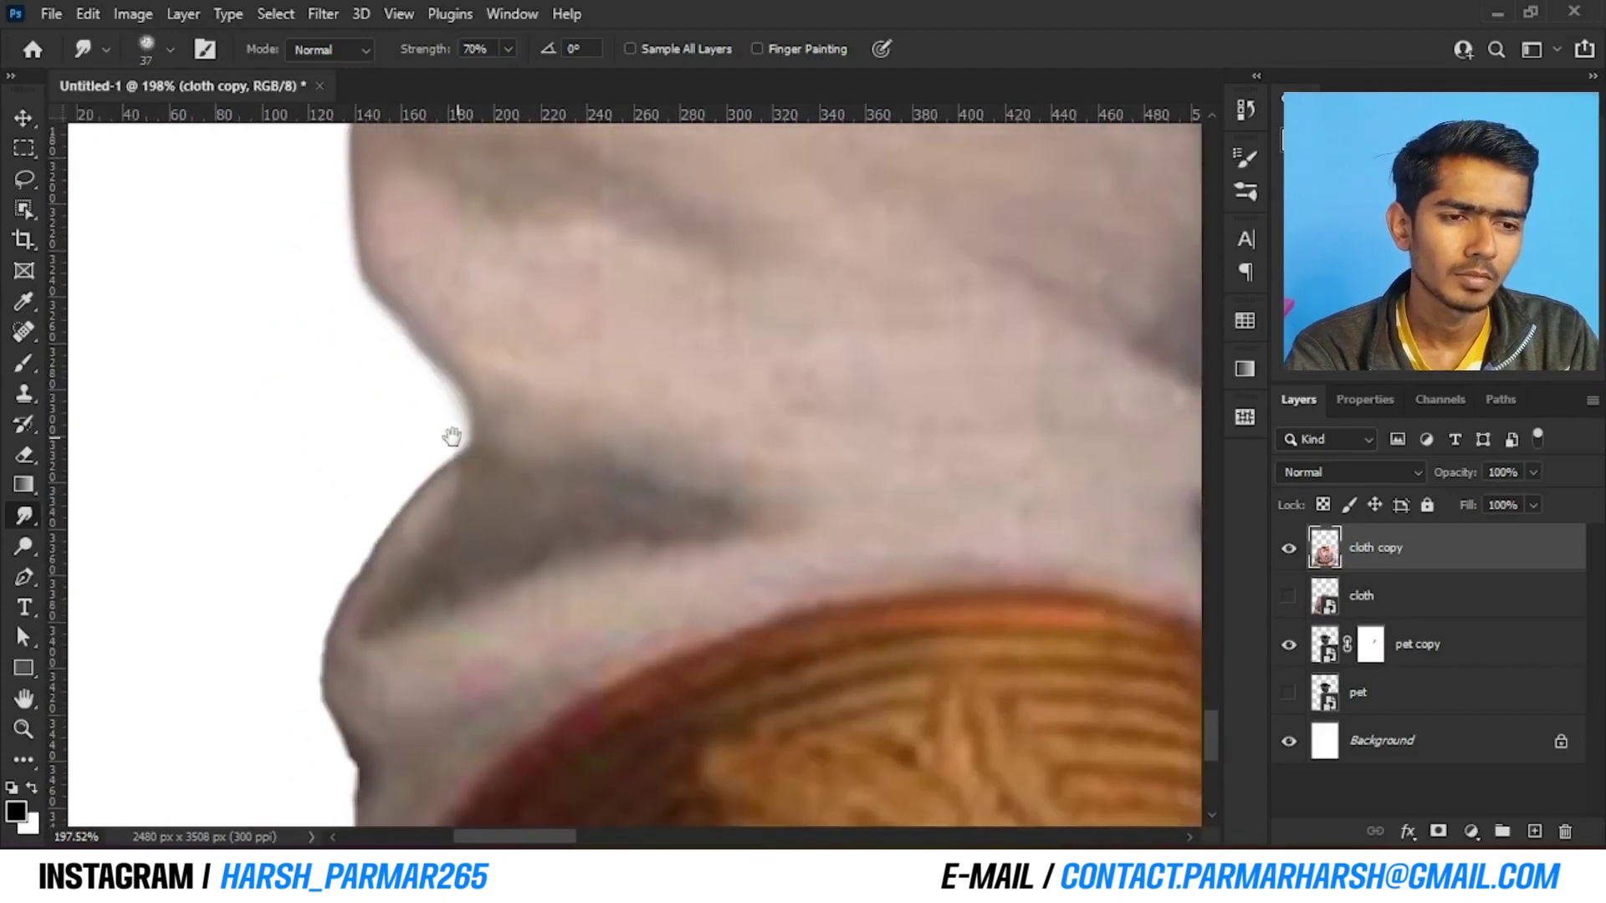
{"action": "mouse_move", "coordinate": [354, 576]}
{"action": "left_mouse_down"}
{"action": "mouse_move", "coordinate": [409, 500]}
{"action": "mouse_move", "coordinate": [311, 652]}
{"action": "mouse_move", "coordinate": [342, 764]}
{"action": "mouse_move", "coordinate": [326, 745]}
{"action": "mouse_move", "coordinate": [346, 487]}
{"action": "left_mouse_up"}
{"action": "mouse_move", "coordinate": [335, 506]}
{"action": "left_mouse_down"}
{"action": "mouse_move", "coordinate": [333, 576]}
{"action": "mouse_move", "coordinate": [331, 525]}
{"action": "left_mouse_up"}
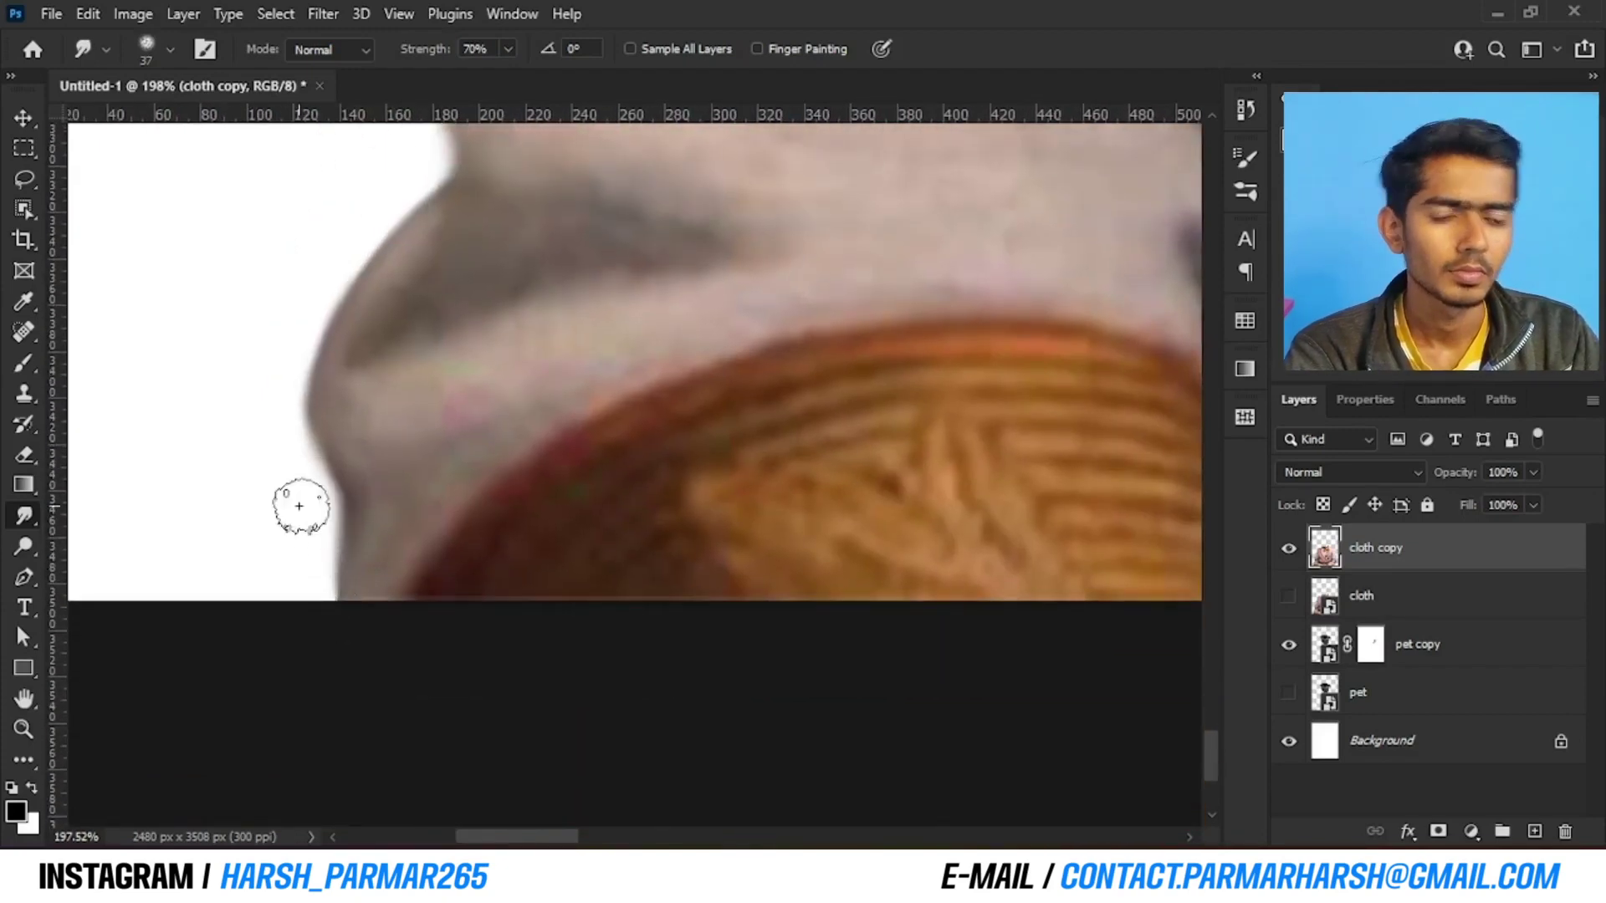
Zoom in on the right sleeve's outer edge and enlarge the smudge brush slightly
{"action": "scroll", "coordinate": [462, 350], "scroll_direction": "down", "scroll_amount": 20}
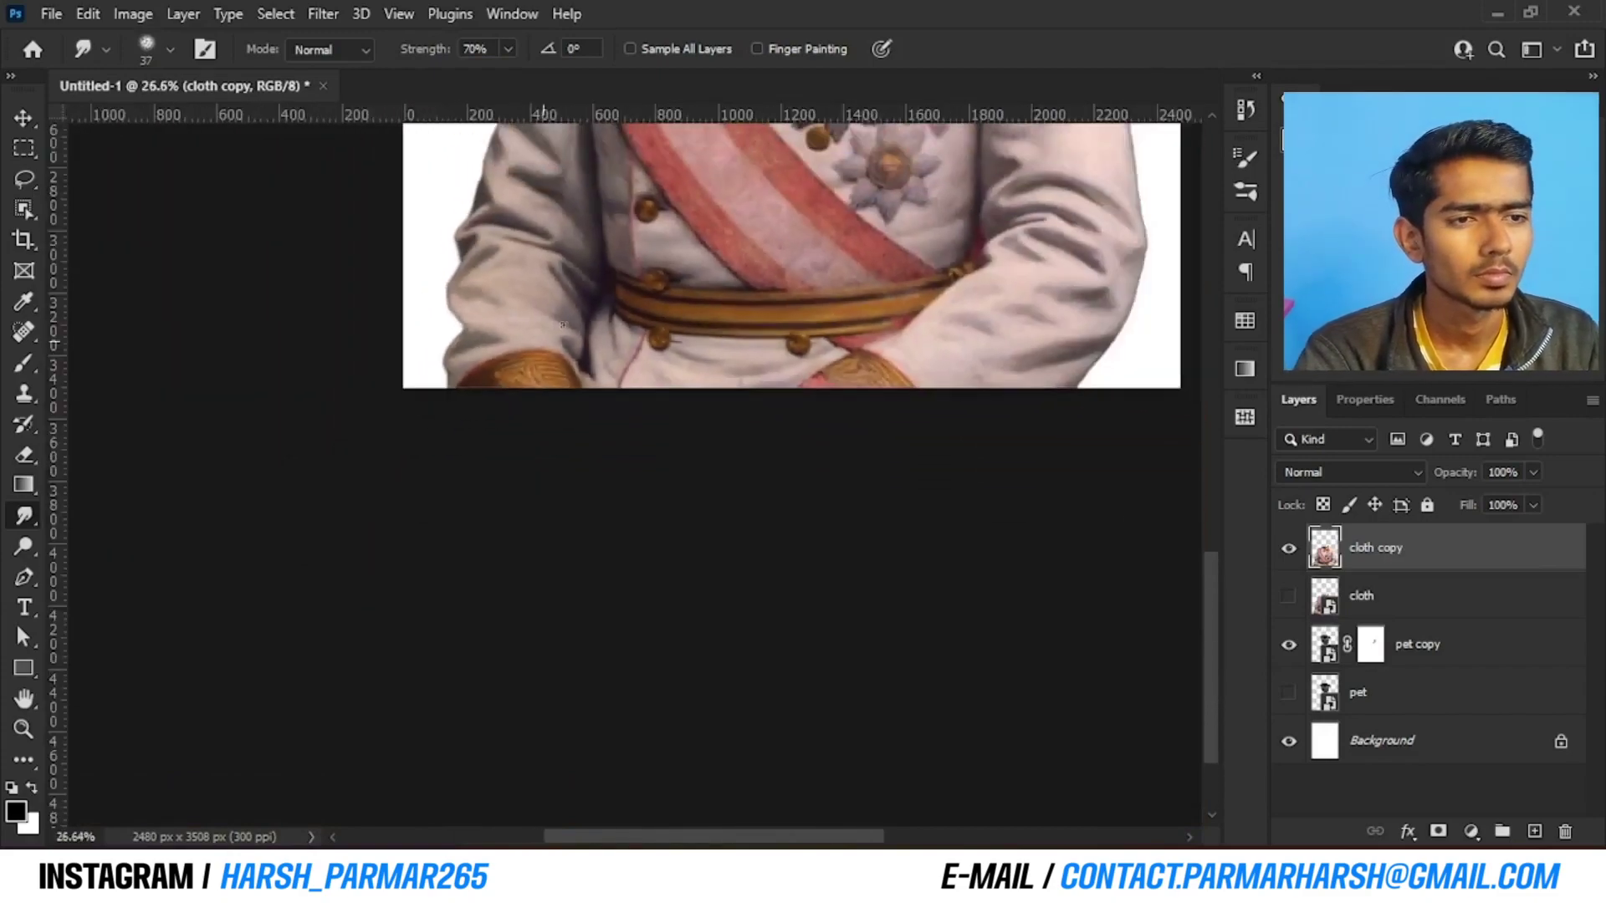
{"action": "left_click_drag", "start_coordinate": [627, 242], "coordinate": [430, 531]}
{"action": "scroll", "coordinate": [189, 359], "scroll_direction": "up", "scroll_amount": 18}
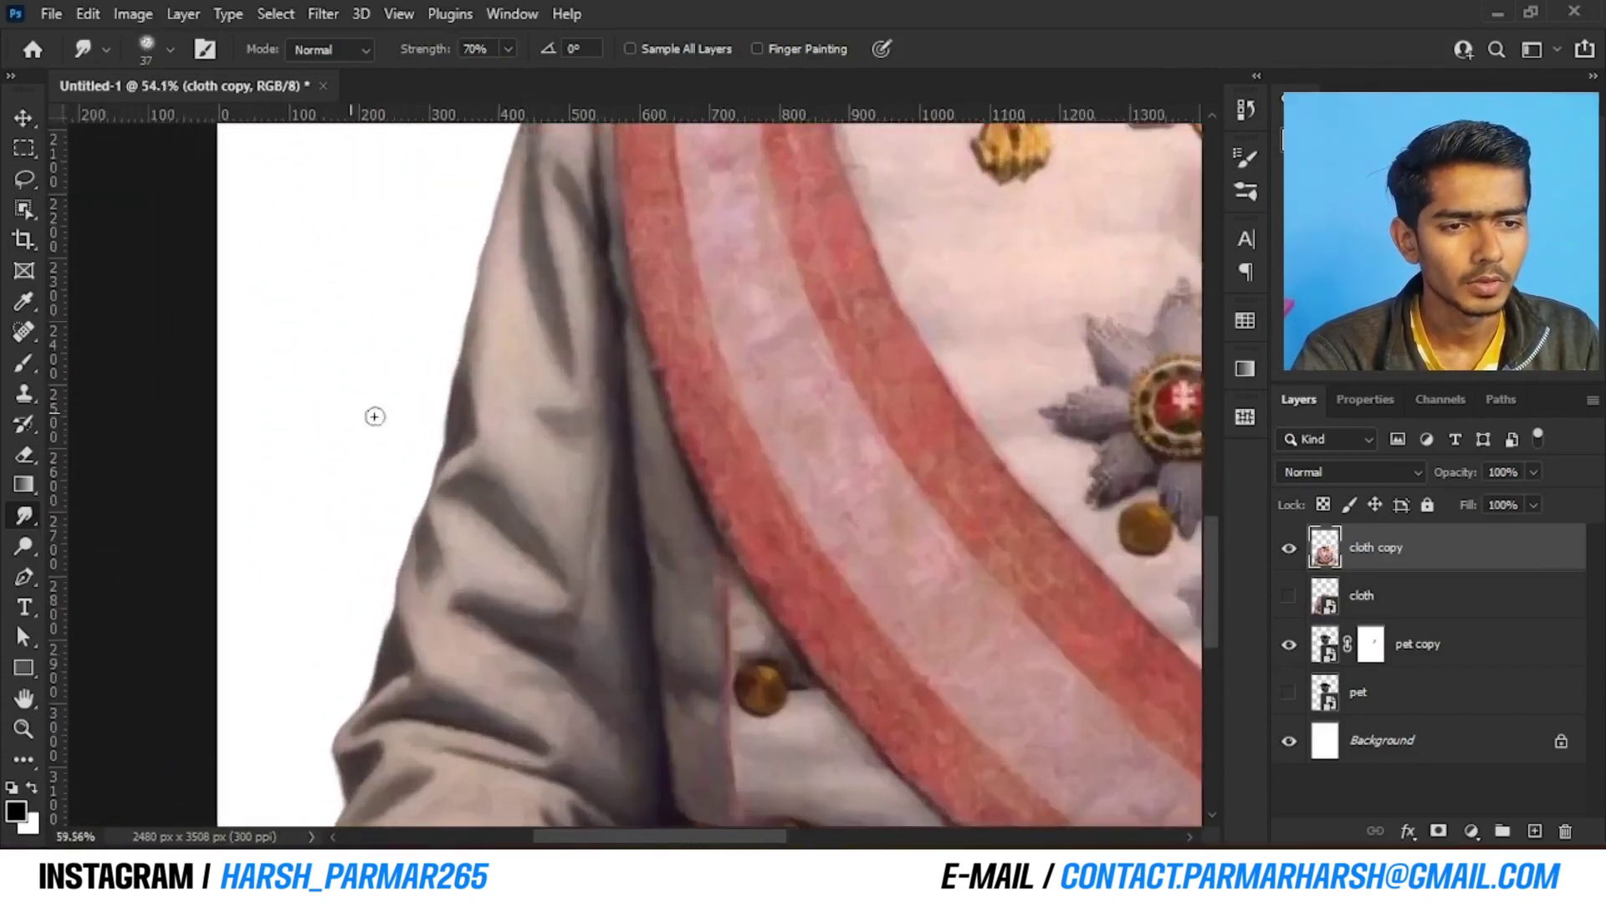
{"action": "scroll", "coordinate": [520, 467], "scroll_direction": "down", "scroll_amount": 6}
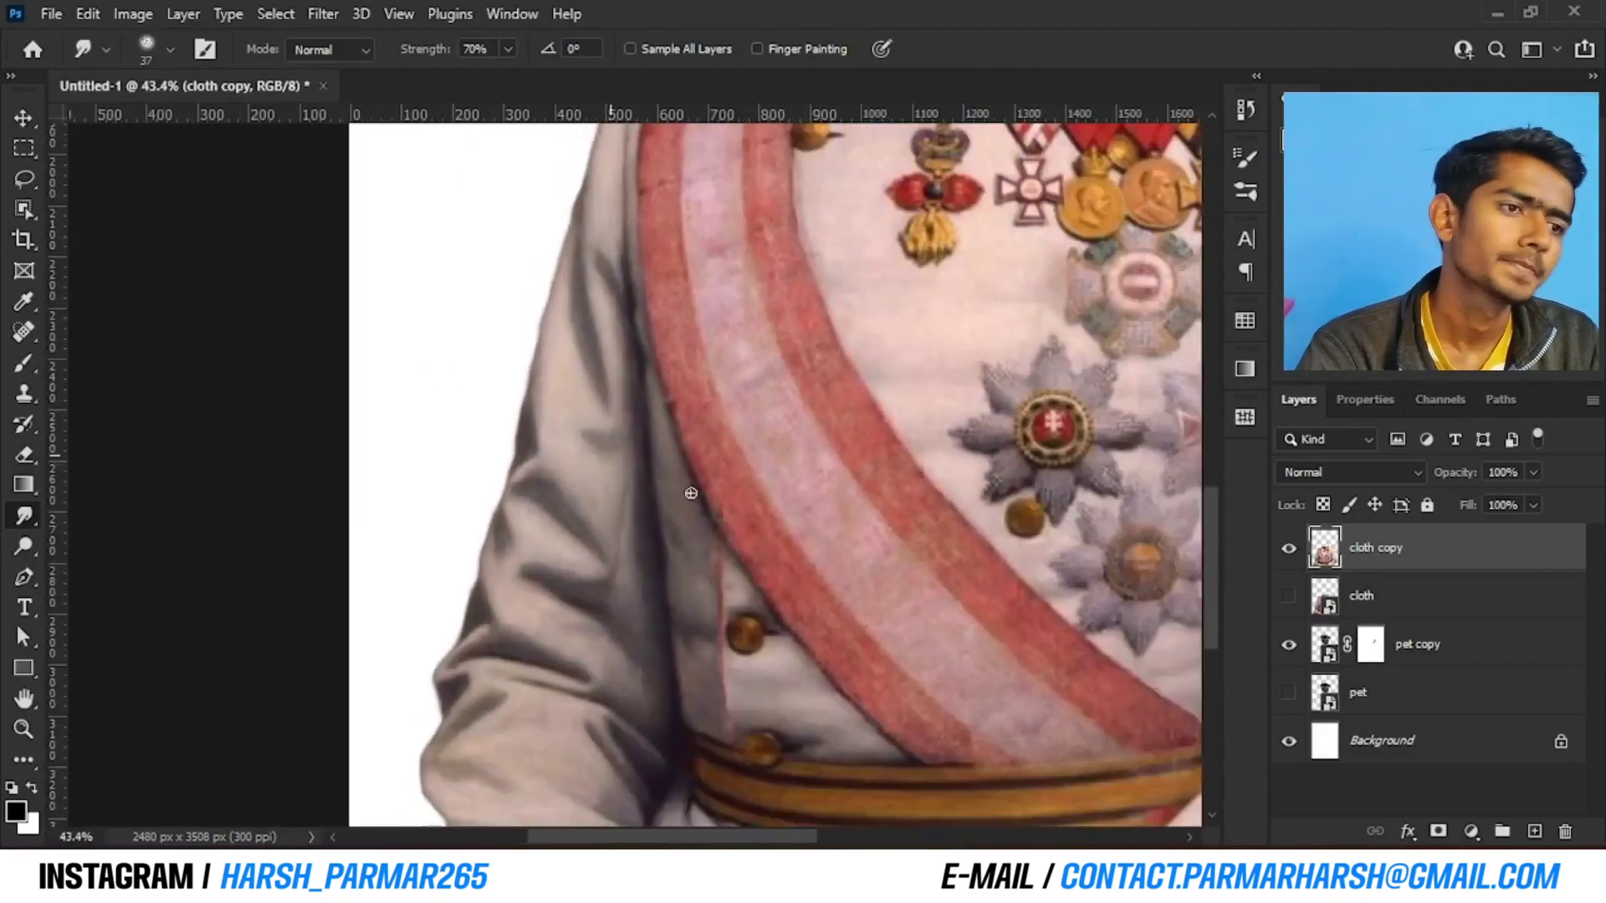
{"action": "left_click_drag", "start_coordinate": [882, 502], "coordinate": [69, 301]}
{"action": "left_click_drag", "start_coordinate": [496, 578], "coordinate": [413, 482]}
{"action": "scroll", "coordinate": [478, 543], "scroll_direction": "up", "scroll_amount": 9}
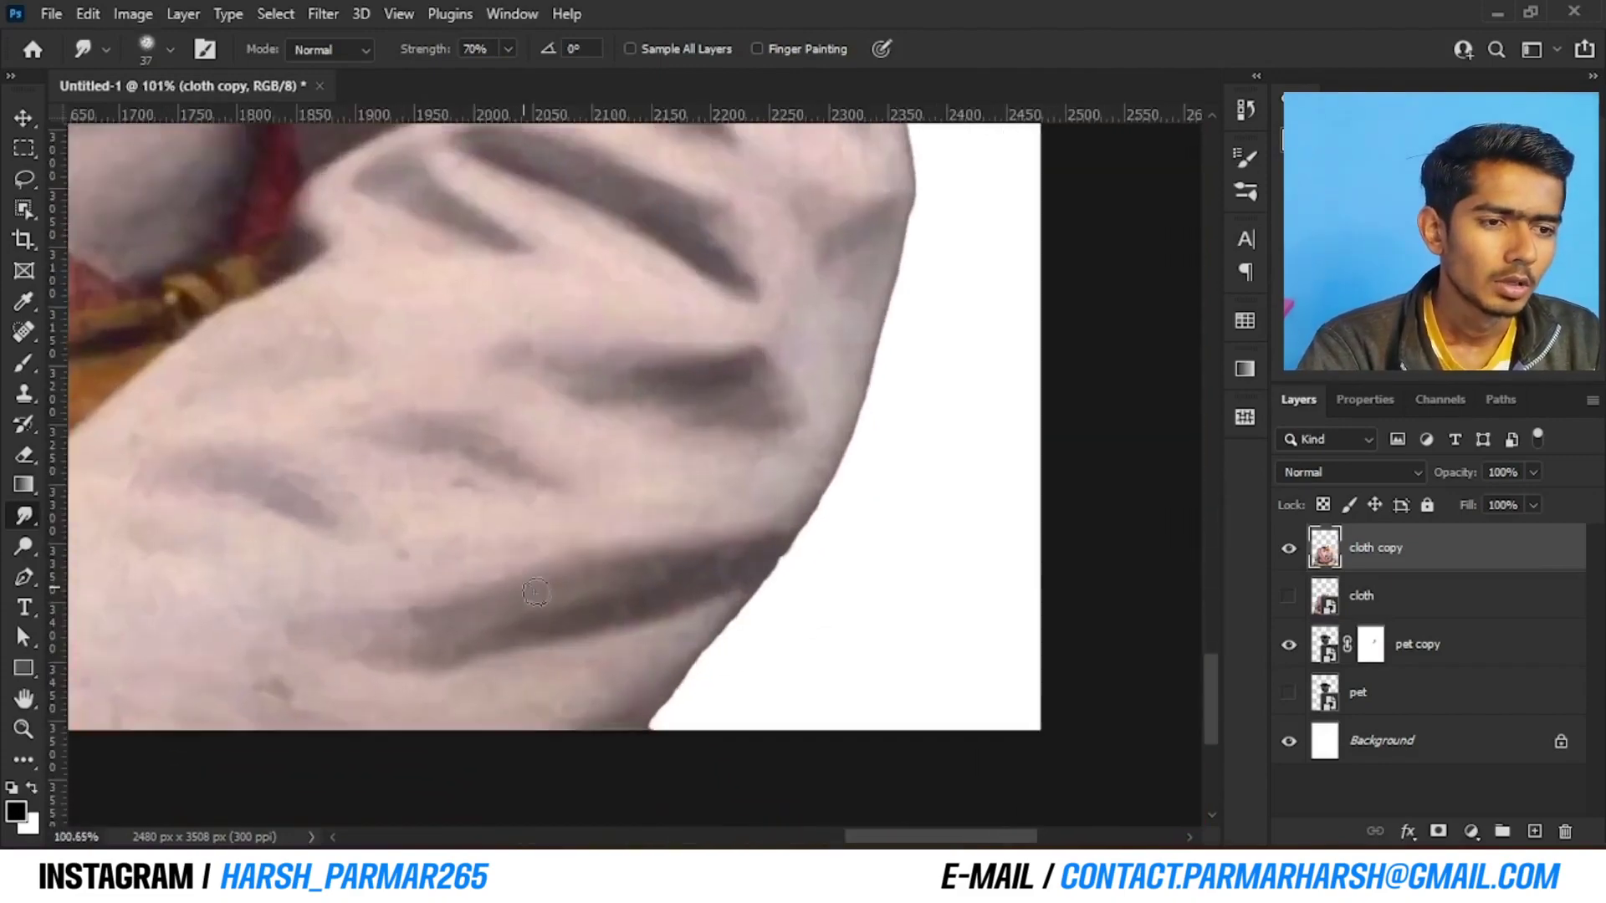
{"action": "mouse_move", "coordinate": [627, 641]}
{"action": "left_mouse_down"}
{"action": "mouse_move", "coordinate": [262, 473]}
{"action": "mouse_move", "coordinate": [484, 524]}
{"action": "left_mouse_up"}
{"action": "scroll", "coordinate": [262, 474], "scroll_direction": "up", "scroll_amount": 3}
{"action": "left_click_drag", "start_coordinate": [367, 459], "coordinate": [448, 569]}
{"action": "scroll", "coordinate": [447, 568], "scroll_direction": "up", "scroll_amount": 1}
{"action": "key", "text": "bracketright"}
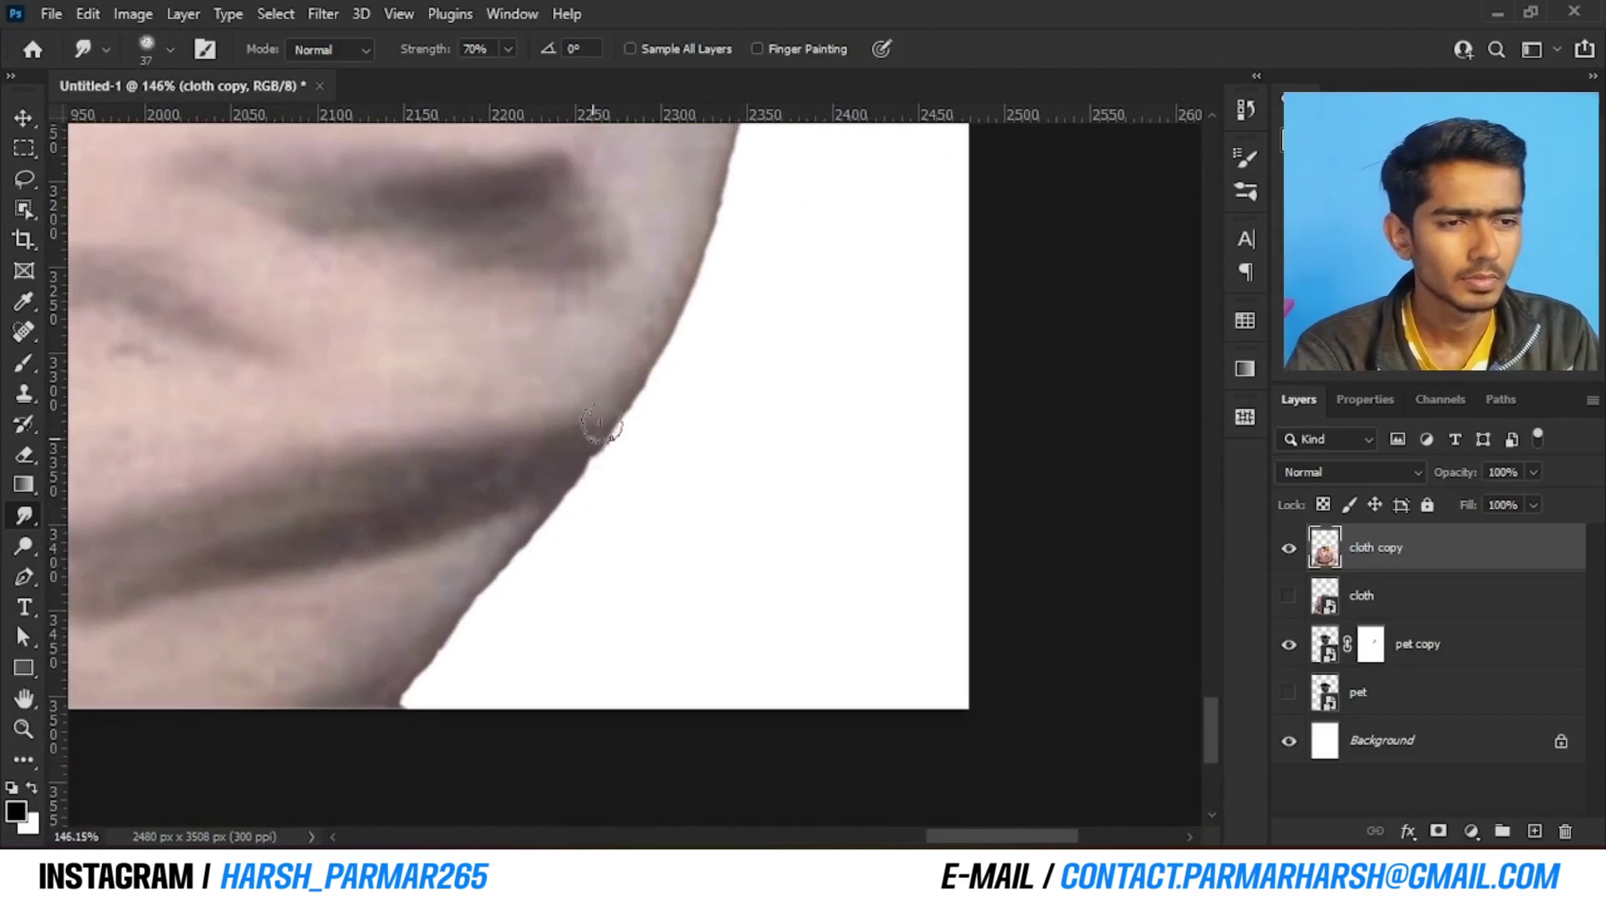
{"action": "scroll", "coordinate": [633, 440], "scroll_direction": "up", "scroll_amount": 2}
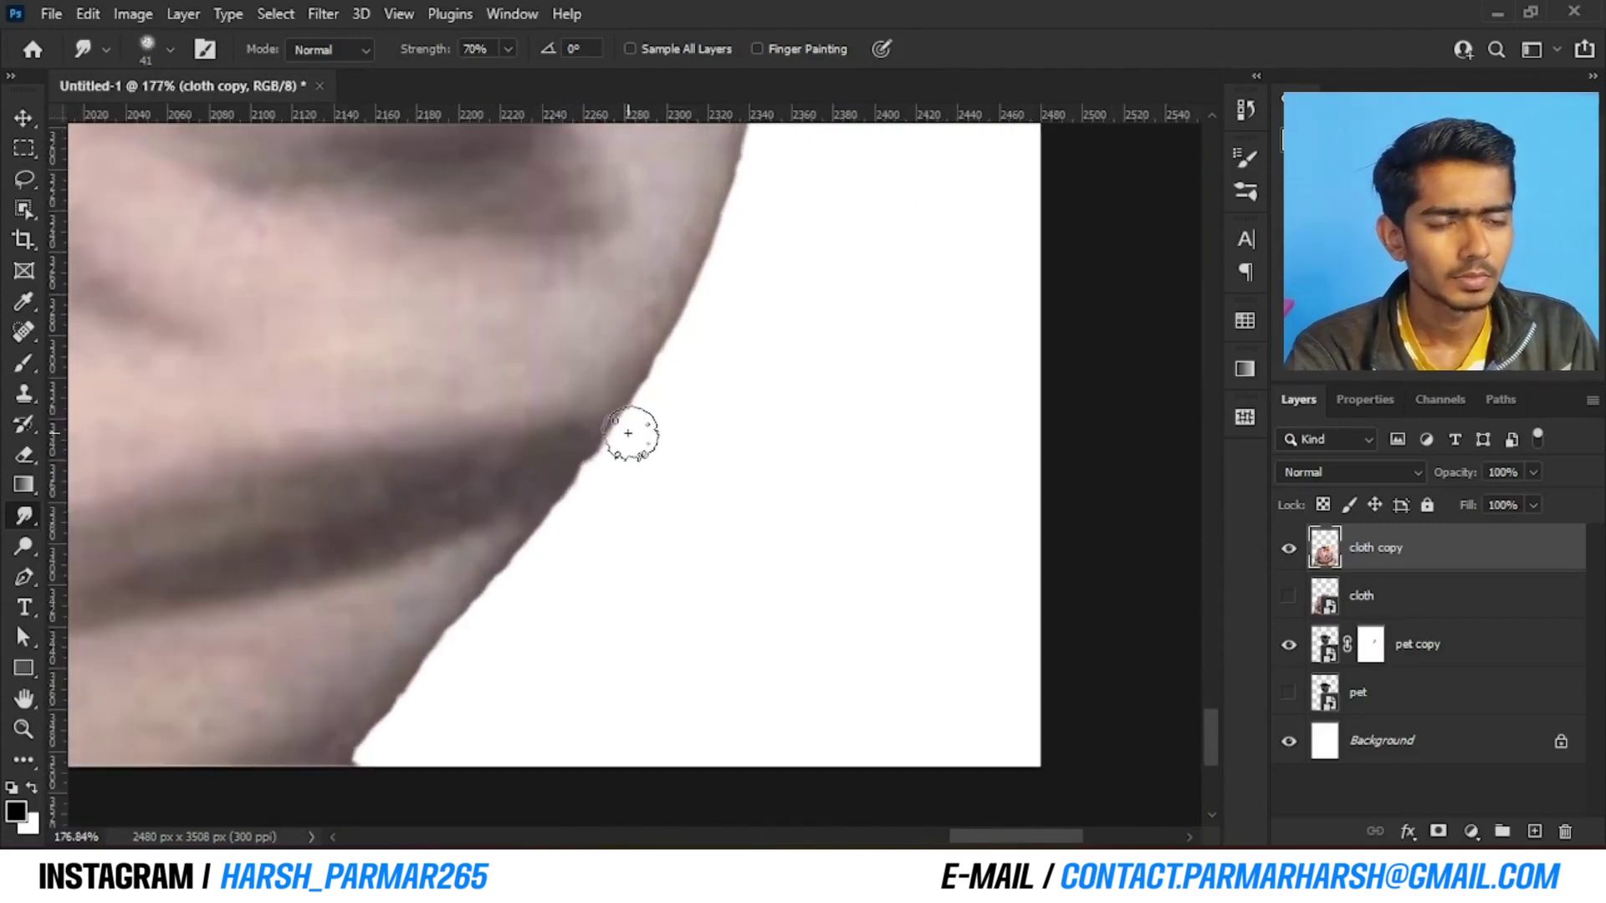
Smudge the jagged right sleeve edge smooth, working upward along it
{"action": "mouse_move", "coordinate": [643, 404]}
{"action": "left_mouse_down"}
{"action": "mouse_move", "coordinate": [516, 573]}
{"action": "mouse_move", "coordinate": [420, 667]}
{"action": "left_mouse_up"}
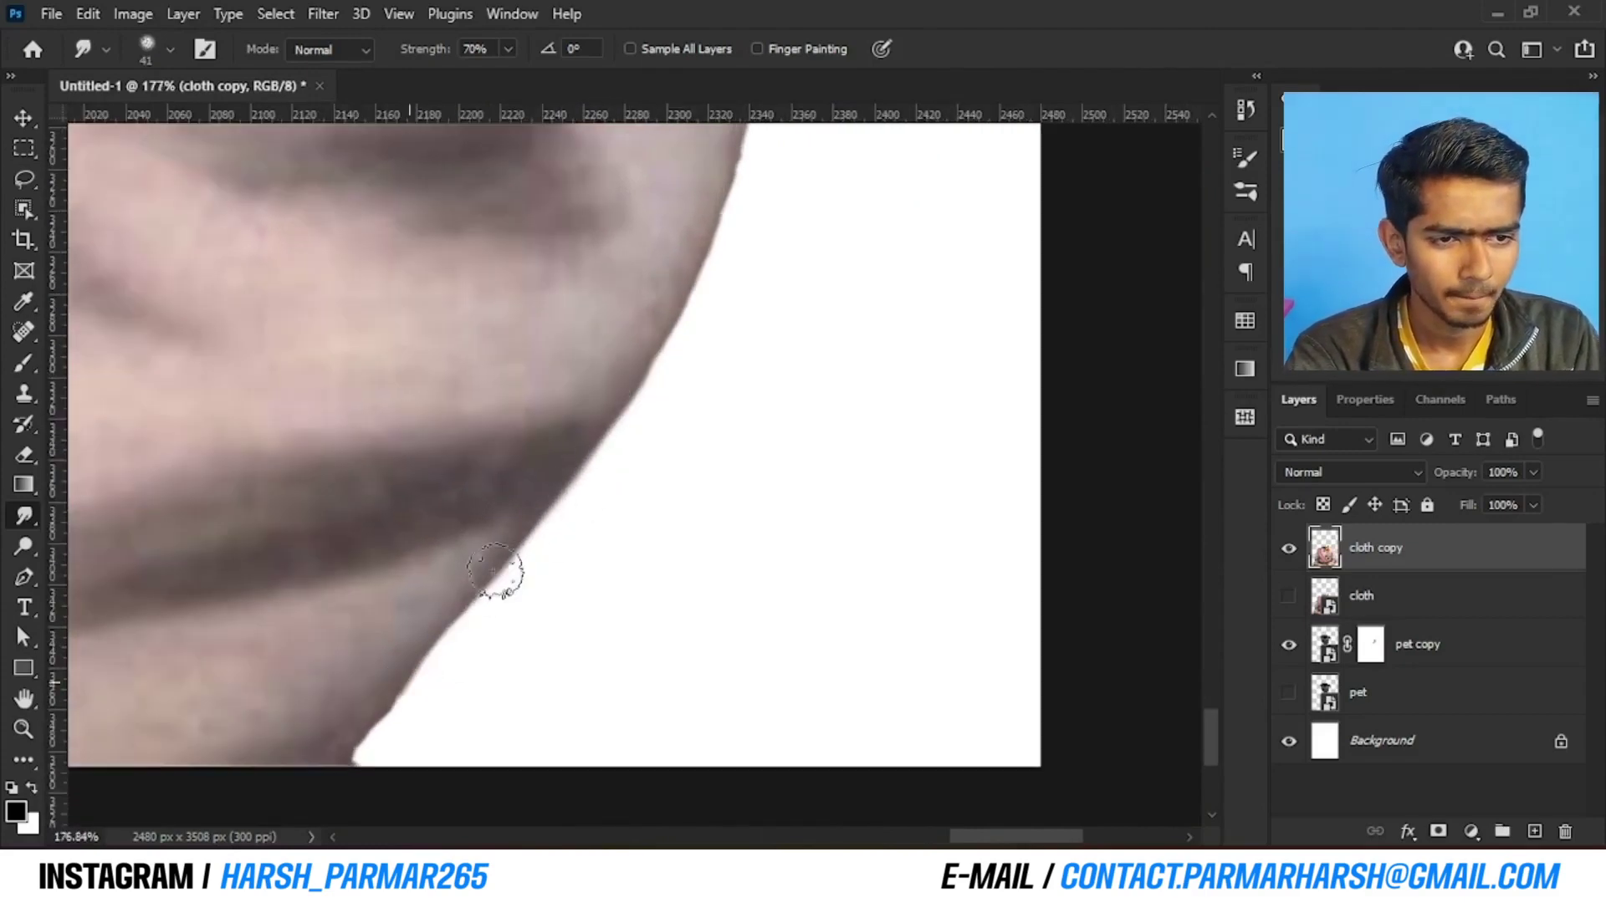
{"action": "left_click_drag", "start_coordinate": [502, 577], "coordinate": [366, 753]}
{"action": "mouse_move", "coordinate": [583, 404]}
{"action": "left_mouse_down"}
{"action": "mouse_move", "coordinate": [398, 717]}
{"action": "mouse_move", "coordinate": [448, 699]}
{"action": "mouse_move", "coordinate": [549, 514]}
{"action": "mouse_move", "coordinate": [530, 557]}
{"action": "mouse_move", "coordinate": [585, 352]}
{"action": "mouse_move", "coordinate": [508, 591]}
{"action": "left_mouse_up"}
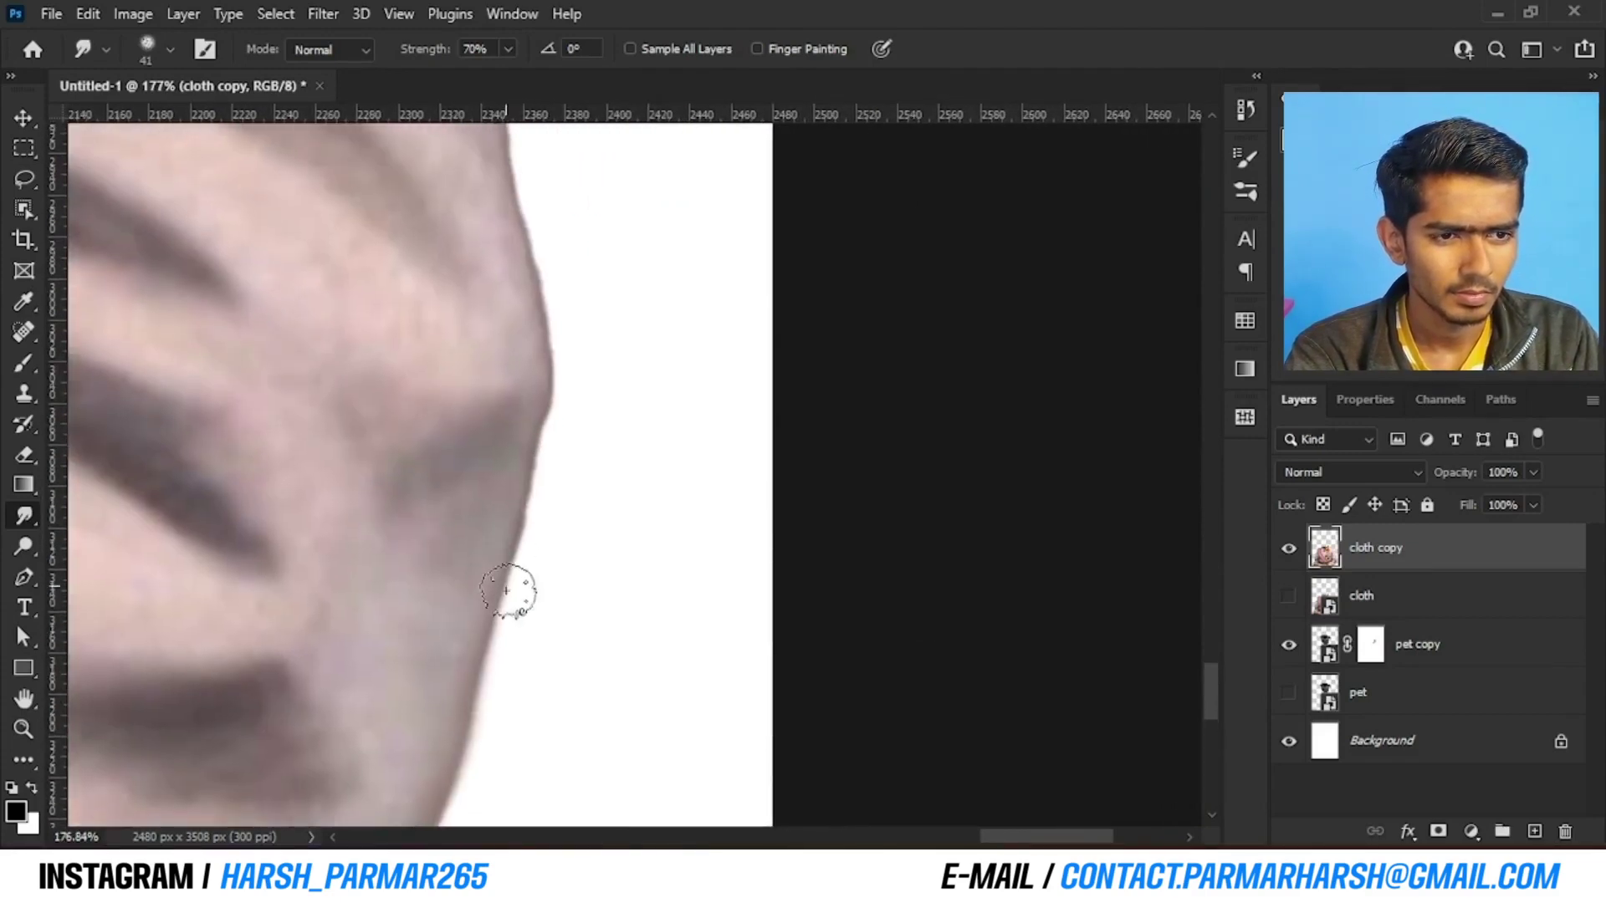
{"action": "mouse_move", "coordinate": [536, 474]}
{"action": "left_mouse_down"}
{"action": "mouse_move", "coordinate": [563, 340]}
{"action": "mouse_move", "coordinate": [541, 538]}
{"action": "mouse_move", "coordinate": [499, 273]}
{"action": "mouse_move", "coordinate": [552, 645]}
{"action": "mouse_move", "coordinate": [499, 335]}
{"action": "mouse_move", "coordinate": [517, 627]}
{"action": "mouse_move", "coordinate": [479, 312]}
{"action": "mouse_move", "coordinate": [507, 637]}
{"action": "left_mouse_up"}
{"action": "left_click_drag", "start_coordinate": [503, 639], "coordinate": [467, 374]}
{"action": "mouse_move", "coordinate": [499, 609]}
{"action": "left_mouse_down"}
{"action": "mouse_move", "coordinate": [467, 298]}
{"action": "mouse_move", "coordinate": [537, 630]}
{"action": "mouse_move", "coordinate": [451, 337]}
{"action": "mouse_move", "coordinate": [485, 670]}
{"action": "mouse_move", "coordinate": [461, 428]}
{"action": "mouse_move", "coordinate": [491, 548]}
{"action": "mouse_move", "coordinate": [466, 398]}
{"action": "mouse_move", "coordinate": [509, 701]}
{"action": "mouse_move", "coordinate": [506, 577]}
{"action": "mouse_move", "coordinate": [441, 312]}
{"action": "mouse_move", "coordinate": [550, 611]}
{"action": "mouse_move", "coordinate": [486, 481]}
{"action": "mouse_move", "coordinate": [556, 721]}
{"action": "left_mouse_up"}
Smooth the upper sleeve and shoulder edge, then soften the collar's right edge with a 24 px brush
{"action": "mouse_move", "coordinate": [495, 523]}
{"action": "left_mouse_down"}
{"action": "mouse_move", "coordinate": [541, 605]}
{"action": "mouse_move", "coordinate": [412, 355]}
{"action": "mouse_move", "coordinate": [334, 276]}
{"action": "mouse_move", "coordinate": [530, 537]}
{"action": "mouse_move", "coordinate": [548, 505]}
{"action": "mouse_move", "coordinate": [412, 423]}
{"action": "mouse_move", "coordinate": [323, 412]}
{"action": "mouse_move", "coordinate": [544, 553]}
{"action": "mouse_move", "coordinate": [365, 463]}
{"action": "mouse_move", "coordinate": [585, 512]}
{"action": "left_mouse_up"}
{"action": "mouse_move", "coordinate": [602, 594]}
{"action": "left_mouse_down"}
{"action": "mouse_move", "coordinate": [478, 532]}
{"action": "mouse_move", "coordinate": [423, 531]}
{"action": "mouse_move", "coordinate": [437, 516]}
{"action": "mouse_move", "coordinate": [363, 480]}
{"action": "mouse_move", "coordinate": [588, 611]}
{"action": "mouse_move", "coordinate": [204, 477]}
{"action": "left_mouse_up"}
{"action": "left_click_drag", "start_coordinate": [336, 518], "coordinate": [612, 611]}
{"action": "left_click_drag", "start_coordinate": [389, 435], "coordinate": [383, 441]}
{"action": "left_click_drag", "start_coordinate": [374, 369], "coordinate": [345, 360]}
{"action": "mouse_move", "coordinate": [357, 388]}
{"action": "left_mouse_down"}
{"action": "mouse_move", "coordinate": [412, 530]}
{"action": "mouse_move", "coordinate": [445, 564]}
{"action": "mouse_move", "coordinate": [476, 563]}
{"action": "left_mouse_up"}
Smudge the collar's red tip and top edge into the pug's fur, then zoom out to check the collar
{"action": "scroll", "coordinate": [580, 459], "scroll_direction": "left", "scroll_amount": 5}
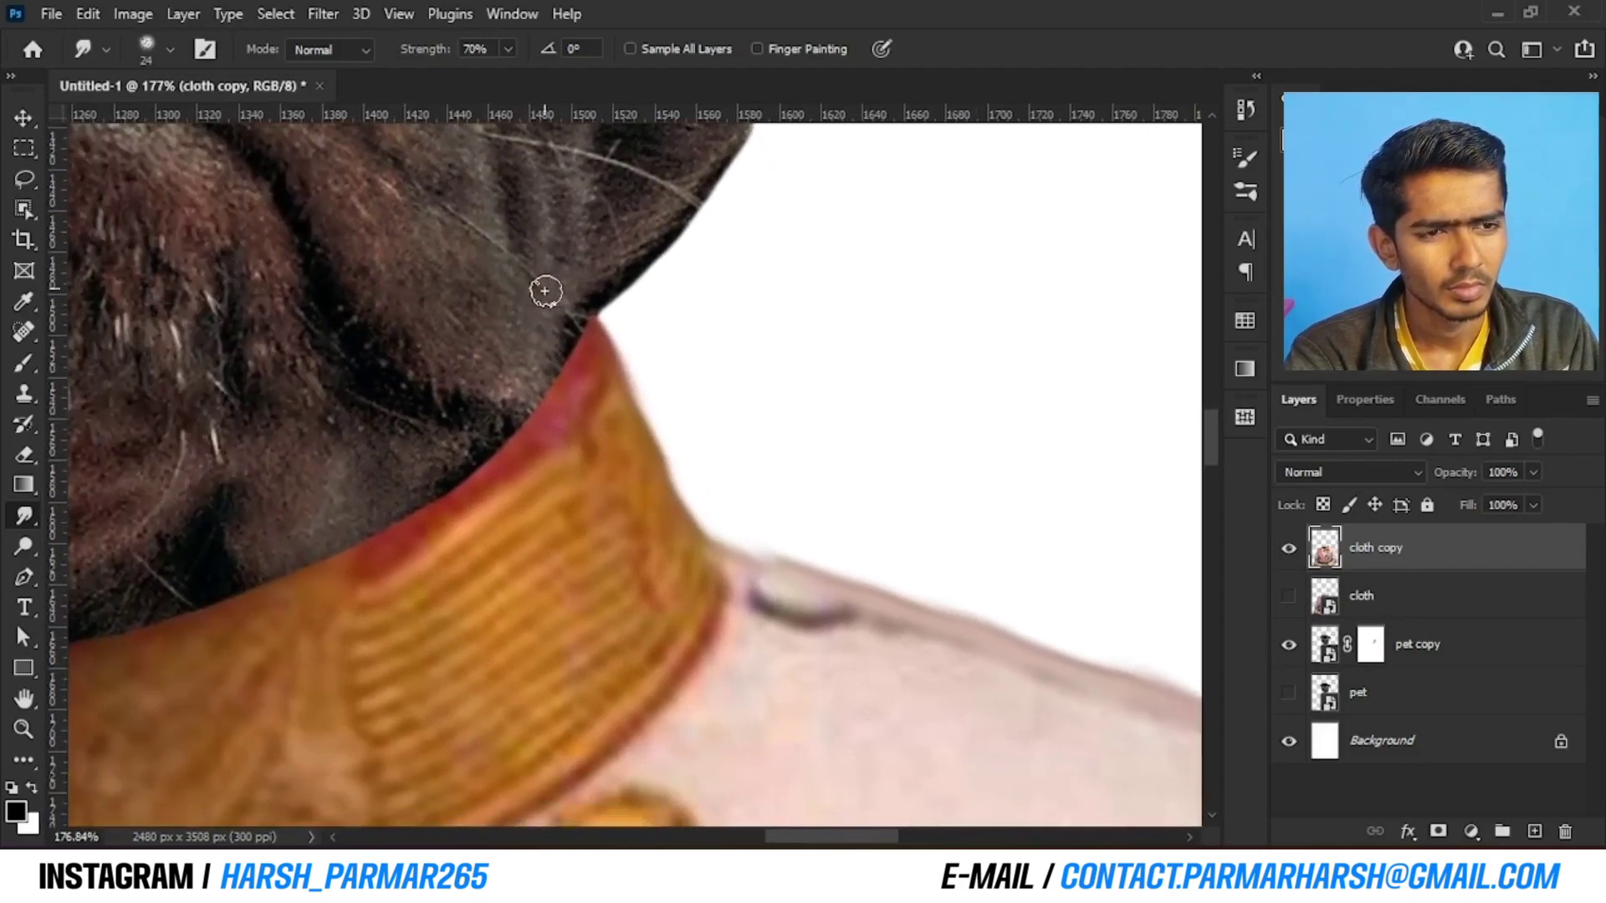
{"action": "scroll", "coordinate": [554, 350], "scroll_direction": "up", "scroll_amount": 2}
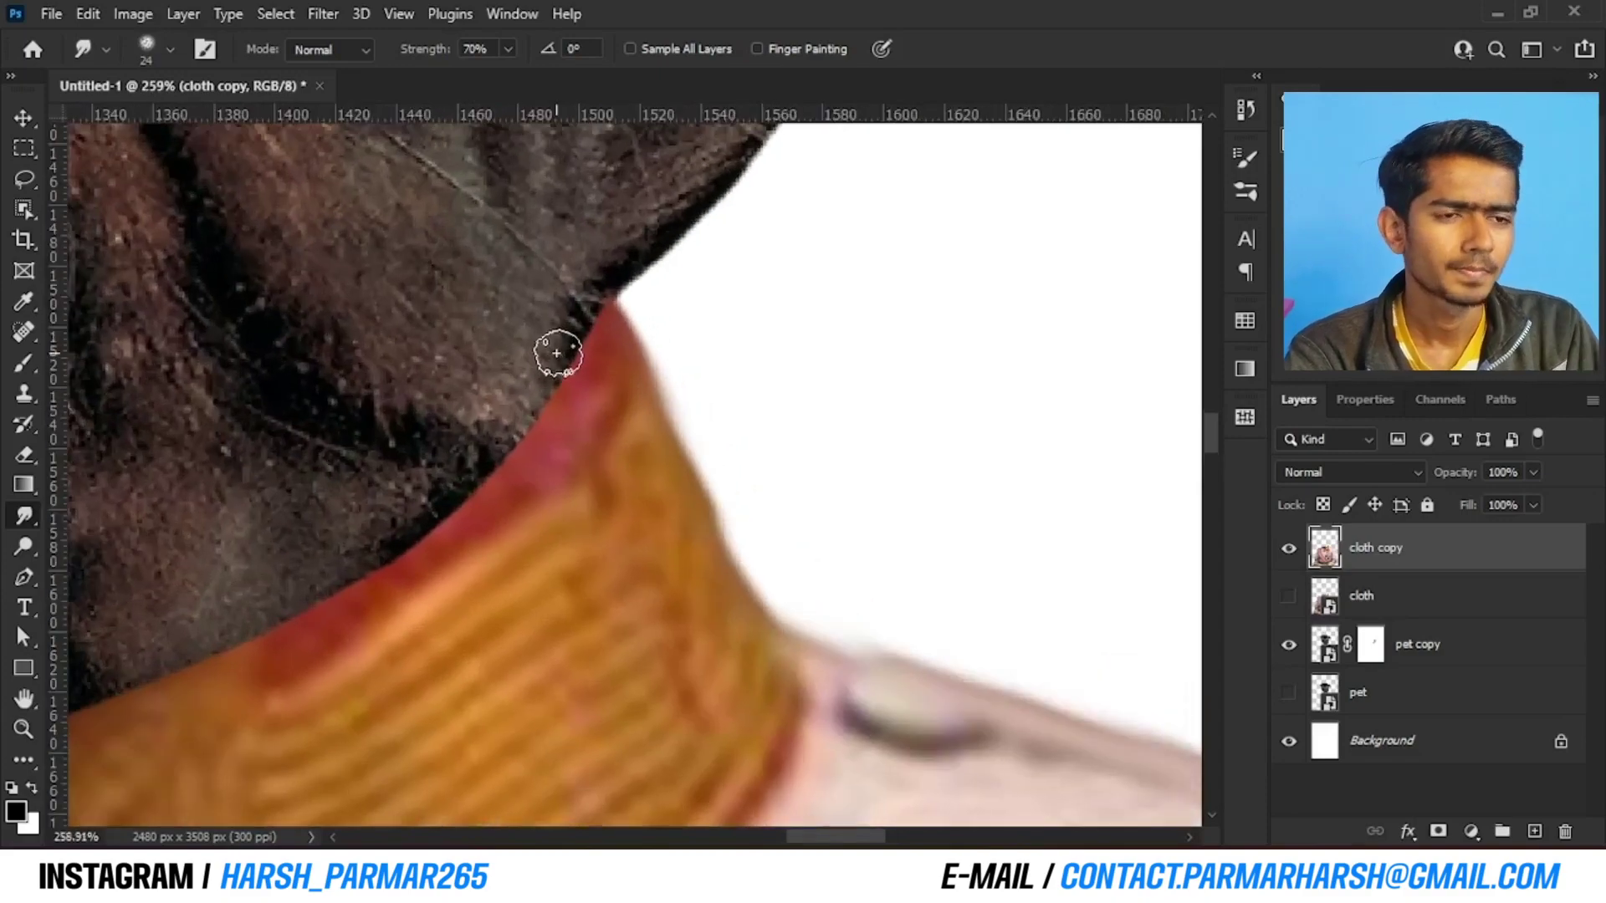
{"action": "mouse_move", "coordinate": [599, 295]}
{"action": "left_mouse_down"}
{"action": "mouse_move", "coordinate": [593, 336]}
{"action": "mouse_move", "coordinate": [434, 520]}
{"action": "left_mouse_up"}
{"action": "mouse_move", "coordinate": [477, 459]}
{"action": "left_mouse_down"}
{"action": "mouse_move", "coordinate": [619, 357]}
{"action": "mouse_move", "coordinate": [551, 417]}
{"action": "mouse_move", "coordinate": [637, 375]}
{"action": "mouse_move", "coordinate": [515, 450]}
{"action": "mouse_move", "coordinate": [532, 428]}
{"action": "mouse_move", "coordinate": [287, 518]}
{"action": "mouse_move", "coordinate": [315, 495]}
{"action": "mouse_move", "coordinate": [566, 437]}
{"action": "left_mouse_up"}
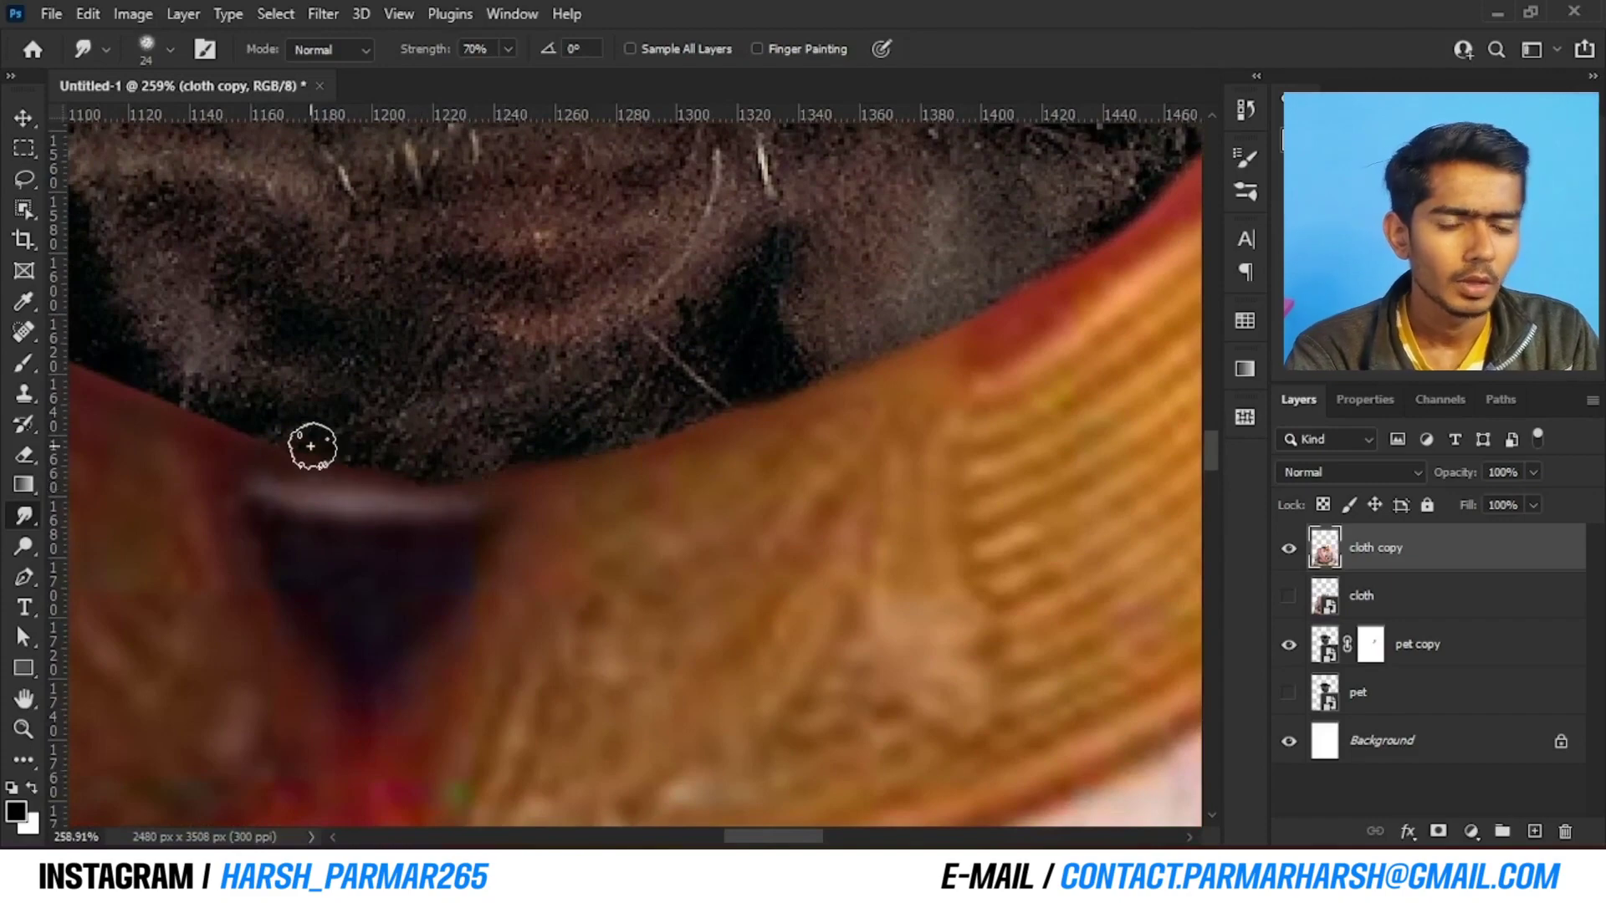
{"action": "scroll", "coordinate": [288, 356], "scroll_direction": "down", "scroll_amount": 7}
{"action": "left_click_drag", "start_coordinate": [336, 410], "coordinate": [530, 402]}
{"action": "scroll", "coordinate": [513, 416], "scroll_direction": "up", "scroll_amount": 5}
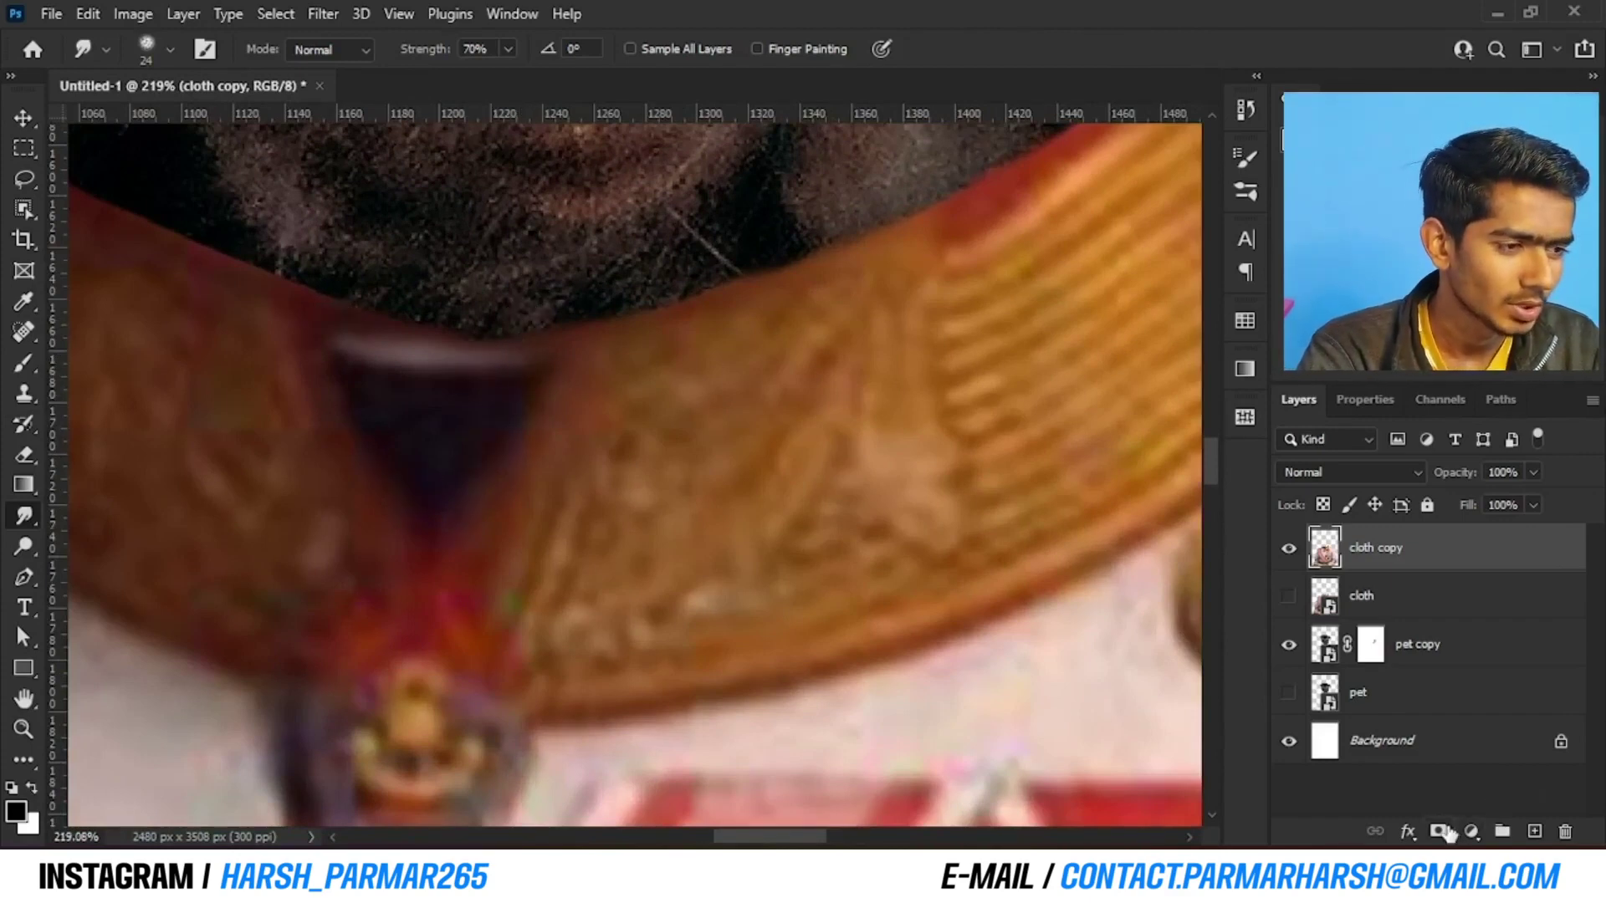
Add a layer mask to cloth copy and paint black over the collar's dark notch with a 7 px brush
{"action": "left_click", "coordinate": [1441, 832]}
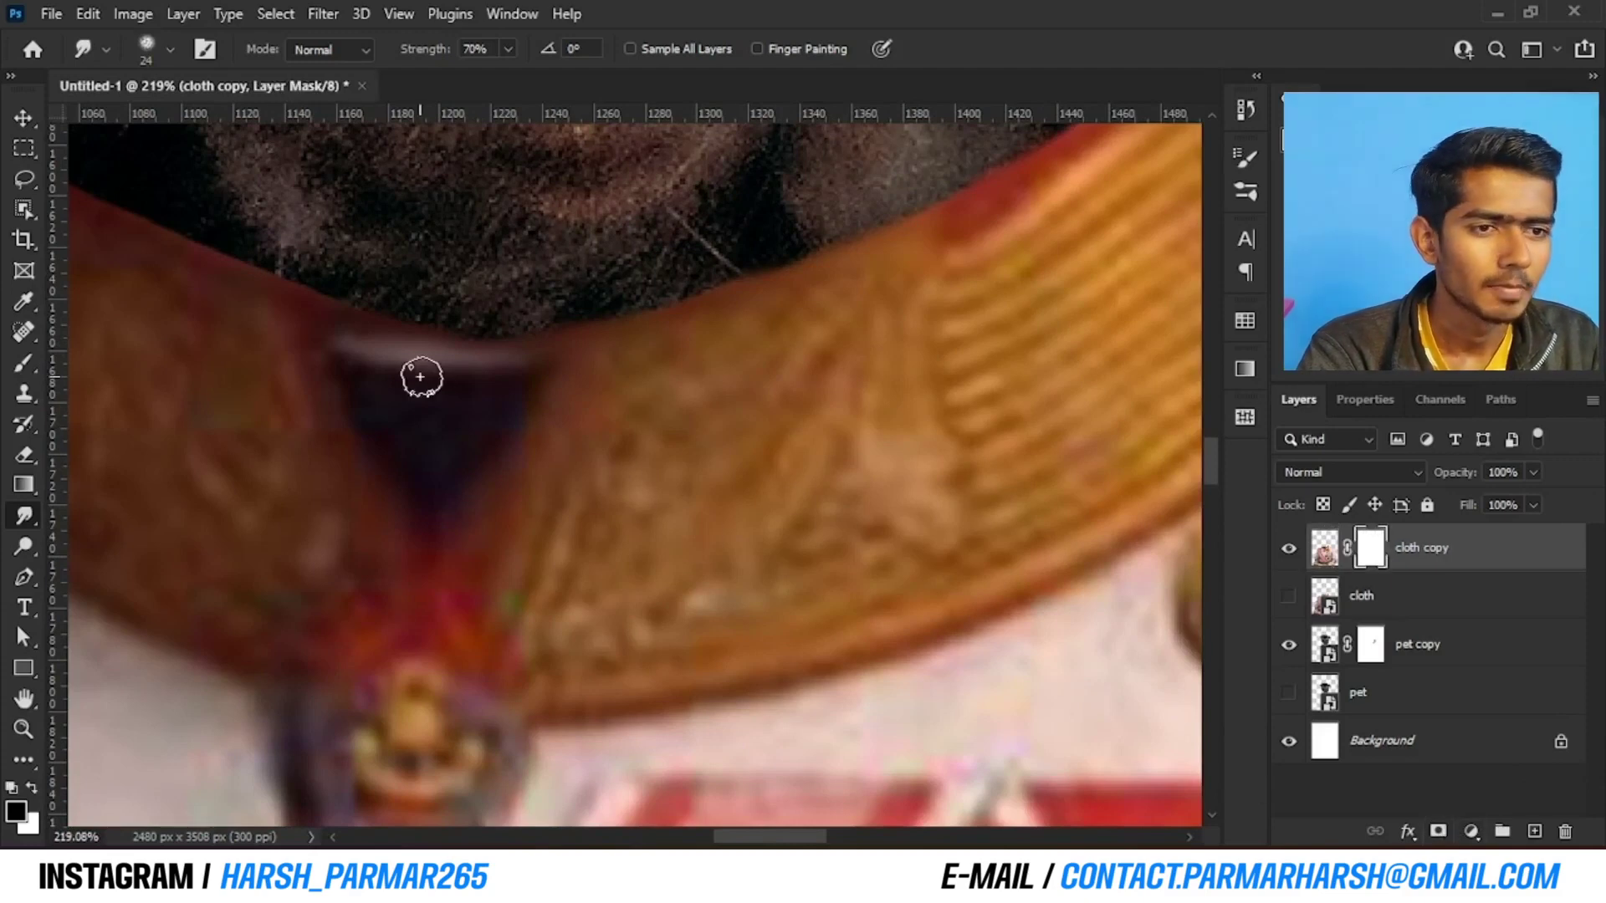
{"action": "scroll", "coordinate": [434, 391], "scroll_direction": "up", "scroll_amount": 1}
{"action": "left_click", "coordinate": [24, 363]}
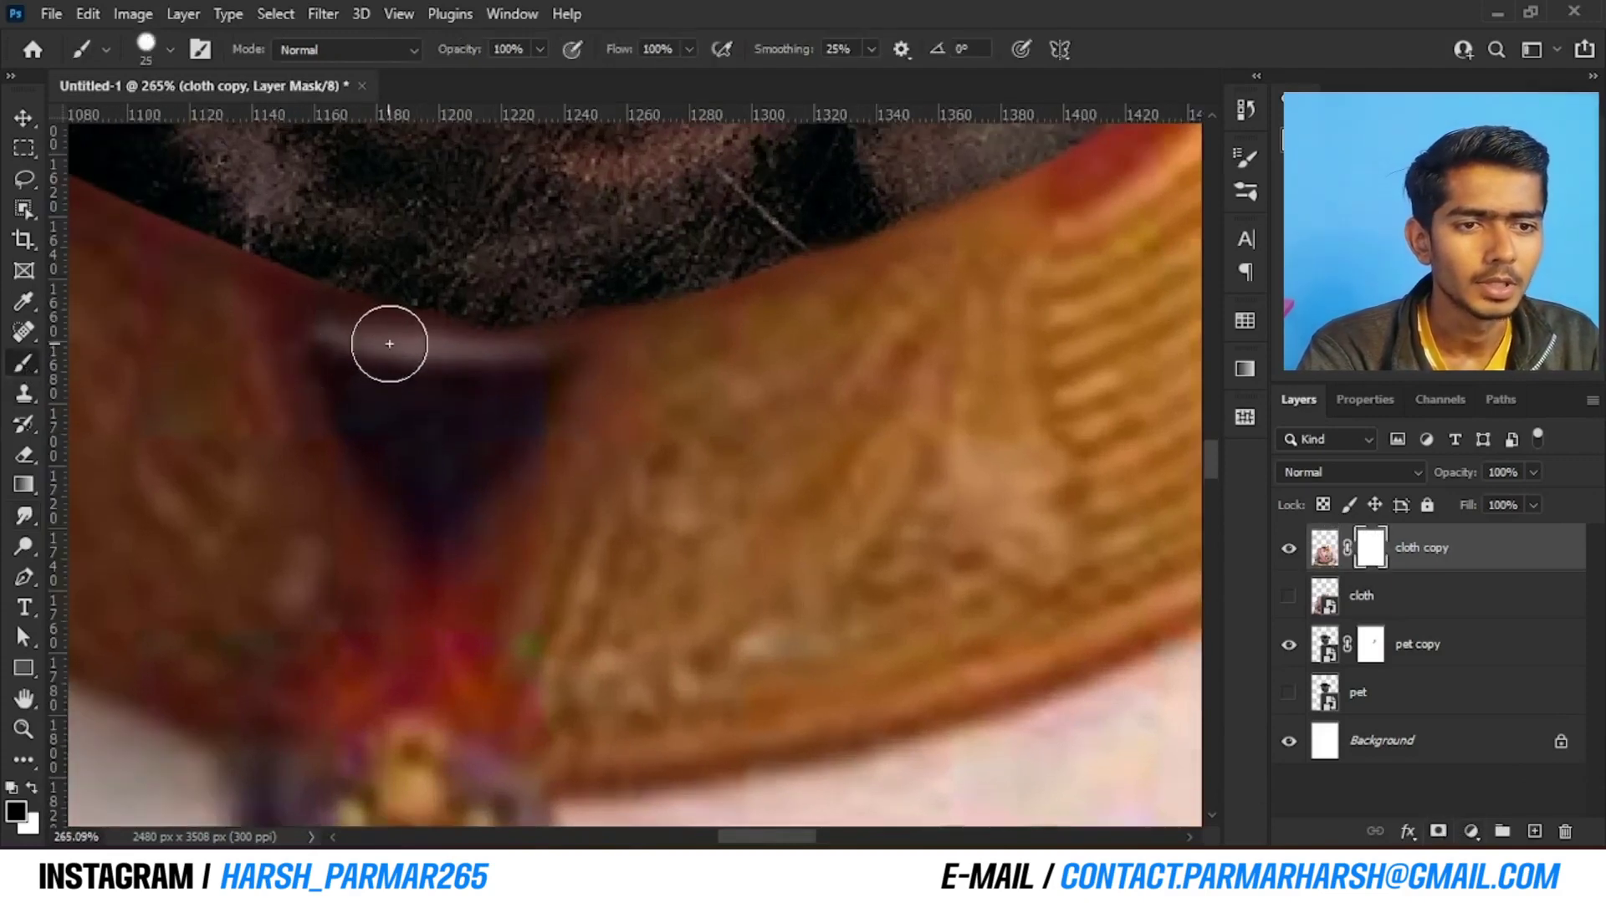
{"action": "mouse_move", "coordinate": [437, 369]}
{"action": "left_mouse_down"}
{"action": "mouse_move", "coordinate": [393, 388]}
{"action": "mouse_move", "coordinate": [326, 285]}
{"action": "mouse_move", "coordinate": [330, 356]}
{"action": "mouse_move", "coordinate": [427, 529]}
{"action": "mouse_move", "coordinate": [525, 407]}
{"action": "mouse_move", "coordinate": [544, 307]}
{"action": "mouse_move", "coordinate": [527, 311]}
{"action": "mouse_move", "coordinate": [444, 487]}
{"action": "mouse_move", "coordinate": [368, 385]}
{"action": "mouse_move", "coordinate": [377, 337]}
{"action": "mouse_move", "coordinate": [424, 296]}
{"action": "mouse_move", "coordinate": [460, 332]}
{"action": "mouse_move", "coordinate": [478, 394]}
{"action": "mouse_move", "coordinate": [413, 396]}
{"action": "mouse_move", "coordinate": [376, 314]}
{"action": "mouse_move", "coordinate": [291, 234]}
{"action": "mouse_move", "coordinate": [388, 402]}
{"action": "mouse_move", "coordinate": [323, 287]}
{"action": "mouse_move", "coordinate": [421, 517]}
{"action": "mouse_move", "coordinate": [514, 388]}
{"action": "mouse_move", "coordinate": [435, 509]}
{"action": "mouse_move", "coordinate": [356, 408]}
{"action": "mouse_move", "coordinate": [387, 458]}
{"action": "mouse_move", "coordinate": [364, 392]}
{"action": "mouse_move", "coordinate": [475, 417]}
{"action": "mouse_move", "coordinate": [544, 303]}
{"action": "mouse_move", "coordinate": [583, 276]}
{"action": "mouse_move", "coordinate": [522, 333]}
{"action": "mouse_move", "coordinate": [564, 274]}
{"action": "left_mouse_up"}
{"action": "scroll", "coordinate": [527, 374], "scroll_direction": "down", "scroll_amount": 5}
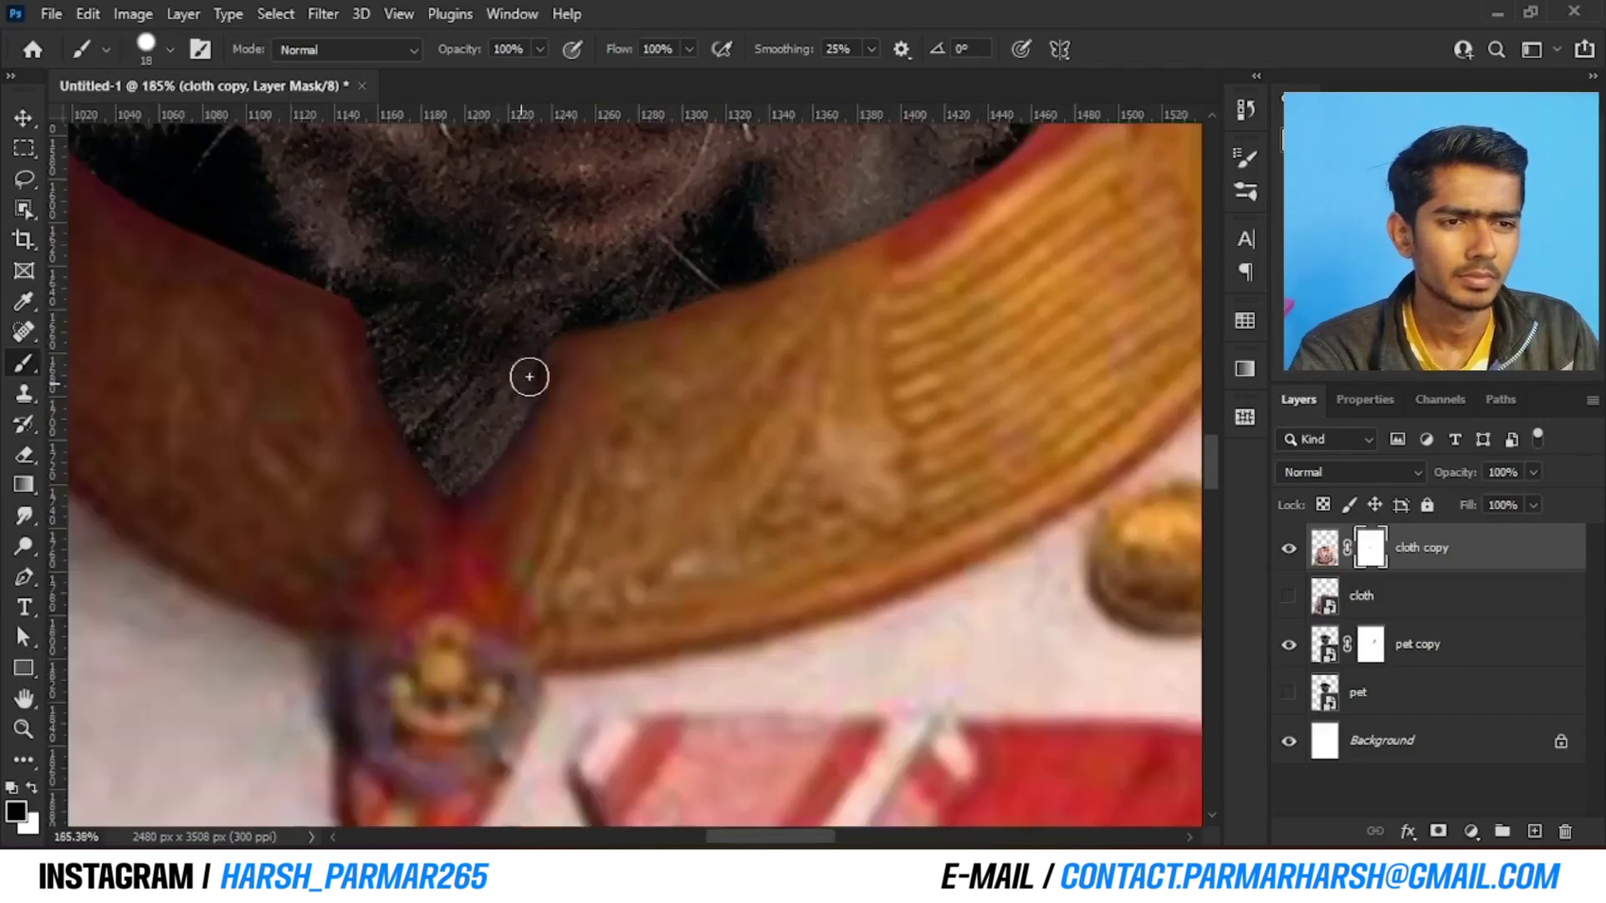
{"action": "scroll", "coordinate": [577, 329], "scroll_direction": "down", "scroll_amount": 3}
With the 70% Smudge tool, soften the collar's top edge under the pug's chin, then zoom out
{"action": "scroll", "coordinate": [499, 473], "scroll_direction": "up", "scroll_amount": 2}
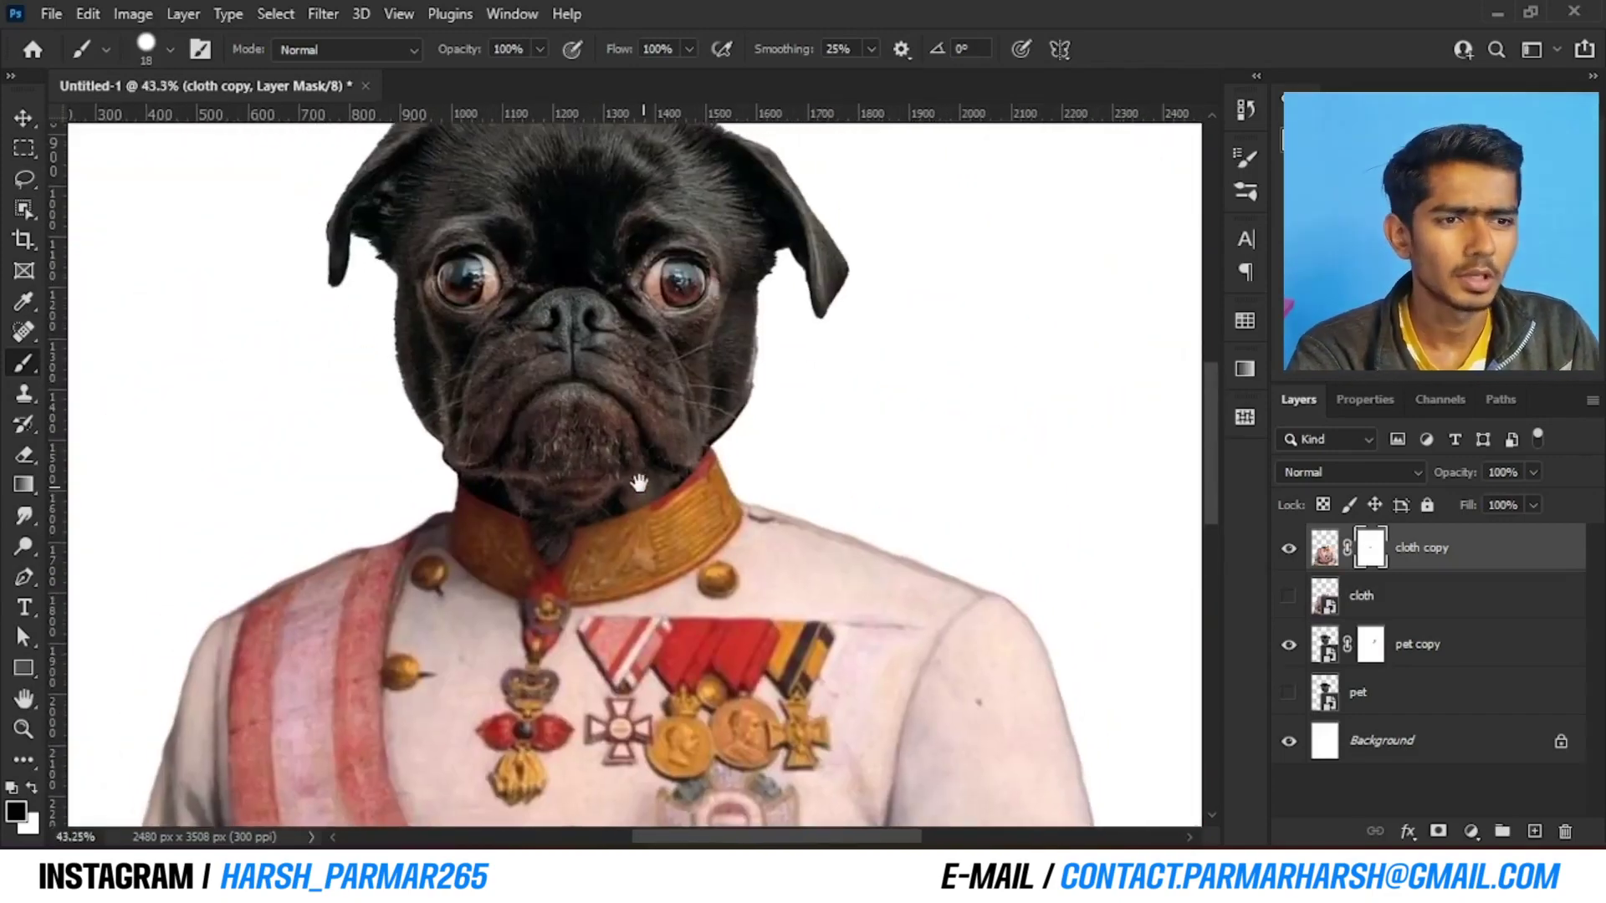
{"action": "scroll", "coordinate": [496, 475], "scroll_direction": "up", "scroll_amount": 4}
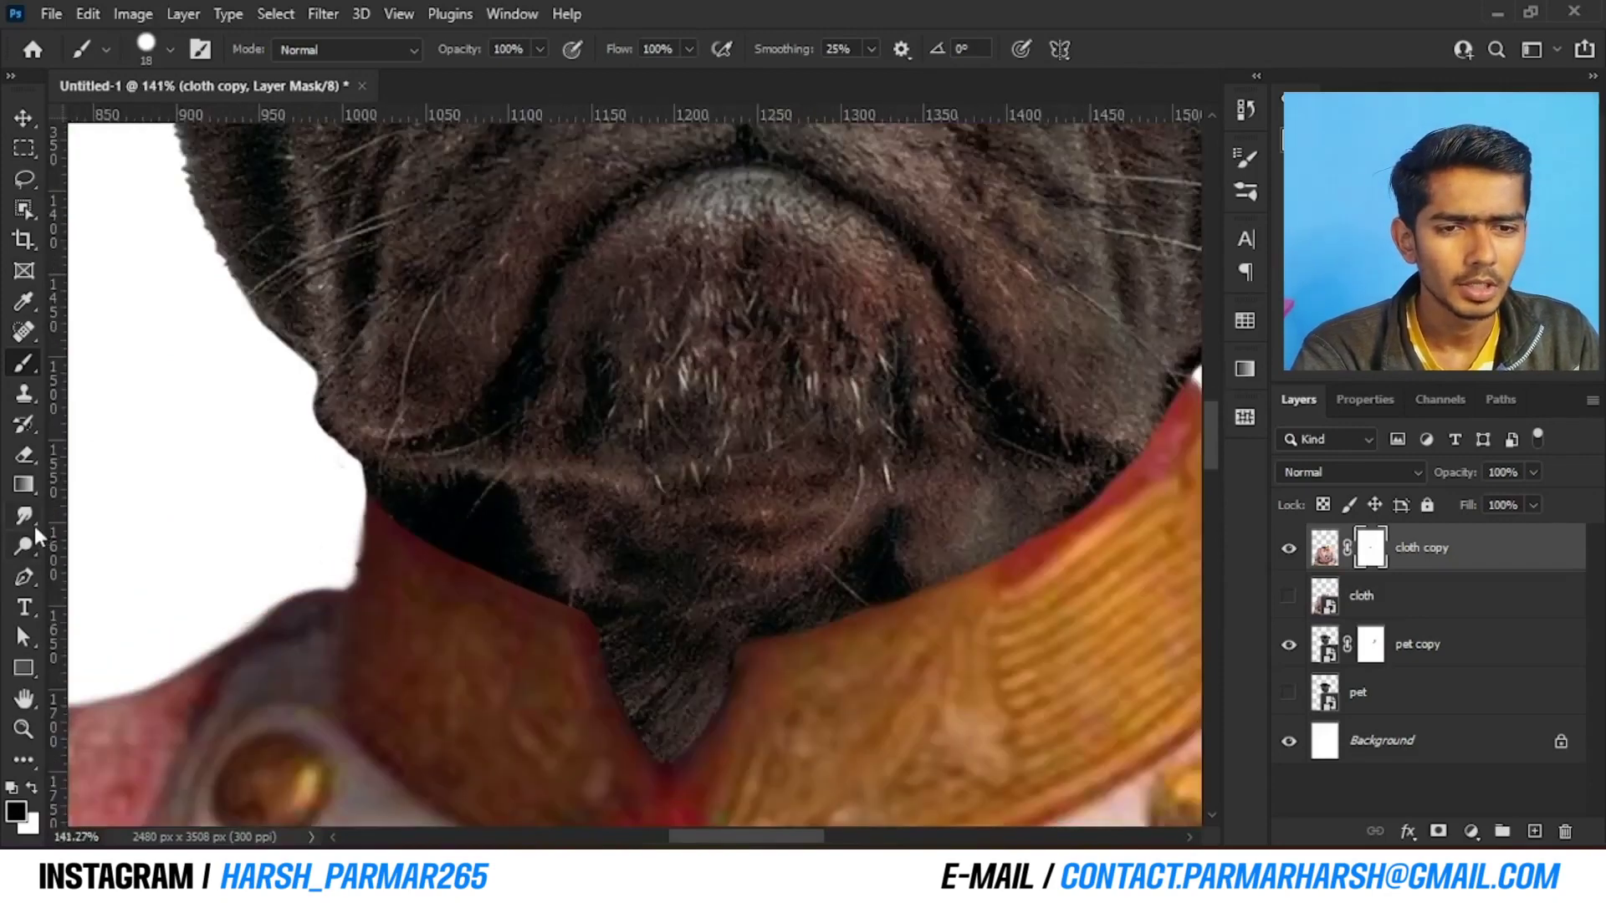
{"action": "left_click", "coordinate": [33, 525]}
{"action": "scroll", "coordinate": [630, 655], "scroll_direction": "up", "scroll_amount": 4}
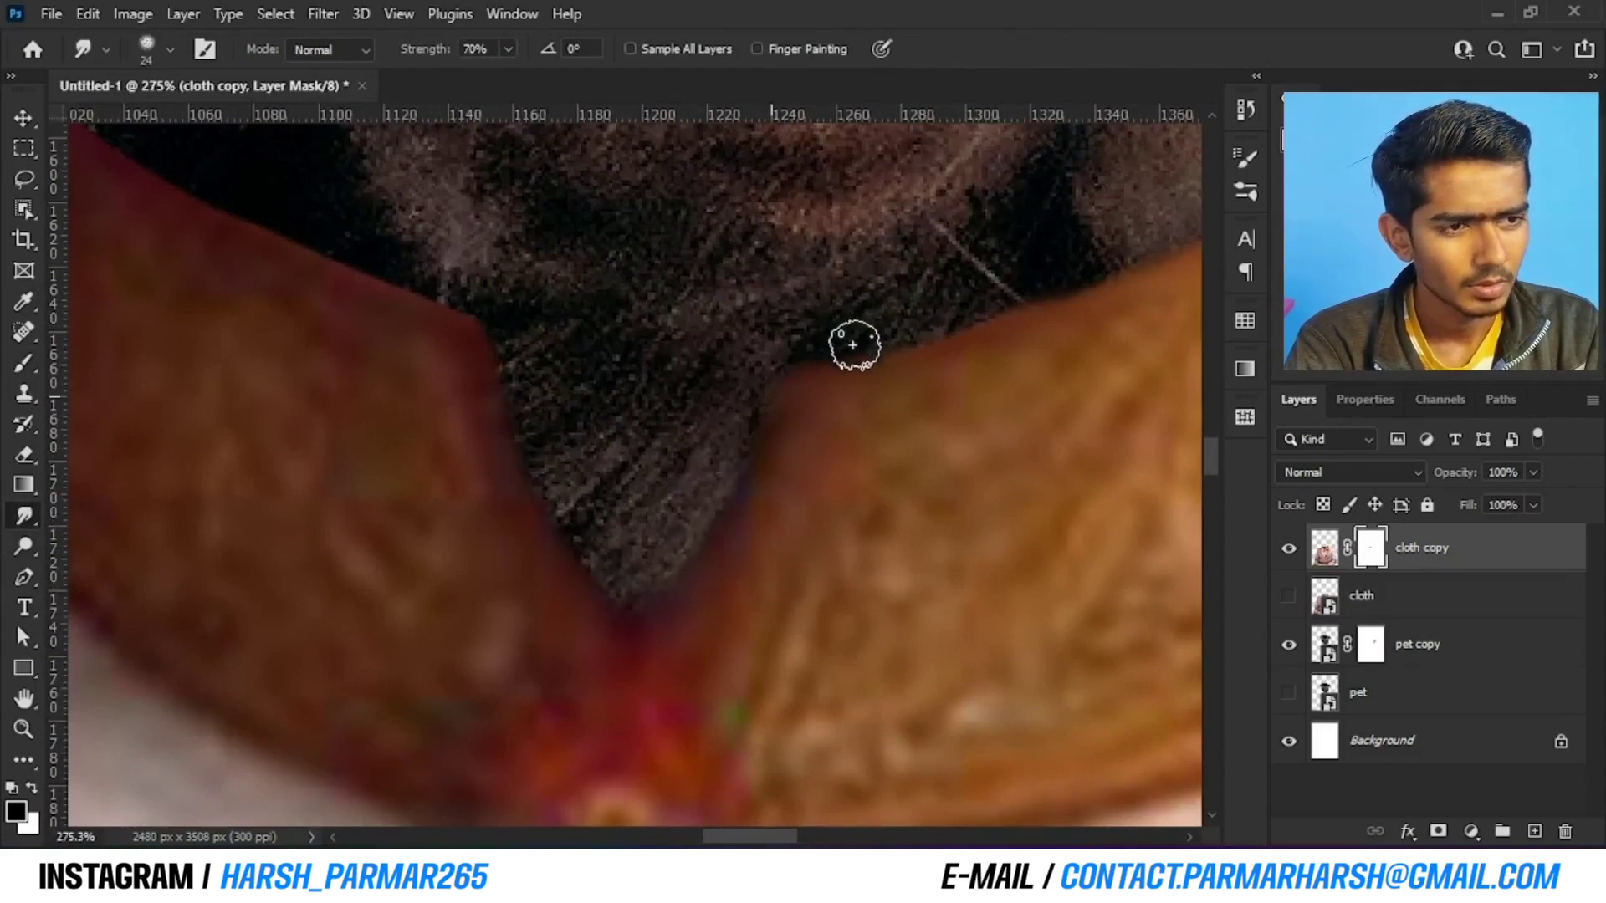
{"action": "left_click_drag", "start_coordinate": [587, 385], "coordinate": [714, 459]}
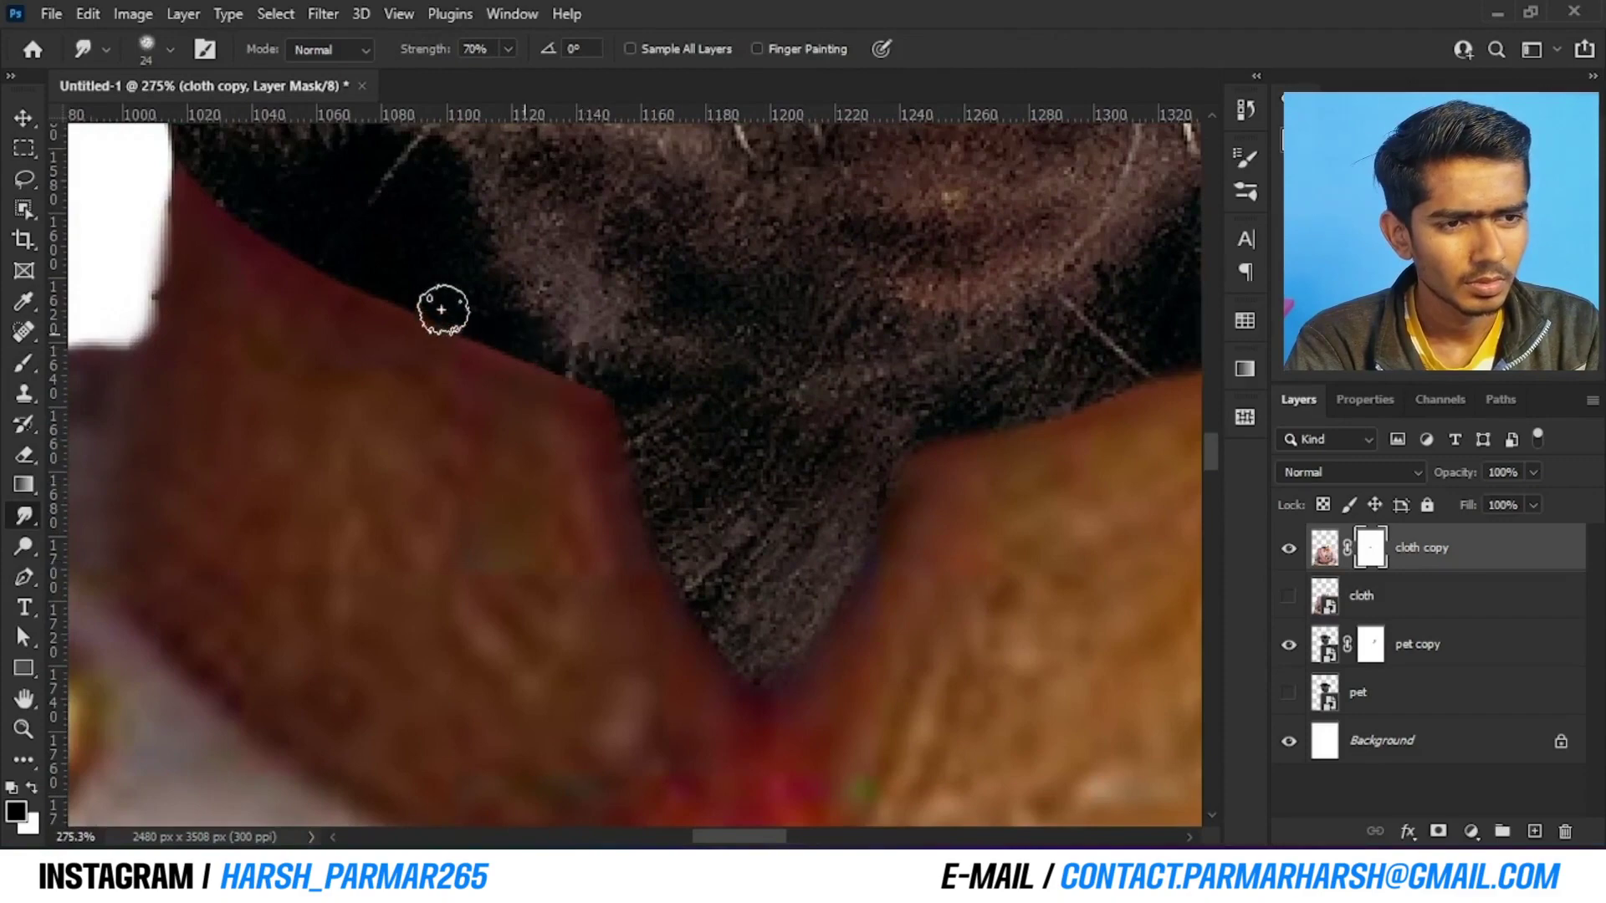
{"action": "scroll", "coordinate": [527, 405], "scroll_direction": "up", "scroll_amount": 8}
{"action": "scroll", "coordinate": [527, 405], "scroll_direction": "left", "scroll_amount": 9}
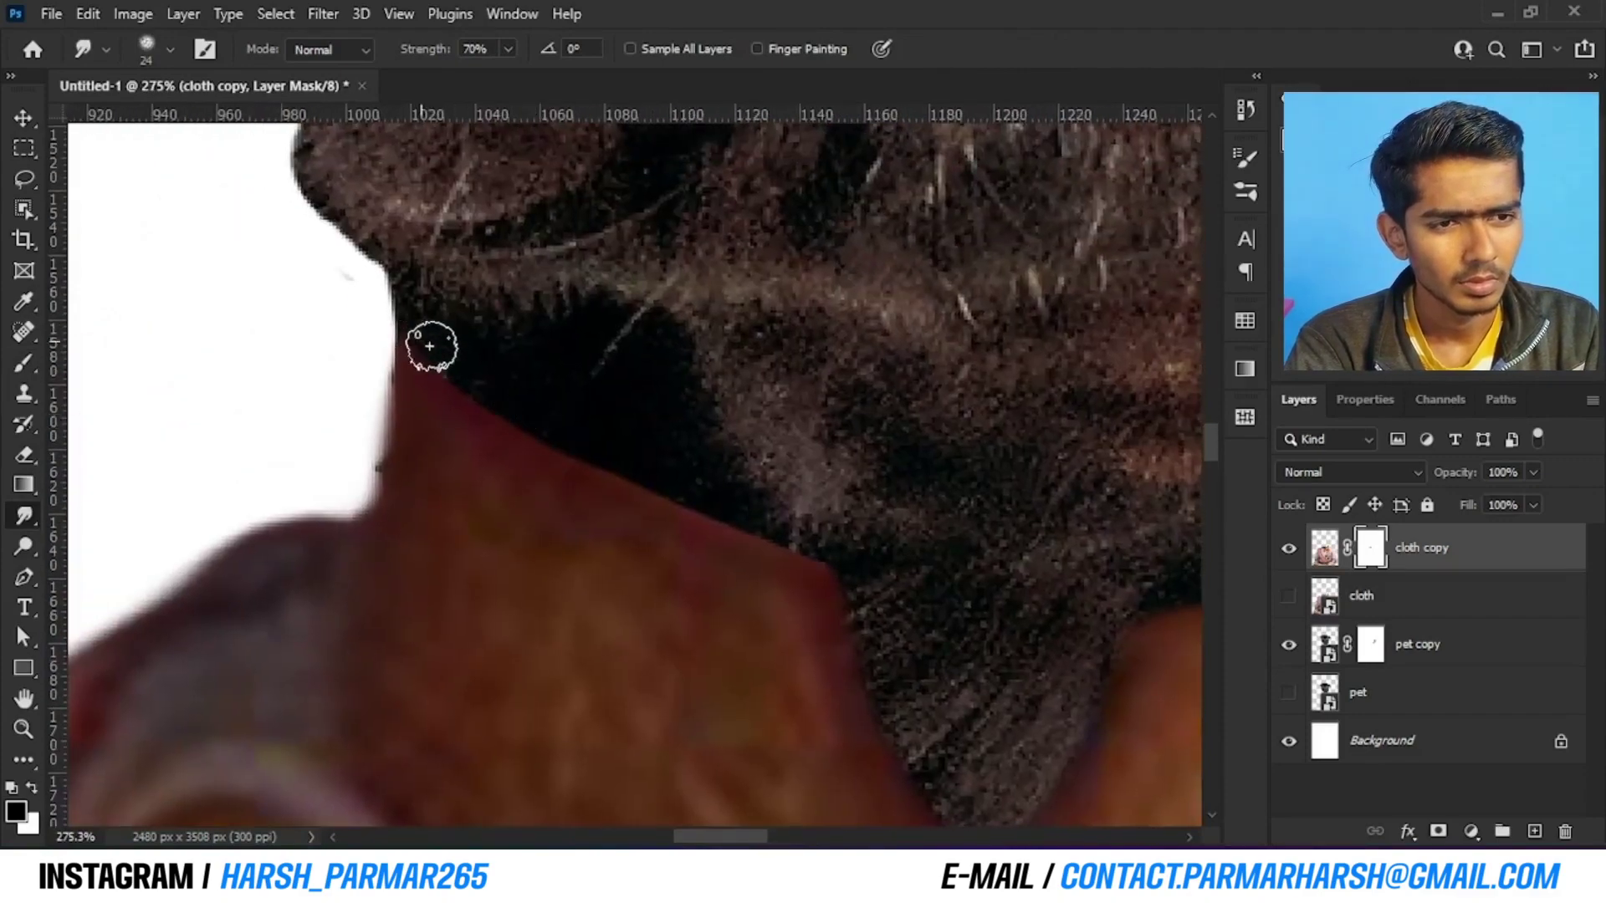
{"action": "scroll", "coordinate": [633, 439], "scroll_direction": "down", "scroll_amount": 3}
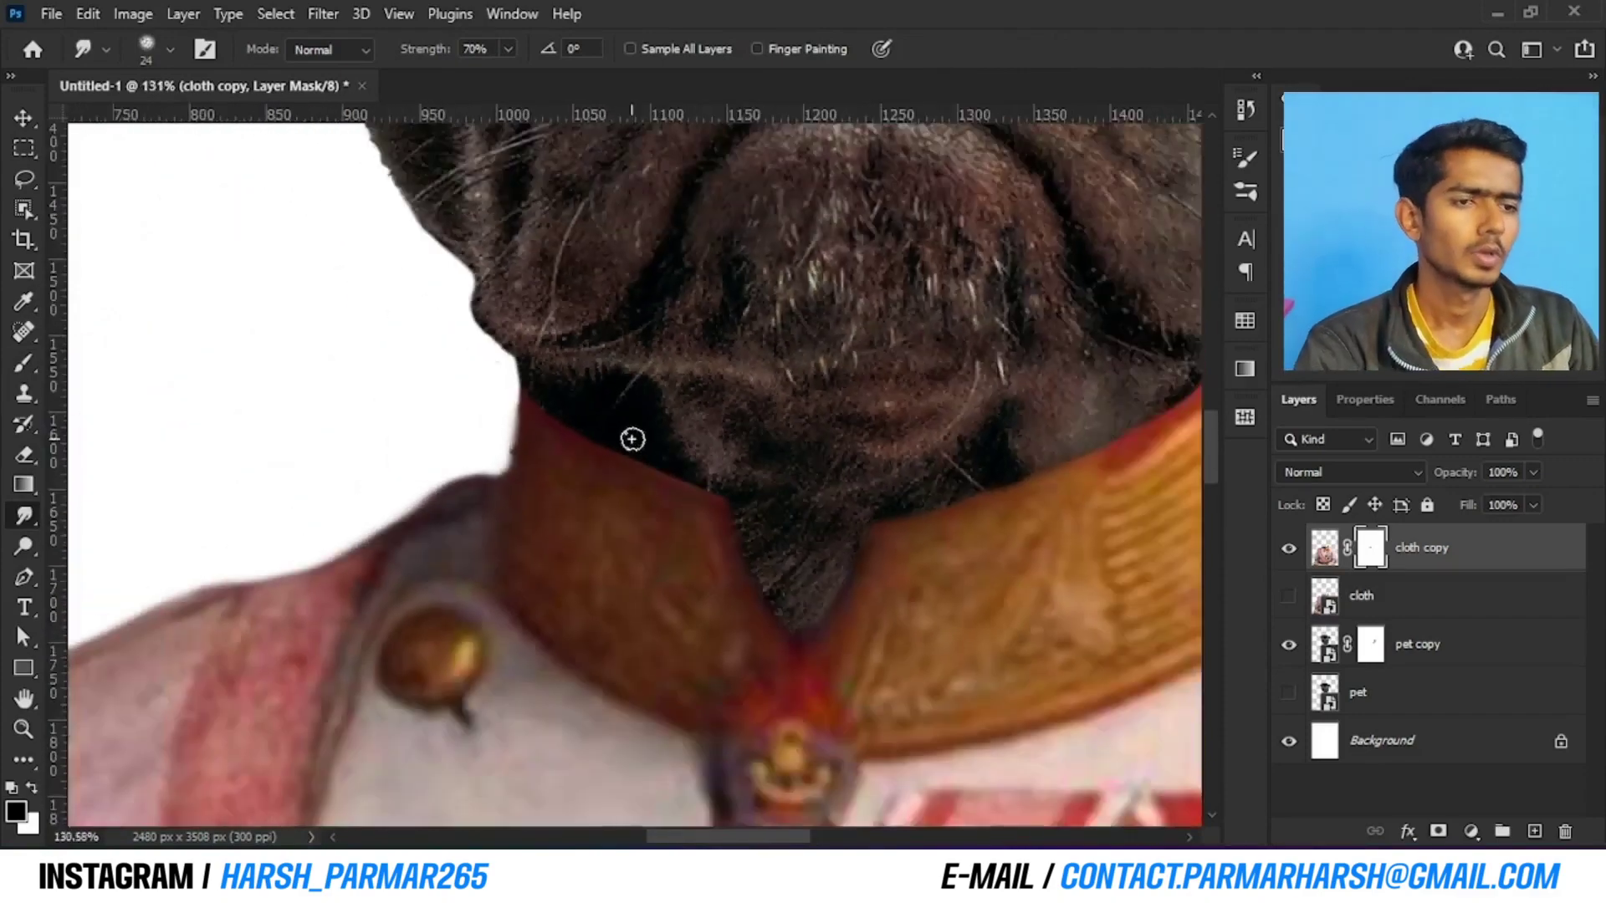
{"action": "scroll", "coordinate": [632, 439], "scroll_direction": "down", "scroll_amount": 2}
{"action": "scroll", "coordinate": [778, 345], "scroll_direction": "down", "scroll_amount": 4}
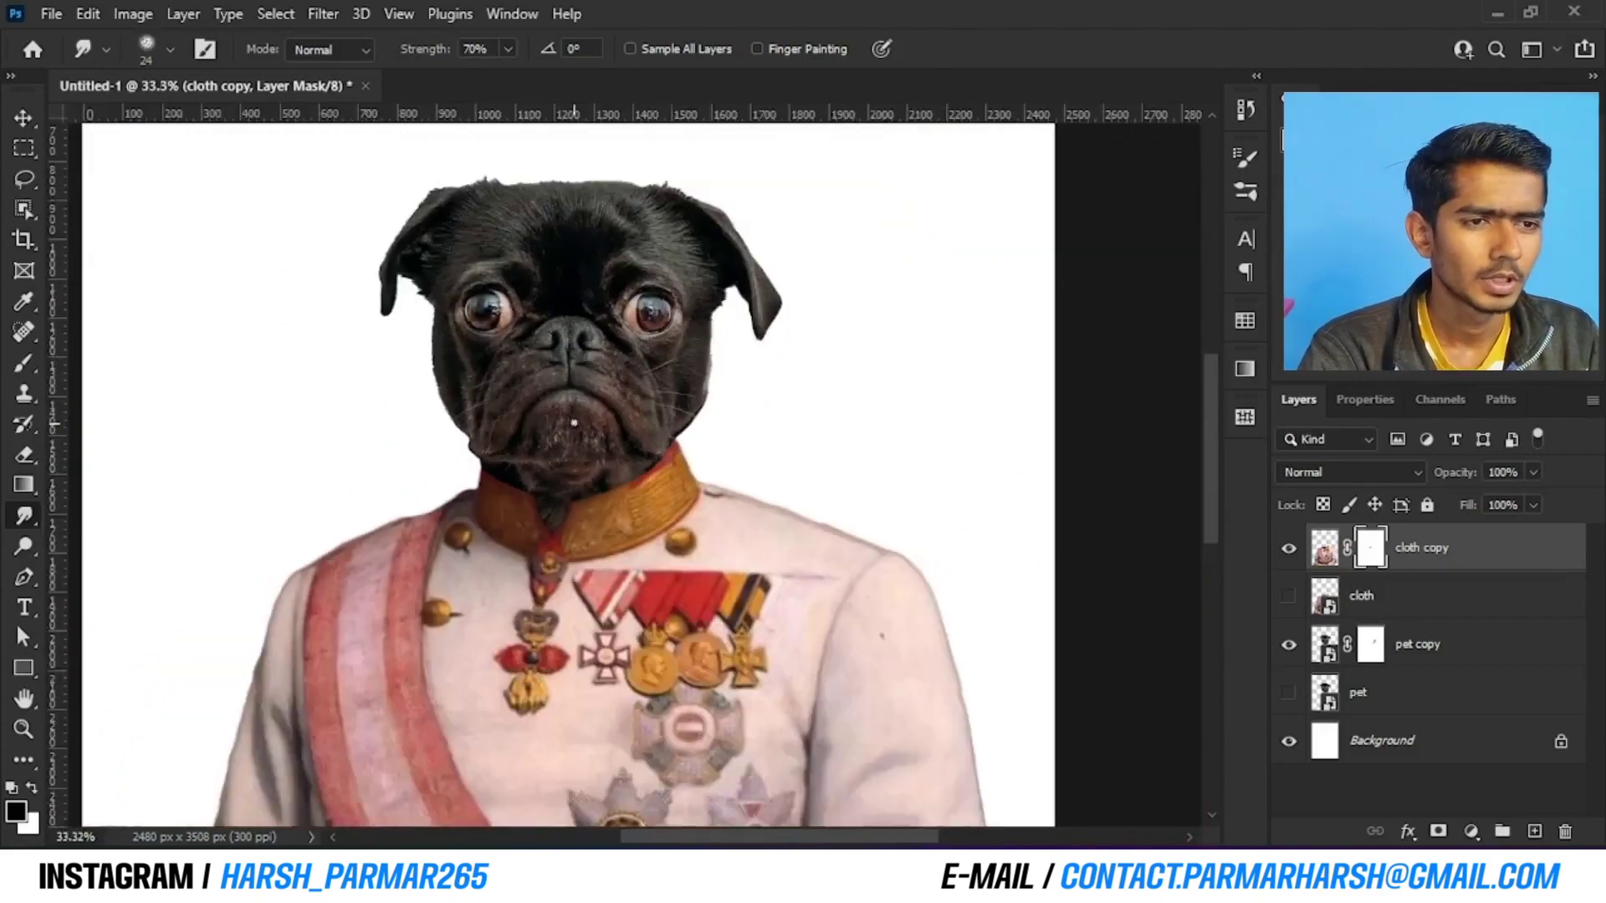
{"action": "scroll", "coordinate": [557, 364], "scroll_direction": "up", "scroll_amount": 6}
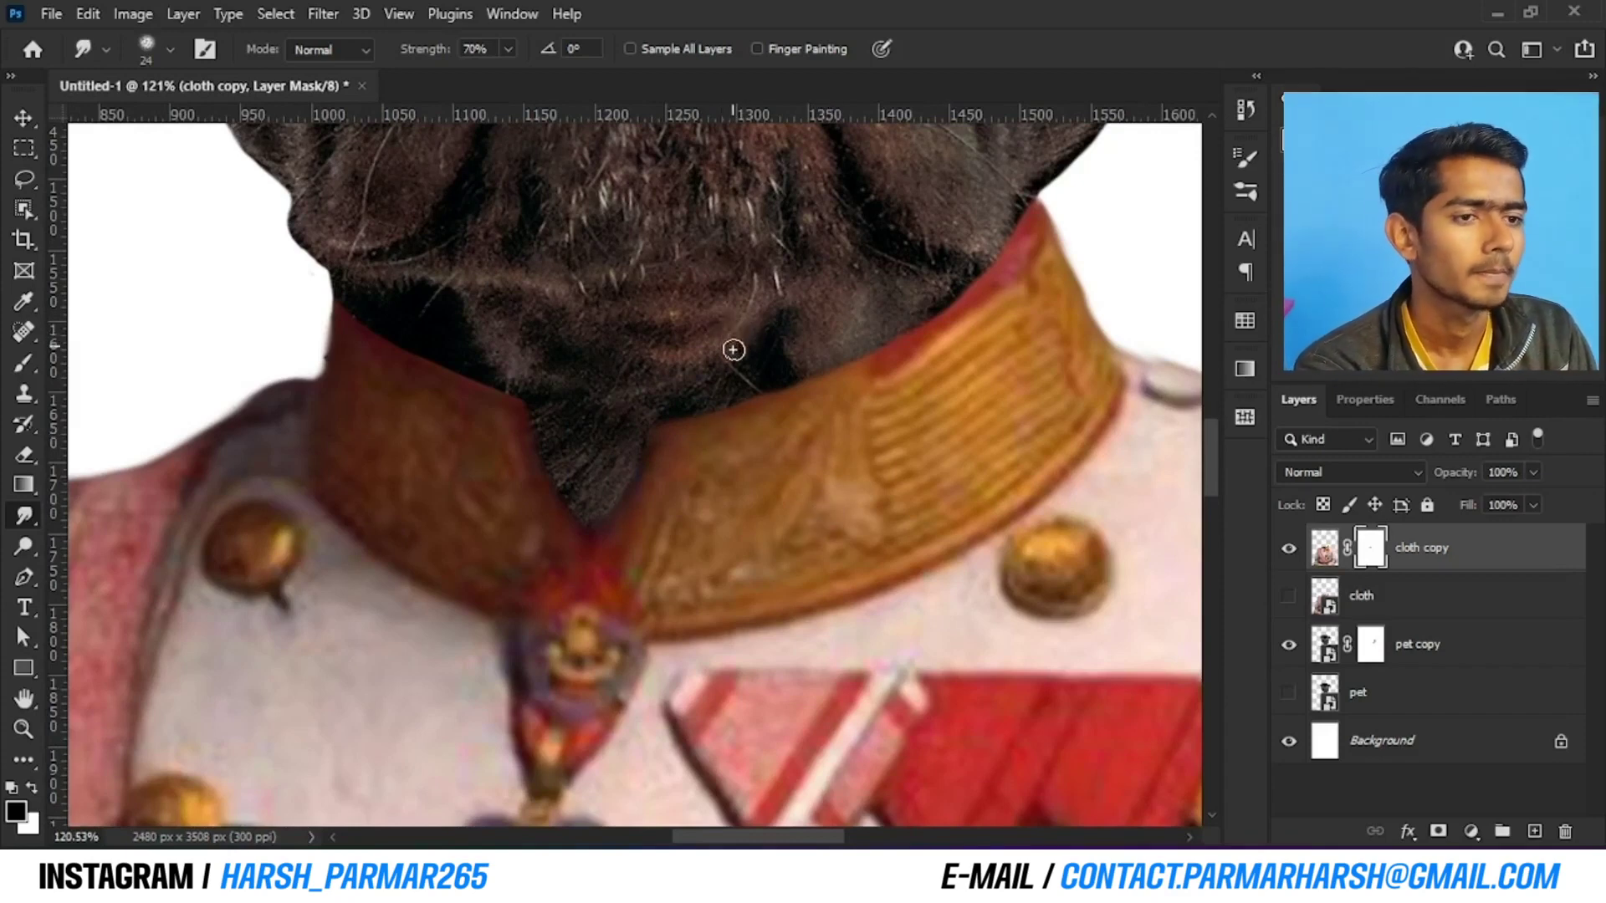
{"action": "scroll", "coordinate": [733, 350], "scroll_direction": "down", "scroll_amount": 1}
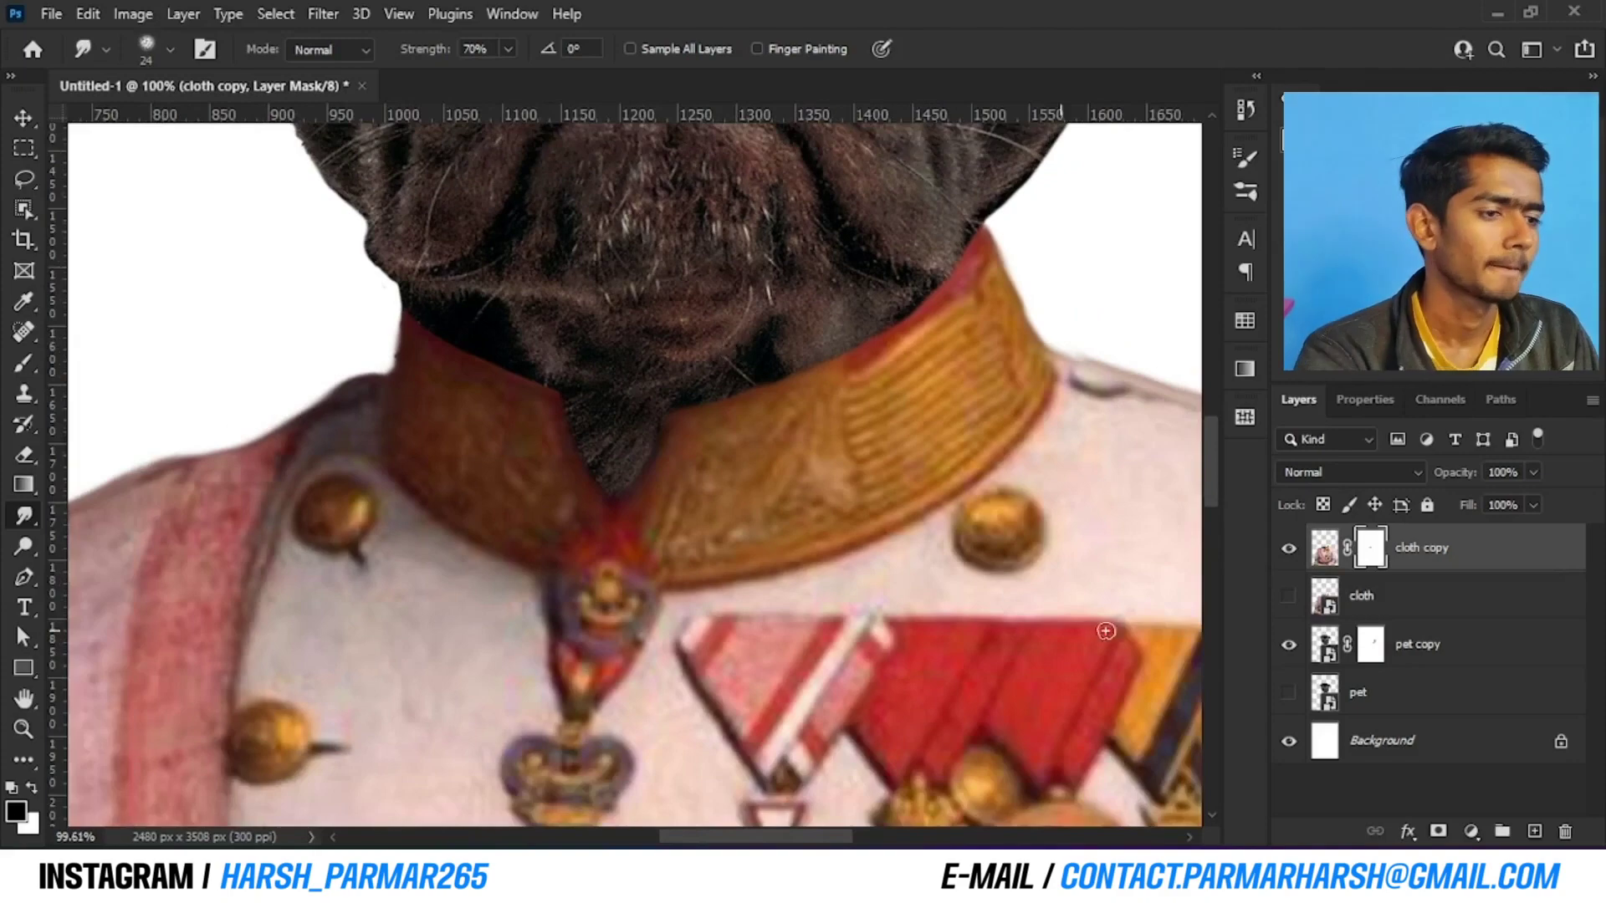
Add a new layer named 'shadow' above pet copy and clip it to the pug's head layer
{"action": "left_click", "coordinate": [1472, 658]}
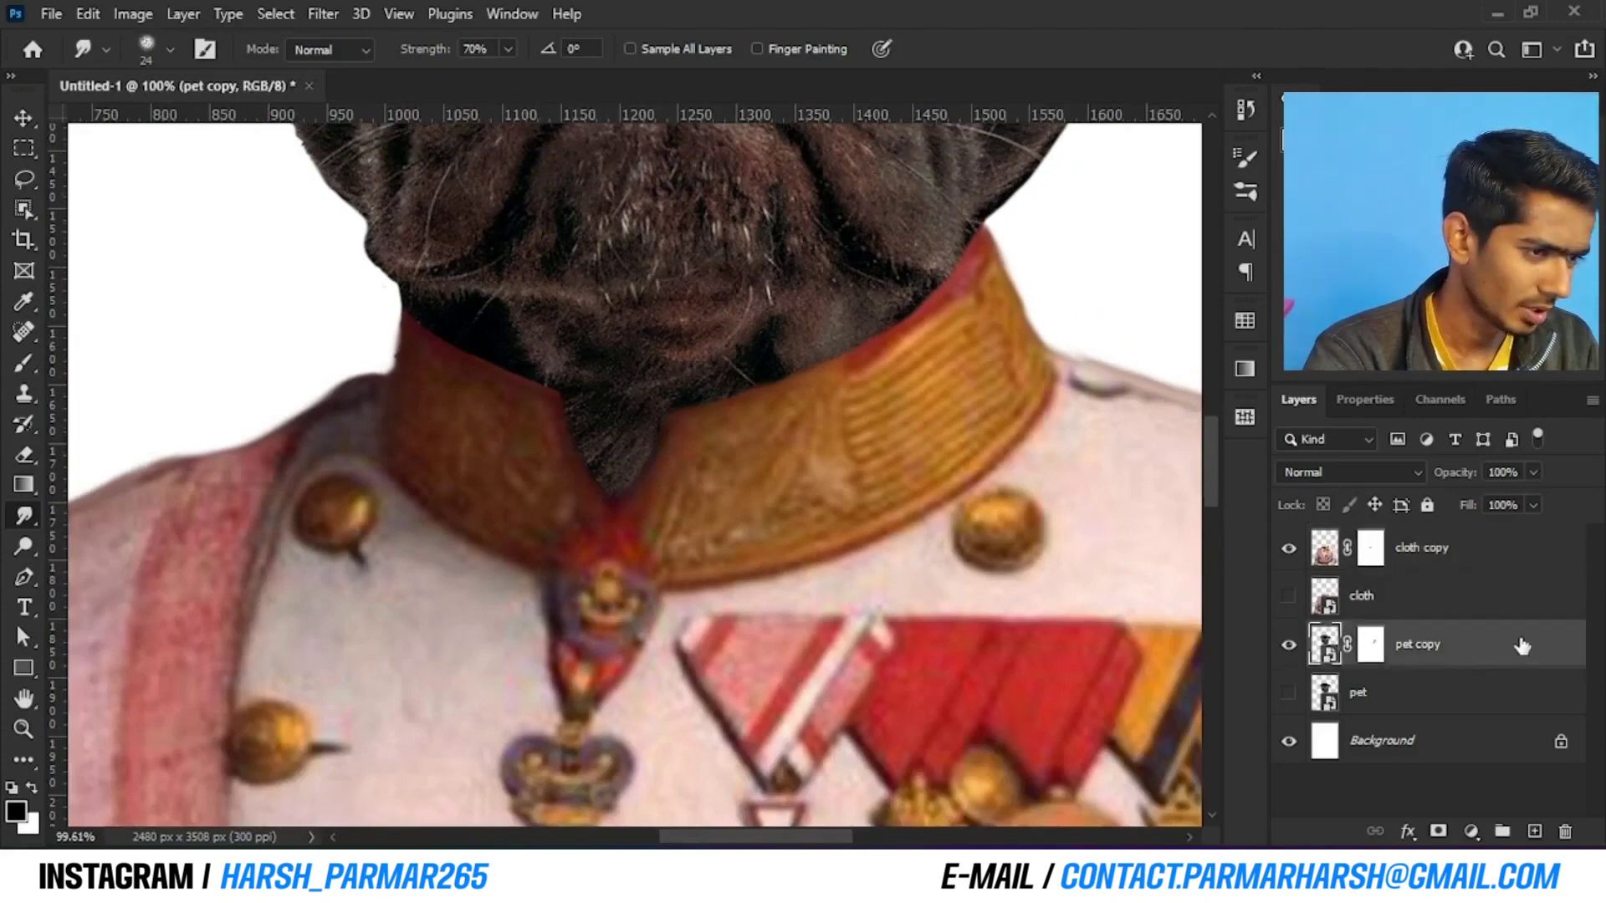
{"action": "right_click", "coordinate": [1504, 651]}
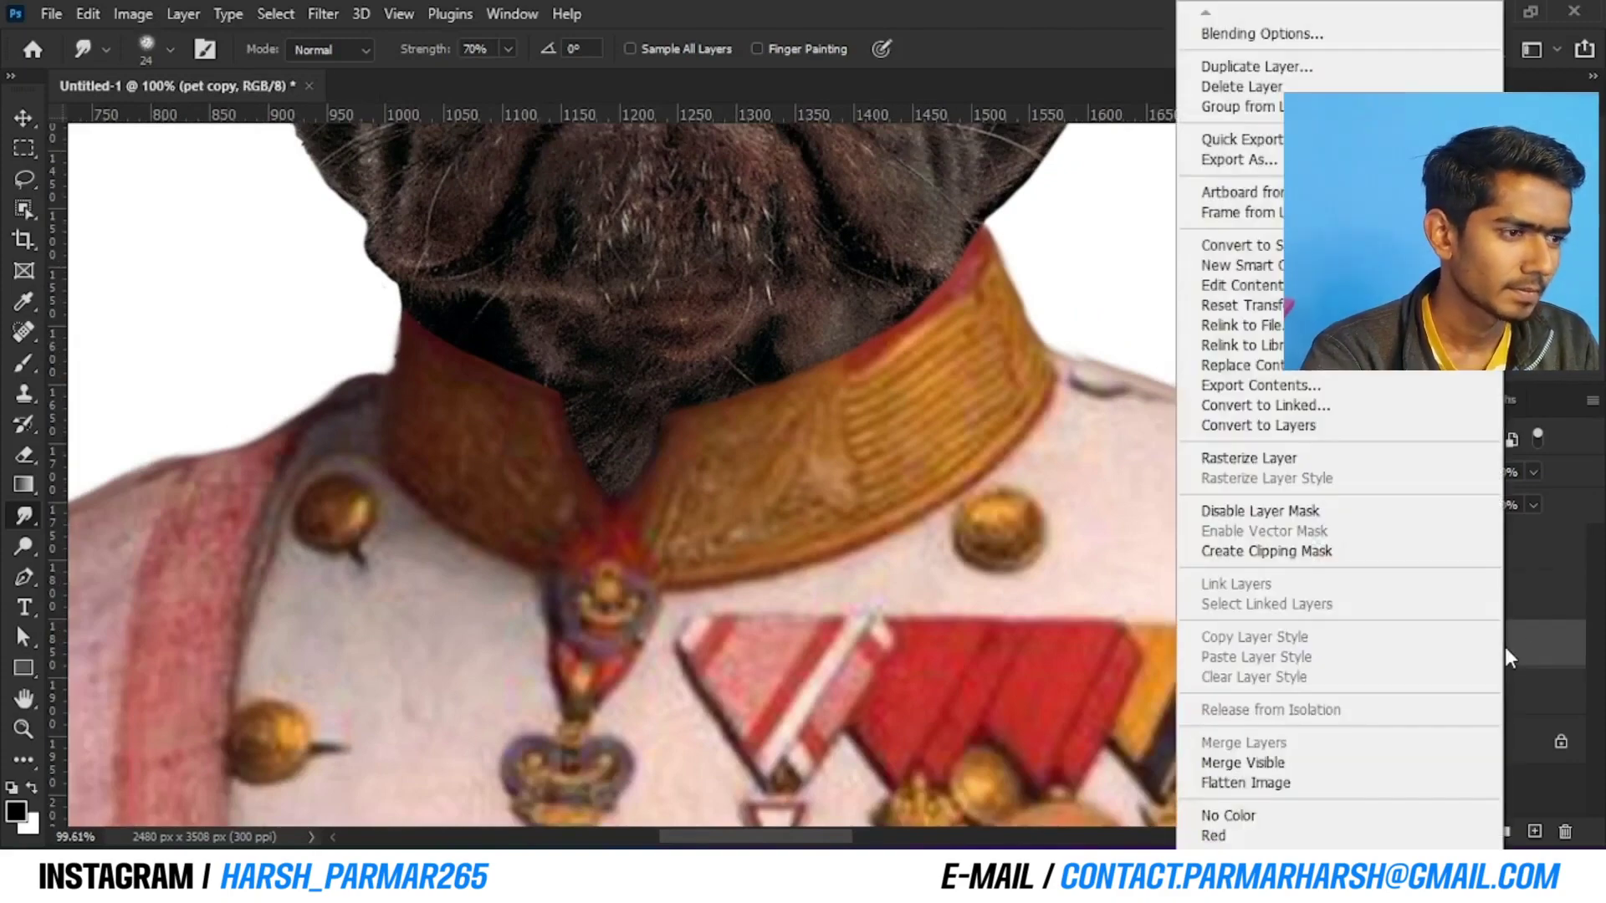
{"action": "left_click", "coordinate": [1506, 649]}
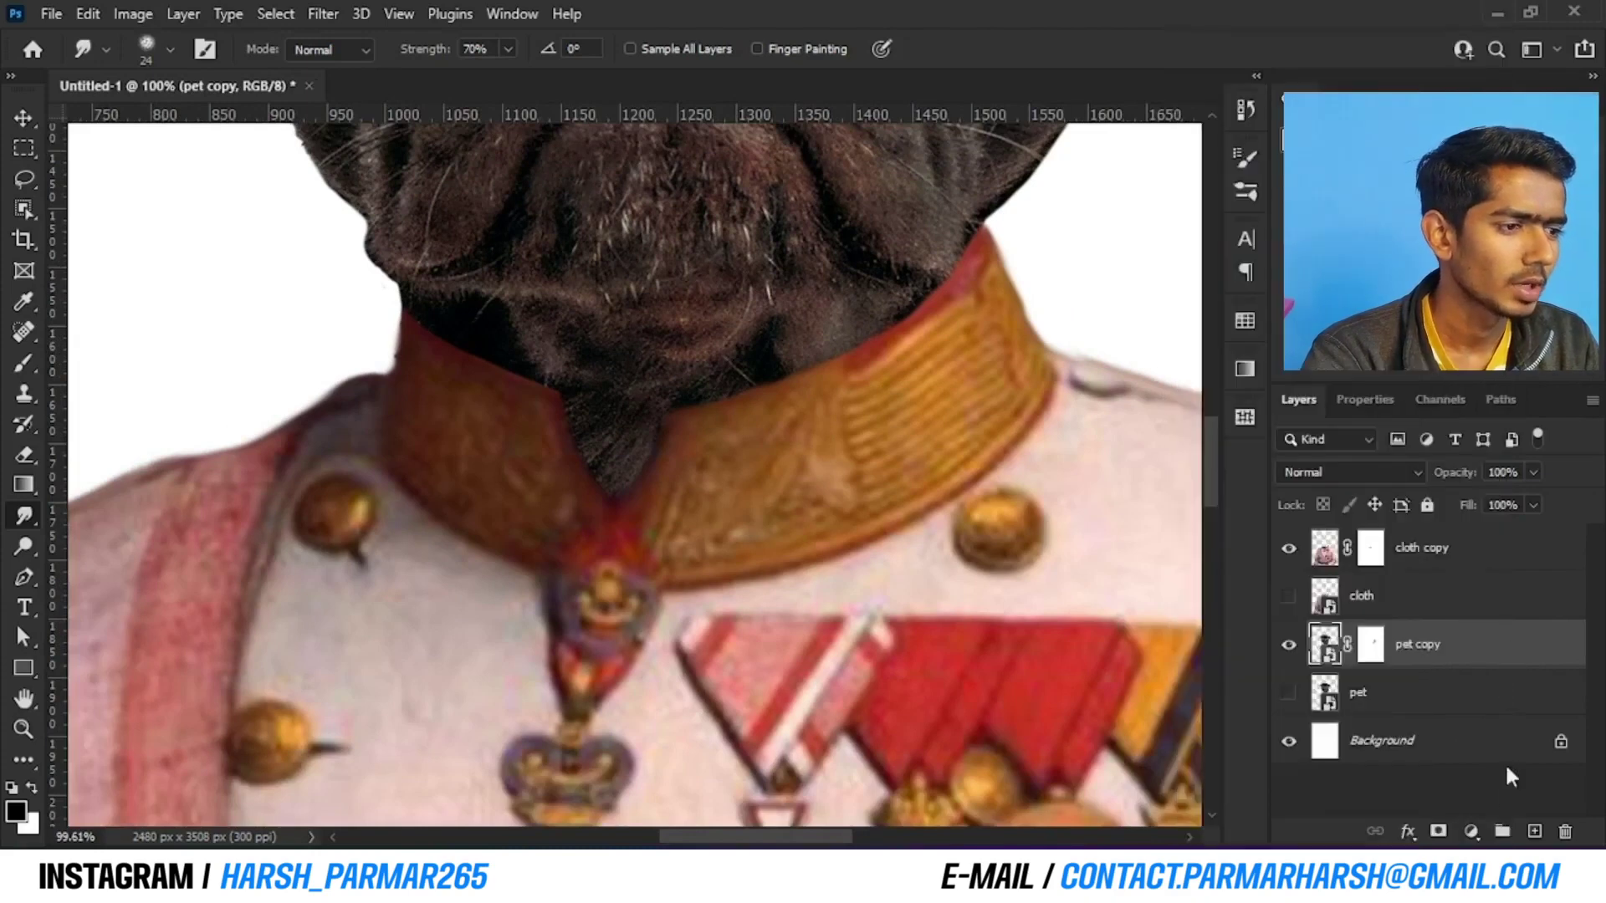
{"action": "left_click", "coordinate": [1535, 833]}
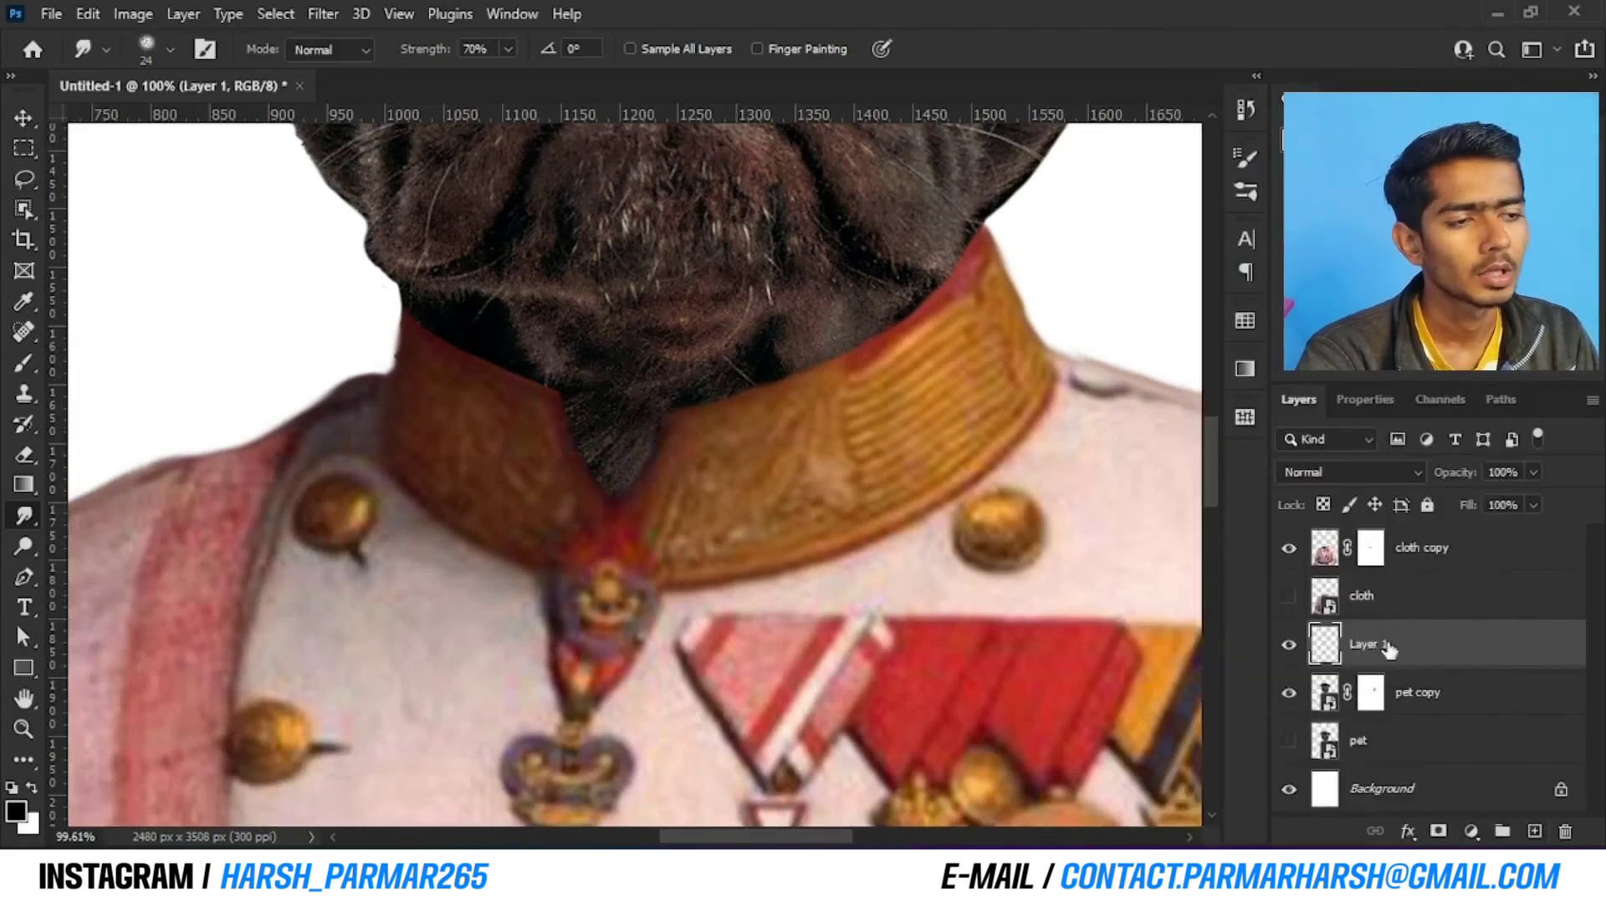
{"action": "double_click", "coordinate": [1371, 645]}
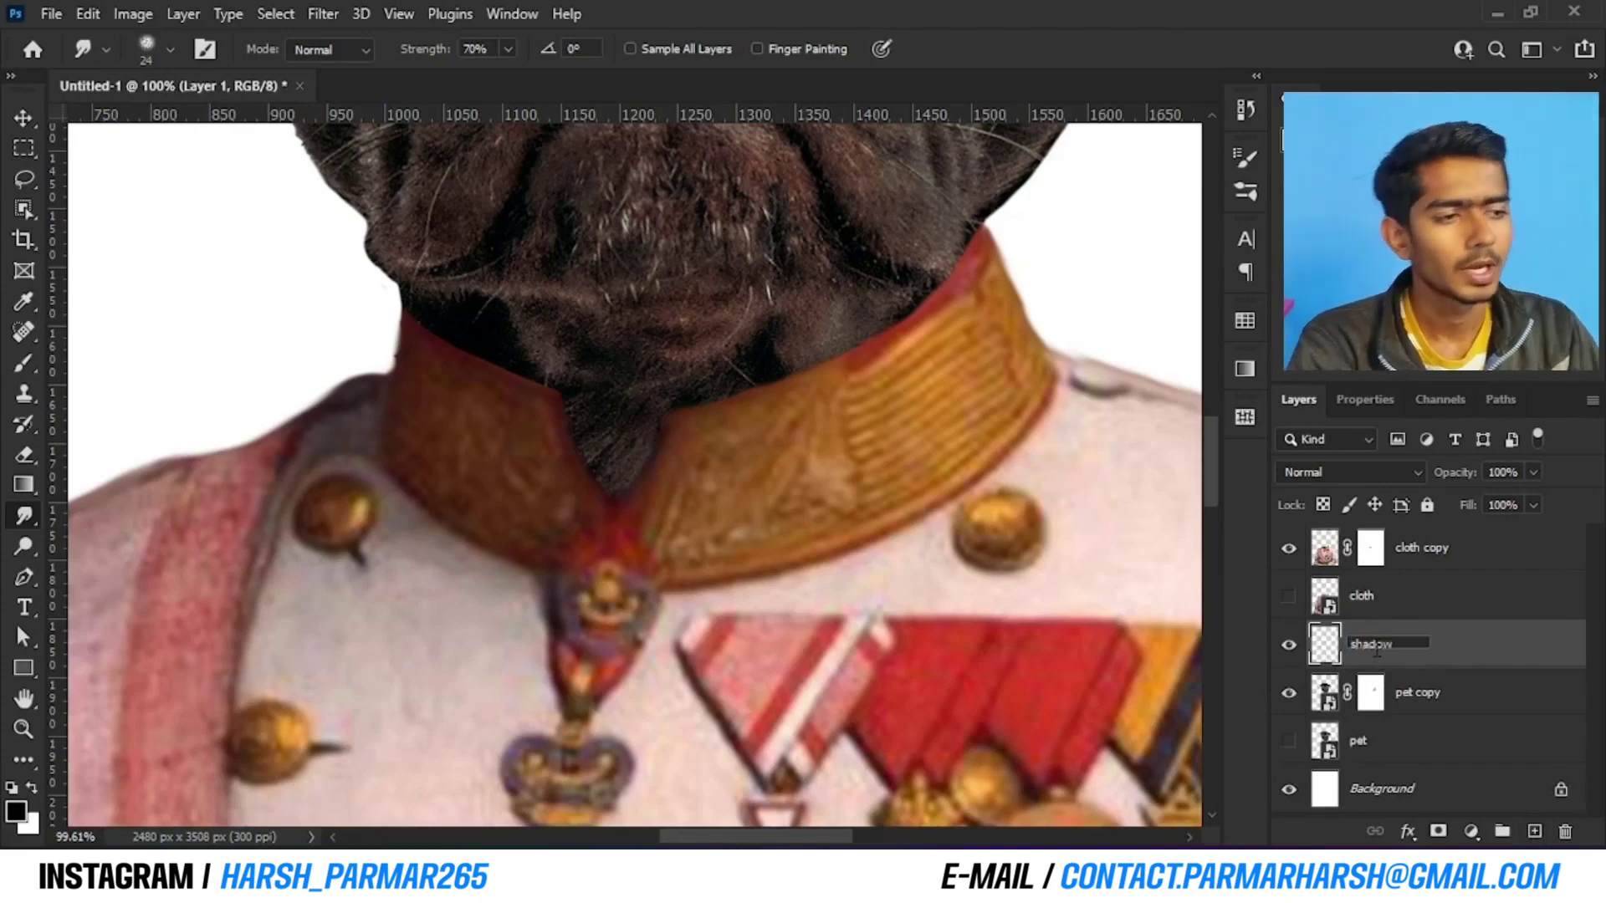
{"action": "type", "text": "shadow"}
{"action": "key", "text": "Return"}
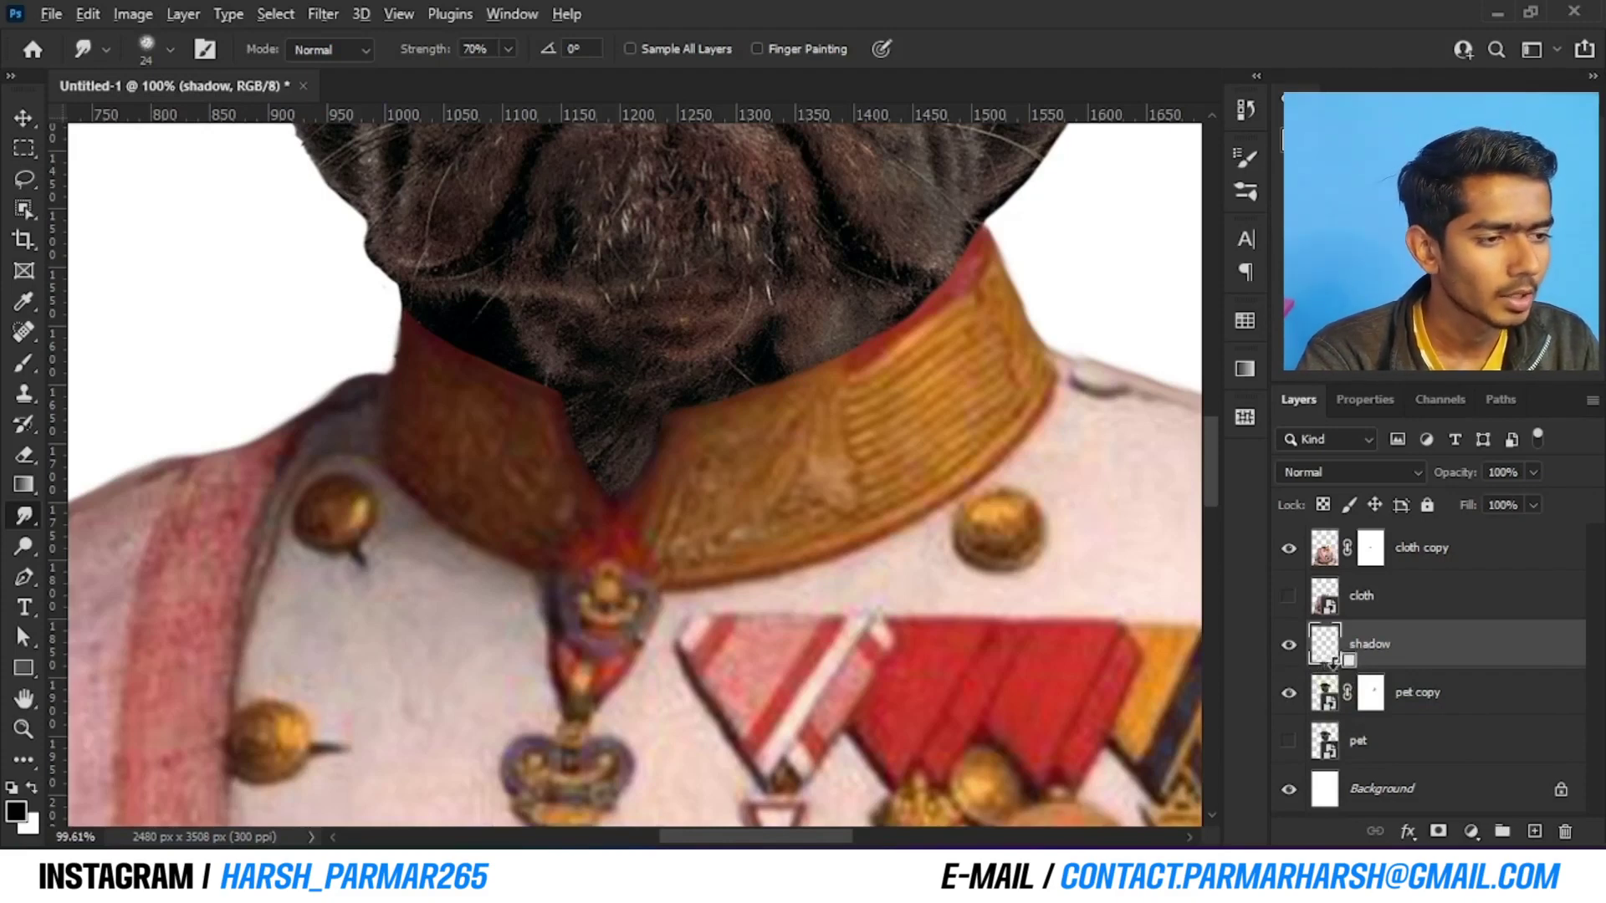
{"action": "left_click", "coordinate": [1332, 662], "text": "alt"}
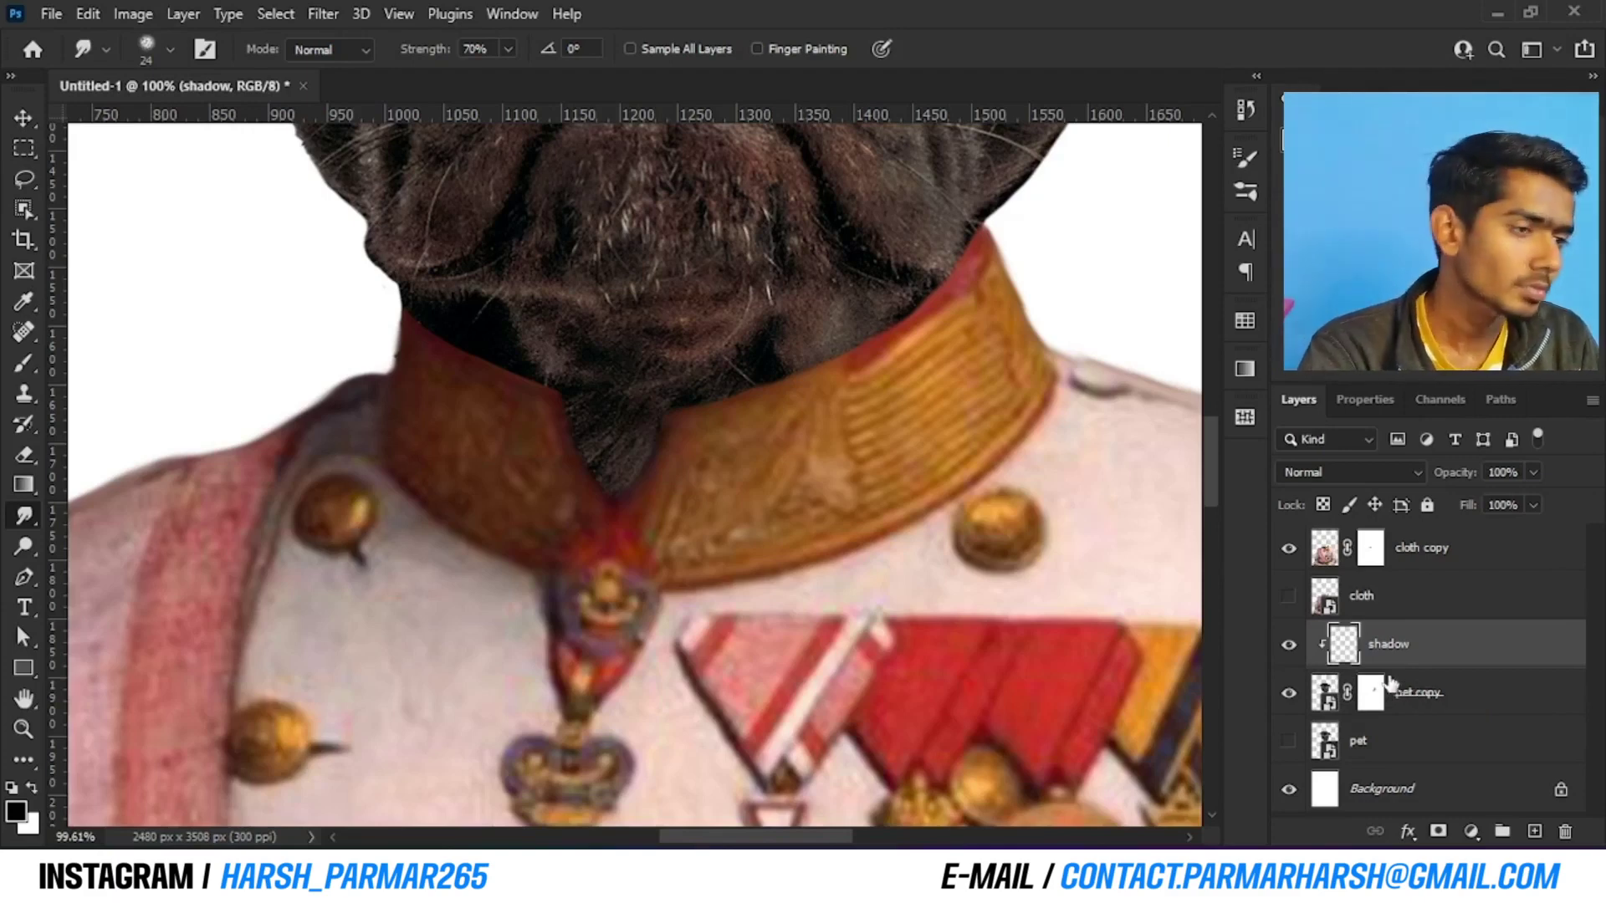
Set up a soft round brush with 0% hardness, 25% opacity, 20% flow and about 76 px size
{"action": "left_click", "coordinate": [23, 362]}
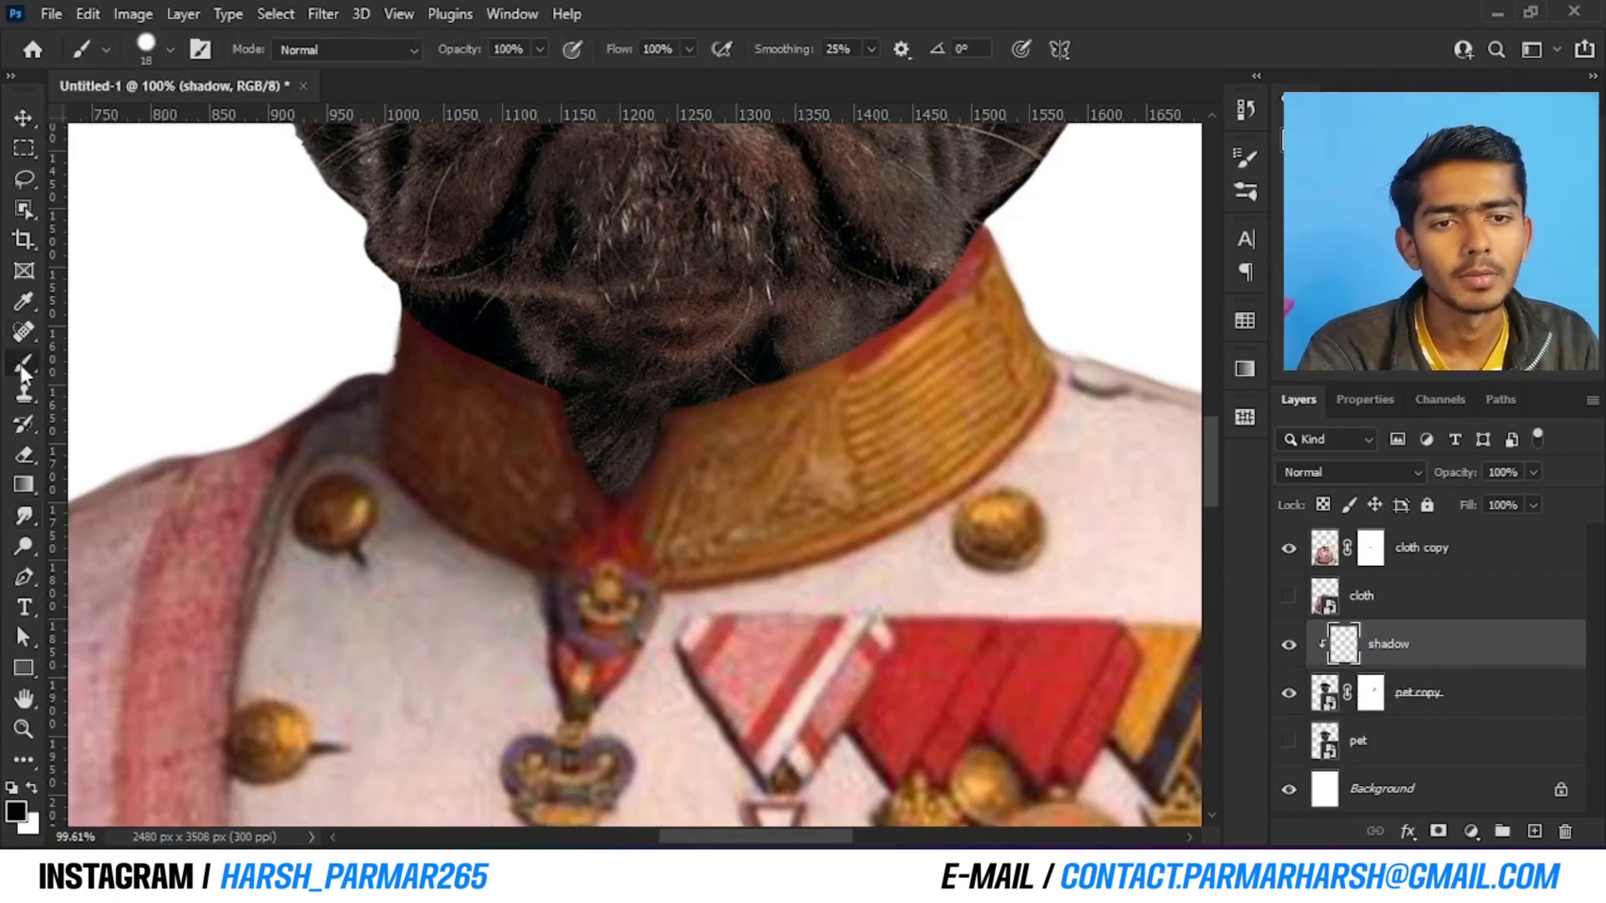
{"action": "right_click", "coordinate": [483, 353]}
{"action": "scroll", "coordinate": [646, 686], "scroll_direction": "up", "scroll_amount": 1}
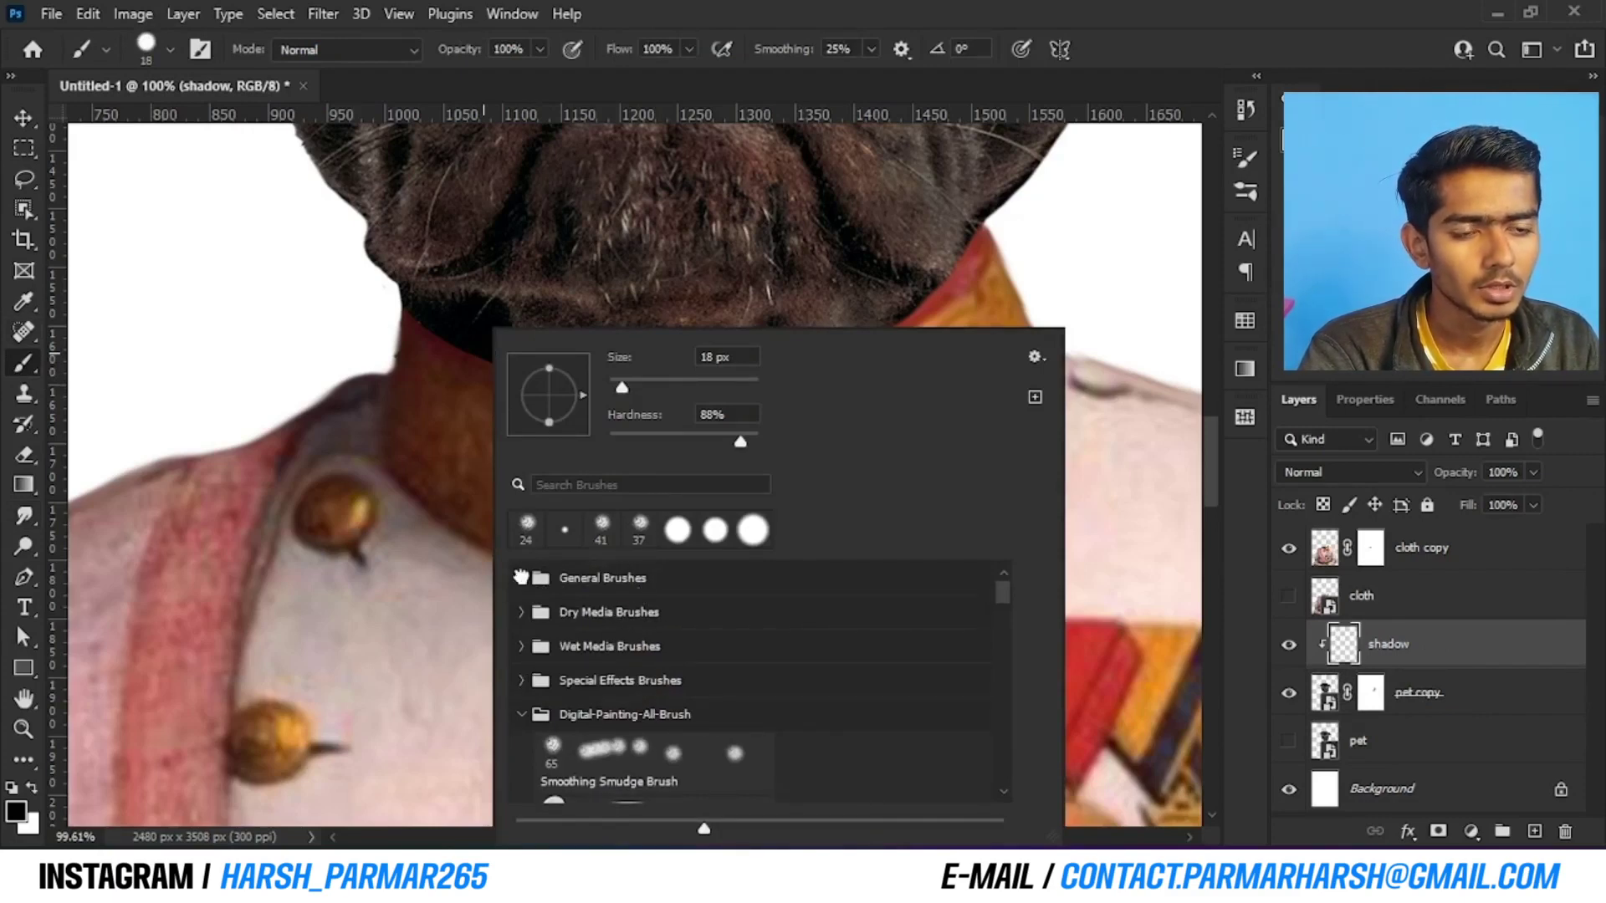
{"action": "left_click", "coordinate": [520, 577]}
{"action": "left_click", "coordinate": [629, 621]}
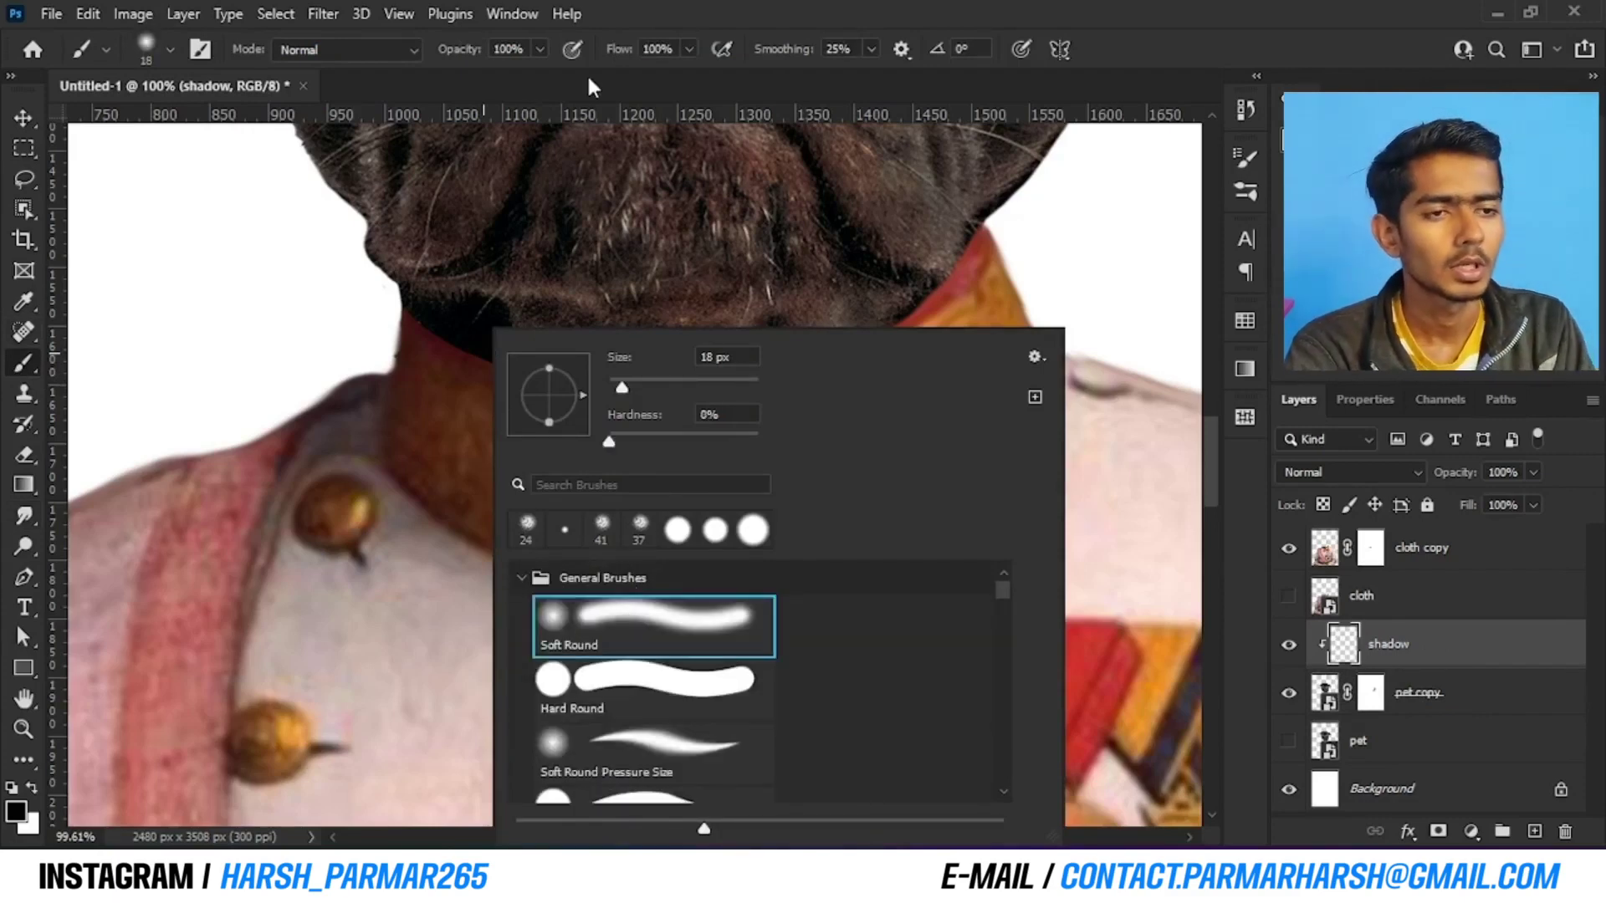
{"action": "left_click", "coordinate": [541, 46]}
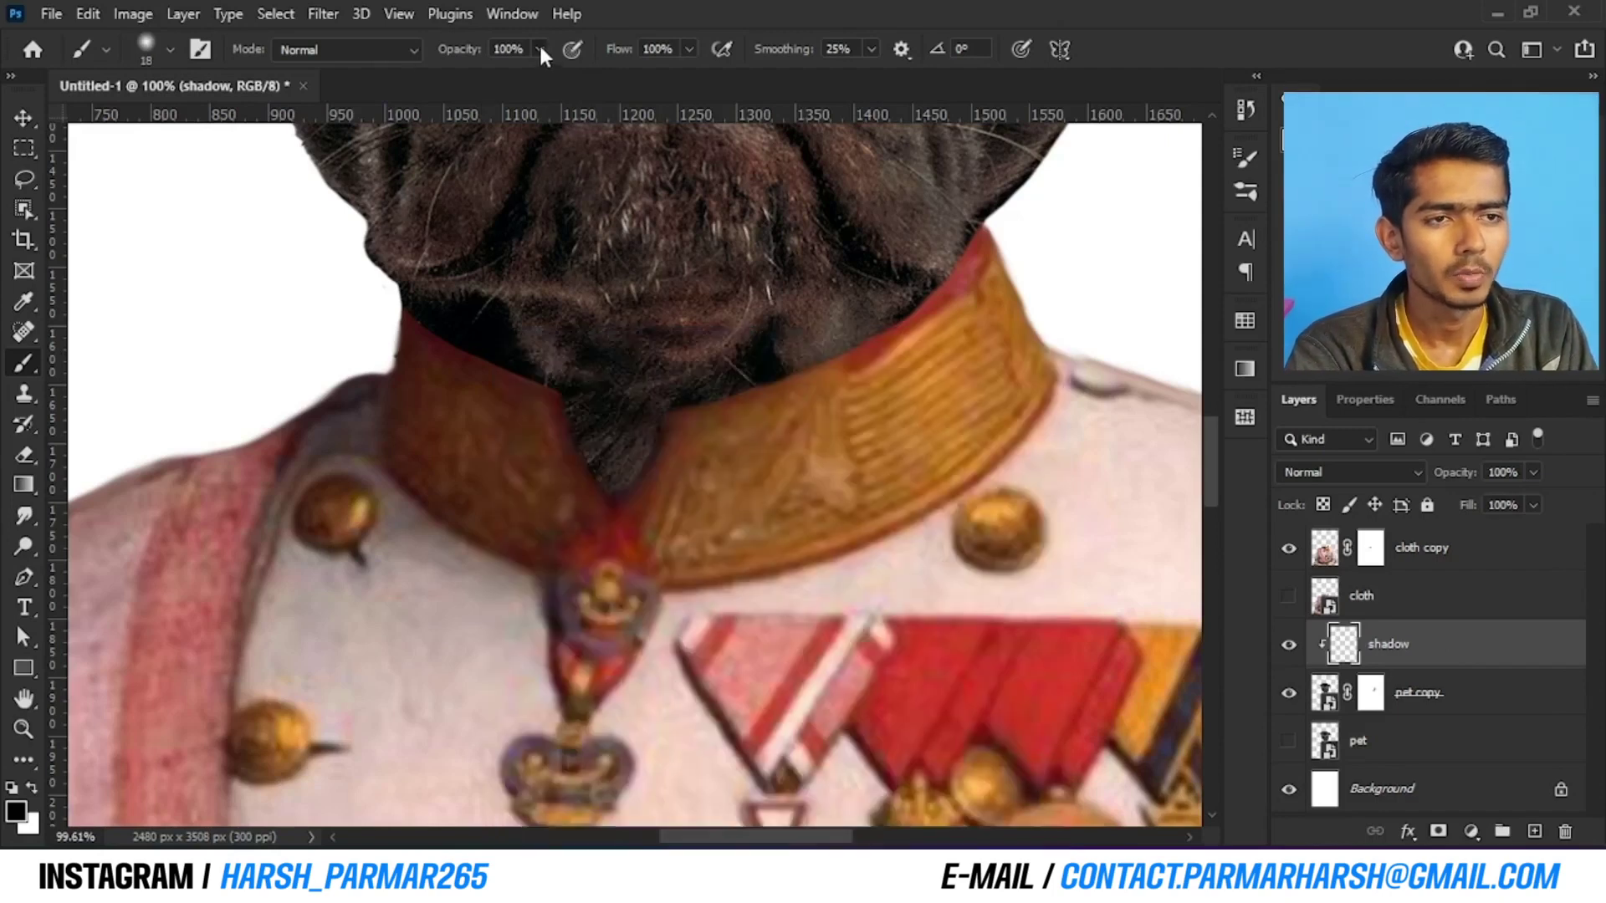
{"action": "left_click", "coordinate": [538, 42]}
{"action": "left_click", "coordinate": [469, 52]}
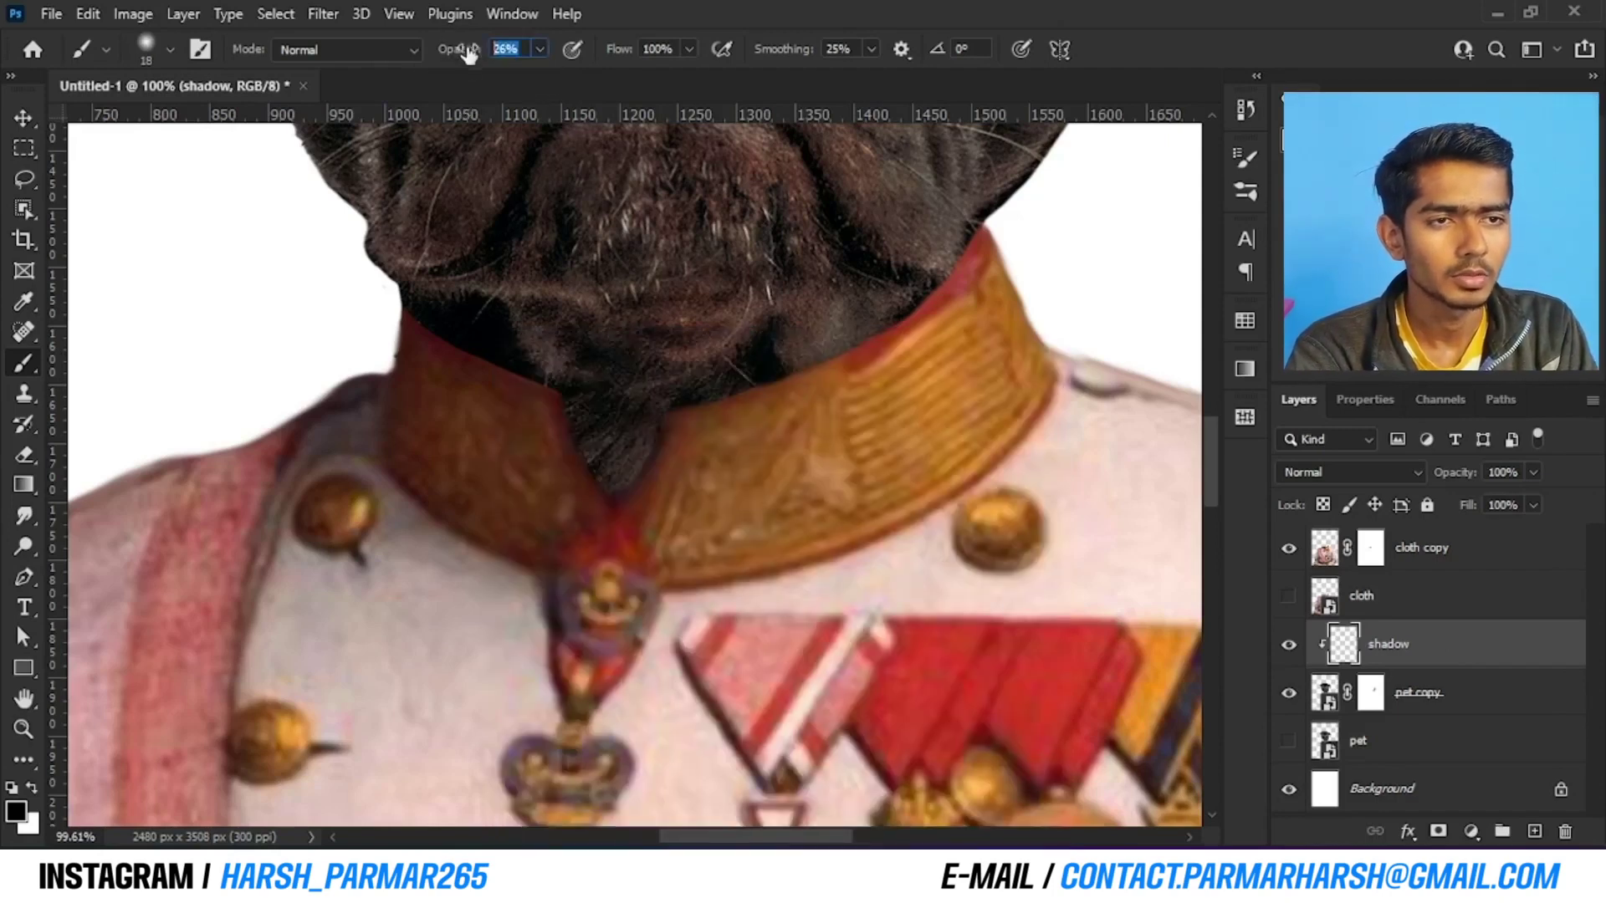
{"action": "type", "text": "25"}
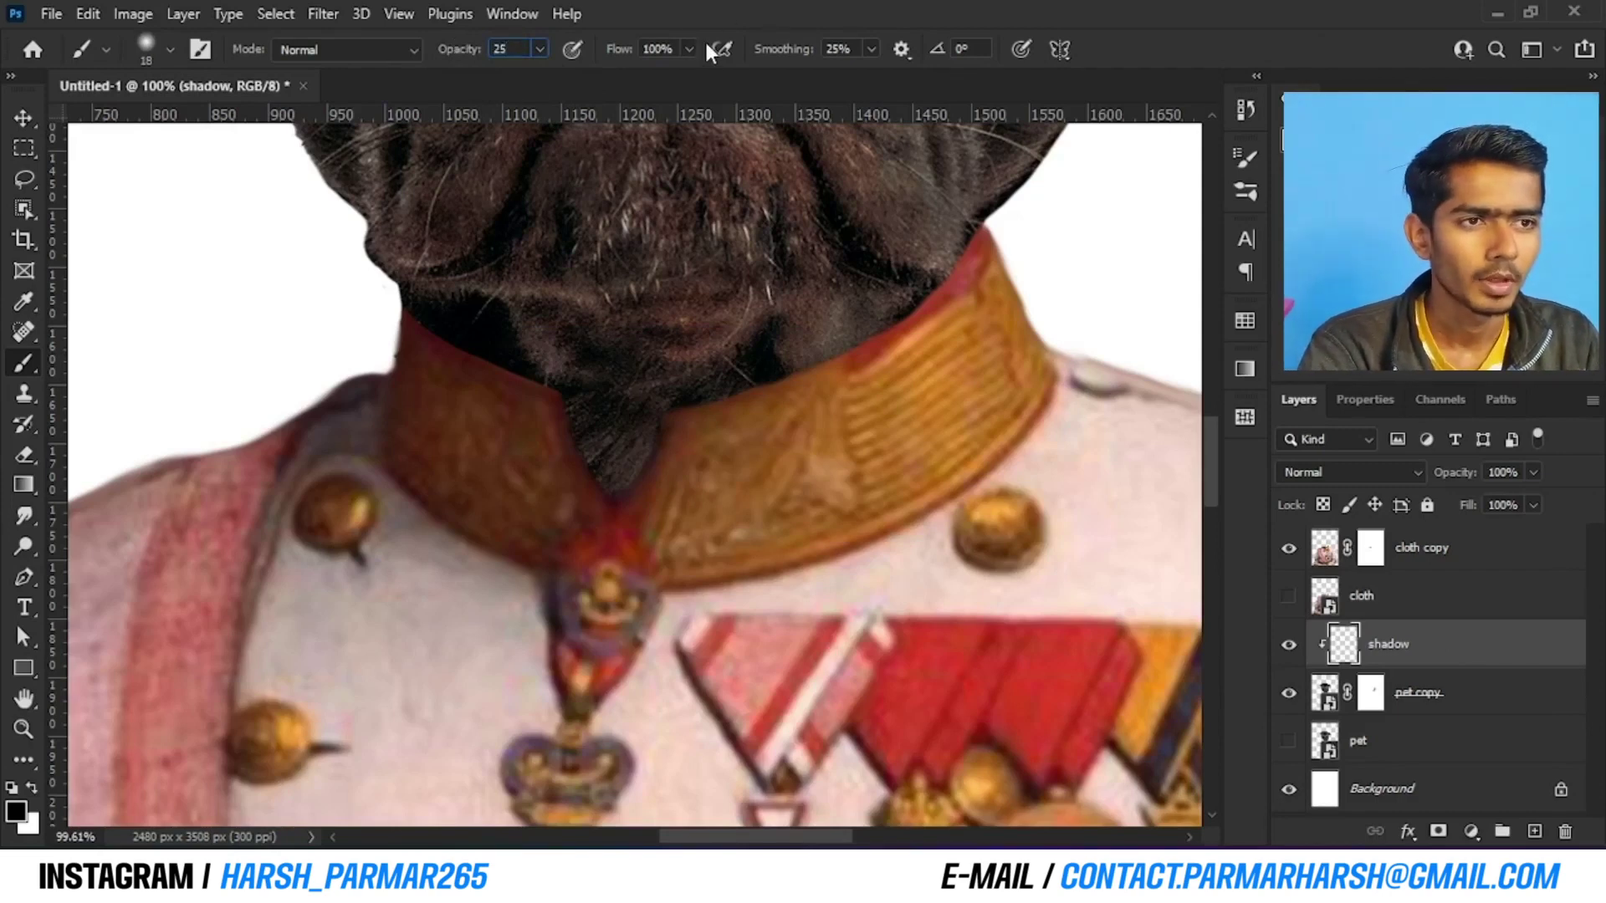
{"action": "key", "text": "Return"}
{"action": "left_click", "coordinate": [644, 49]}
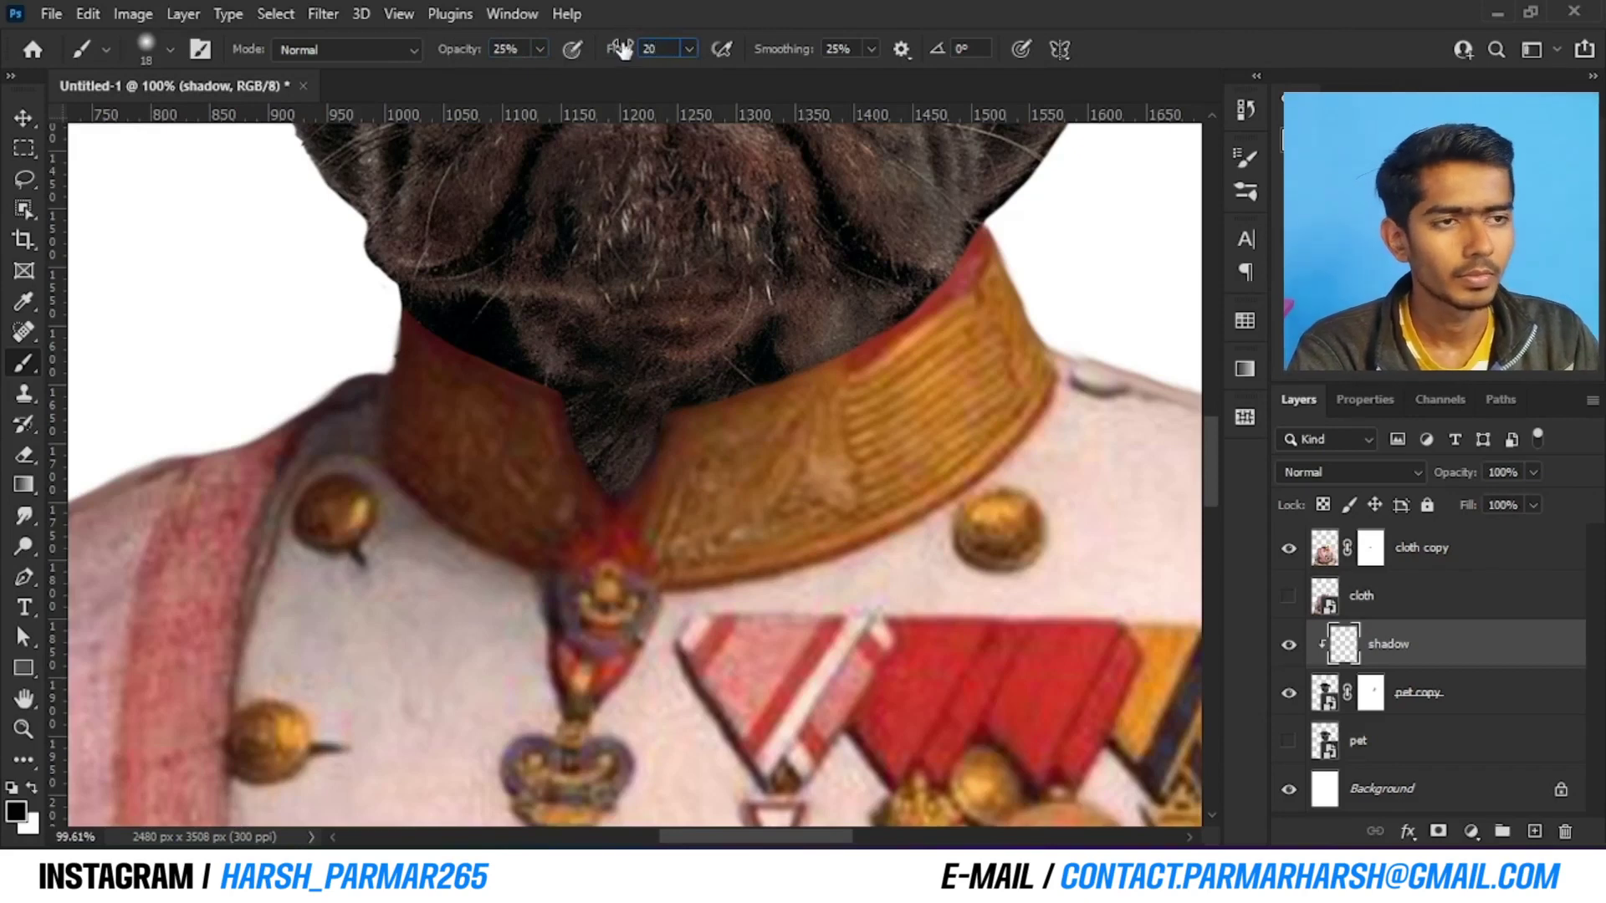
{"action": "left_click", "coordinate": [871, 49]}
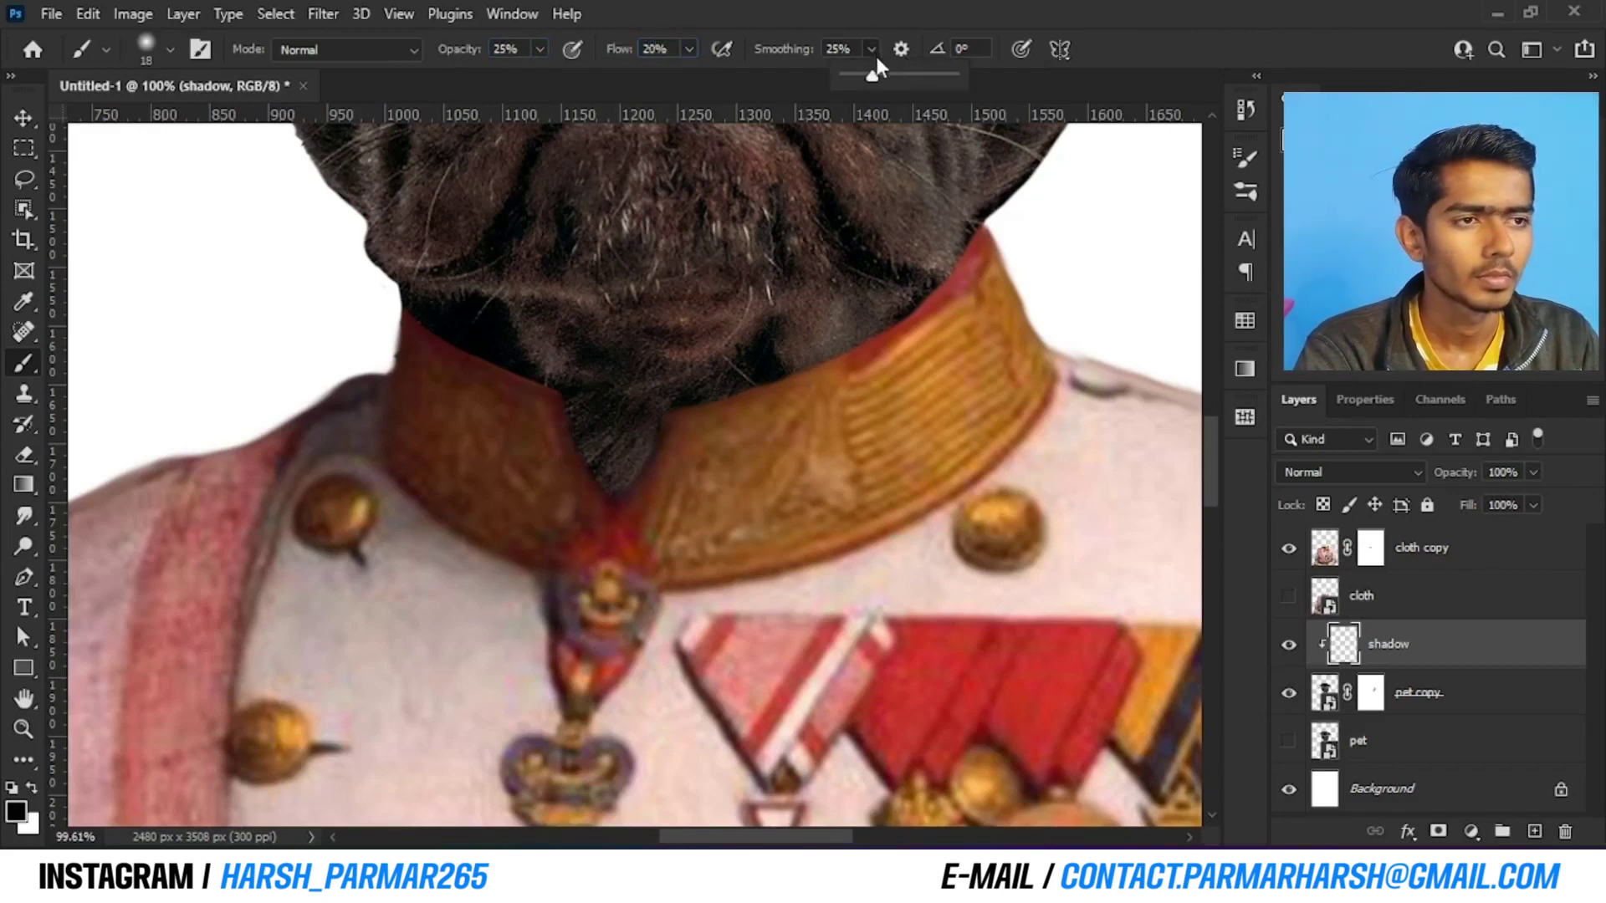
{"action": "left_click", "coordinate": [810, 50]}
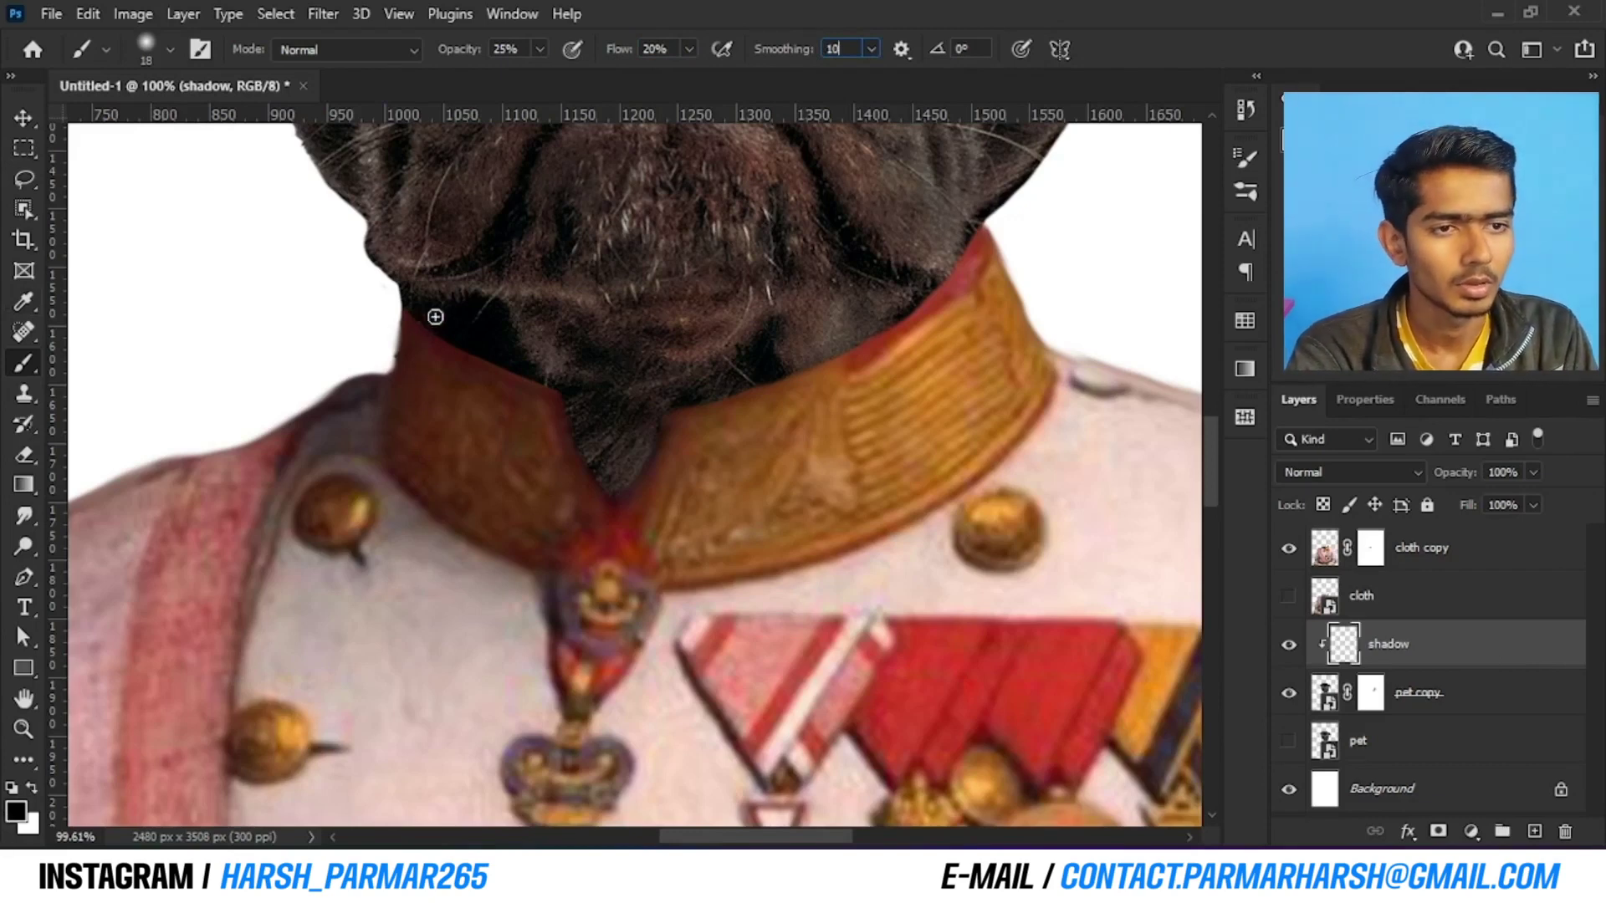
{"action": "left_click_drag", "start_coordinate": [444, 322], "coordinate": [500, 348]}
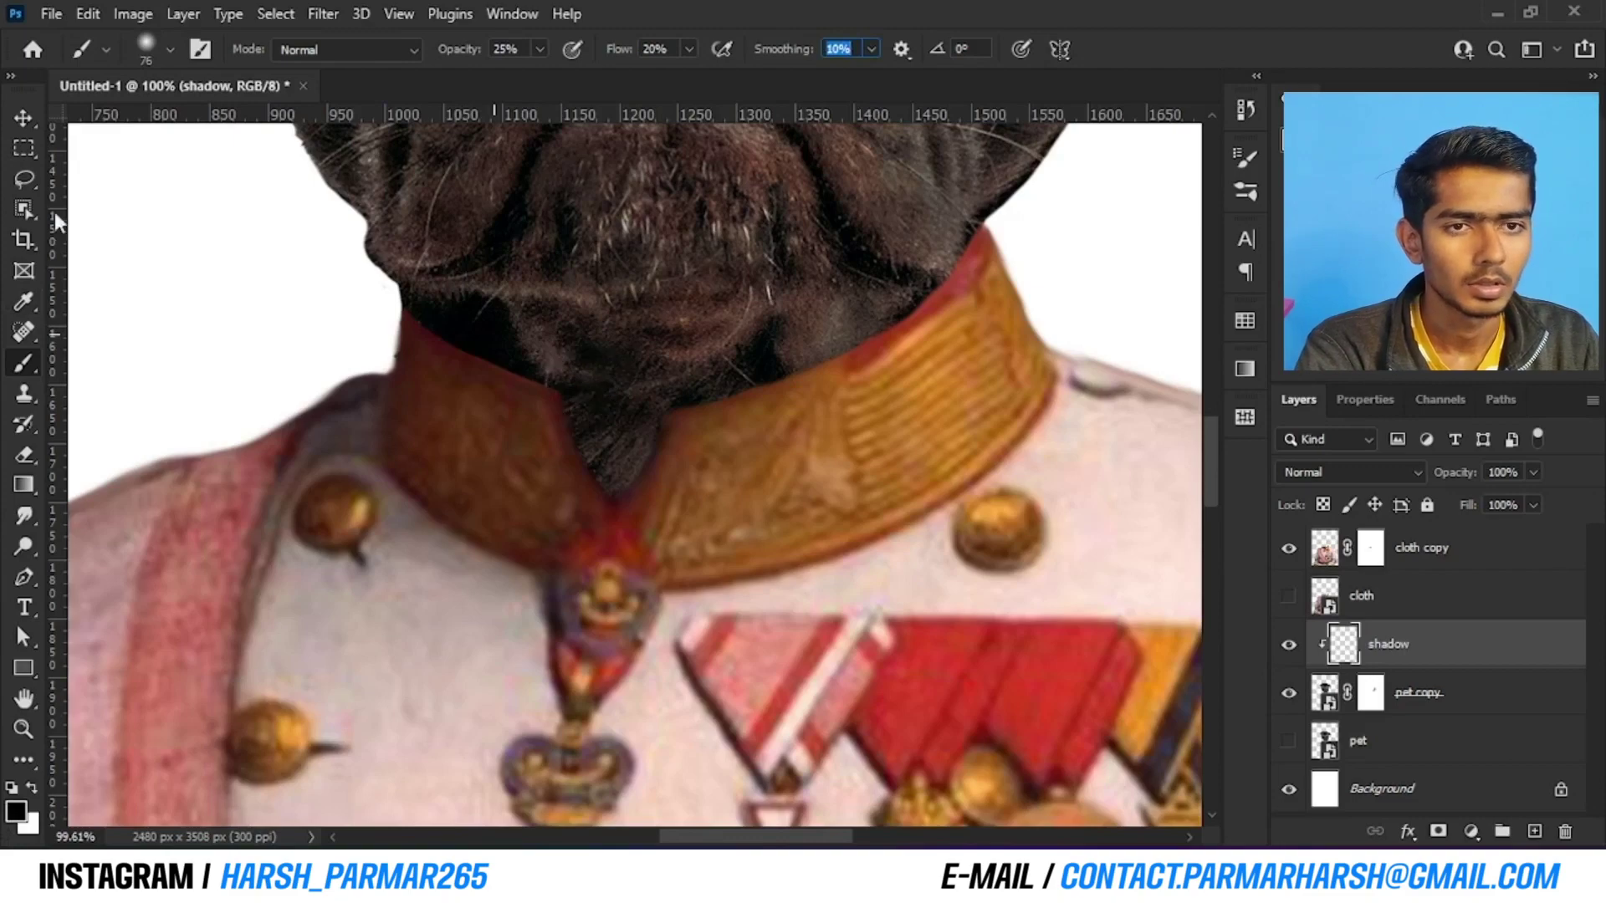
Paint a faint shadow on the fur along the collar with the brush reduced to 61 px
{"action": "left_click", "coordinate": [25, 120]}
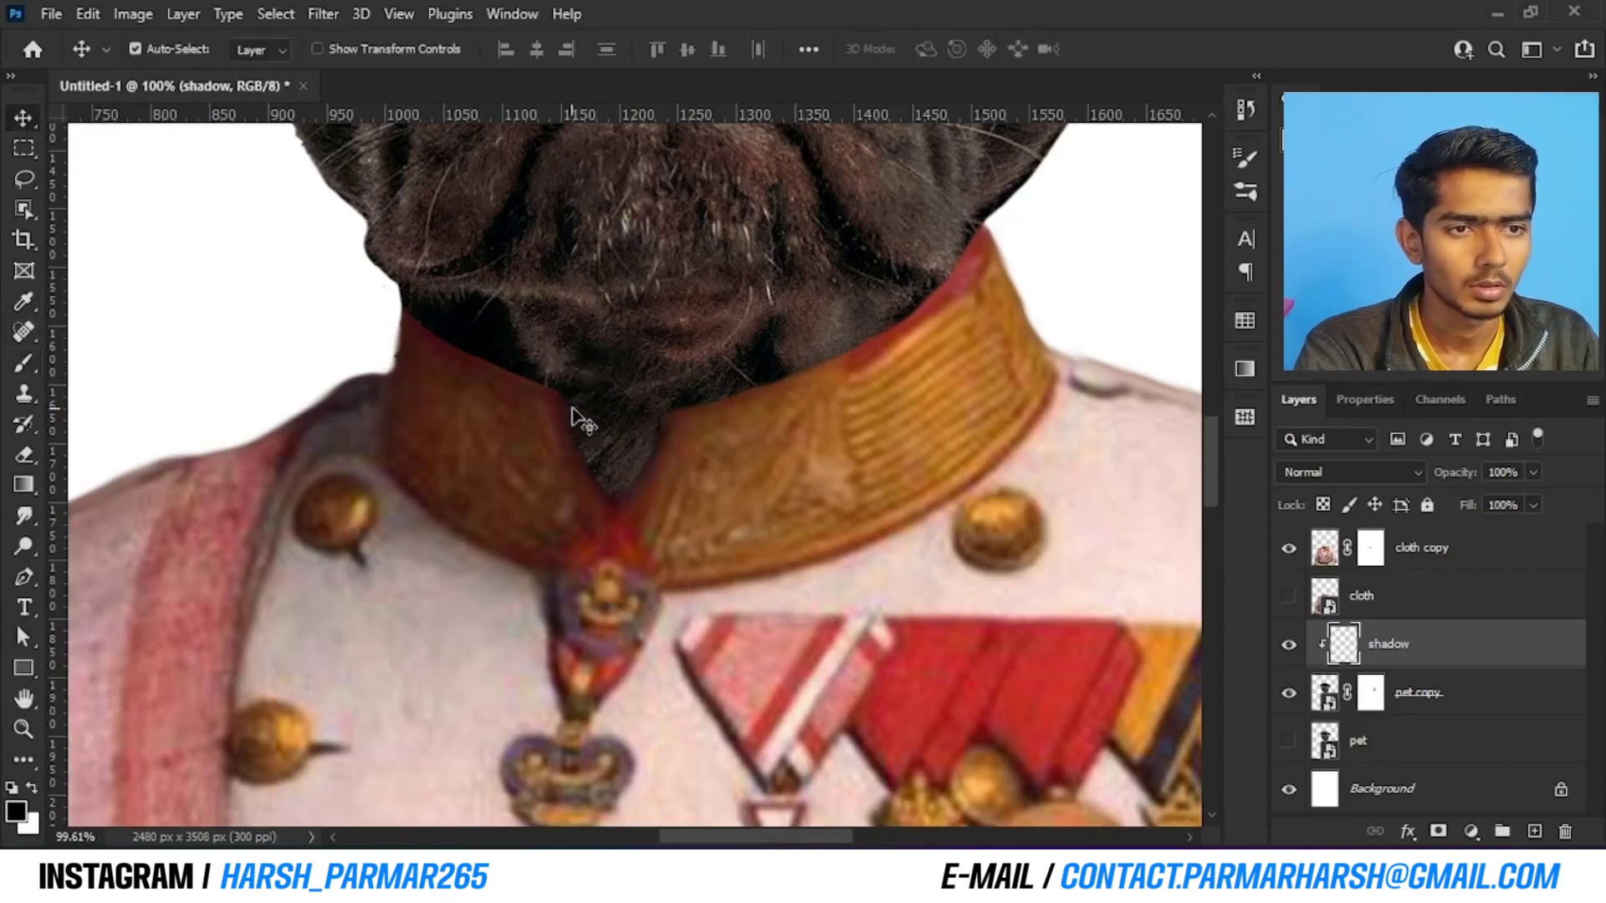
{"action": "scroll", "coordinate": [569, 410], "scroll_direction": "up", "scroll_amount": 6}
{"action": "scroll", "coordinate": [544, 372], "scroll_direction": "down", "scroll_amount": 5}
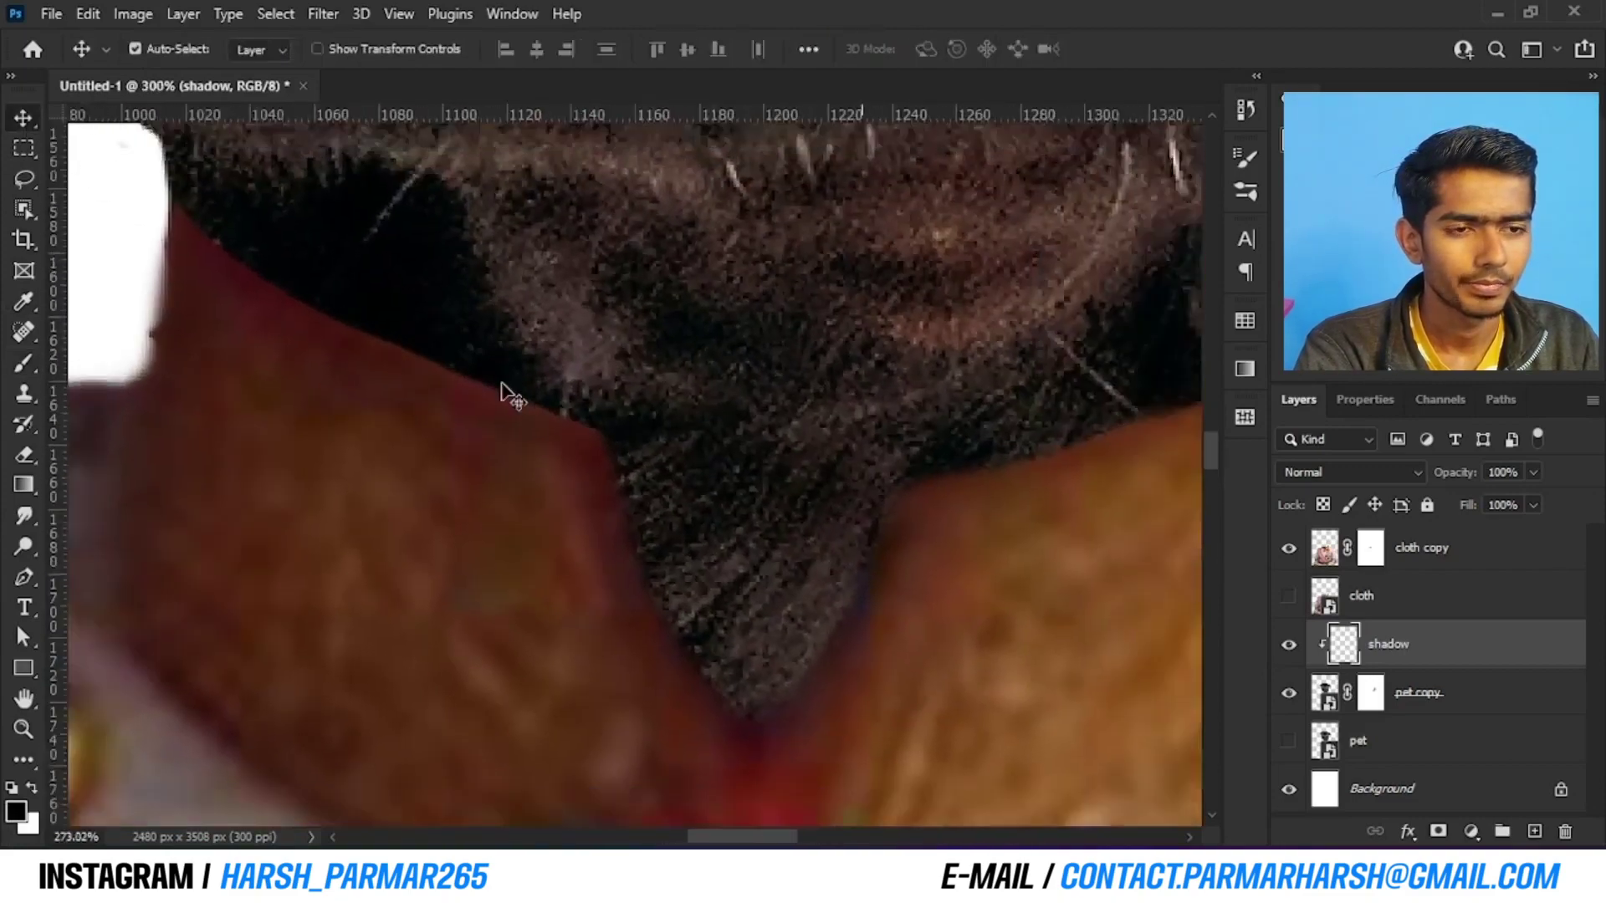
{"action": "key", "text": "b"}
{"action": "scroll", "coordinate": [502, 359], "scroll_direction": "up", "scroll_amount": 3}
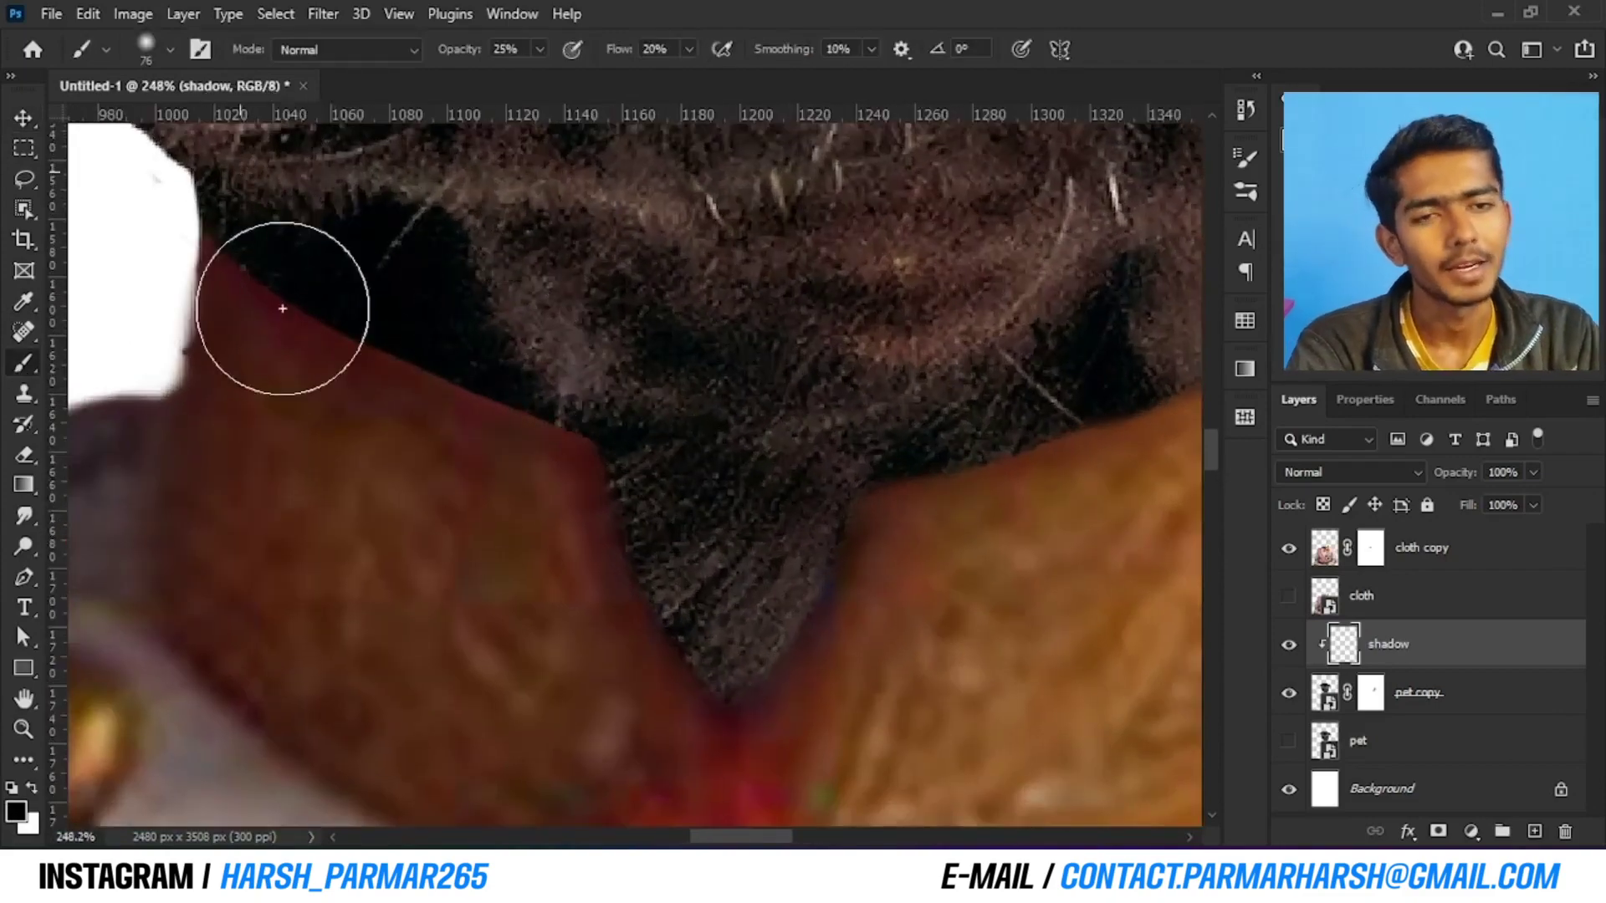
{"action": "right_click", "coordinate": [290, 240], "text": "alt"}
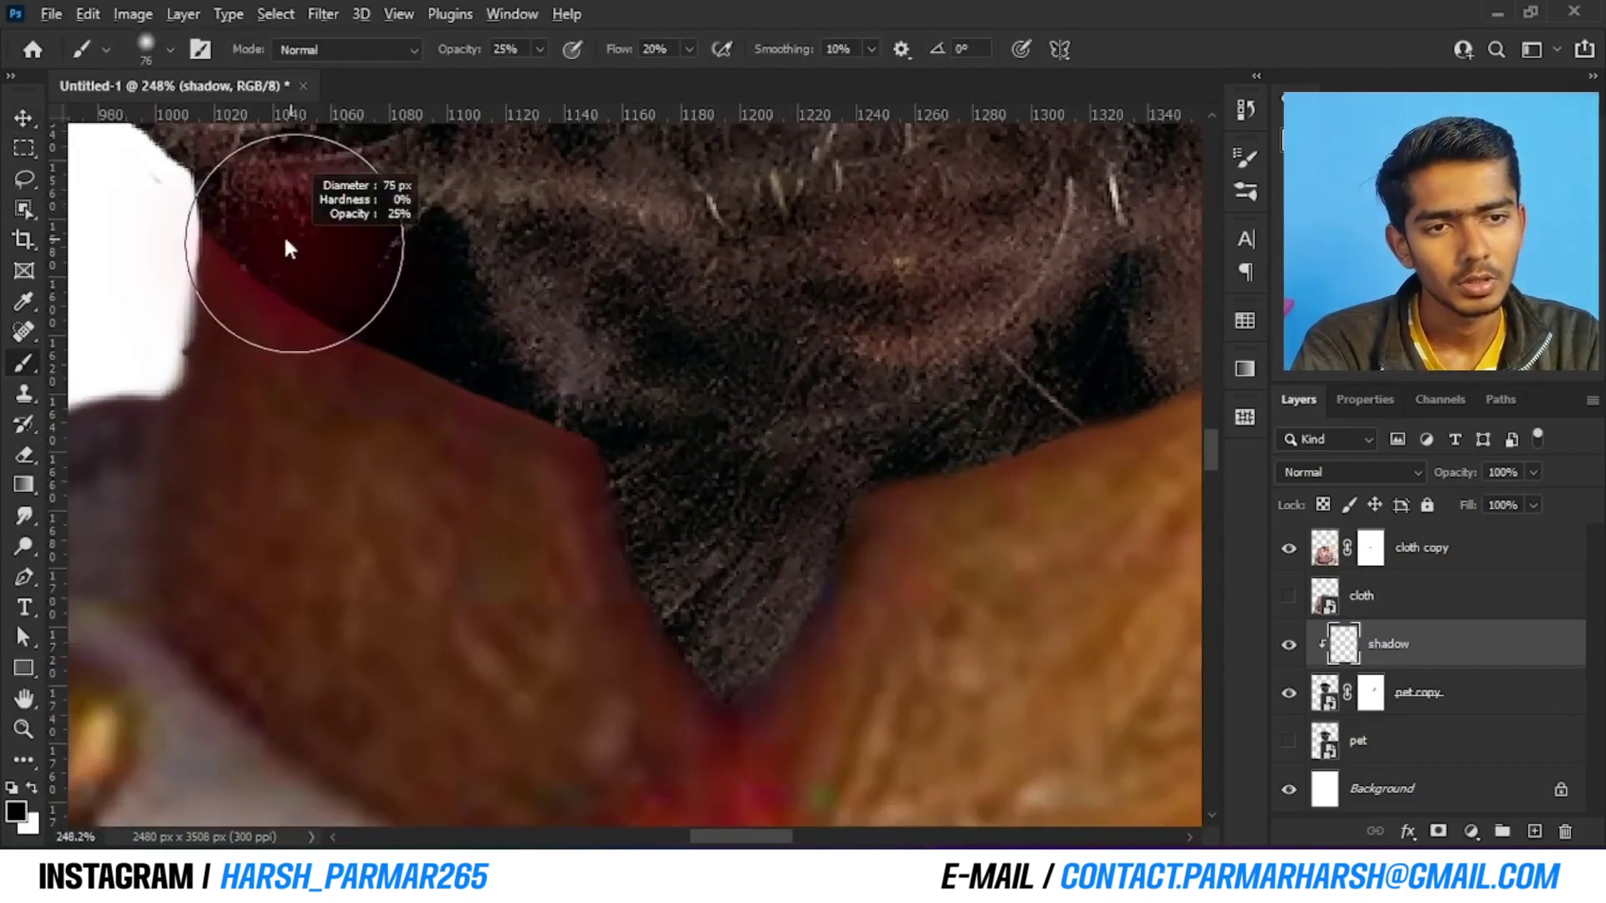
{"action": "right_click", "coordinate": [243, 273], "text": "alt"}
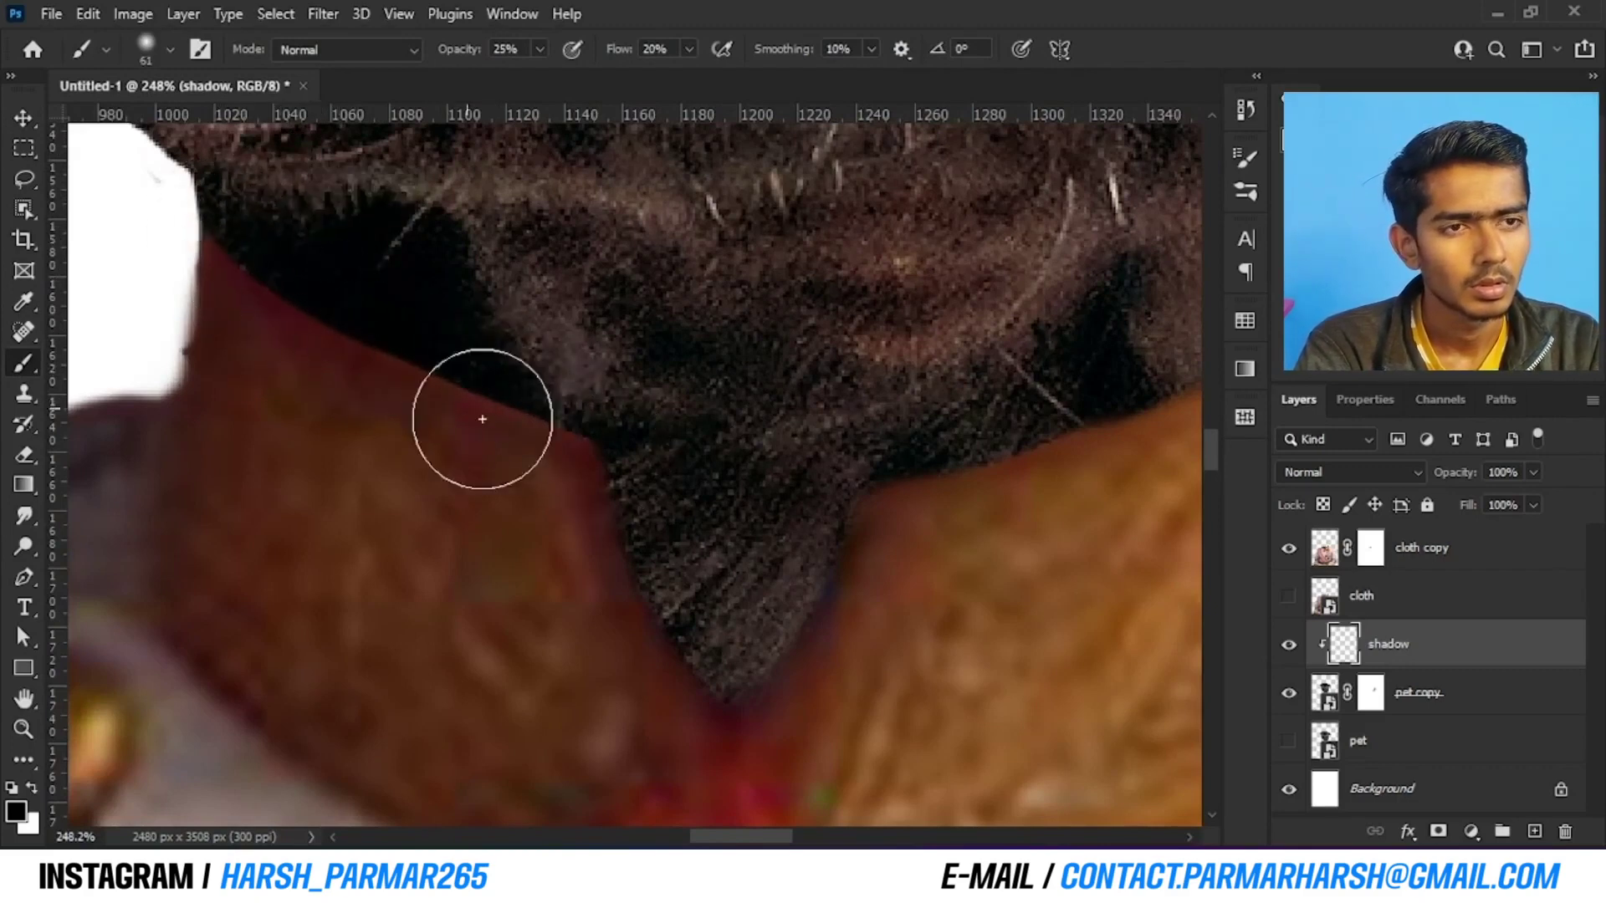
{"action": "left_click_drag", "start_coordinate": [480, 419], "coordinate": [376, 293]}
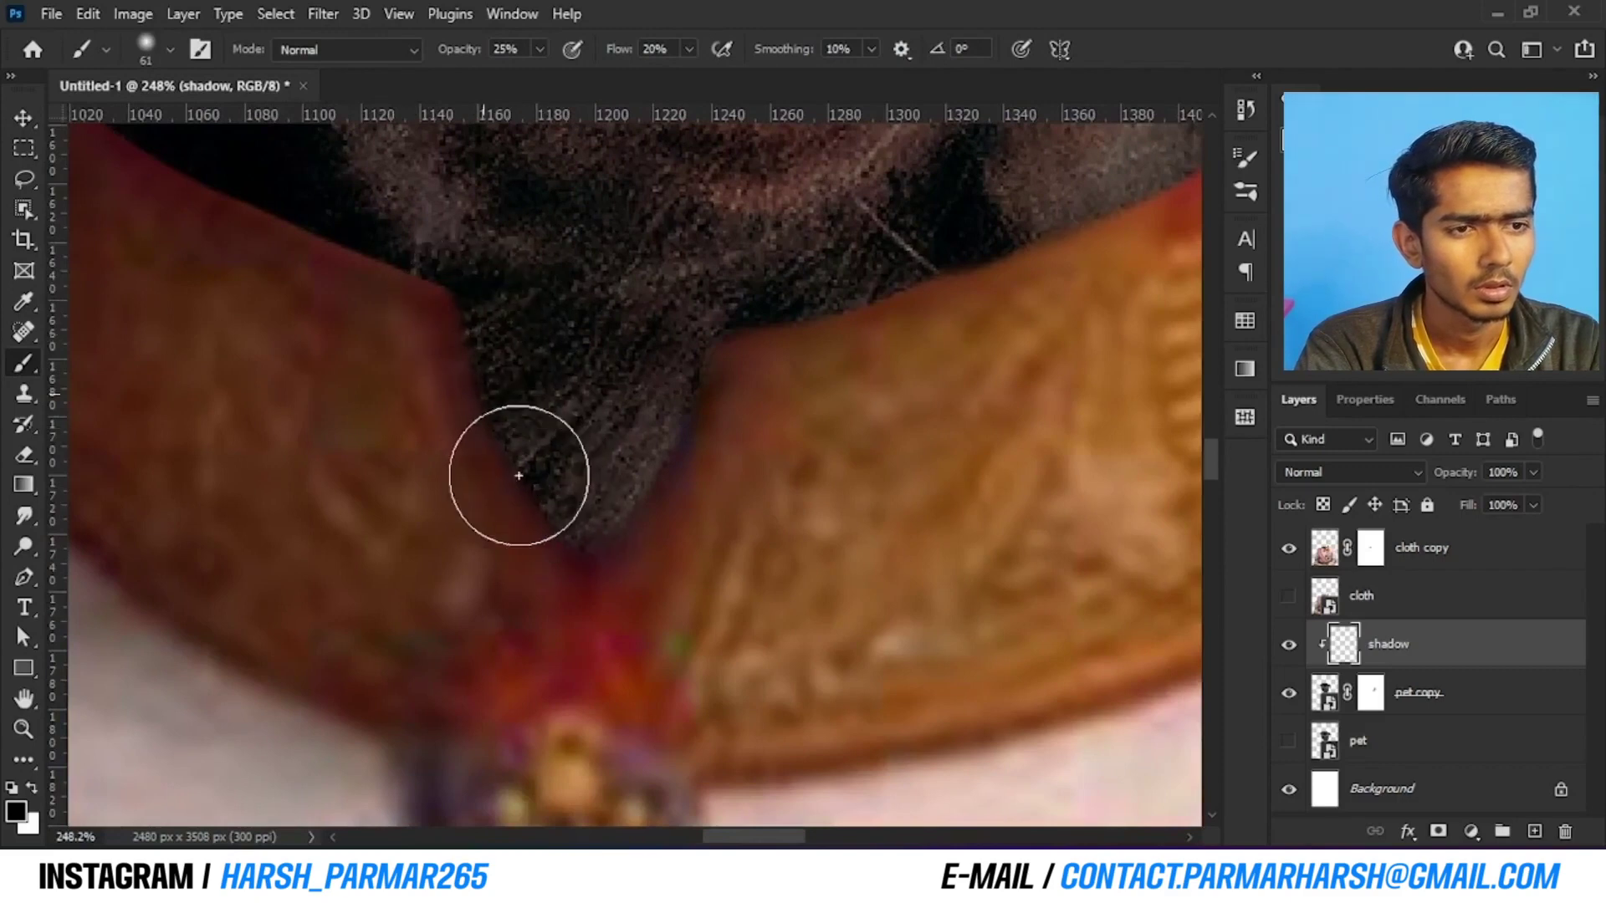
{"action": "mouse_move", "coordinate": [649, 531]}
{"action": "left_mouse_down"}
{"action": "mouse_move", "coordinate": [516, 469]}
{"action": "mouse_move", "coordinate": [398, 557]}
{"action": "left_mouse_up"}
{"action": "mouse_move", "coordinate": [484, 408]}
{"action": "left_mouse_down"}
{"action": "mouse_move", "coordinate": [932, 251]}
{"action": "mouse_move", "coordinate": [683, 346]}
{"action": "mouse_move", "coordinate": [895, 262]}
{"action": "left_mouse_up"}
{"action": "mouse_move", "coordinate": [967, 254]}
{"action": "left_mouse_down"}
{"action": "mouse_move", "coordinate": [633, 480]}
{"action": "mouse_move", "coordinate": [740, 356]}
{"action": "mouse_move", "coordinate": [851, 175]}
{"action": "mouse_move", "coordinate": [664, 440]}
{"action": "mouse_move", "coordinate": [795, 341]}
{"action": "mouse_move", "coordinate": [873, 225]}
{"action": "mouse_move", "coordinate": [851, 270]}
{"action": "left_mouse_up"}
Toggle the shadow layer's visibility to compare the portrait with and without the shadow
{"action": "scroll", "coordinate": [881, 257], "scroll_direction": "down", "scroll_amount": 5}
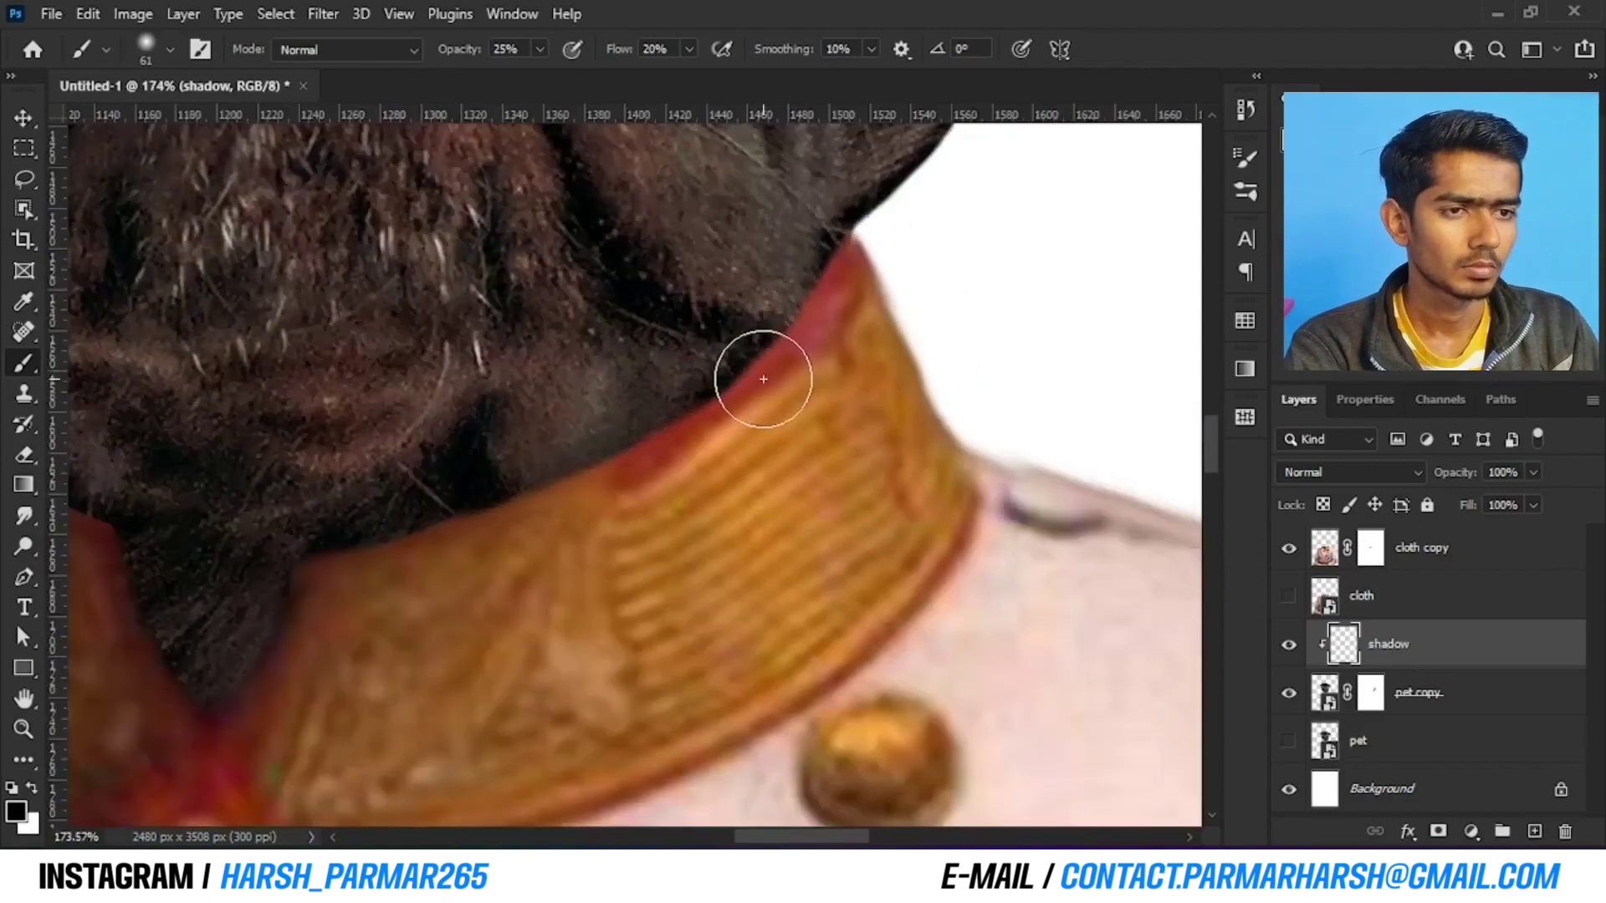
{"action": "left_click", "coordinate": [1291, 650]}
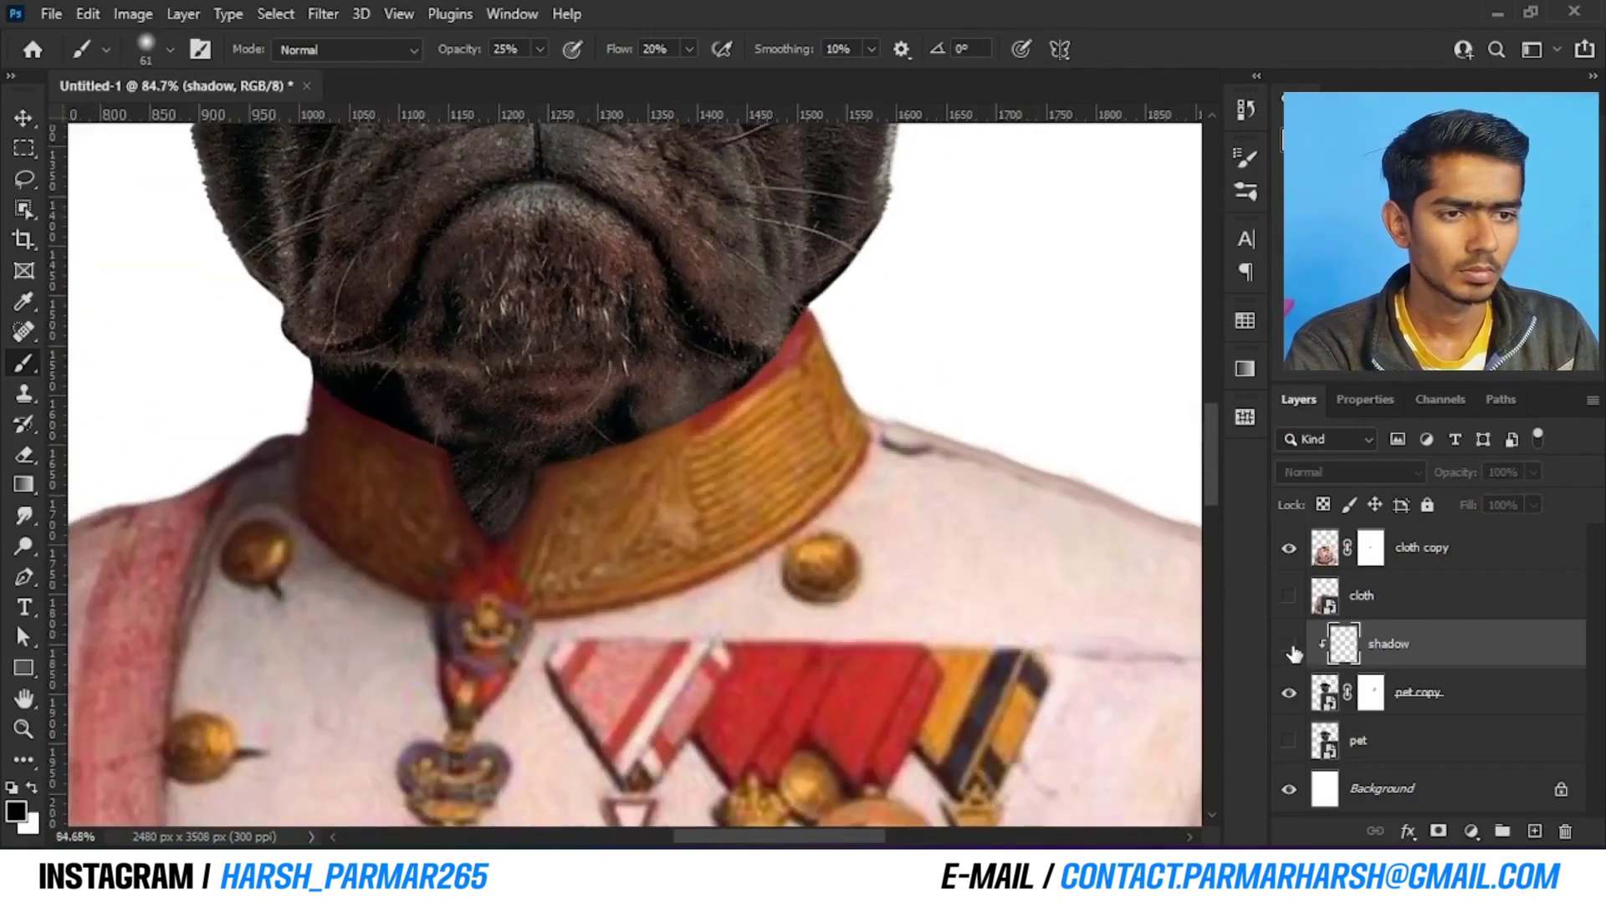
{"action": "left_click", "coordinate": [1290, 650]}
{"action": "left_click", "coordinate": [1291, 652]}
{"action": "left_click", "coordinate": [1291, 650]}
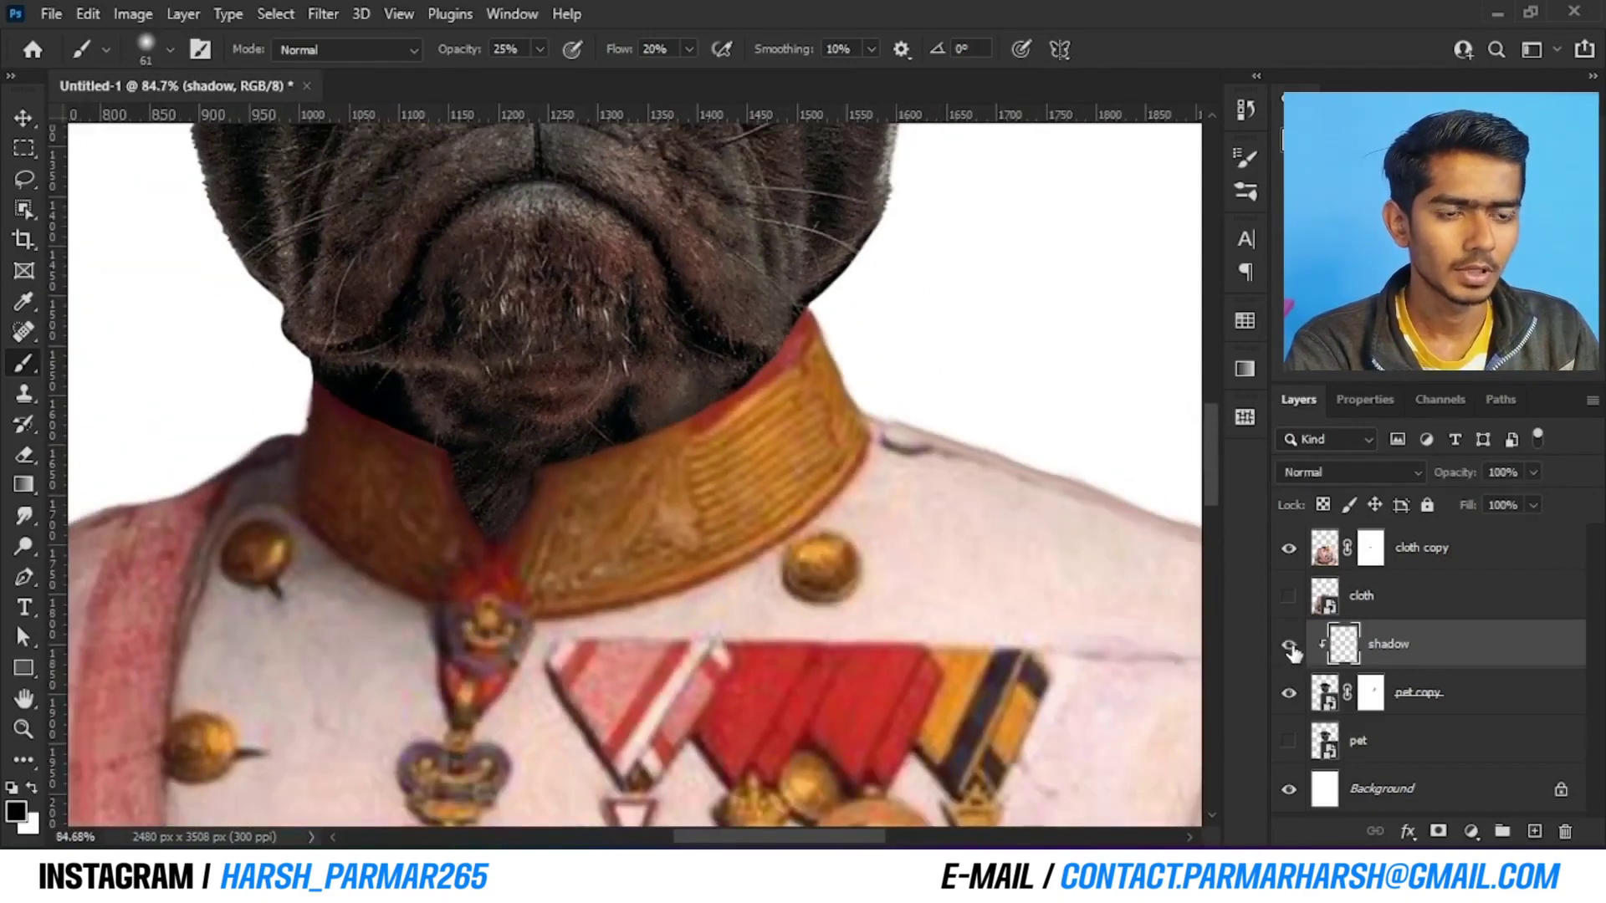
{"action": "left_click", "coordinate": [1291, 650]}
{"action": "left_click", "coordinate": [1291, 650]}
{"action": "scroll", "coordinate": [664, 520], "scroll_direction": "up", "scroll_amount": 3}
{"action": "scroll", "coordinate": [793, 621], "scroll_direction": "up", "scroll_amount": 3}
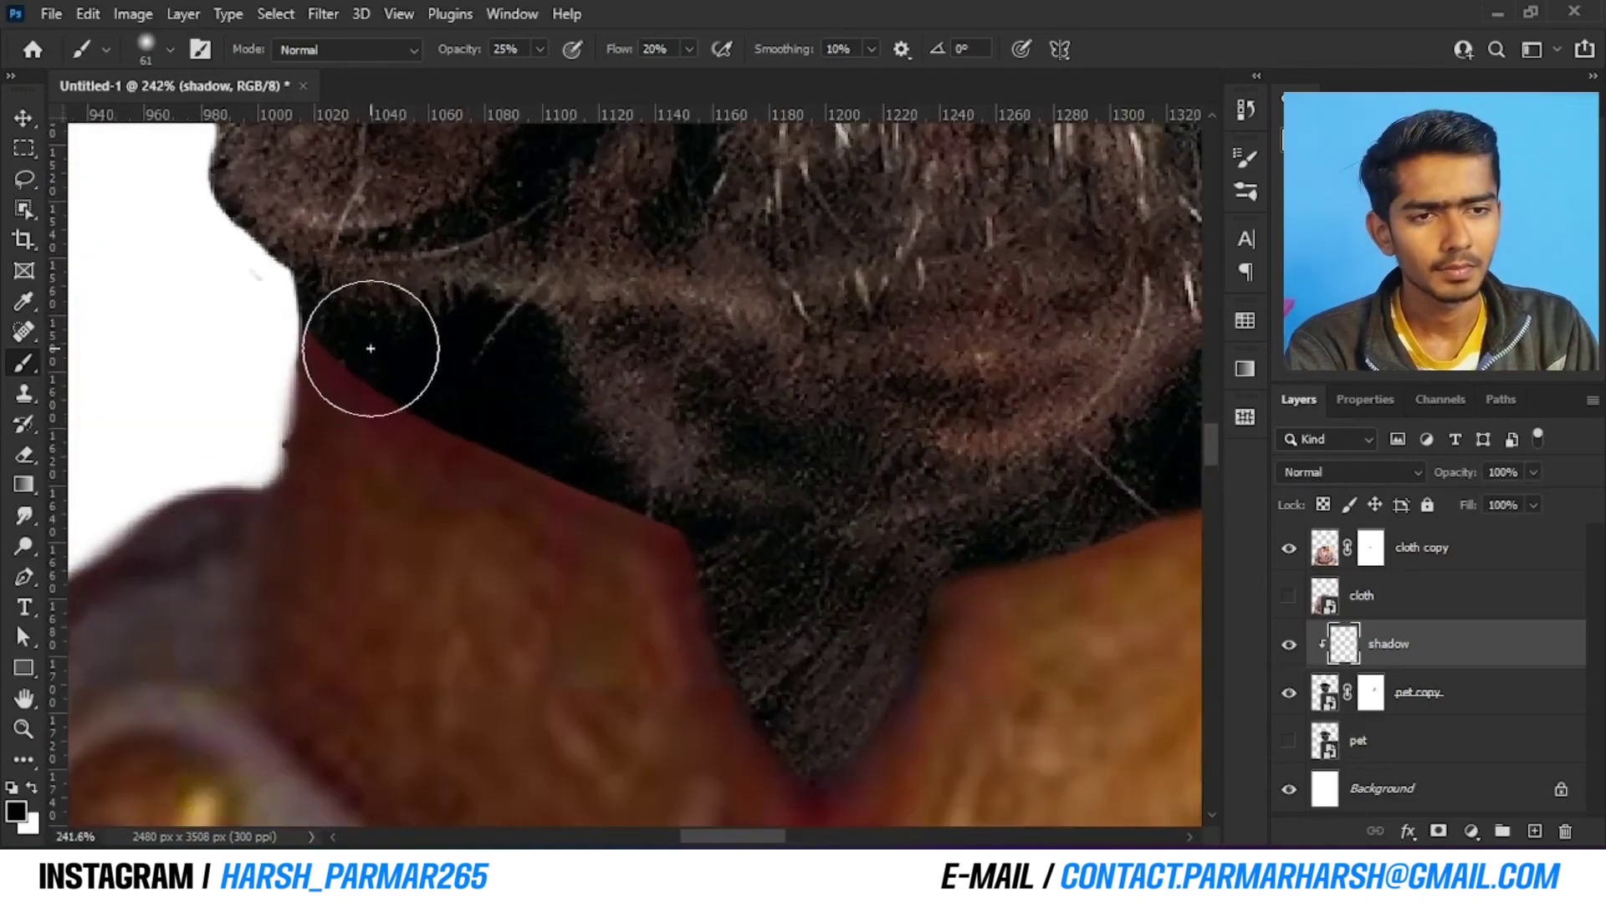
Shrink the brush to 24 px and zoom in on the collar edge and notch under the chin
{"action": "left_click_drag", "start_coordinate": [371, 348], "coordinate": [311, 346]}
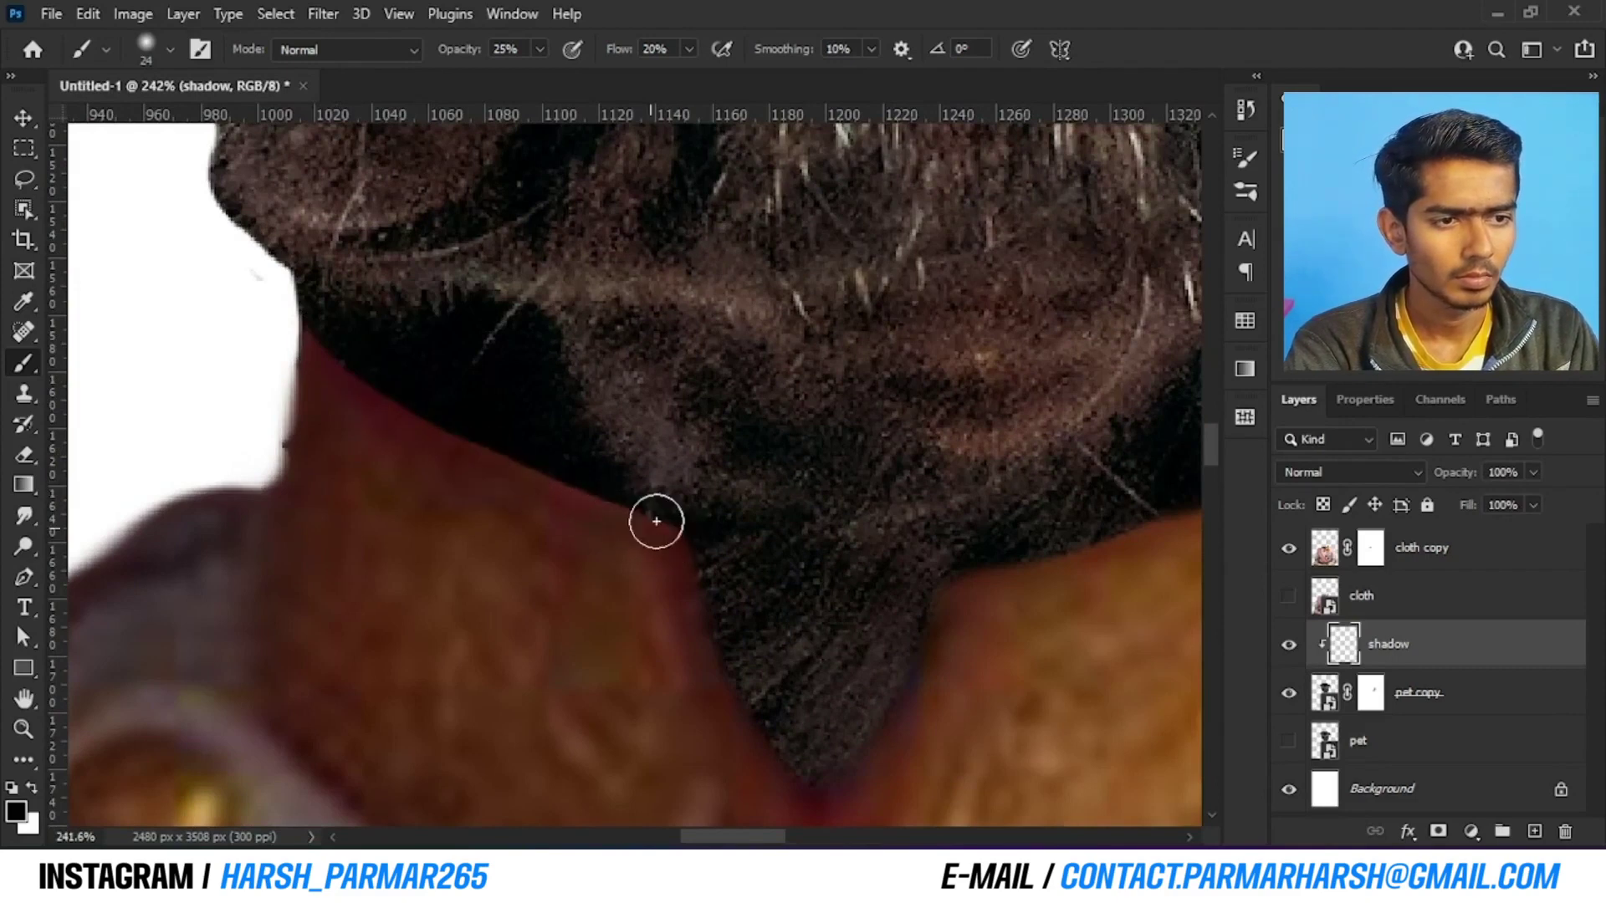
{"action": "left_click_drag", "start_coordinate": [701, 581], "coordinate": [584, 466]}
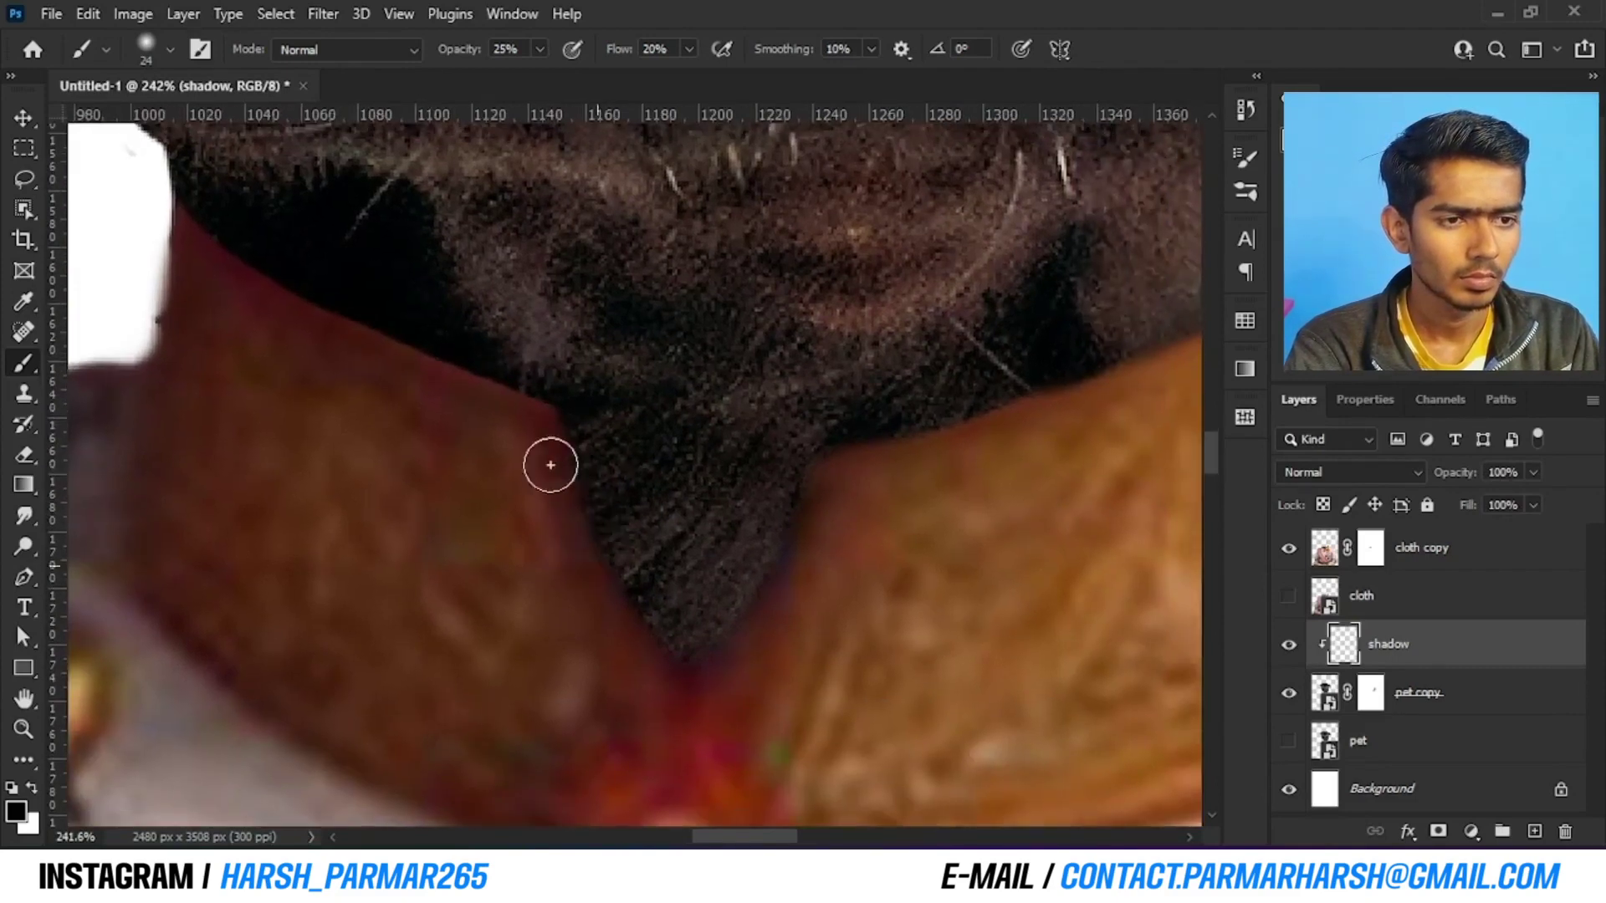
{"action": "left_click_drag", "start_coordinate": [633, 611], "coordinate": [535, 547]}
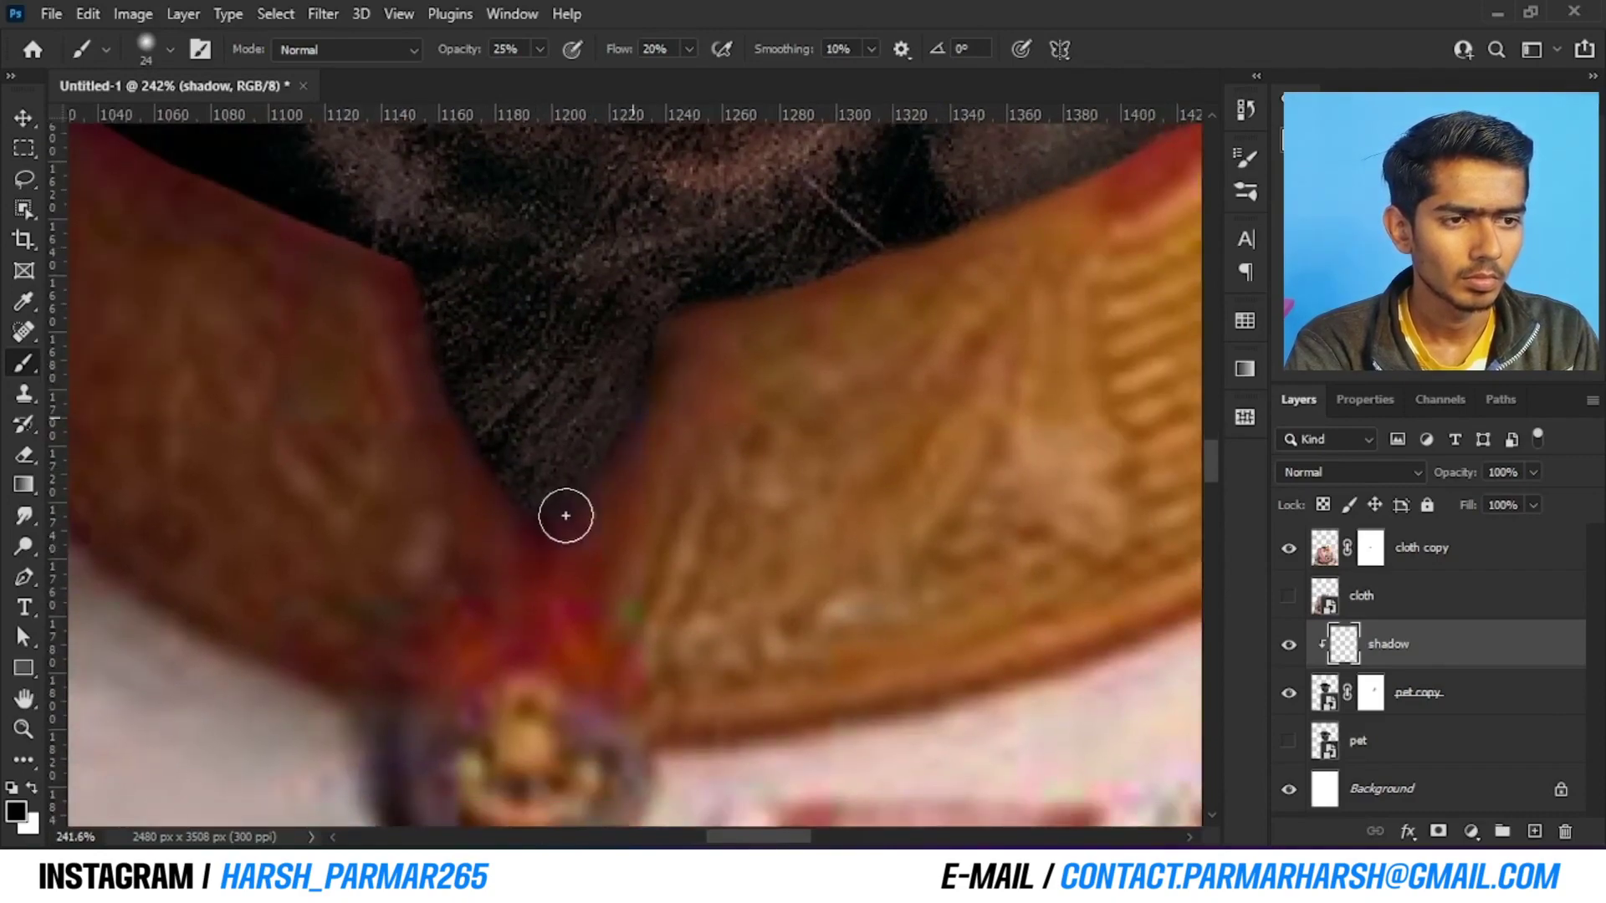
{"action": "scroll", "coordinate": [564, 392], "scroll_direction": "down", "scroll_amount": 10}
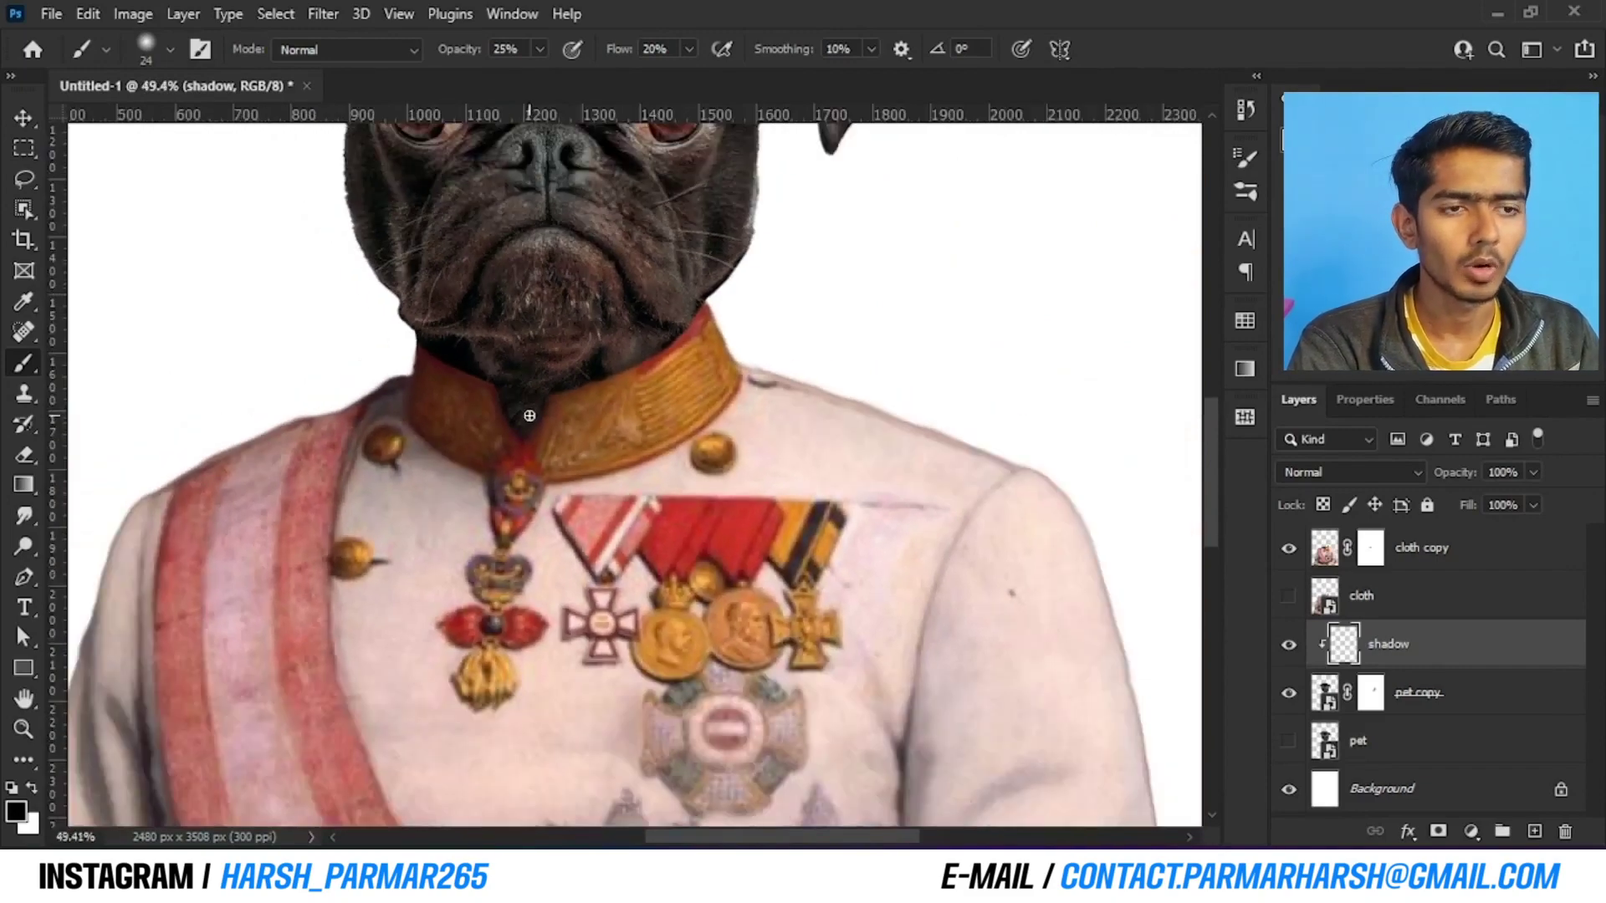
{"action": "scroll", "coordinate": [532, 419], "scroll_direction": "up", "scroll_amount": 6}
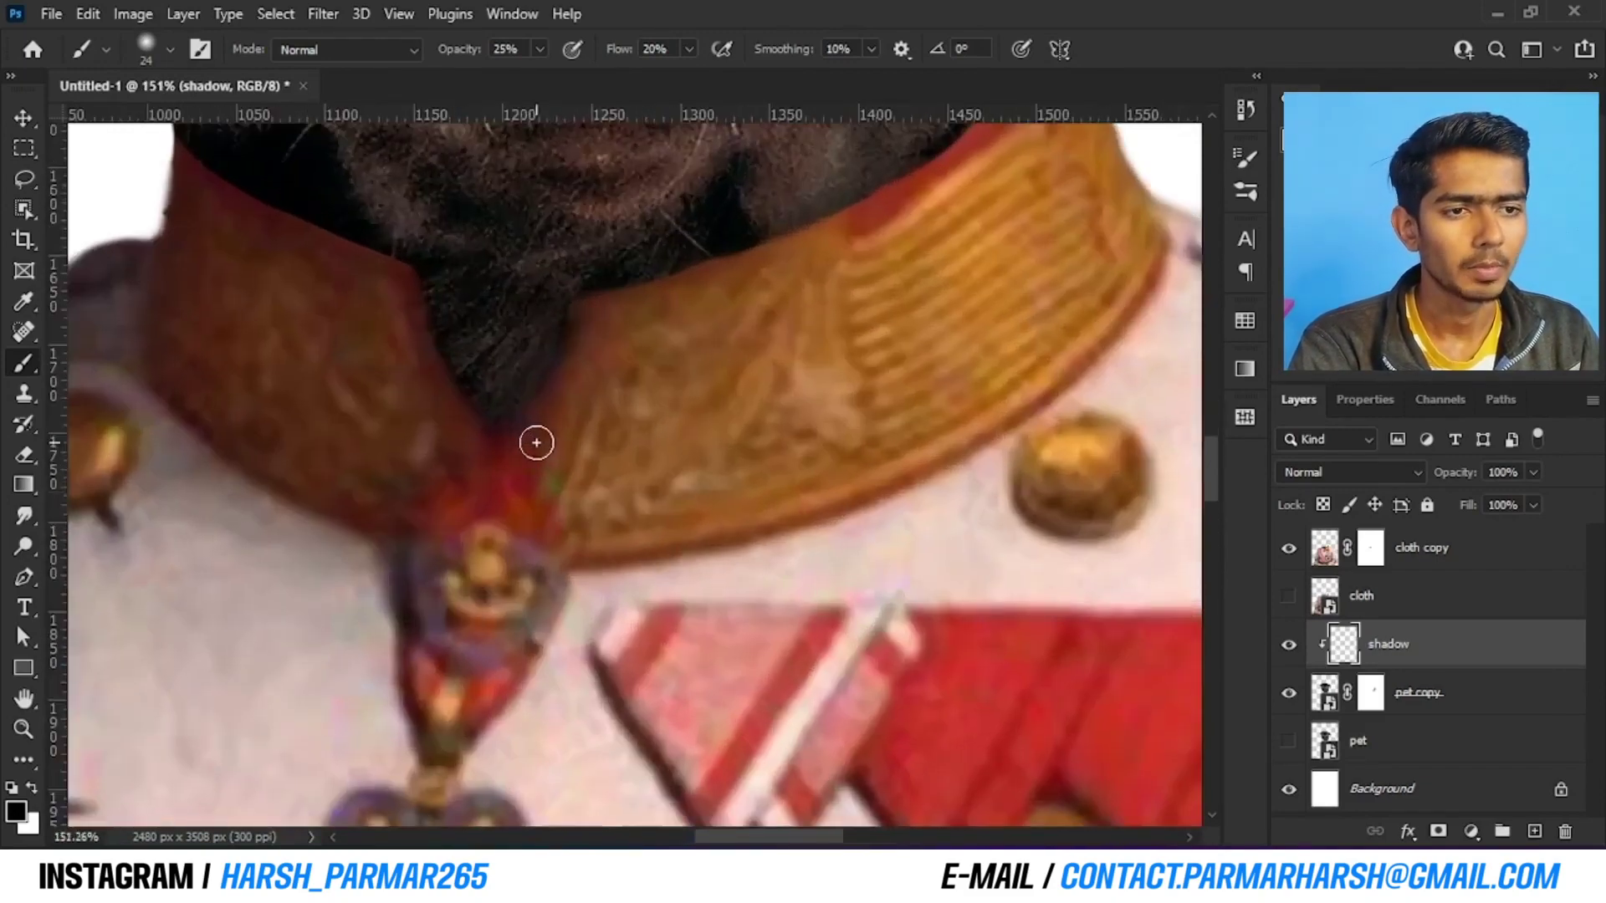
{"action": "left_click_drag", "start_coordinate": [538, 441], "coordinate": [578, 542]}
{"action": "scroll", "coordinate": [572, 519], "scroll_direction": "up", "scroll_amount": 2}
{"action": "mouse_move", "coordinate": [398, 435]}
{"action": "left_mouse_down"}
{"action": "mouse_move", "coordinate": [626, 604]}
{"action": "mouse_move", "coordinate": [588, 549]}
{"action": "mouse_move", "coordinate": [322, 486]}
{"action": "left_mouse_up"}
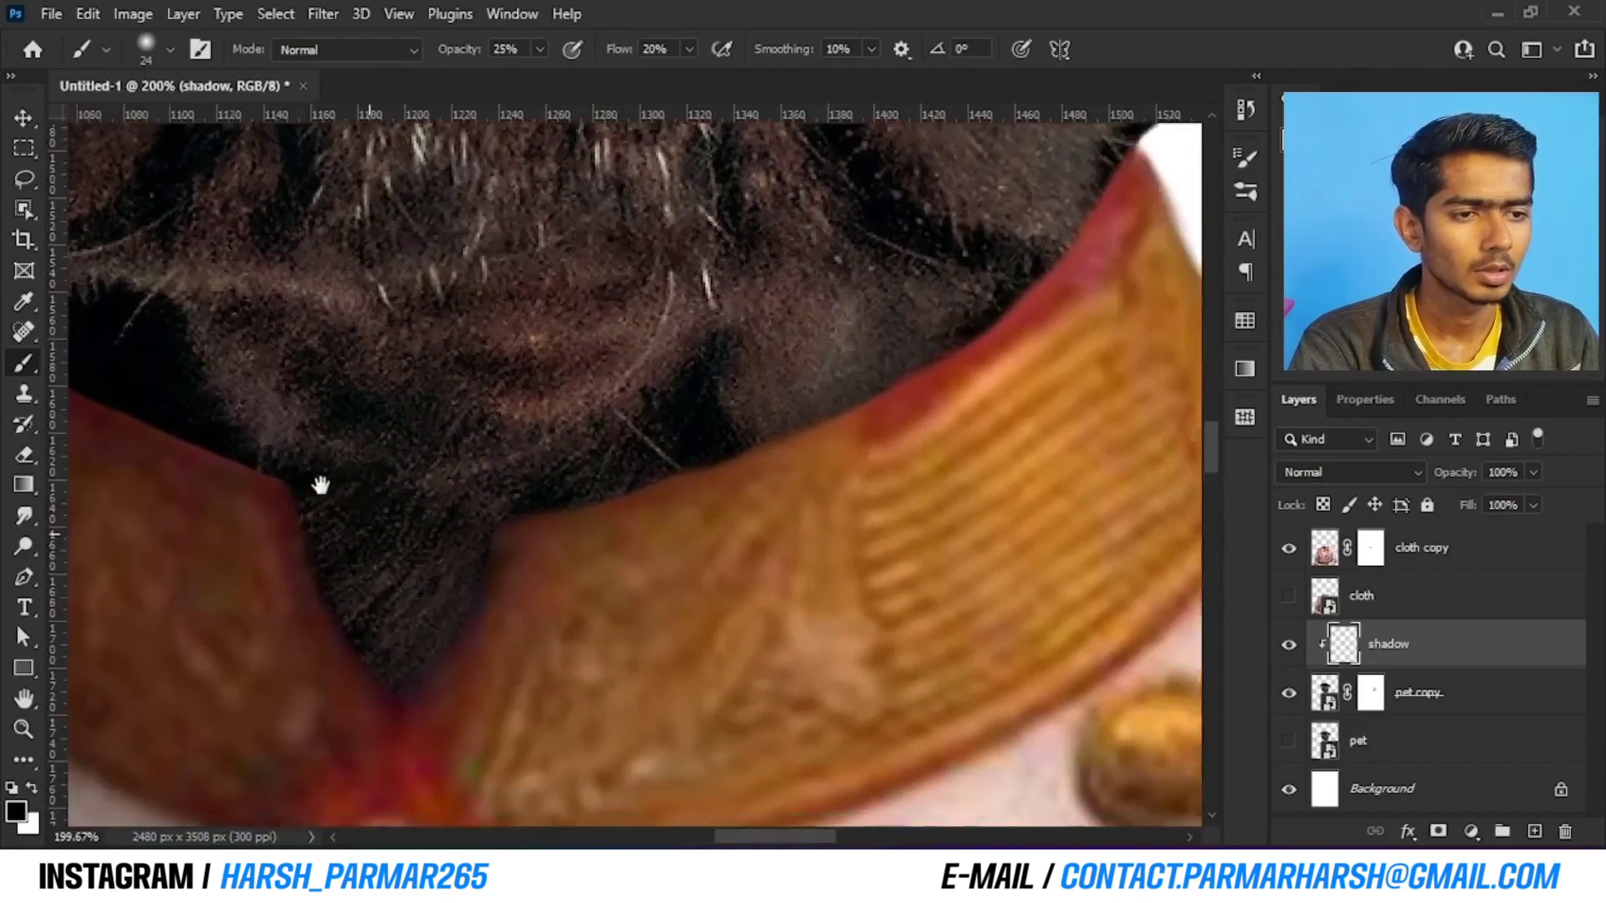
{"action": "scroll", "coordinate": [886, 318], "scroll_direction": "right", "scroll_amount": 2}
{"action": "scroll", "coordinate": [837, 352], "scroll_direction": "up", "scroll_amount": 1}
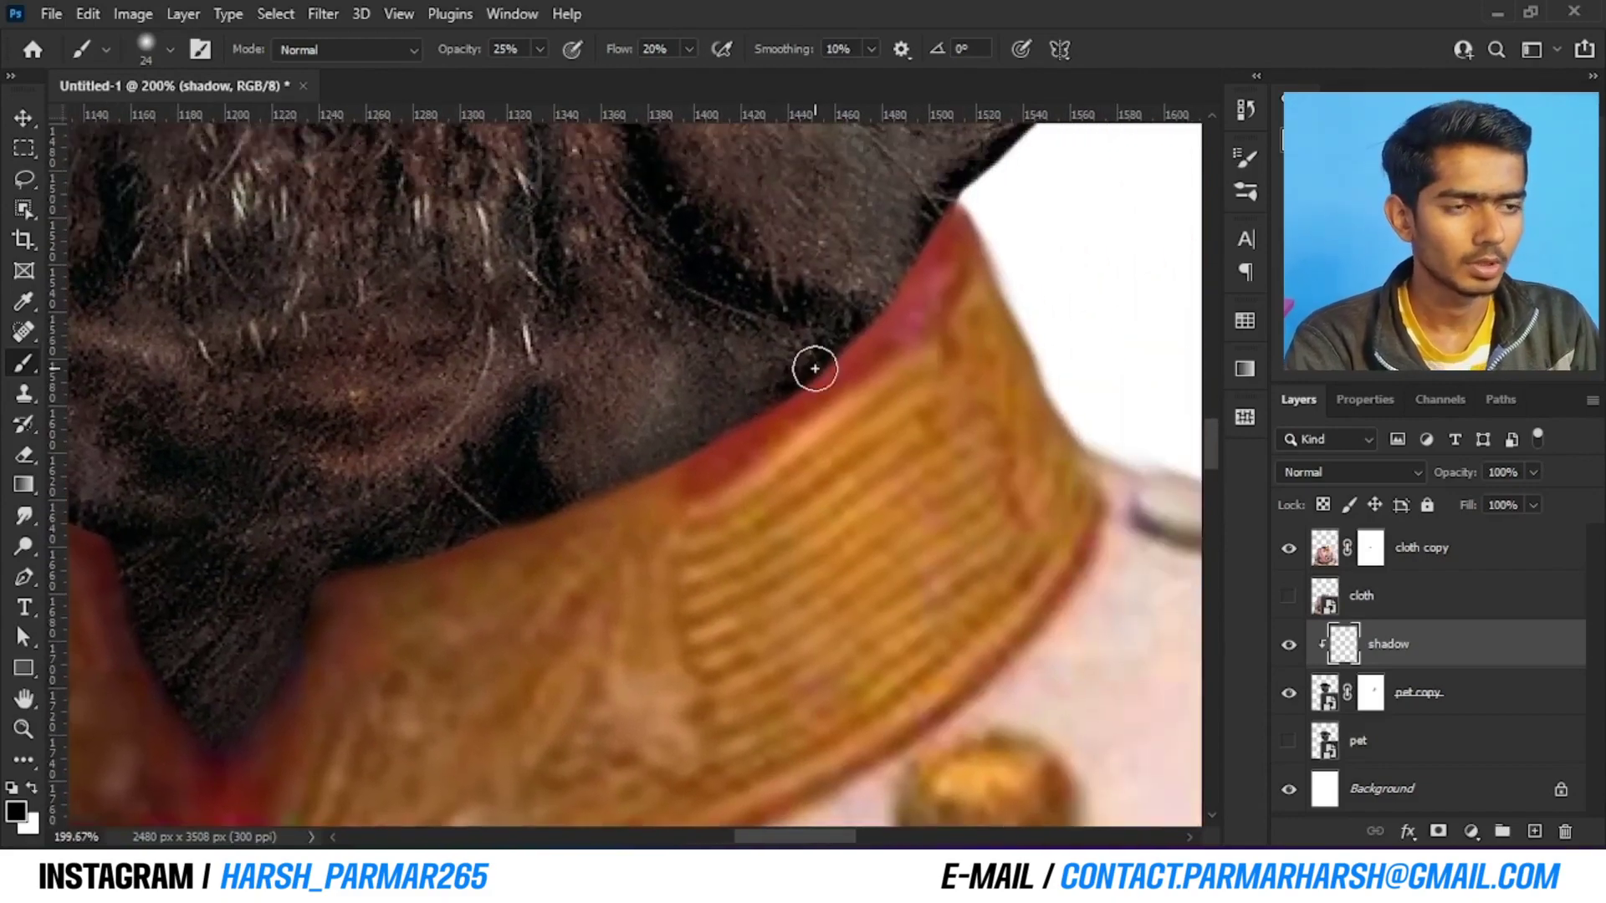
Darken the fur along the collar's upper edge and down into the collar's V
{"action": "mouse_move", "coordinate": [851, 249]}
{"action": "left_mouse_down"}
{"action": "mouse_move", "coordinate": [870, 248]}
{"action": "mouse_move", "coordinate": [870, 300]}
{"action": "mouse_move", "coordinate": [907, 261]}
{"action": "left_mouse_up"}
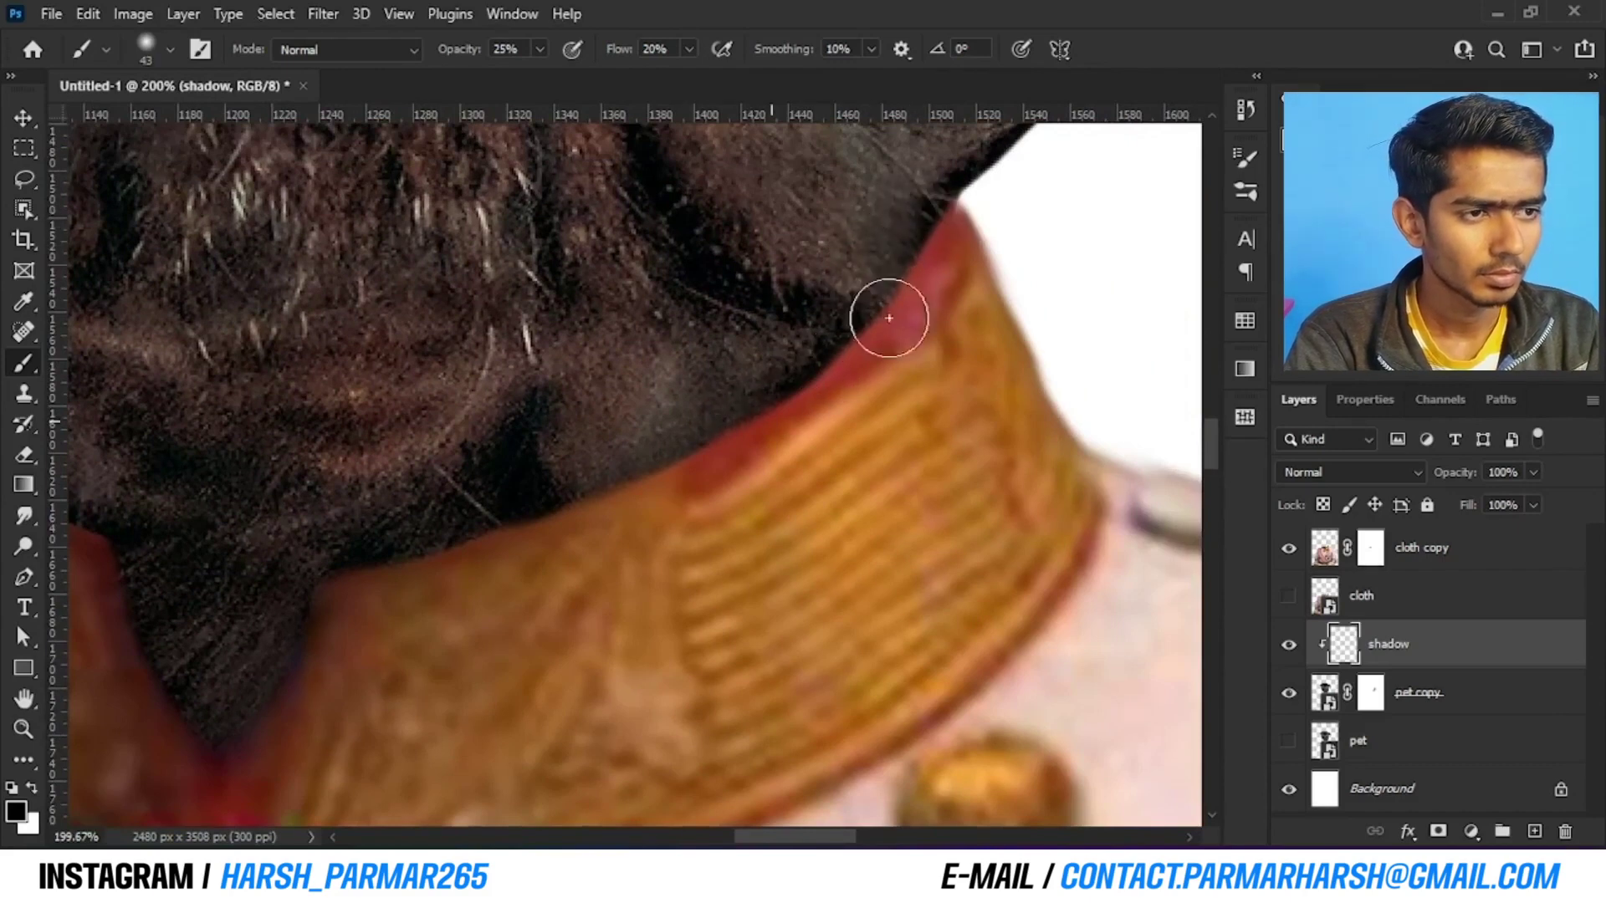
{"action": "mouse_move", "coordinate": [854, 364]}
{"action": "left_mouse_down"}
{"action": "mouse_move", "coordinate": [529, 537]}
{"action": "mouse_move", "coordinate": [411, 559]}
{"action": "mouse_move", "coordinate": [359, 589]}
{"action": "mouse_move", "coordinate": [720, 441]}
{"action": "mouse_move", "coordinate": [475, 569]}
{"action": "mouse_move", "coordinate": [512, 569]}
{"action": "mouse_move", "coordinate": [683, 386]}
{"action": "left_mouse_up"}
{"action": "mouse_move", "coordinate": [397, 572]}
{"action": "left_mouse_down"}
{"action": "mouse_move", "coordinate": [337, 494]}
{"action": "mouse_move", "coordinate": [466, 480]}
{"action": "mouse_move", "coordinate": [502, 384]}
{"action": "mouse_move", "coordinate": [731, 326]}
{"action": "left_mouse_up"}
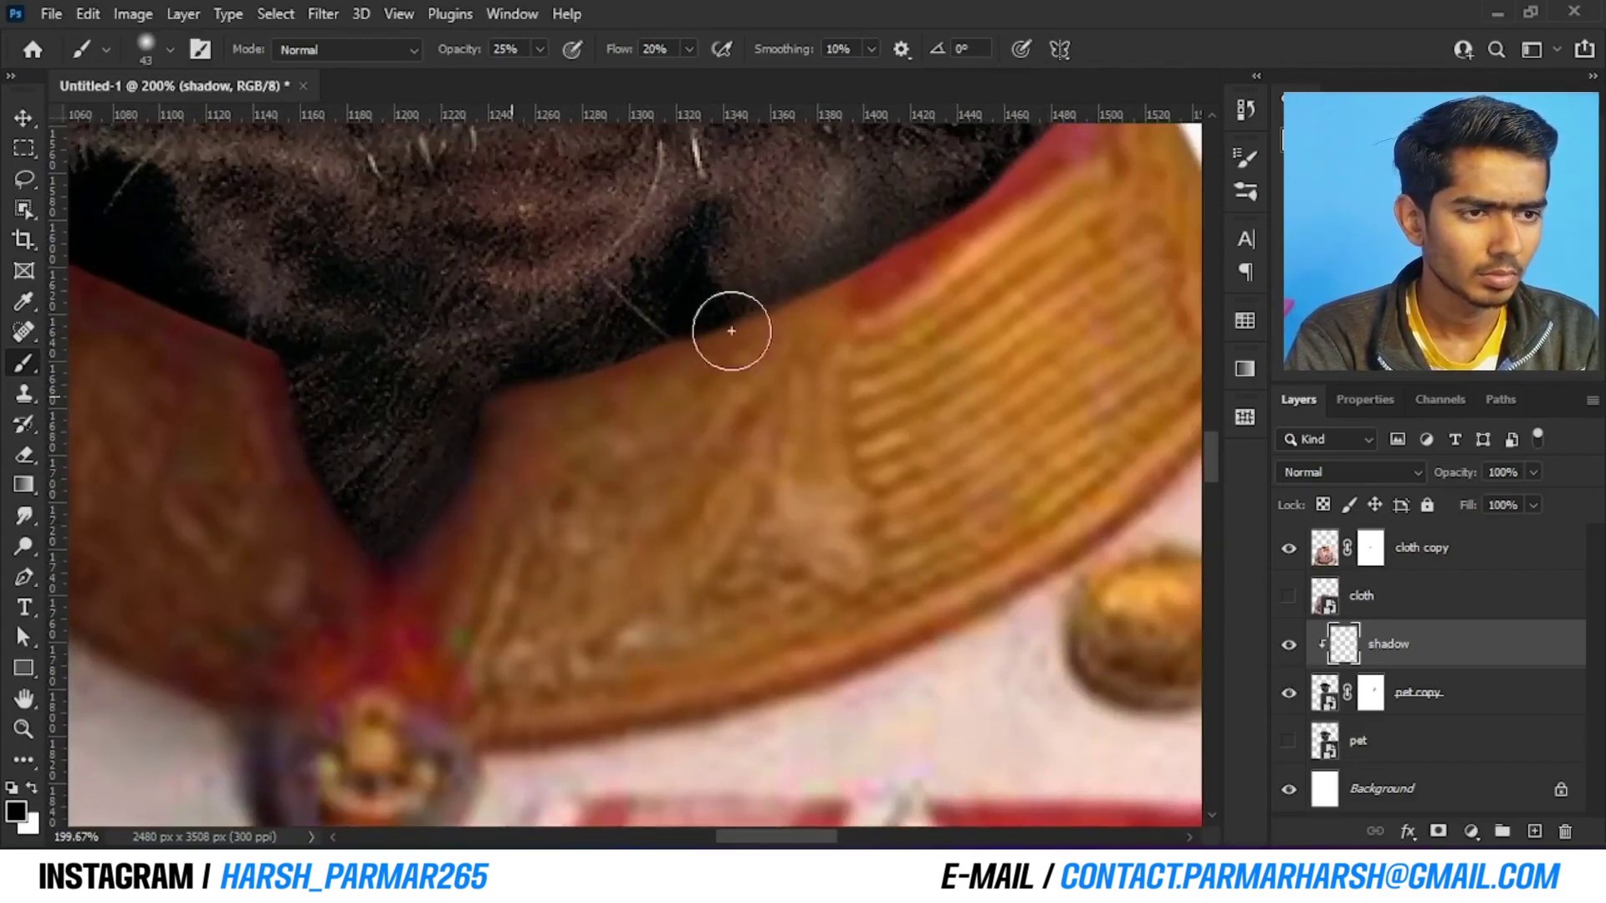
{"action": "mouse_move", "coordinate": [864, 265]}
{"action": "left_mouse_down"}
{"action": "mouse_move", "coordinate": [601, 491]}
{"action": "mouse_move", "coordinate": [749, 365]}
{"action": "left_mouse_up"}
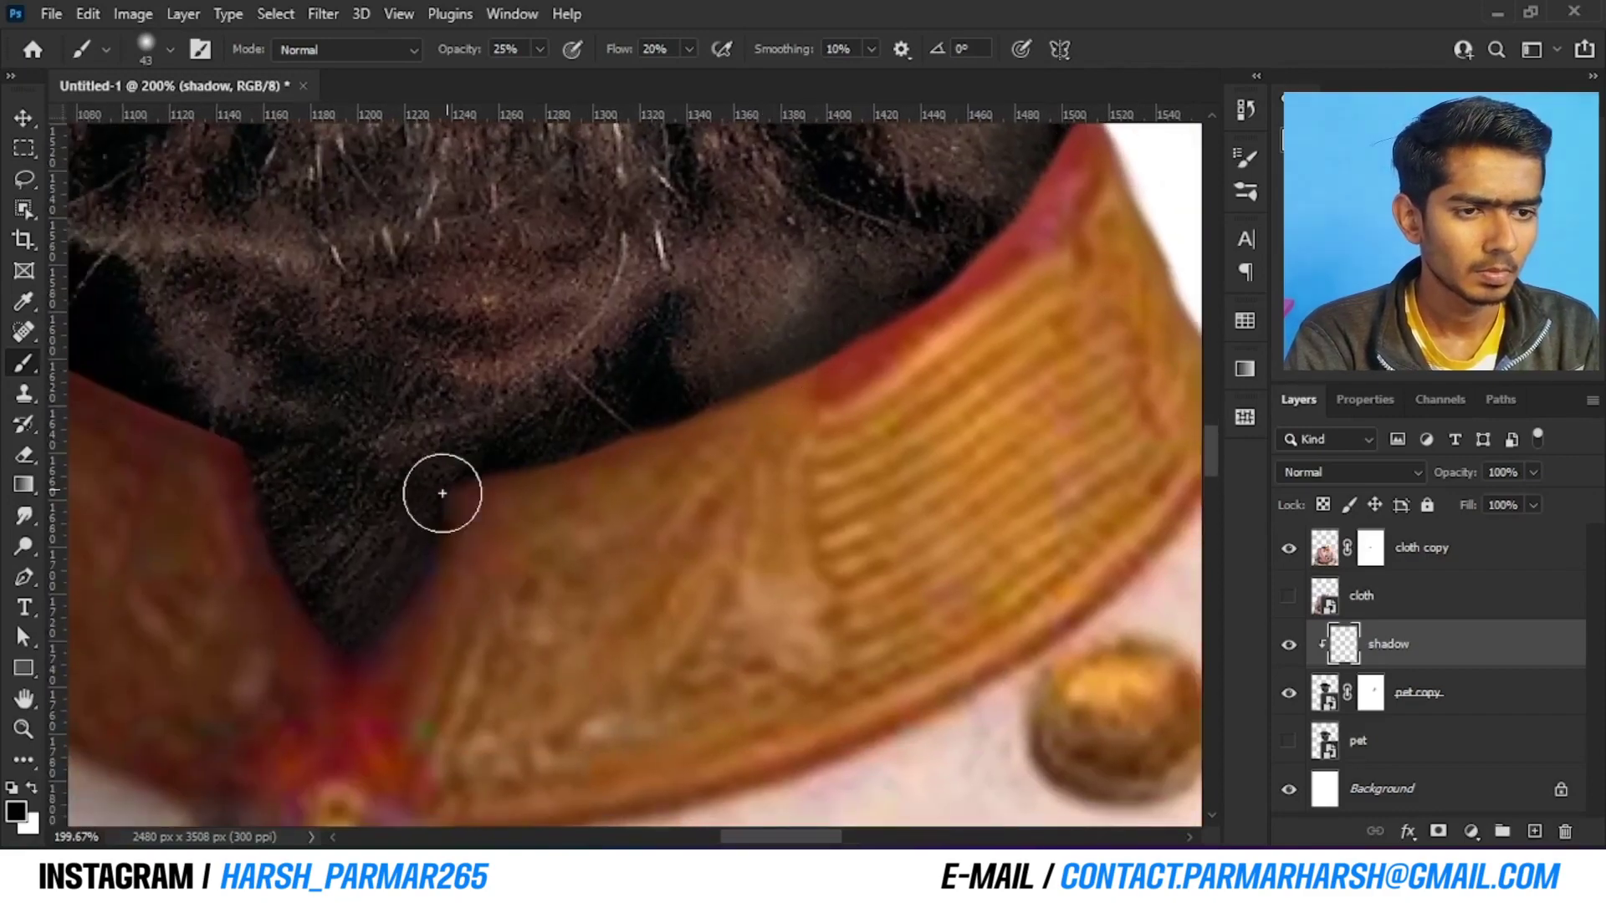
{"action": "left_click_drag", "start_coordinate": [266, 475], "coordinate": [506, 647]}
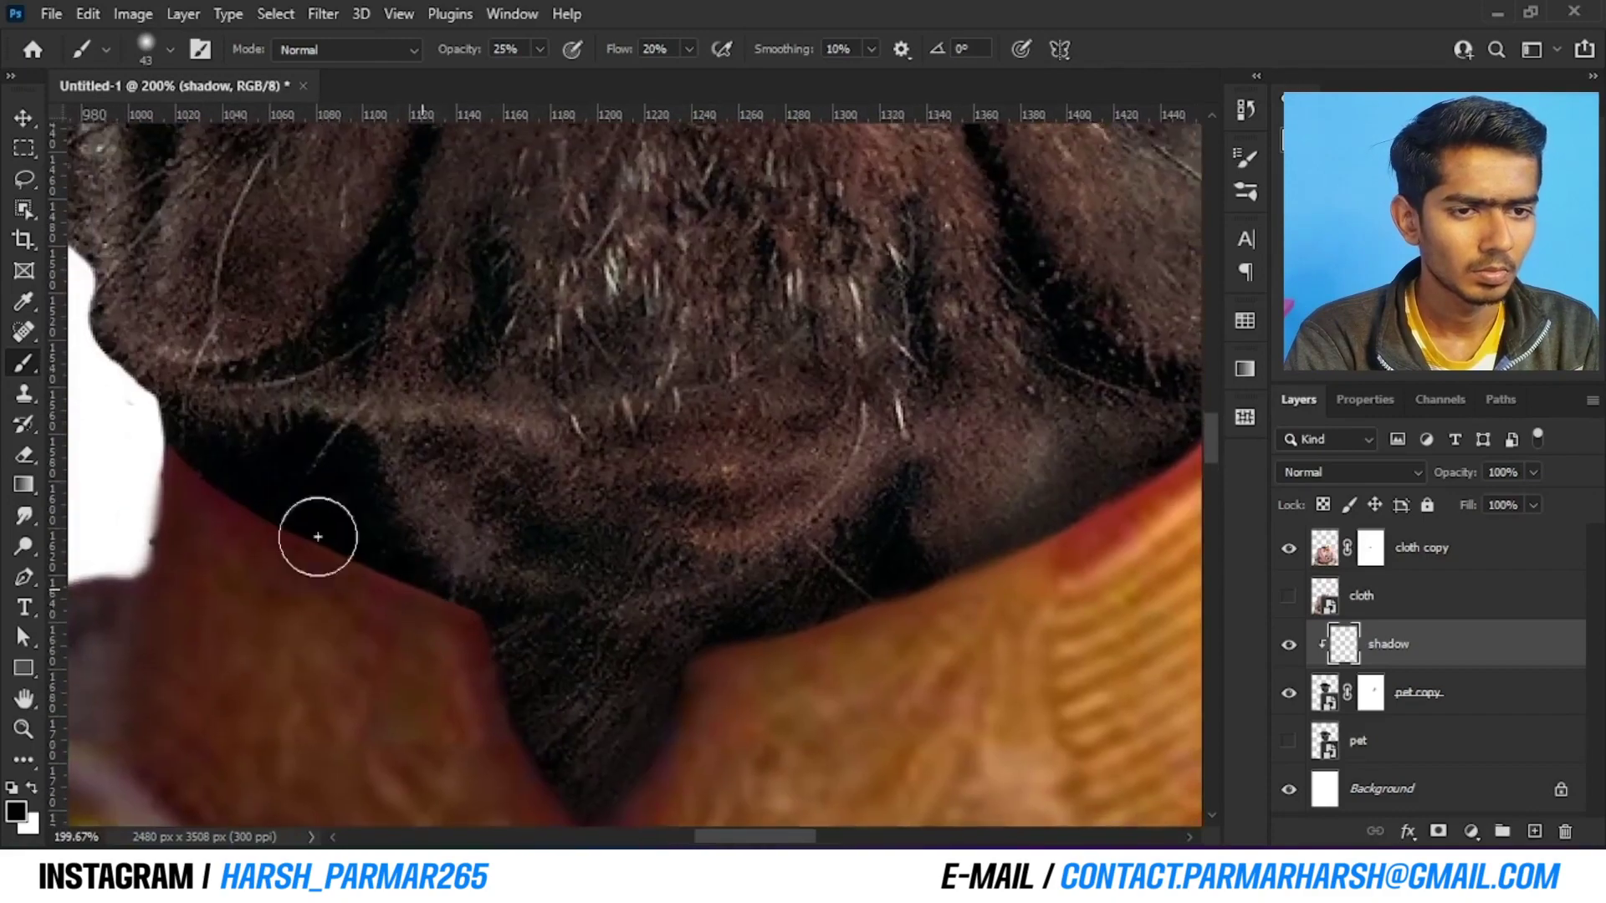
Shade more of the collar edge with a larger brush, then shrink the brush for finer shading
{"action": "left_click_drag", "start_coordinate": [354, 645], "coordinate": [308, 505]}
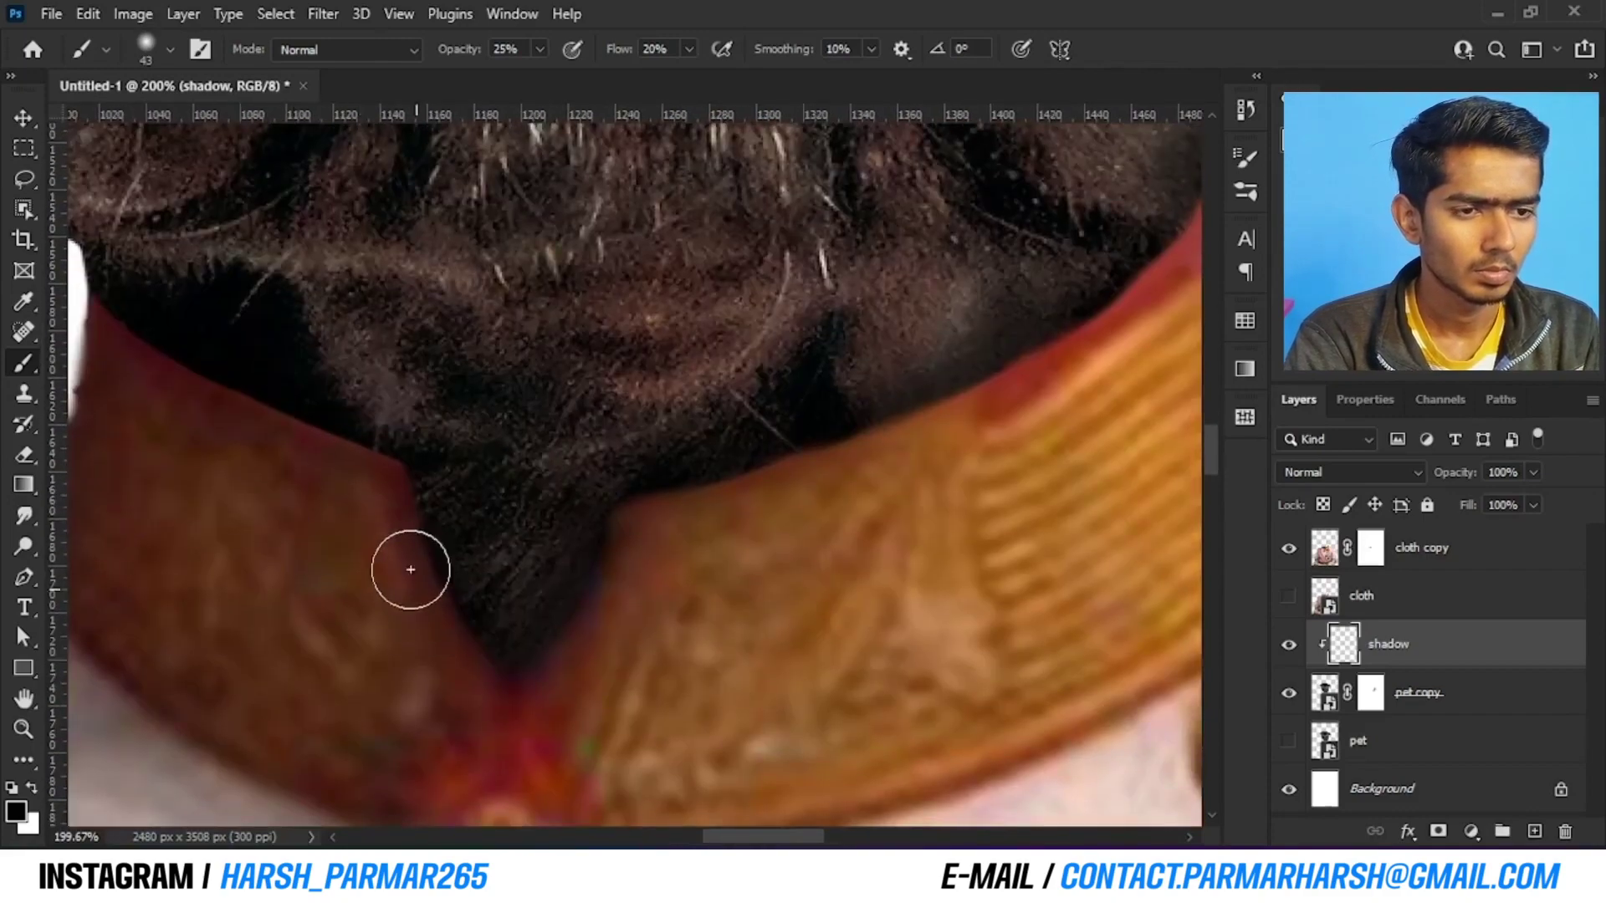
{"action": "scroll", "coordinate": [424, 579], "scroll_direction": "down", "scroll_amount": 6}
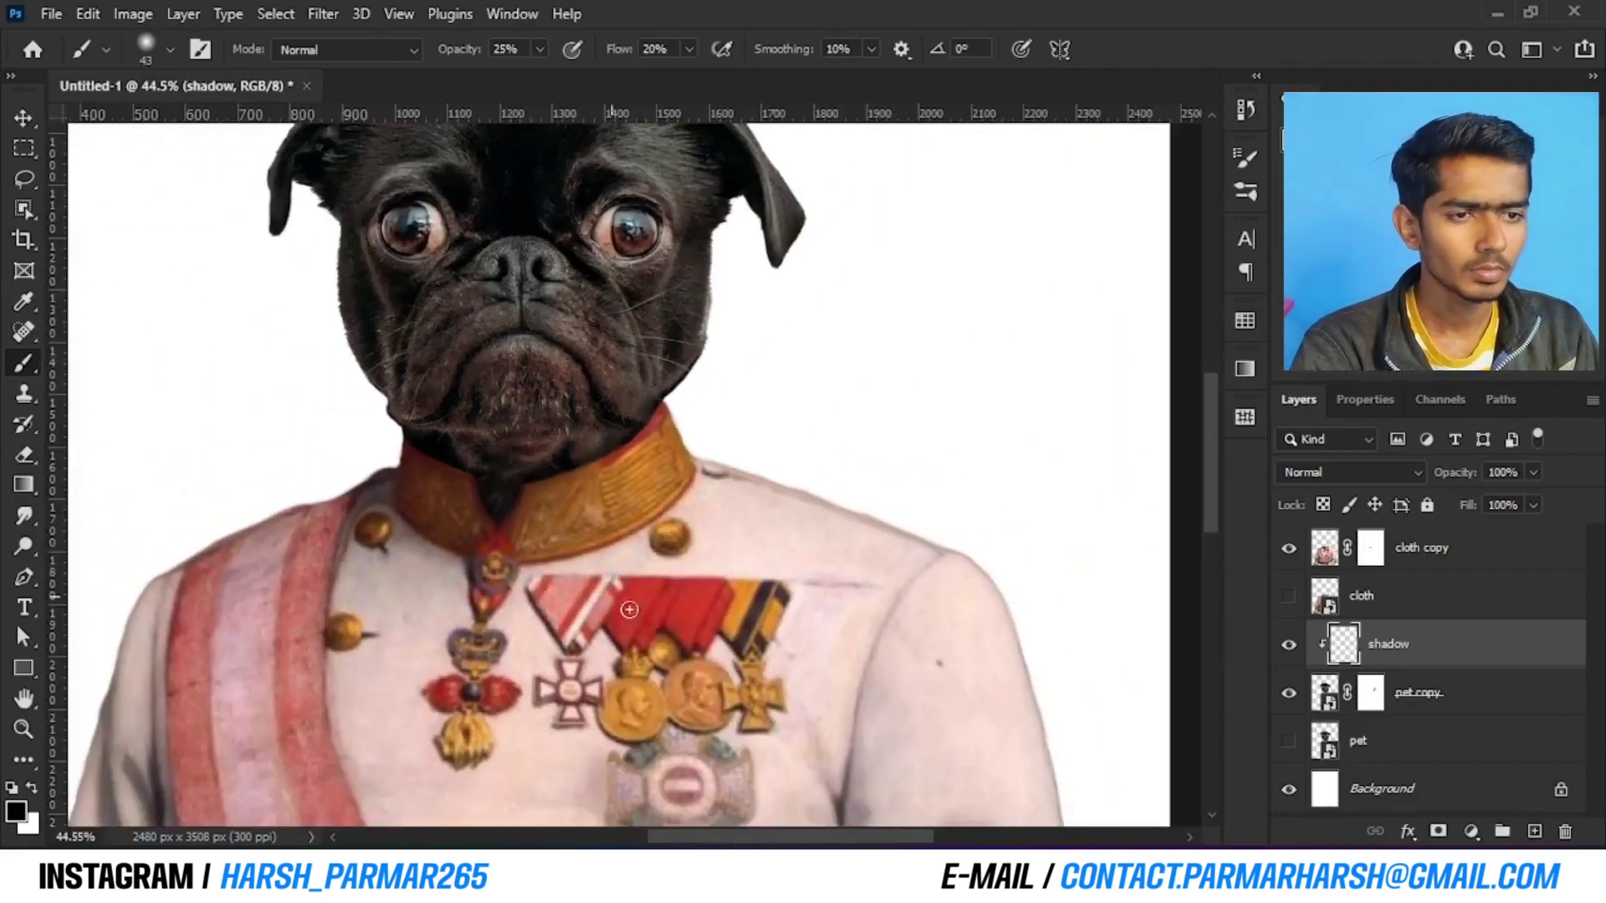
{"action": "scroll", "coordinate": [596, 506], "scroll_direction": "up", "scroll_amount": 5}
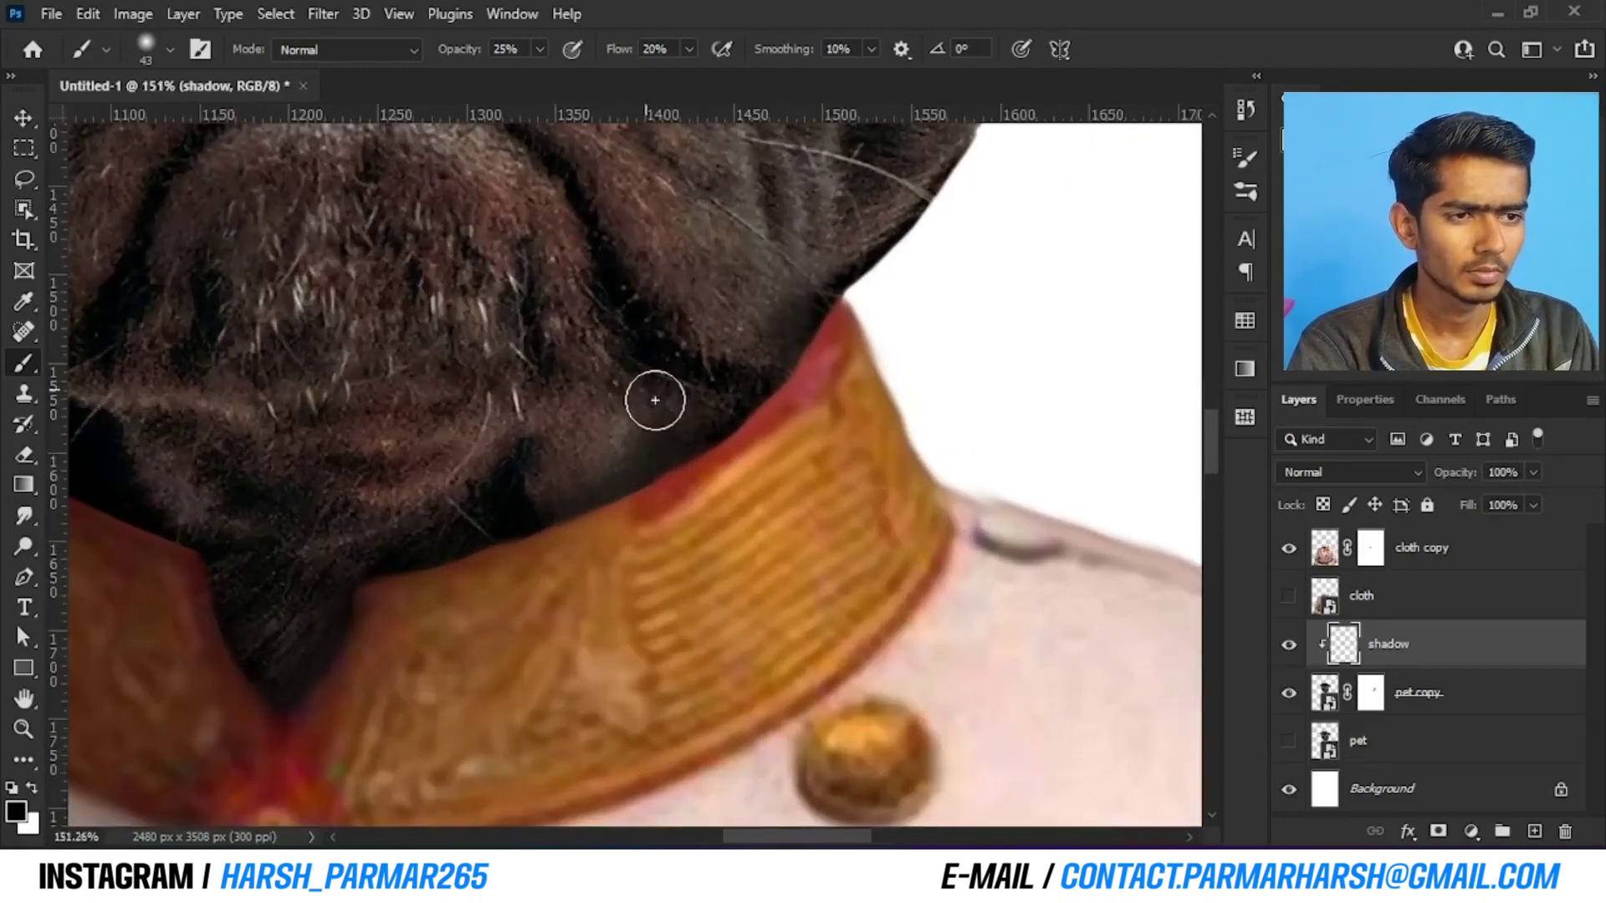
{"action": "mouse_move", "coordinate": [712, 412]}
{"action": "left_mouse_down"}
{"action": "mouse_move", "coordinate": [789, 384]}
{"action": "mouse_move", "coordinate": [471, 562]}
{"action": "mouse_move", "coordinate": [633, 450]}
{"action": "left_mouse_up"}
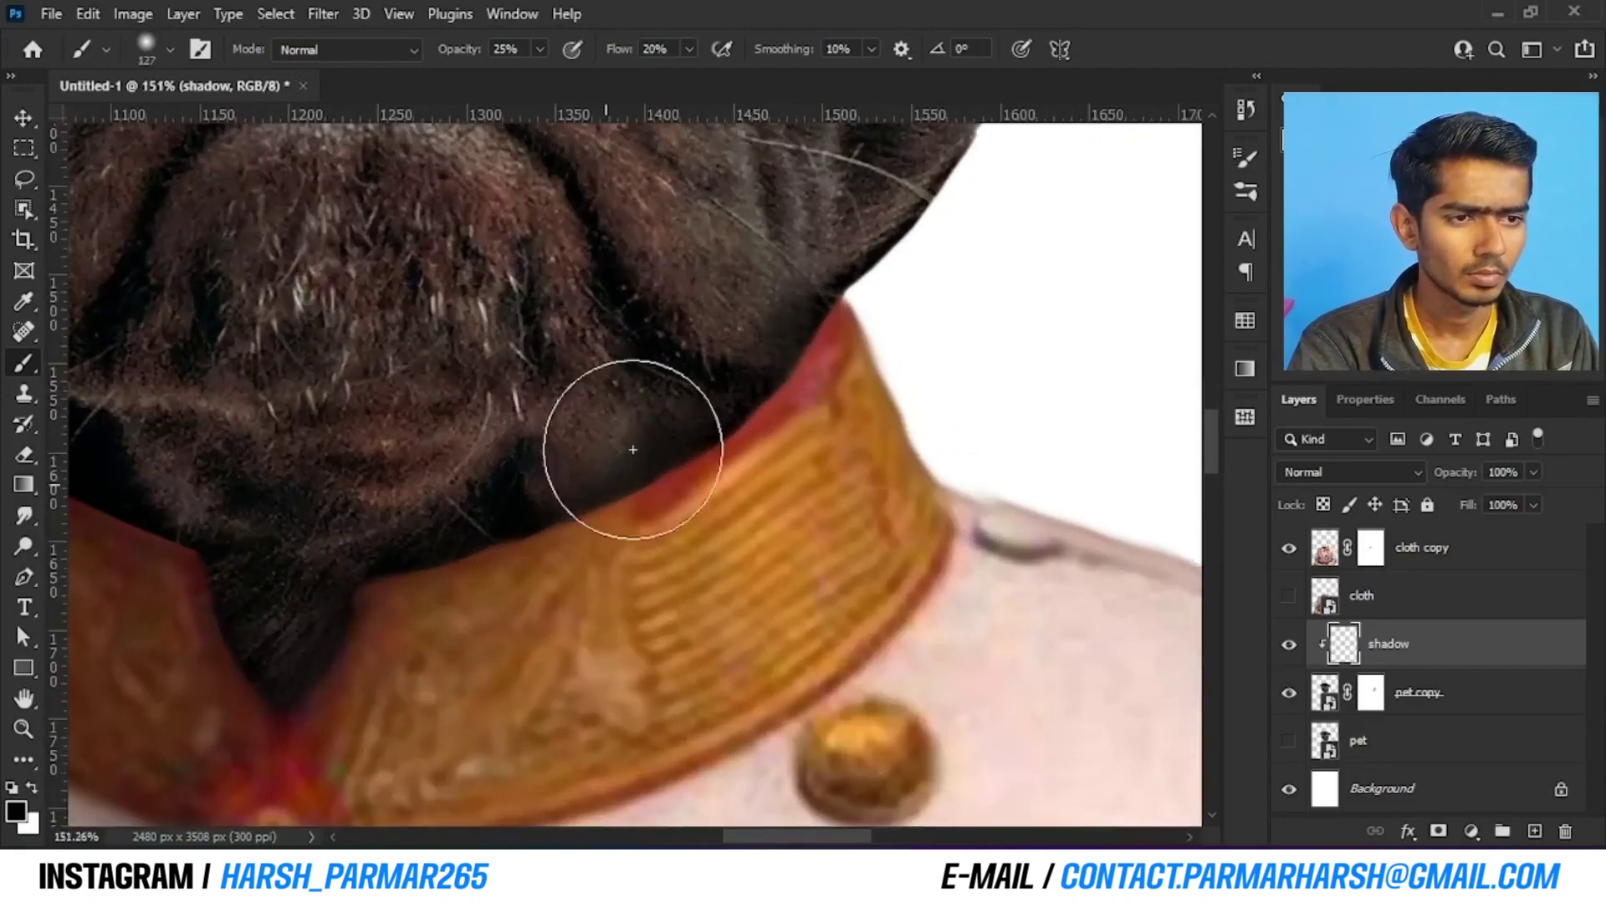
{"action": "mouse_move", "coordinate": [573, 512]}
{"action": "left_mouse_down"}
{"action": "mouse_move", "coordinate": [656, 494]}
{"action": "mouse_move", "coordinate": [854, 401]}
{"action": "left_mouse_up"}
{"action": "left_click_drag", "start_coordinate": [675, 537], "coordinate": [652, 553]}
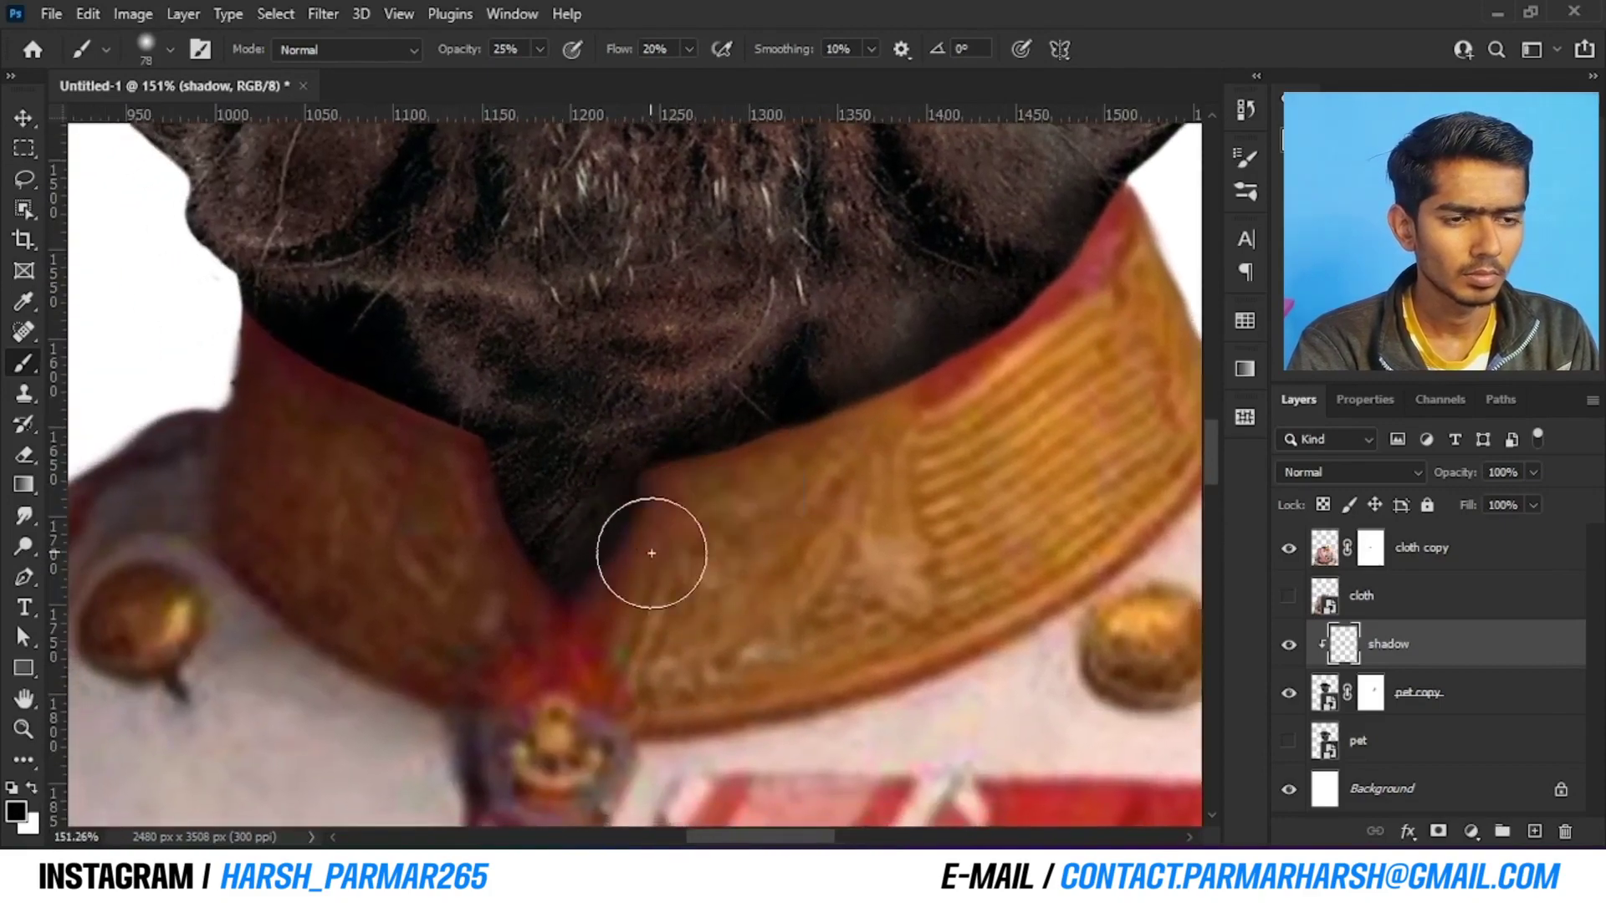
{"action": "key", "text": "bracketleft"}
{"action": "key", "text": "bracketleft"}
{"action": "key", "text": "bracketleft"}
{"action": "key", "text": "bracketleft"}
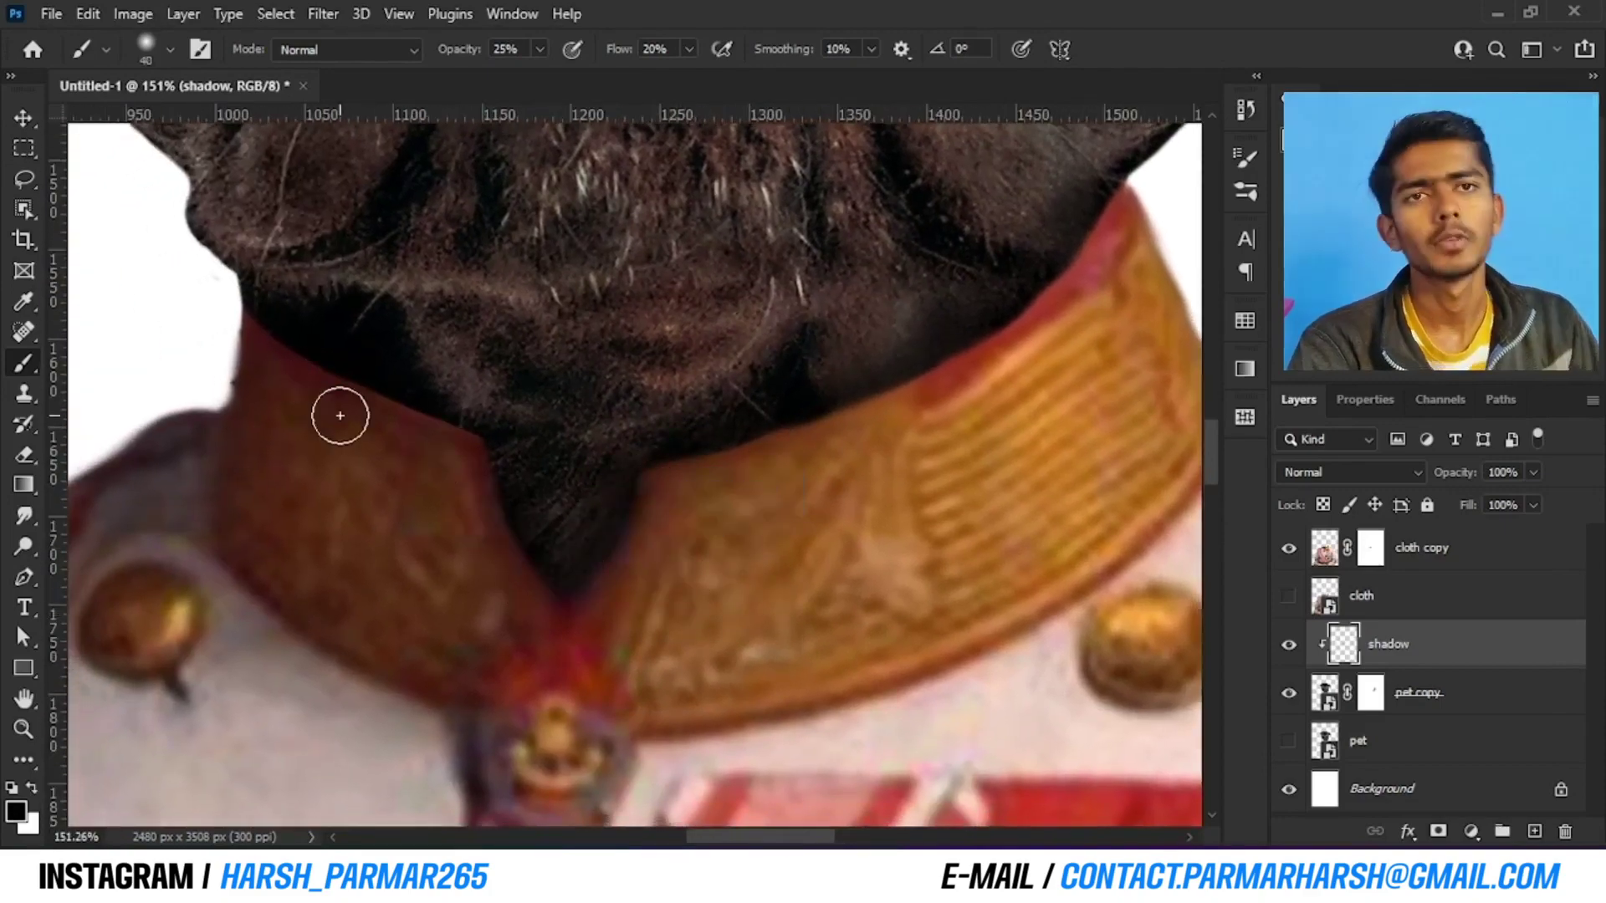
{"action": "scroll", "coordinate": [545, 492], "scroll_direction": "down", "scroll_amount": 2}
{"action": "scroll", "coordinate": [545, 492], "scroll_direction": "down", "scroll_amount": 1}
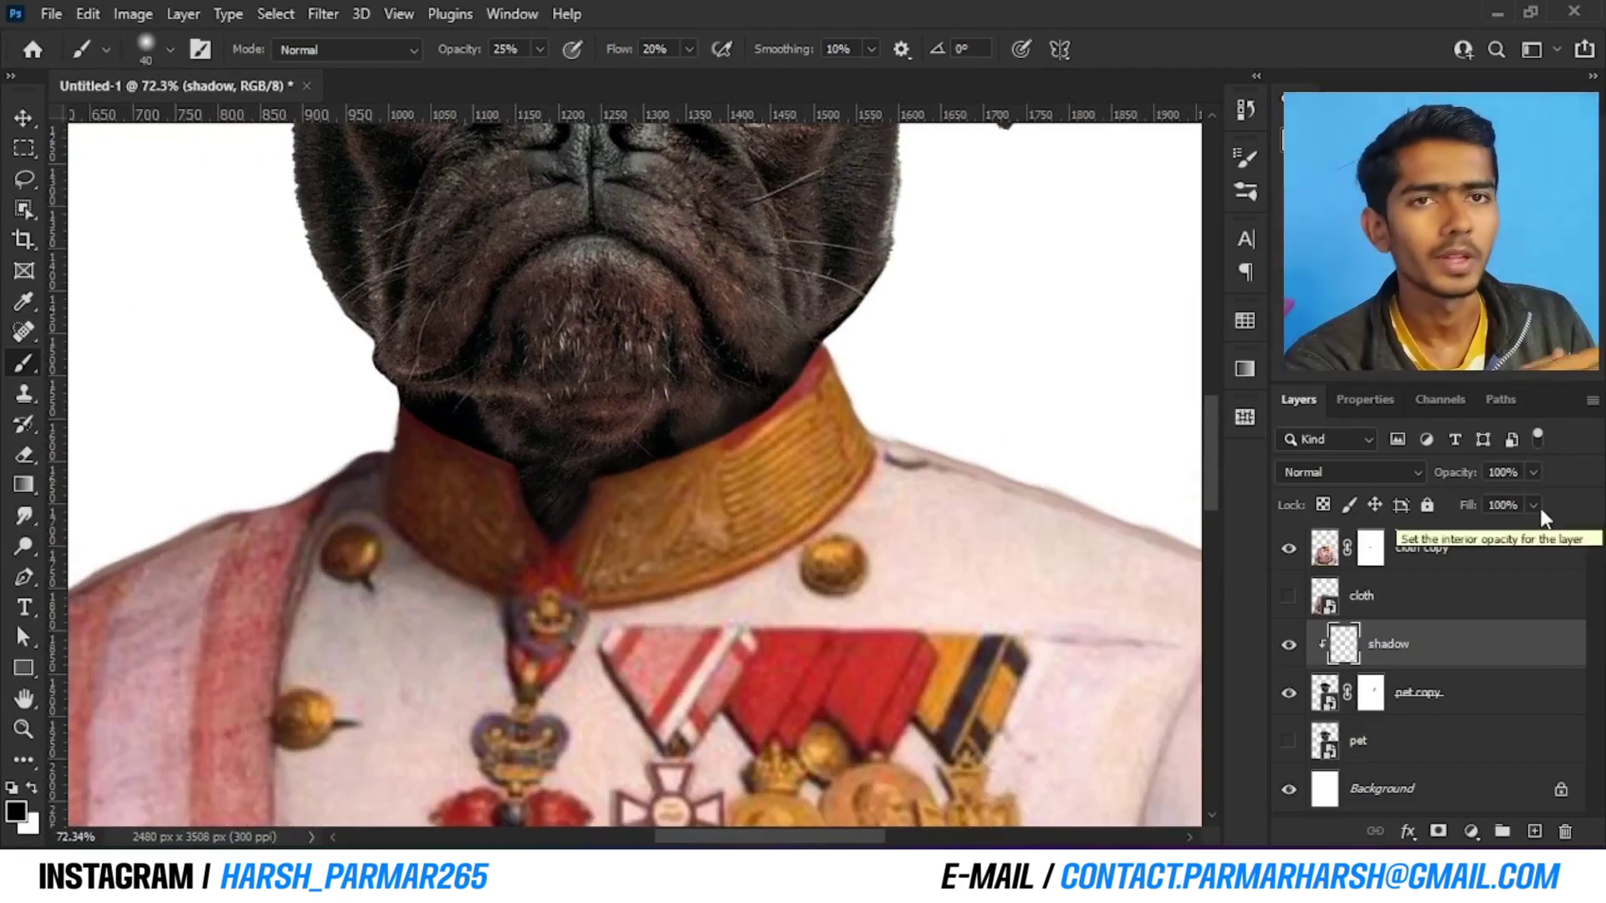
Lower the shadow layer's opacity to soften the chin shadow
{"action": "scroll", "coordinate": [716, 473], "scroll_direction": "up", "scroll_amount": 1}
{"action": "scroll", "coordinate": [715, 474], "scroll_direction": "up", "scroll_amount": 1}
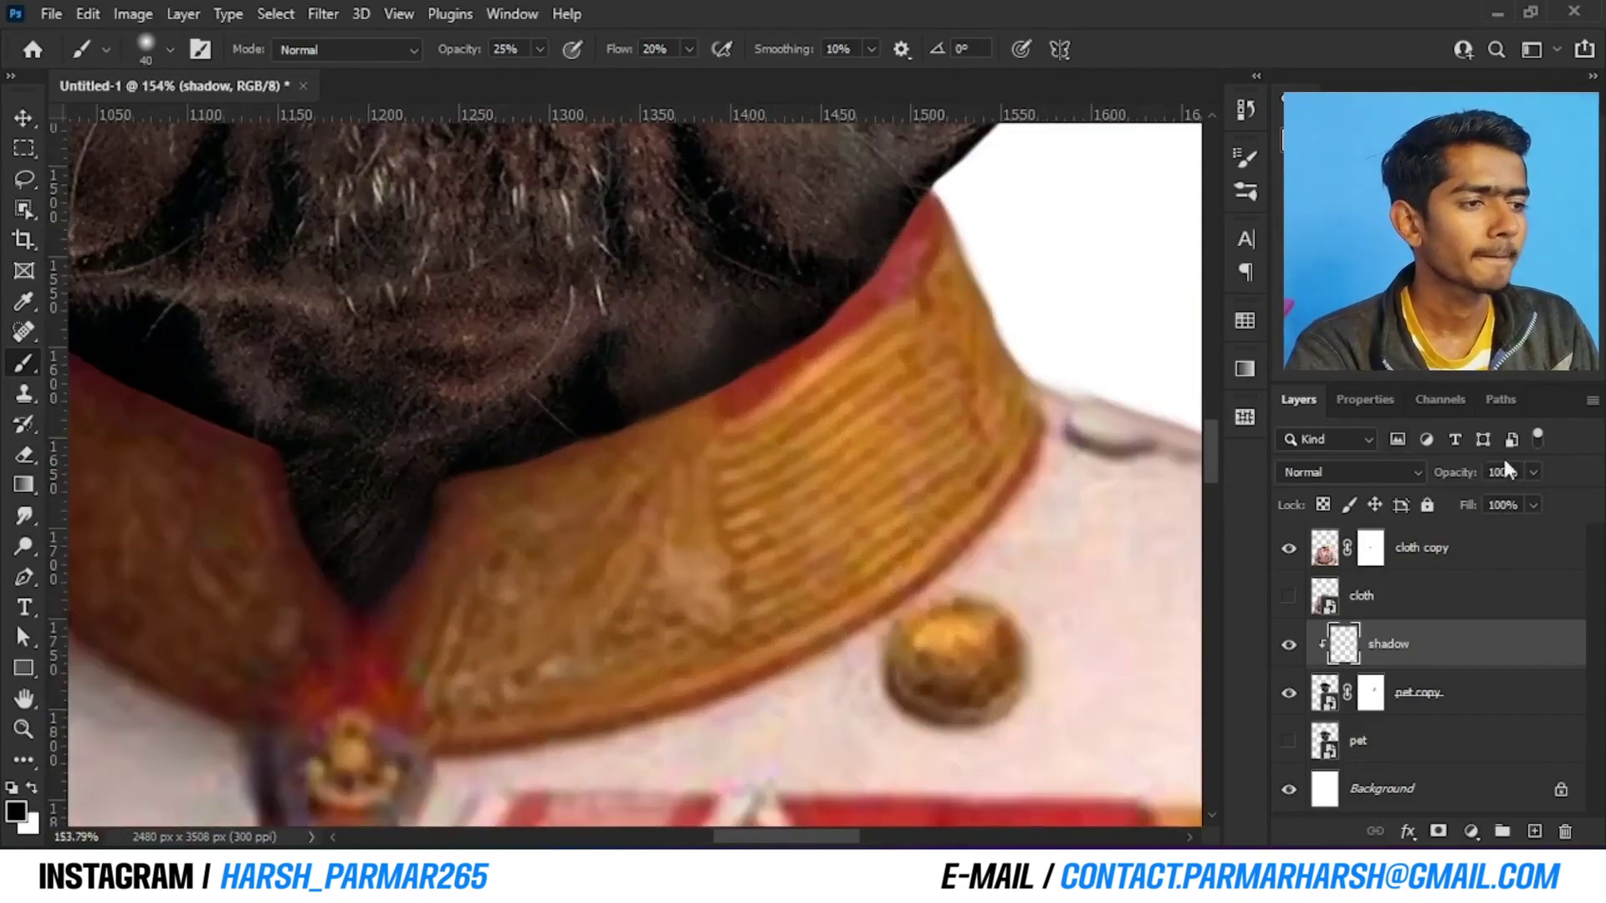
{"action": "left_click_drag", "start_coordinate": [1535, 502], "coordinate": [1527, 502]}
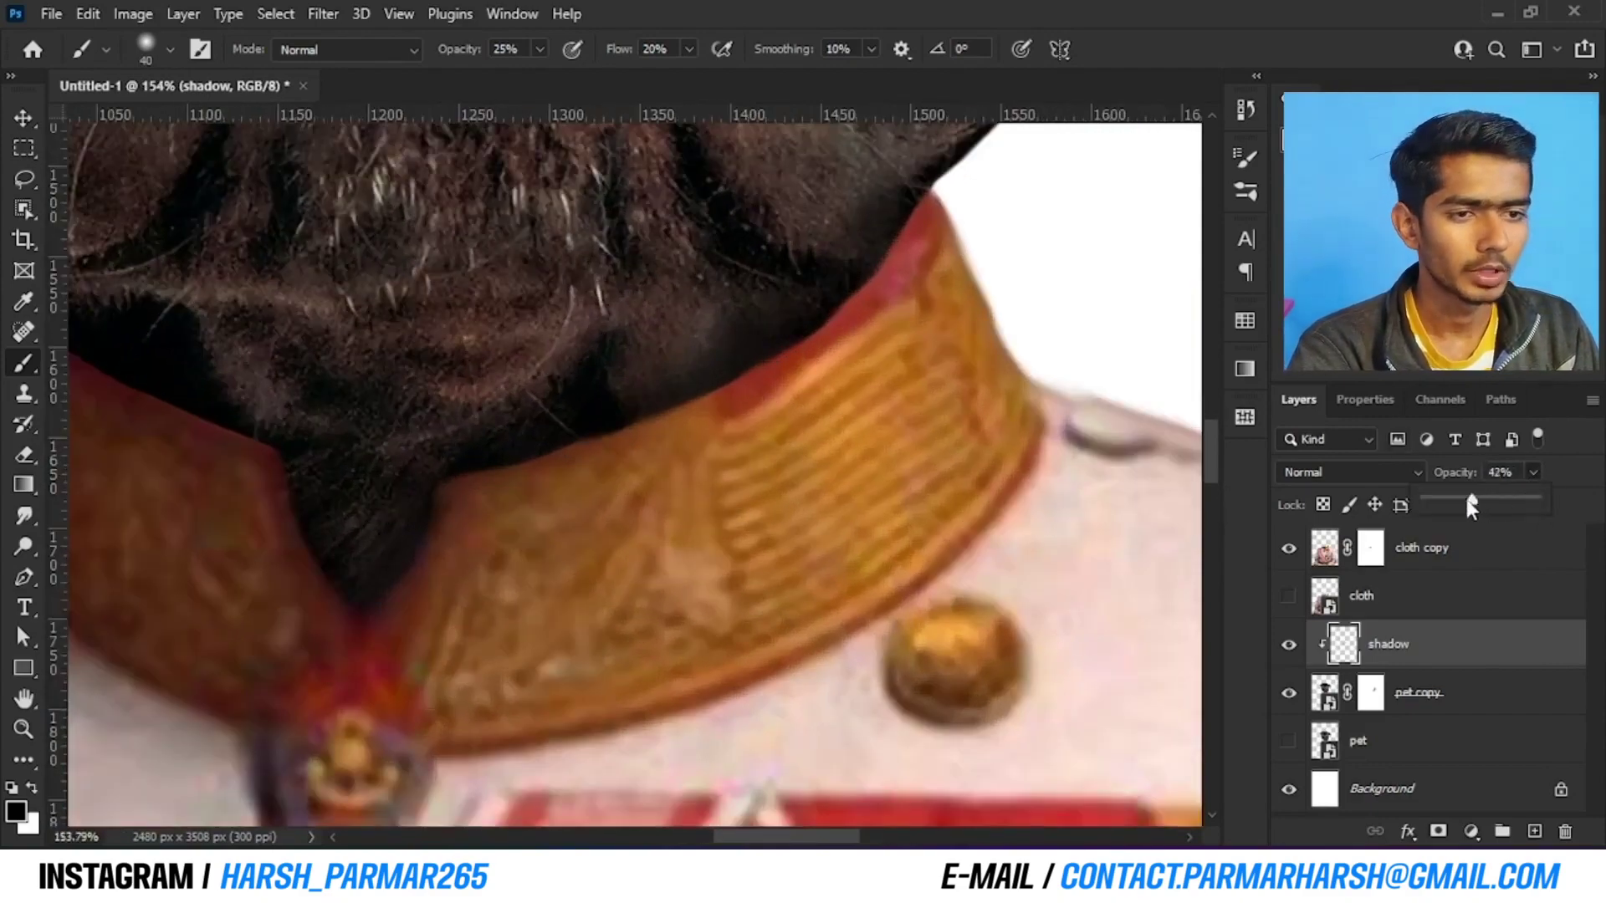
{"action": "mouse_move", "coordinate": [1427, 515]}
{"action": "left_mouse_down"}
{"action": "mouse_move", "coordinate": [1499, 519]}
{"action": "mouse_move", "coordinate": [1442, 474]}
{"action": "left_mouse_up"}
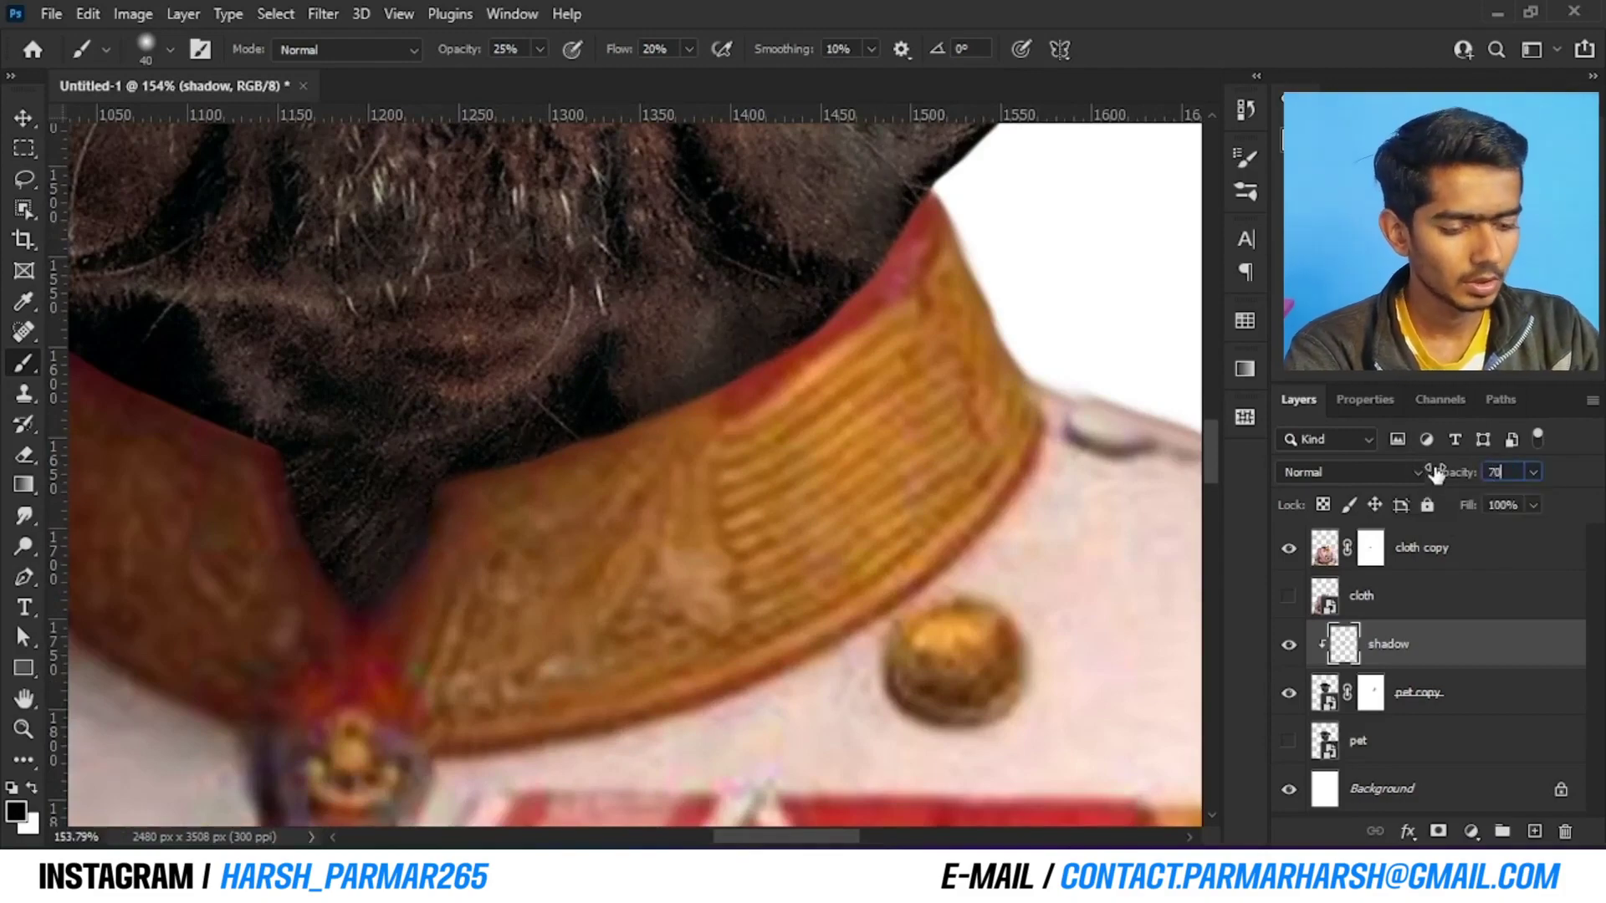
{"action": "scroll", "coordinate": [720, 425], "scroll_direction": "down", "scroll_amount": 6}
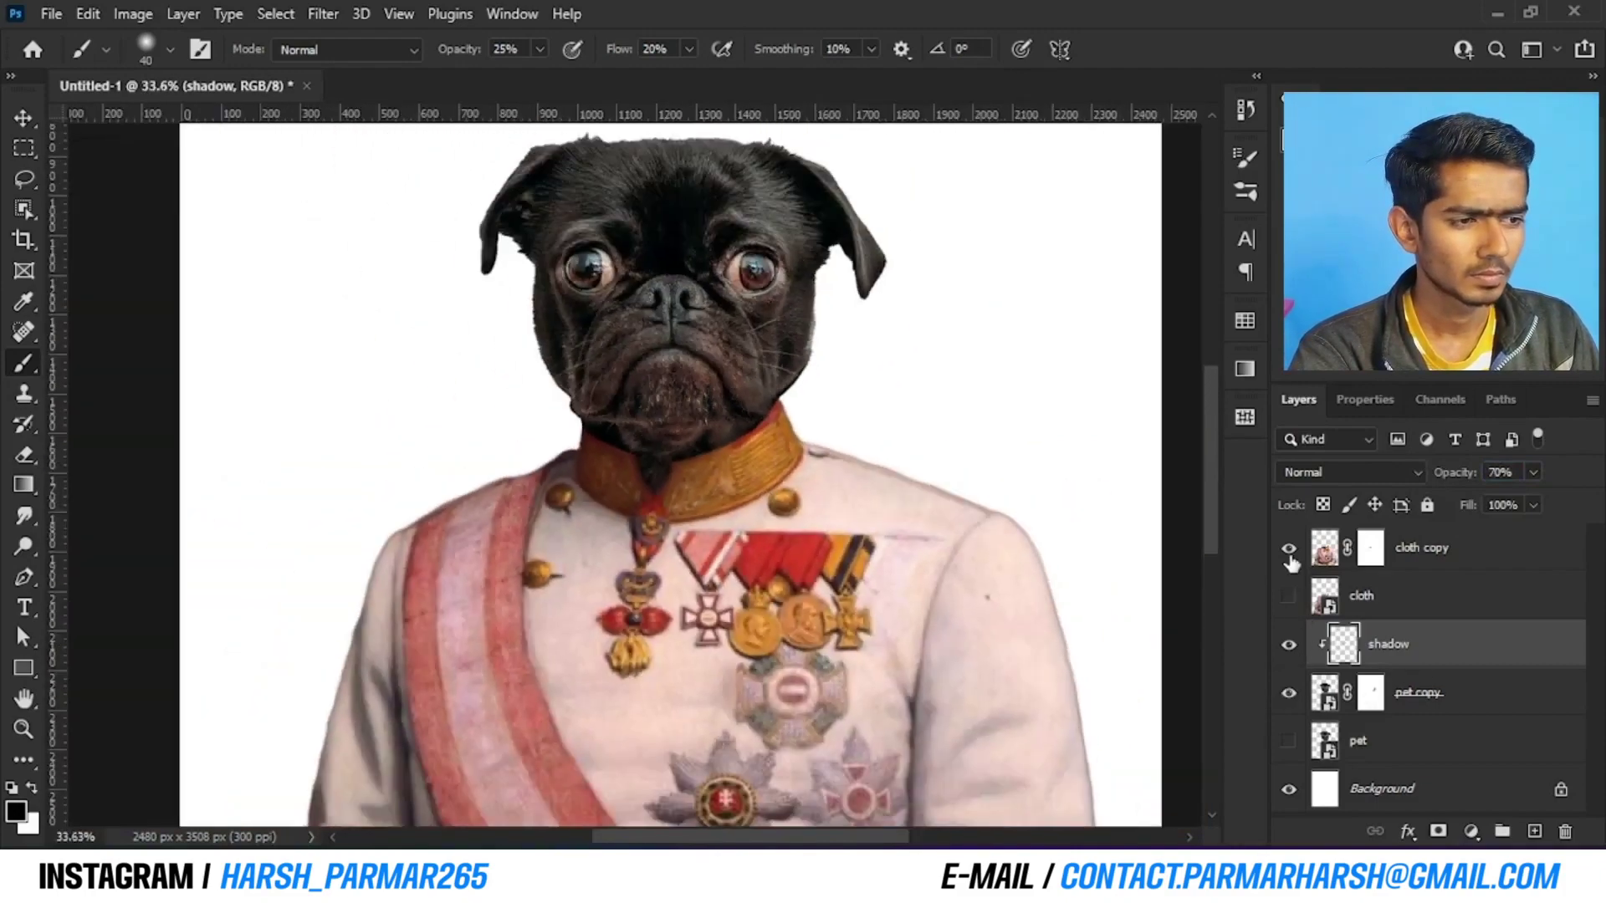
Toggle the shadow layer off and on to compare, then reposition the whole portrait in view
{"action": "left_click", "coordinate": [1289, 644]}
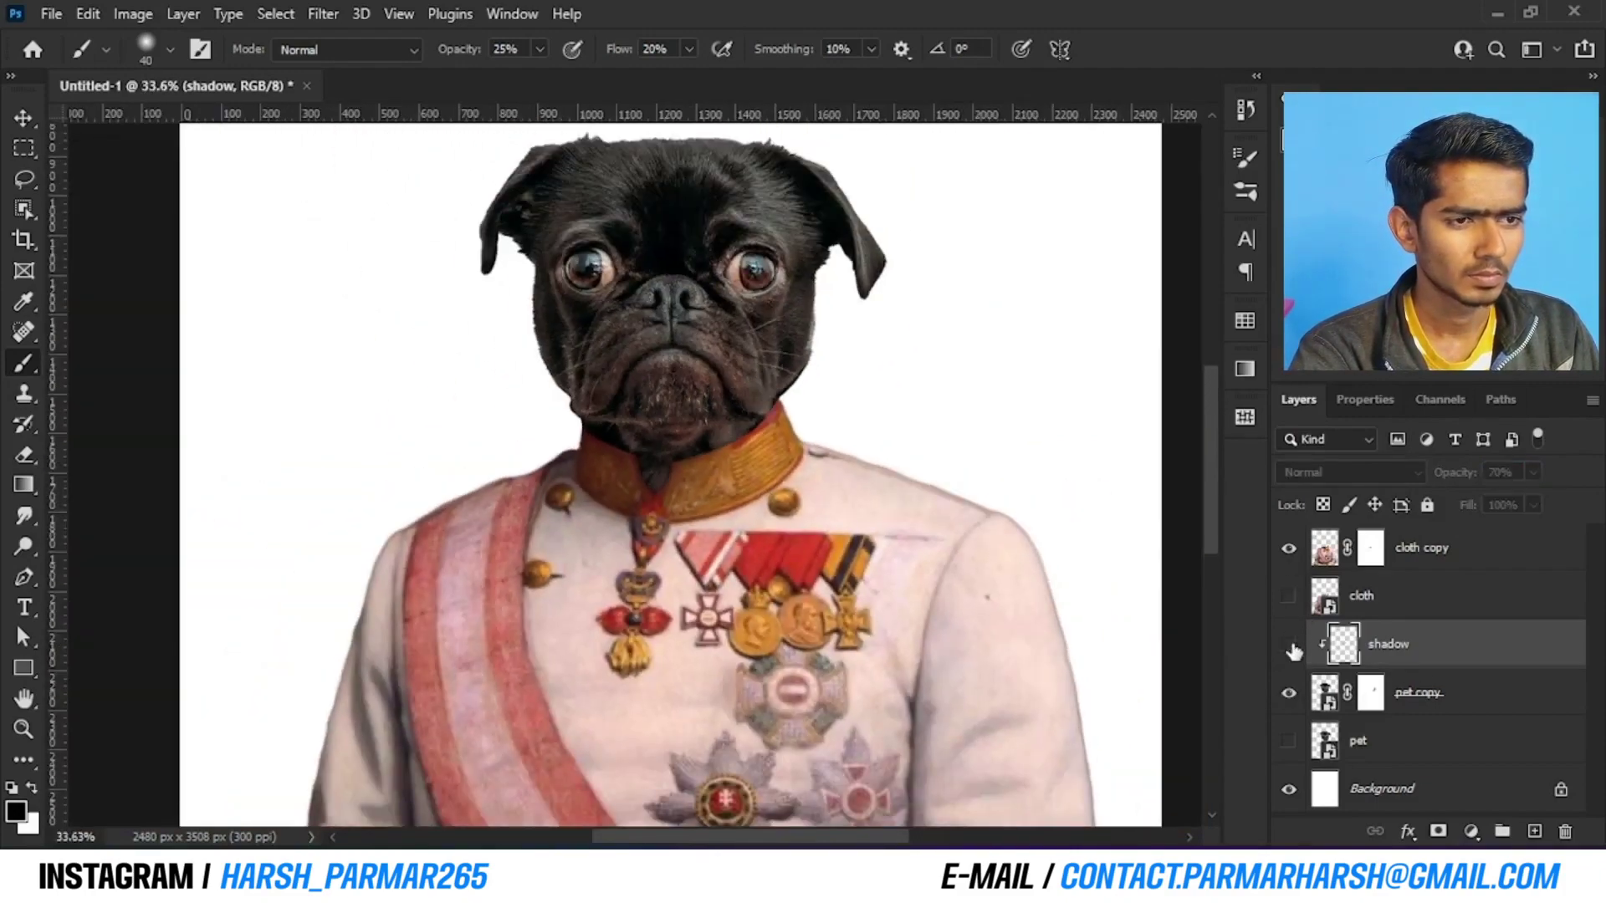
{"action": "left_click", "coordinate": [1289, 644]}
{"action": "left_click", "coordinate": [1289, 644]}
{"action": "left_click", "coordinate": [1289, 644]}
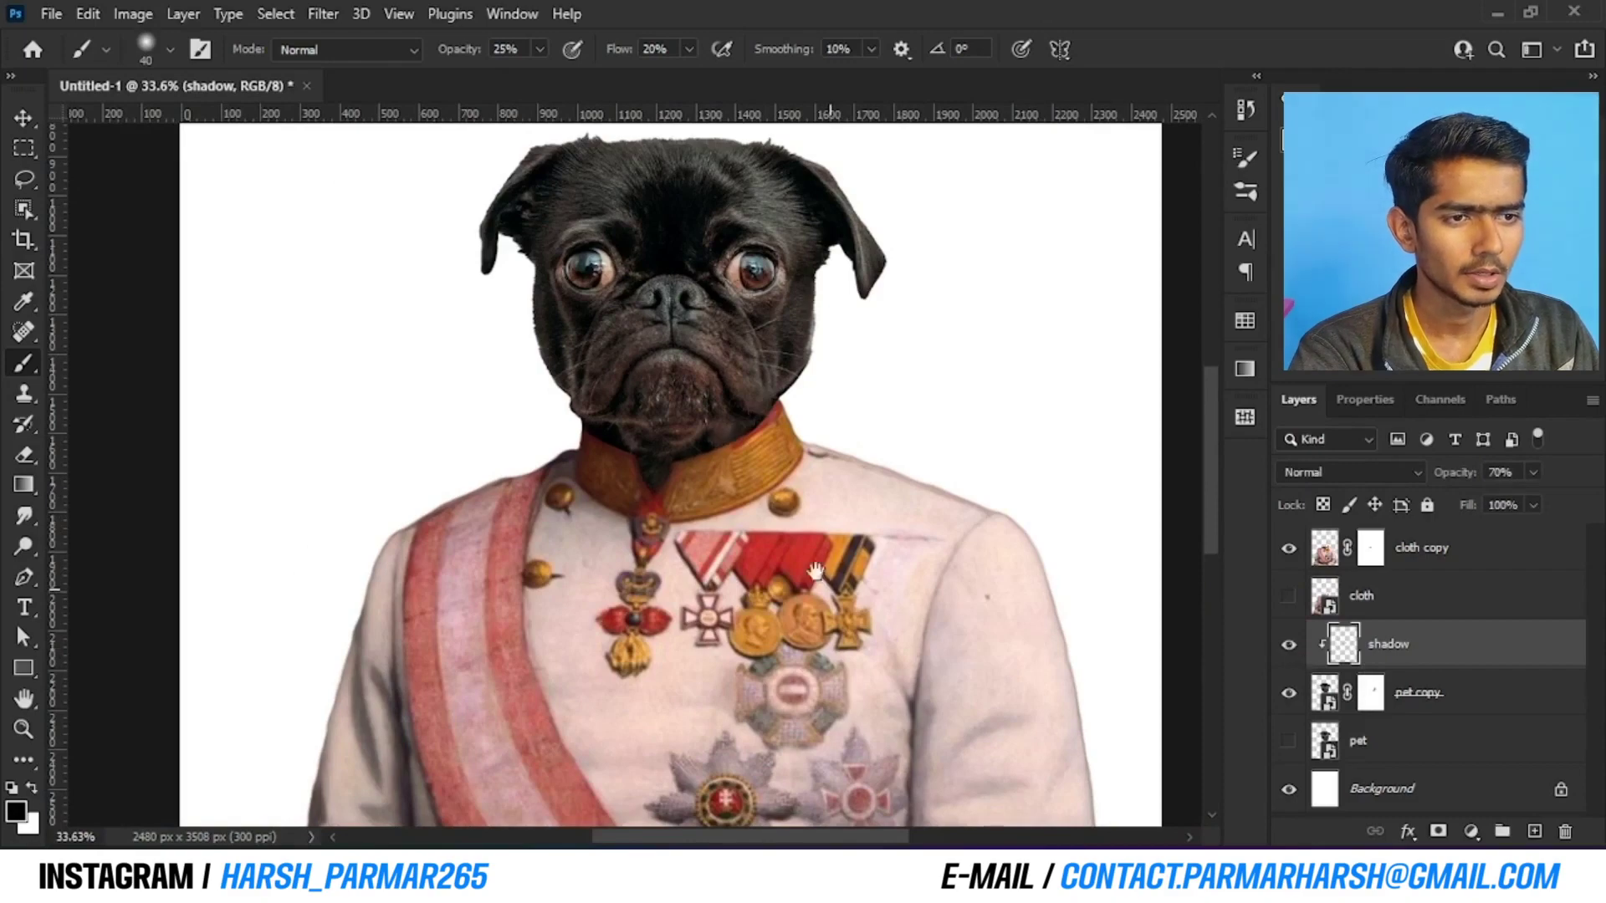
{"action": "scroll", "coordinate": [816, 571], "scroll_direction": "down", "scroll_amount": 5}
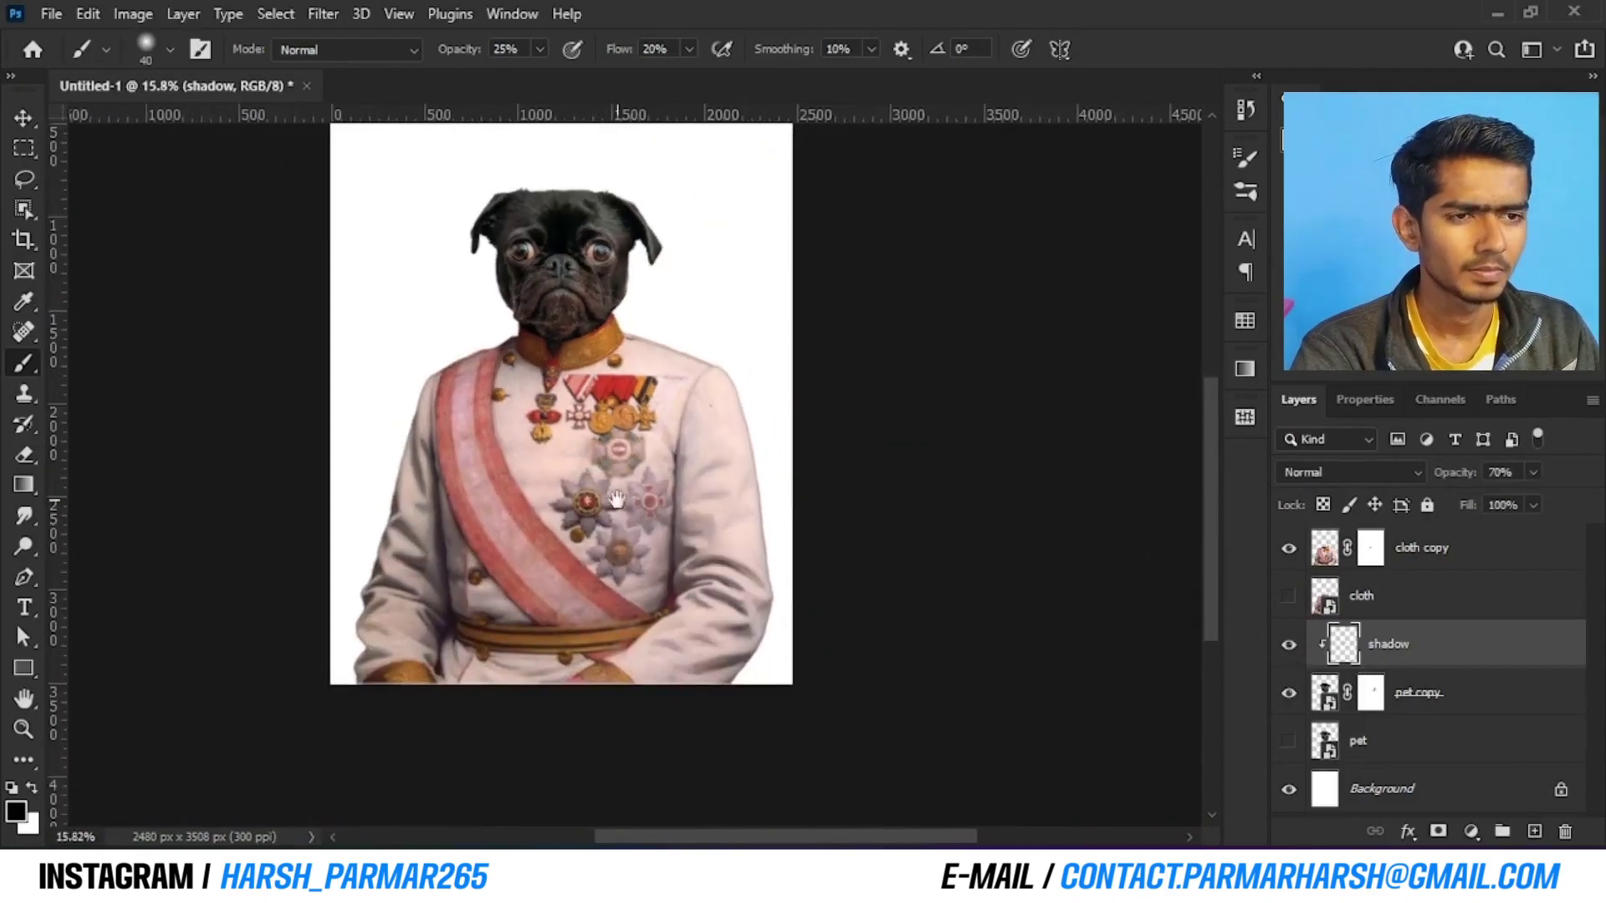
{"action": "left_click_drag", "start_coordinate": [616, 499], "coordinate": [594, 521]}
{"action": "left_click_drag", "start_coordinate": [580, 424], "coordinate": [575, 513]}
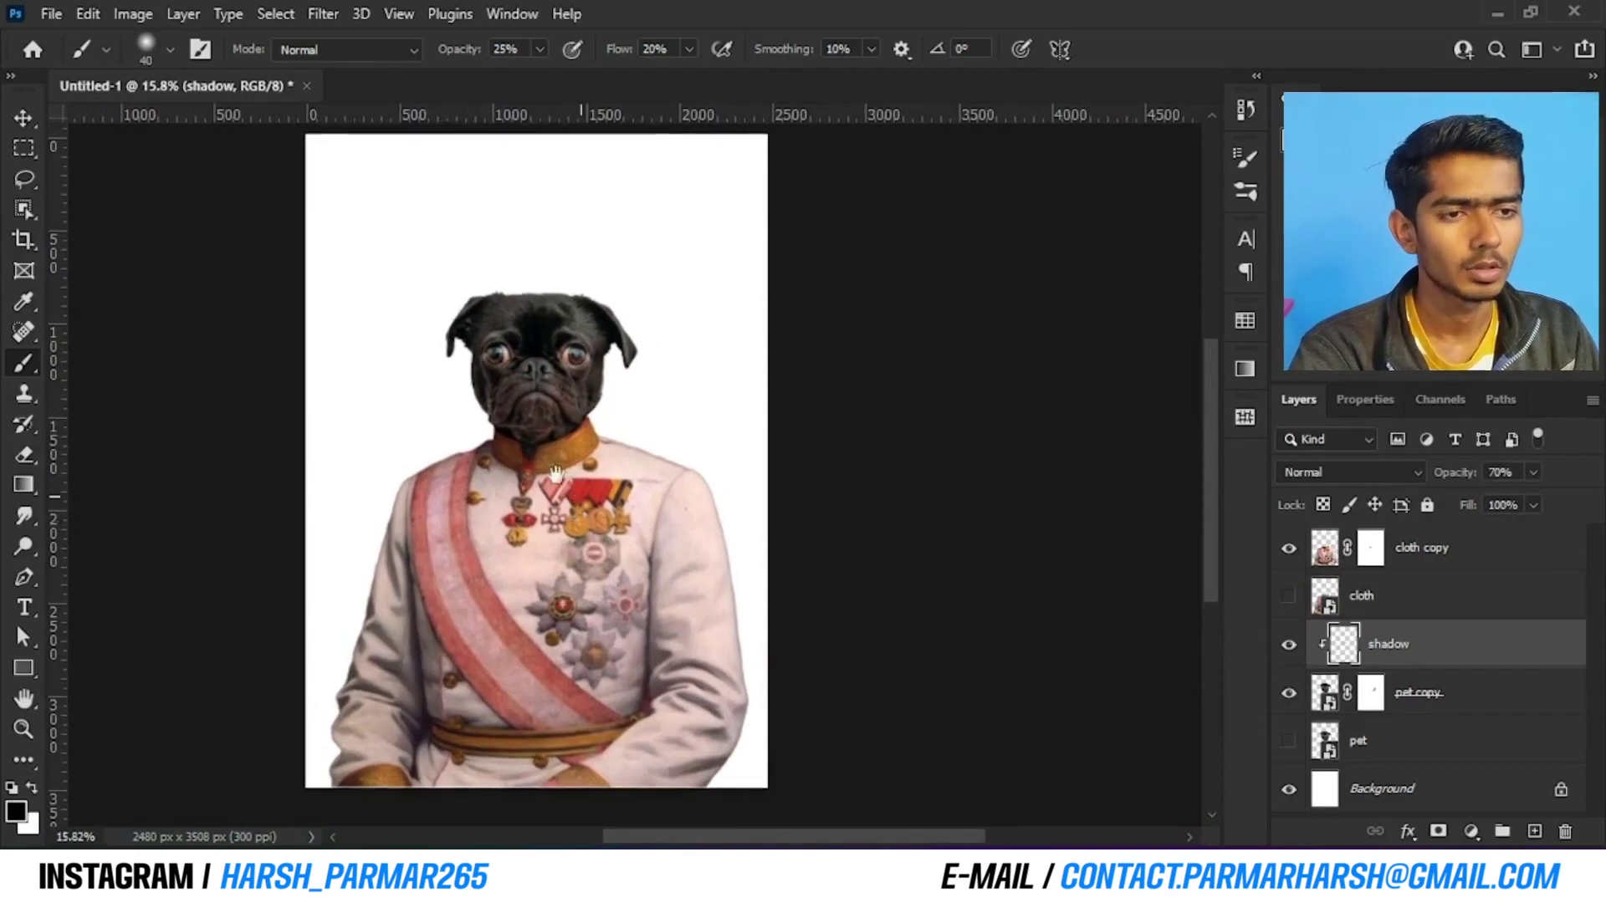
{"action": "left_click_drag", "start_coordinate": [581, 488], "coordinate": [553, 473]}
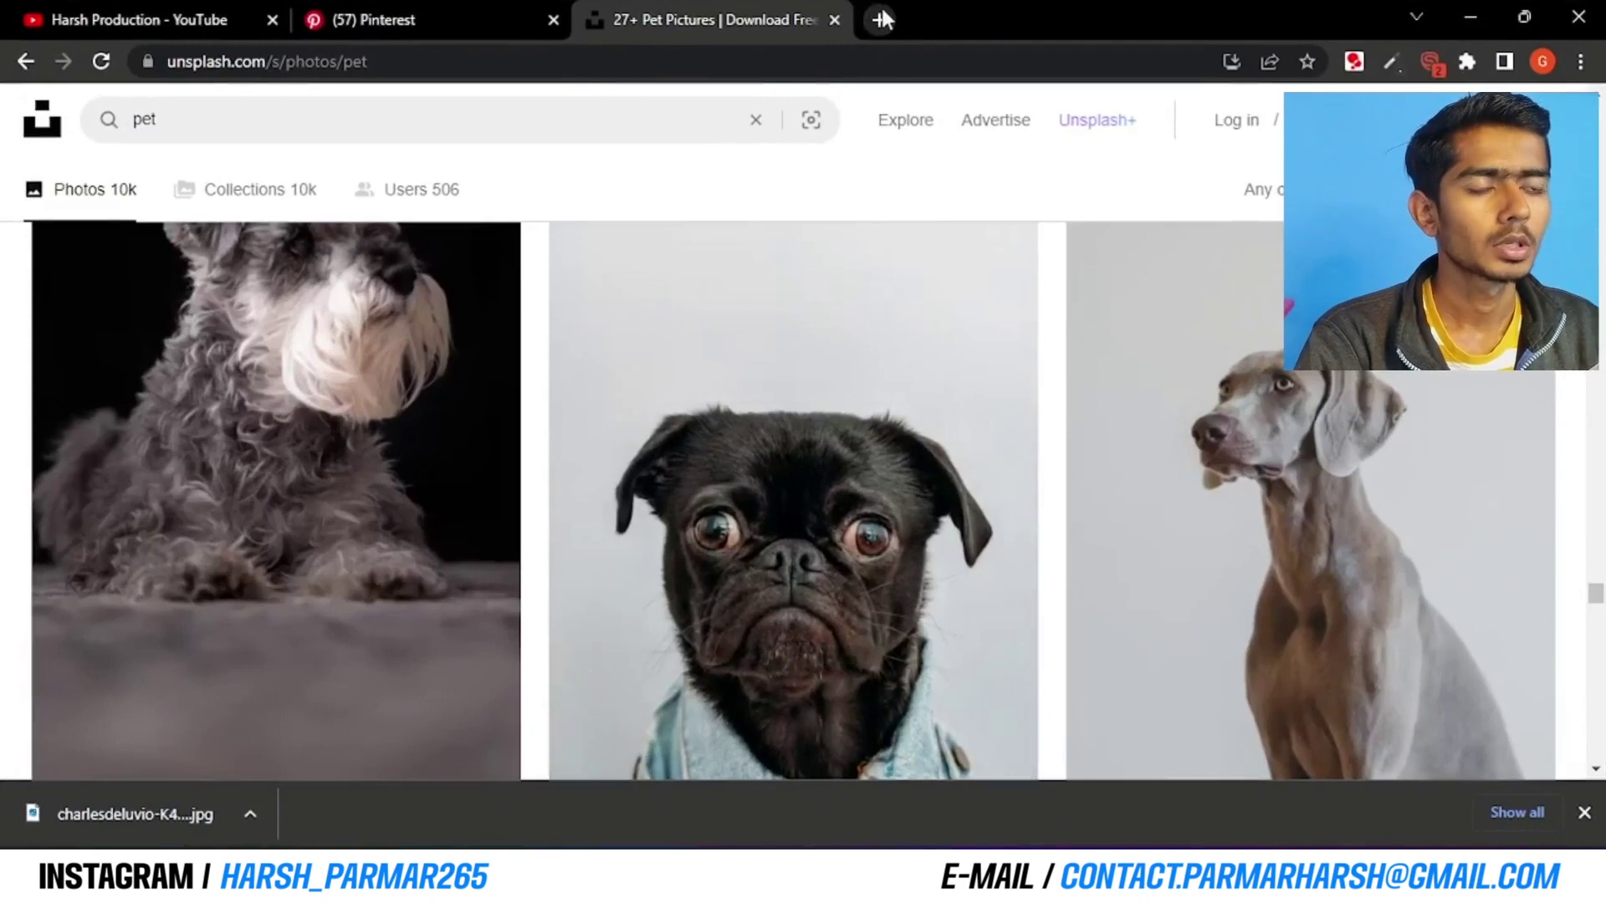
Open a new Chrome tab and go to freepik.com via the 'free' address-bar suggestion
{"action": "left_click", "coordinate": [882, 19]}
{"action": "left_click", "coordinate": [415, 57]}
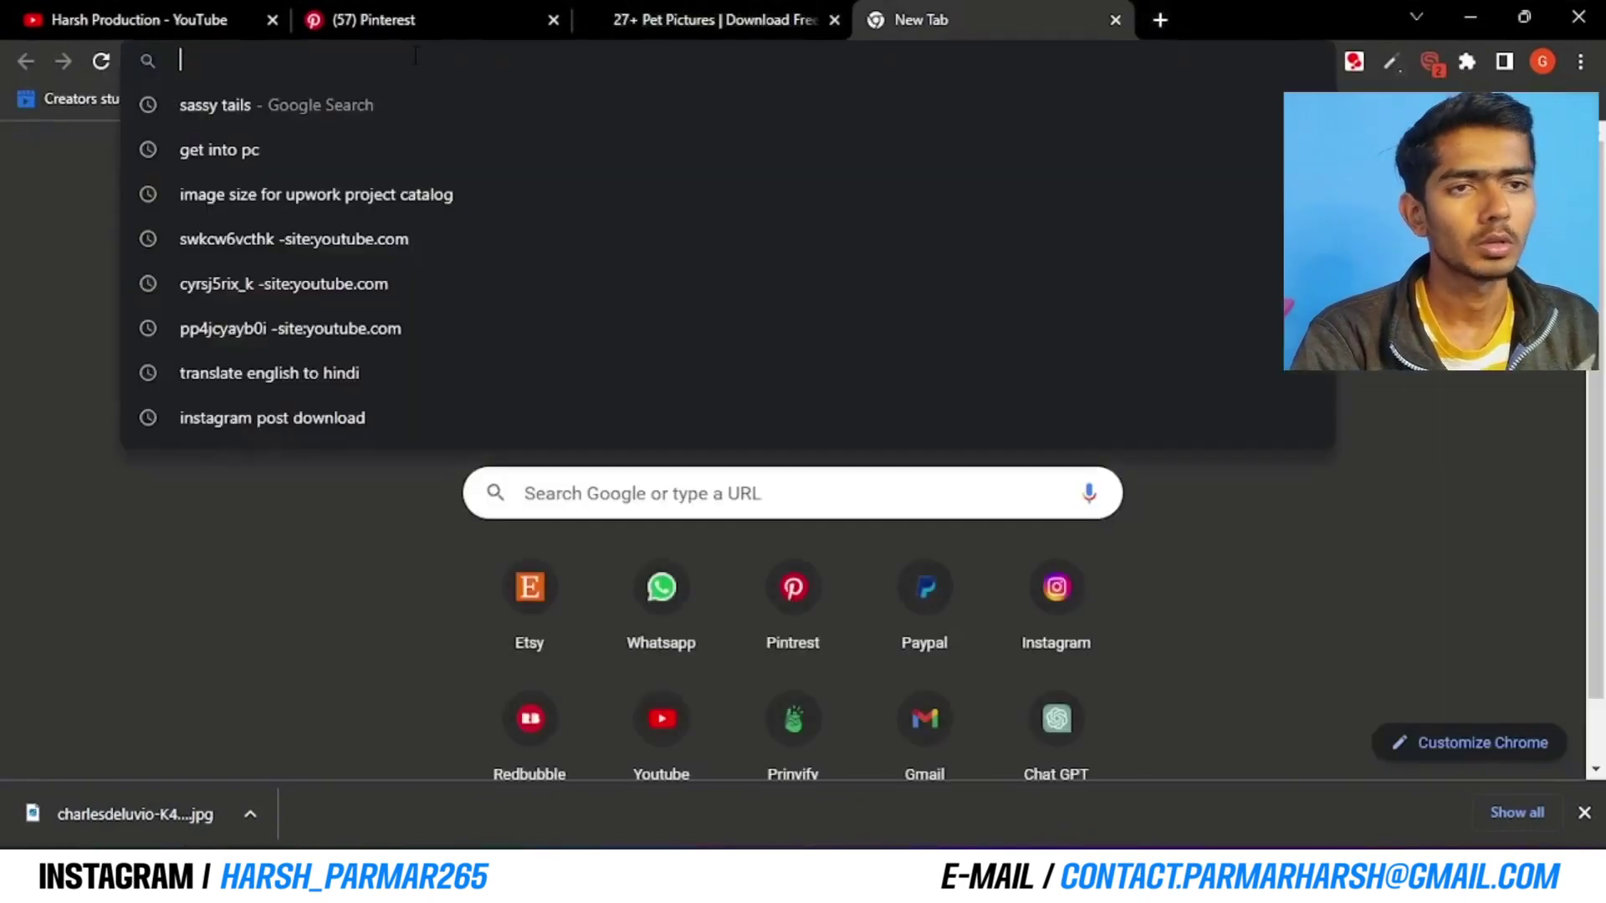
{"action": "type", "text": "freee"}
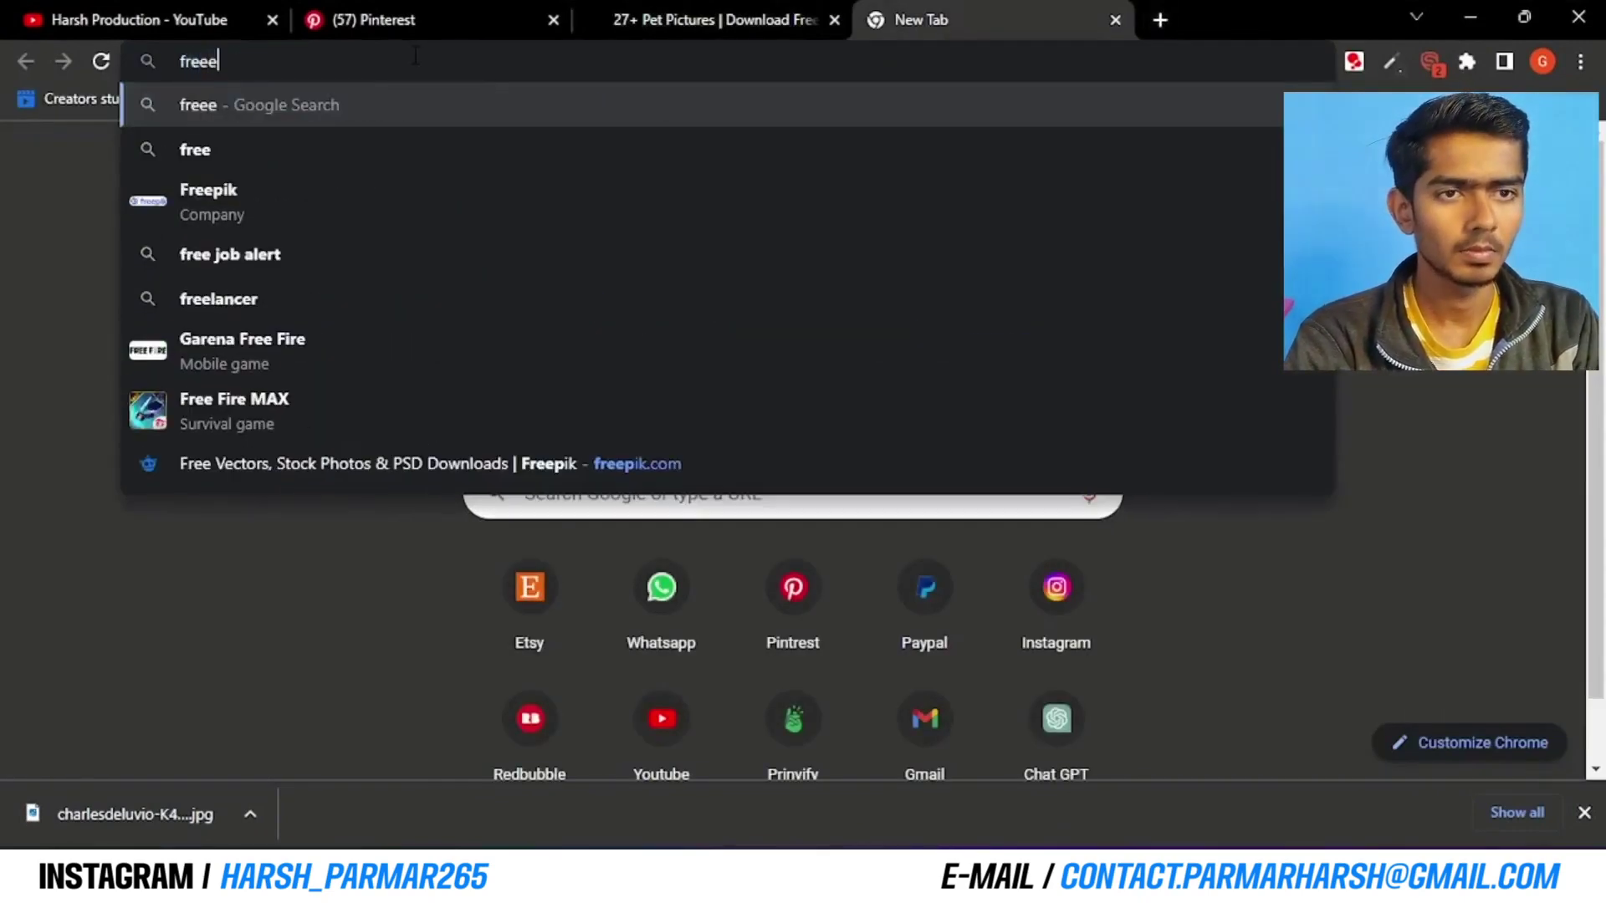
{"action": "key", "text": "BackSpace"}
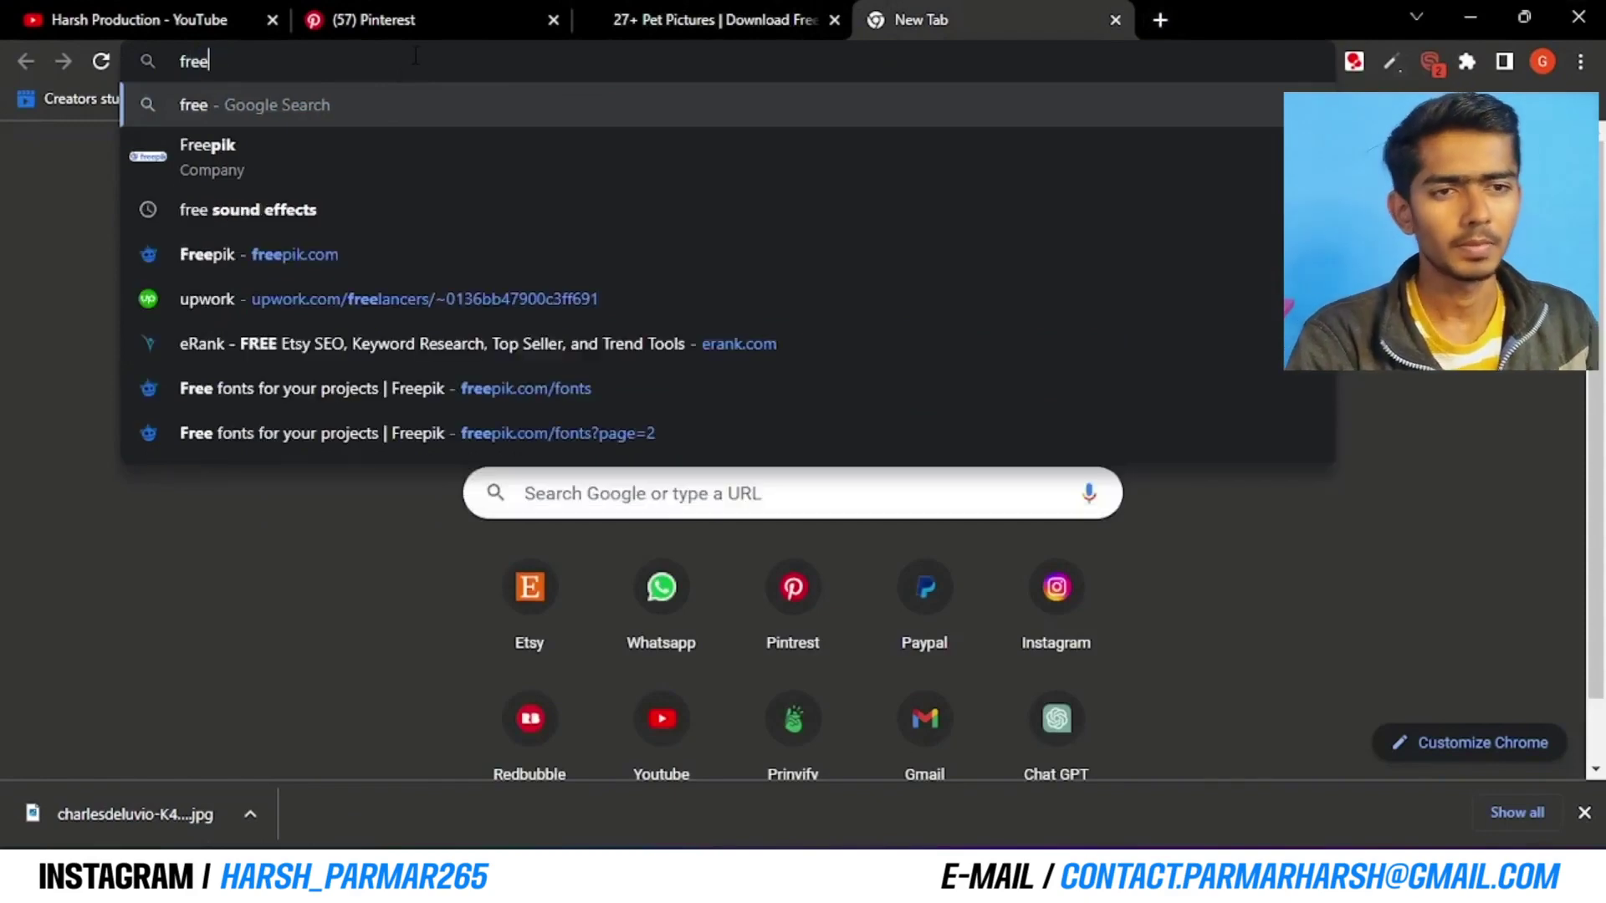
{"action": "left_click", "coordinate": [259, 256]}
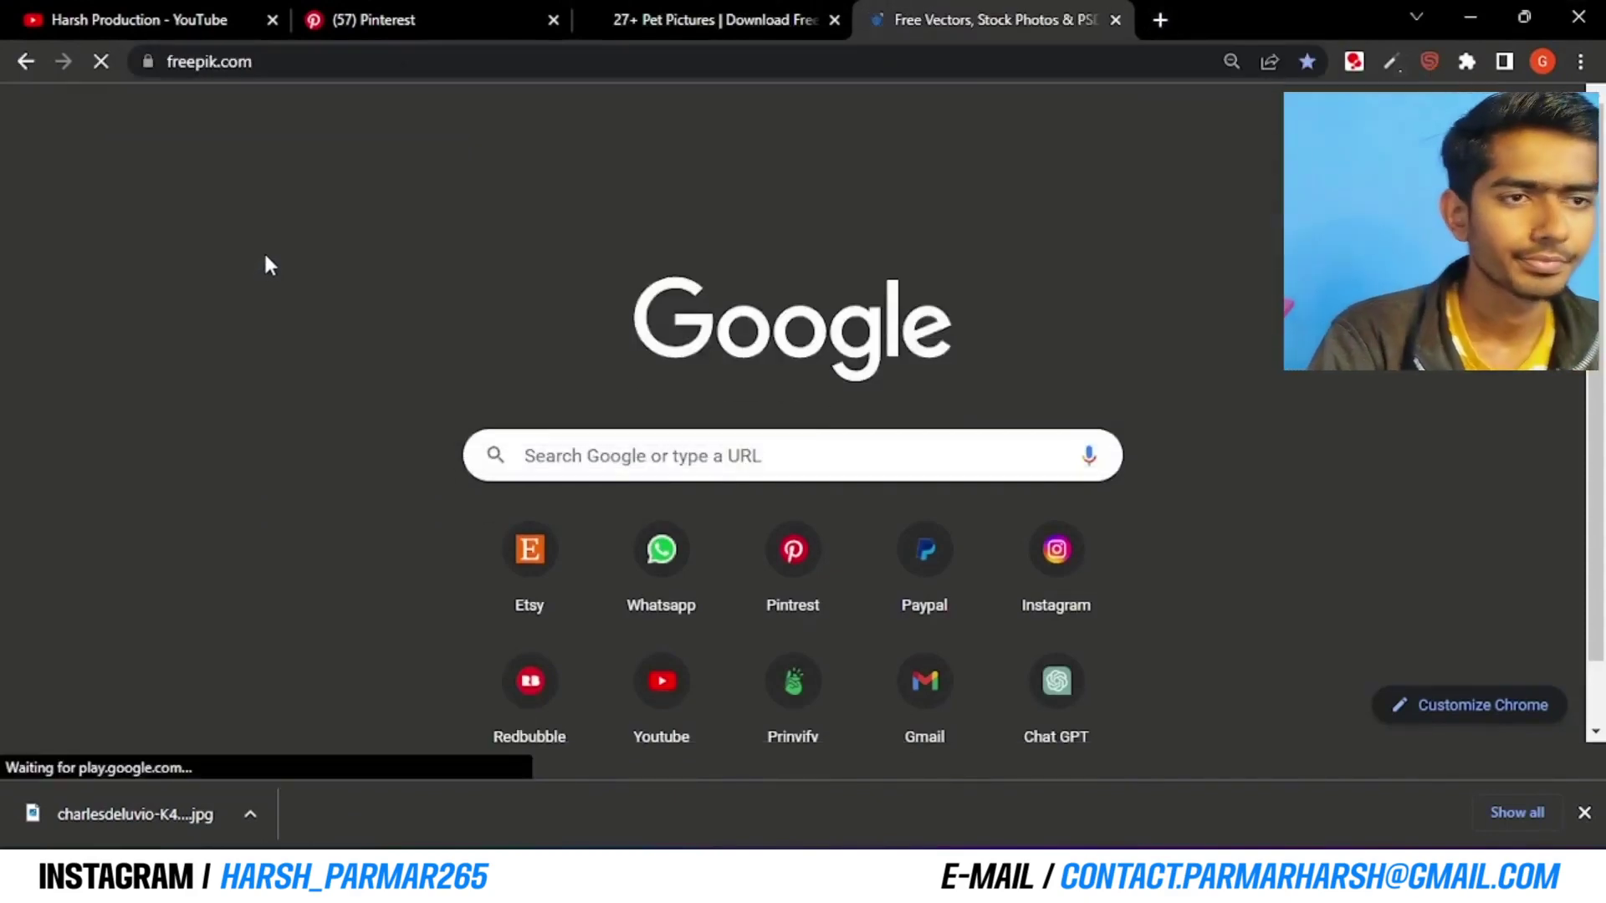
{"action": "scroll", "coordinate": [371, 334], "scroll_direction": "down", "scroll_amount": 4}
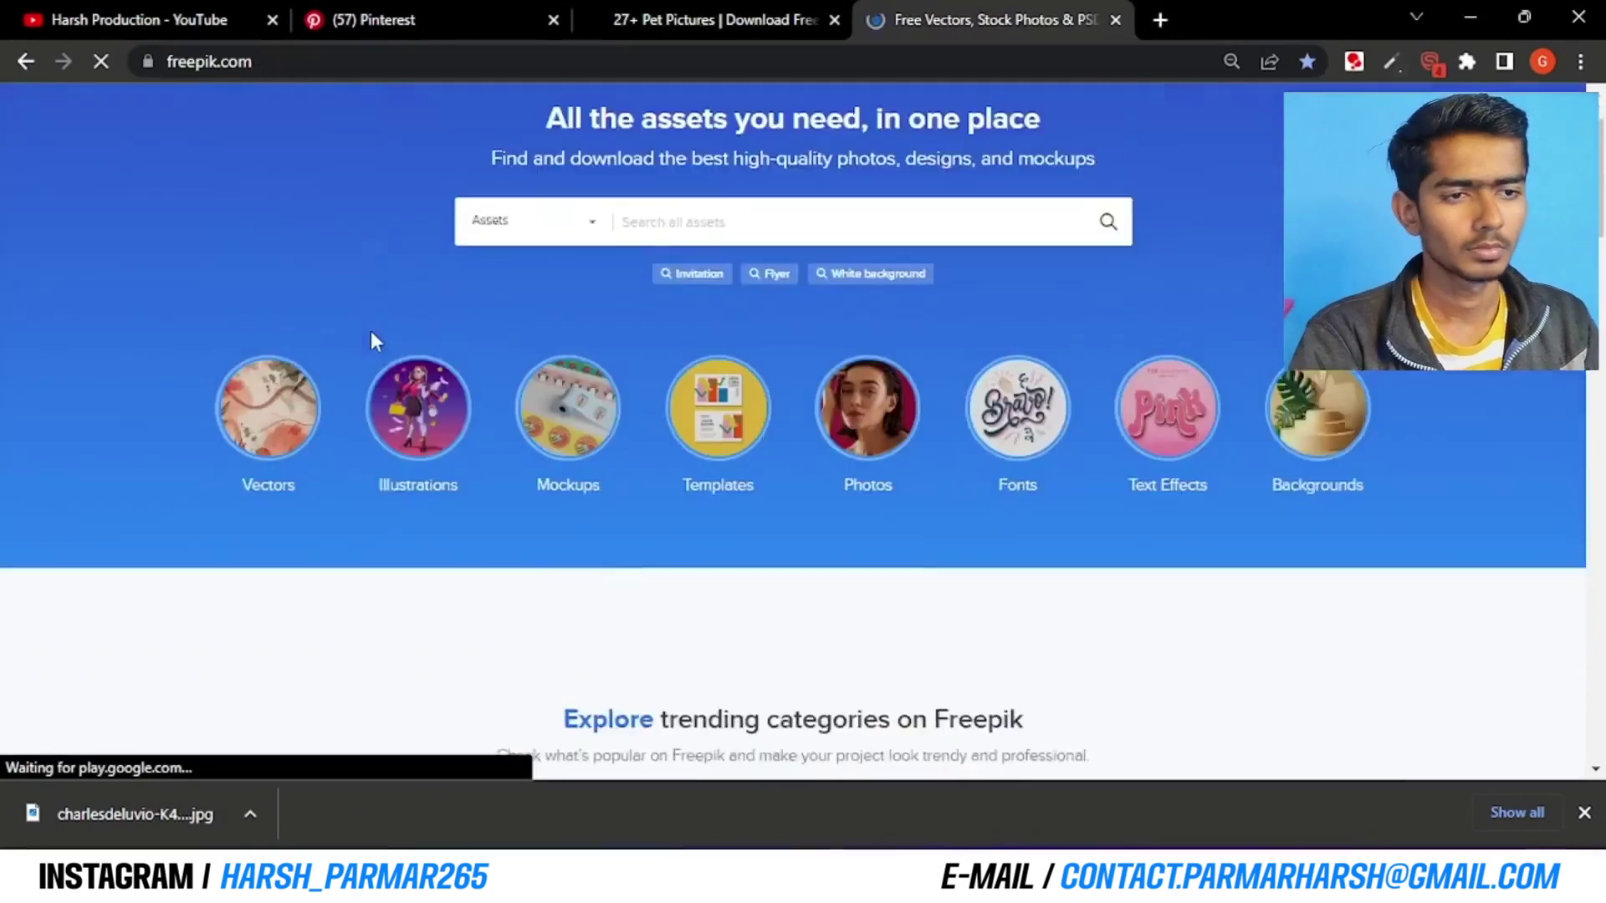
{"action": "scroll", "coordinate": [368, 328], "scroll_direction": "up", "scroll_amount": 4}
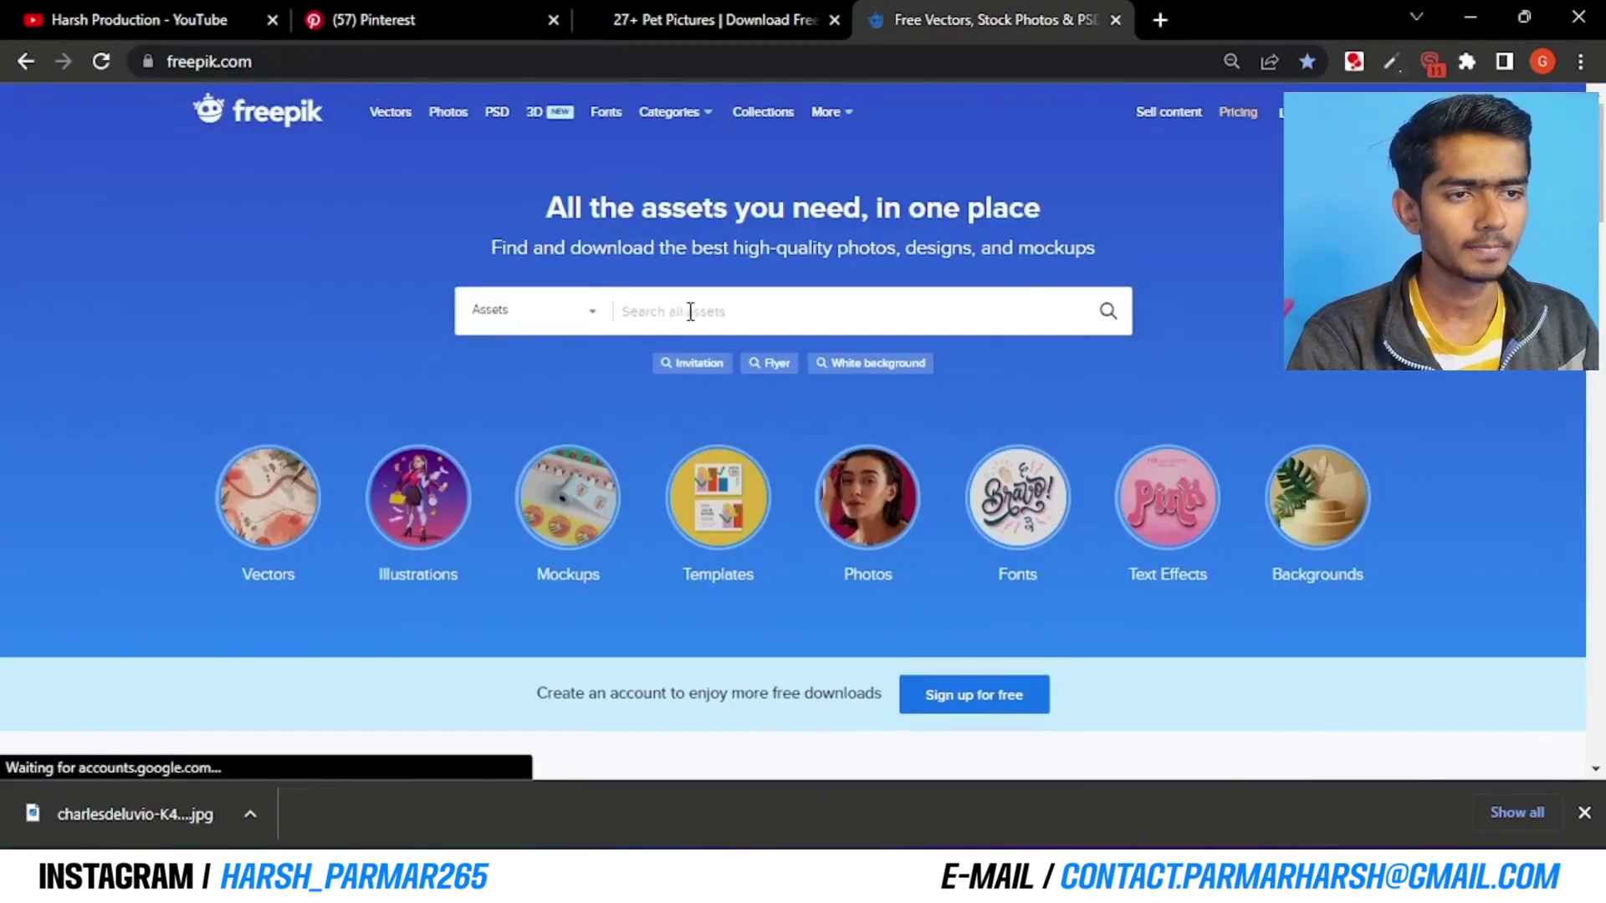
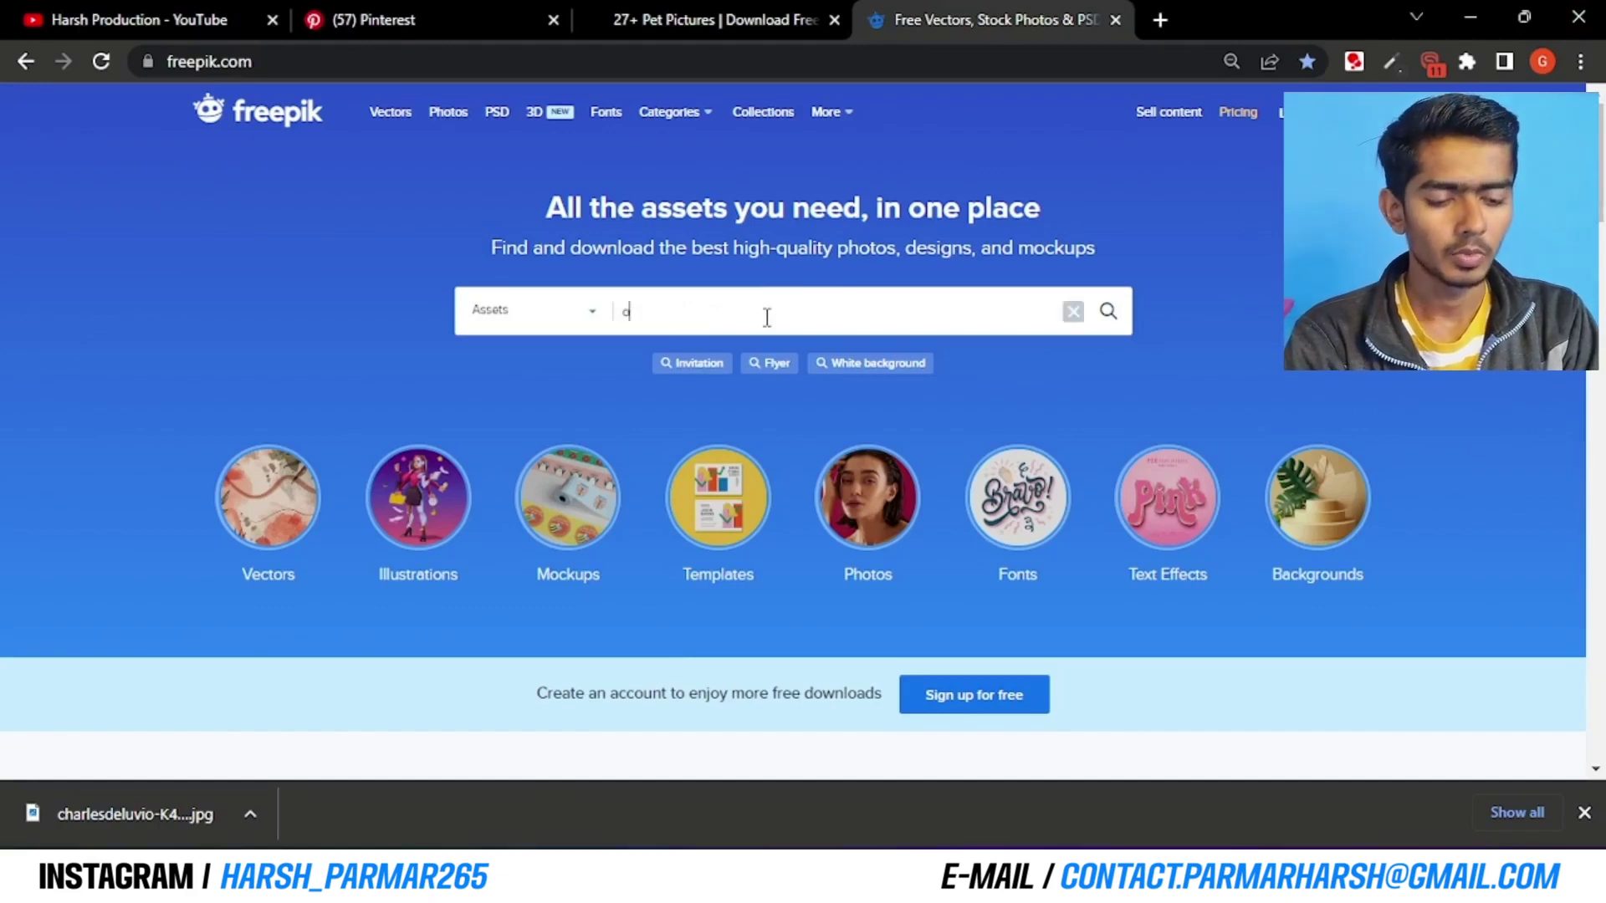
Search Freepik for 'old paper' and limit the results to free assets
{"action": "type", "text": "d paper"}
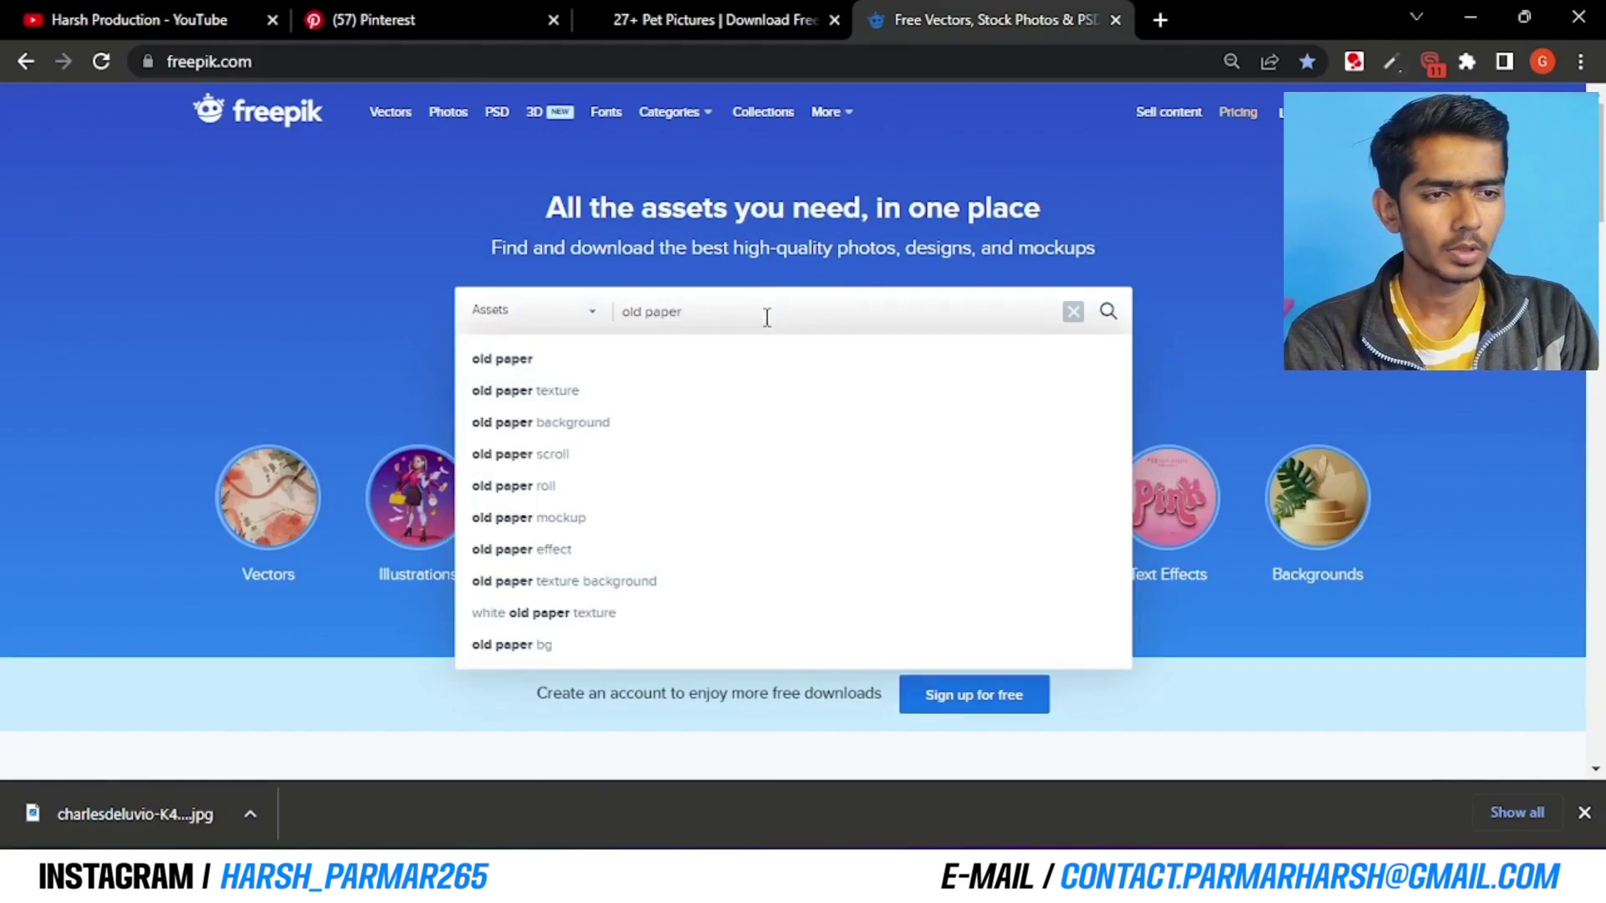
{"action": "key", "text": "Return"}
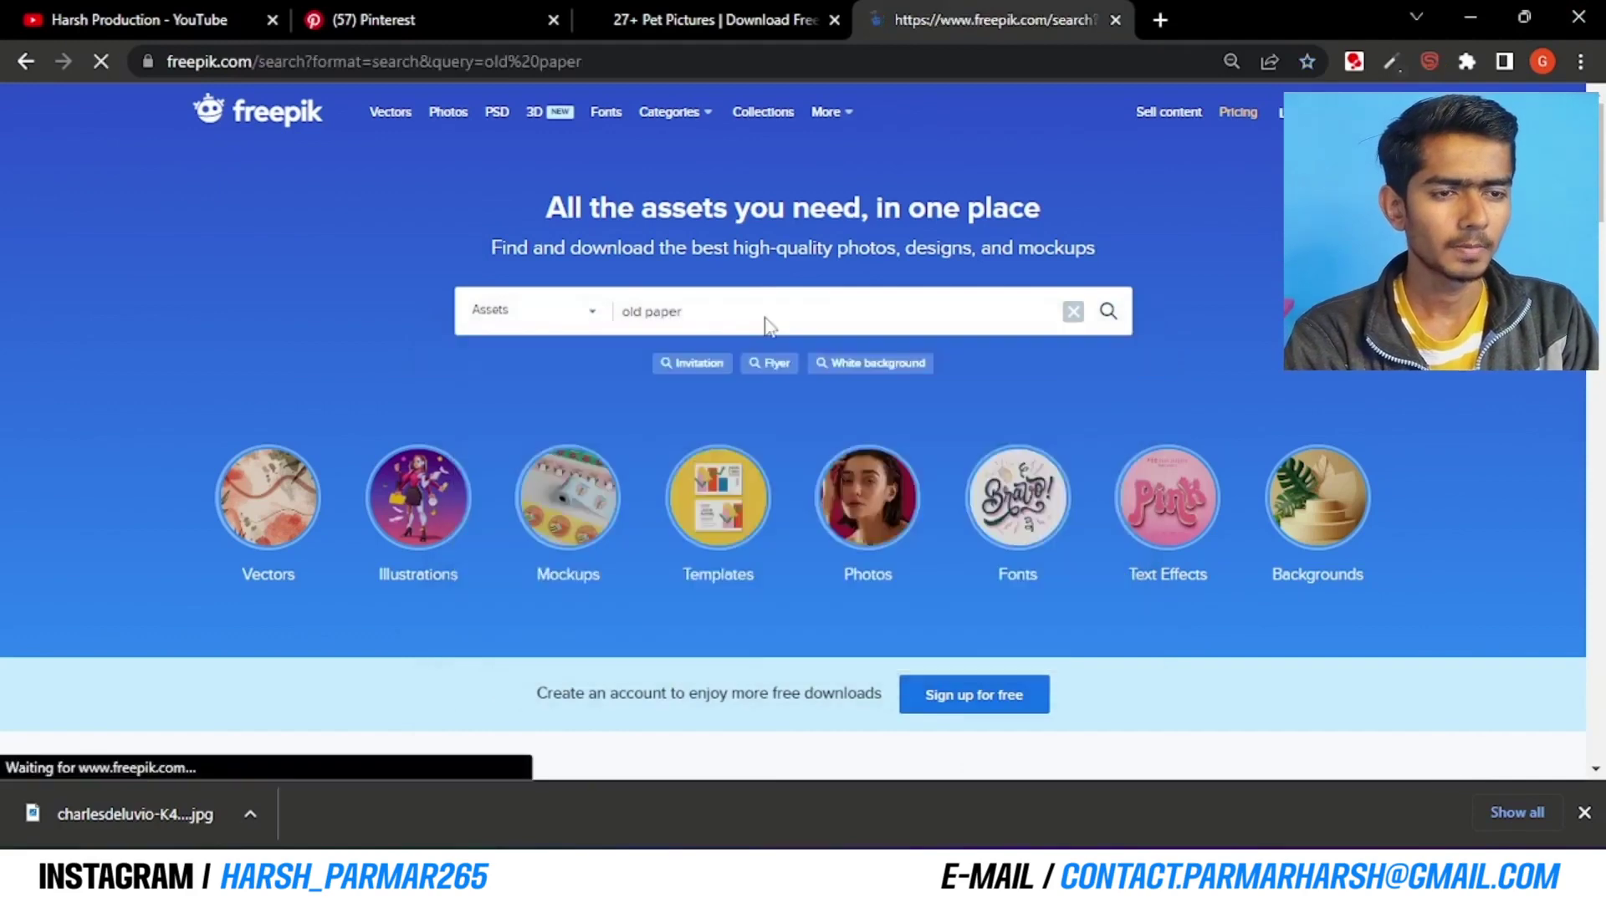
{"action": "scroll", "coordinate": [764, 403], "scroll_direction": "down", "scroll_amount": 3}
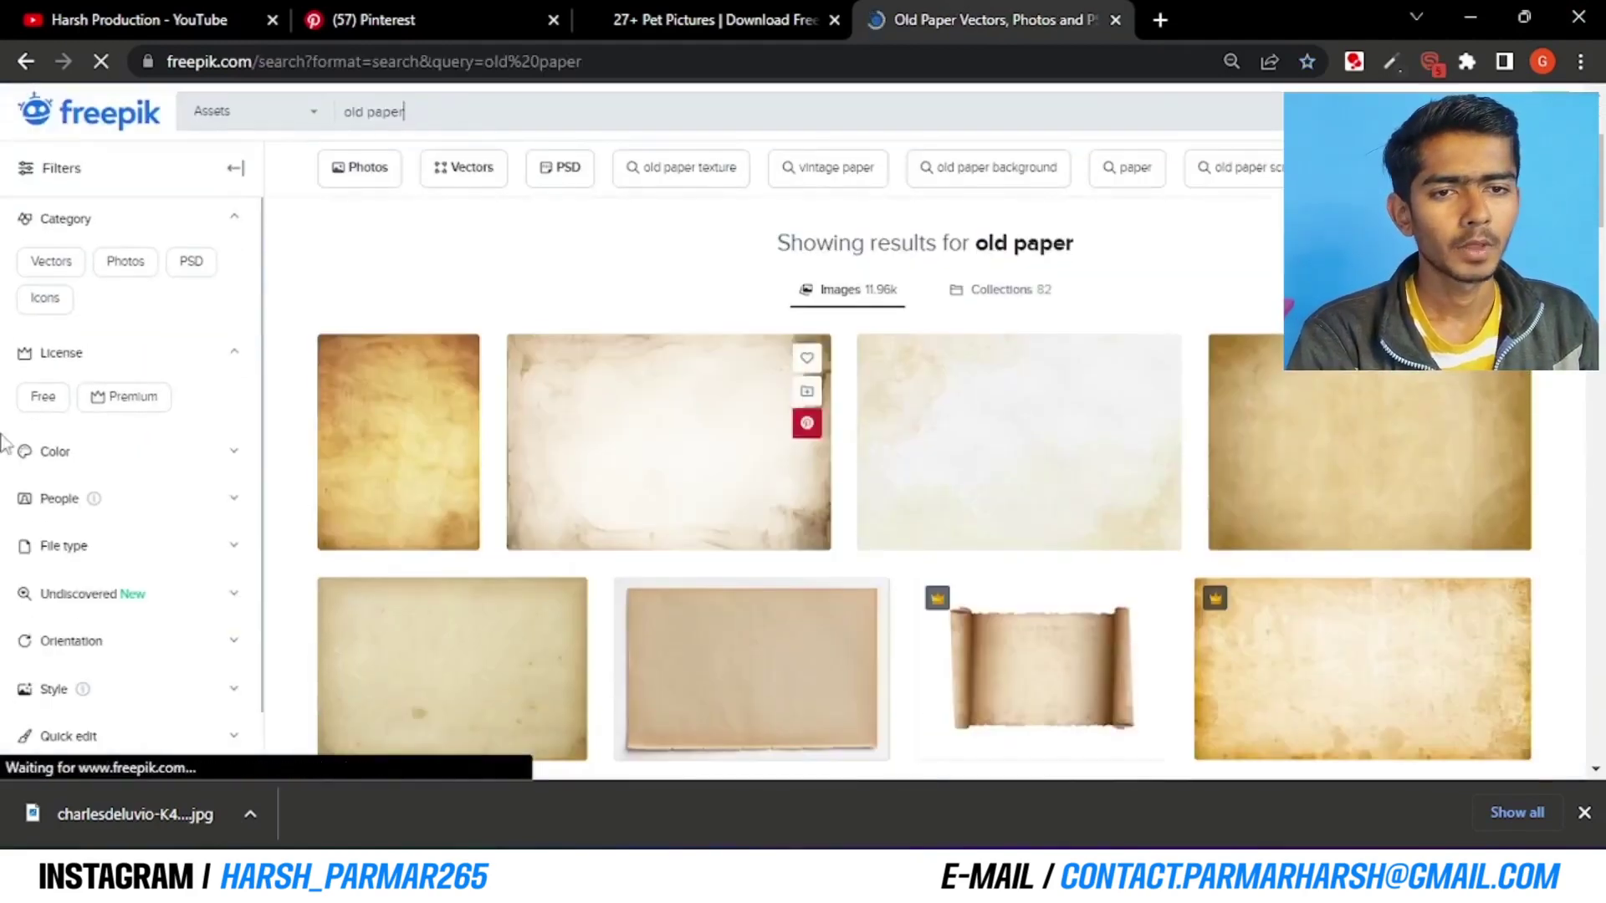
{"action": "left_click", "coordinate": [45, 399]}
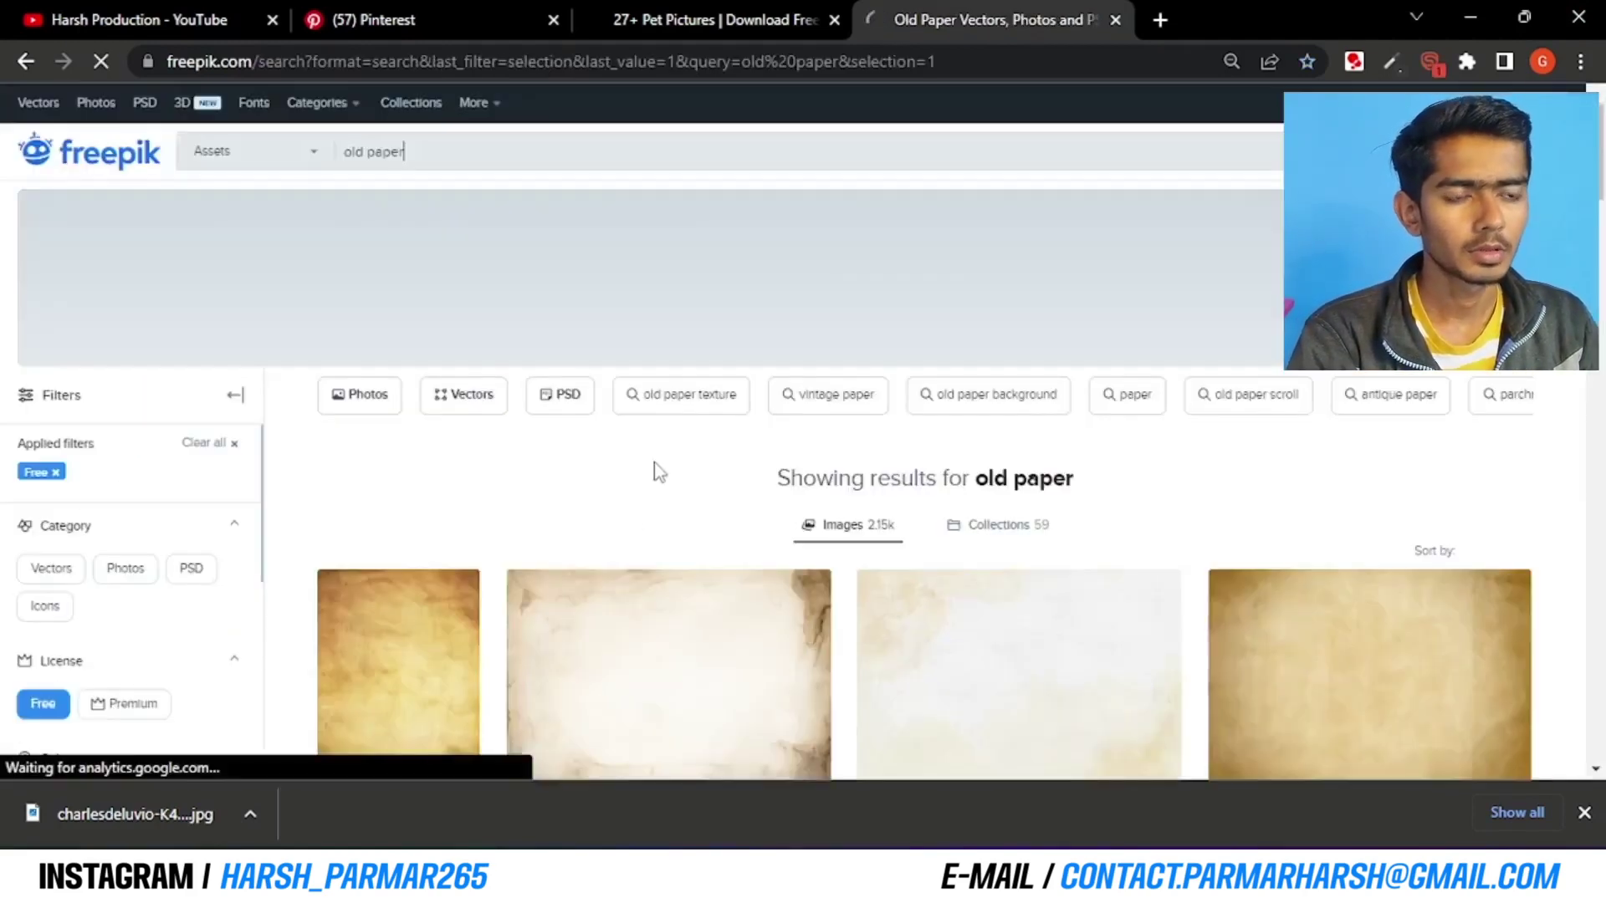
Browse the free old paper results for a suitable background texture
{"action": "scroll", "coordinate": [654, 462], "scroll_direction": "down", "scroll_amount": 3}
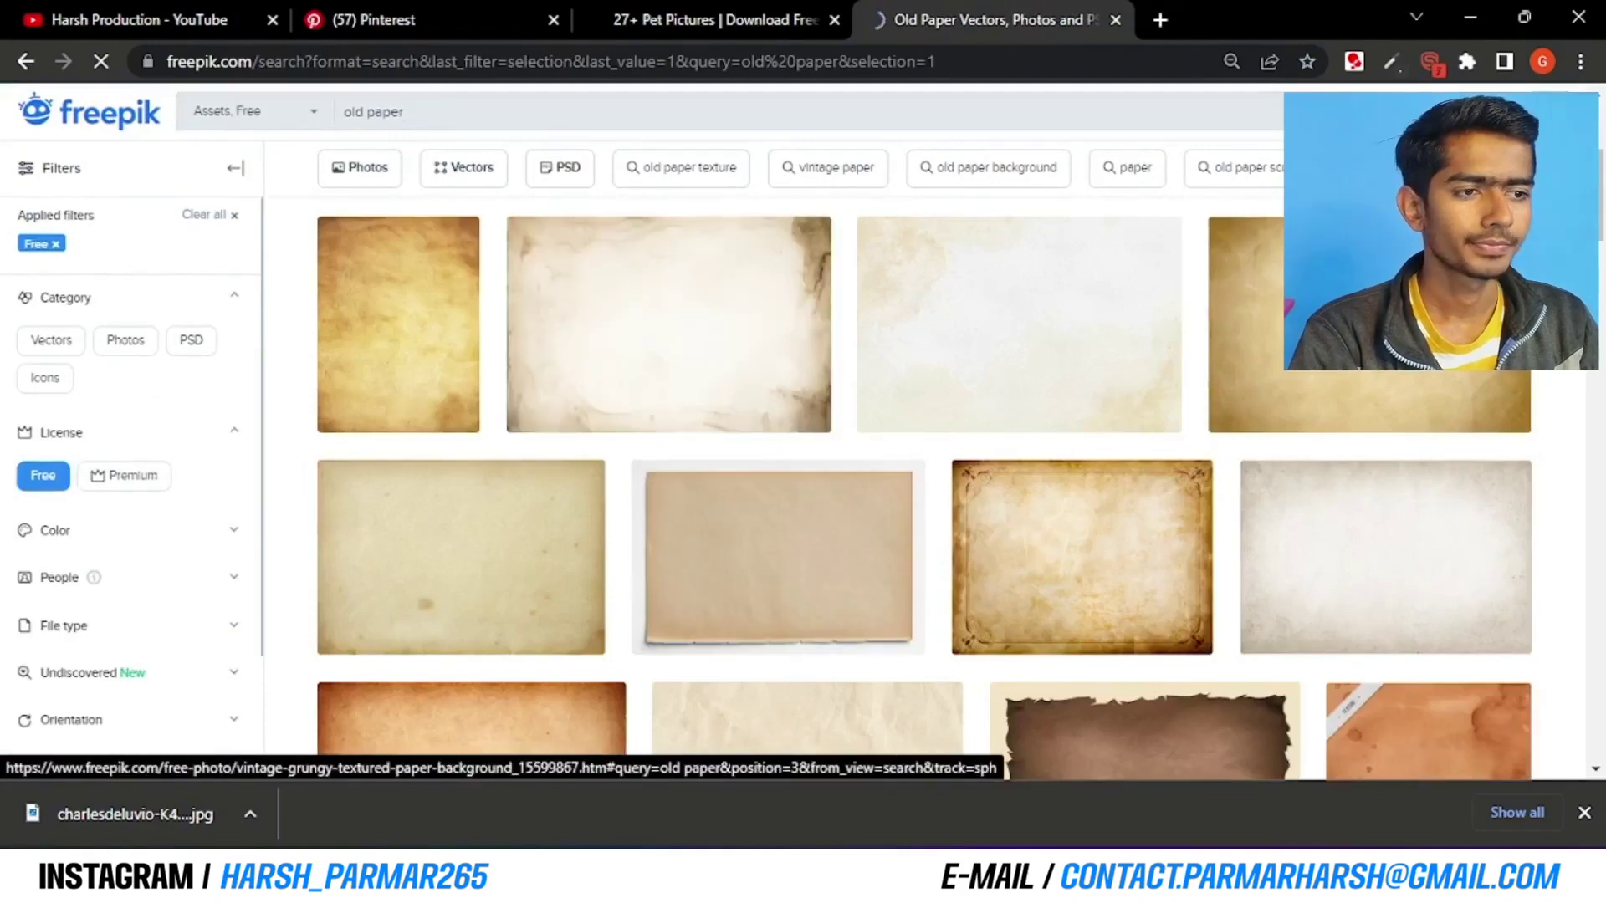
{"action": "scroll", "coordinate": [1039, 511], "scroll_direction": "down", "scroll_amount": 3}
{"action": "scroll", "coordinate": [1040, 517], "scroll_direction": "up", "scroll_amount": 3}
{"action": "scroll", "coordinate": [1035, 514], "scroll_direction": "down", "scroll_amount": 3}
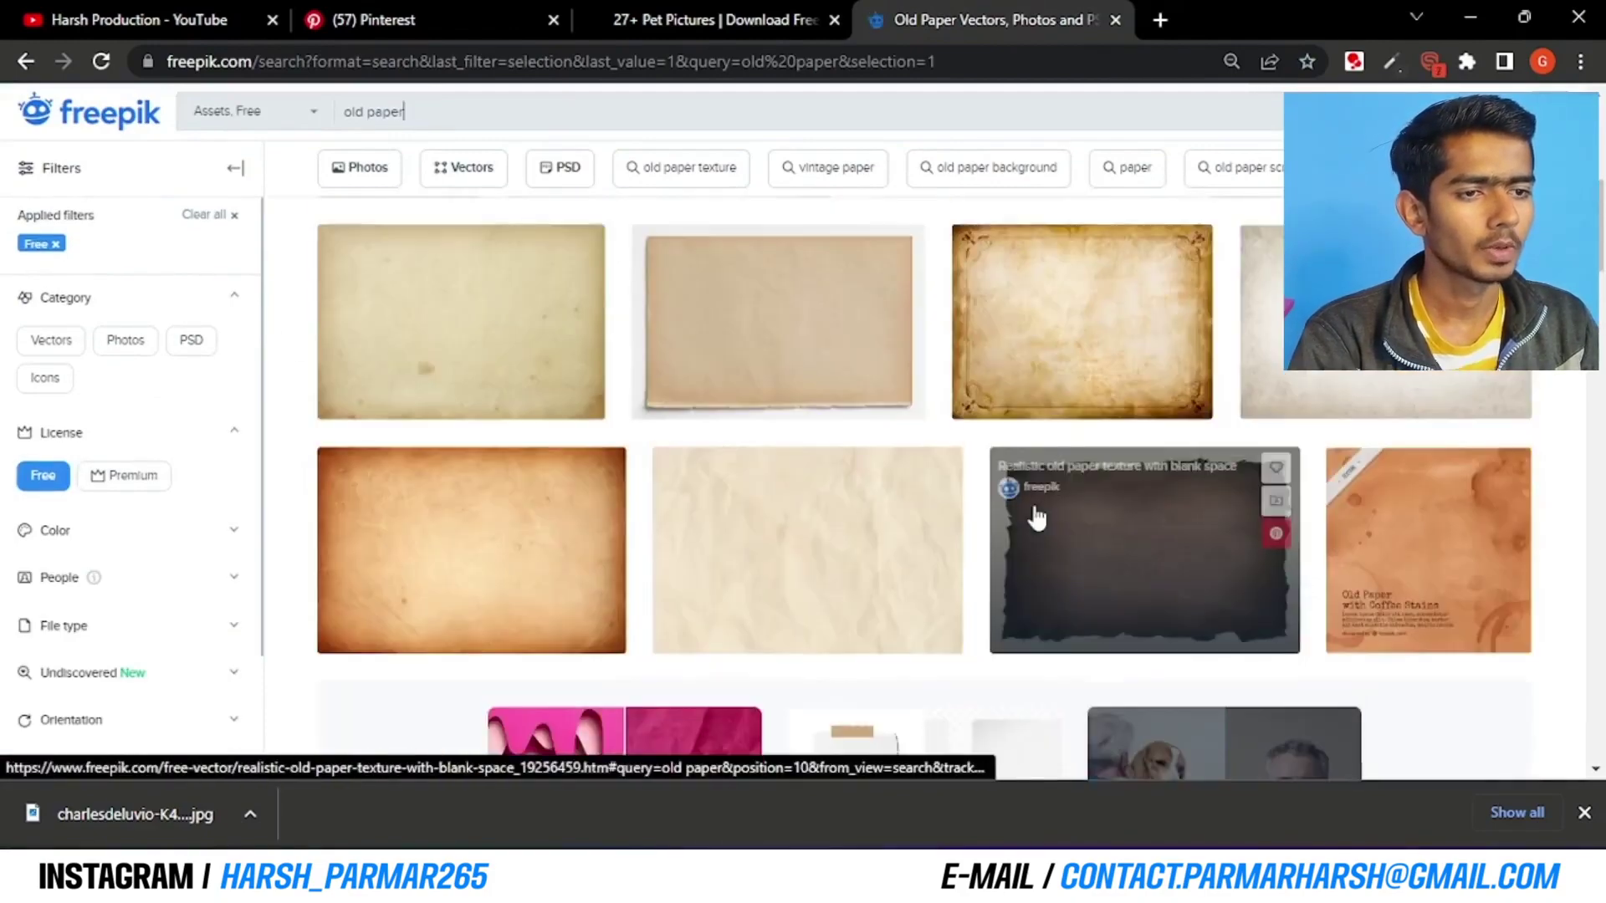
{"action": "scroll", "coordinate": [957, 448], "scroll_direction": "down", "scroll_amount": 8}
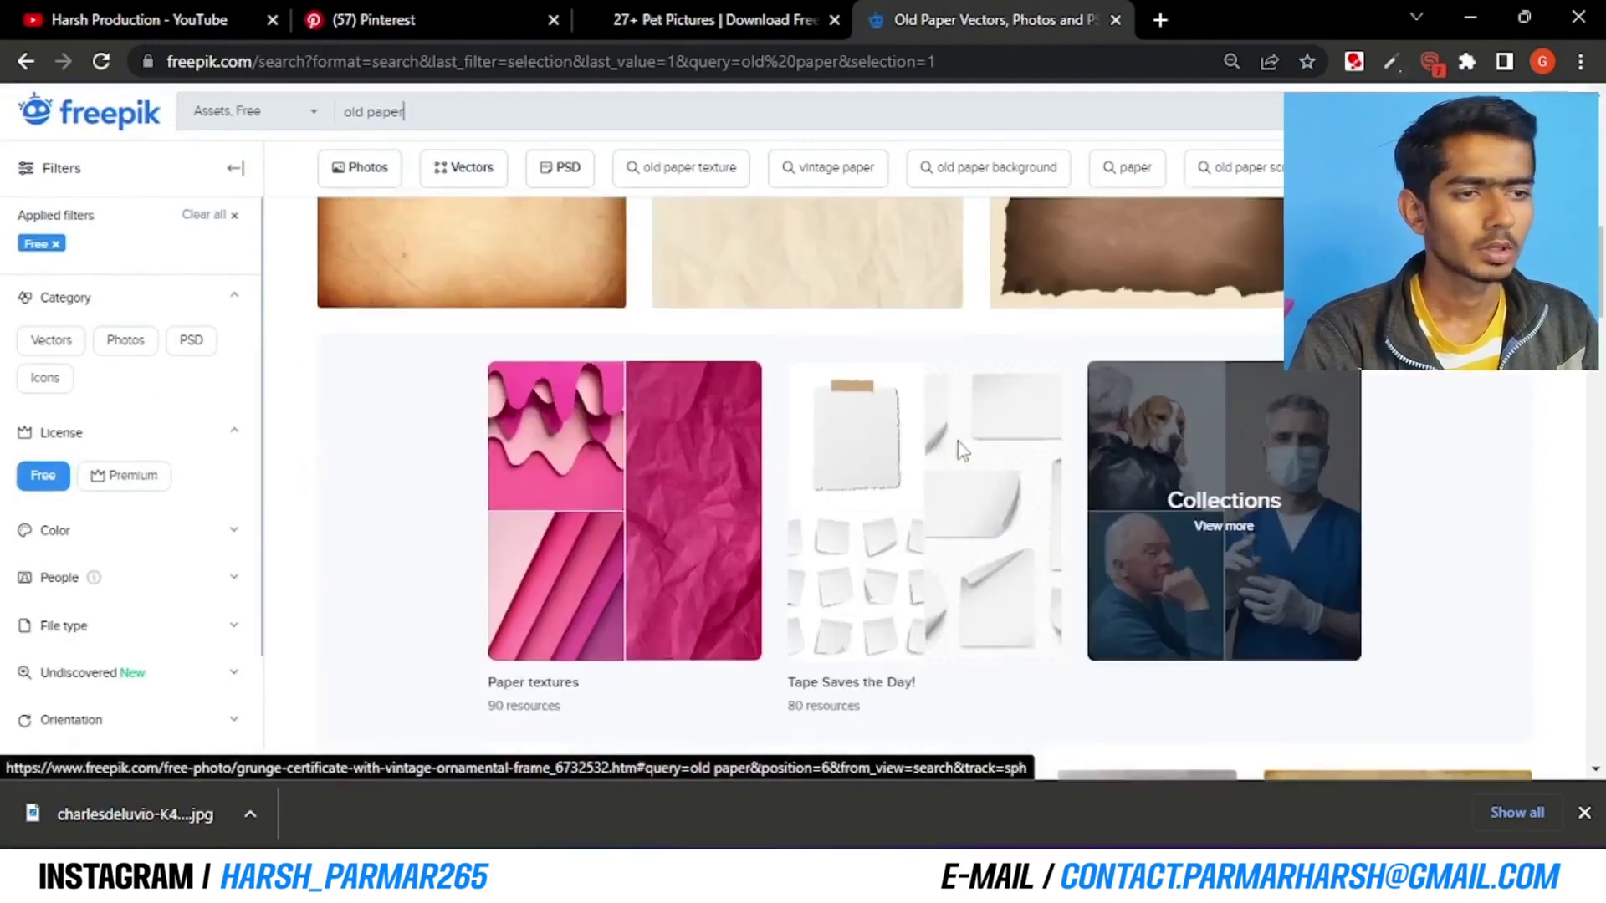
{"action": "scroll", "coordinate": [652, 429], "scroll_direction": "down", "scroll_amount": 2}
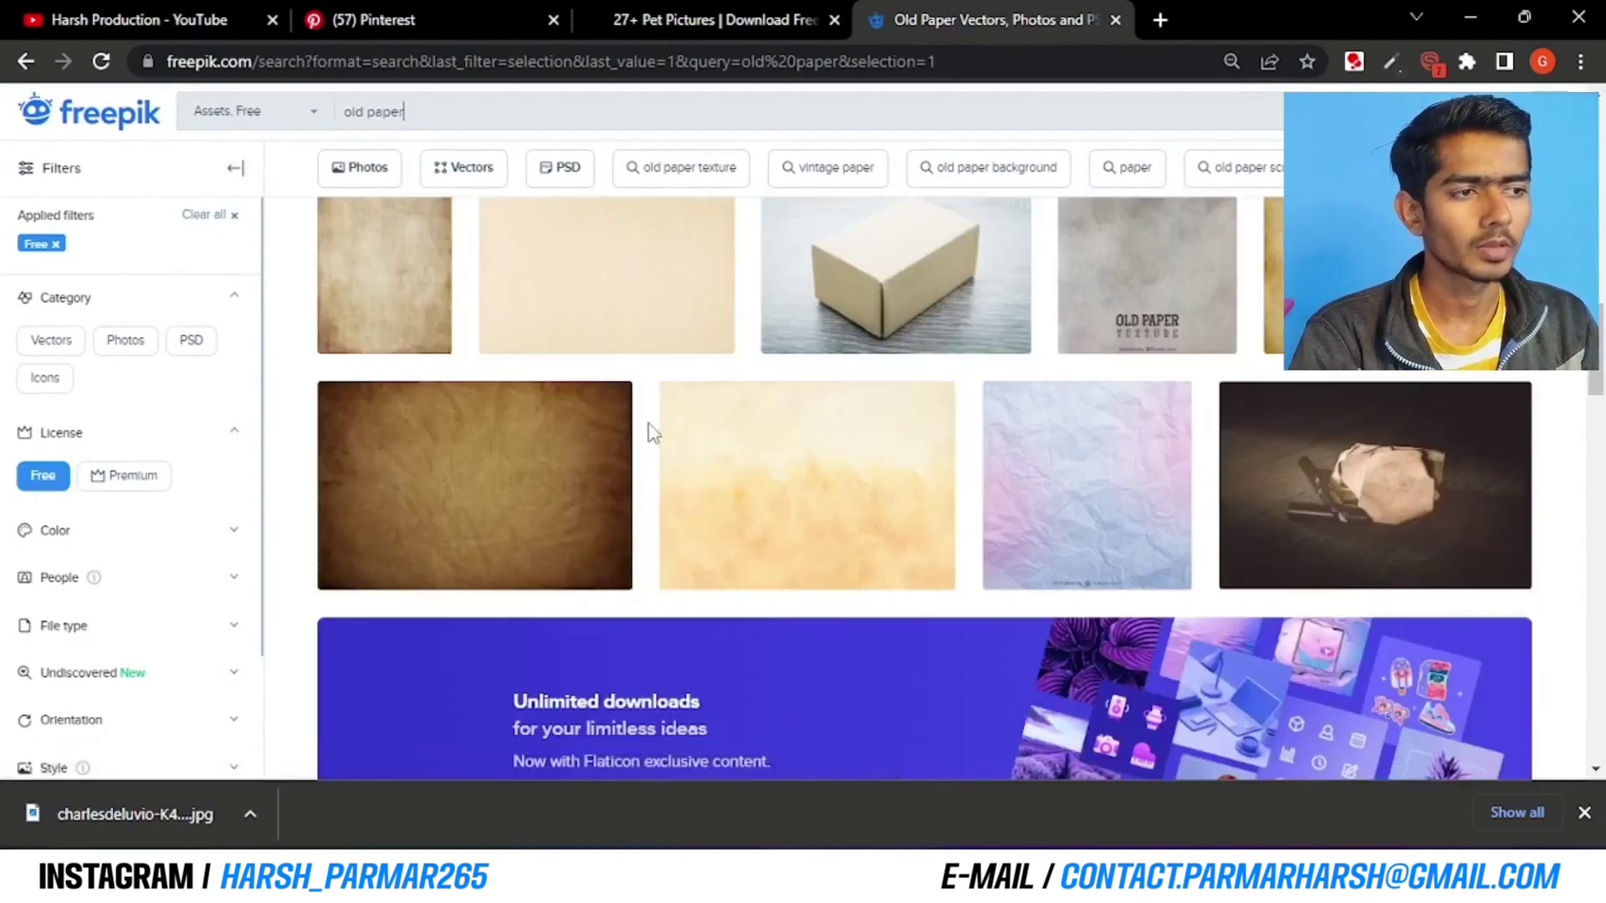
{"action": "scroll", "coordinate": [381, 498], "scroll_direction": "up", "scroll_amount": 2}
{"action": "scroll", "coordinate": [504, 460], "scroll_direction": "down", "scroll_amount": 12}
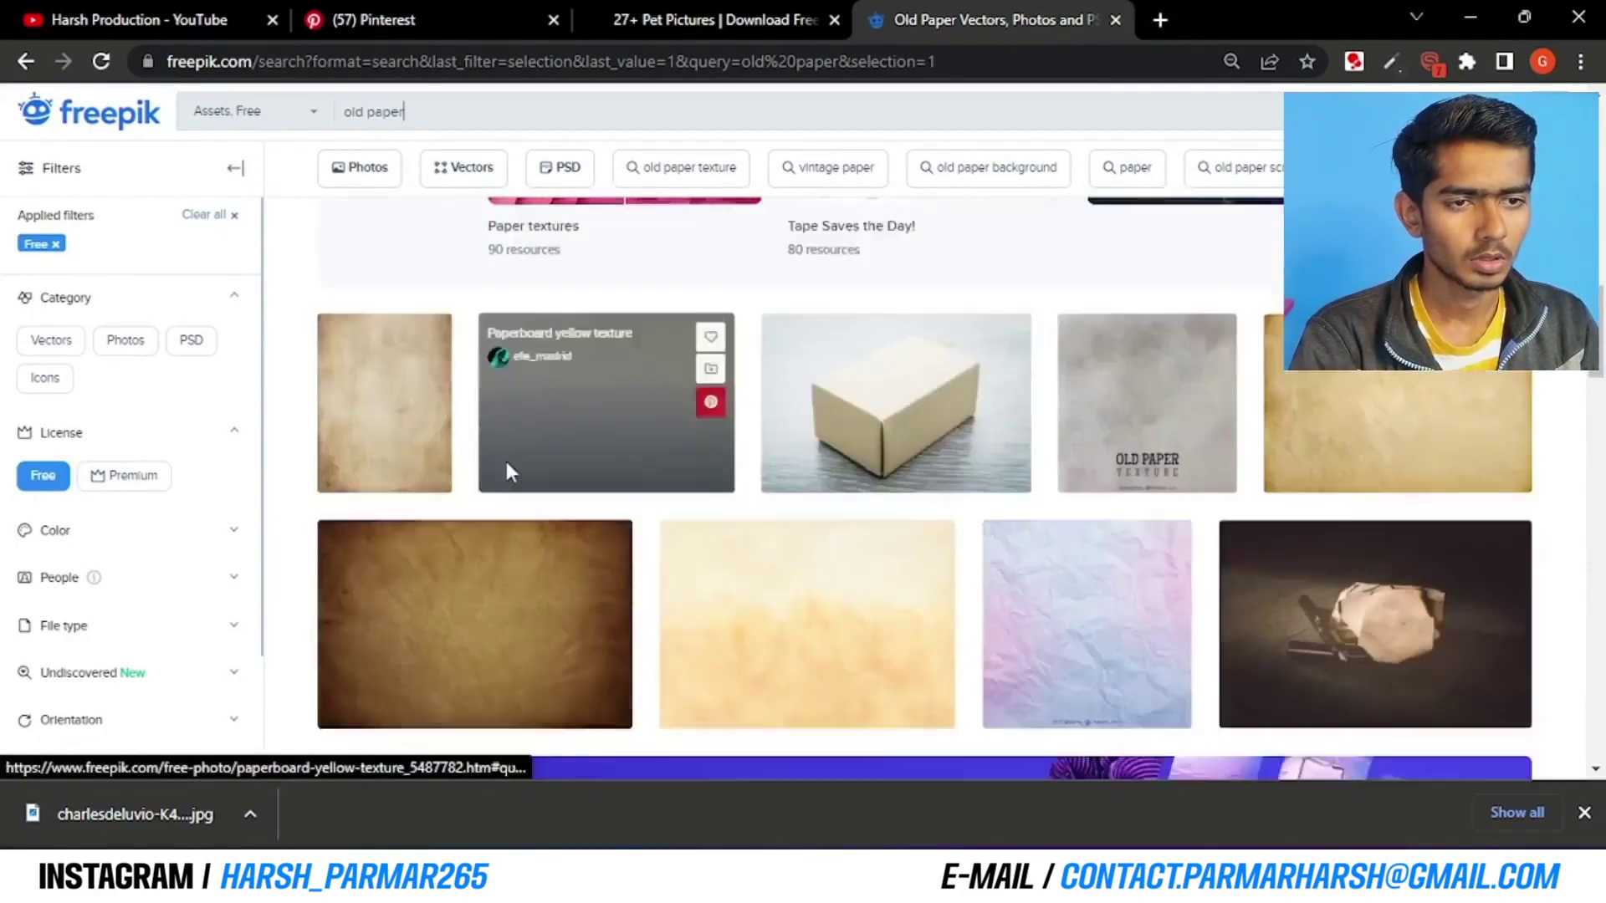
{"action": "scroll", "coordinate": [512, 468], "scroll_direction": "up", "scroll_amount": 3}
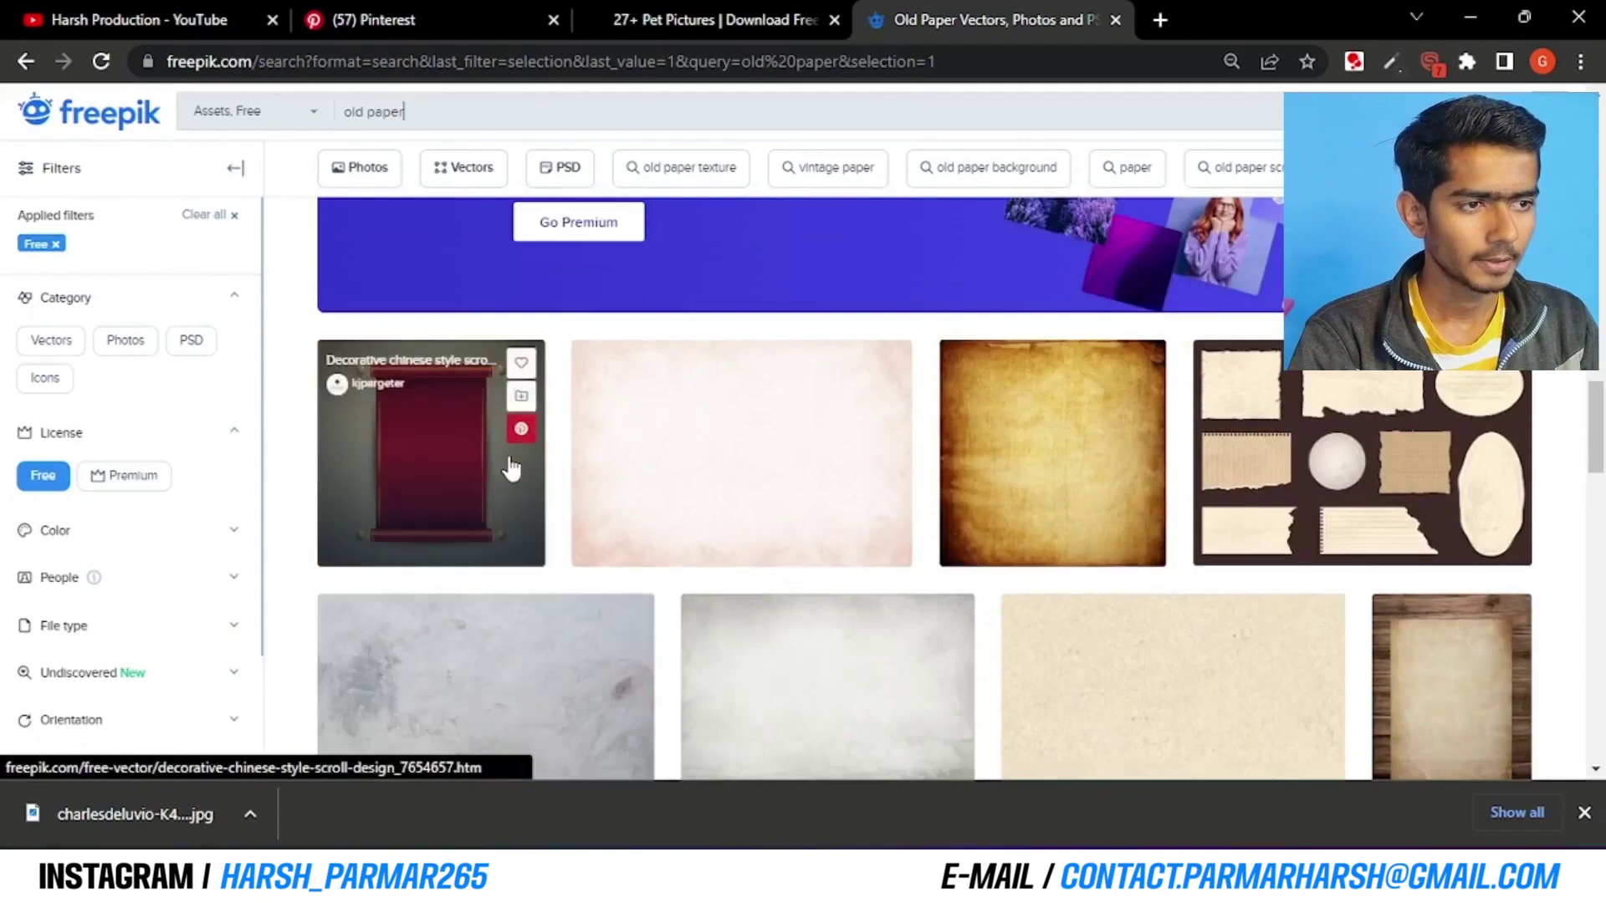
{"action": "scroll", "coordinate": [512, 469], "scroll_direction": "down", "scroll_amount": 10}
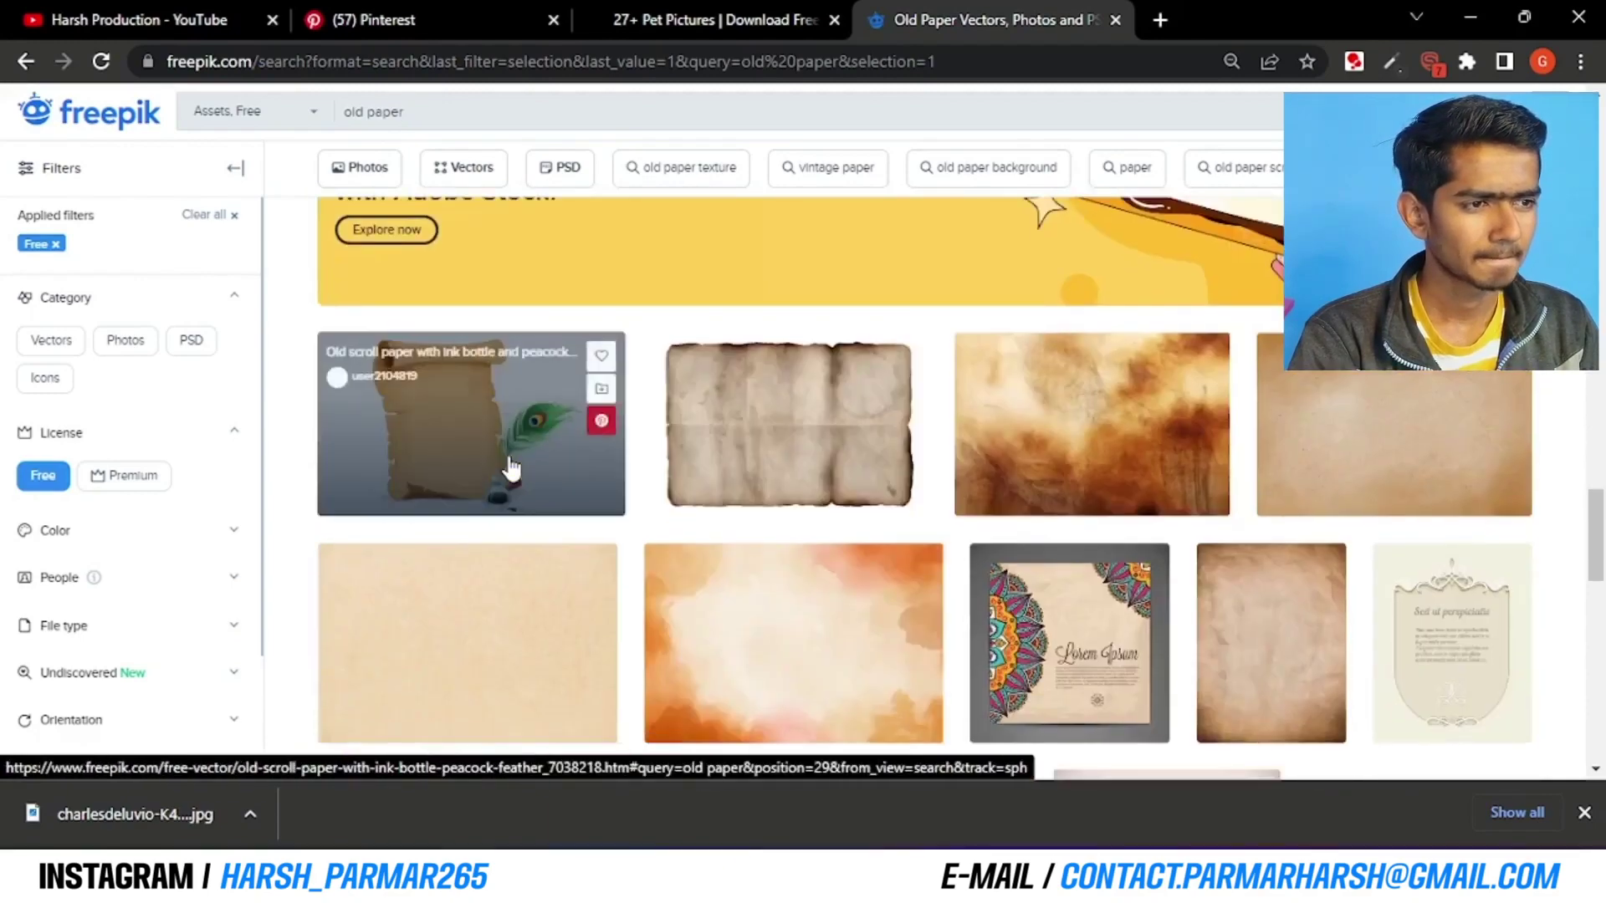
{"action": "scroll", "coordinate": [512, 468], "scroll_direction": "down", "scroll_amount": 3}
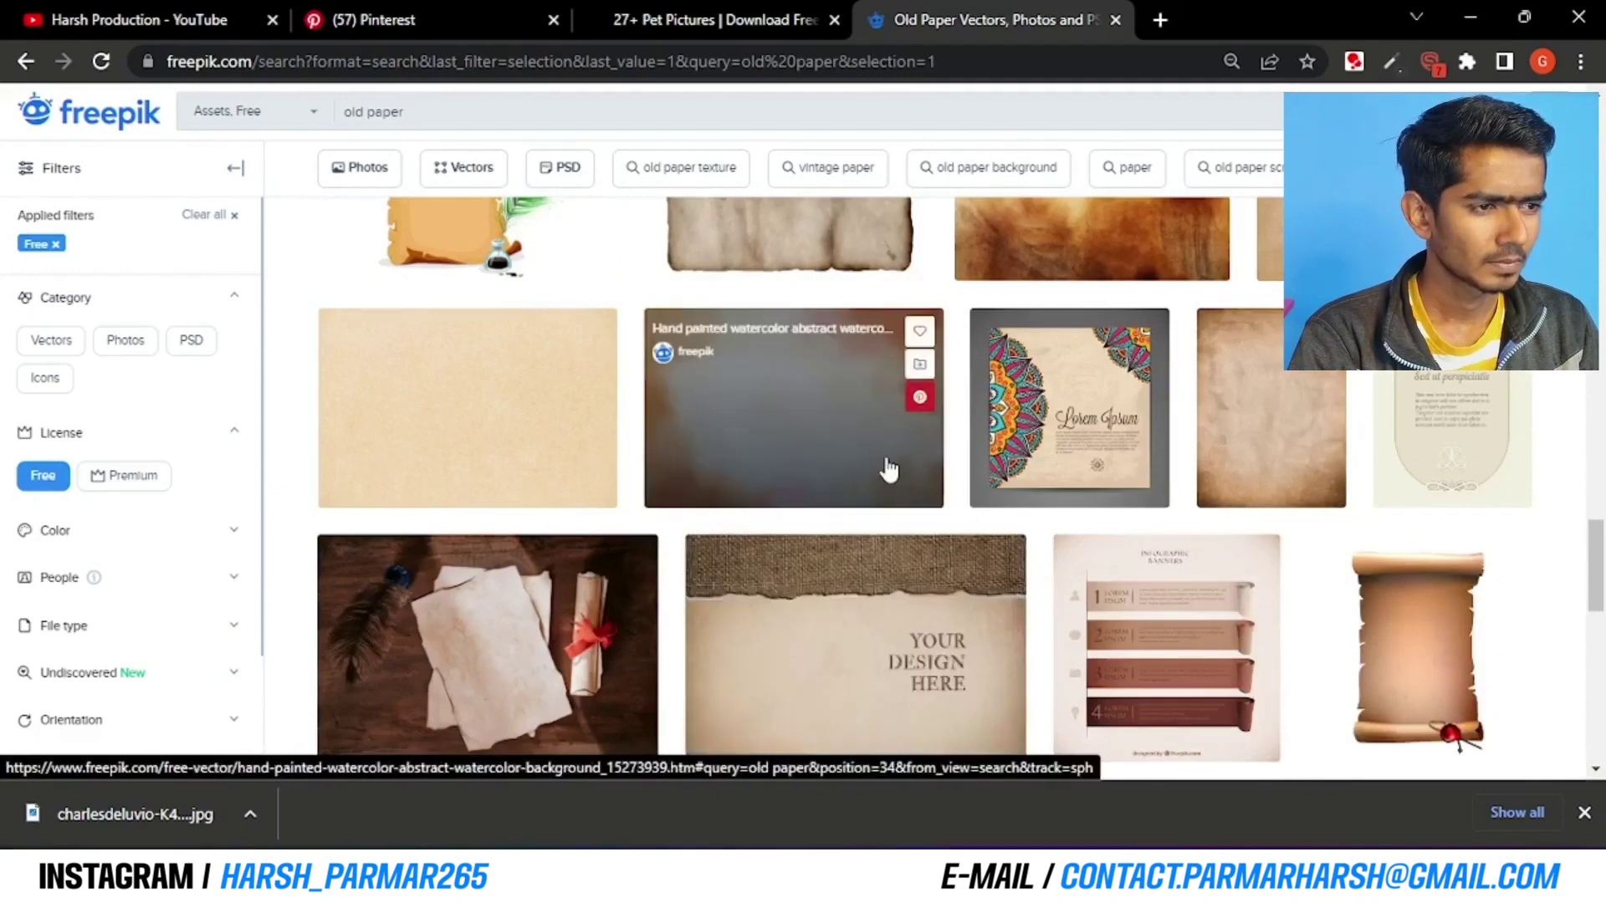
{"action": "scroll", "coordinate": [1269, 398], "scroll_direction": "down", "scroll_amount": 7}
{"action": "scroll", "coordinate": [1334, 573], "scroll_direction": "up", "scroll_amount": 5}
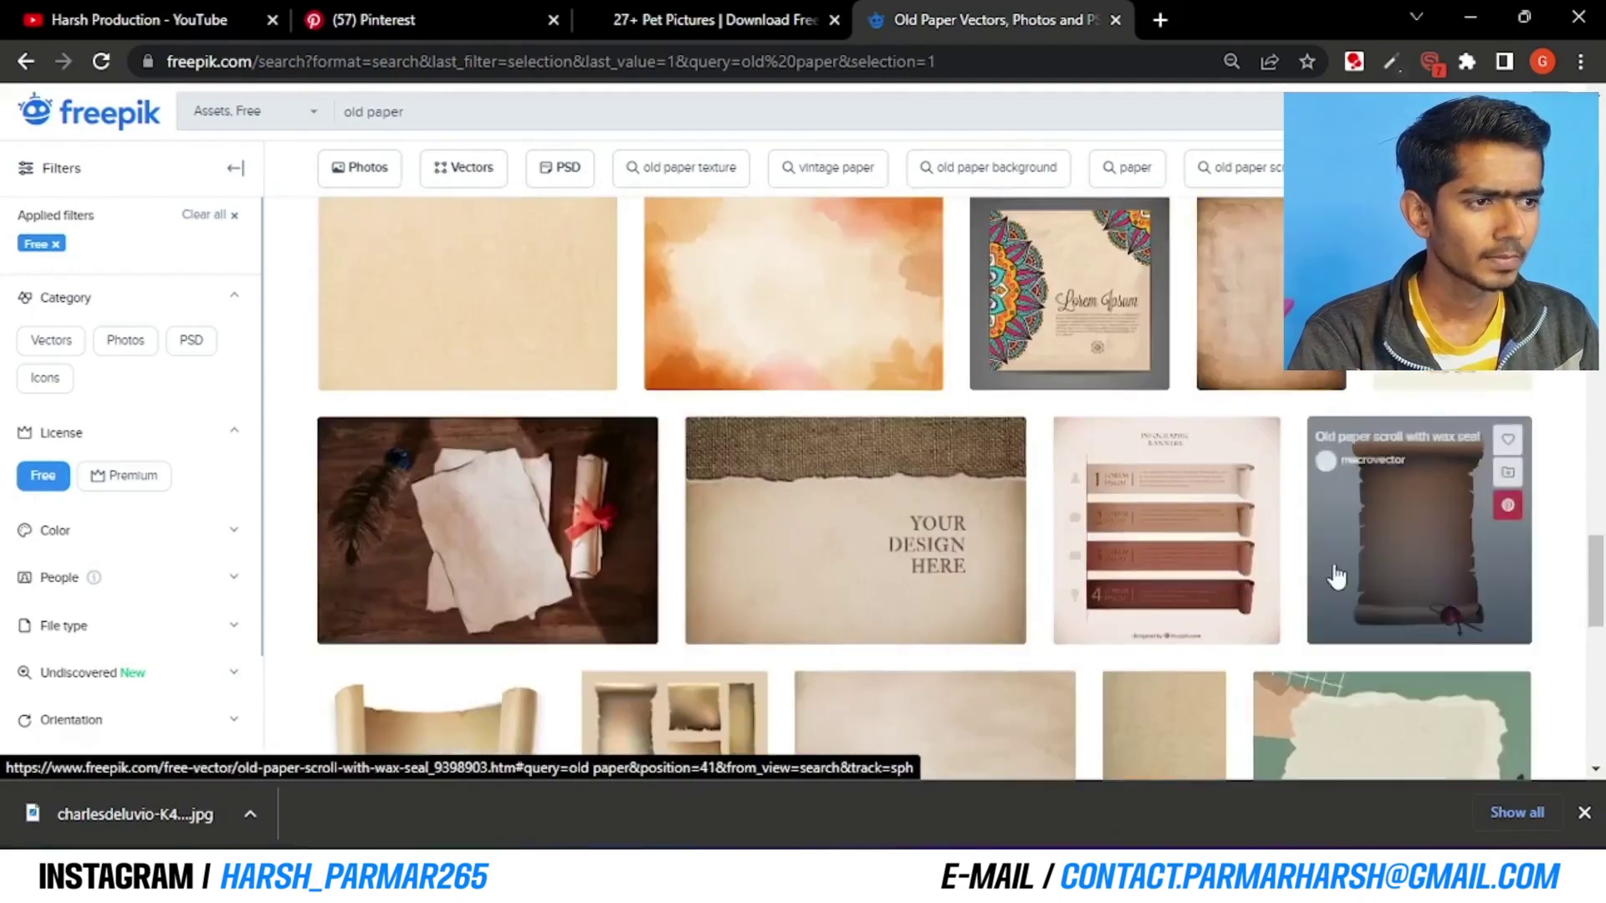
Download the grunge paper image at Medium 1125 x 1500 px into the Raw folder
{"action": "left_click", "coordinate": [1261, 329]}
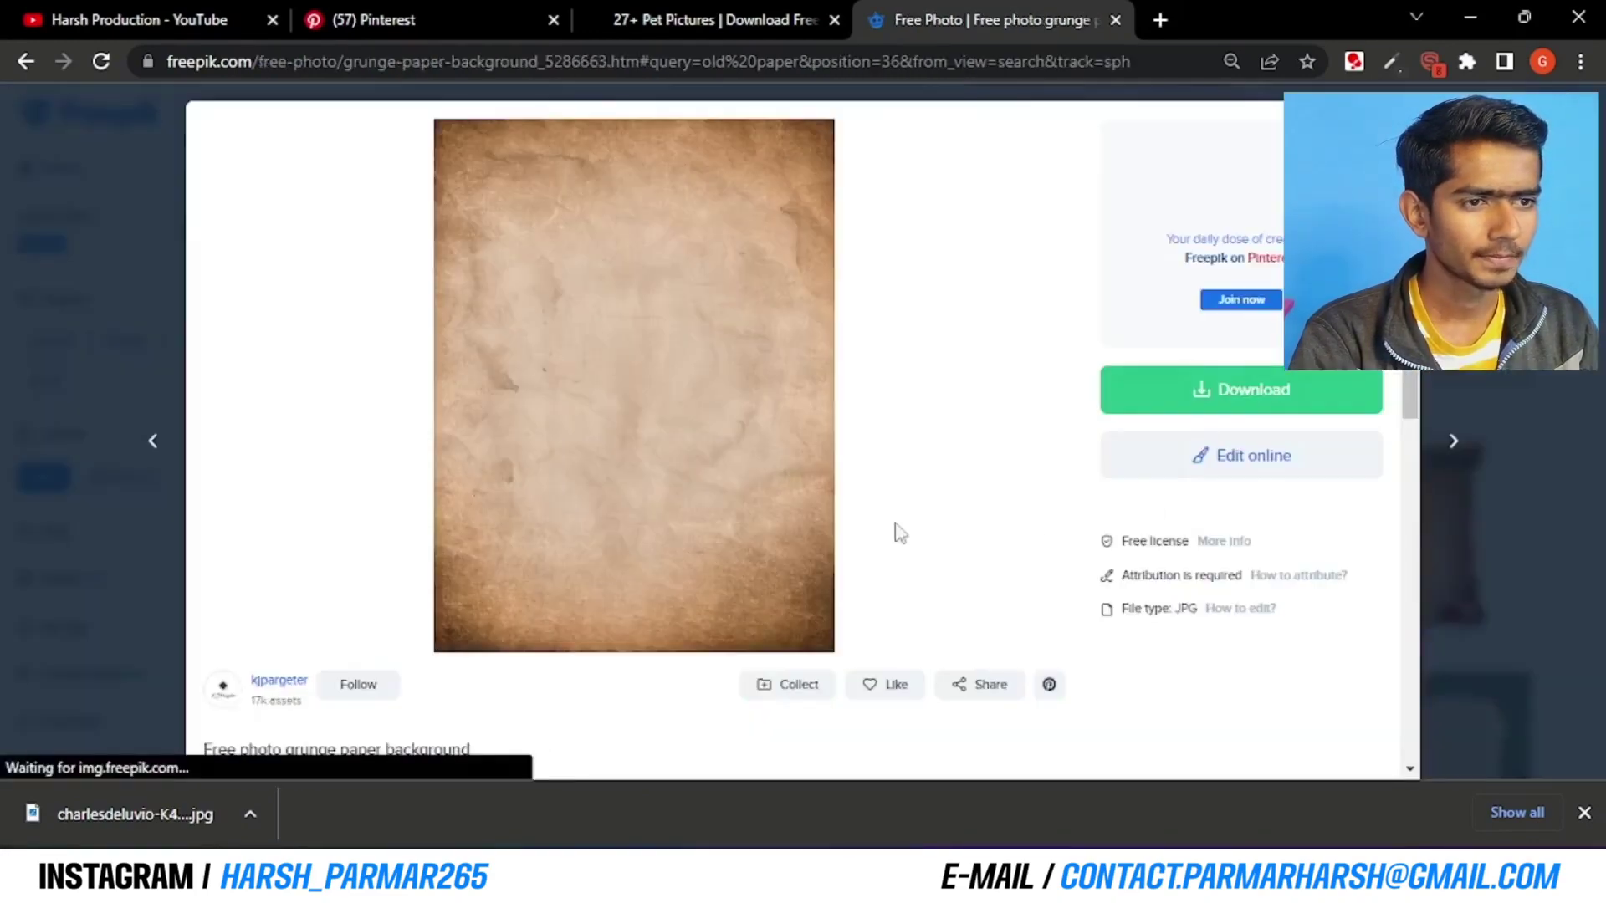
{"action": "left_click", "coordinate": [1297, 391]}
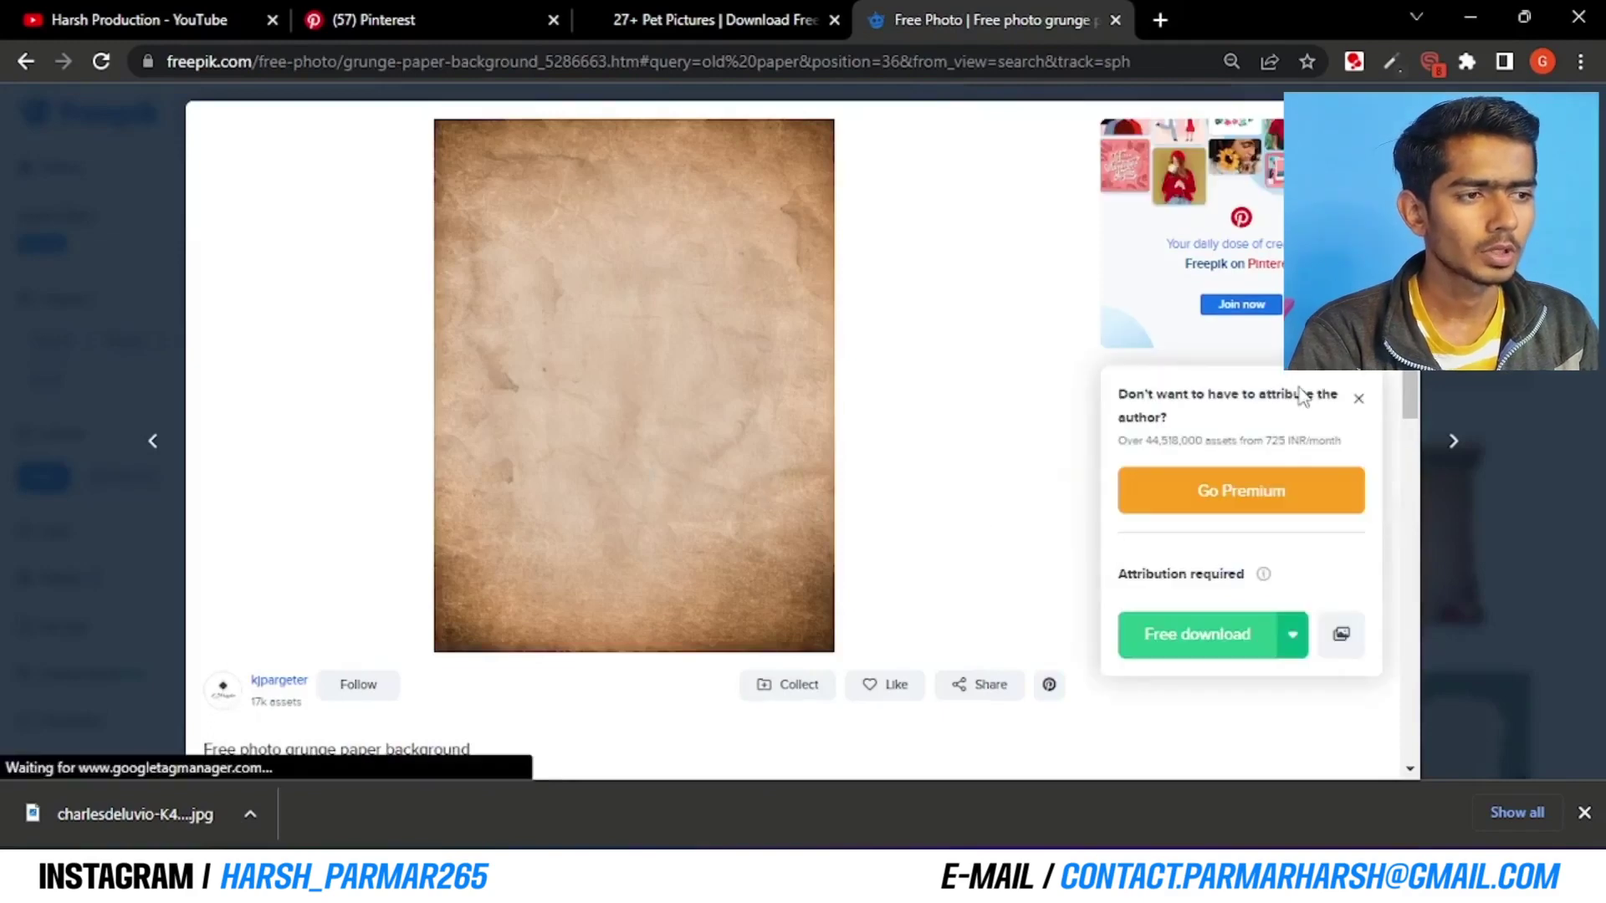
{"action": "scroll", "coordinate": [1288, 477], "scroll_direction": "down", "scroll_amount": 3}
{"action": "left_click", "coordinate": [1294, 401]}
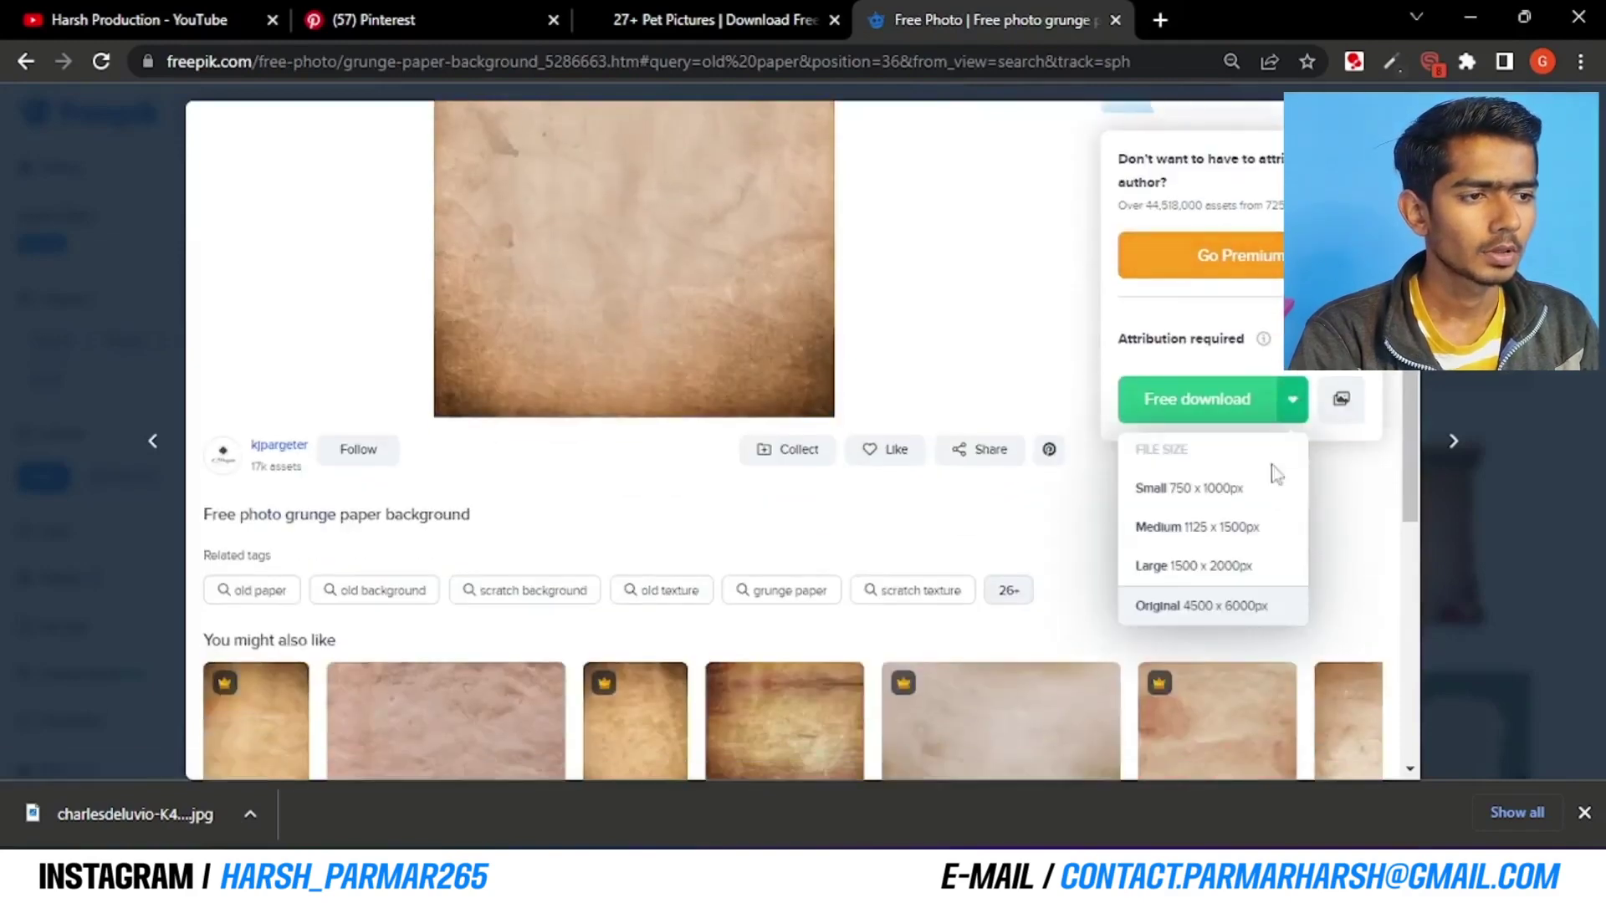
{"action": "left_click", "coordinate": [1232, 529]}
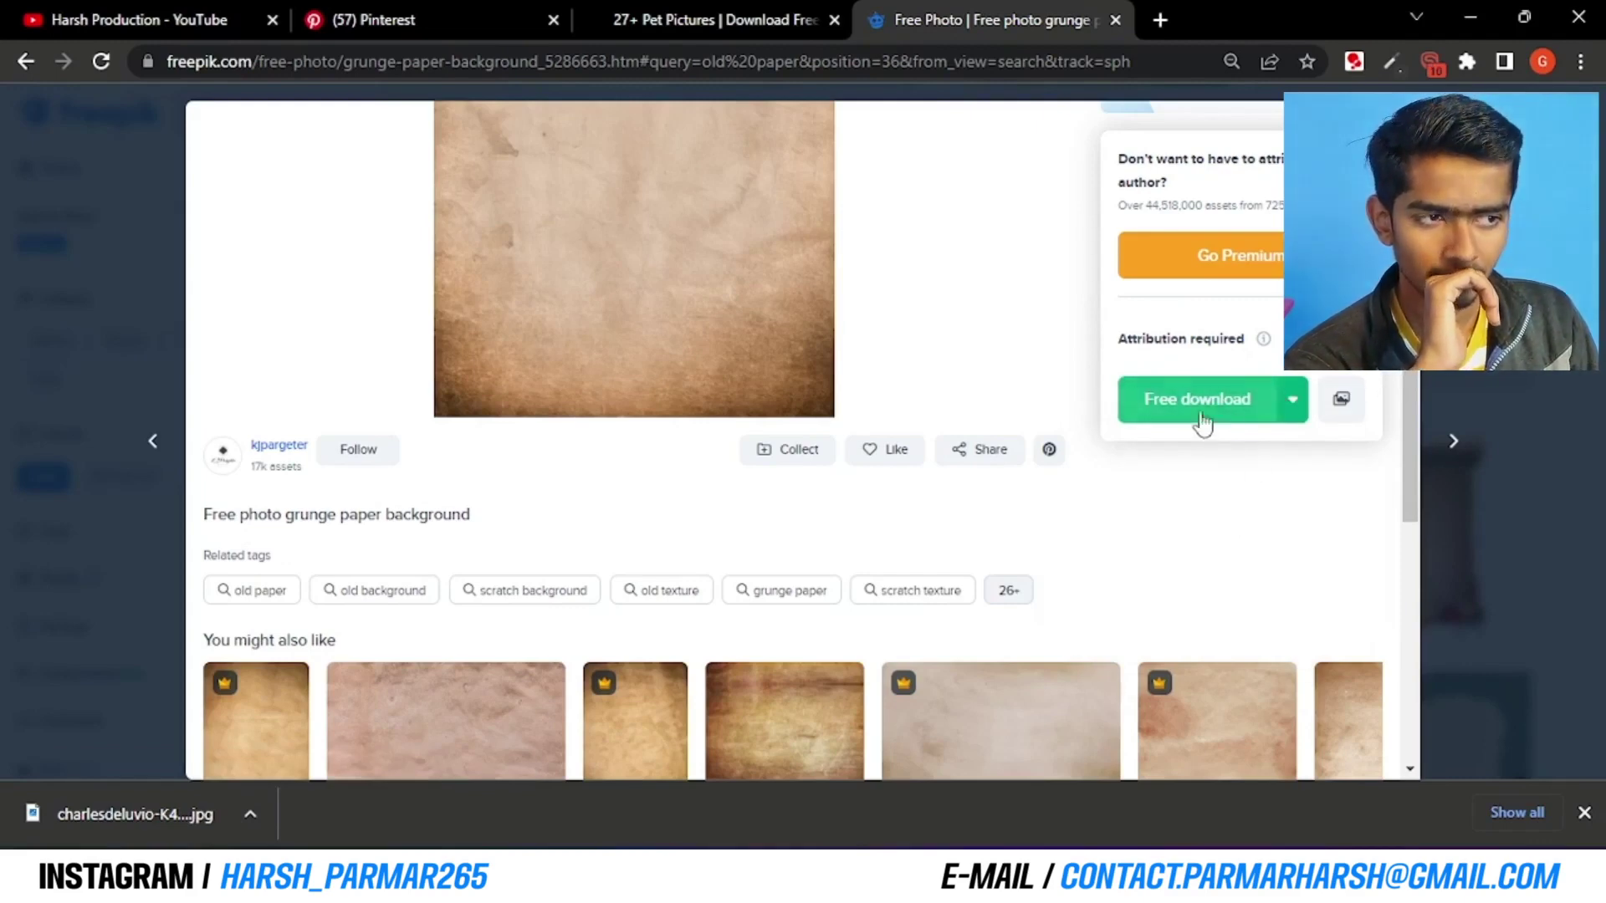
{"action": "left_click", "coordinate": [1230, 414]}
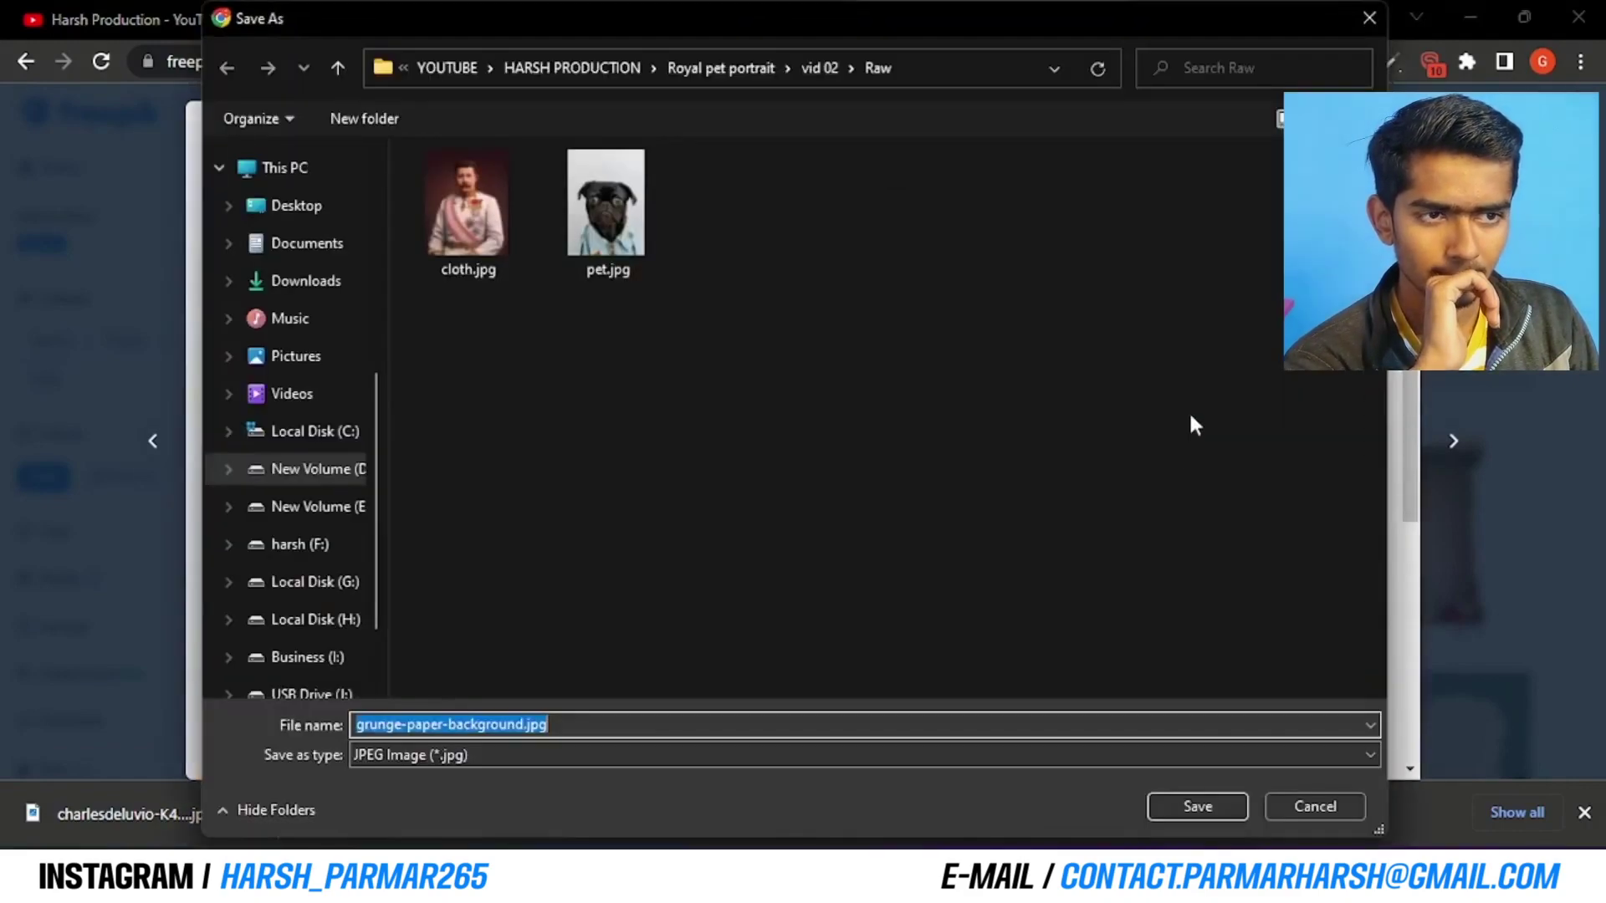
{"action": "left_click", "coordinate": [1213, 803]}
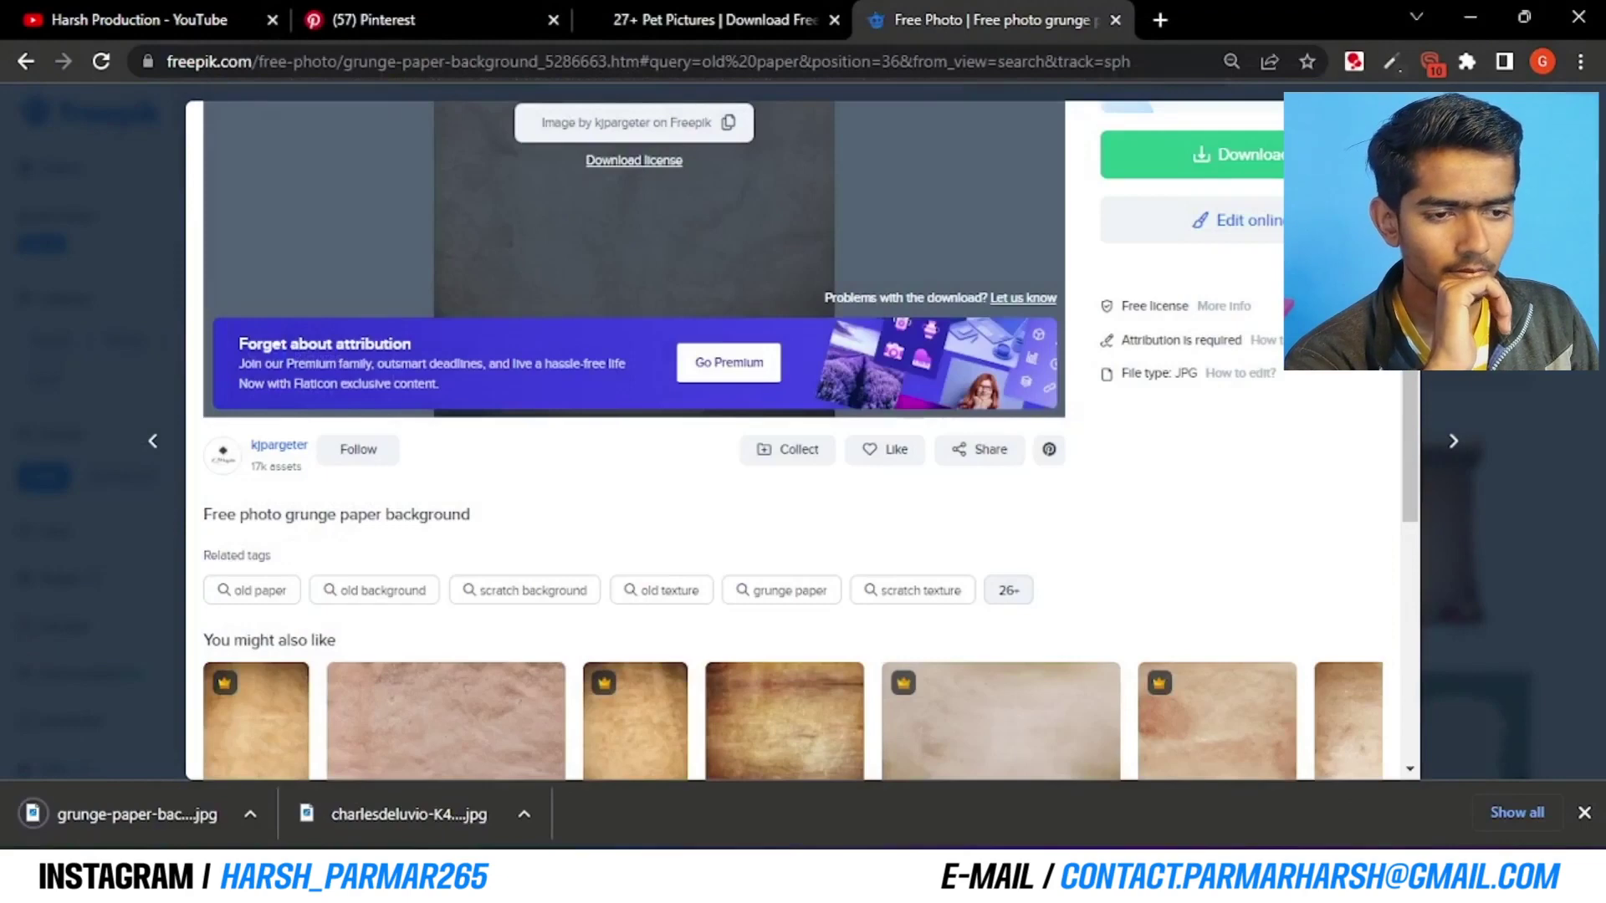
{"action": "left_click", "coordinate": [1469, 17]}
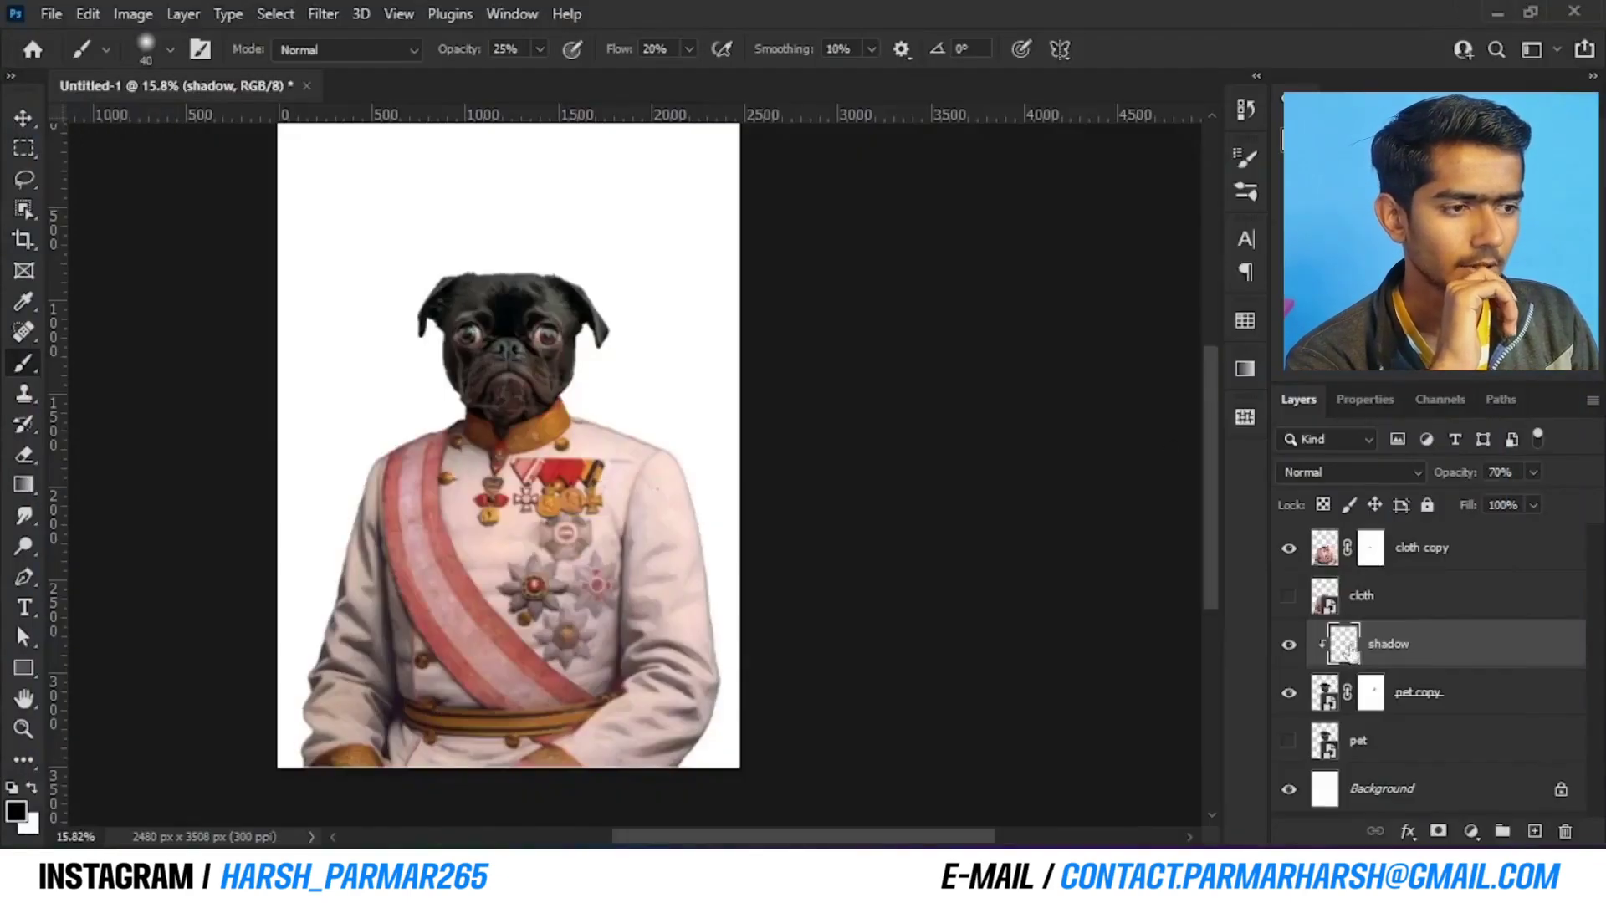
Place grunge-paper-background.jpg into the portrait just above the Background layer
{"action": "left_click", "coordinate": [1425, 791]}
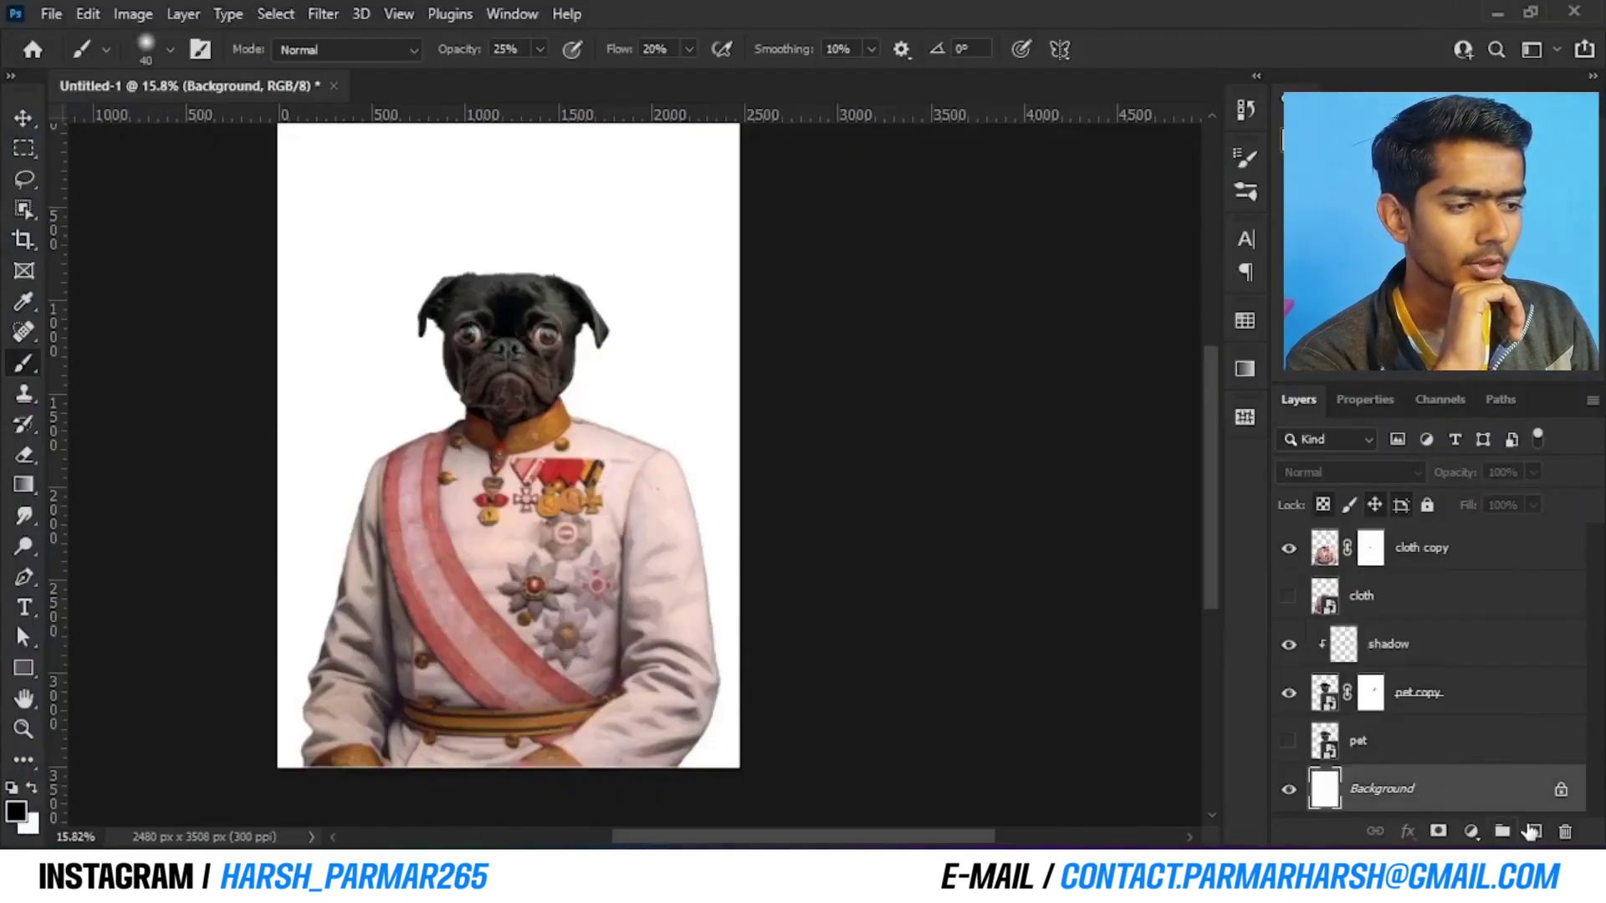
{"action": "left_click", "coordinate": [1537, 10]}
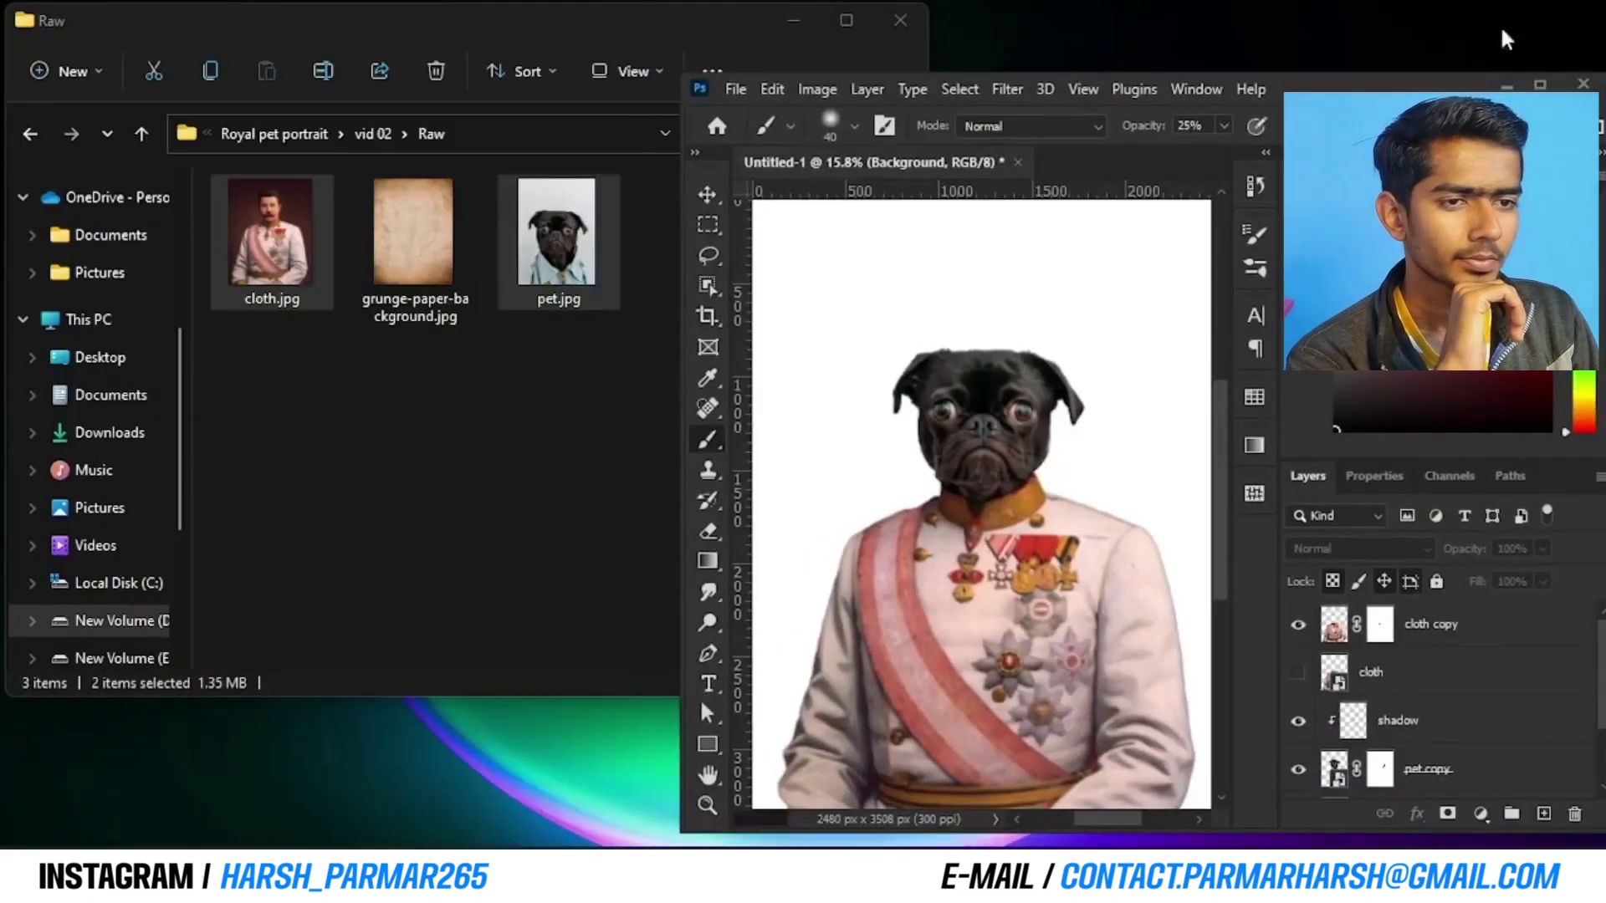
{"action": "left_click_drag", "start_coordinate": [415, 234], "coordinate": [1207, 793]}
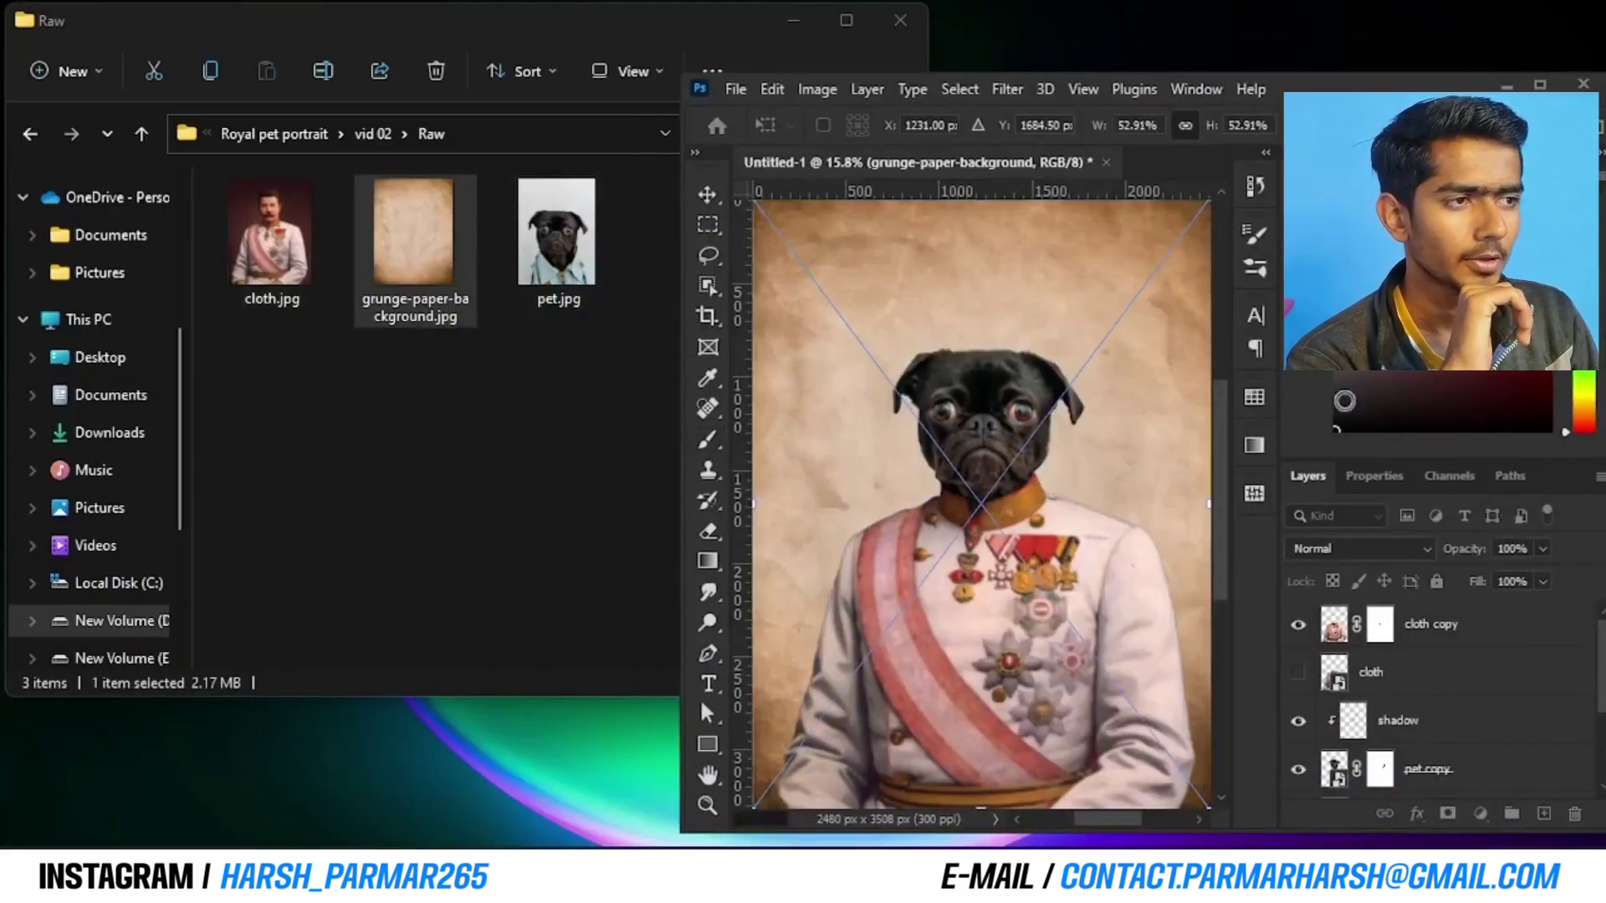
{"action": "key", "text": "super+Up"}
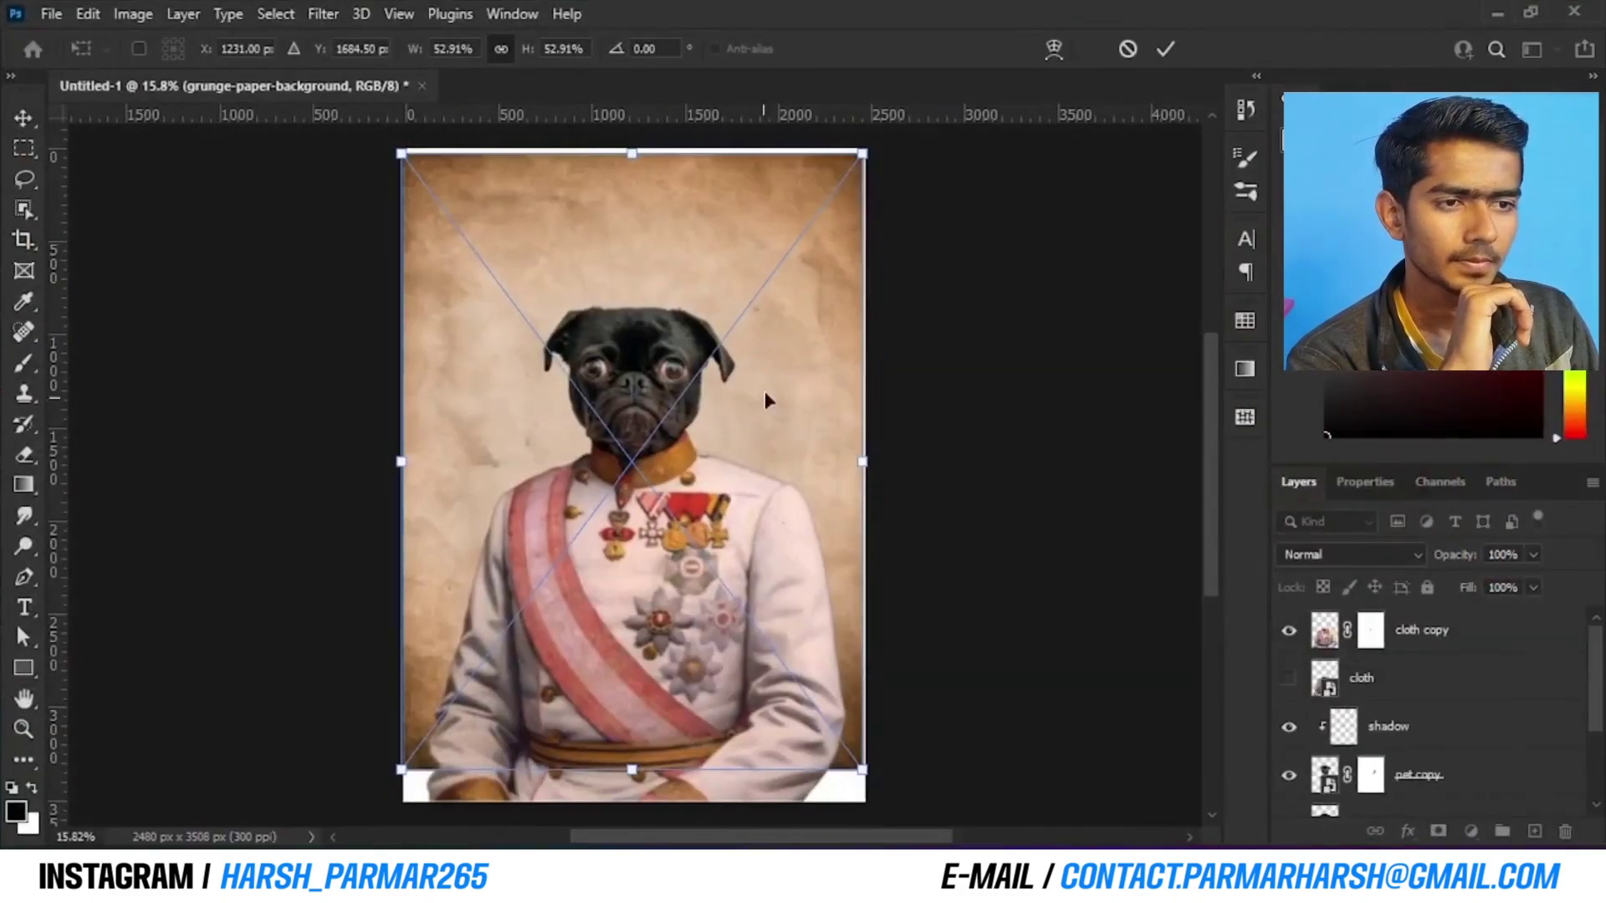
Move the paper texture up and rotate it 180 degrees
{"action": "left_click_drag", "start_coordinate": [765, 390], "coordinate": [745, 258]}
{"action": "left_click_drag", "start_coordinate": [867, 360], "coordinate": [139, 367]}
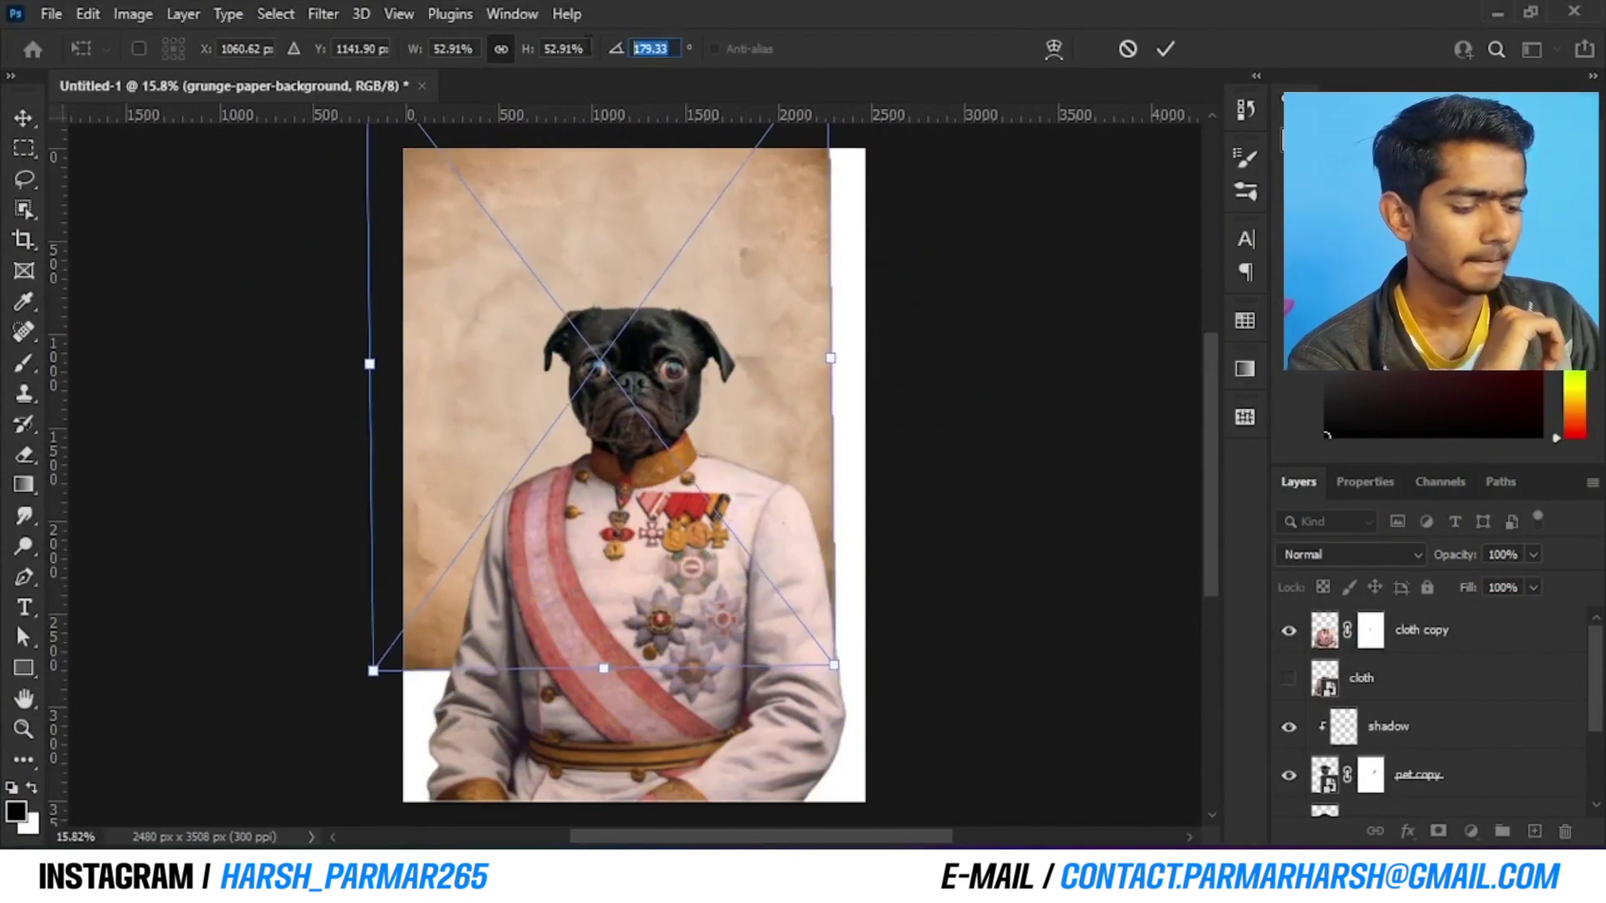
{"action": "type", "text": "180"}
{"action": "key", "text": "Return"}
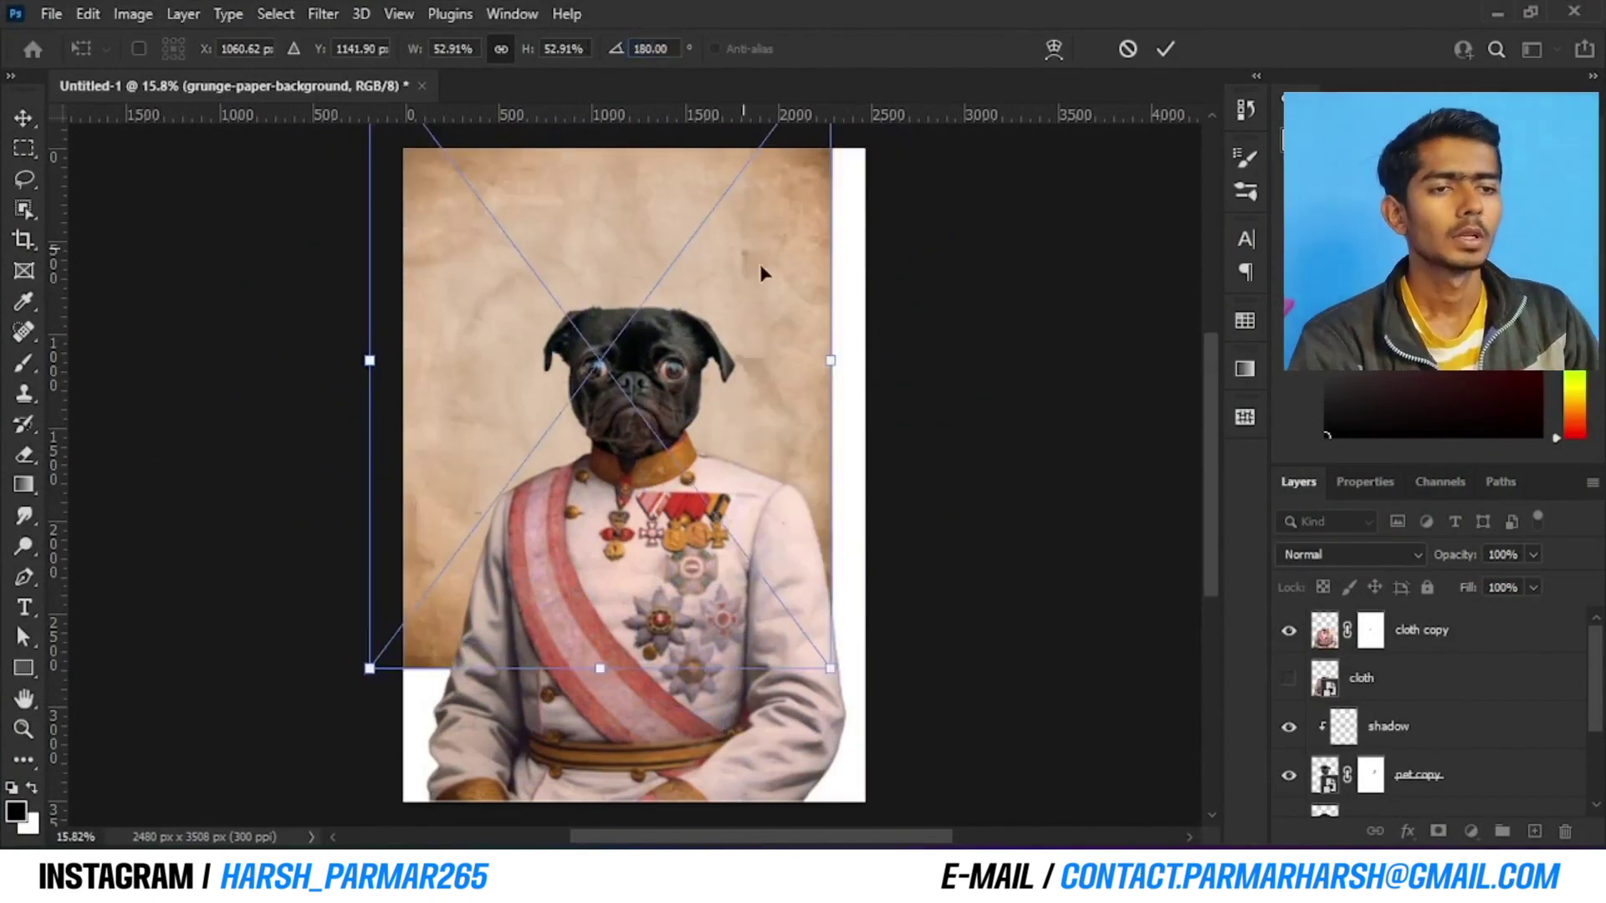
Scale and stretch the paper to about 60% so it covers the canvas behind the portrait
{"action": "scroll", "coordinate": [760, 263], "scroll_direction": "down", "scroll_amount": 2}
{"action": "left_click_drag", "start_coordinate": [755, 328], "coordinate": [776, 395]}
{"action": "left_click_drag", "start_coordinate": [668, 232], "coordinate": [664, 164]}
{"action": "left_click_drag", "start_coordinate": [715, 263], "coordinate": [715, 288]}
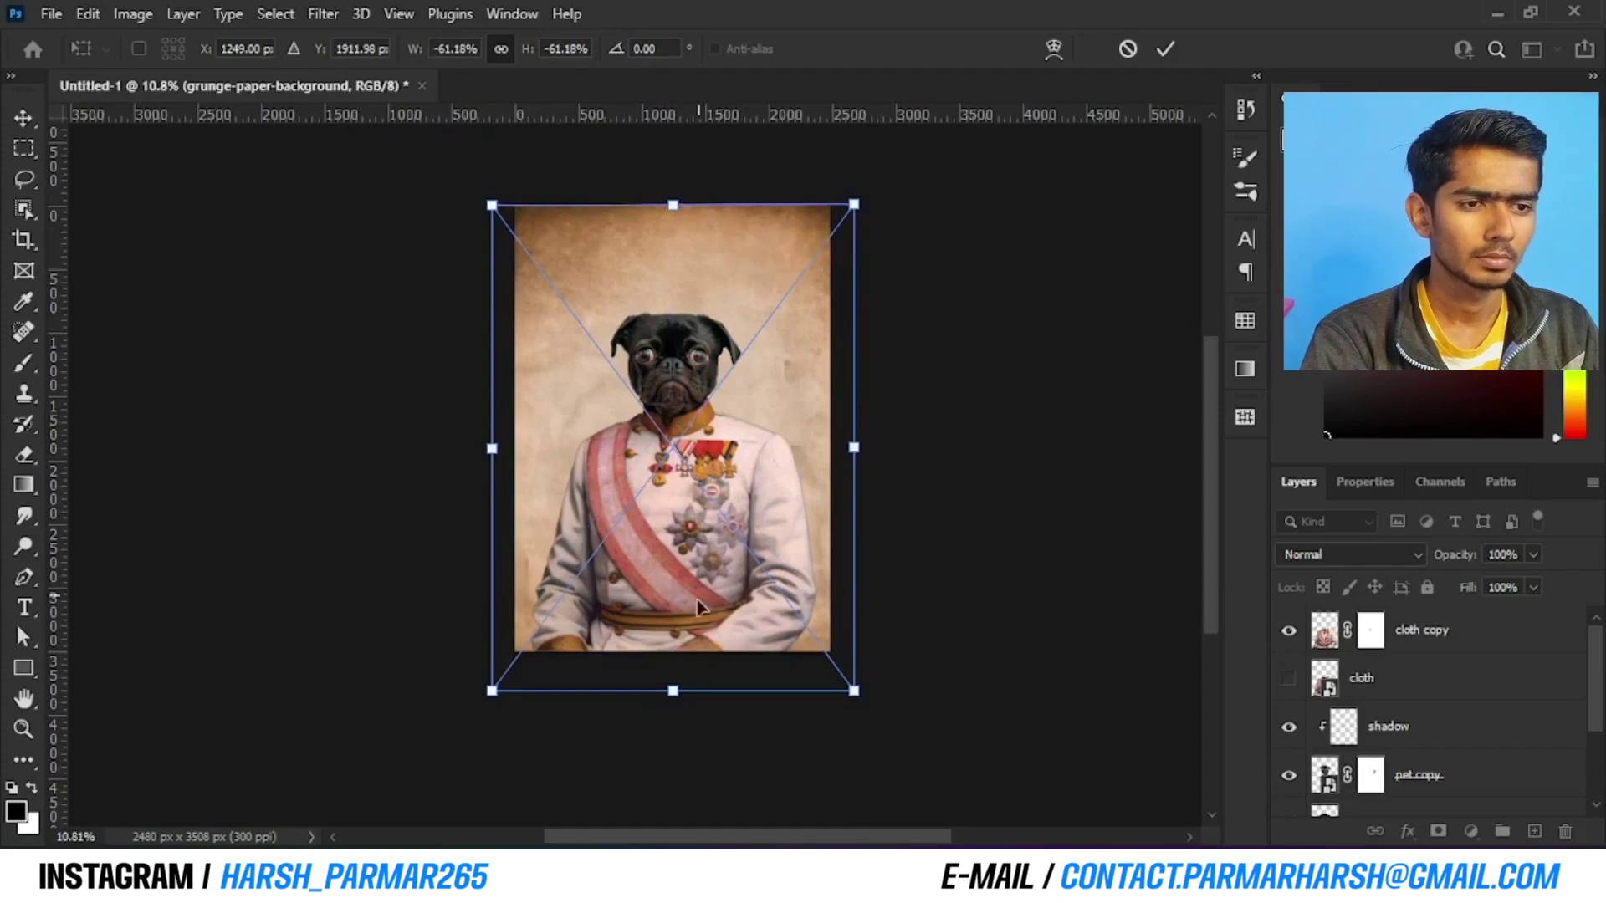
{"action": "left_click_drag", "start_coordinate": [681, 701], "coordinate": [690, 669]}
{"action": "left_click_drag", "start_coordinate": [692, 640], "coordinate": [695, 667]}
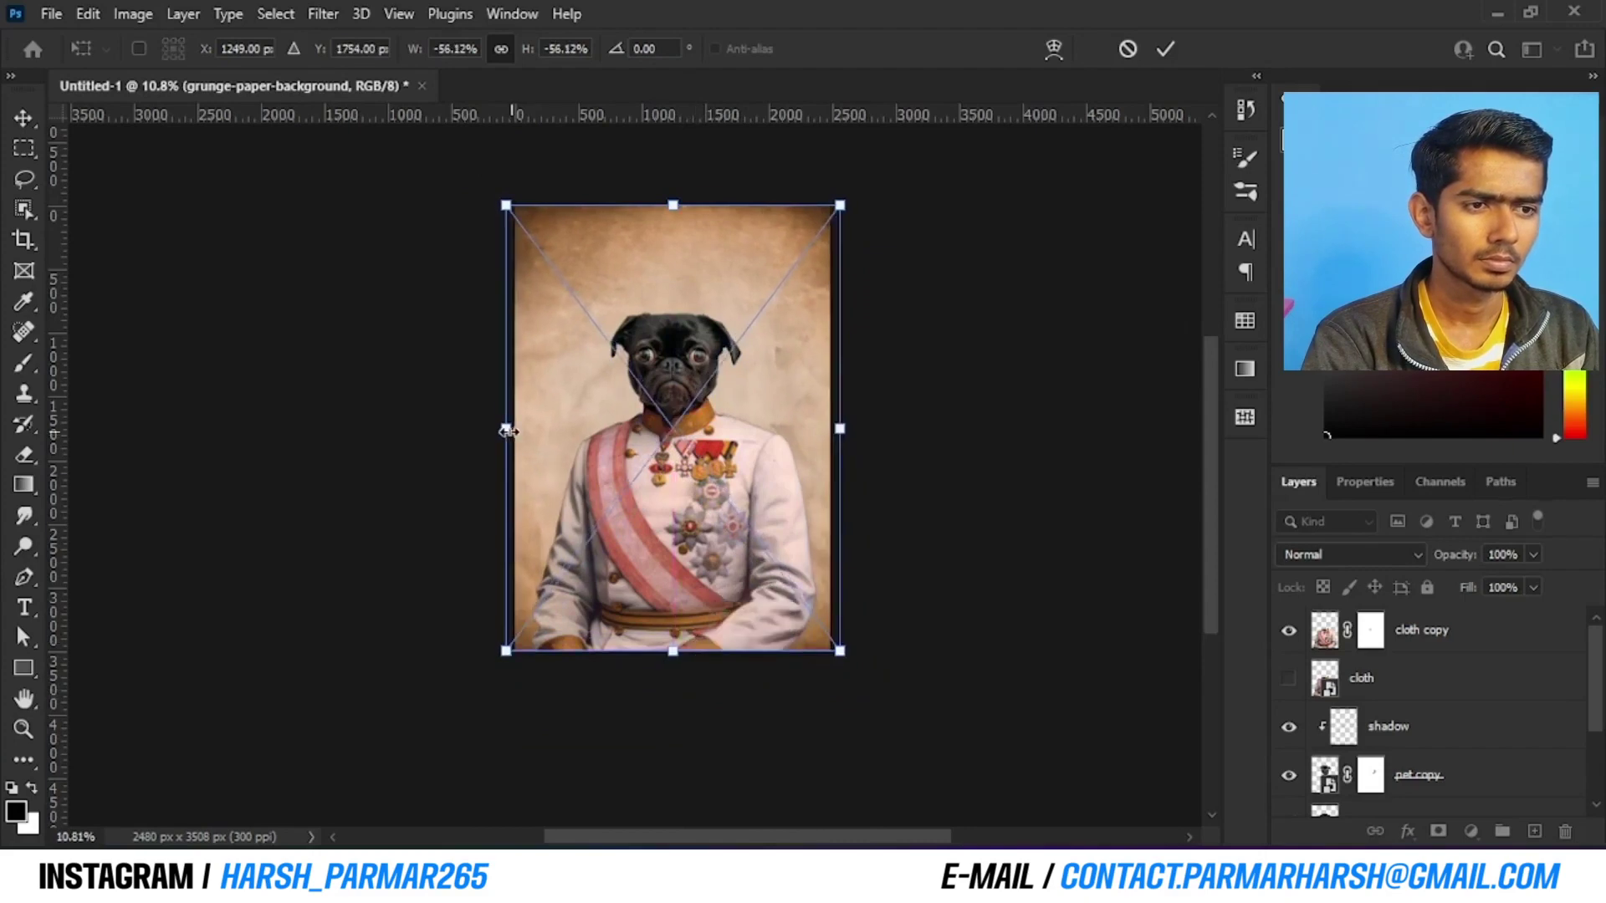
{"action": "left_click_drag", "start_coordinate": [507, 431], "coordinate": [494, 431]}
{"action": "left_click_drag", "start_coordinate": [839, 429], "coordinate": [848, 429]}
{"action": "left_click_drag", "start_coordinate": [782, 368], "coordinate": [781, 384]}
{"action": "scroll", "coordinate": [646, 369], "scroll_direction": "up", "scroll_amount": 9}
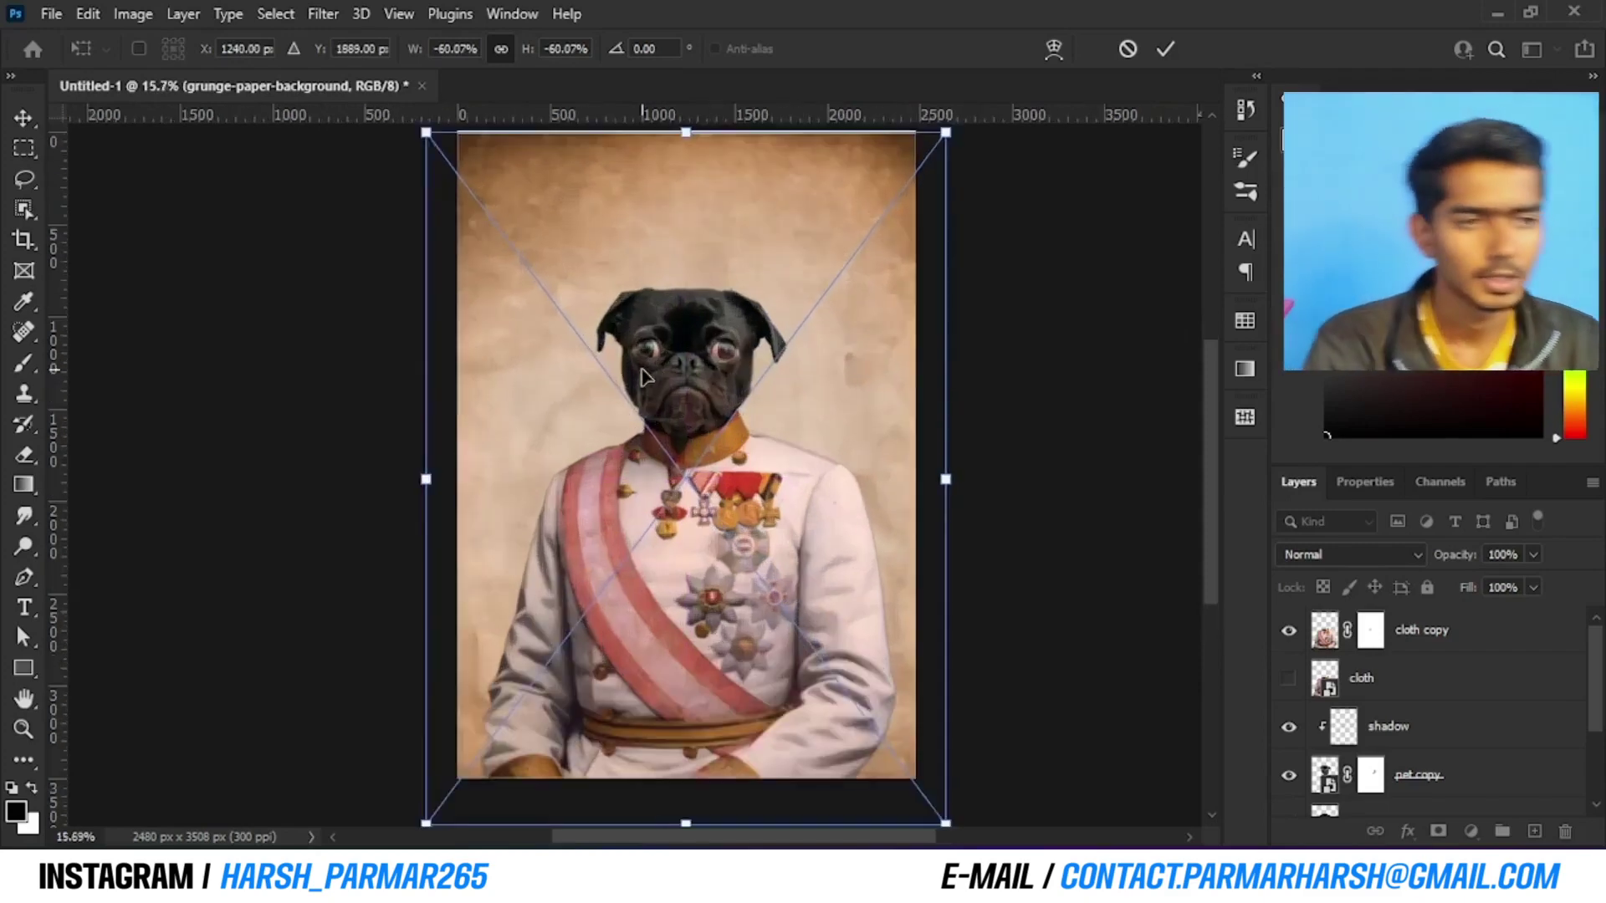
{"action": "scroll", "coordinate": [815, 536], "scroll_direction": "down", "scroll_amount": 3}
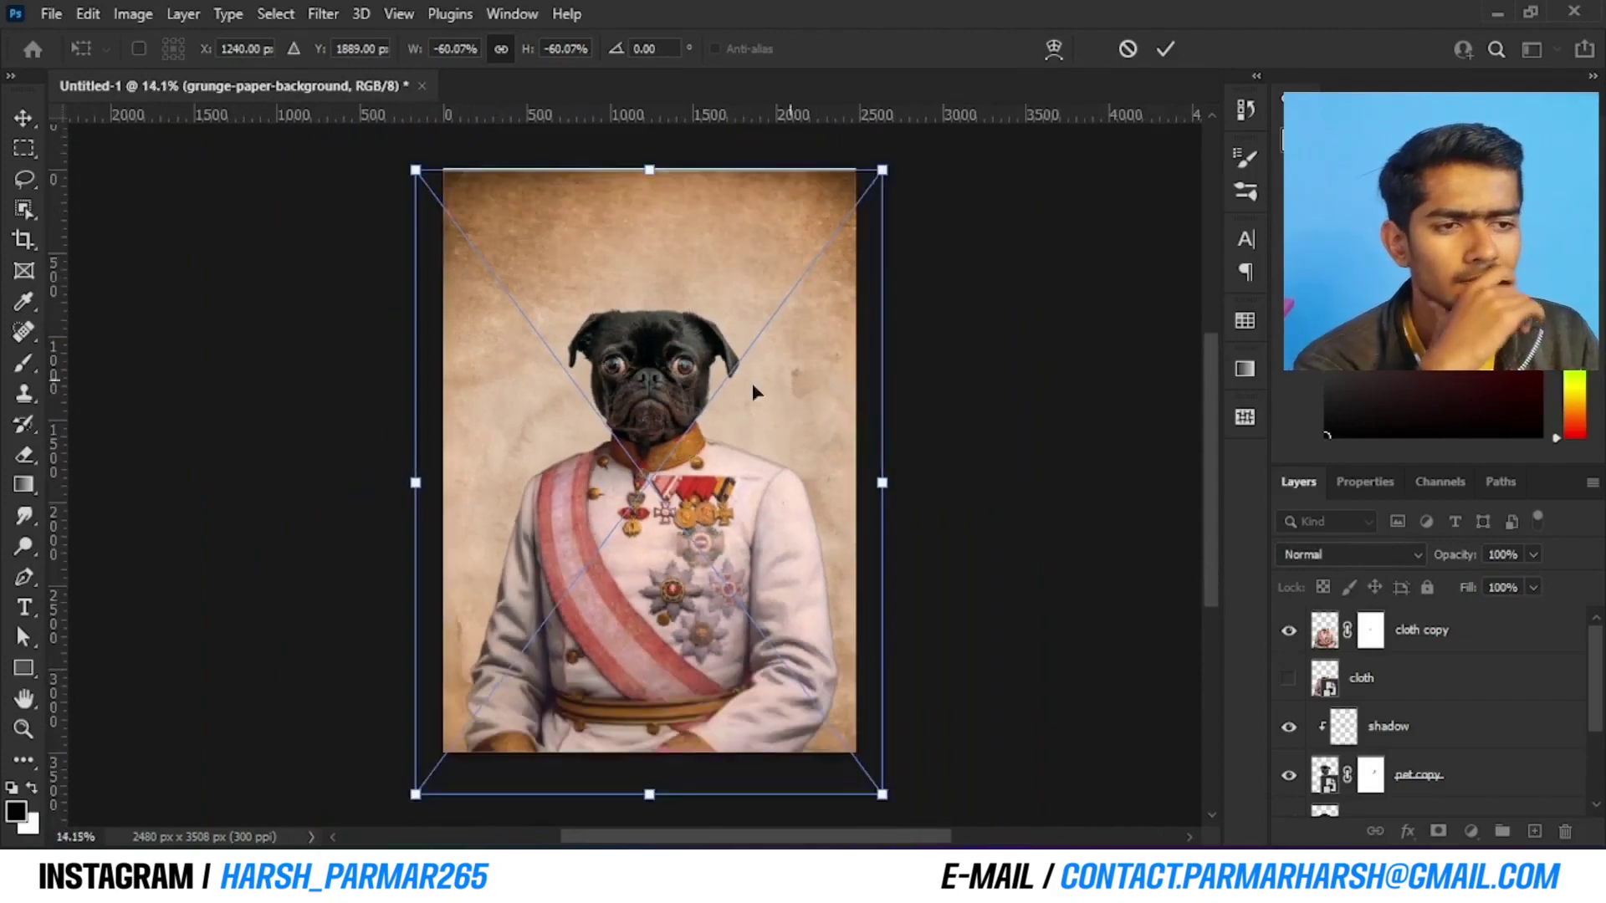
{"action": "scroll", "coordinate": [754, 392], "scroll_direction": "up", "scroll_amount": 2}
{"action": "scroll", "coordinate": [694, 393], "scroll_direction": "up", "scroll_amount": 1}
{"action": "scroll", "coordinate": [693, 393], "scroll_direction": "down", "scroll_amount": 4}
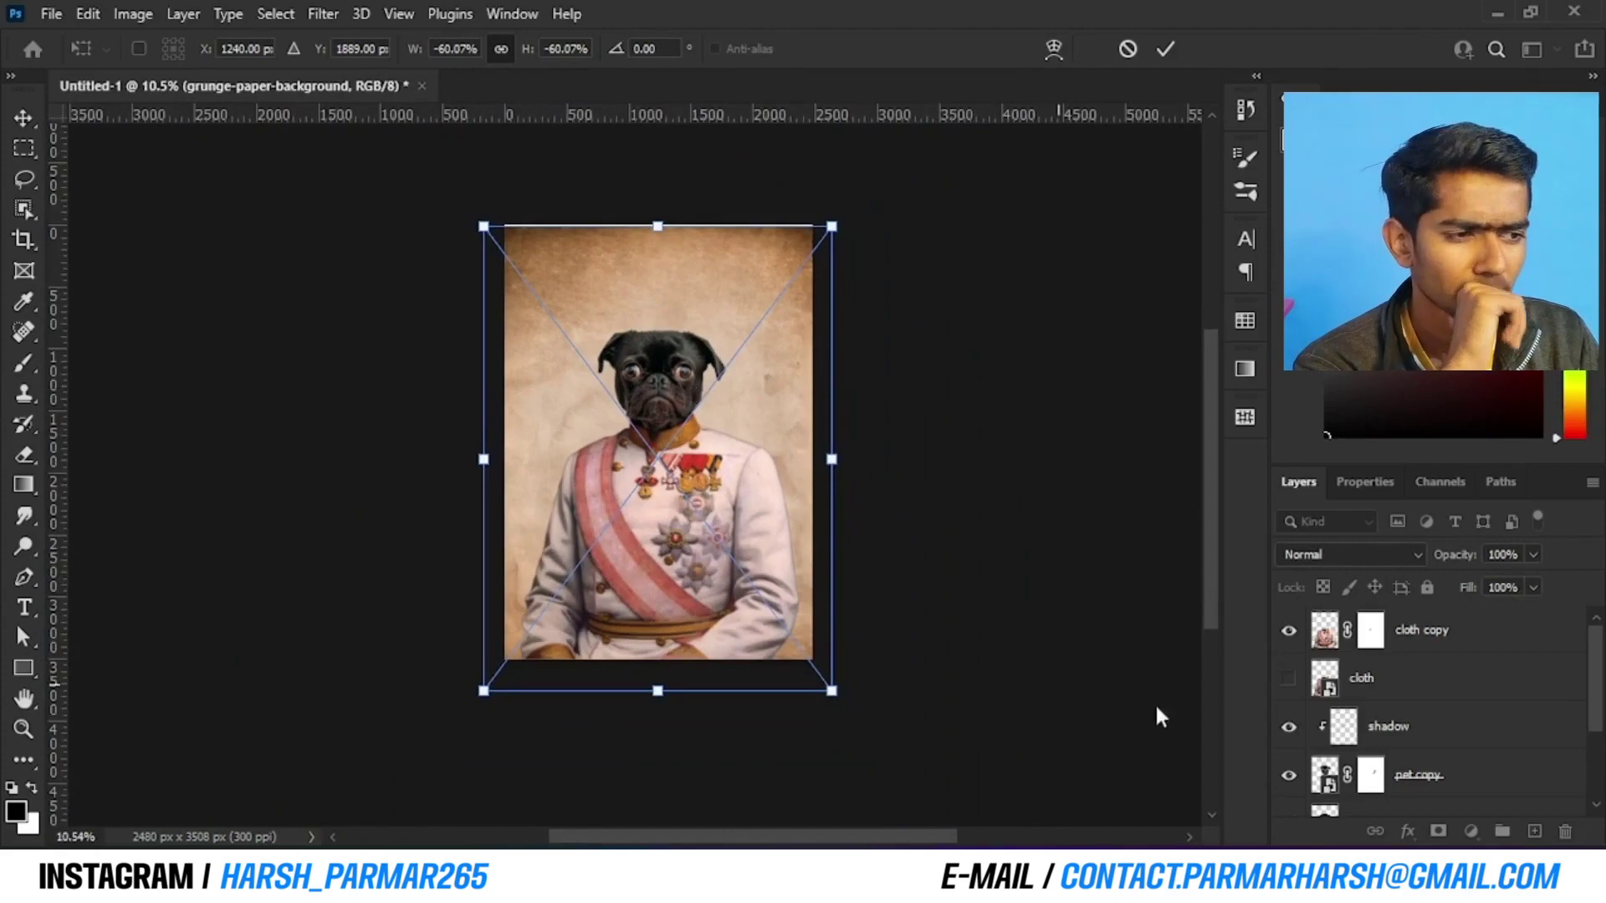
Commit the paper transform and dismiss the rasterize warning without painting
{"action": "key", "text": "Return"}
{"action": "key", "text": "b"}
{"action": "scroll", "coordinate": [1486, 730], "scroll_direction": "down", "scroll_amount": 3}
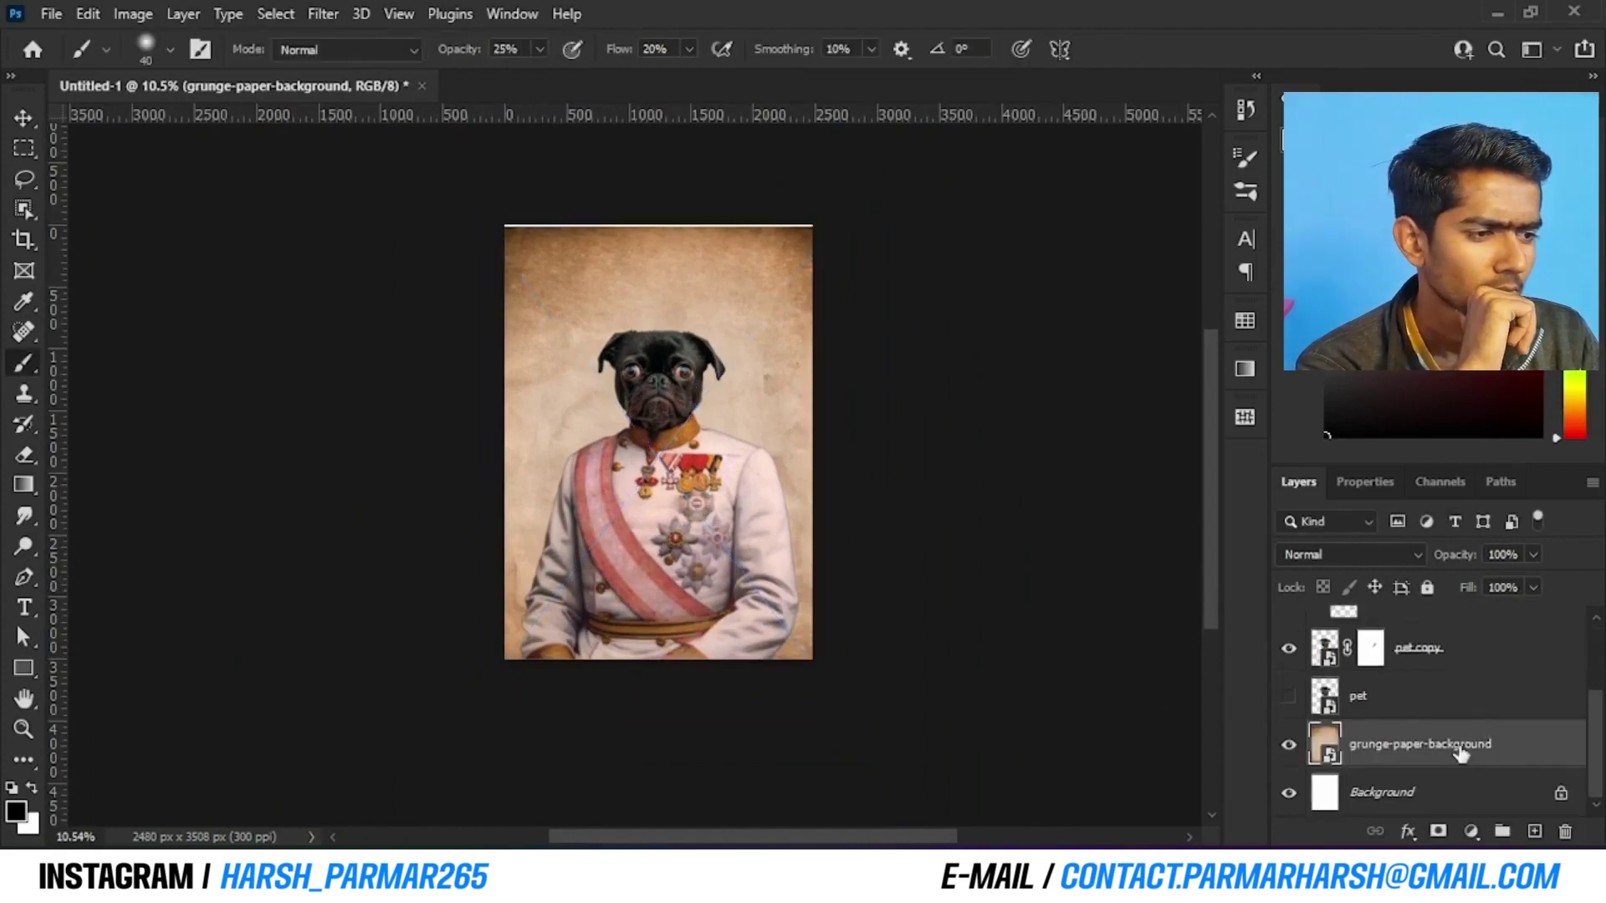
{"action": "left_click", "coordinate": [1471, 832]}
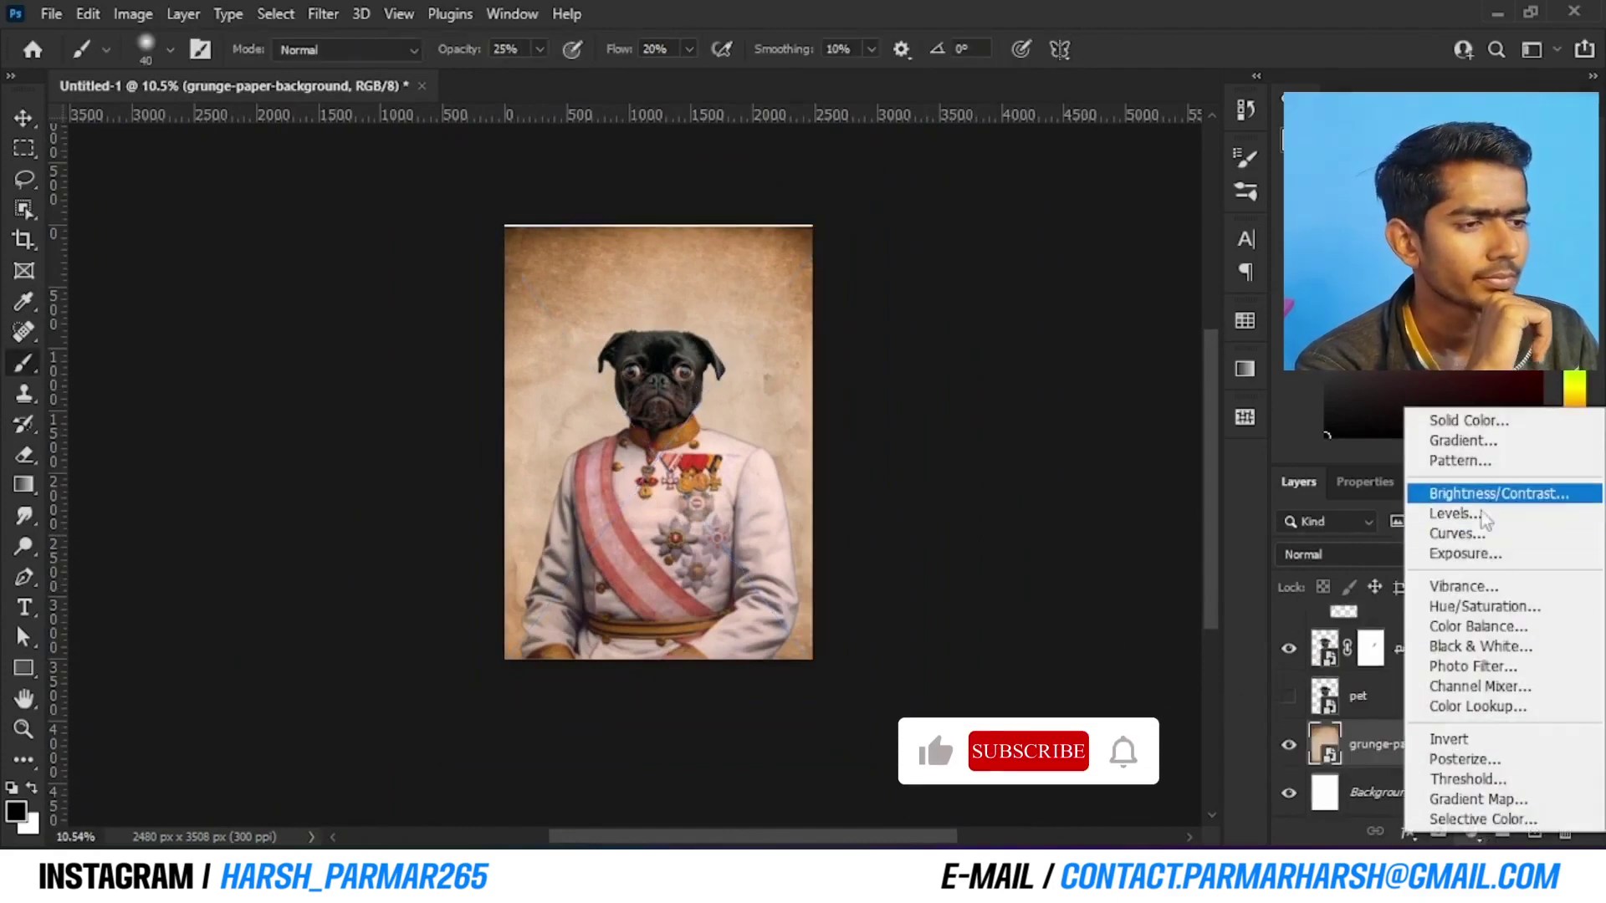
{"action": "left_click", "coordinate": [1130, 526]}
{"action": "left_click", "coordinate": [780, 337]}
{"action": "key", "text": "Escape"}
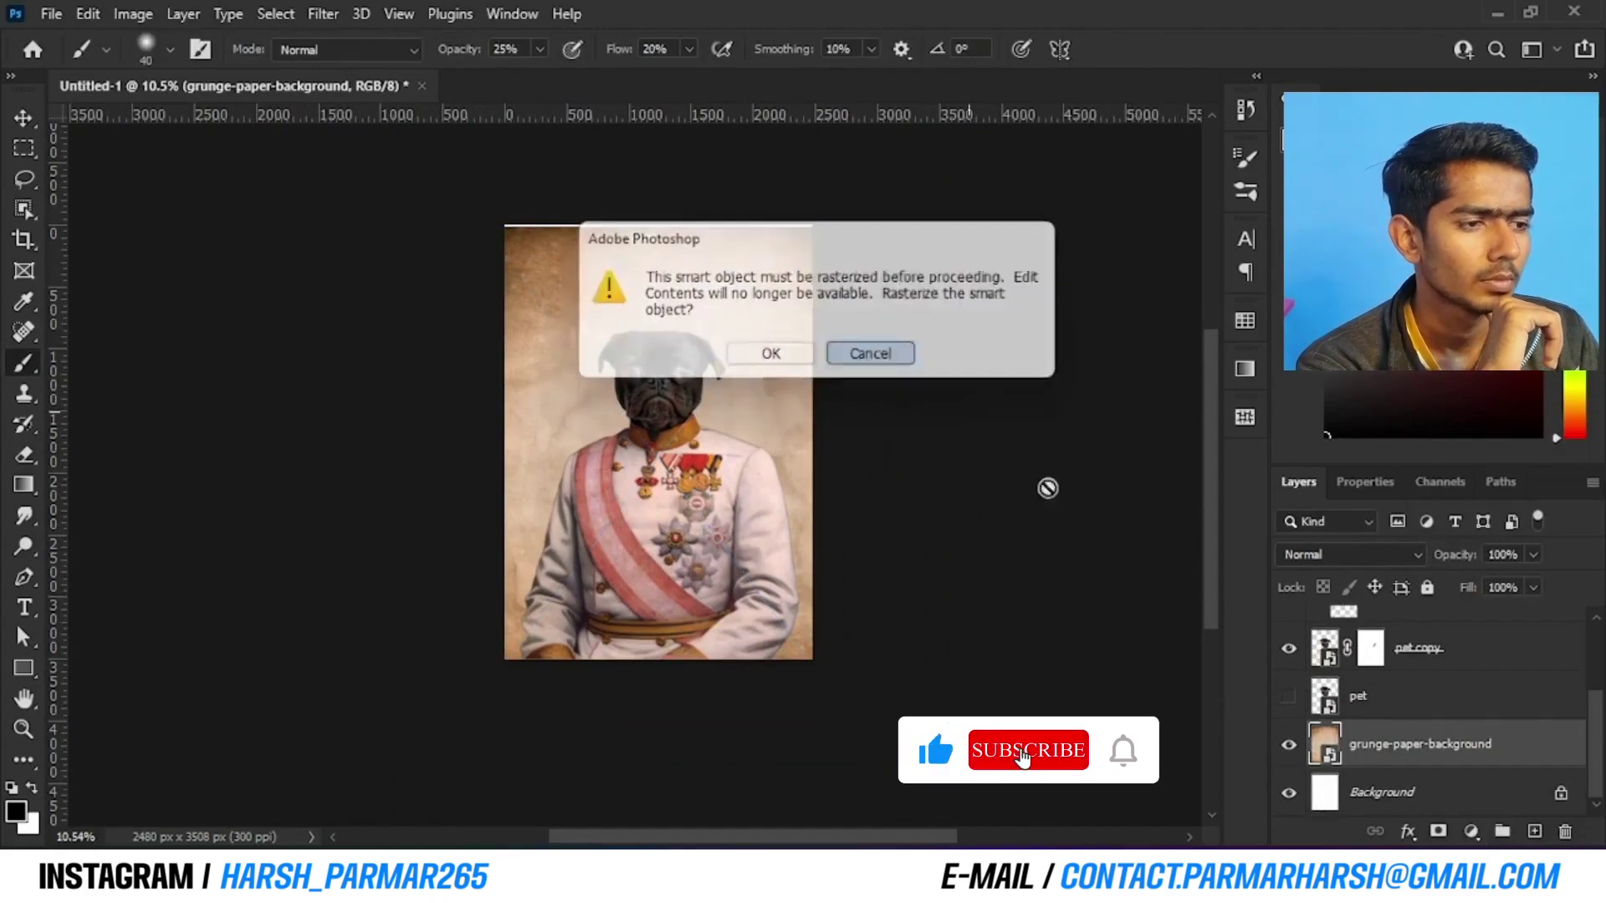
Nudge the grunge paper layer up about 135 px and commit it
{"action": "key", "text": "ctrl+t"}
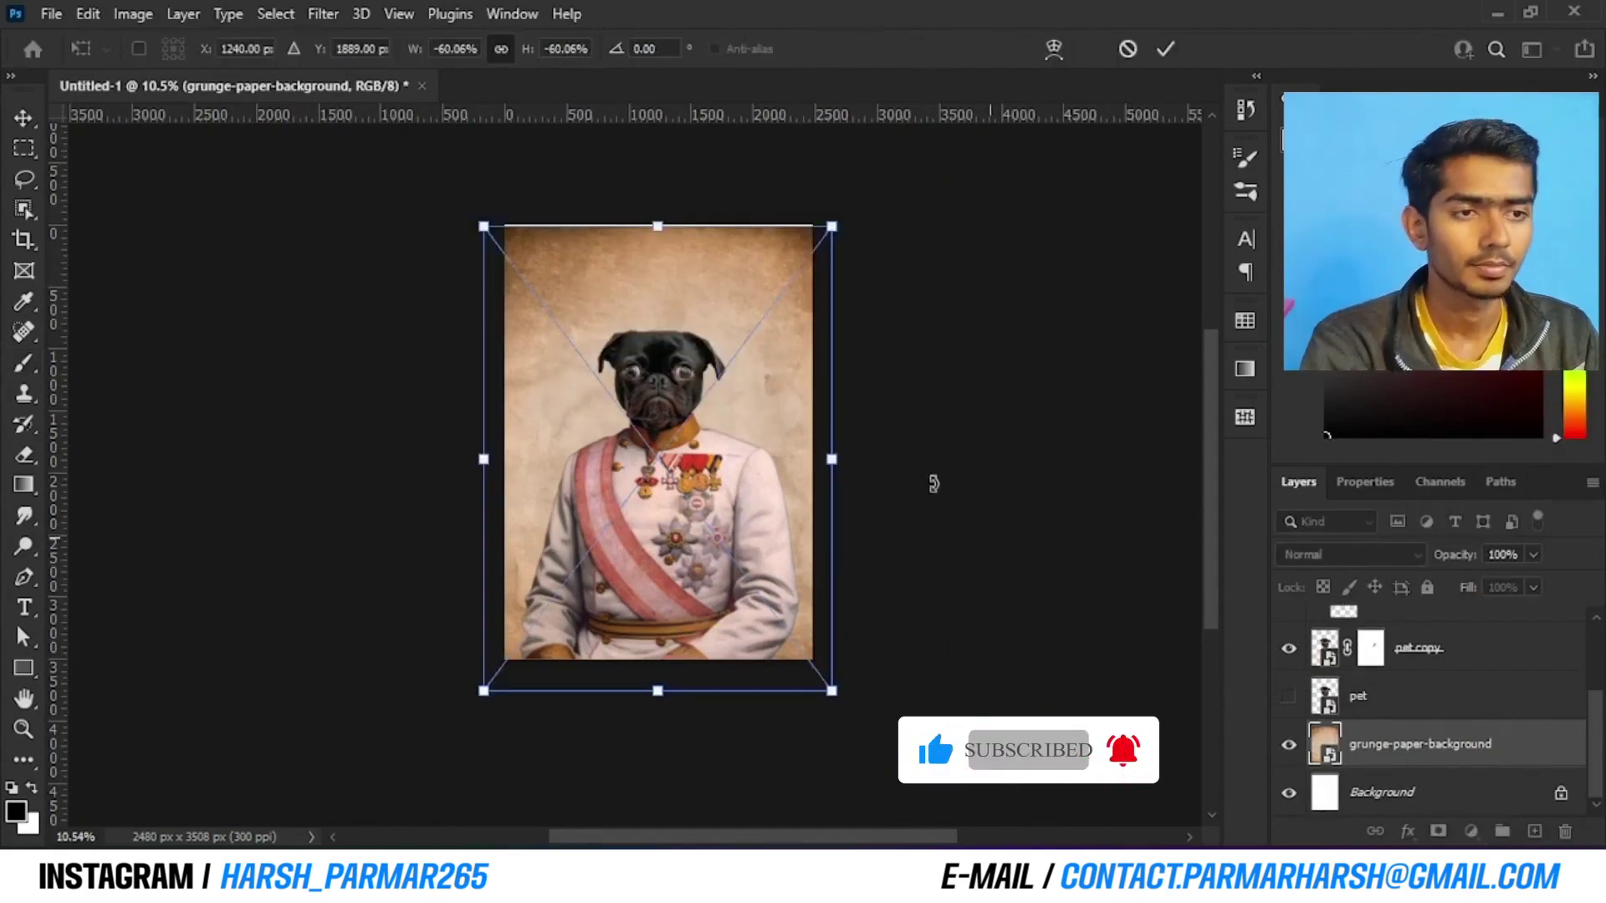
{"action": "left_click_drag", "start_coordinate": [727, 287], "coordinate": [724, 276]}
{"action": "left_click", "coordinate": [1165, 49]}
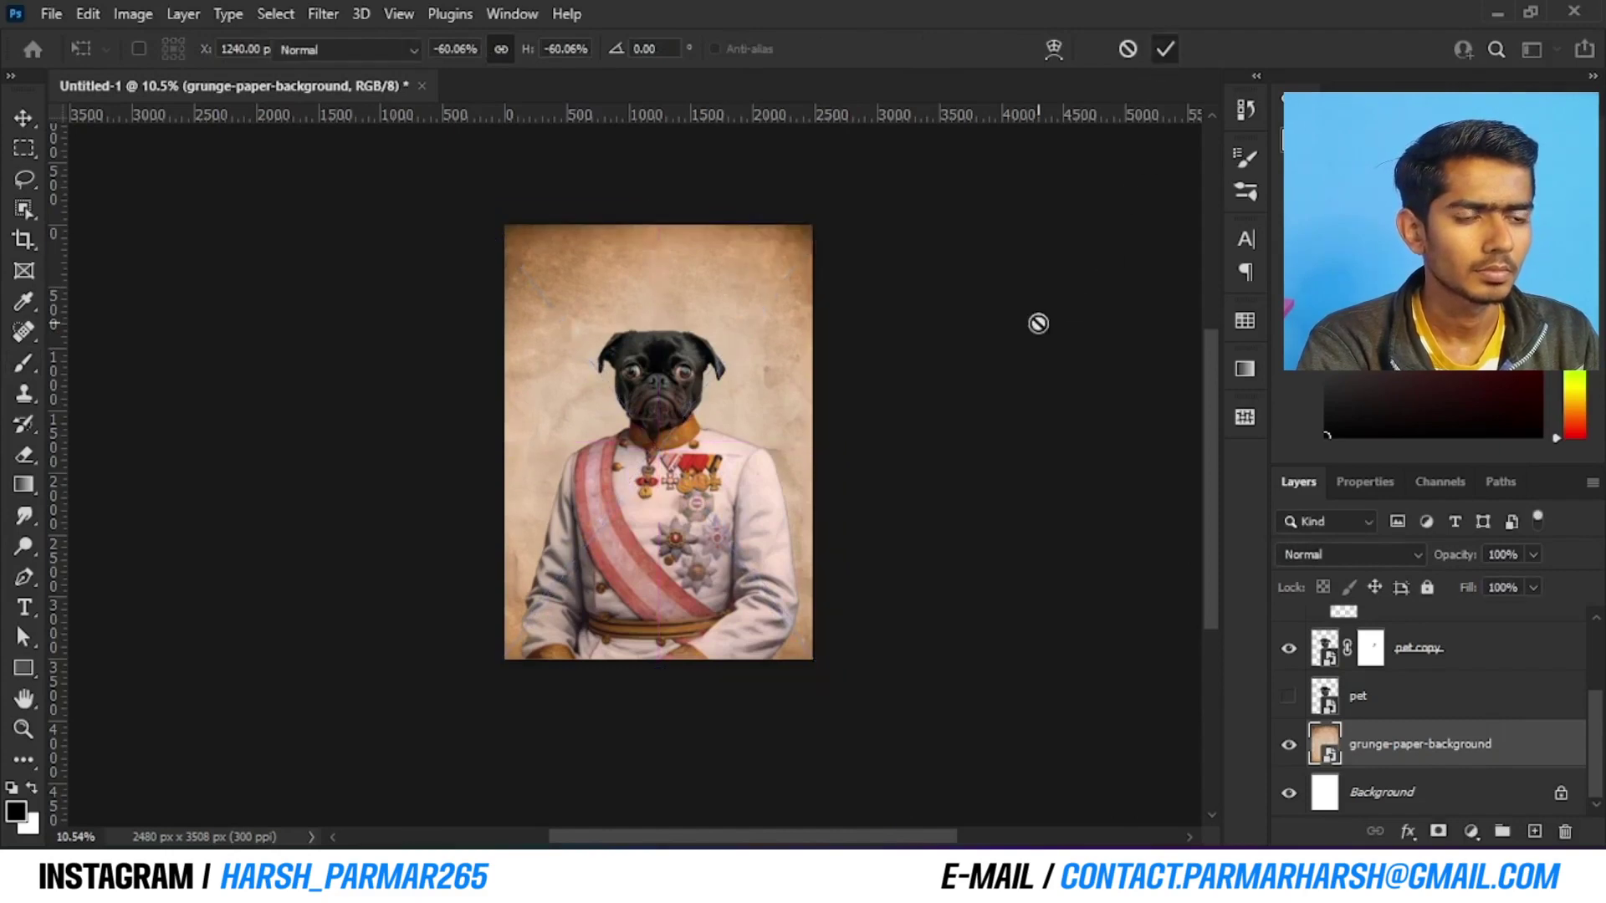
{"action": "key", "text": "b"}
{"action": "scroll", "coordinate": [747, 366], "scroll_direction": "up", "scroll_amount": 2}
{"action": "scroll", "coordinate": [747, 366], "scroll_direction": "down", "scroll_amount": 2}
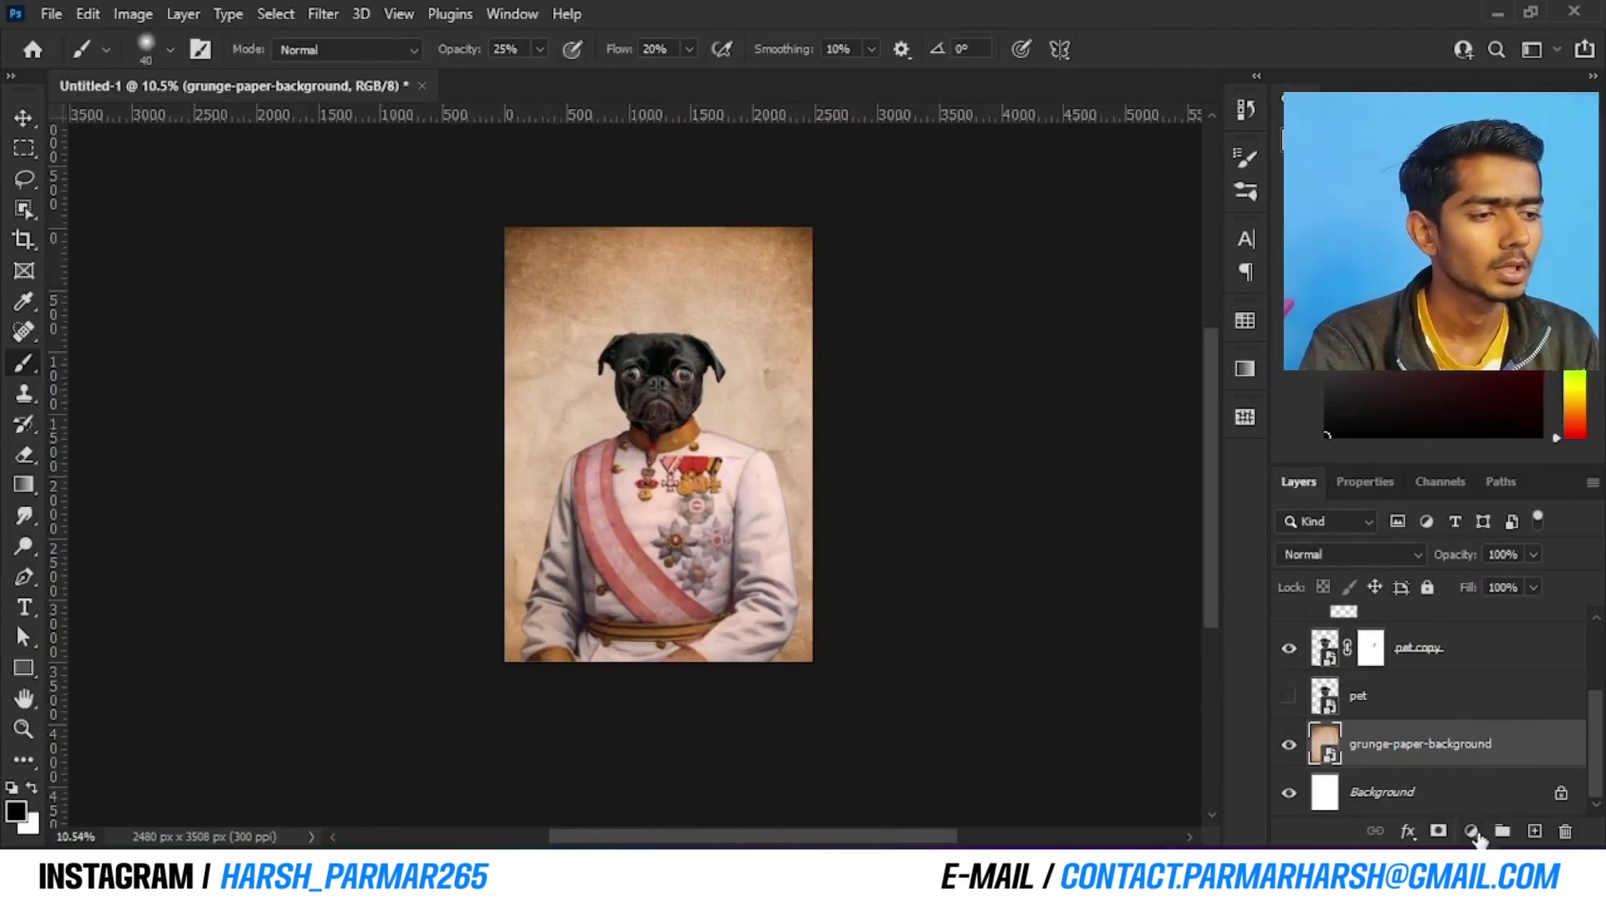
Add a Brightness/Contrast layer with Brightness -75 and Contrast 30
{"action": "left_click", "coordinate": [1474, 833]}
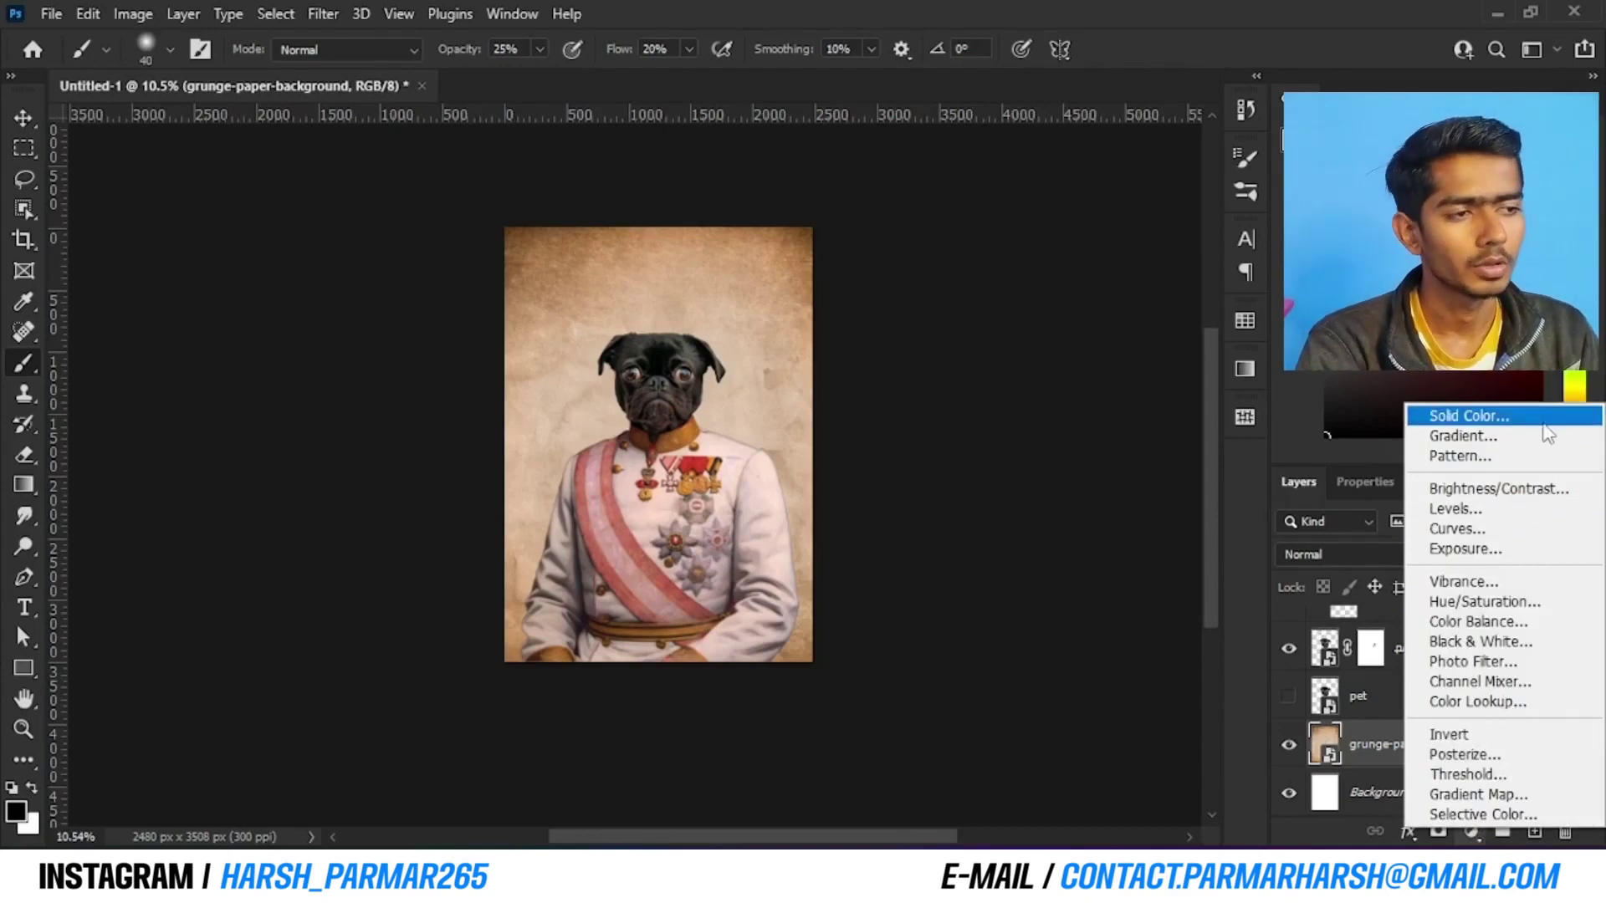
{"action": "left_click", "coordinate": [1543, 499]}
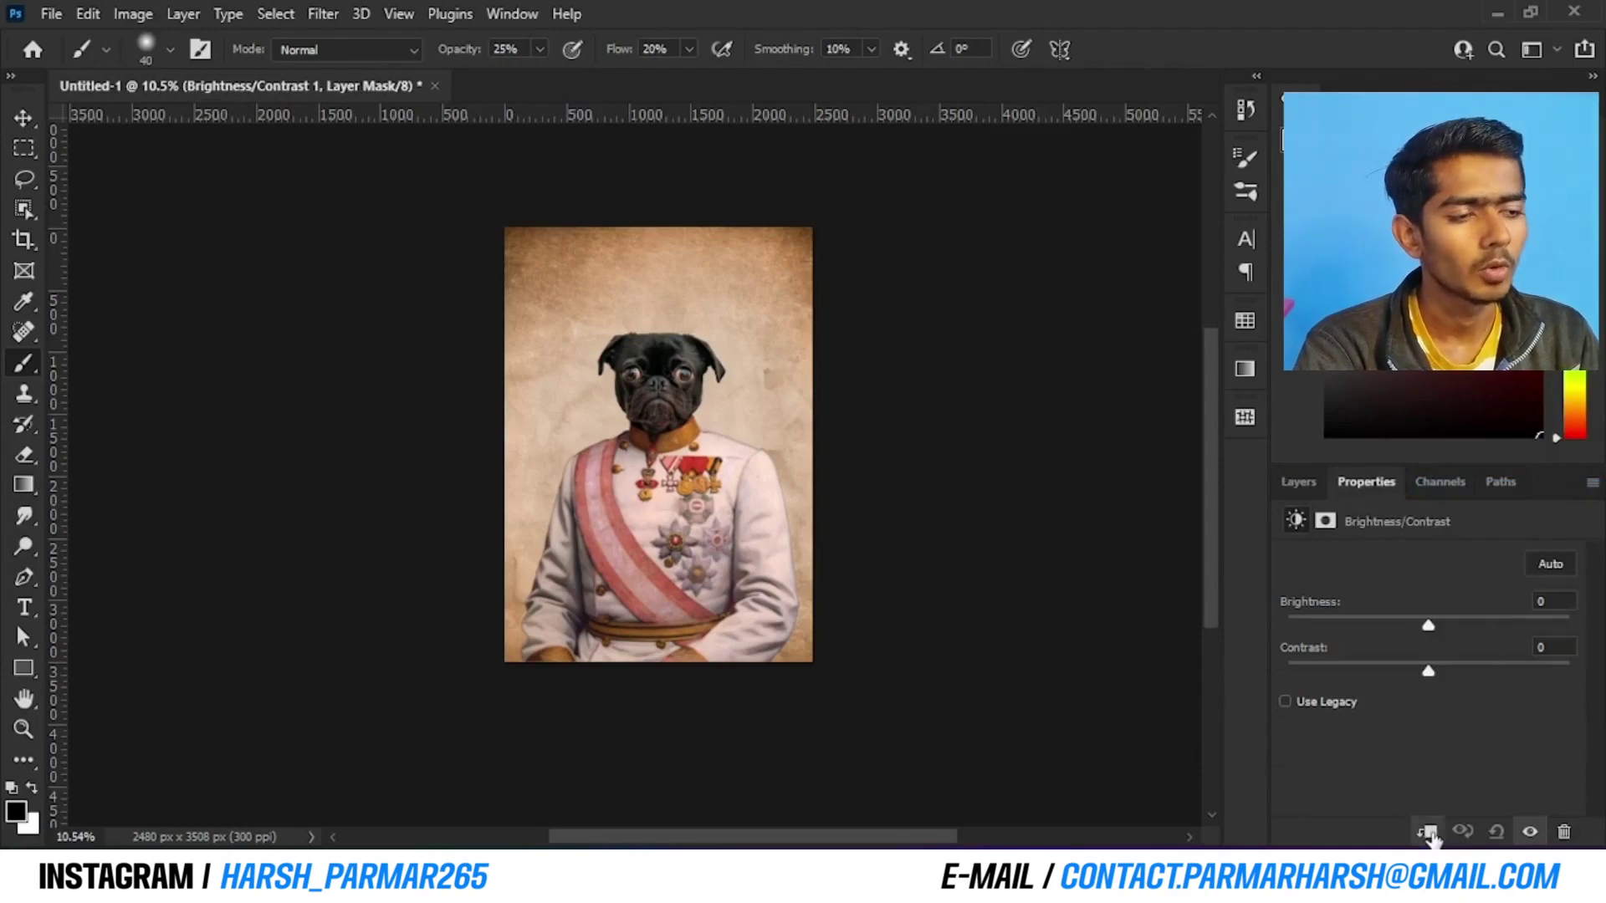
{"action": "left_click_drag", "start_coordinate": [1428, 629], "coordinate": [1354, 631]}
{"action": "left_click_drag", "start_coordinate": [1562, 602], "coordinate": [1549, 601]}
{"action": "type", "text": "5"}
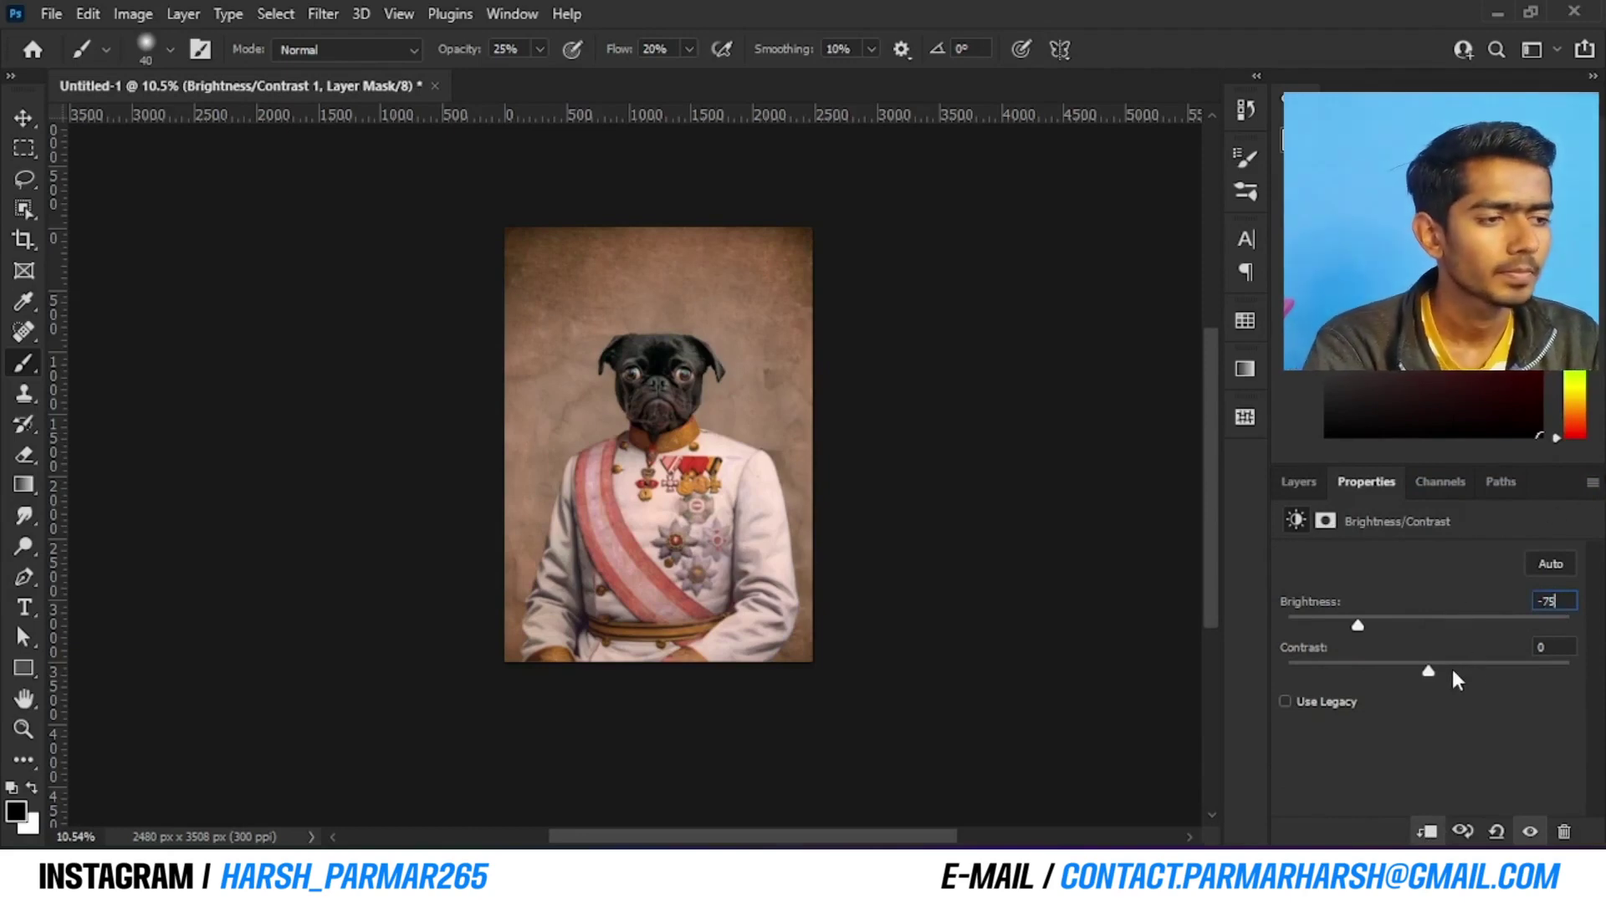
{"action": "mouse_move", "coordinate": [1454, 671]}
{"action": "left_mouse_down"}
{"action": "mouse_move", "coordinate": [1387, 671]}
{"action": "mouse_move", "coordinate": [1479, 672]}
{"action": "left_mouse_up"}
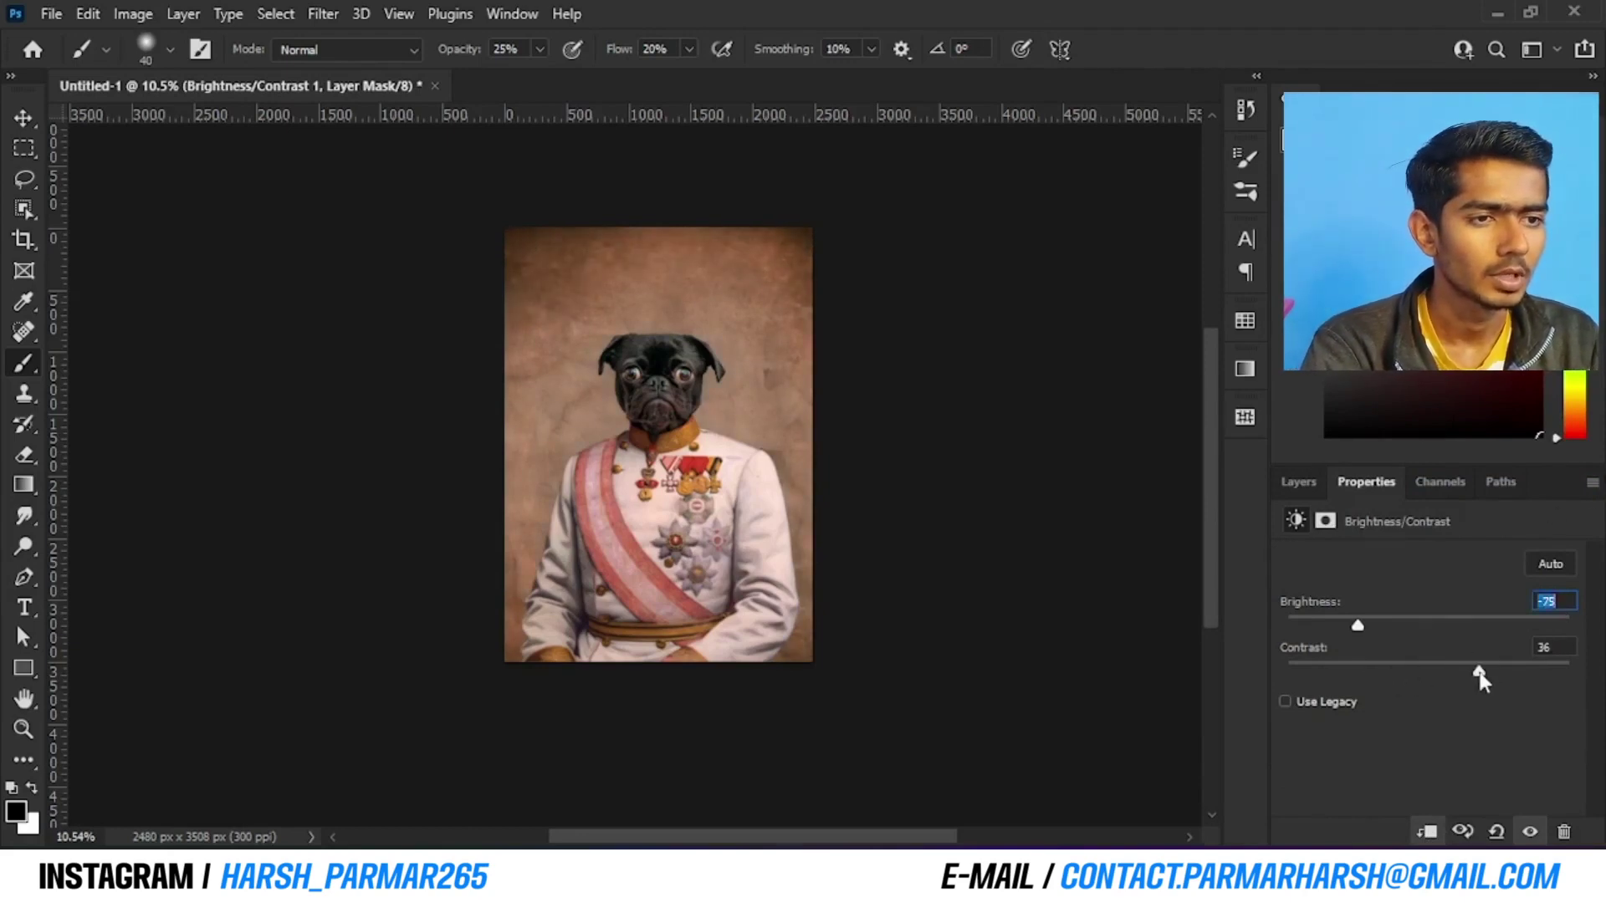
{"action": "key", "text": "Tab"}
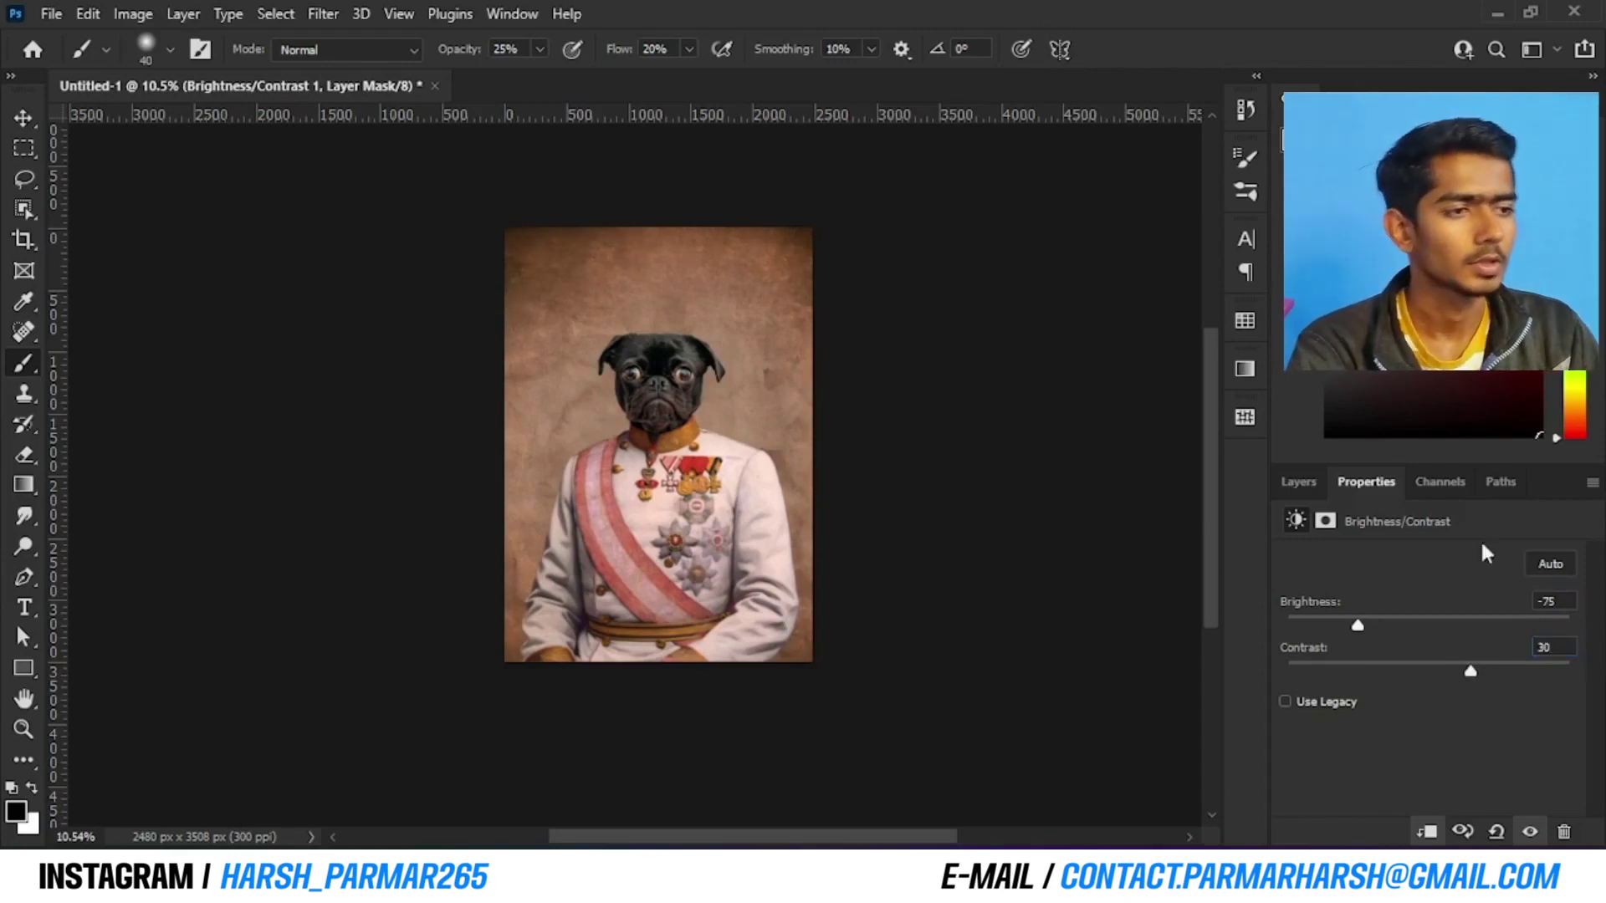
{"action": "left_click", "coordinate": [1300, 483]}
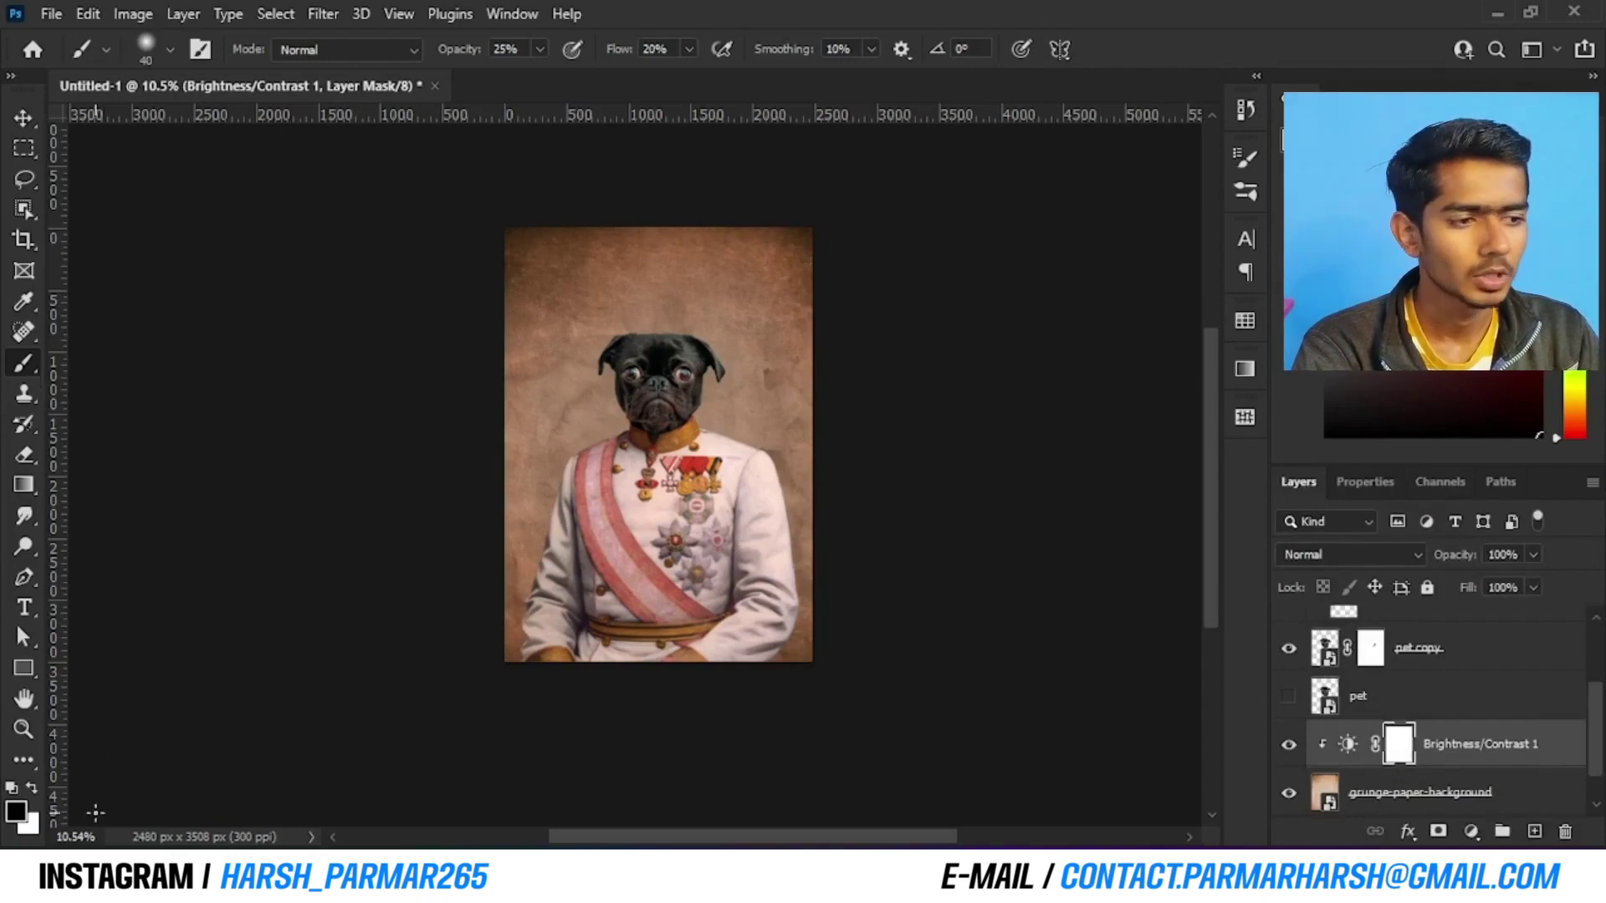
Enlarge the soft brush to about 423 px over the portrait
{"action": "scroll", "coordinate": [653, 355], "scroll_direction": "up", "scroll_amount": 5}
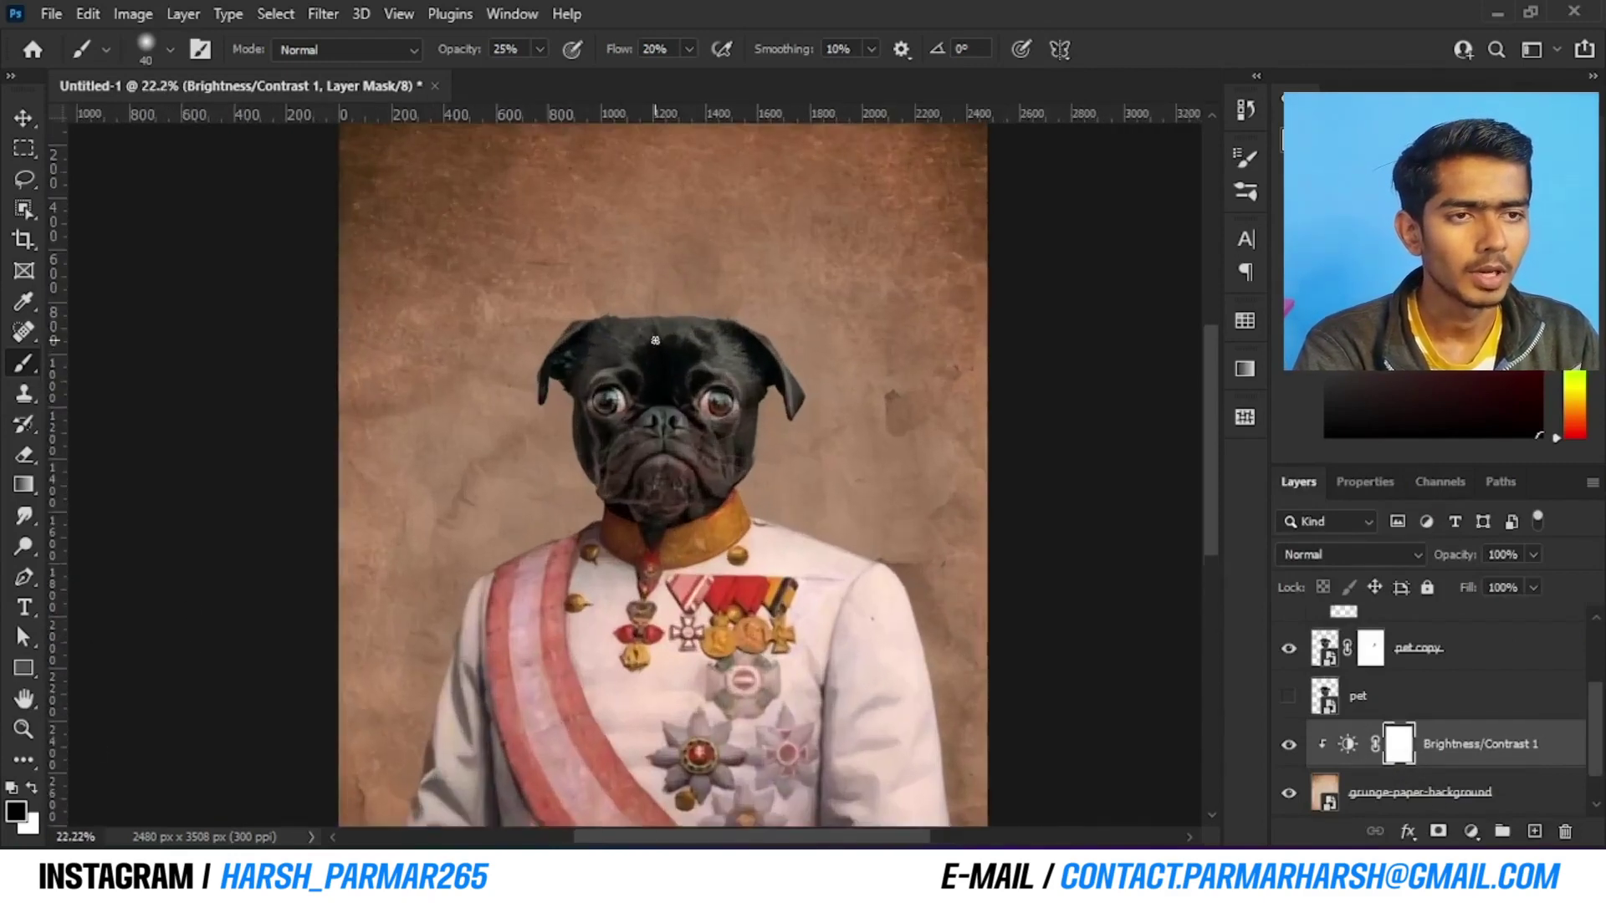
{"action": "left_click_drag", "start_coordinate": [725, 398], "coordinate": [629, 340]}
{"action": "scroll", "coordinate": [595, 371], "scroll_direction": "down", "scroll_amount": 2}
{"action": "scroll", "coordinate": [567, 443], "scroll_direction": "down", "scroll_amount": 1}
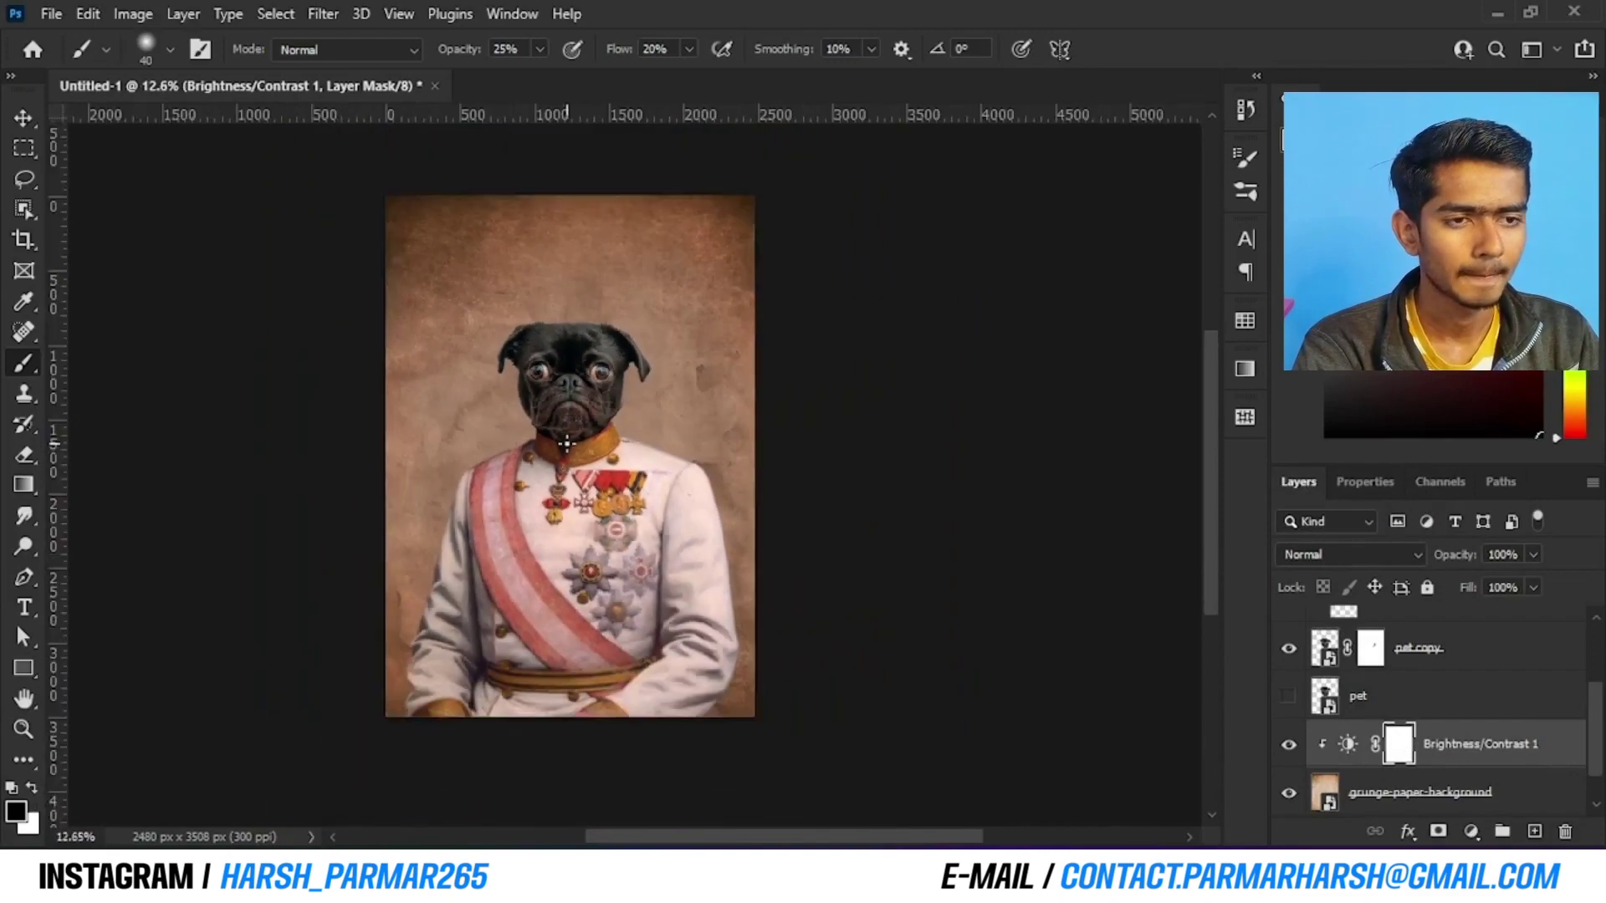
{"action": "scroll", "coordinate": [566, 444], "scroll_direction": "down", "scroll_amount": 1}
{"action": "scroll", "coordinate": [567, 443], "scroll_direction": "up", "scroll_amount": 2}
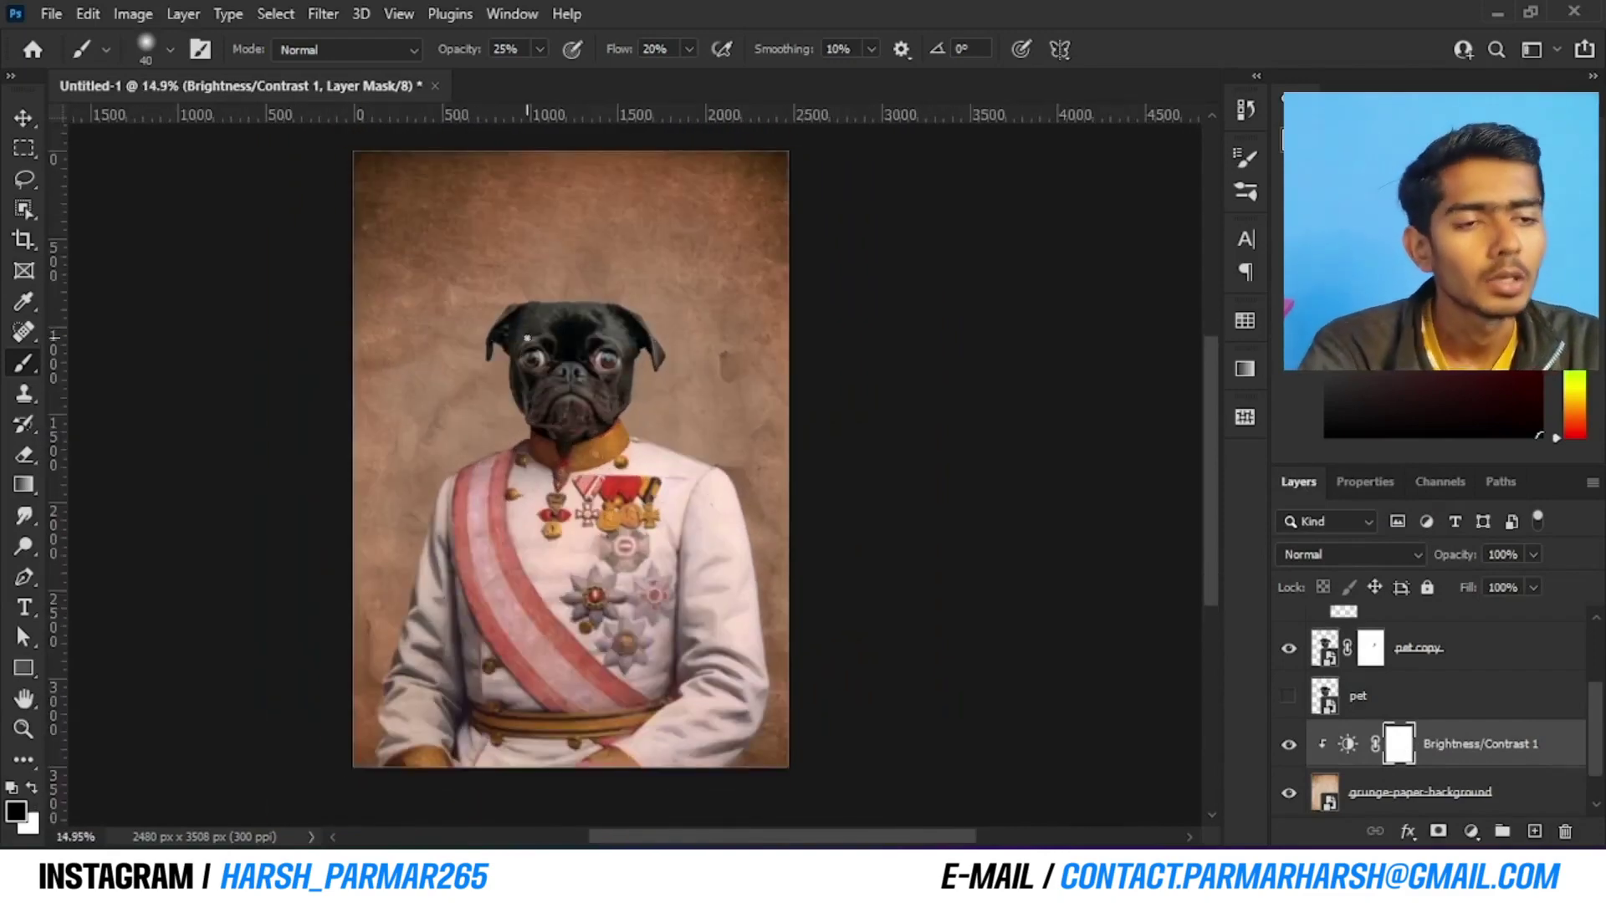
{"action": "mouse_move", "coordinate": [508, 313]}
{"action": "left_mouse_down", "text": "alt"}
{"action": "mouse_move", "coordinate": [515, 300]}
{"action": "mouse_move", "coordinate": [566, 322]}
{"action": "left_mouse_up", "text": "alt"}
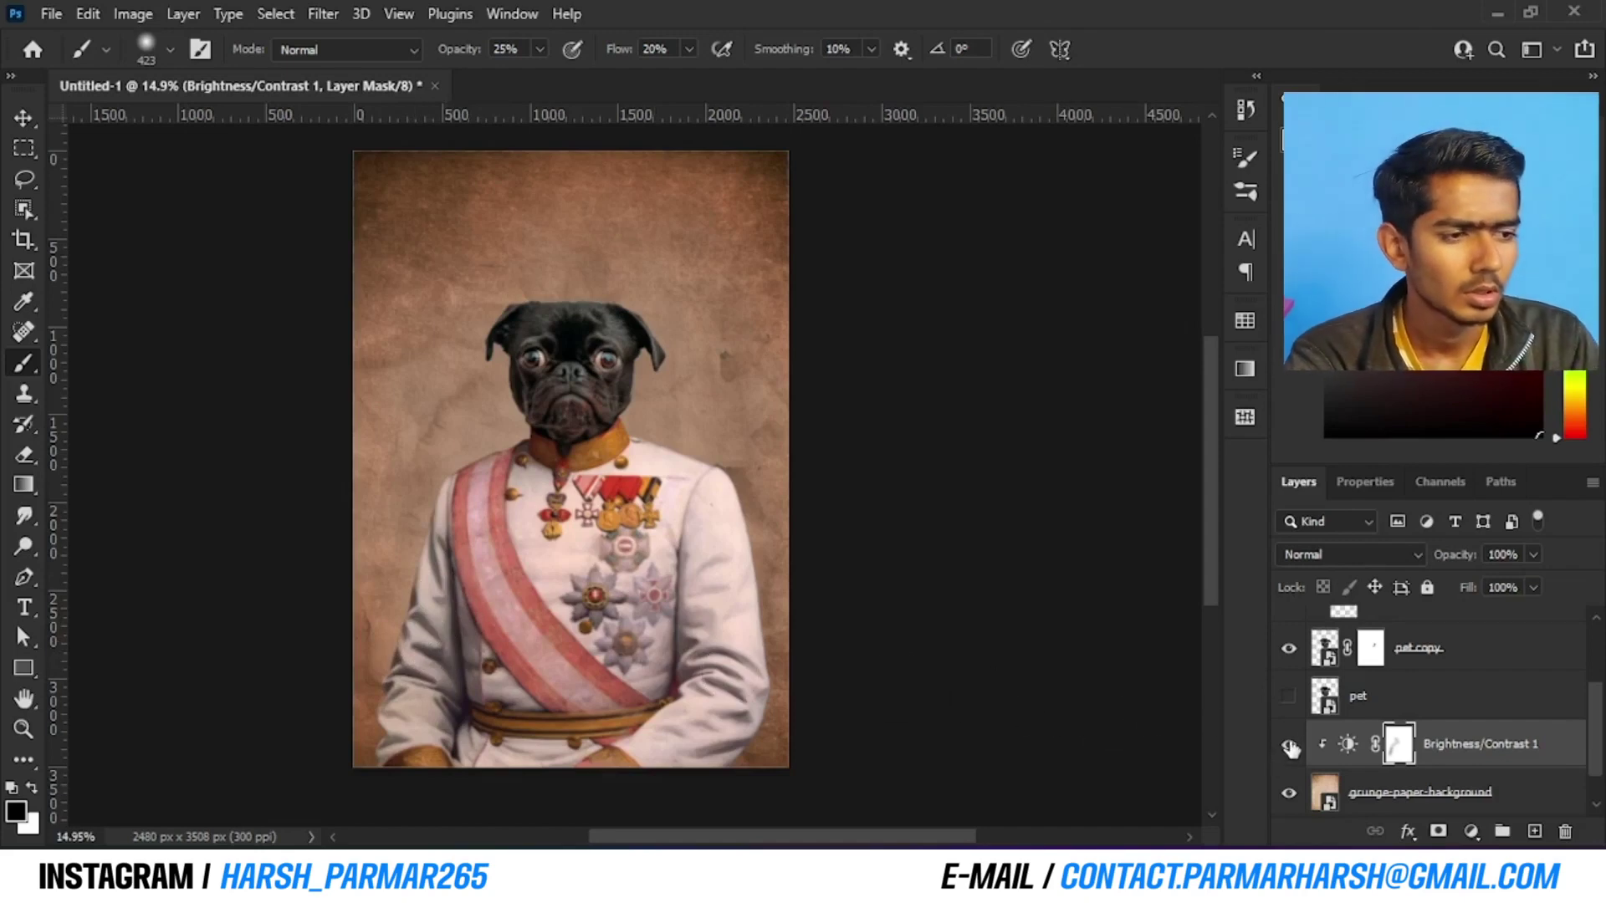
Toggle the Brightness/Contrast layer off and on to compare the darkening
{"action": "left_click", "coordinate": [1290, 746]}
{"action": "left_click", "coordinate": [1291, 744]}
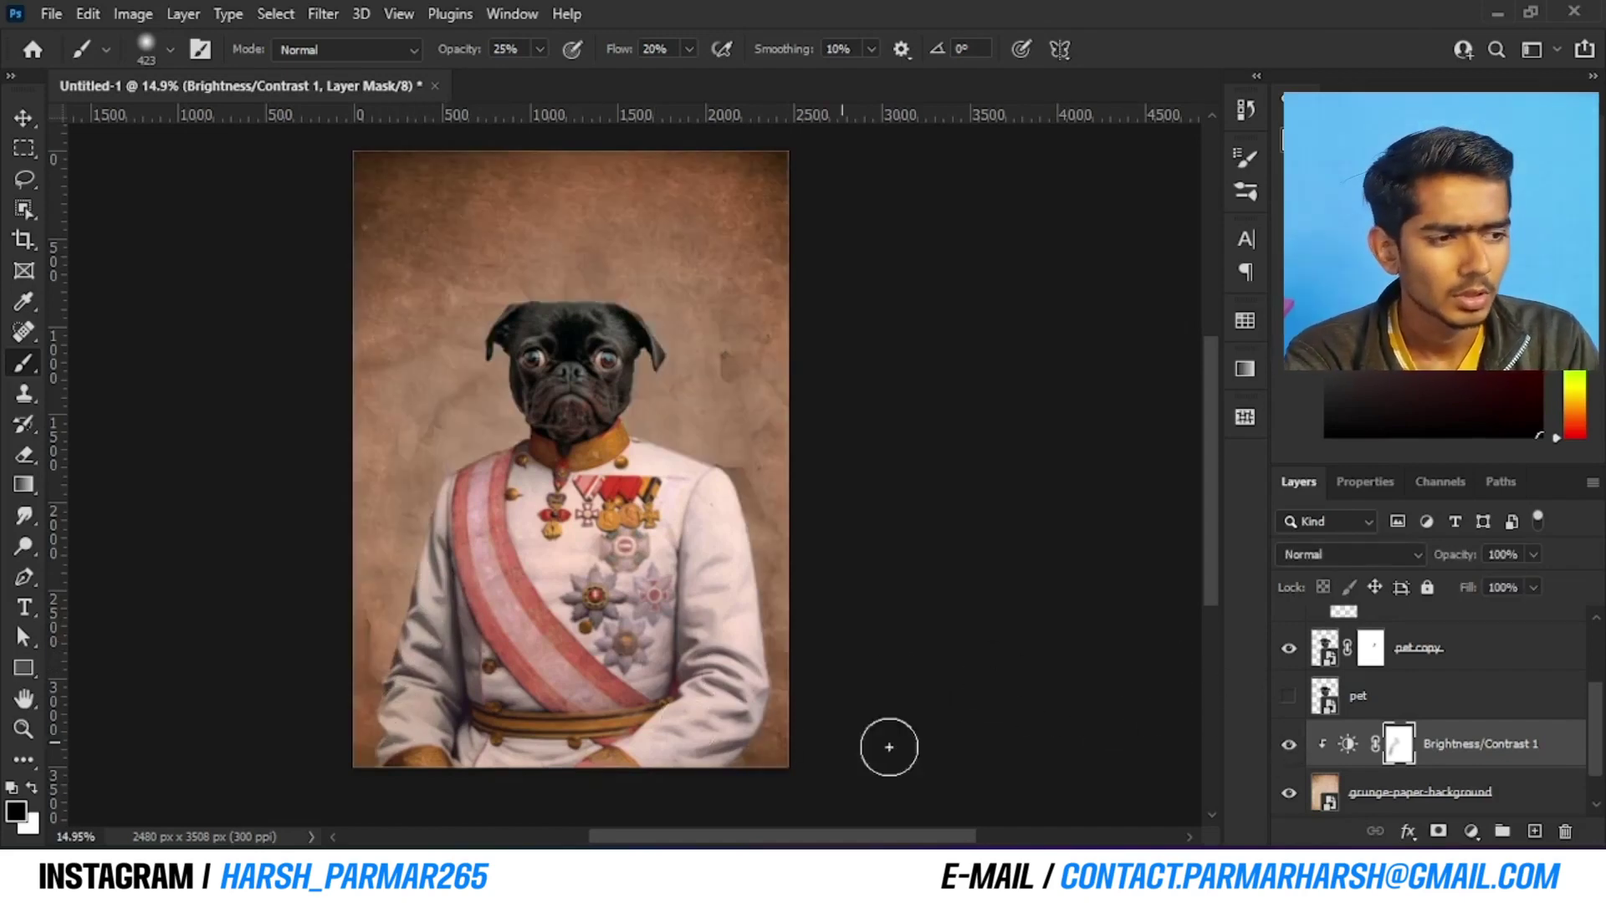
{"action": "left_click", "coordinate": [1289, 745]}
{"action": "left_click", "coordinate": [1289, 745]}
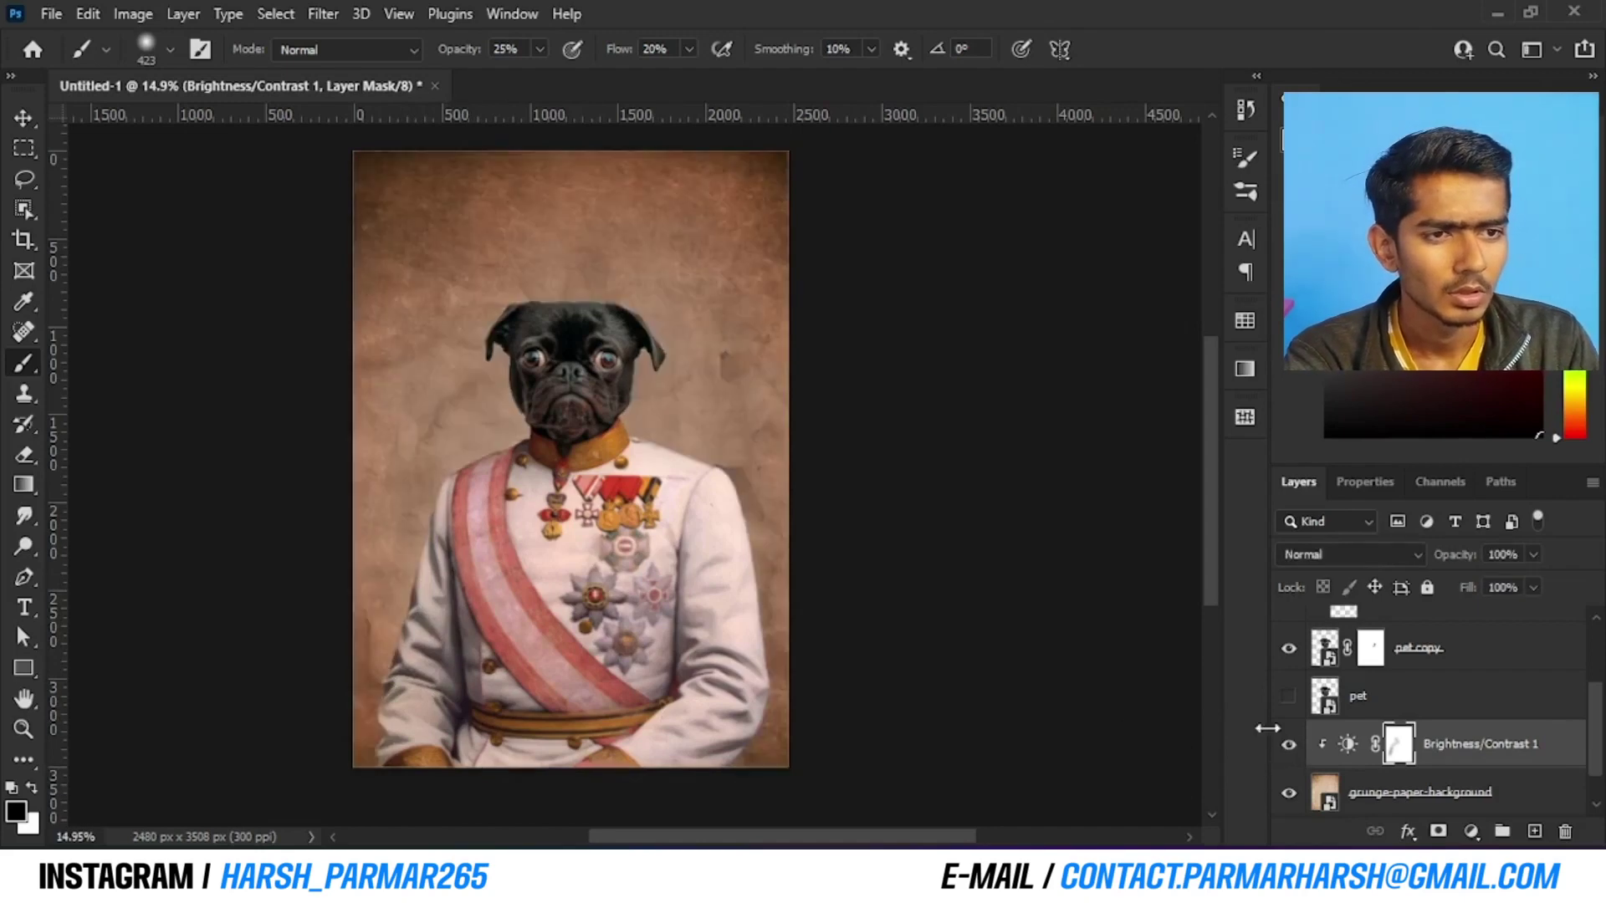
Paint the darkening off the pug's face and uniform body, resizing the brush as needed
{"action": "right_click", "coordinate": [580, 330], "text": "alt"}
{"action": "mouse_move", "coordinate": [592, 333]}
{"action": "left_mouse_down"}
{"action": "mouse_move", "coordinate": [575, 377]}
{"action": "mouse_move", "coordinate": [611, 327]}
{"action": "mouse_move", "coordinate": [599, 420]}
{"action": "left_mouse_up"}
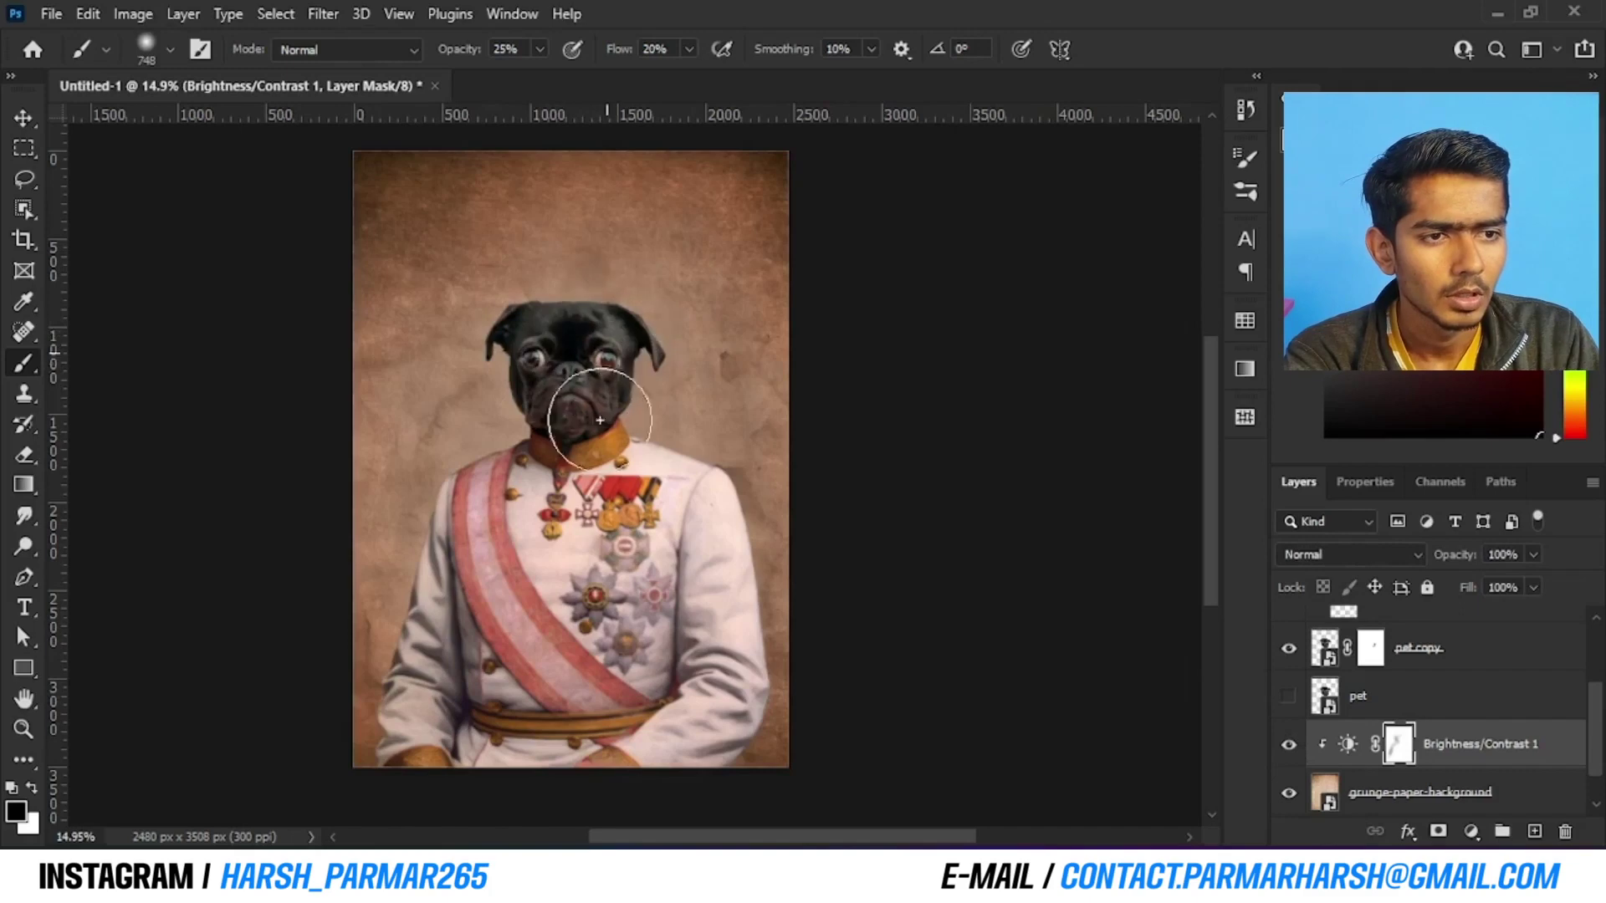
{"action": "right_click", "coordinate": [695, 564], "text": "alt"}
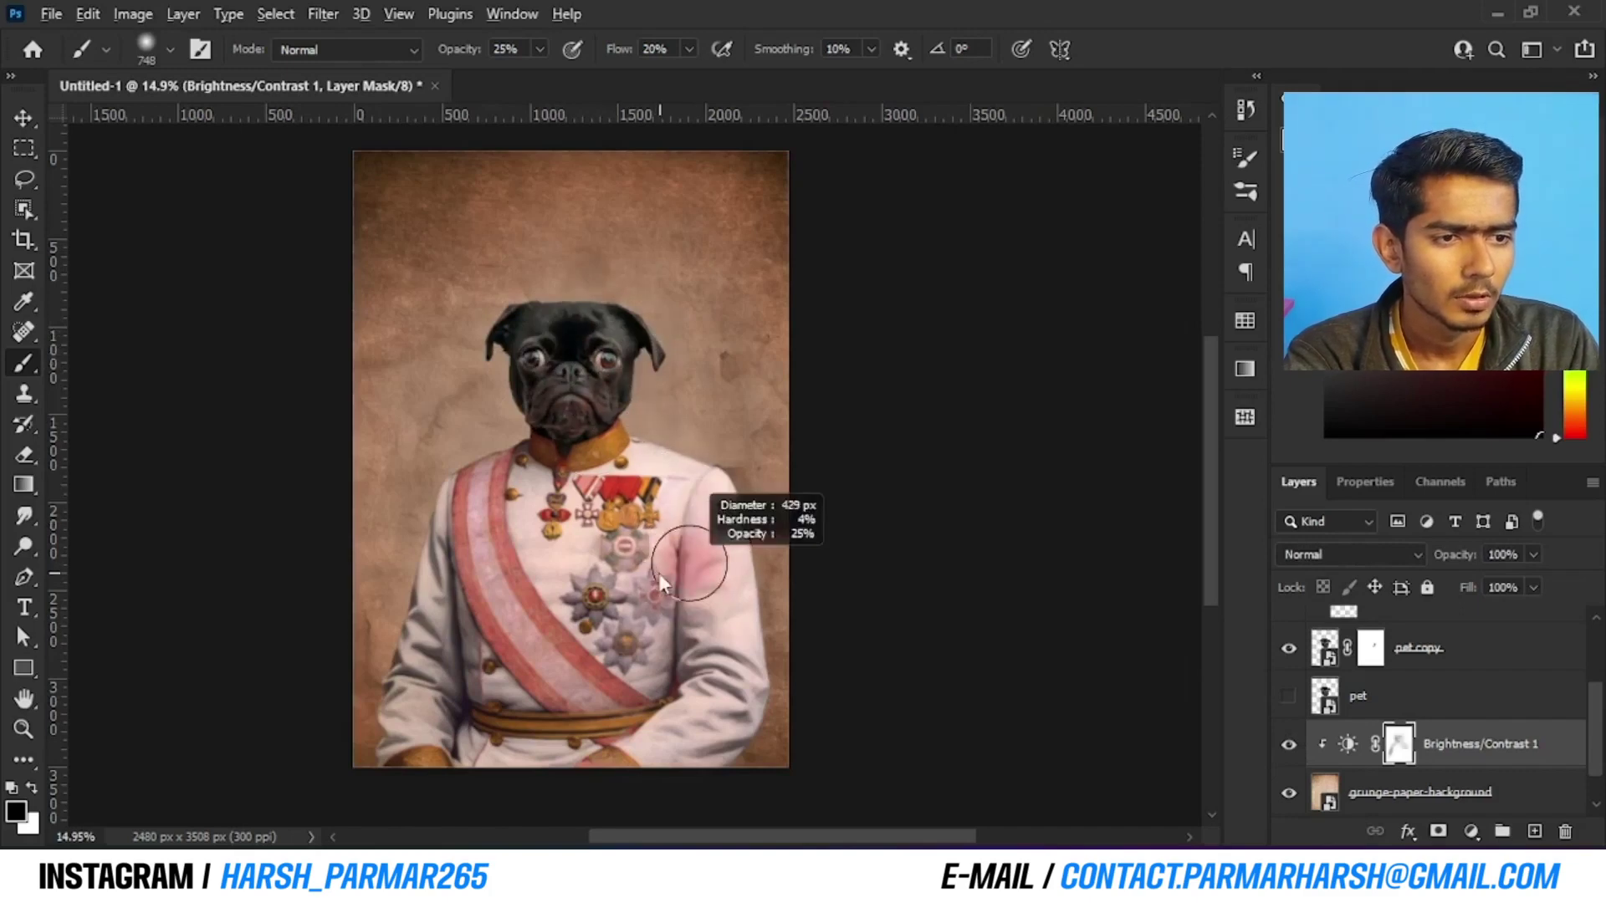
{"action": "left_click_drag", "start_coordinate": [699, 649], "coordinate": [666, 546]}
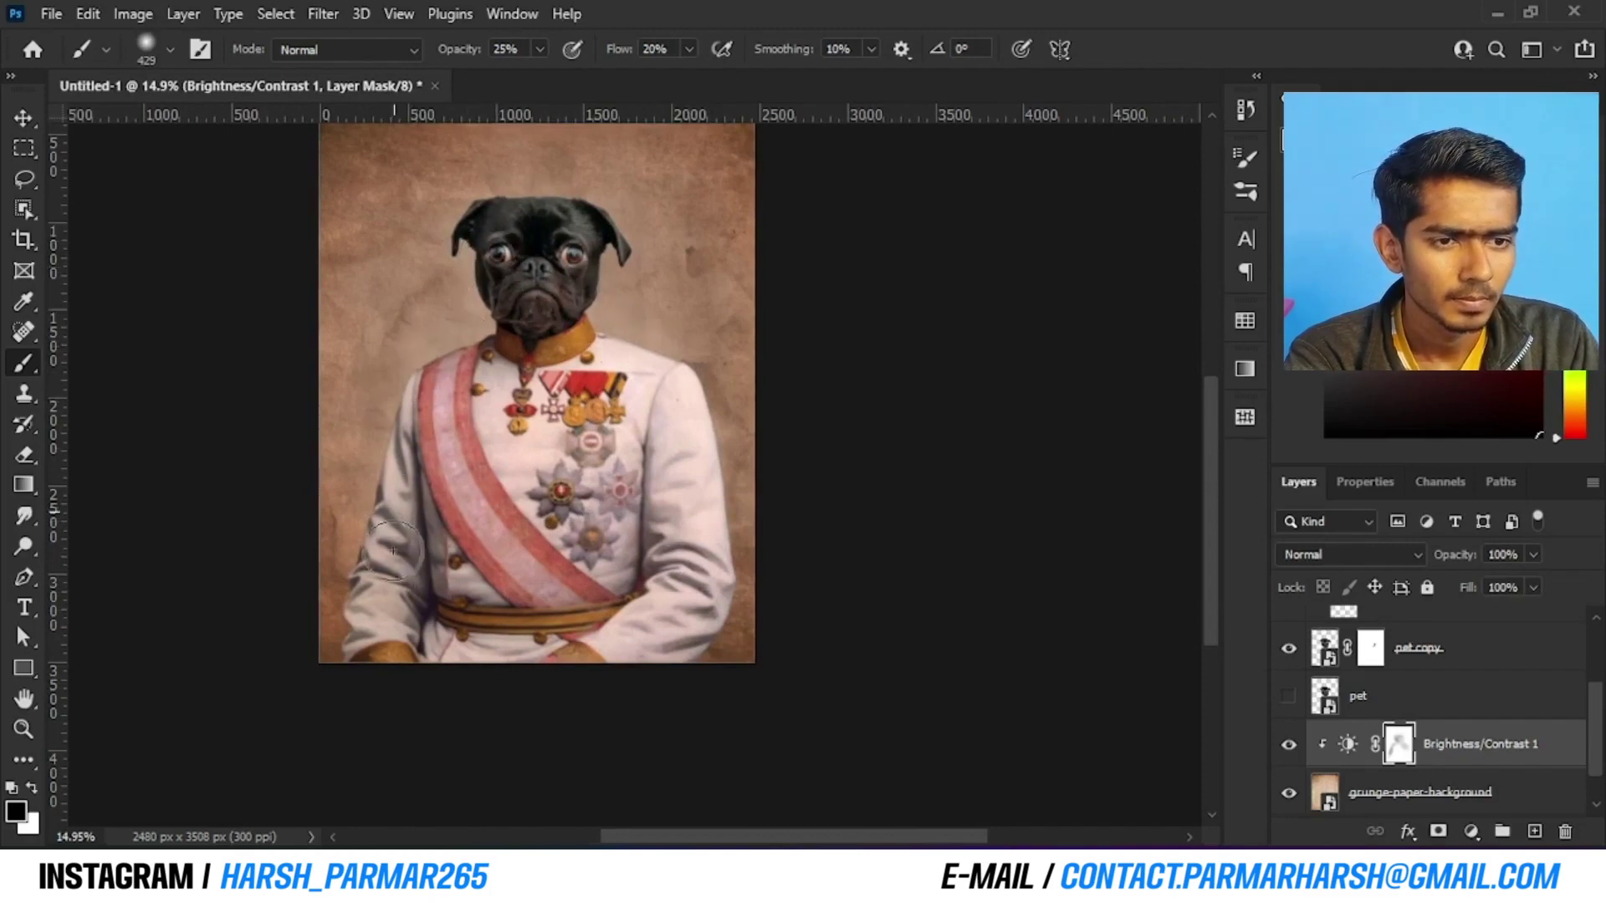
{"action": "key", "text": "bracketright"}
{"action": "key", "text": "bracketright"}
{"action": "key", "text": "bracketright"}
{"action": "key", "text": "bracketright"}
{"action": "key", "text": "bracketright"}
{"action": "key", "text": "bracketright"}
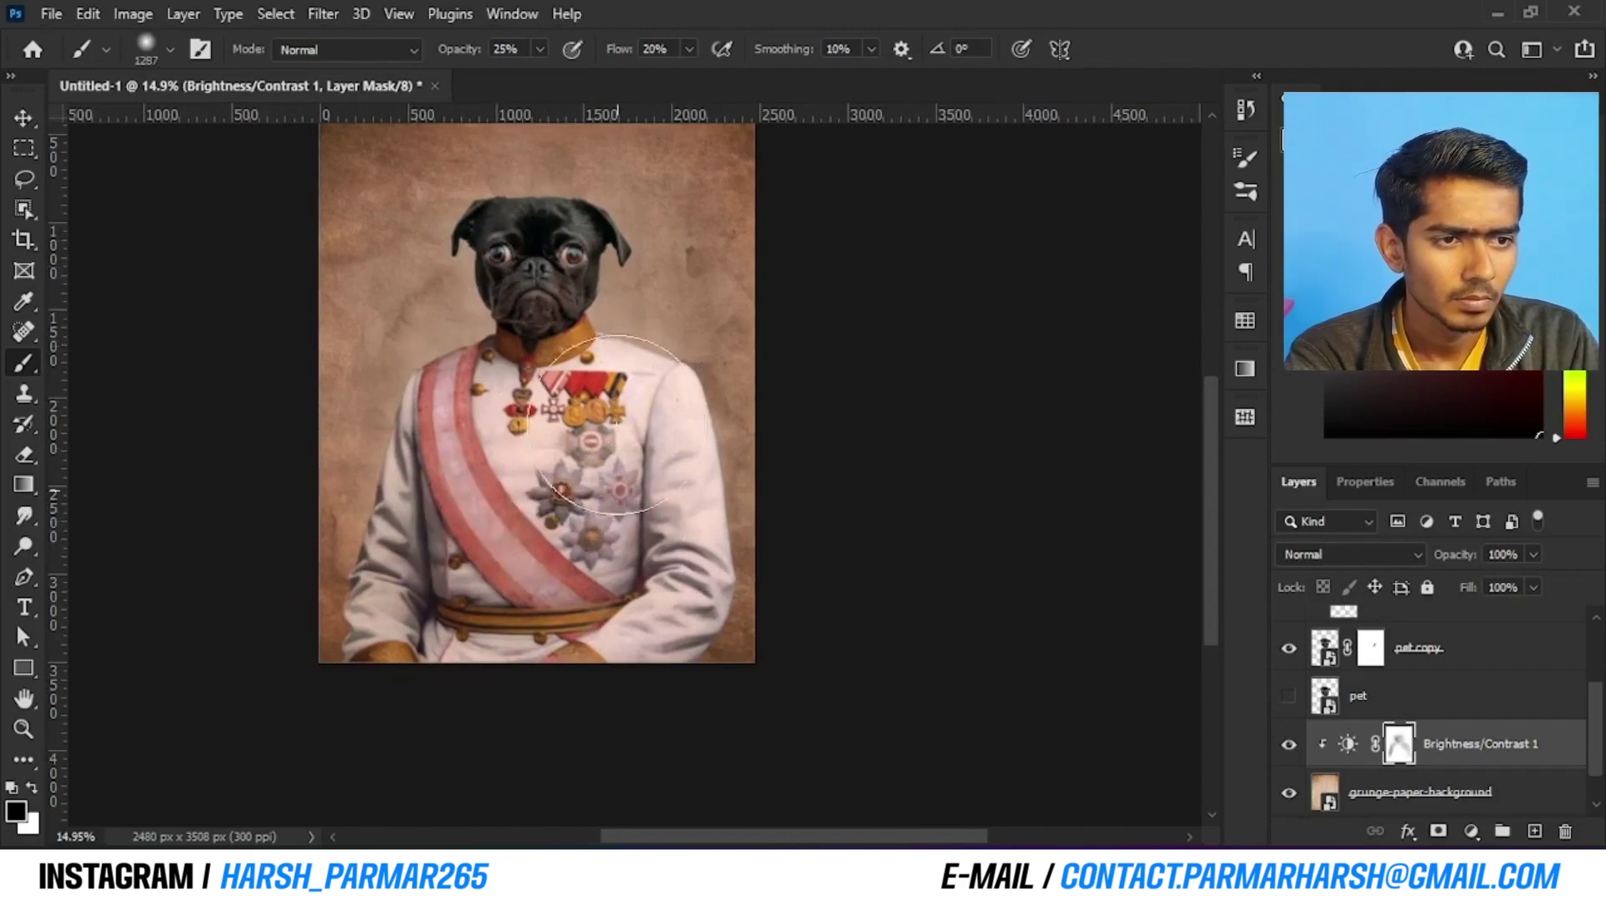
{"action": "mouse_move", "coordinate": [617, 425]}
{"action": "left_mouse_down"}
{"action": "mouse_move", "coordinate": [564, 414]}
{"action": "mouse_move", "coordinate": [451, 504]}
{"action": "mouse_move", "coordinate": [462, 567]}
{"action": "mouse_move", "coordinate": [437, 616]}
{"action": "mouse_move", "coordinate": [430, 580]}
{"action": "left_mouse_up"}
{"action": "left_click_drag", "start_coordinate": [535, 388], "coordinate": [525, 533]}
{"action": "left_click_drag", "start_coordinate": [555, 447], "coordinate": [494, 438]}
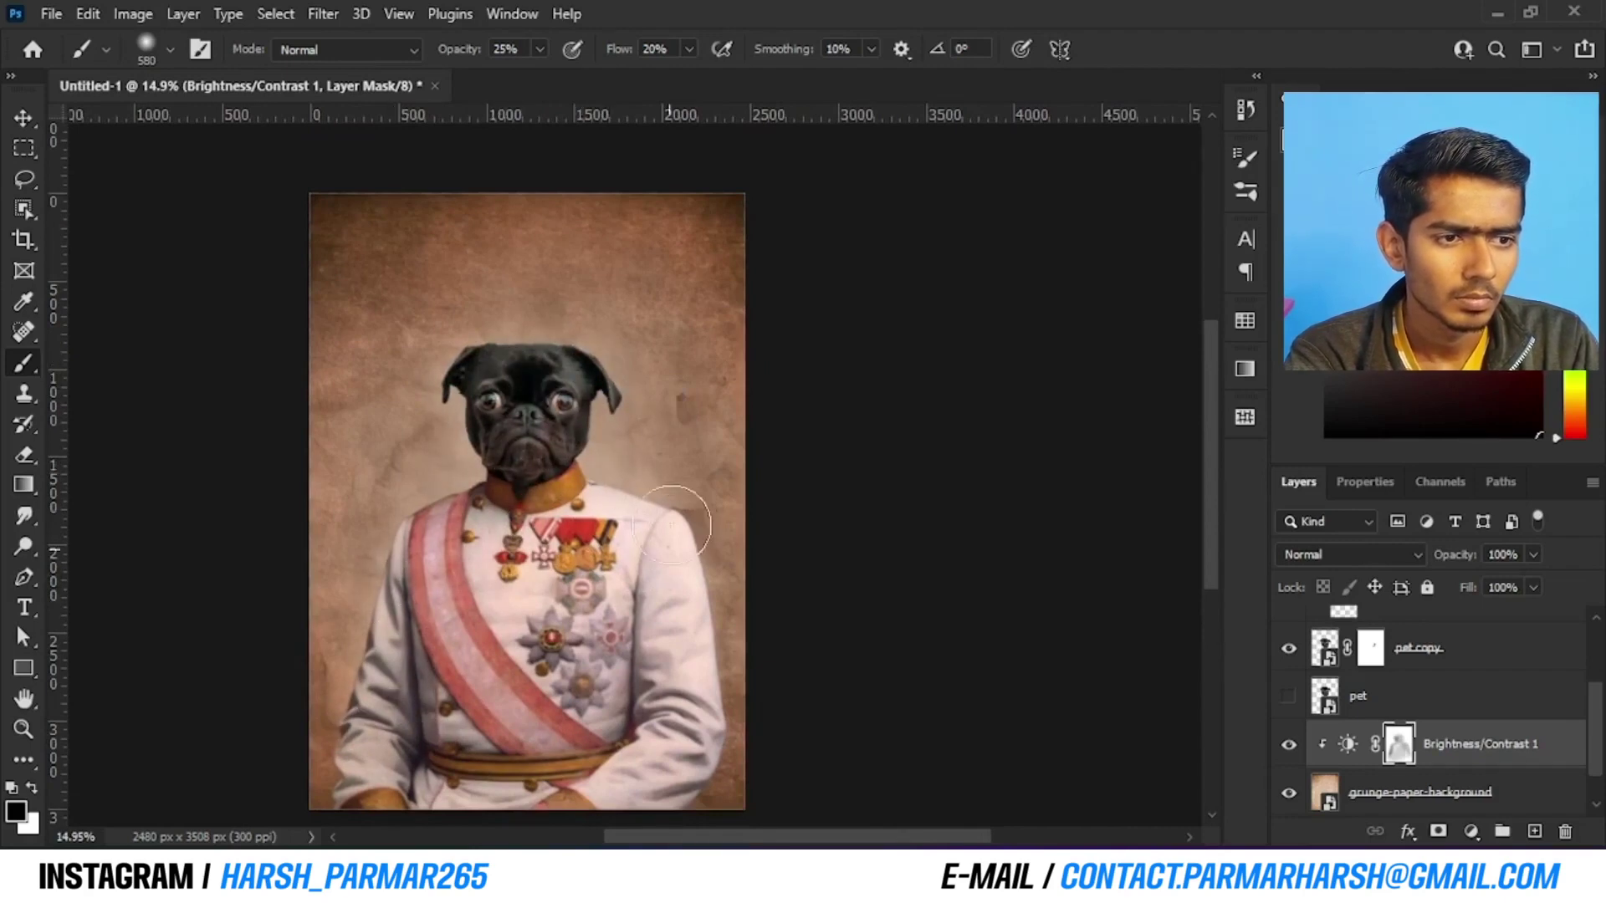
Lift more darkening beside the pug's cheek and collar, then compare with the adjustment hidden
{"action": "mouse_move", "coordinate": [670, 671]}
{"action": "left_mouse_down"}
{"action": "mouse_move", "coordinate": [604, 506]}
{"action": "mouse_move", "coordinate": [664, 608]}
{"action": "left_mouse_up"}
{"action": "mouse_move", "coordinate": [499, 352]}
{"action": "left_mouse_down"}
{"action": "mouse_move", "coordinate": [529, 349]}
{"action": "mouse_move", "coordinate": [498, 351]}
{"action": "mouse_move", "coordinate": [489, 393]}
{"action": "mouse_move", "coordinate": [584, 436]}
{"action": "mouse_move", "coordinate": [560, 433]}
{"action": "left_mouse_up"}
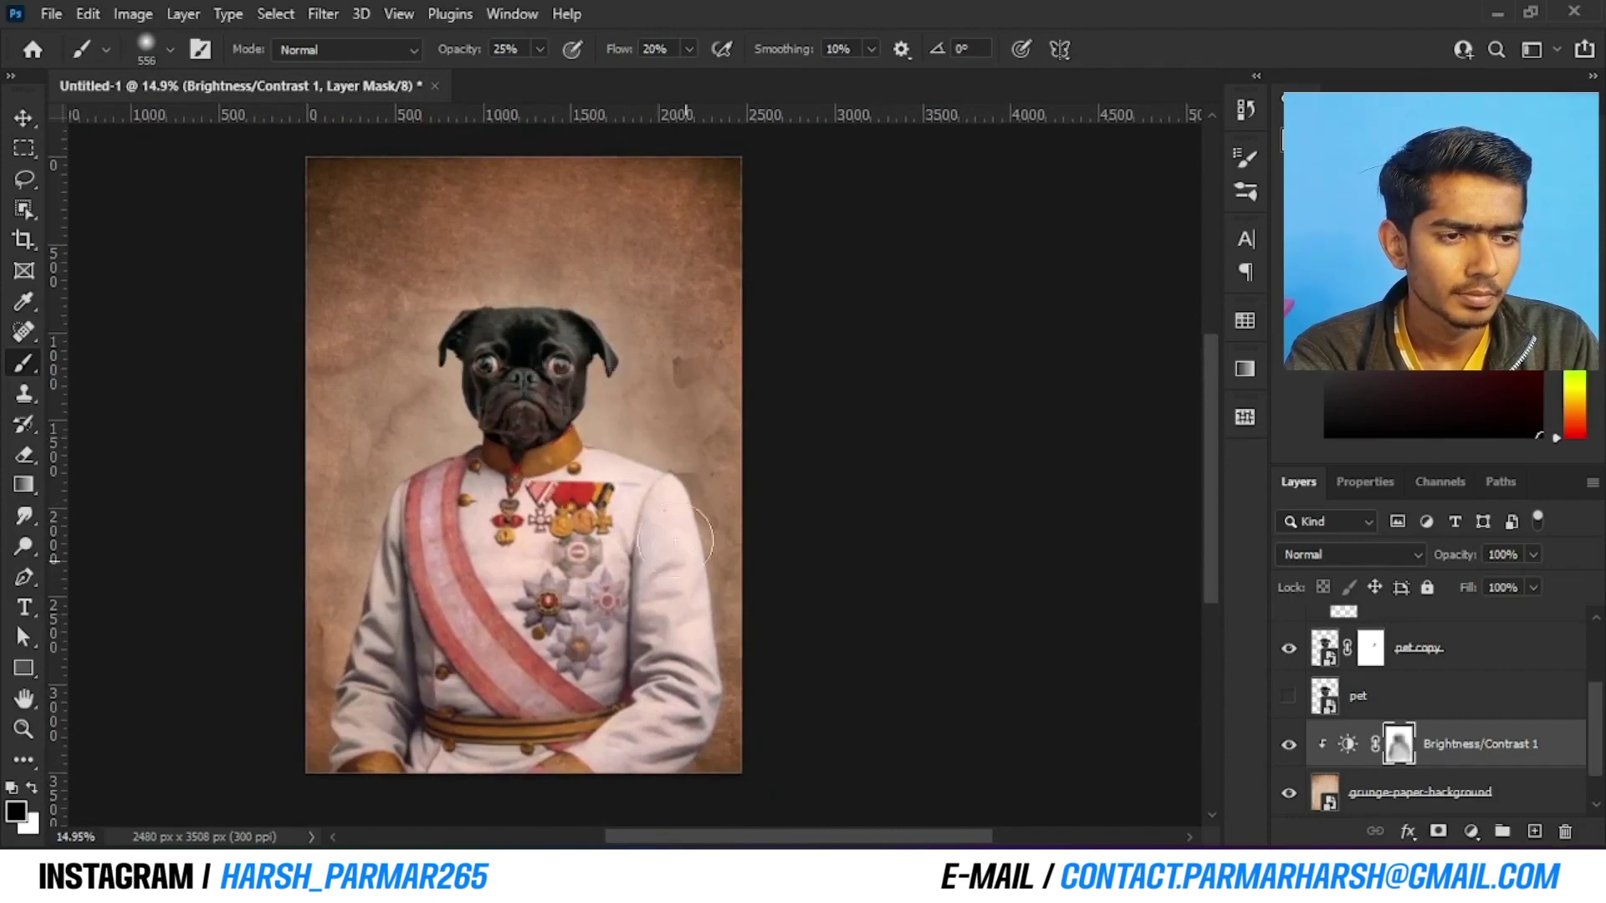
{"action": "left_click_drag", "start_coordinate": [663, 627], "coordinate": [745, 692]}
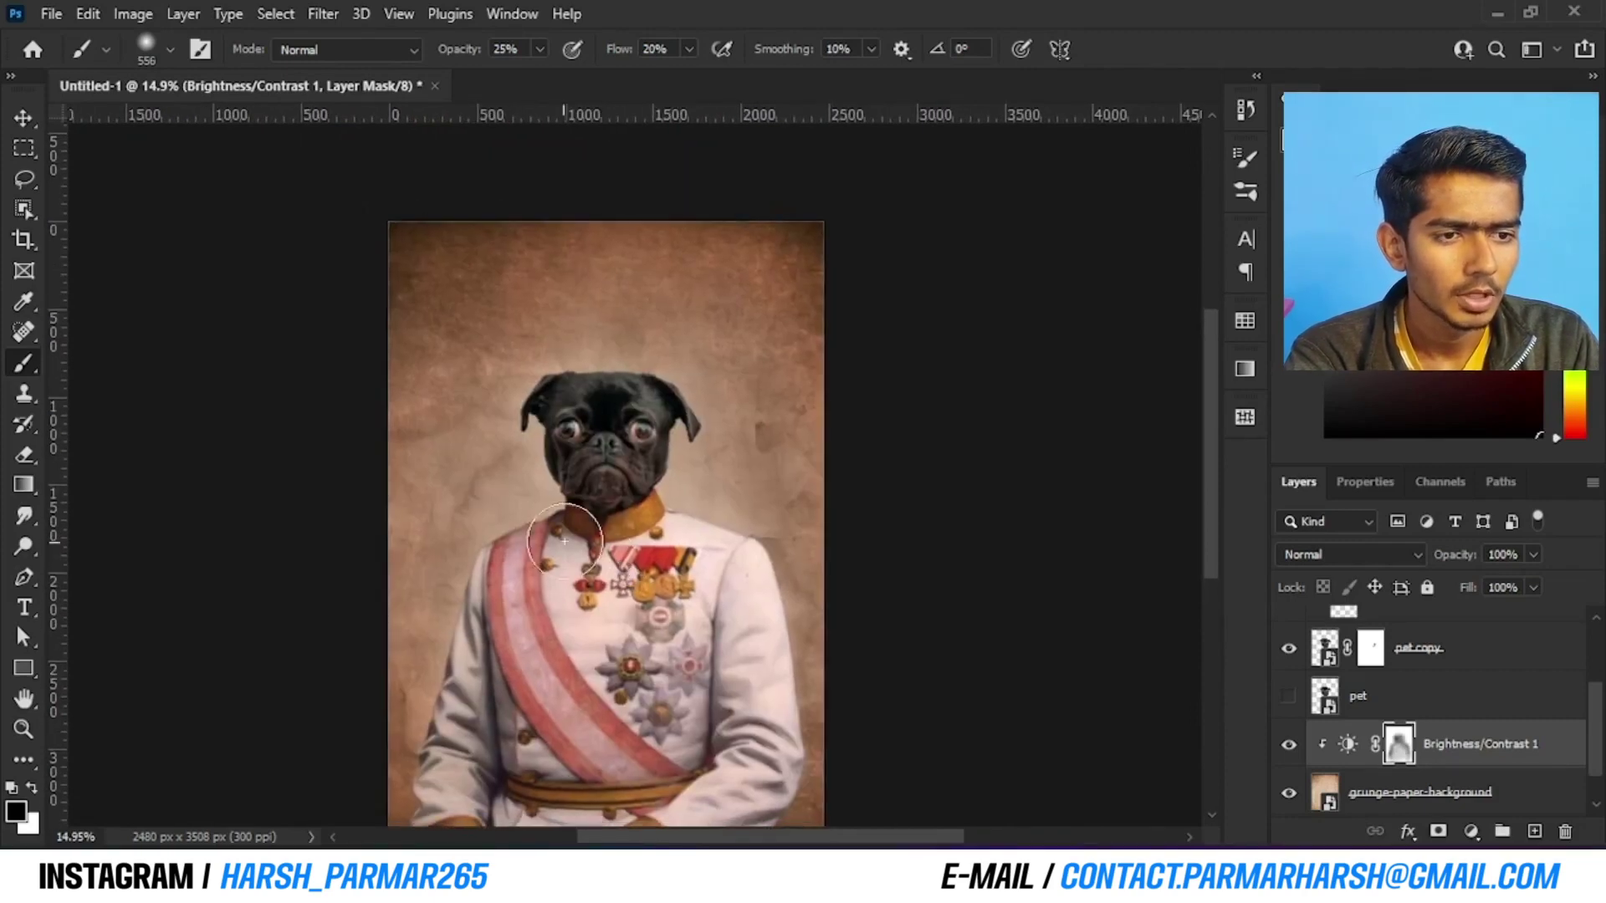
{"action": "left_click_drag", "start_coordinate": [483, 645], "coordinate": [499, 547]}
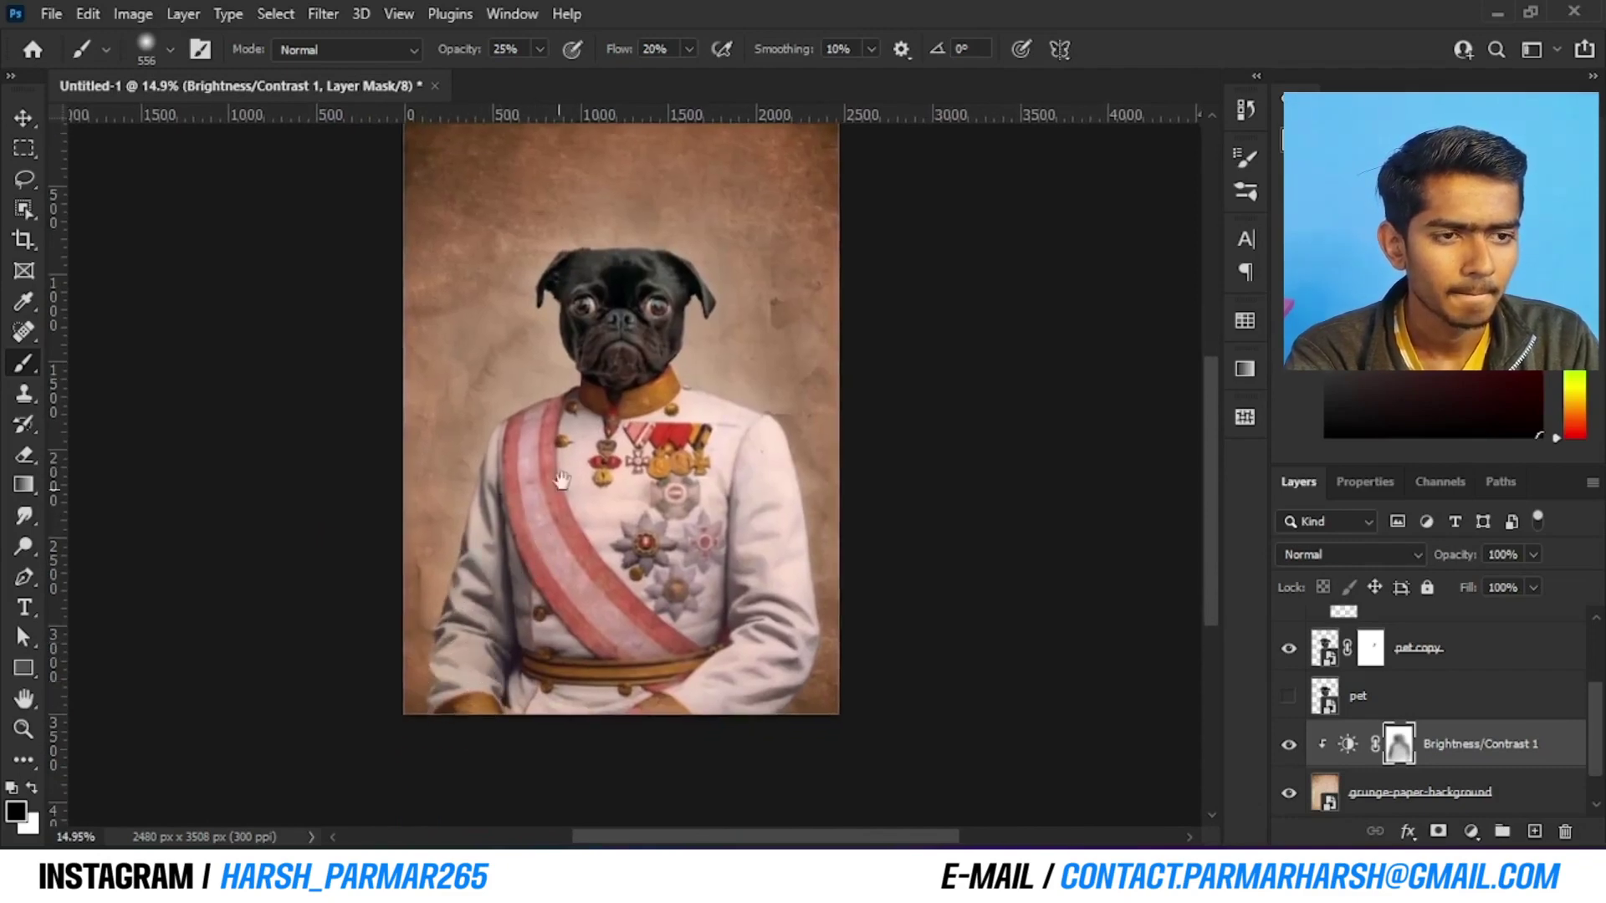
{"action": "left_click_drag", "start_coordinate": [562, 480], "coordinate": [531, 589]}
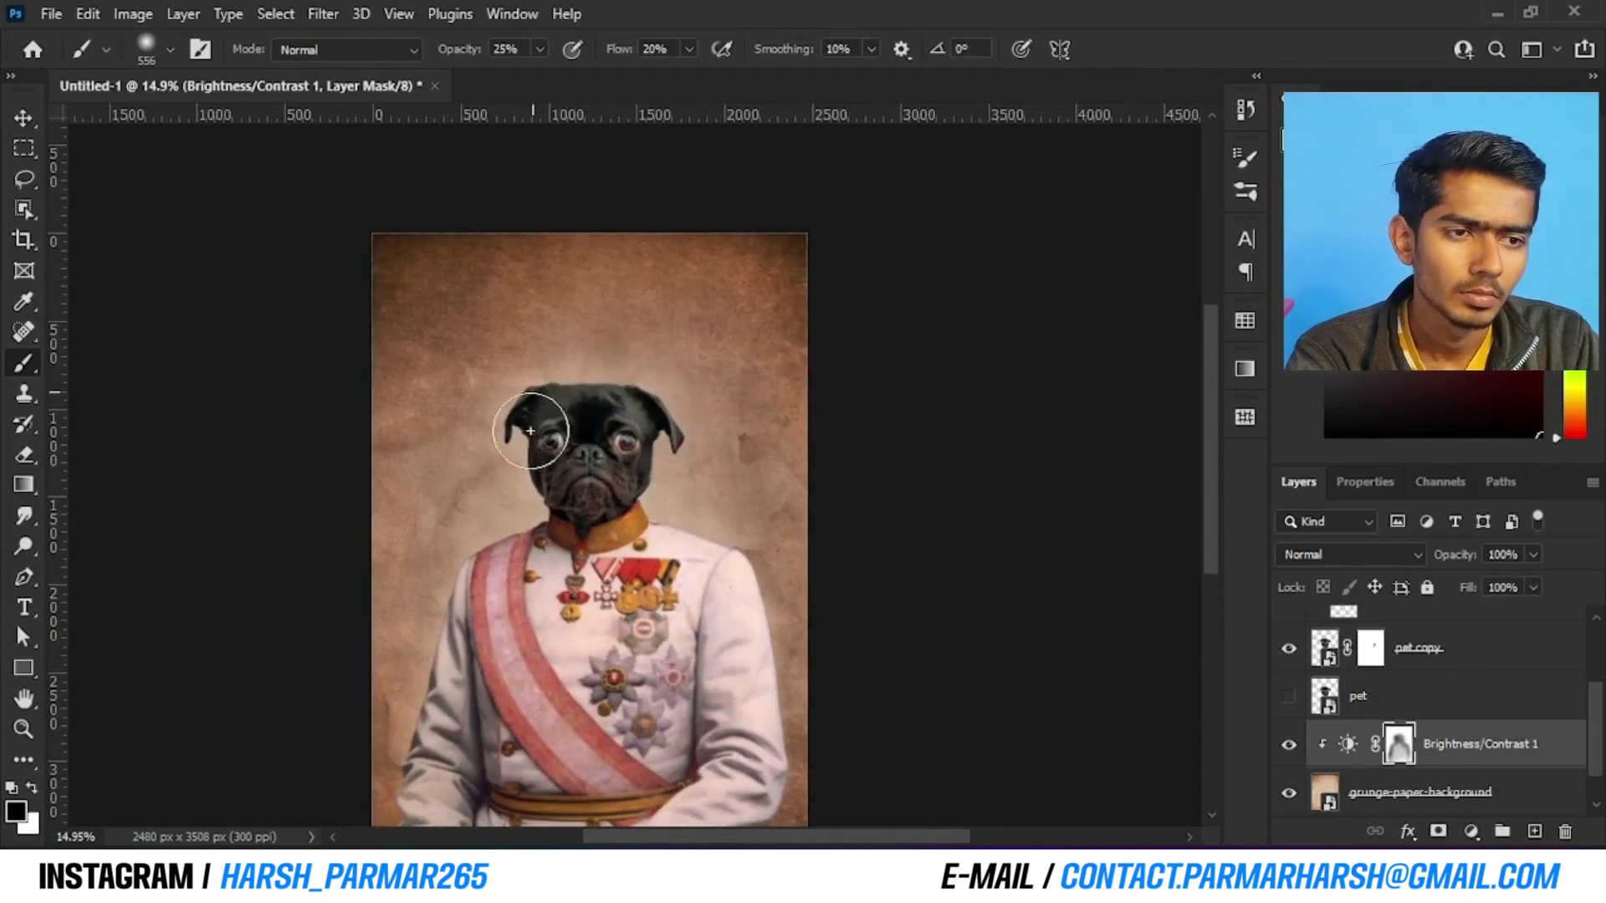
{"action": "left_click_drag", "start_coordinate": [531, 430], "coordinate": [522, 511]}
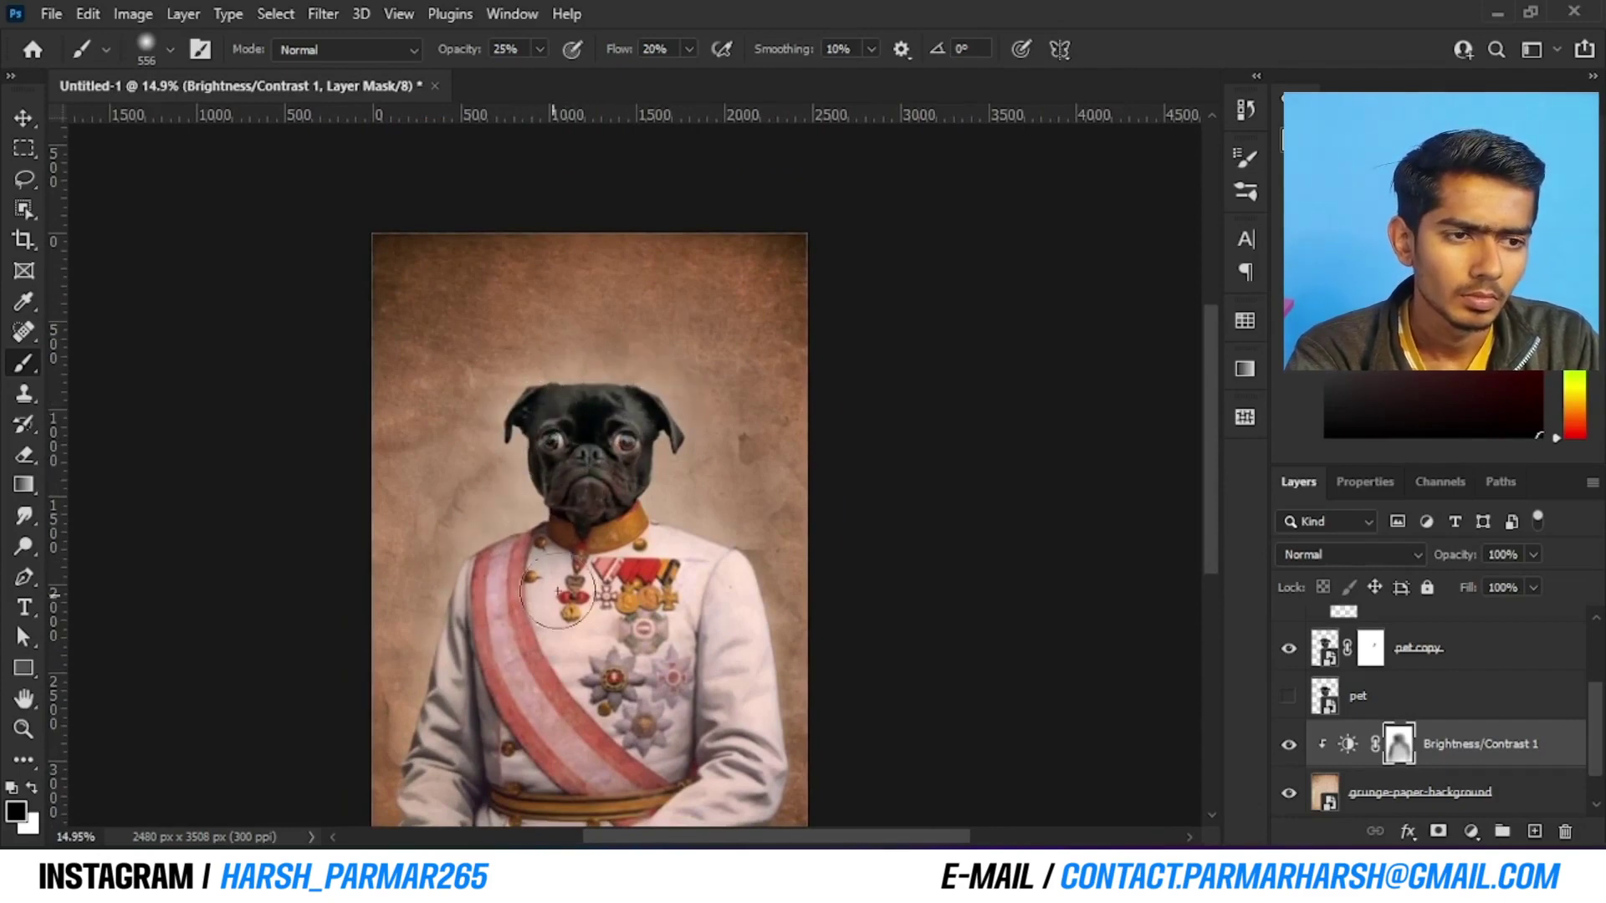
{"action": "left_click_drag", "start_coordinate": [557, 593], "coordinate": [525, 673]}
{"action": "left_click_drag", "start_coordinate": [689, 619], "coordinate": [654, 429]}
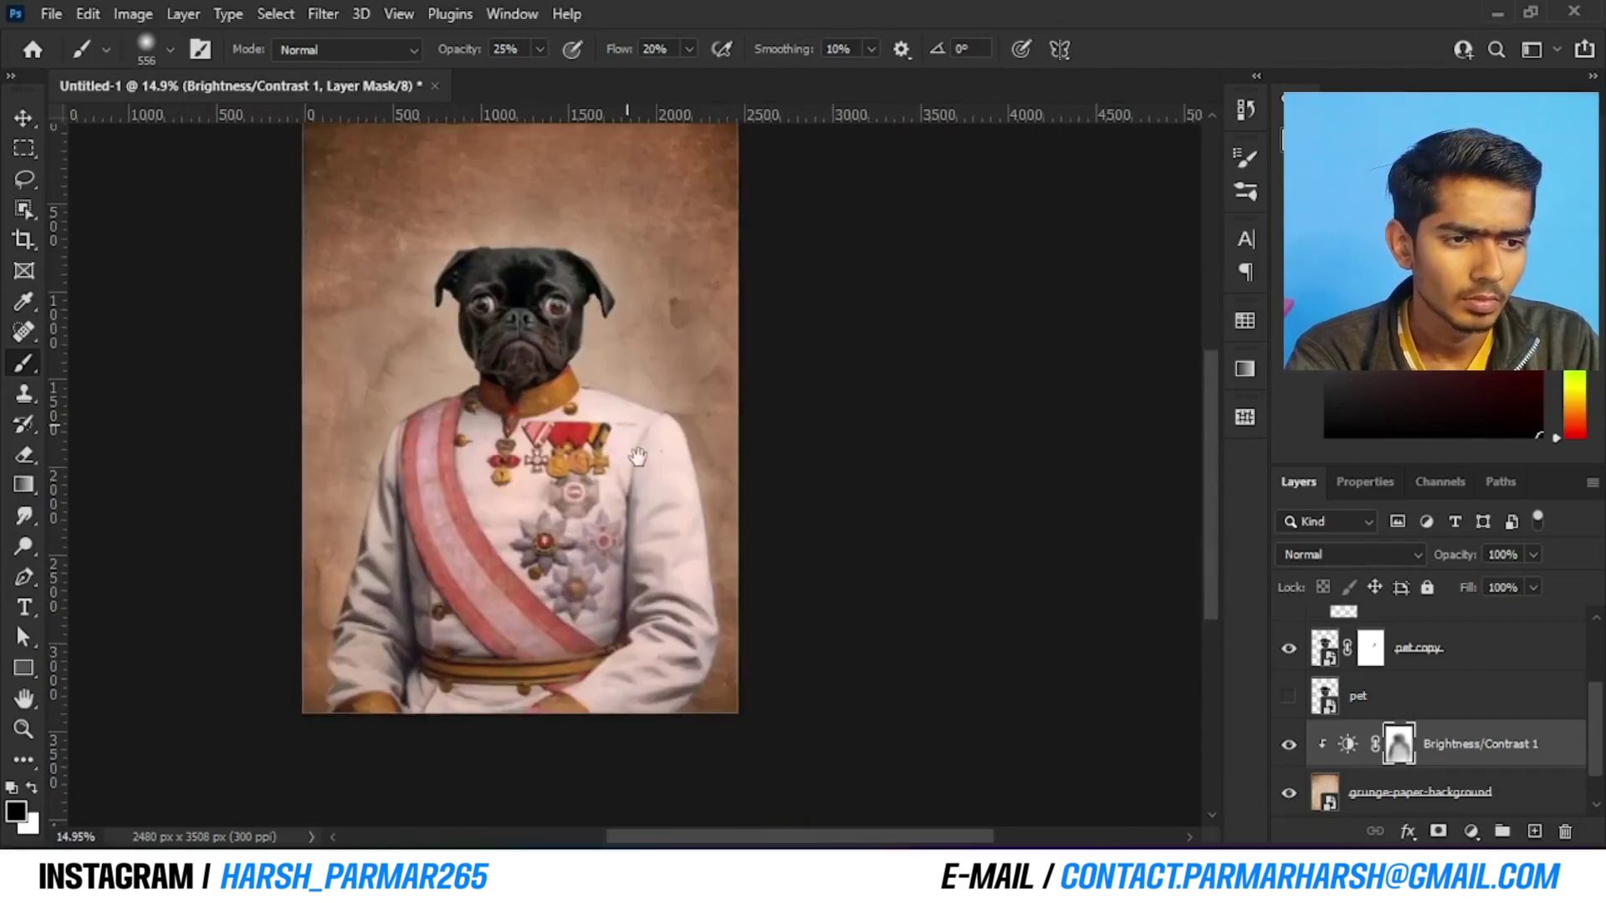
{"action": "left_click_drag", "start_coordinate": [665, 629], "coordinate": [663, 483]}
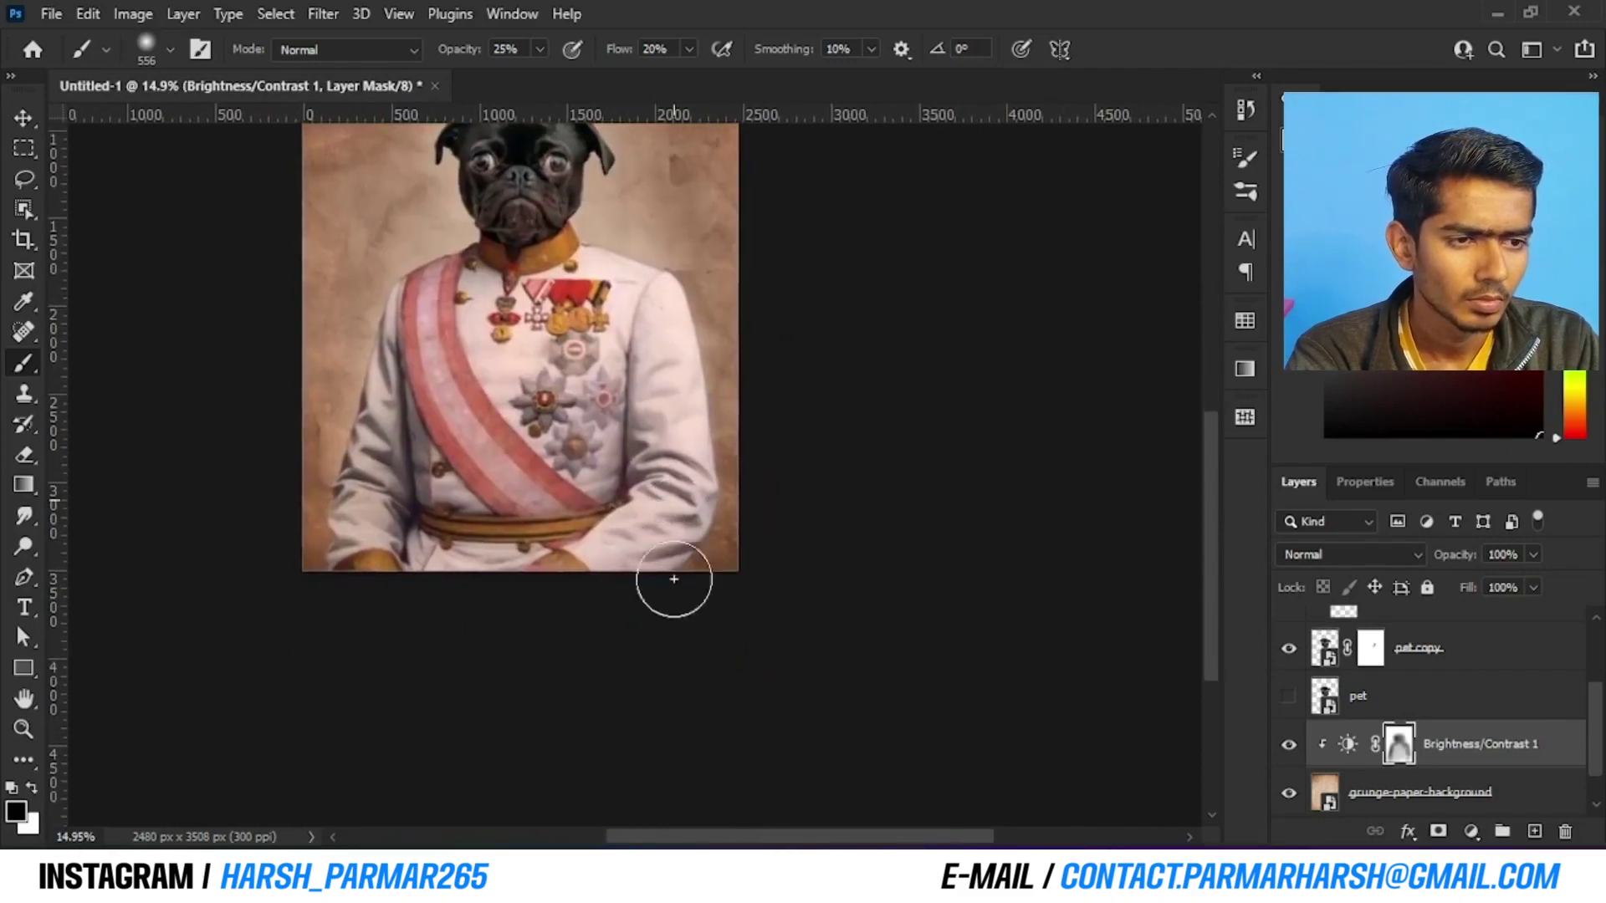
{"action": "scroll", "coordinate": [489, 359], "scroll_direction": "up", "scroll_amount": 3}
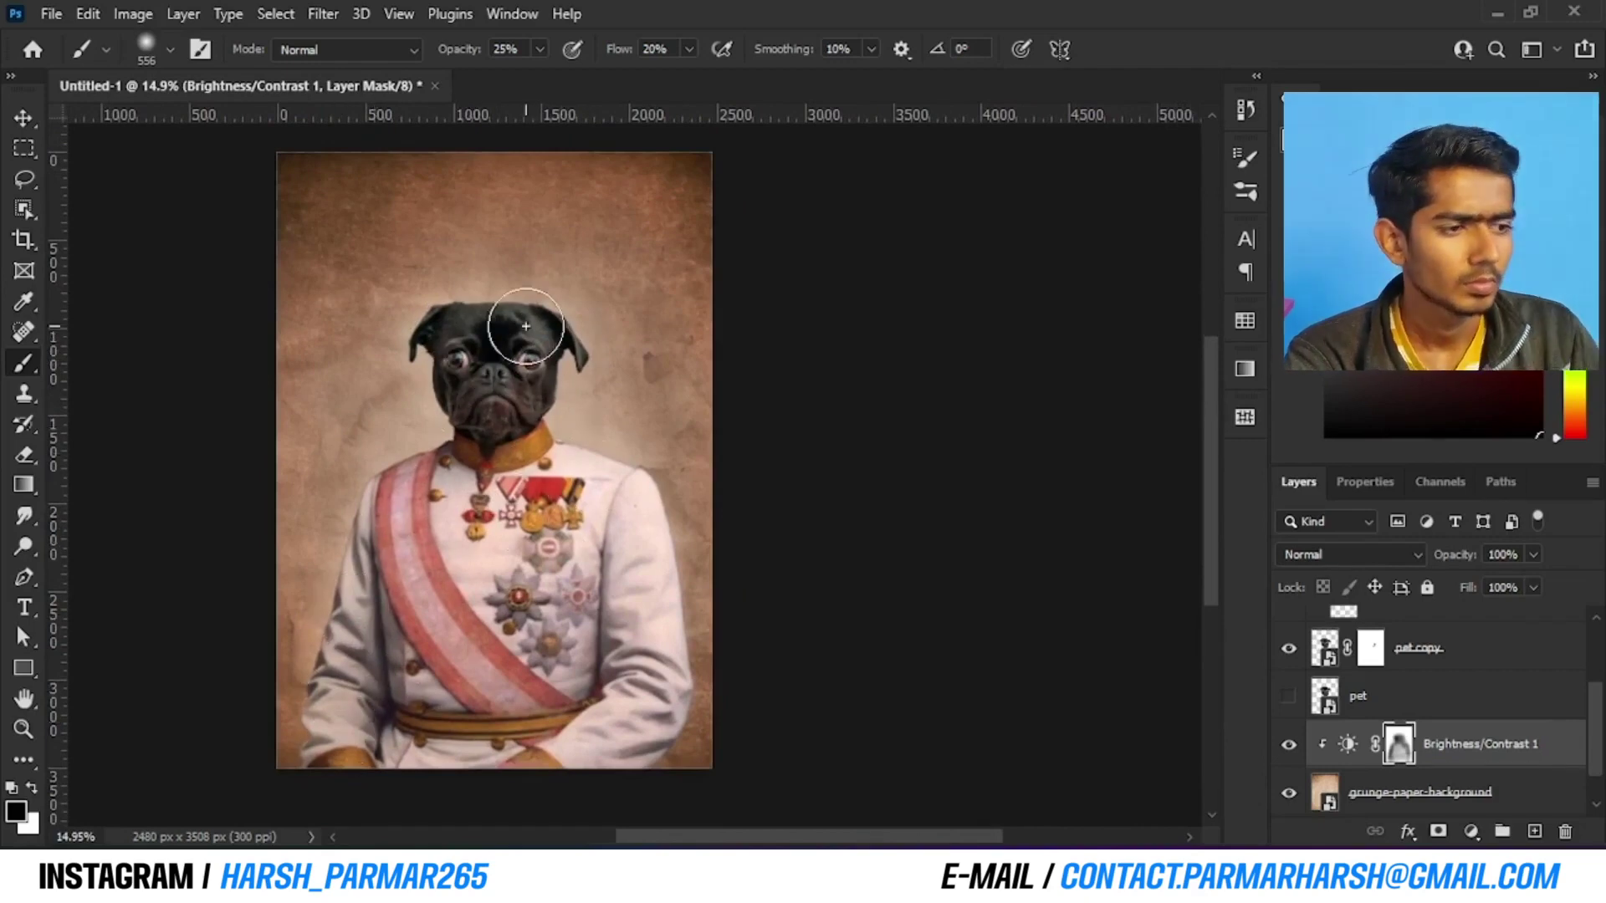
{"action": "left_click", "coordinate": [1288, 747]}
Paint more of the mask over the lower uniform with a brush around 1222 px
{"action": "left_click", "coordinate": [1290, 749]}
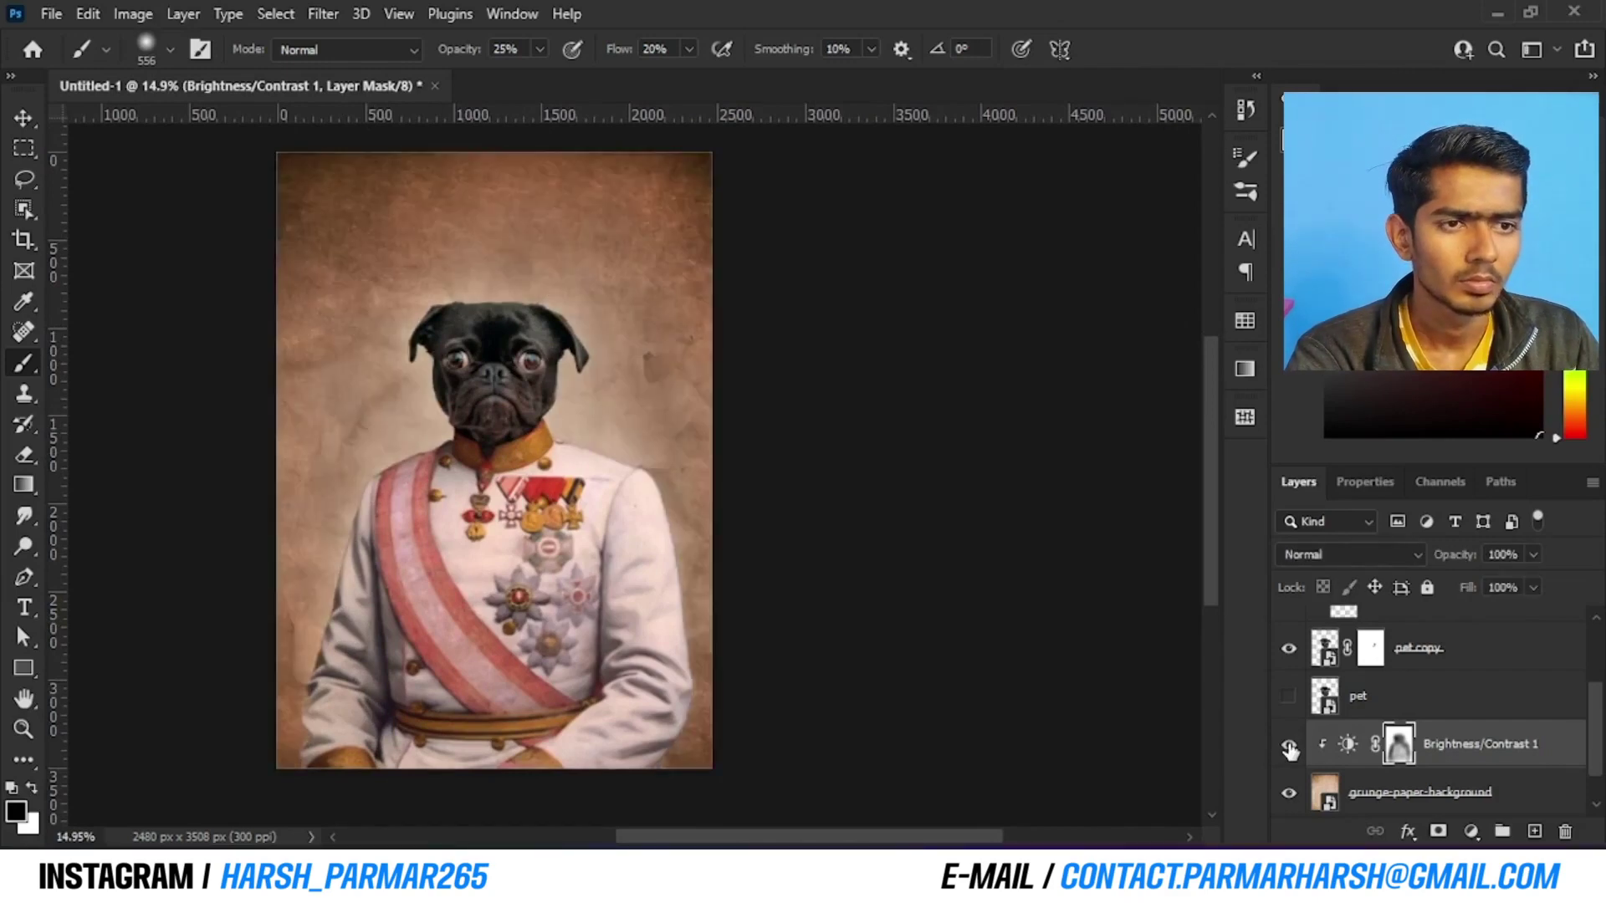
{"action": "mouse_move", "coordinate": [475, 431]}
{"action": "left_mouse_down"}
{"action": "mouse_move", "coordinate": [515, 430]}
{"action": "mouse_move", "coordinate": [651, 500]}
{"action": "left_mouse_up"}
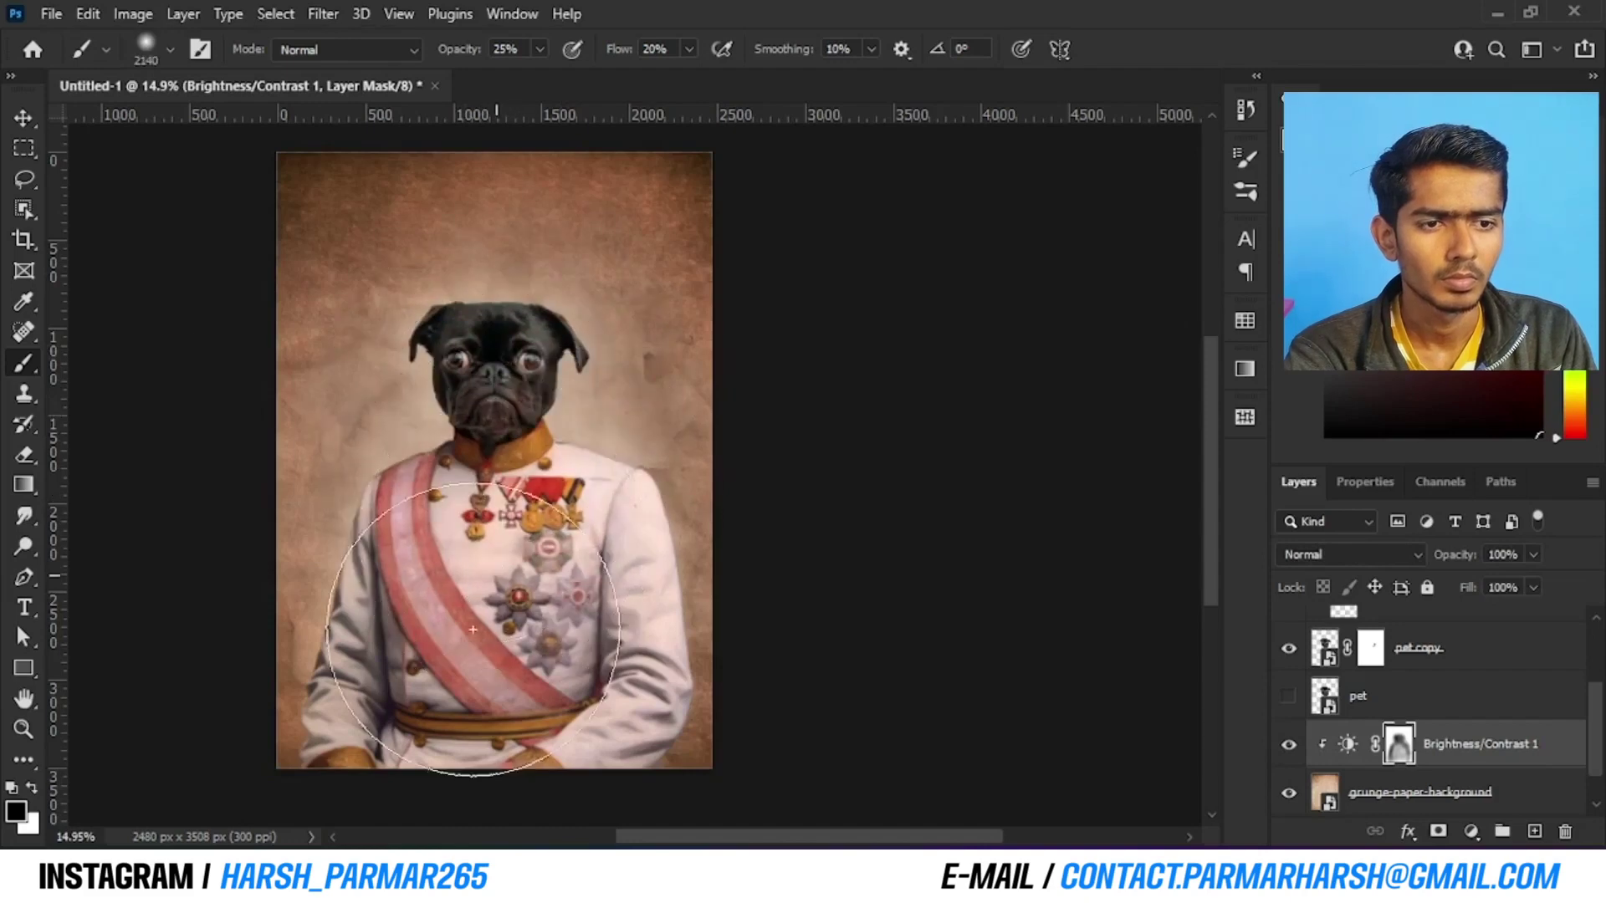
{"action": "left_click_drag", "start_coordinate": [530, 503], "coordinate": [472, 420]}
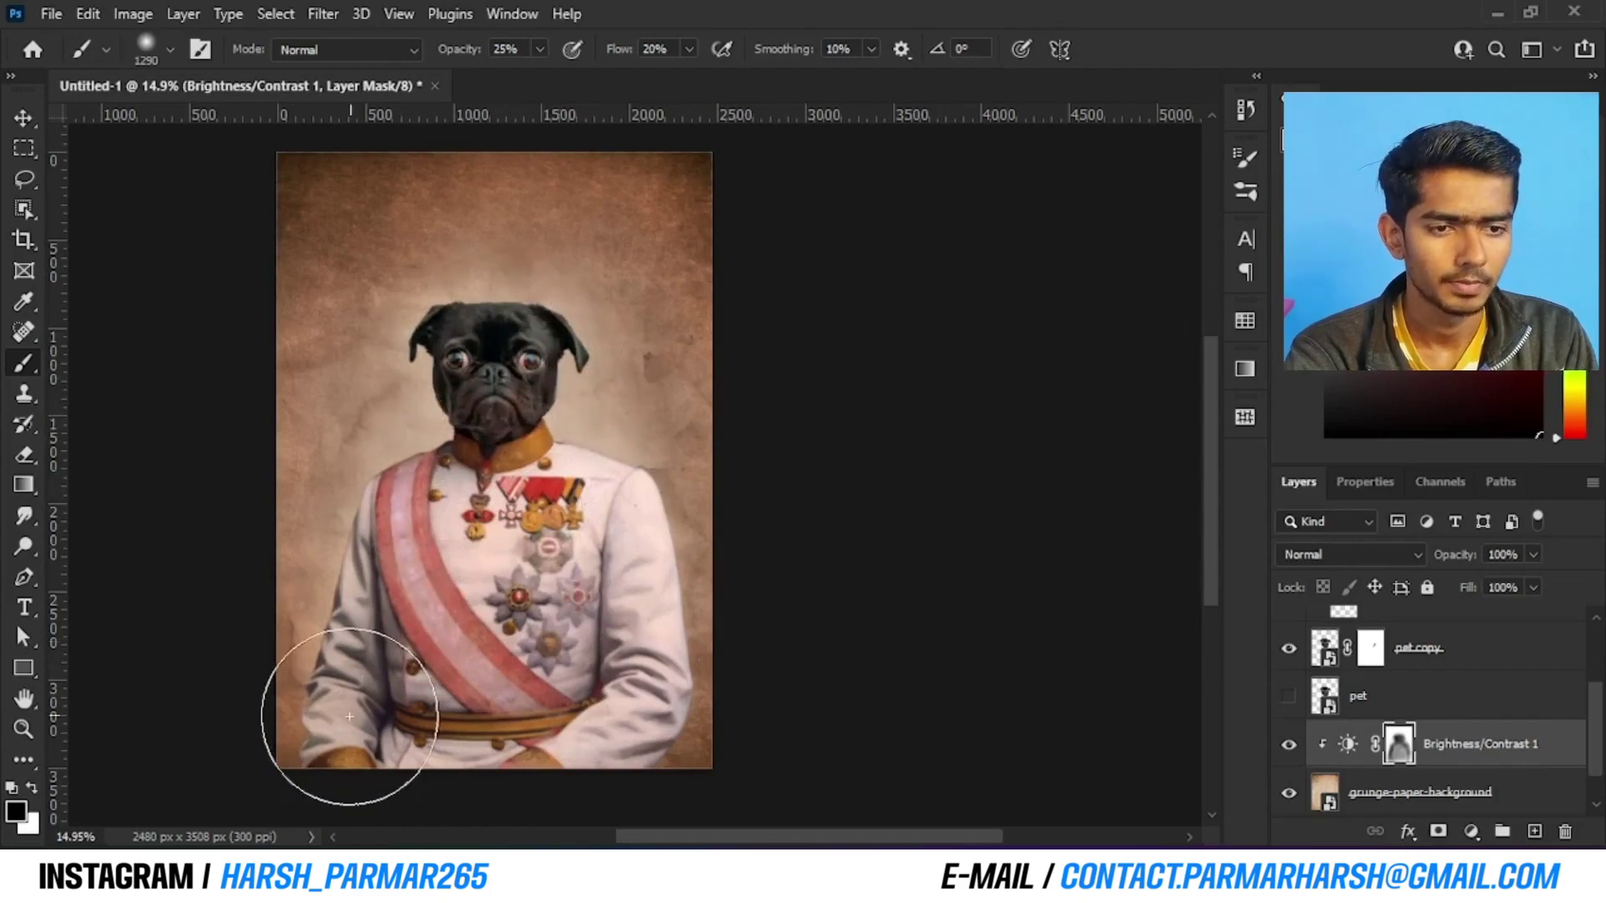
{"action": "left_click_drag", "start_coordinate": [374, 668], "coordinate": [395, 666]}
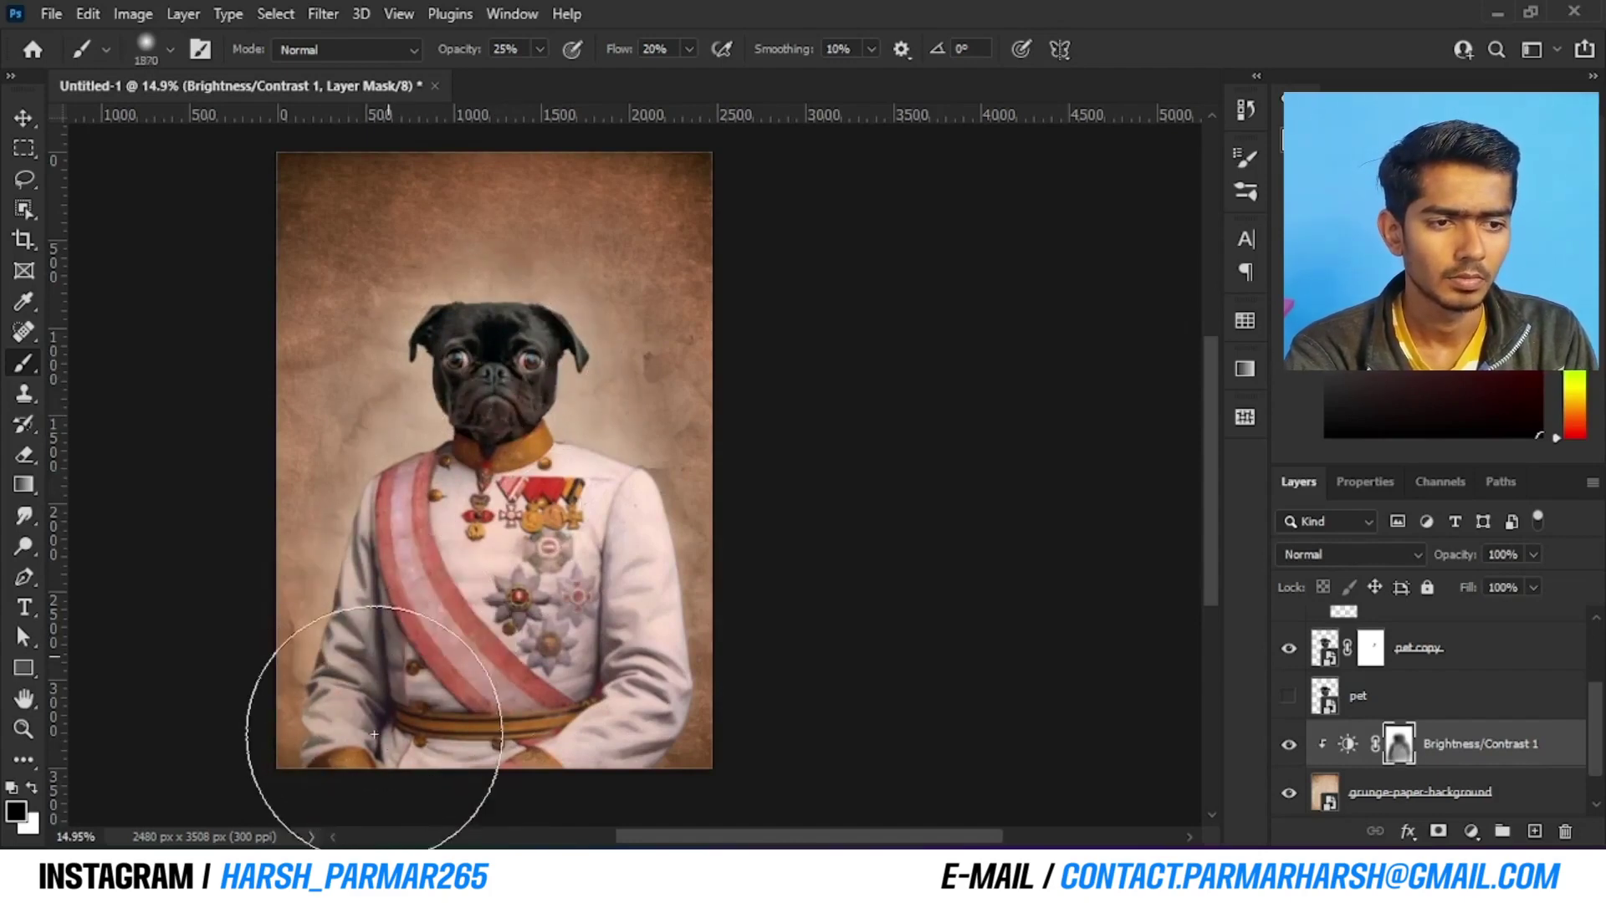
{"action": "mouse_move", "coordinate": [542, 592]}
{"action": "left_mouse_down"}
{"action": "mouse_move", "coordinate": [517, 588]}
{"action": "mouse_move", "coordinate": [558, 556]}
{"action": "mouse_move", "coordinate": [537, 566]}
{"action": "left_mouse_up"}
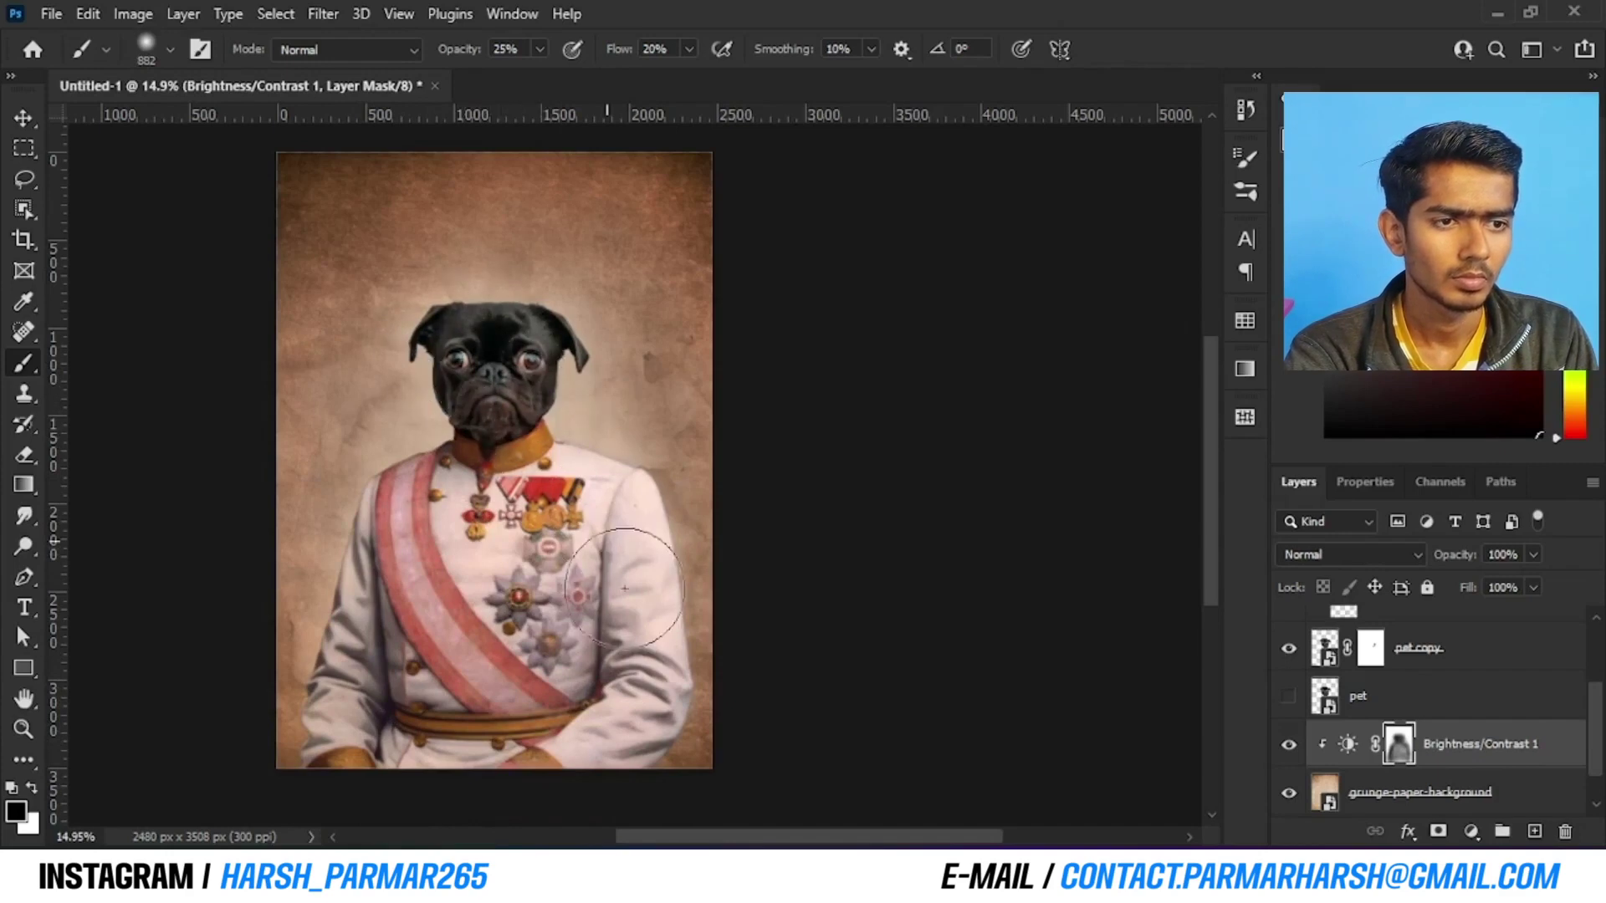
Swap the black and white paint colours and toggle the darkening to compare
{"action": "key", "text": "x"}
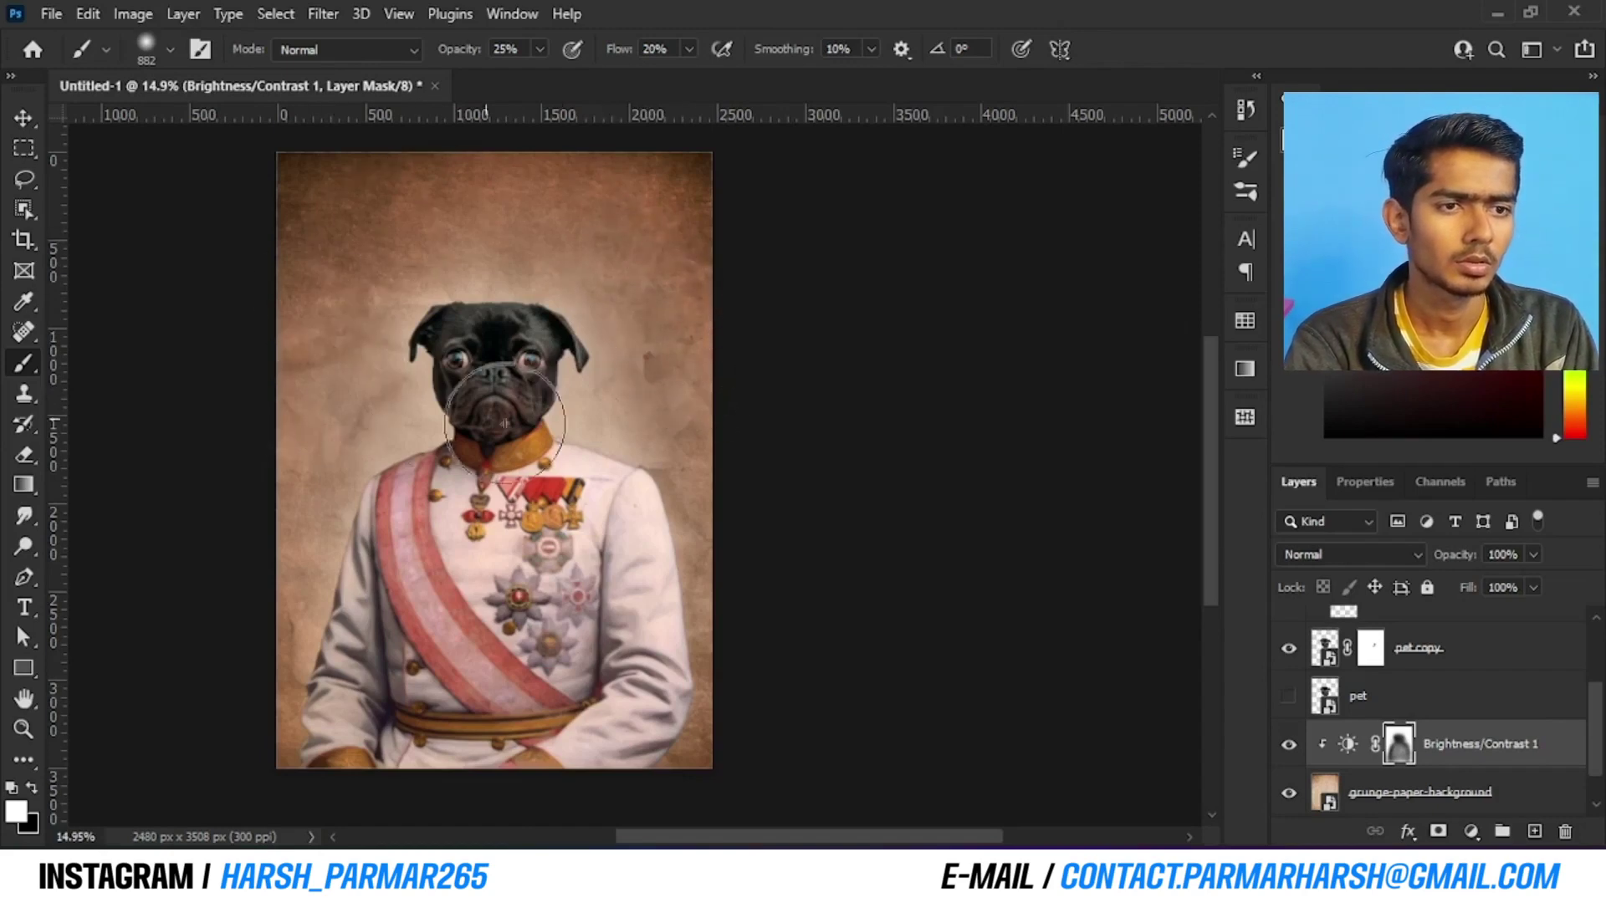
{"action": "key", "text": "x"}
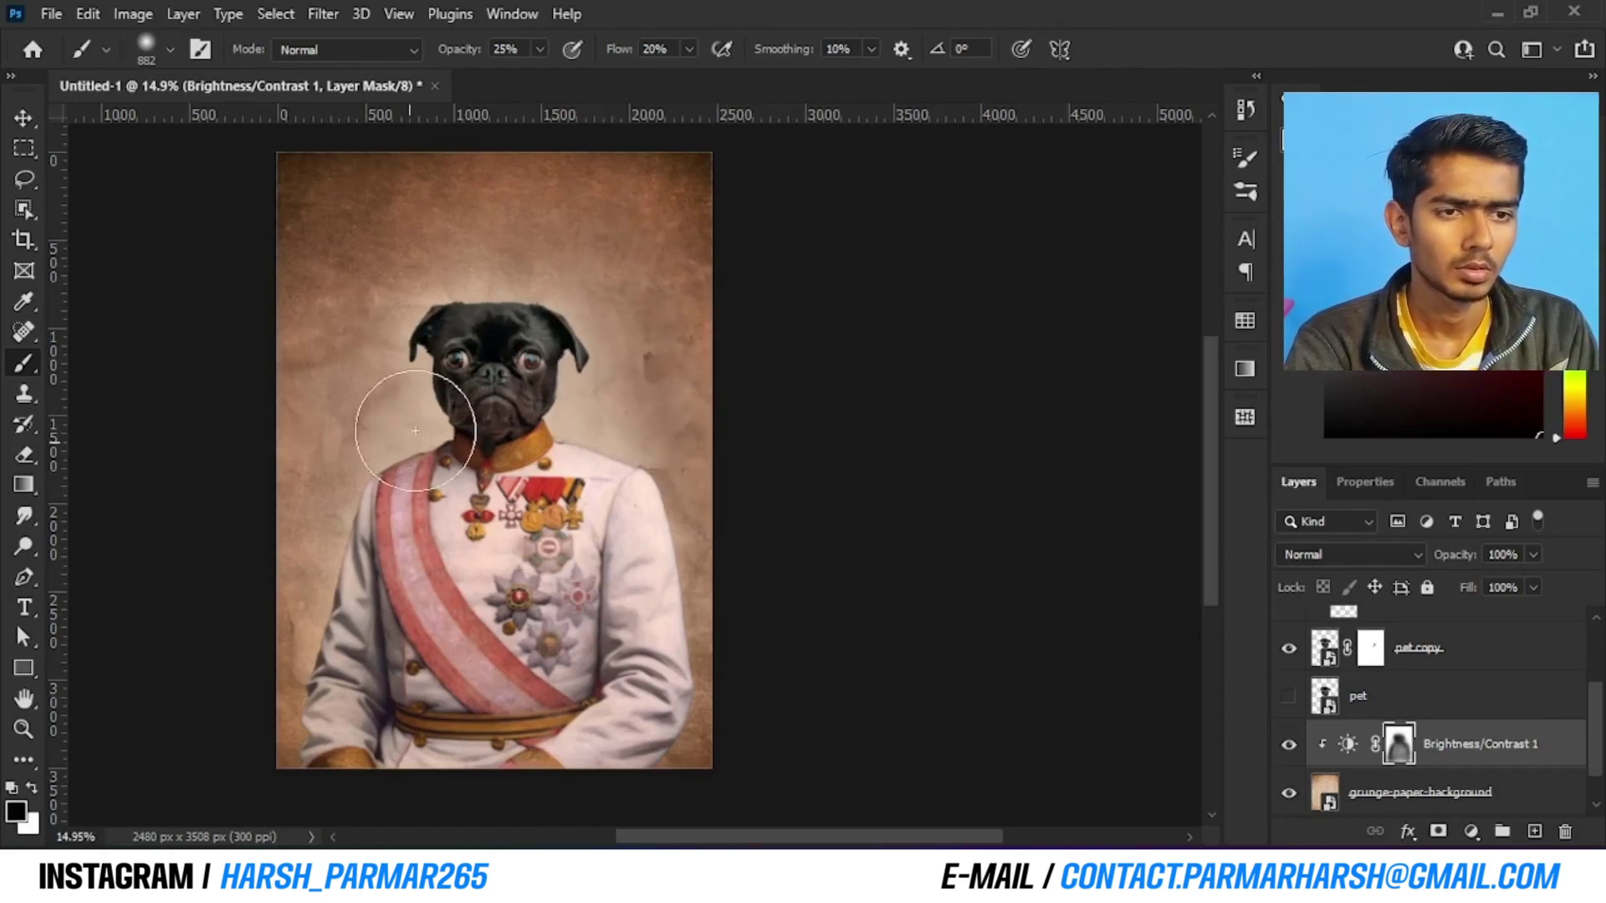
{"action": "scroll", "coordinate": [297, 348], "scroll_direction": "down", "scroll_amount": 2}
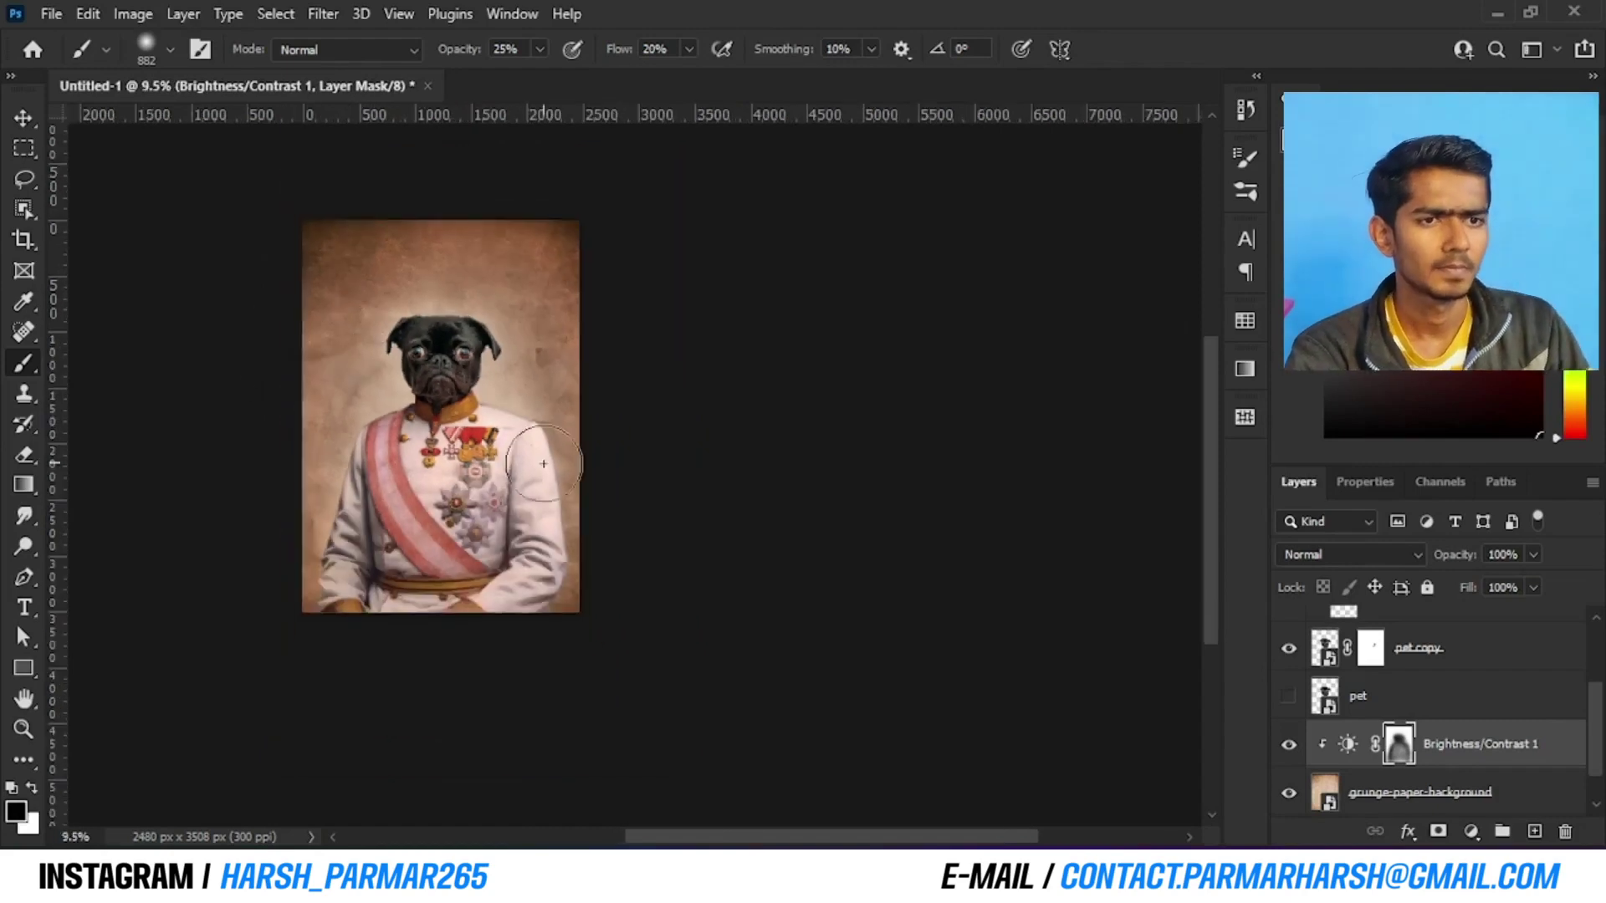
{"action": "scroll", "coordinate": [479, 427], "scroll_direction": "up", "scroll_amount": 4}
{"action": "left_click", "coordinate": [1288, 746]}
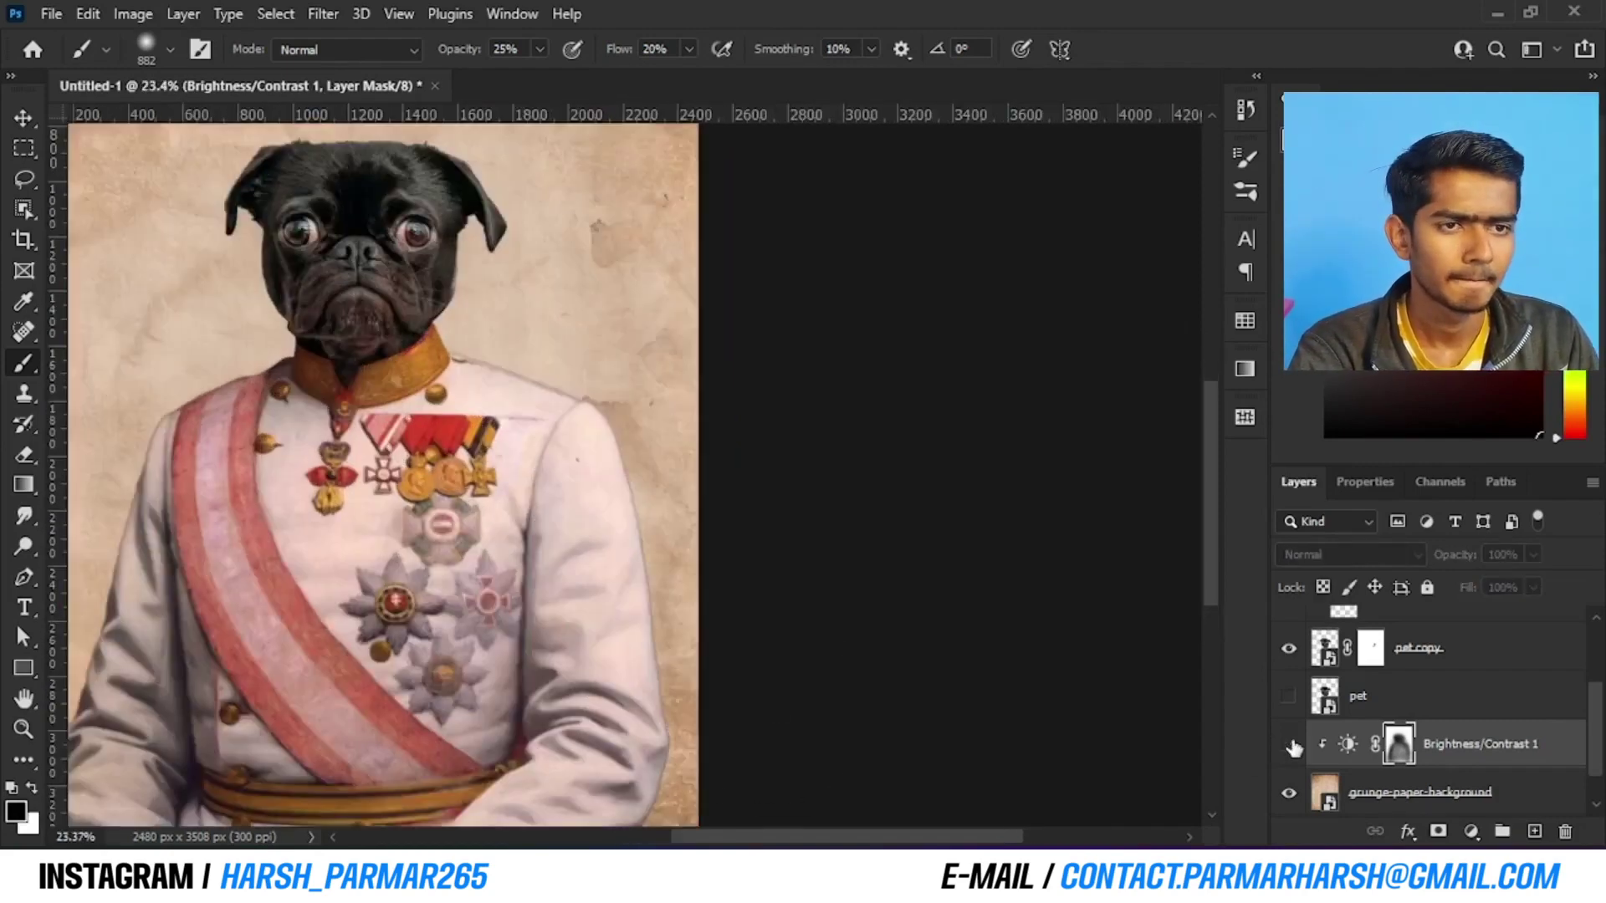
{"action": "left_click", "coordinate": [1290, 746]}
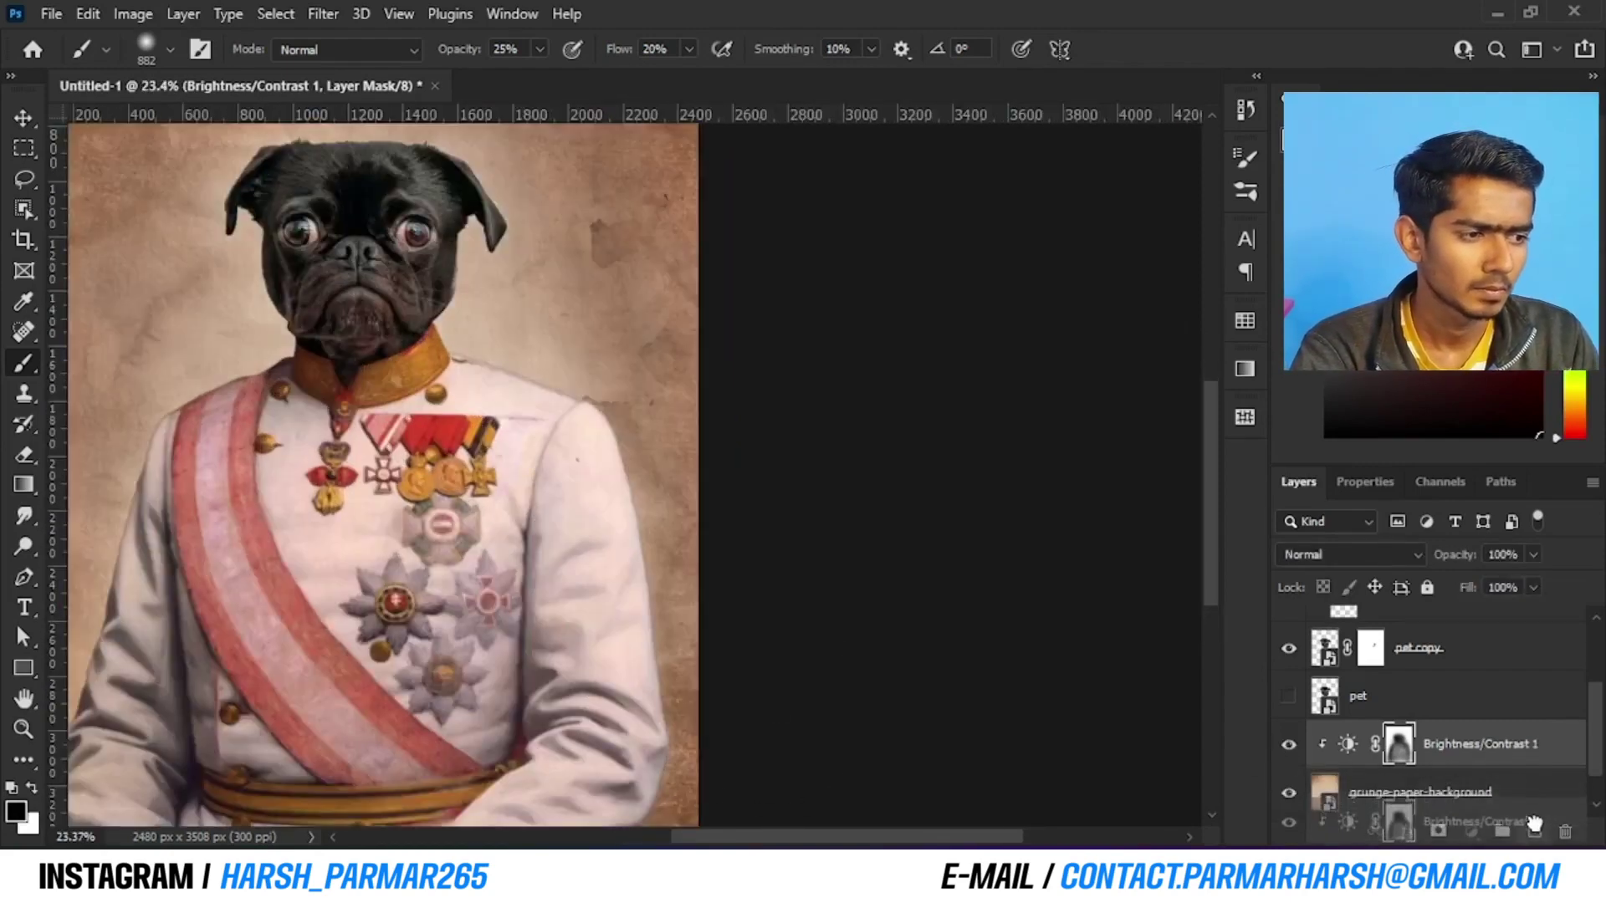
Duplicate Brightness/Contrast 1 to deepen the darkening
{"action": "key", "text": "ctrl+j"}
{"action": "scroll", "coordinate": [757, 580], "scroll_direction": "down", "scroll_amount": 3}
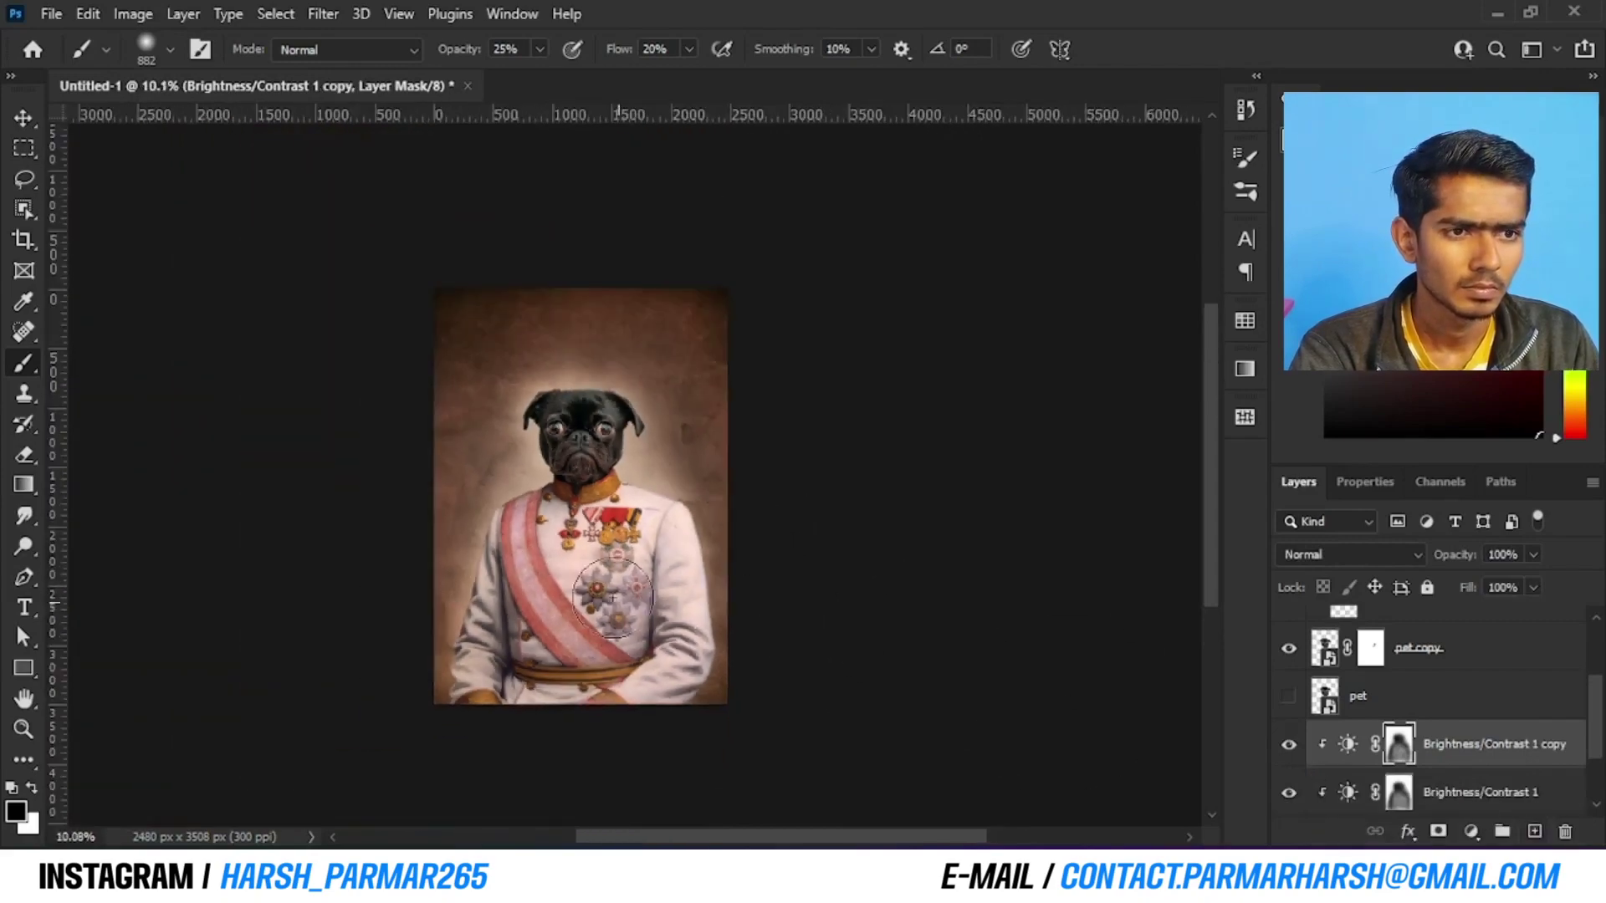
{"action": "scroll", "coordinate": [602, 530], "scroll_direction": "up", "scroll_amount": 2}
{"action": "scroll", "coordinate": [602, 530], "scroll_direction": "up", "scroll_amount": 1}
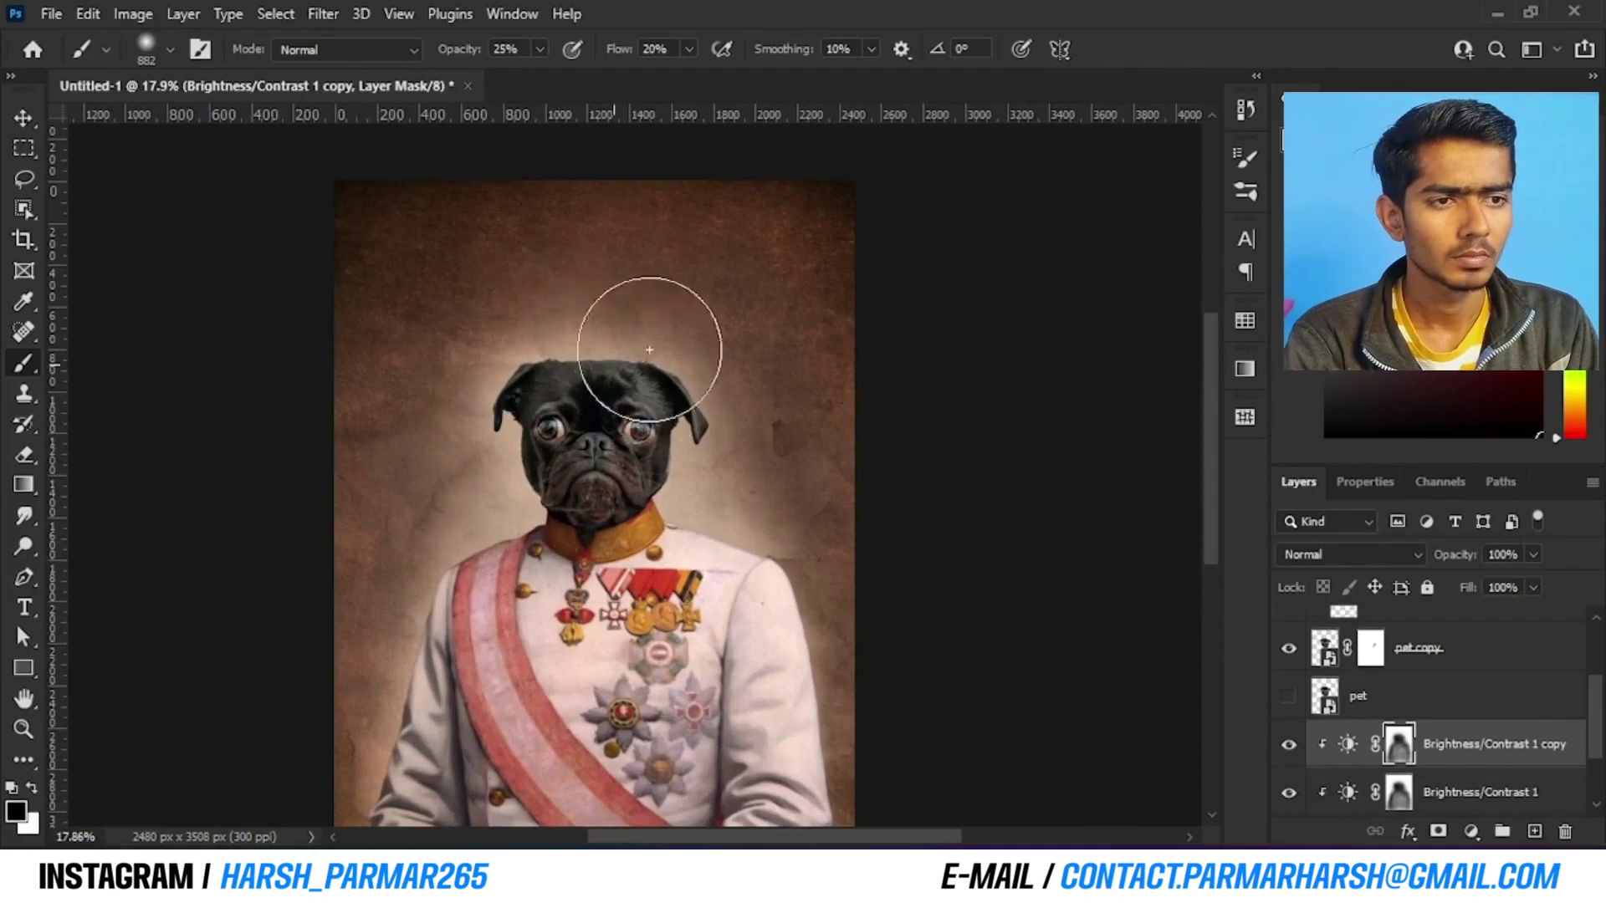
{"action": "left_click_drag", "start_coordinate": [713, 560], "coordinate": [716, 464]}
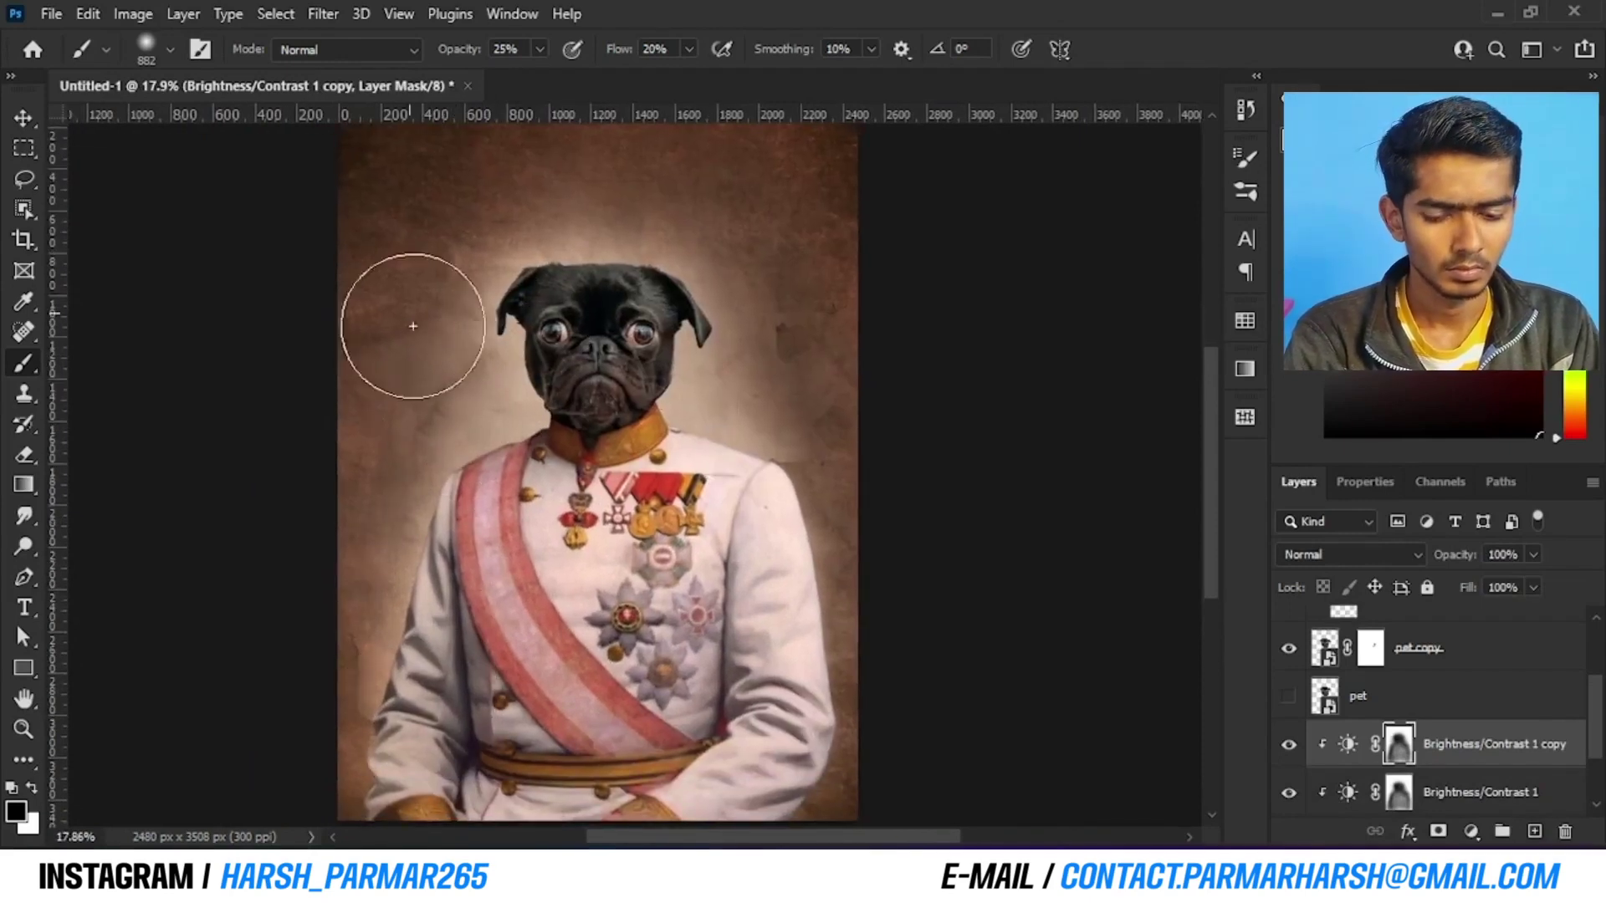
Paint the copy's mask left of the pug's head, resizing the brush to about 1221 px
{"action": "key", "text": "x"}
{"action": "left_click_drag", "start_coordinate": [451, 373], "coordinate": [475, 253]}
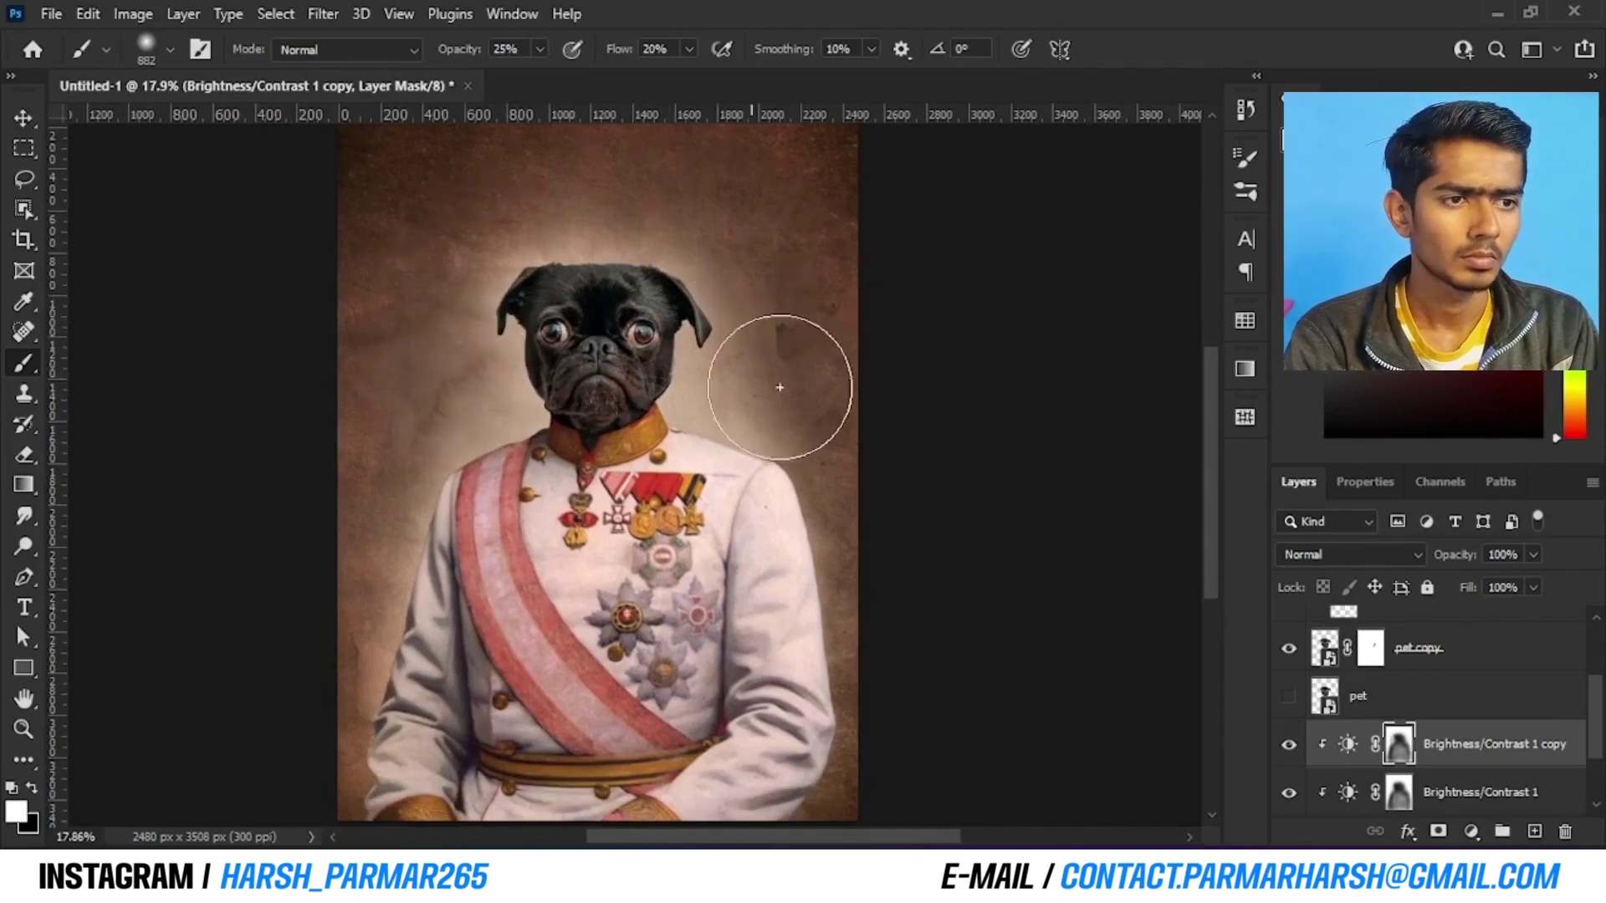
{"action": "left_click_drag", "start_coordinate": [768, 349], "coordinate": [716, 362]}
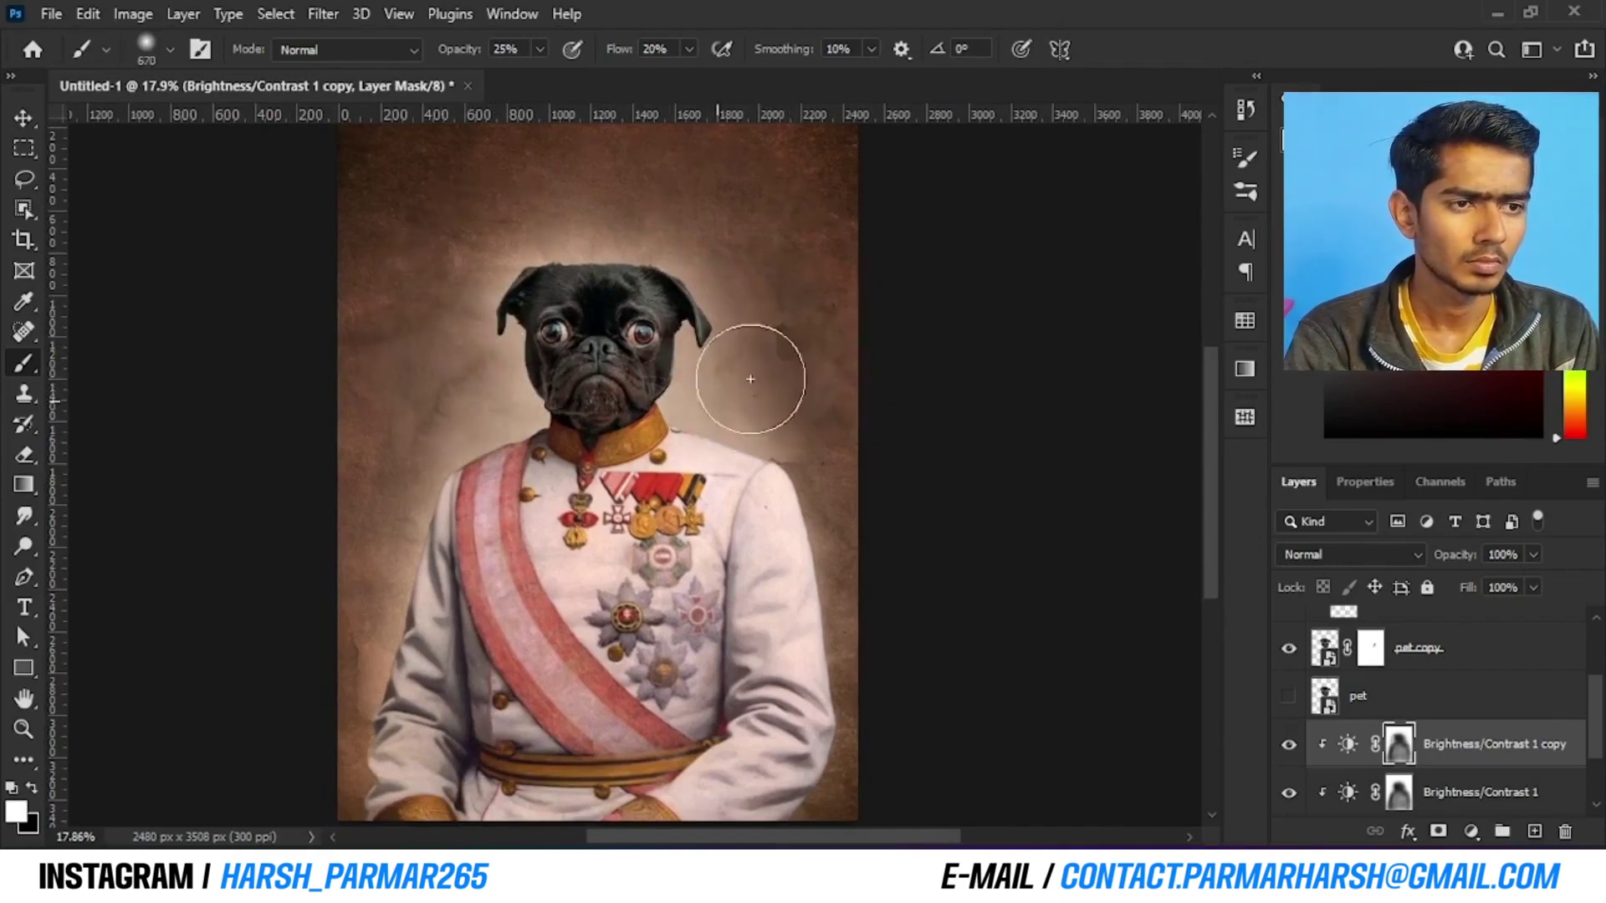
{"action": "left_click_drag", "start_coordinate": [755, 616], "coordinate": [702, 508]}
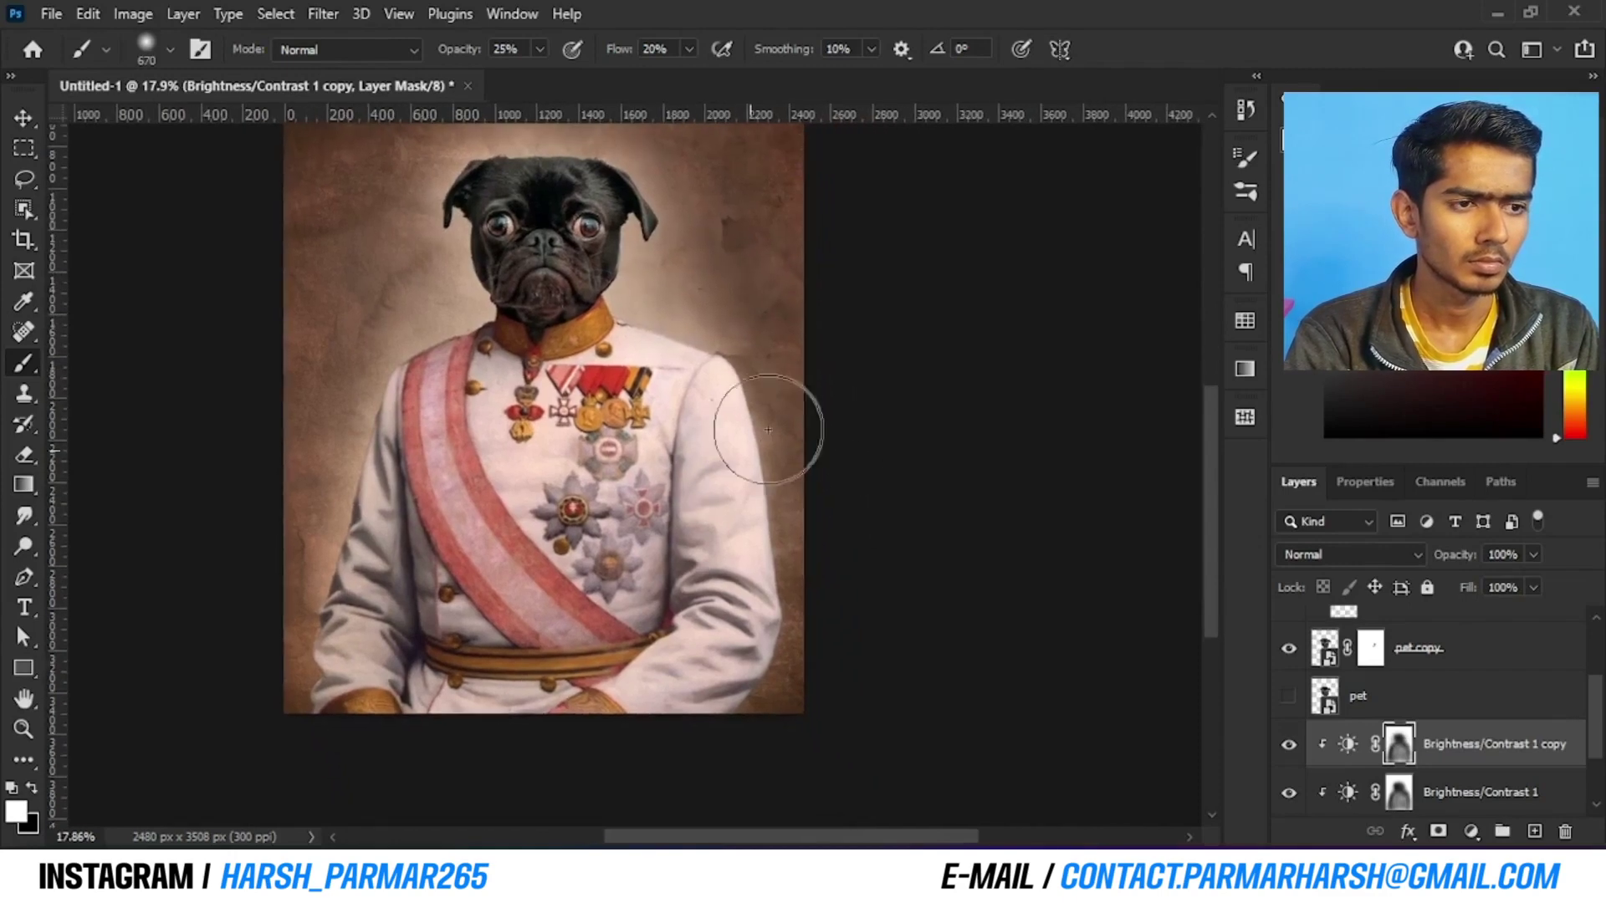
{"action": "key", "text": "x"}
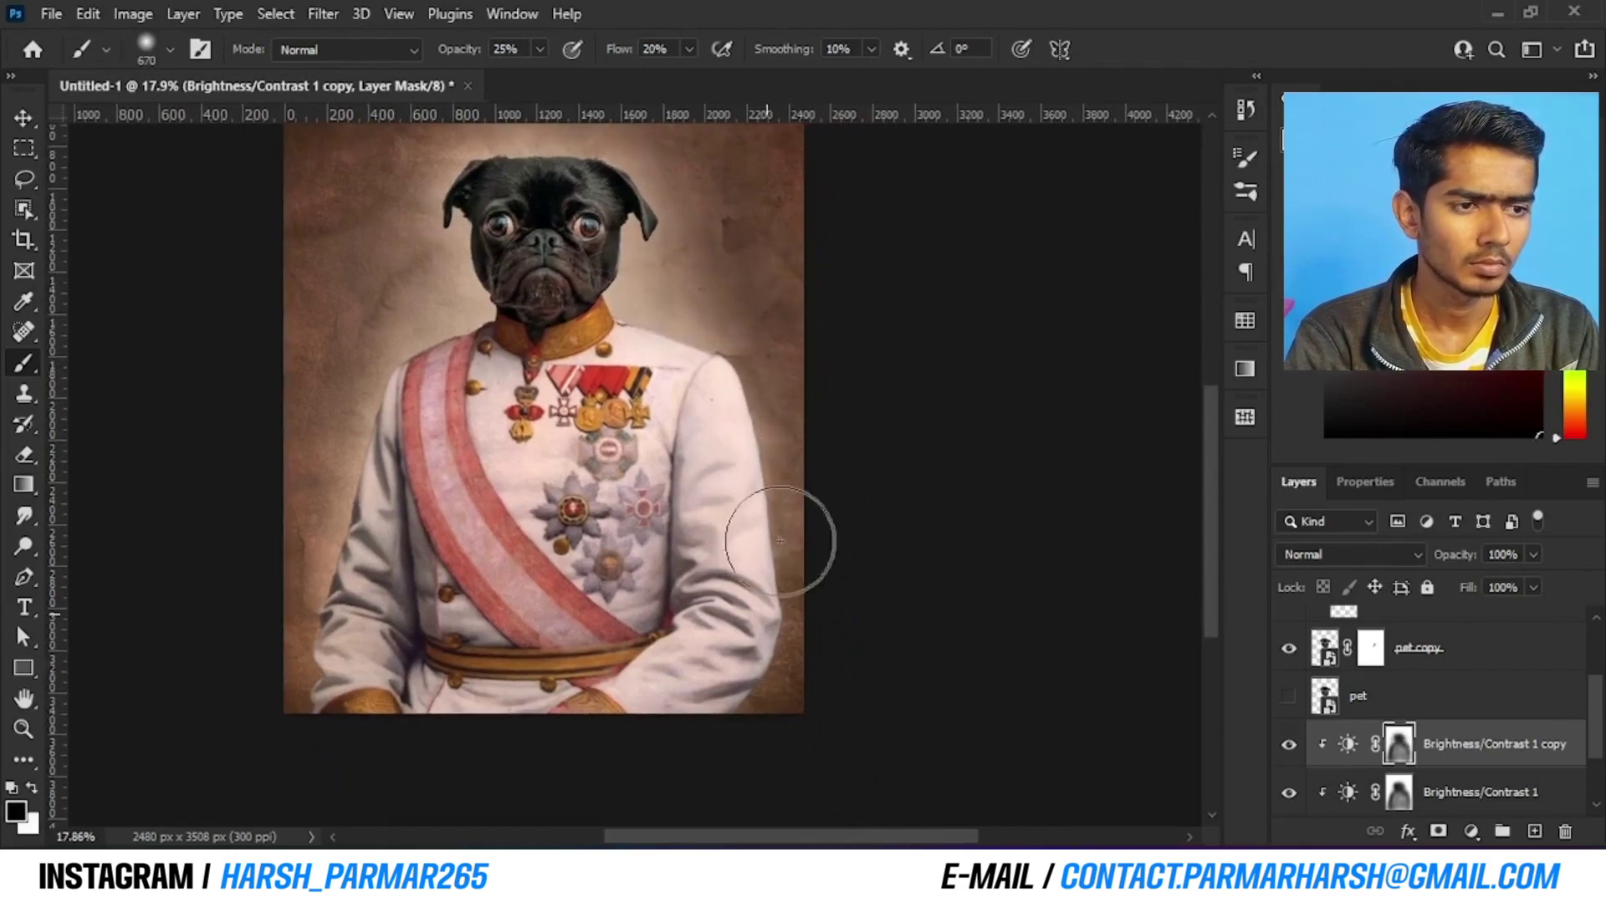
{"action": "mouse_move", "coordinate": [770, 536]}
{"action": "left_mouse_down"}
{"action": "mouse_move", "coordinate": [817, 631]}
{"action": "mouse_move", "coordinate": [760, 625]}
{"action": "left_mouse_up"}
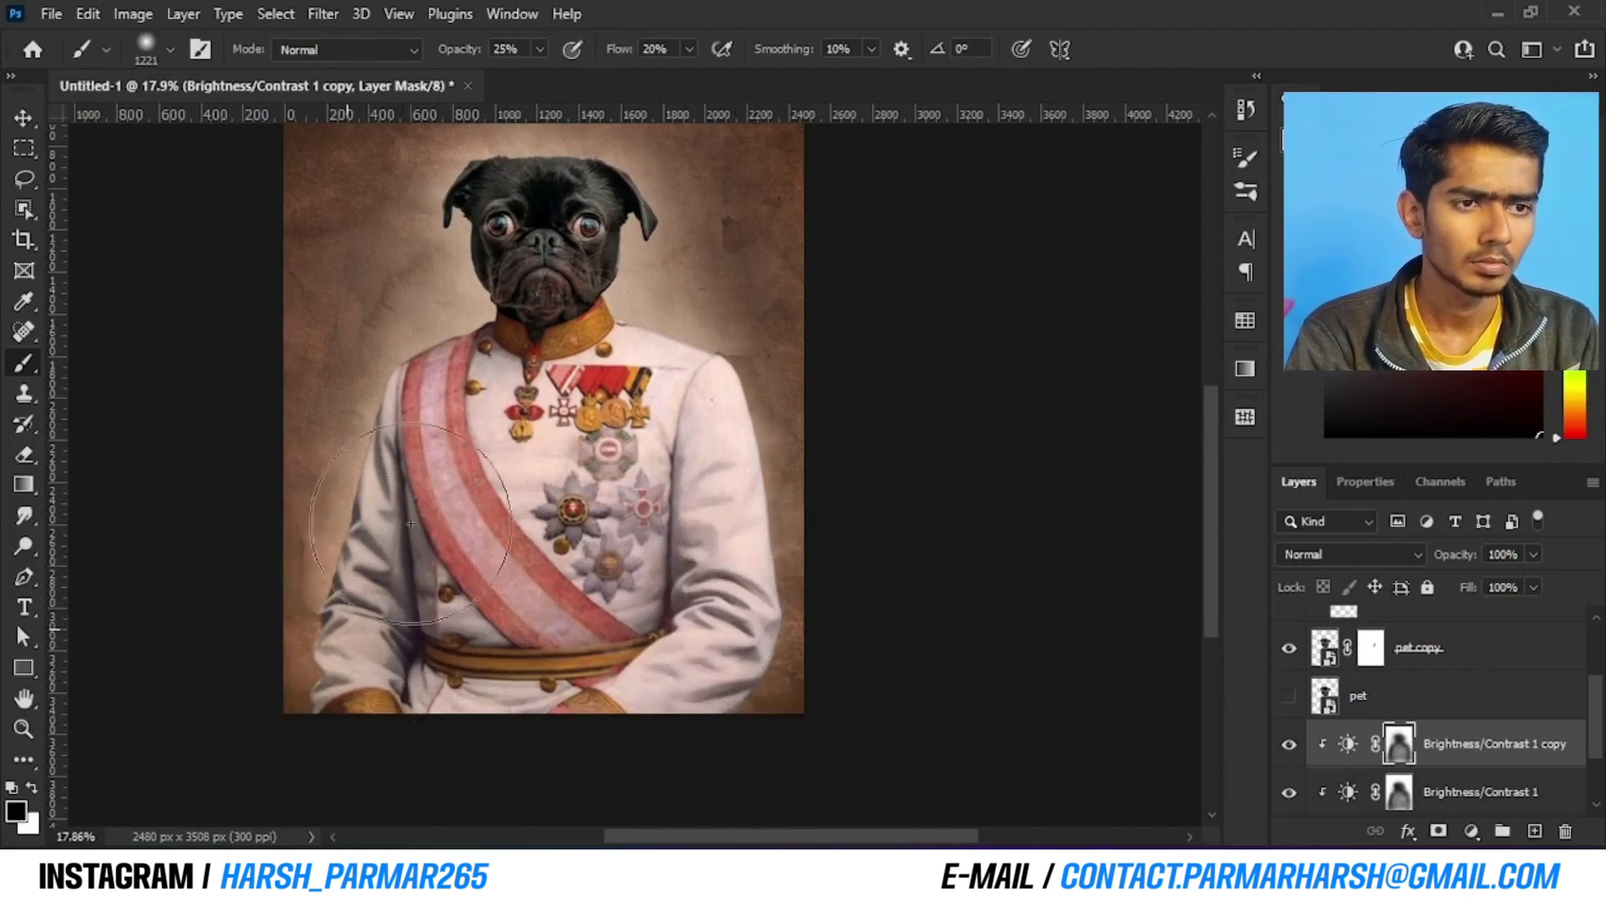
Refine the copy's mask around the pug's head and sash, swapping black and white
{"action": "left_click_drag", "start_coordinate": [470, 502], "coordinate": [415, 695]}
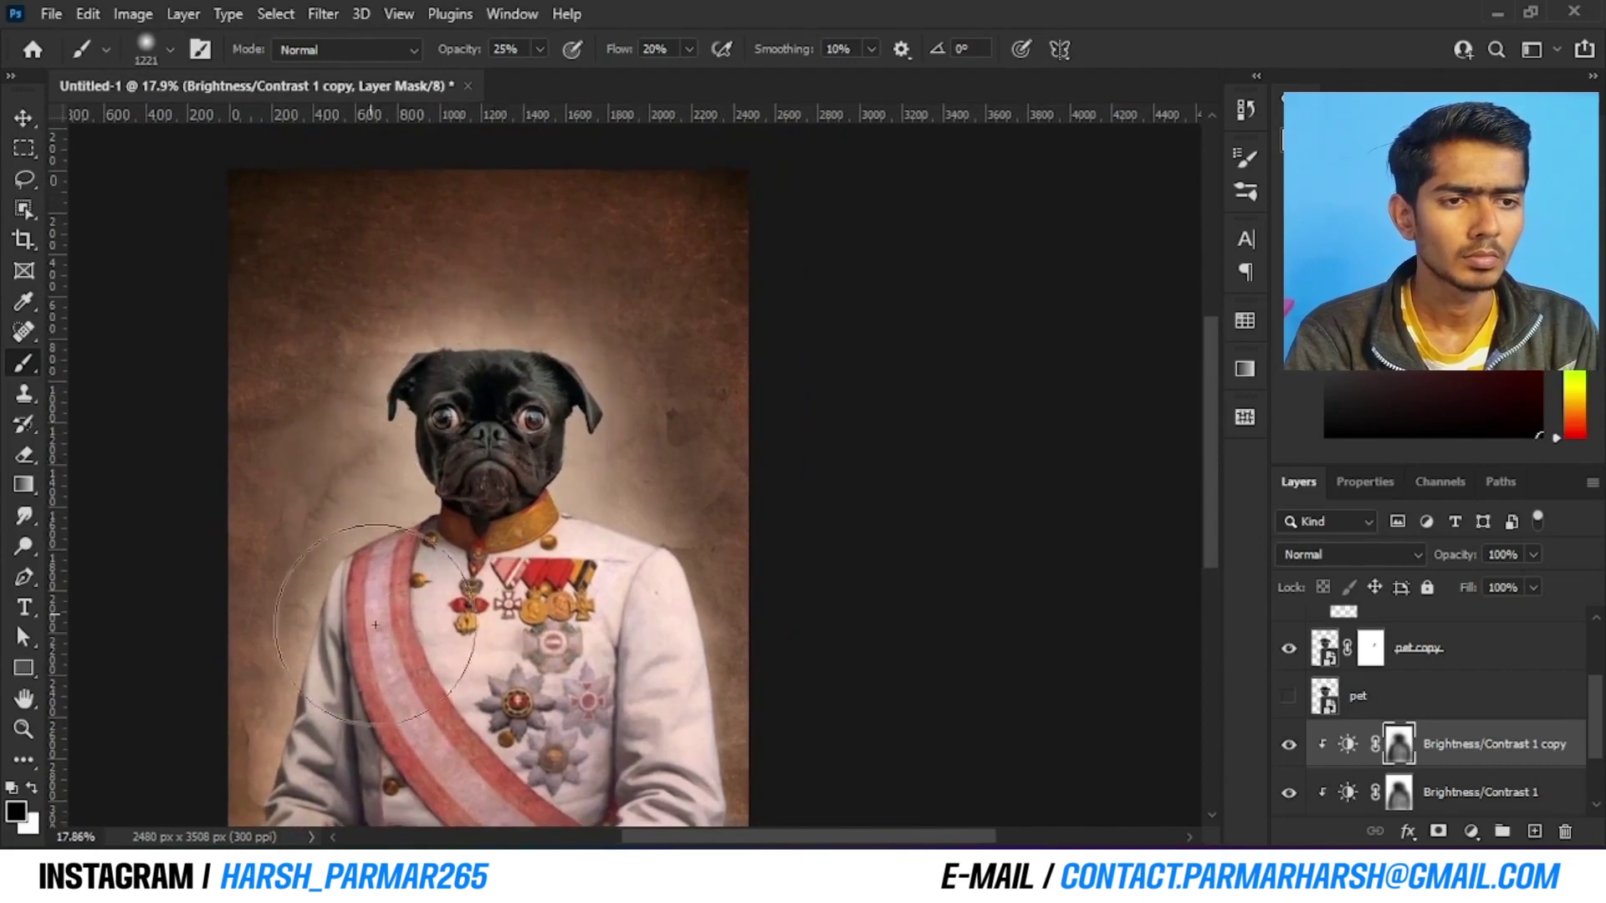
{"action": "key", "text": "x"}
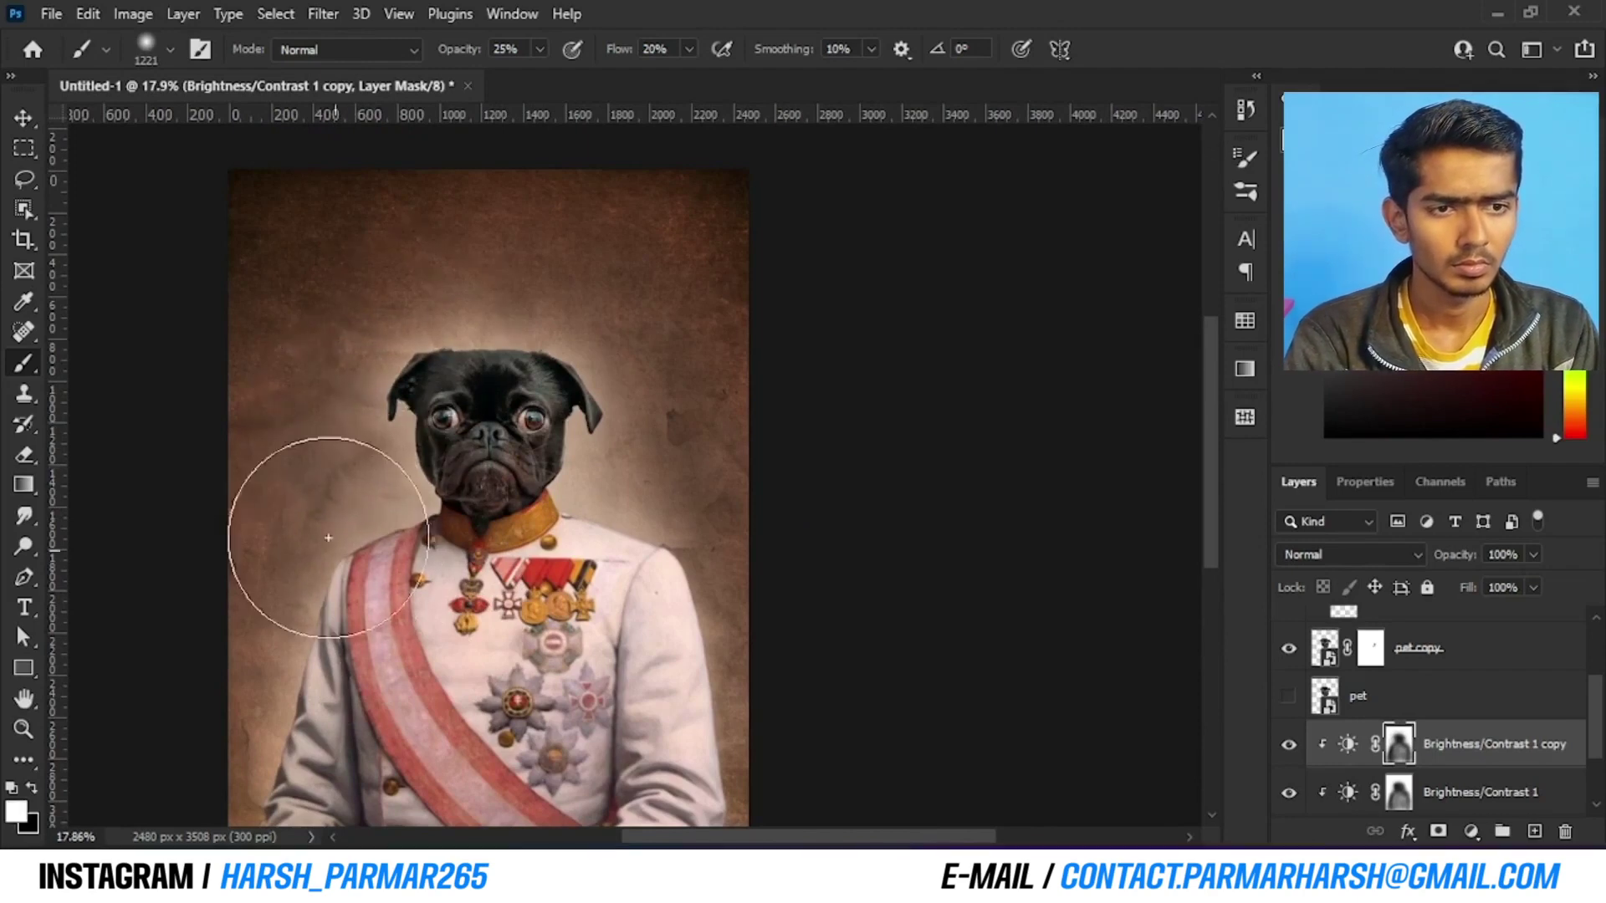
{"action": "left_click_drag", "start_coordinate": [642, 663], "coordinate": [595, 540]}
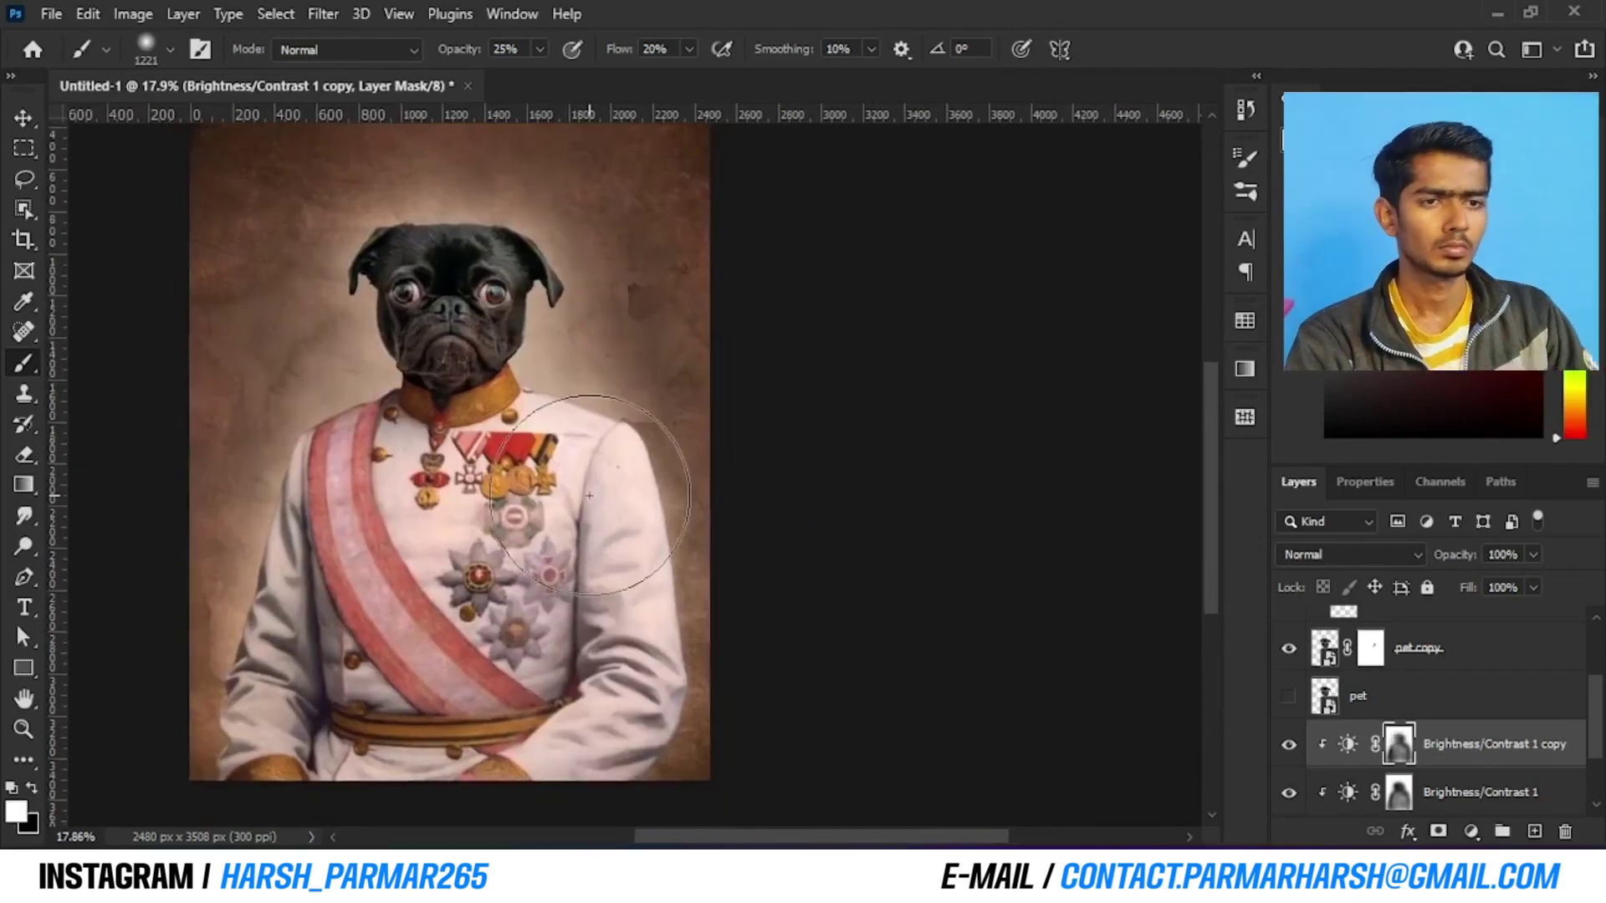
{"action": "scroll", "coordinate": [627, 335], "scroll_direction": "down", "scroll_amount": 5}
{"action": "scroll", "coordinate": [579, 392], "scroll_direction": "up", "scroll_amount": 3}
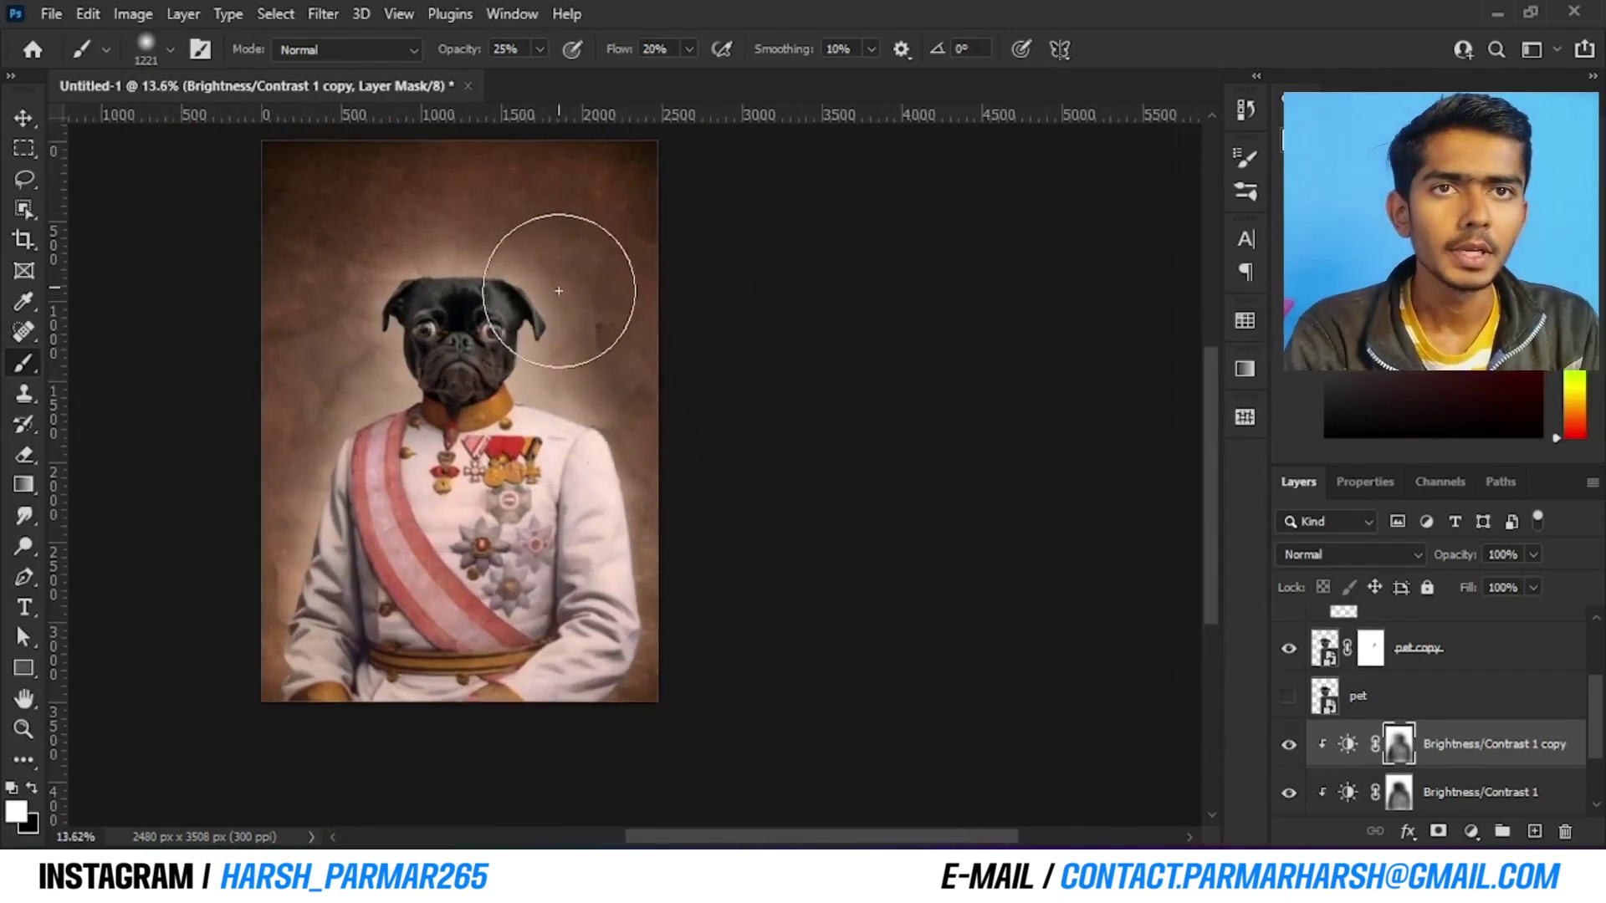
{"action": "left_click_drag", "start_coordinate": [547, 452], "coordinate": [484, 487]}
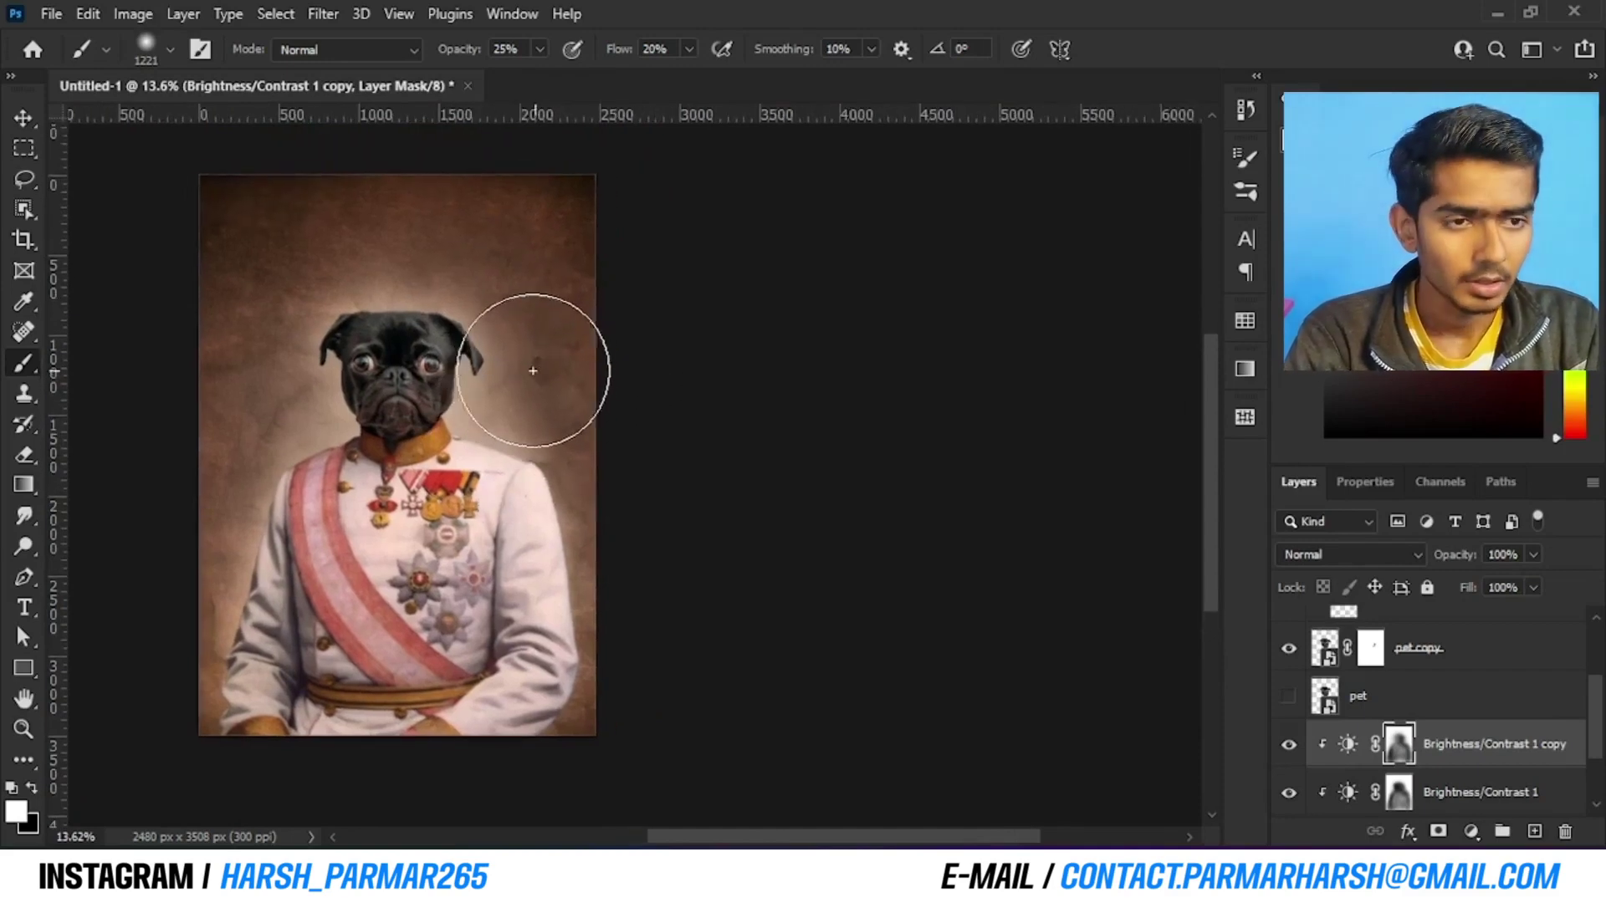
{"action": "key", "text": "x"}
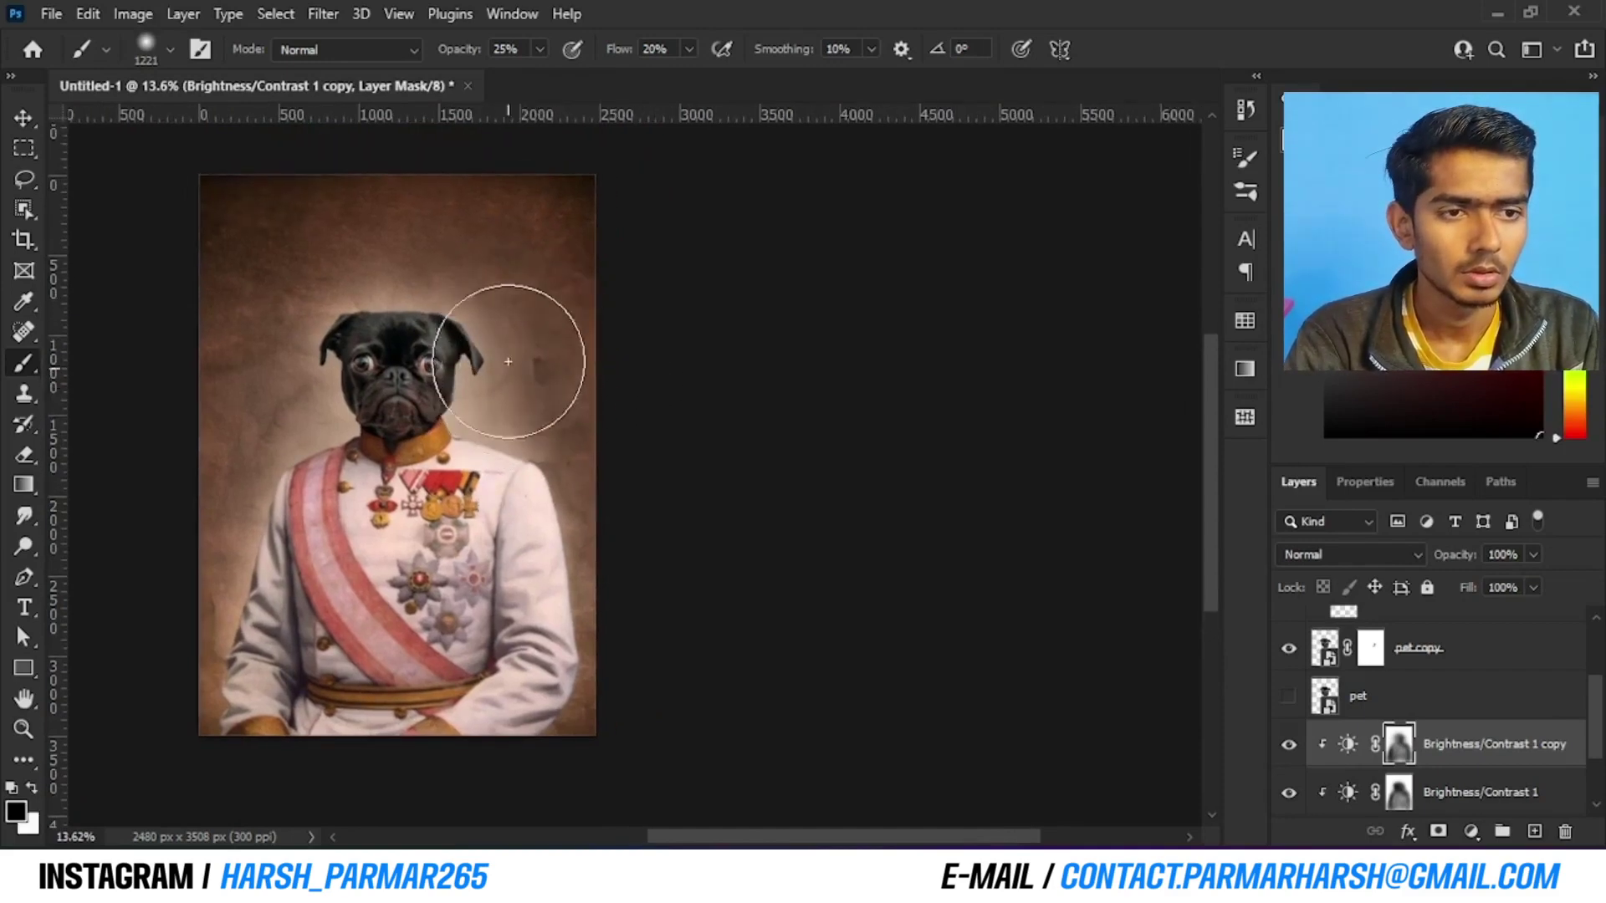
{"action": "key", "text": "x"}
{"action": "left_click_drag", "start_coordinate": [402, 460], "coordinate": [465, 493]}
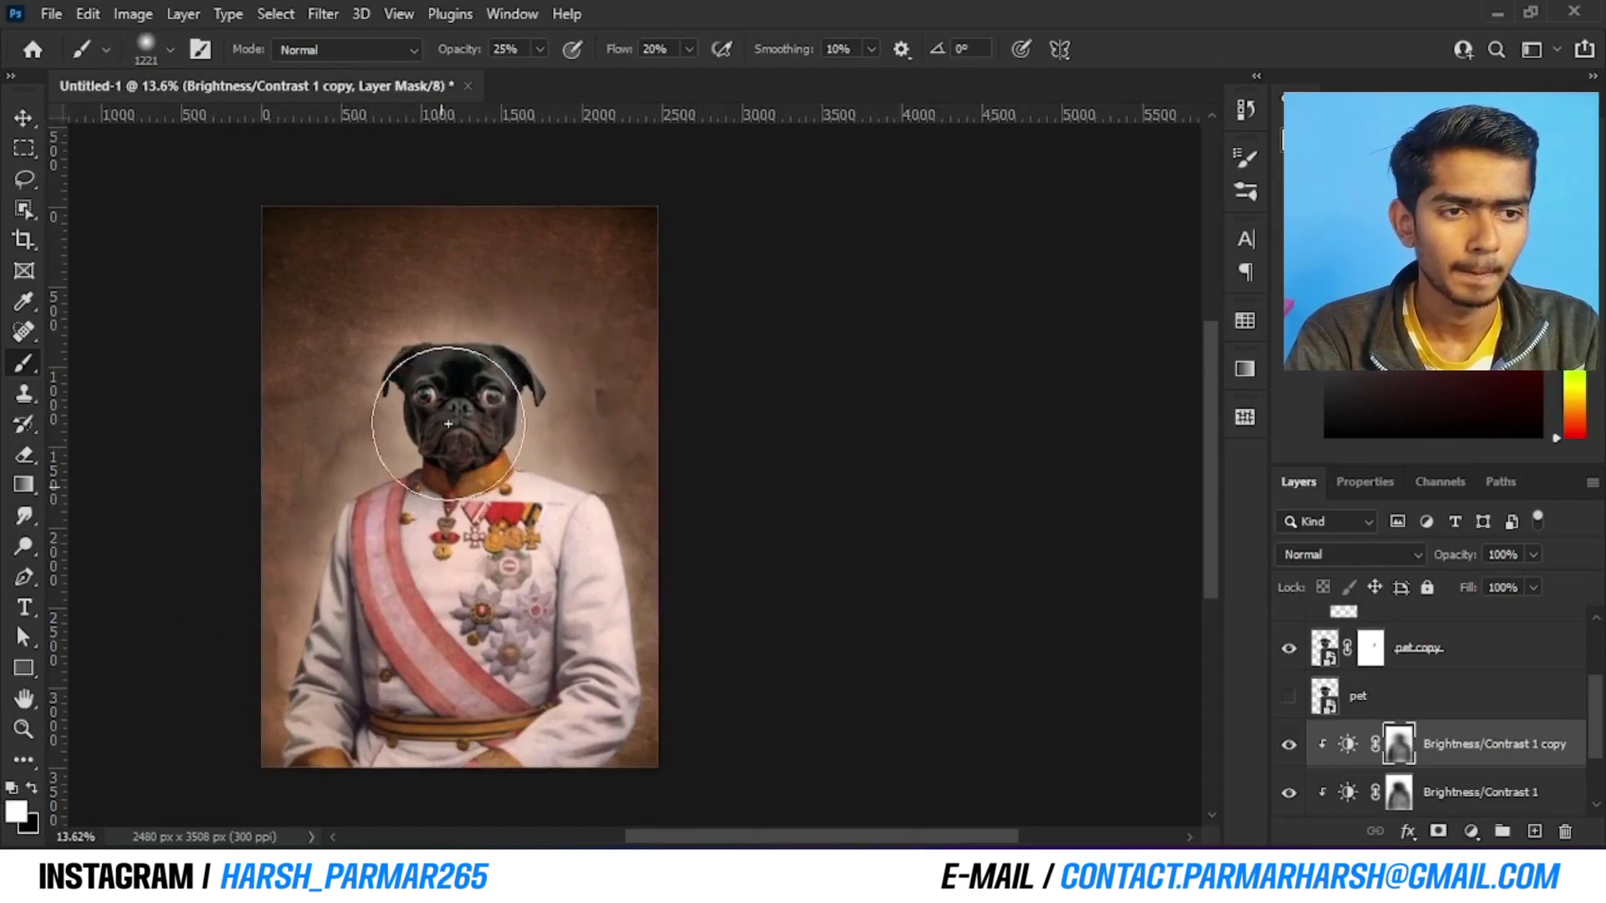
{"action": "scroll", "coordinate": [387, 567], "scroll_direction": "up", "scroll_amount": 1}
{"action": "scroll", "coordinate": [385, 567], "scroll_direction": "up", "scroll_amount": 5}
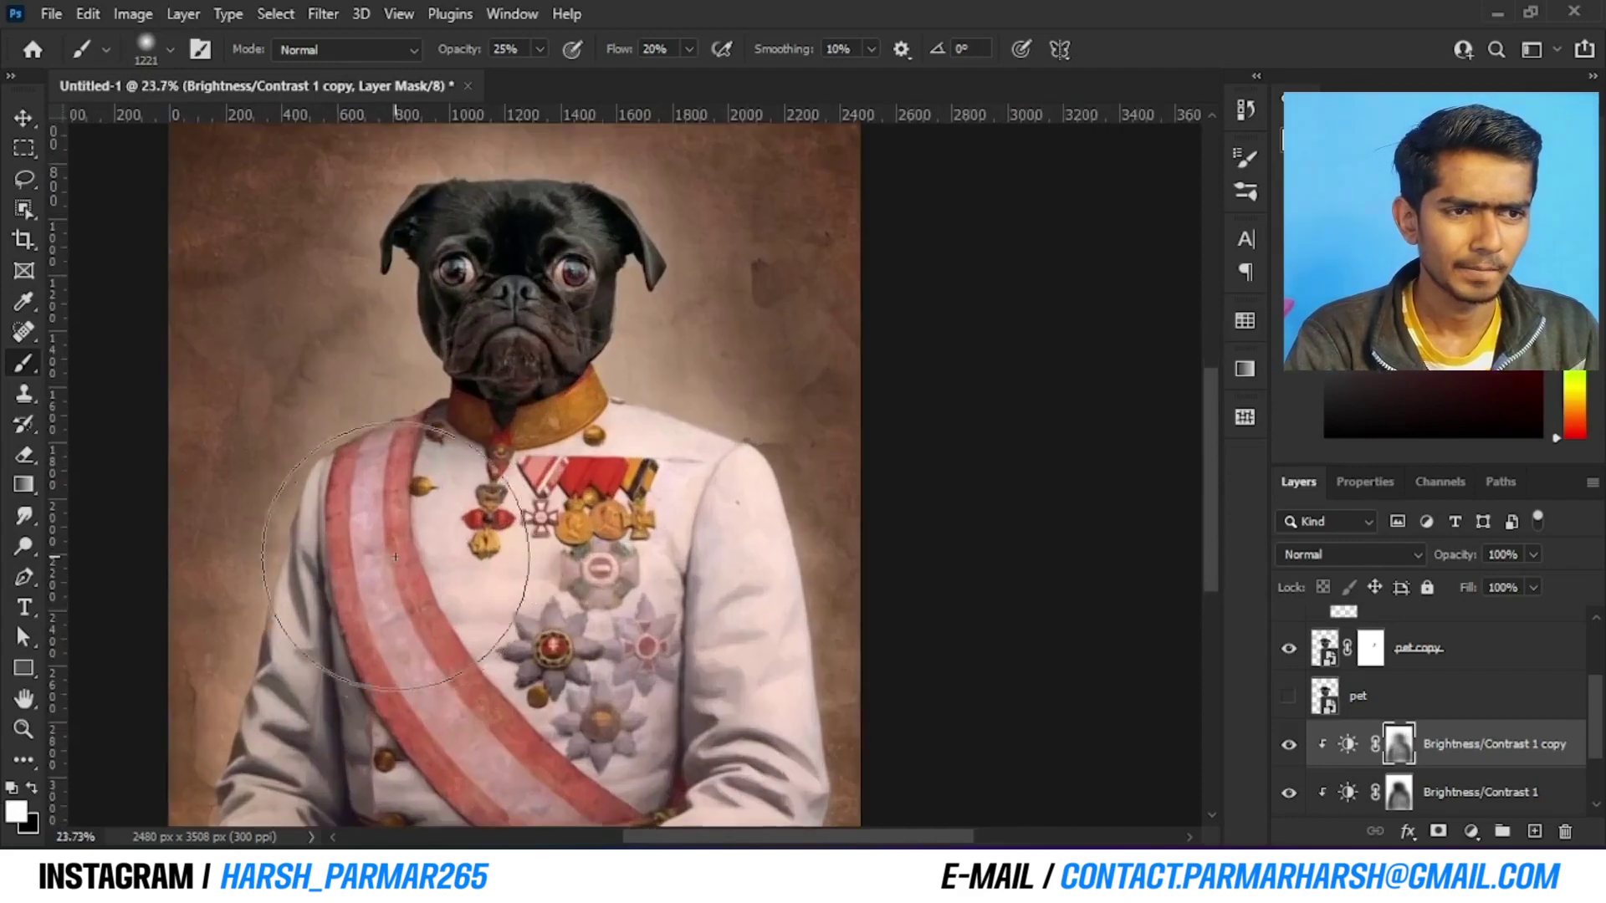
{"action": "left_click", "coordinate": [1289, 745]}
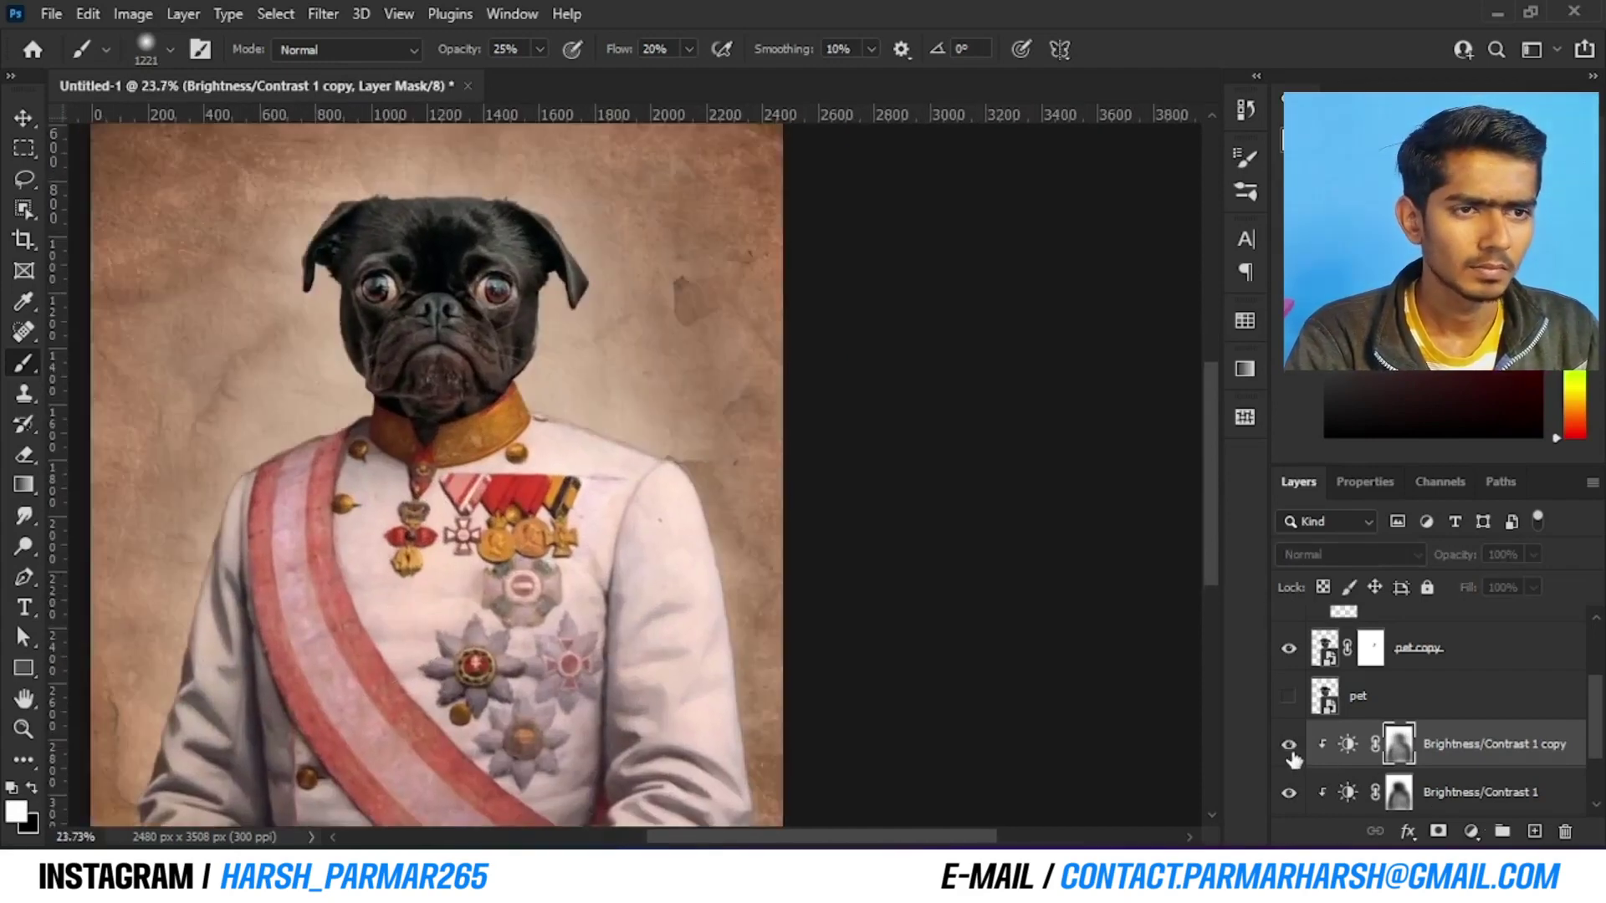
{"action": "left_click", "coordinate": [1289, 744]}
{"action": "scroll", "coordinate": [574, 612], "scroll_direction": "down", "scroll_amount": 3}
{"action": "left_click_drag", "start_coordinate": [480, 623], "coordinate": [414, 538]}
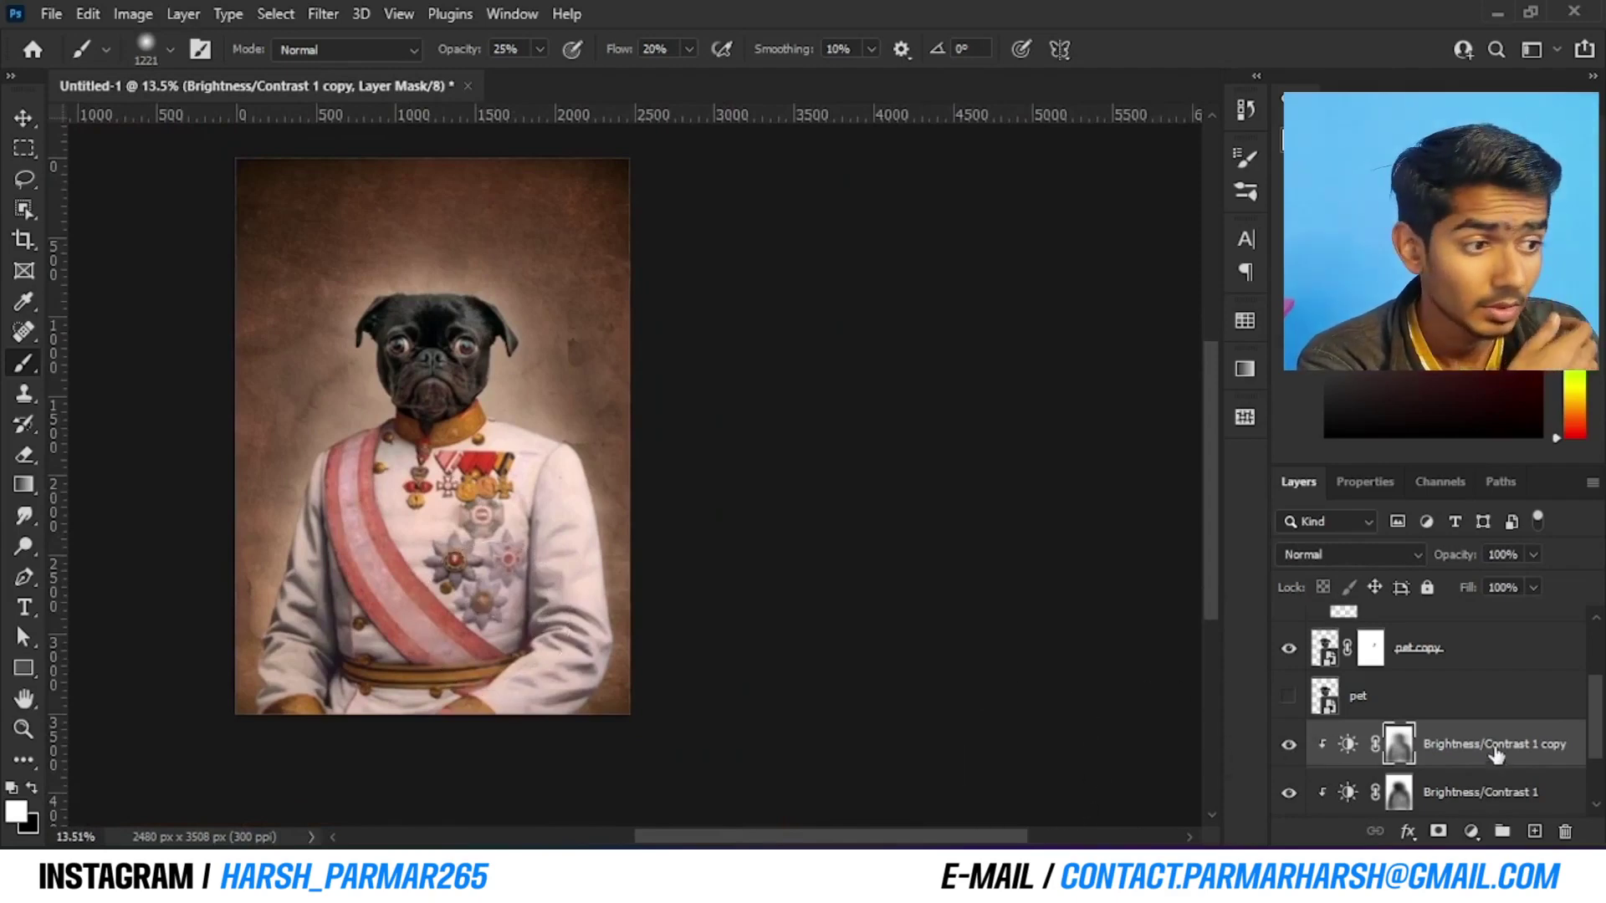
{"action": "left_click", "coordinate": [1348, 744]}
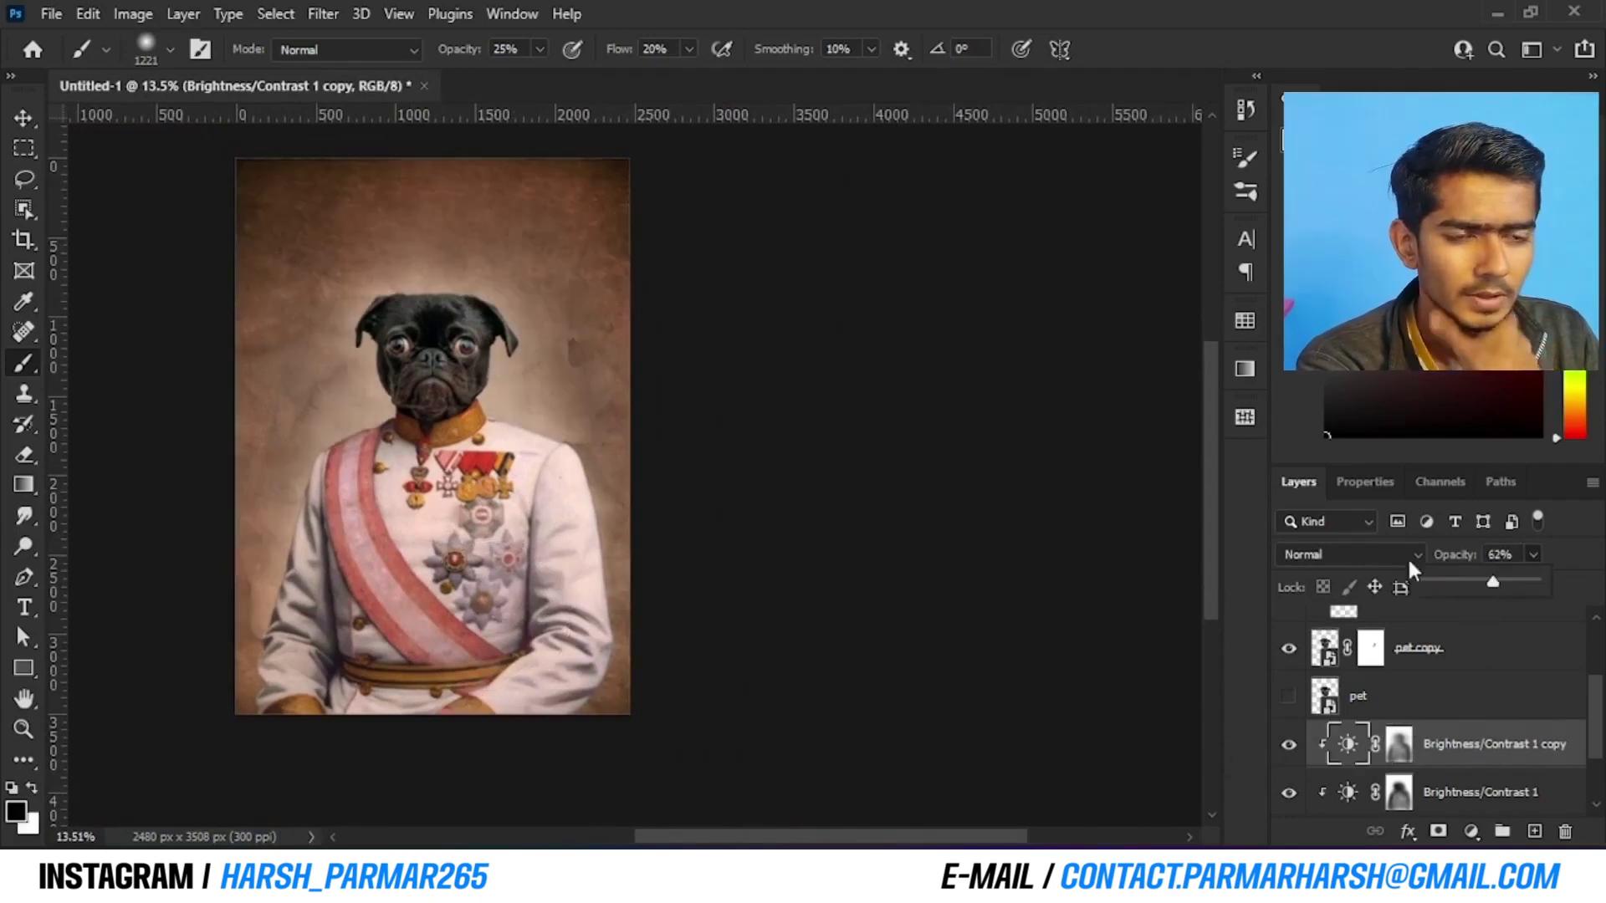
{"action": "scroll", "coordinate": [410, 404], "scroll_direction": "up", "scroll_amount": 3}
{"action": "left_click_drag", "start_coordinate": [1494, 586], "coordinate": [1534, 583]}
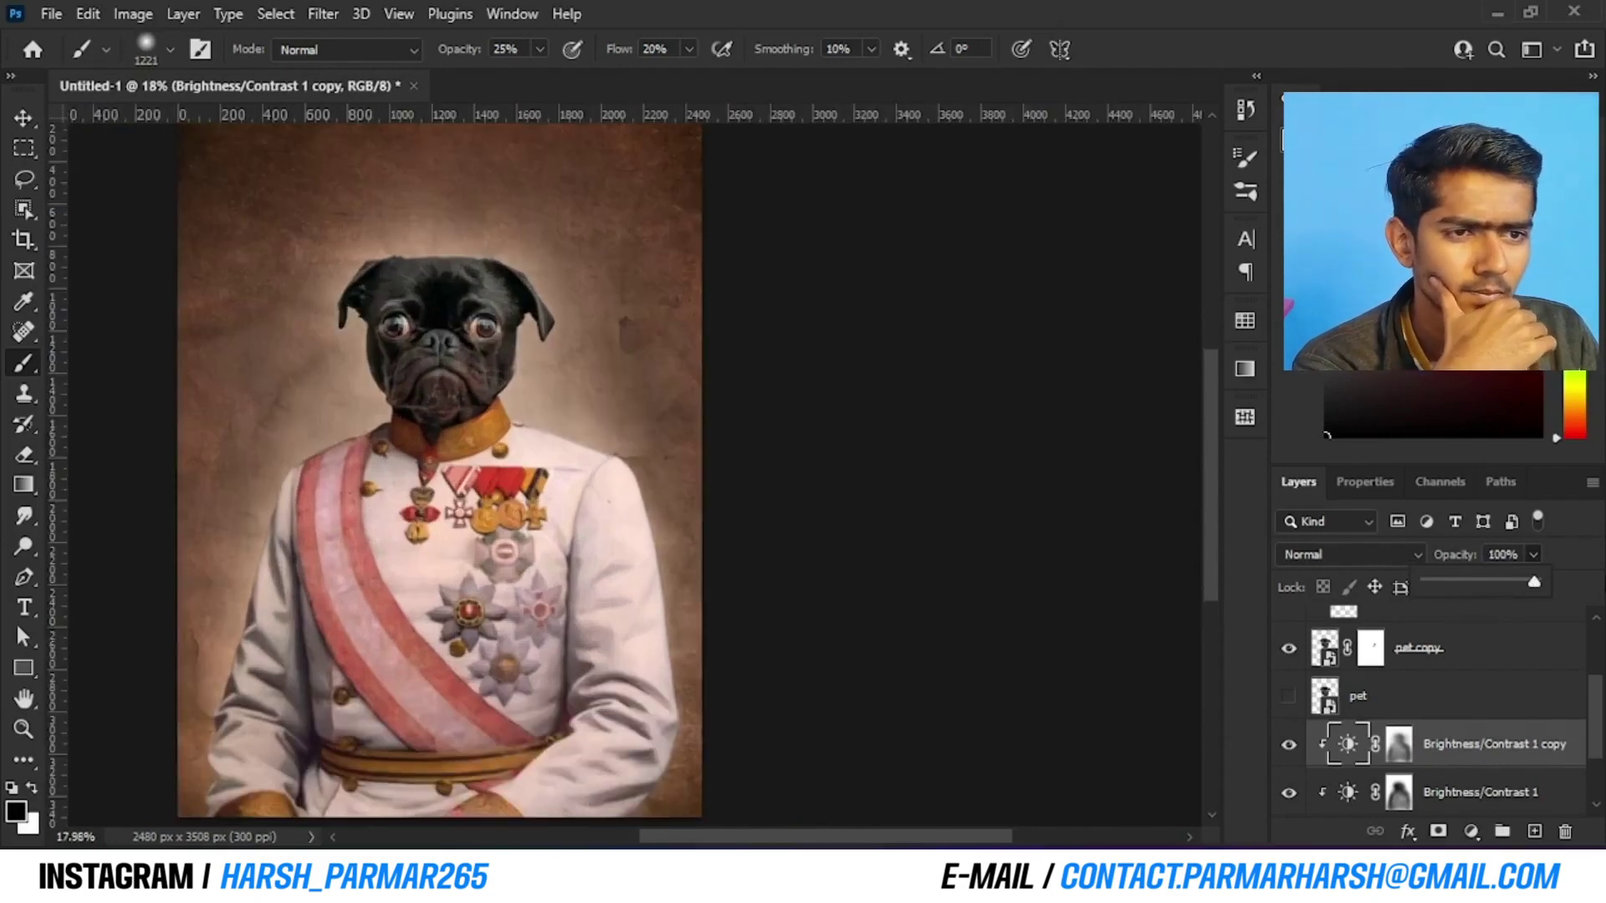
{"action": "scroll", "coordinate": [535, 639], "scroll_direction": "down", "scroll_amount": 2}
{"action": "scroll", "coordinate": [481, 548], "scroll_direction": "up", "scroll_amount": 4}
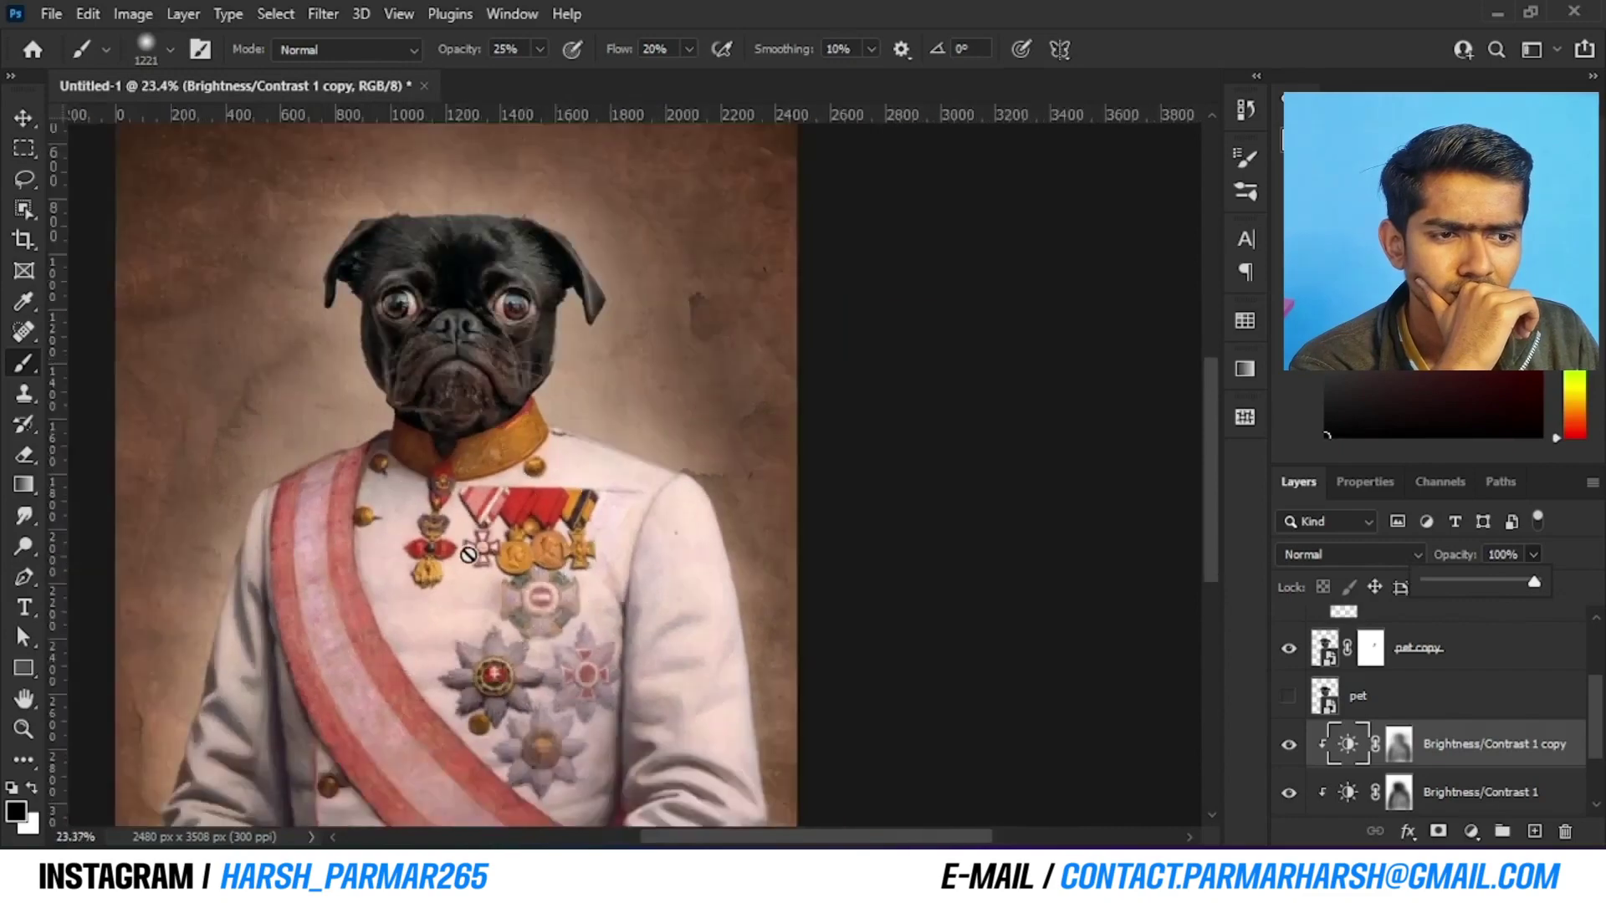
{"action": "scroll", "coordinate": [461, 545], "scroll_direction": "down", "scroll_amount": 3}
{"action": "left_click_drag", "start_coordinate": [505, 674], "coordinate": [485, 569]}
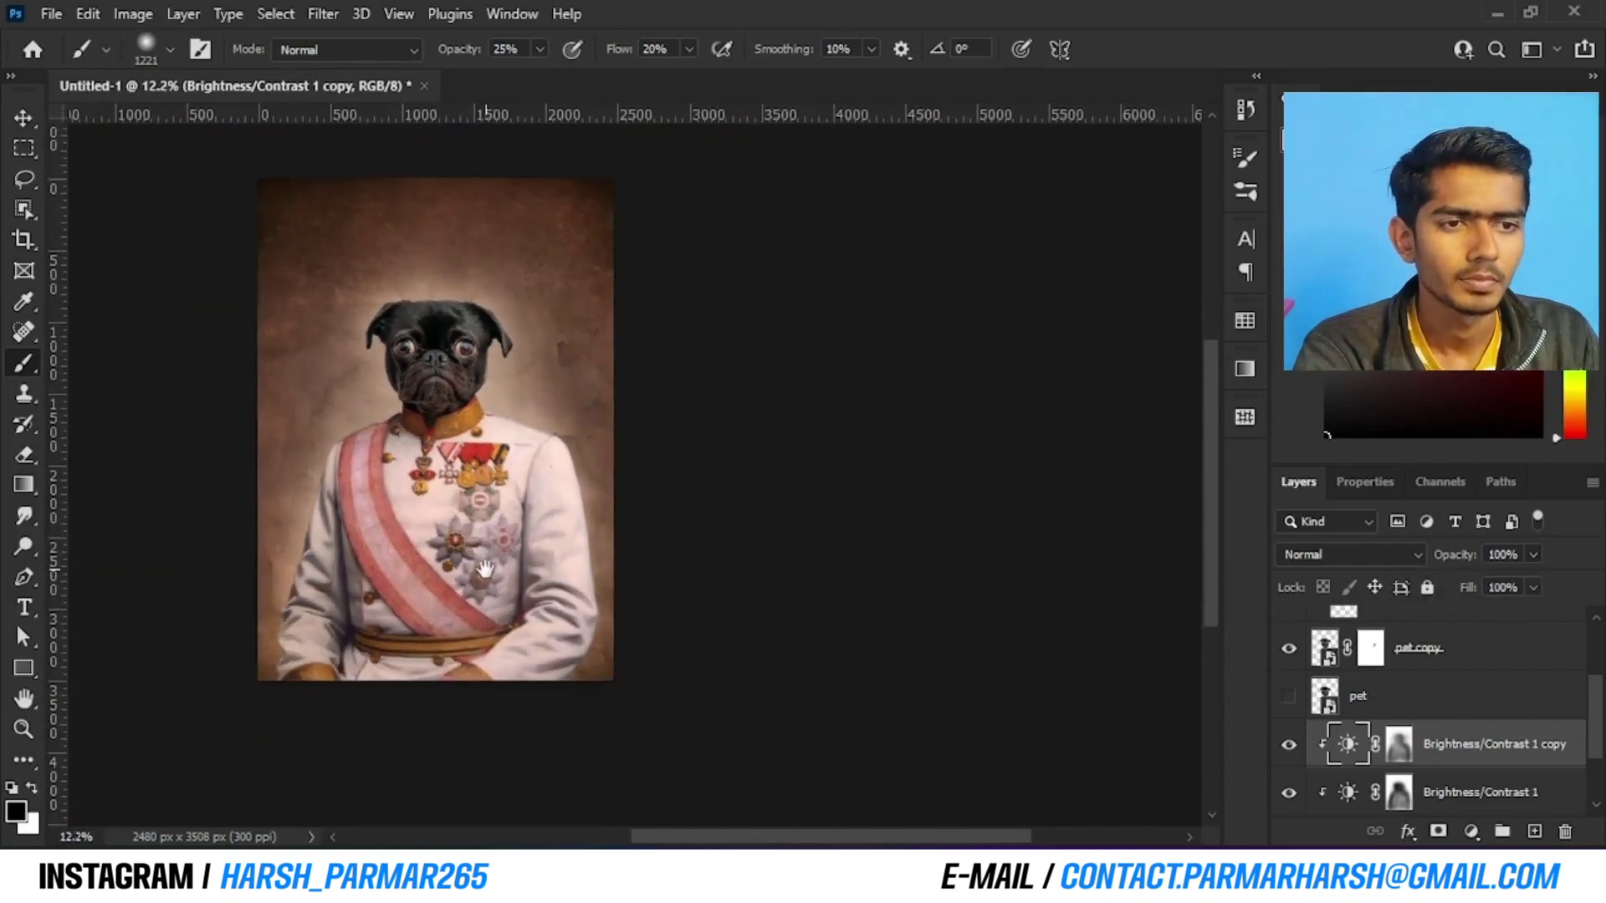
{"action": "left_click_drag", "start_coordinate": [457, 453], "coordinate": [450, 474]}
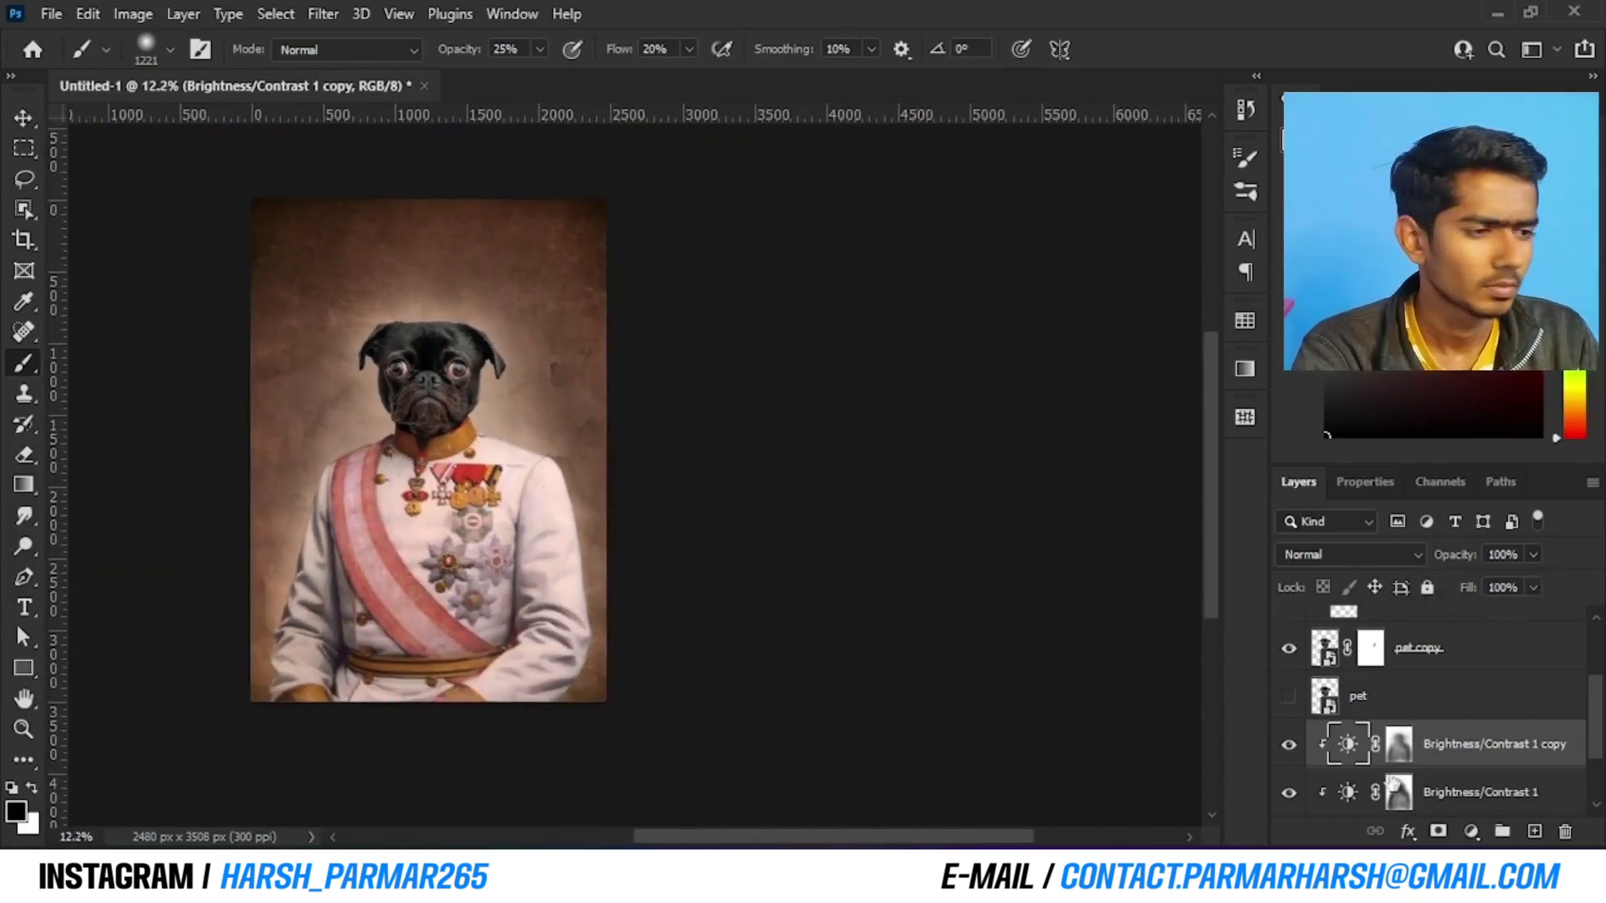
{"action": "scroll", "coordinate": [1395, 761], "scroll_direction": "down", "scroll_amount": 2}
Add a Hue/Saturation layer above grunge-paper-background with Hue -39 and Saturation +28
{"action": "left_click", "coordinate": [1376, 752]}
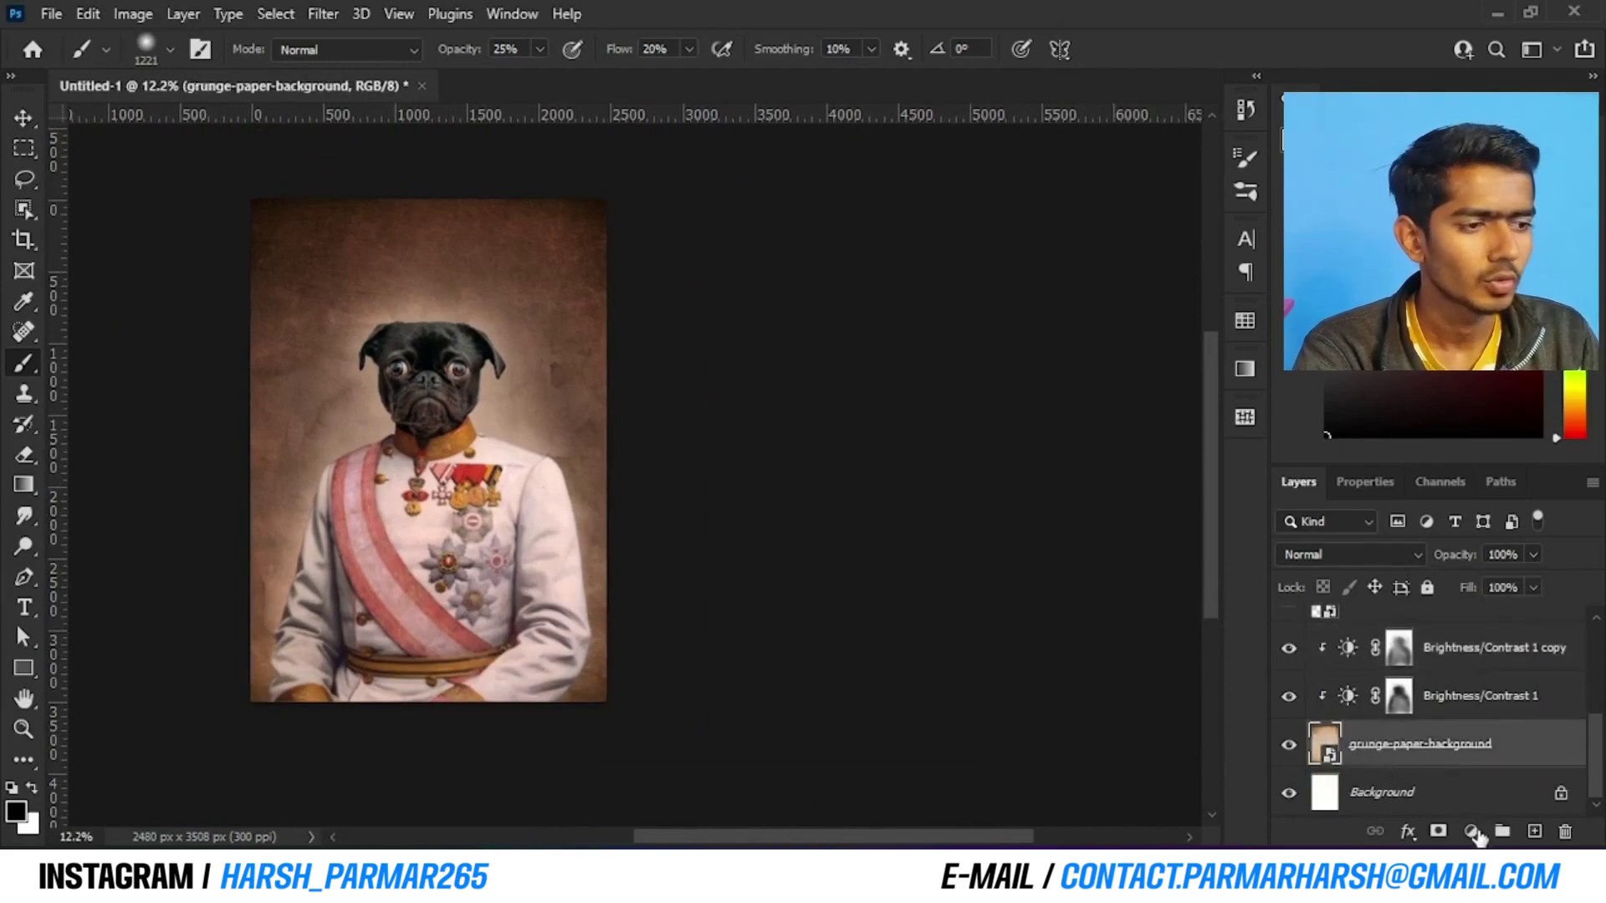
{"action": "left_click", "coordinate": [1471, 832]}
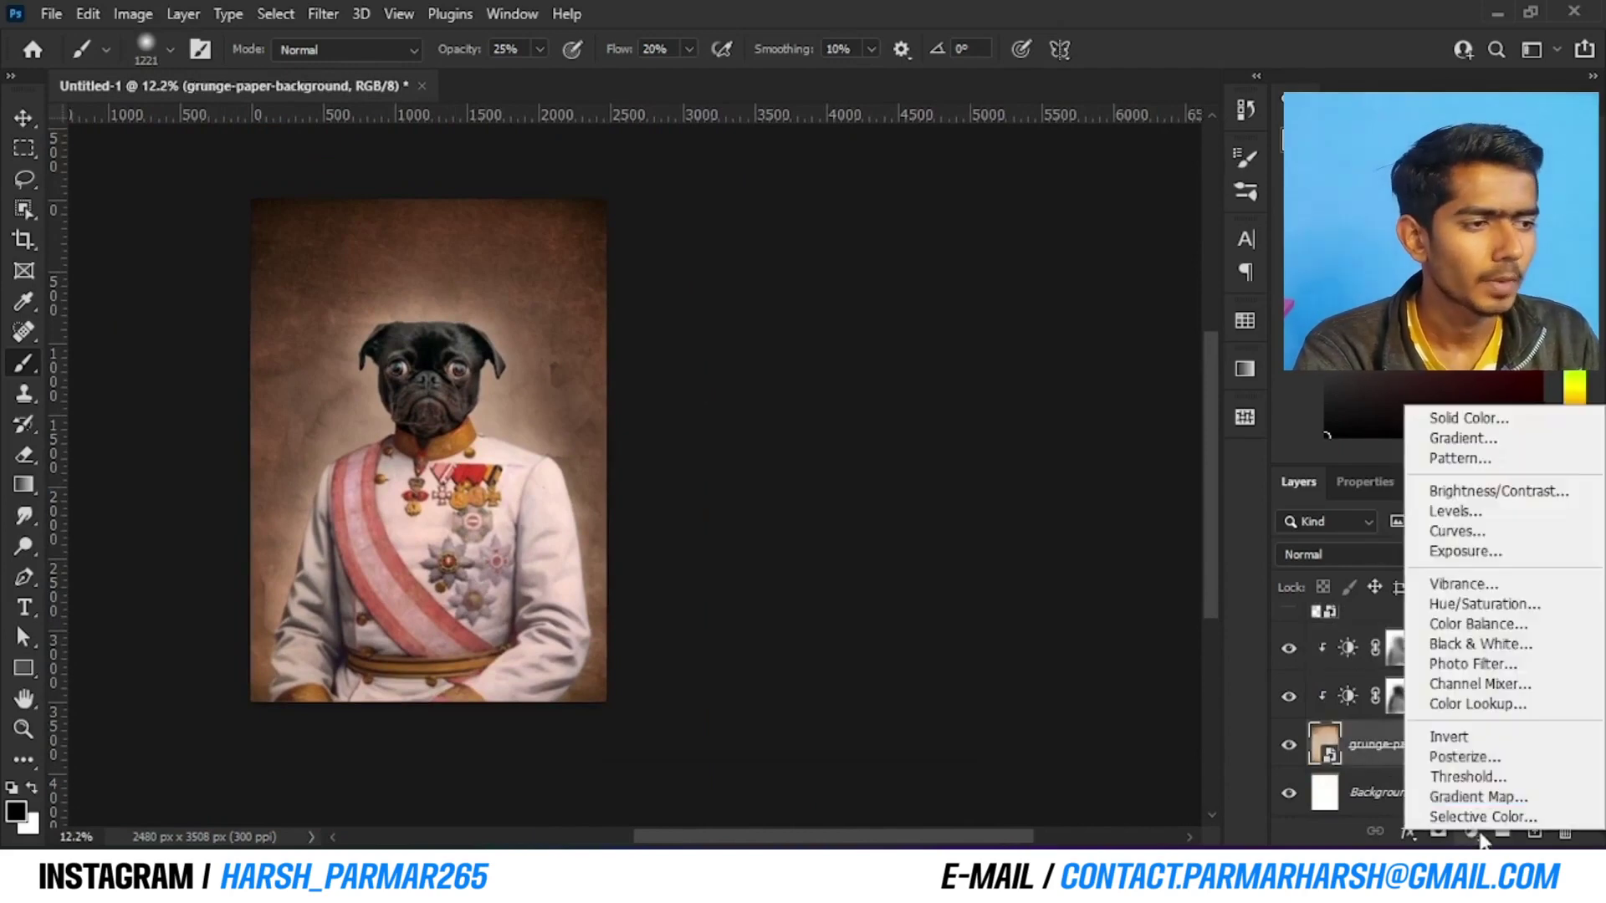
{"action": "left_click", "coordinate": [1555, 610]}
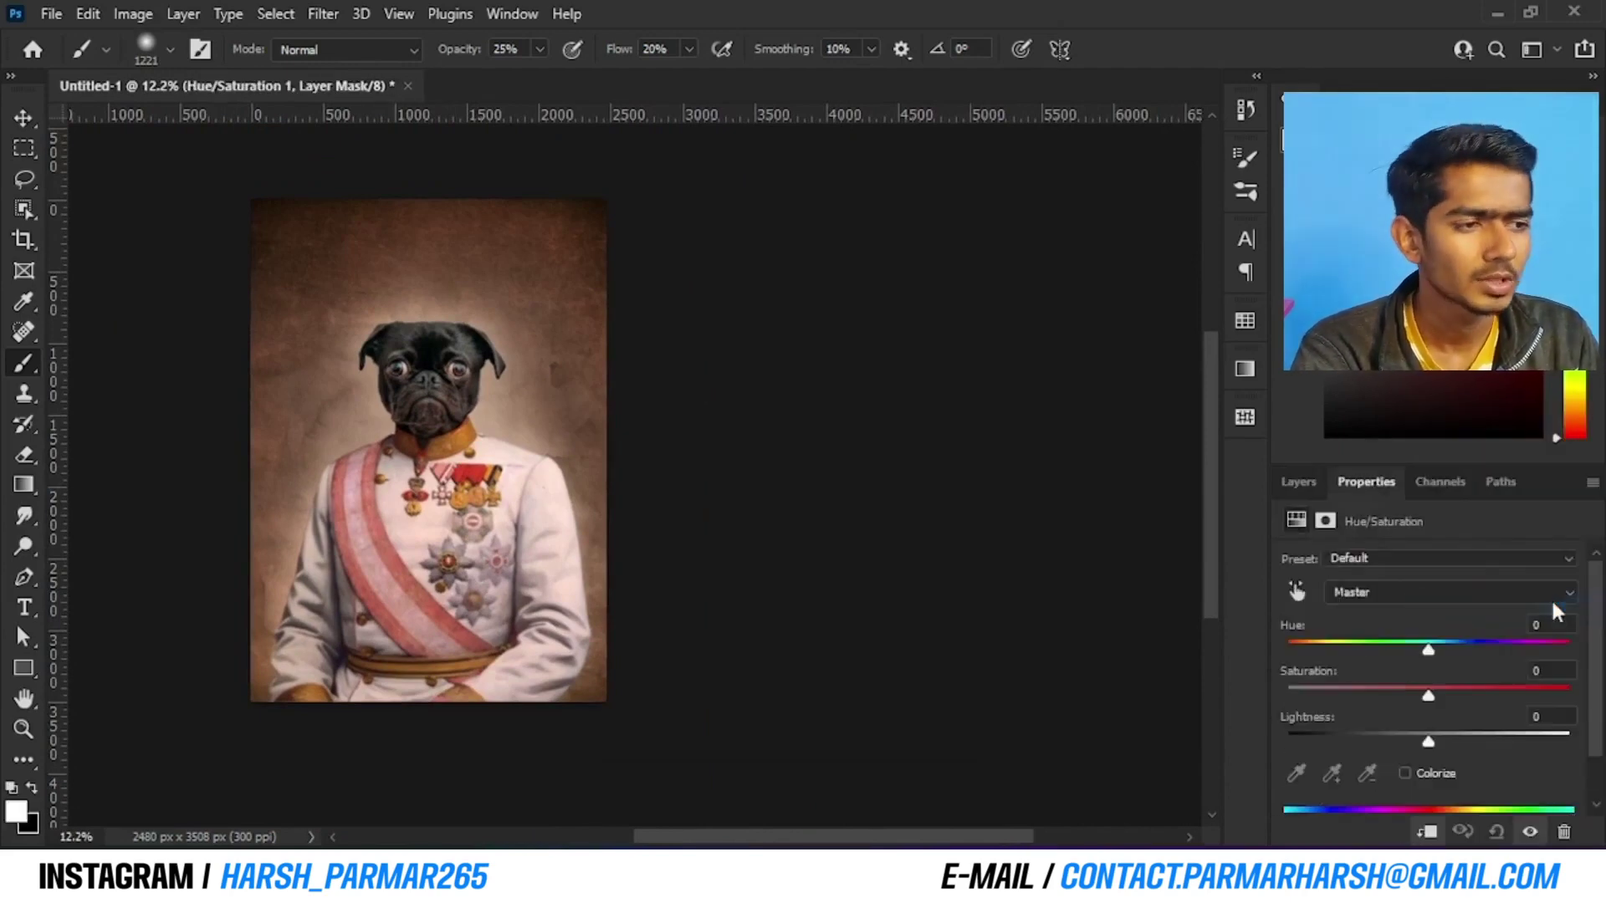
{"action": "left_click_drag", "start_coordinate": [1429, 650], "coordinate": [1480, 701]}
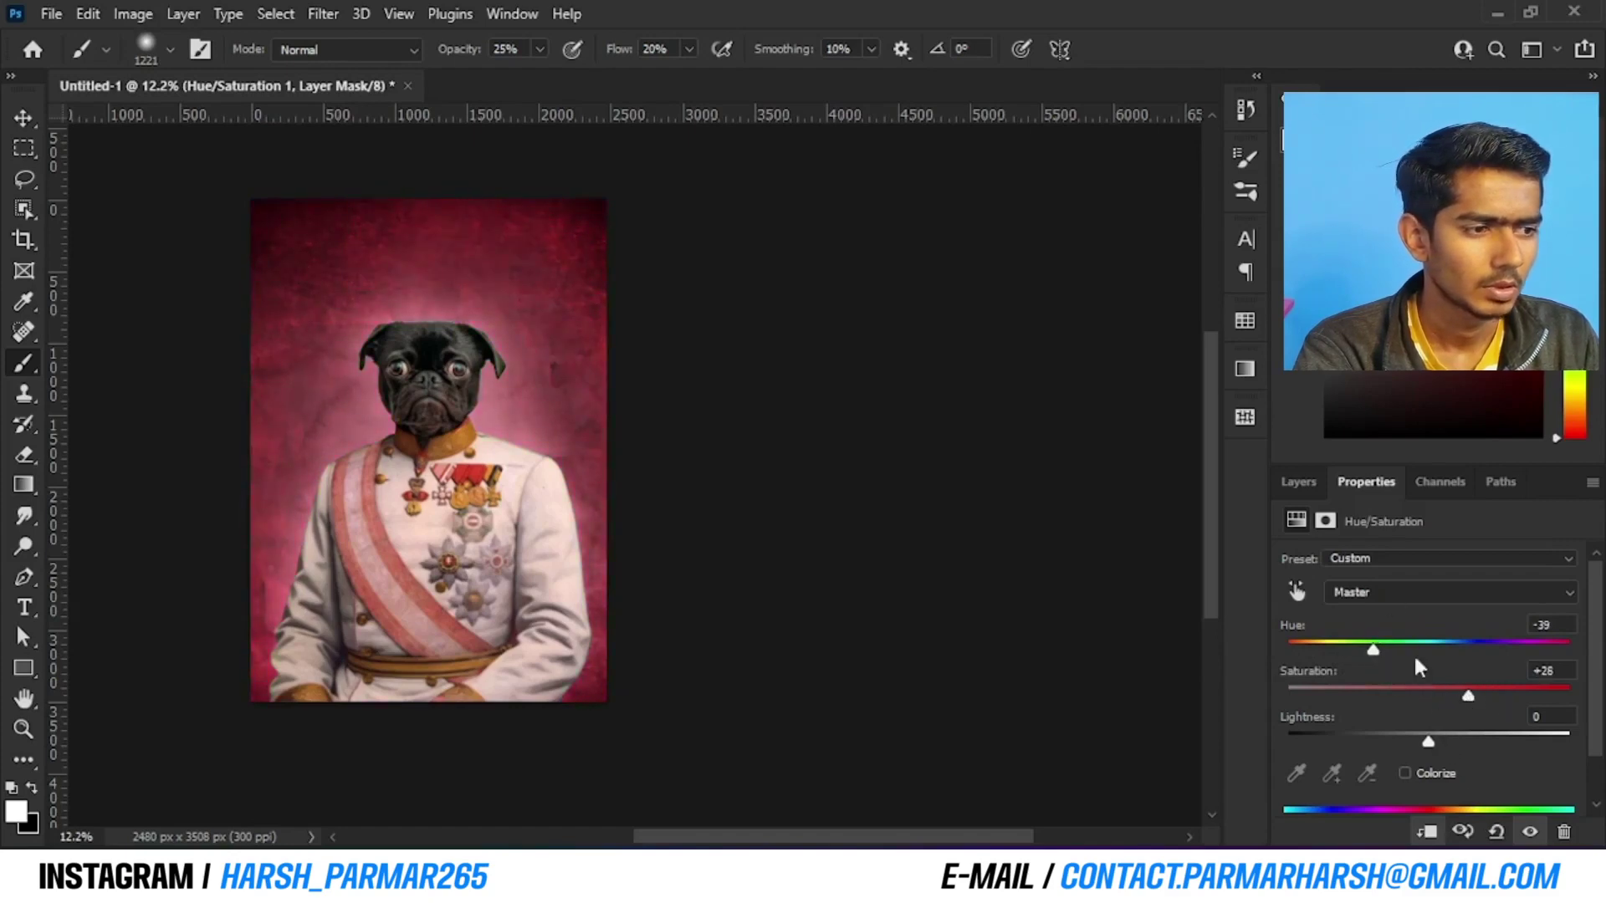
{"action": "left_click", "coordinate": [1298, 483]}
{"action": "left_click", "coordinate": [1558, 751]}
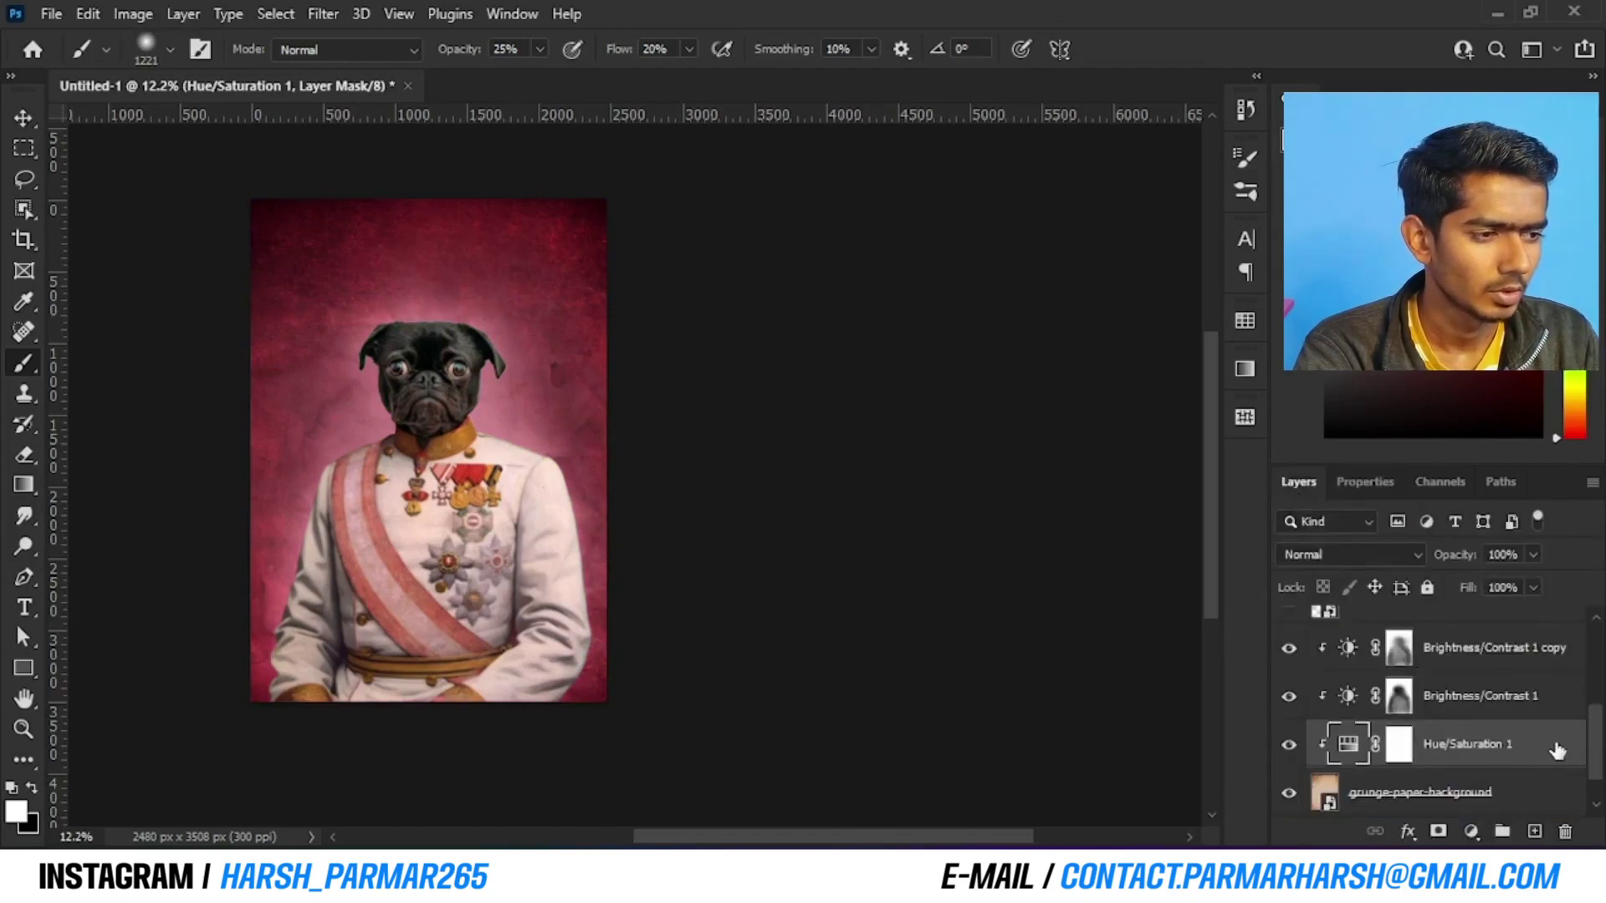
Split Hue/Saturation 1's This Layer Blend If sliders to 0, 38/241 to ease the red tint
{"action": "double_click", "coordinate": [1554, 750]}
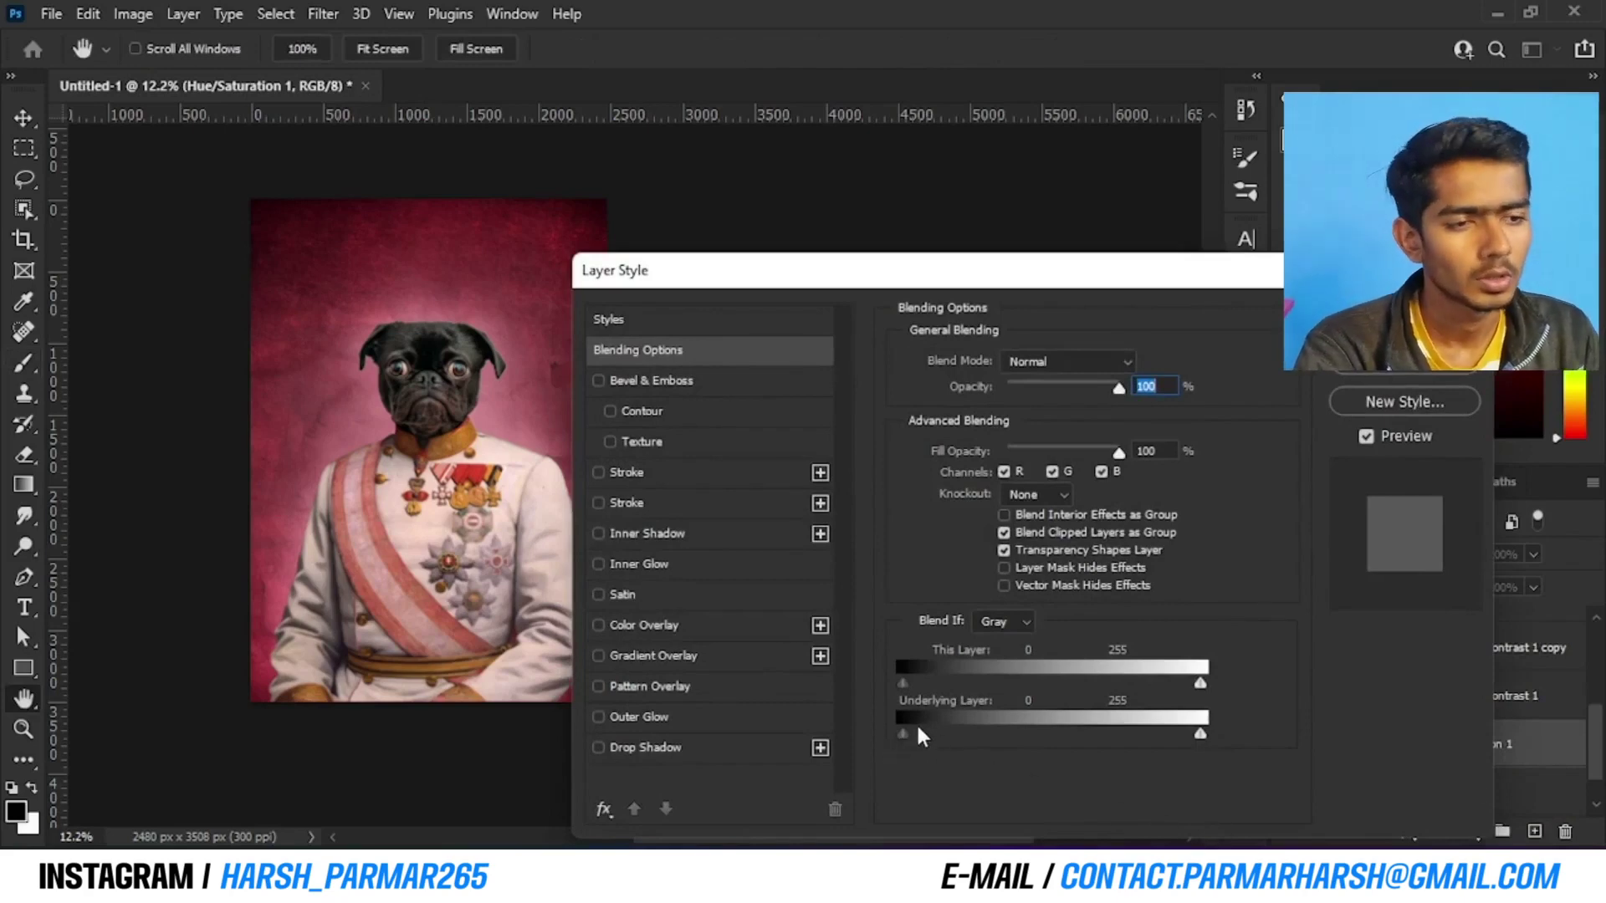
{"action": "left_click_drag", "start_coordinate": [913, 733], "coordinate": [1032, 711]}
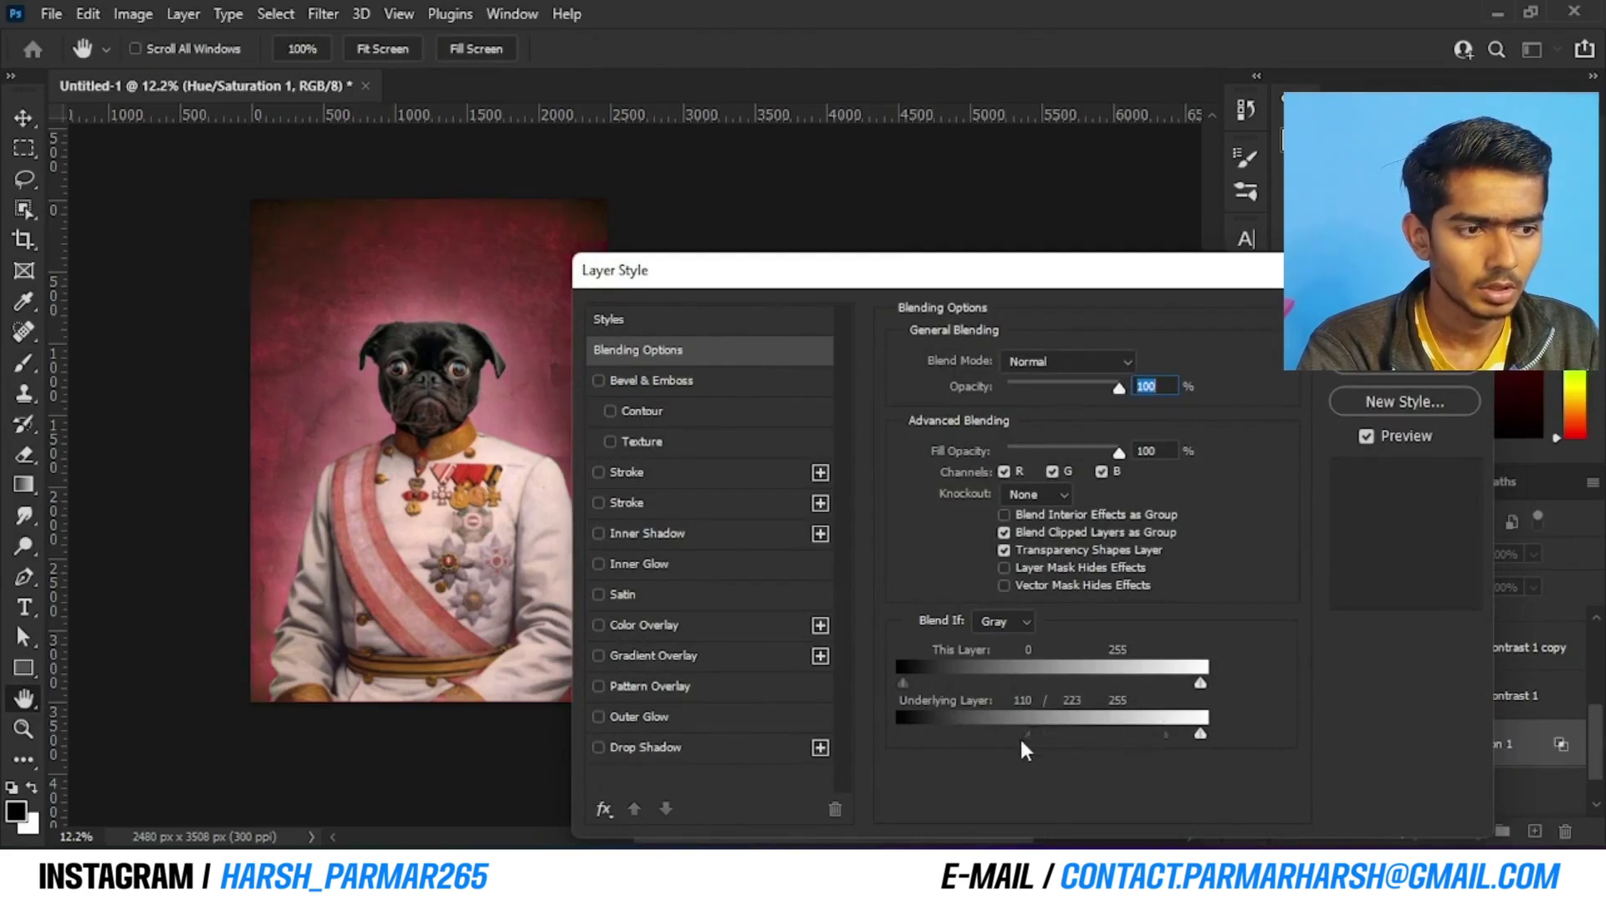
{"action": "left_click_drag", "start_coordinate": [1031, 736], "coordinate": [891, 685]}
{"action": "left_click_drag", "start_coordinate": [1182, 684], "coordinate": [1015, 685]}
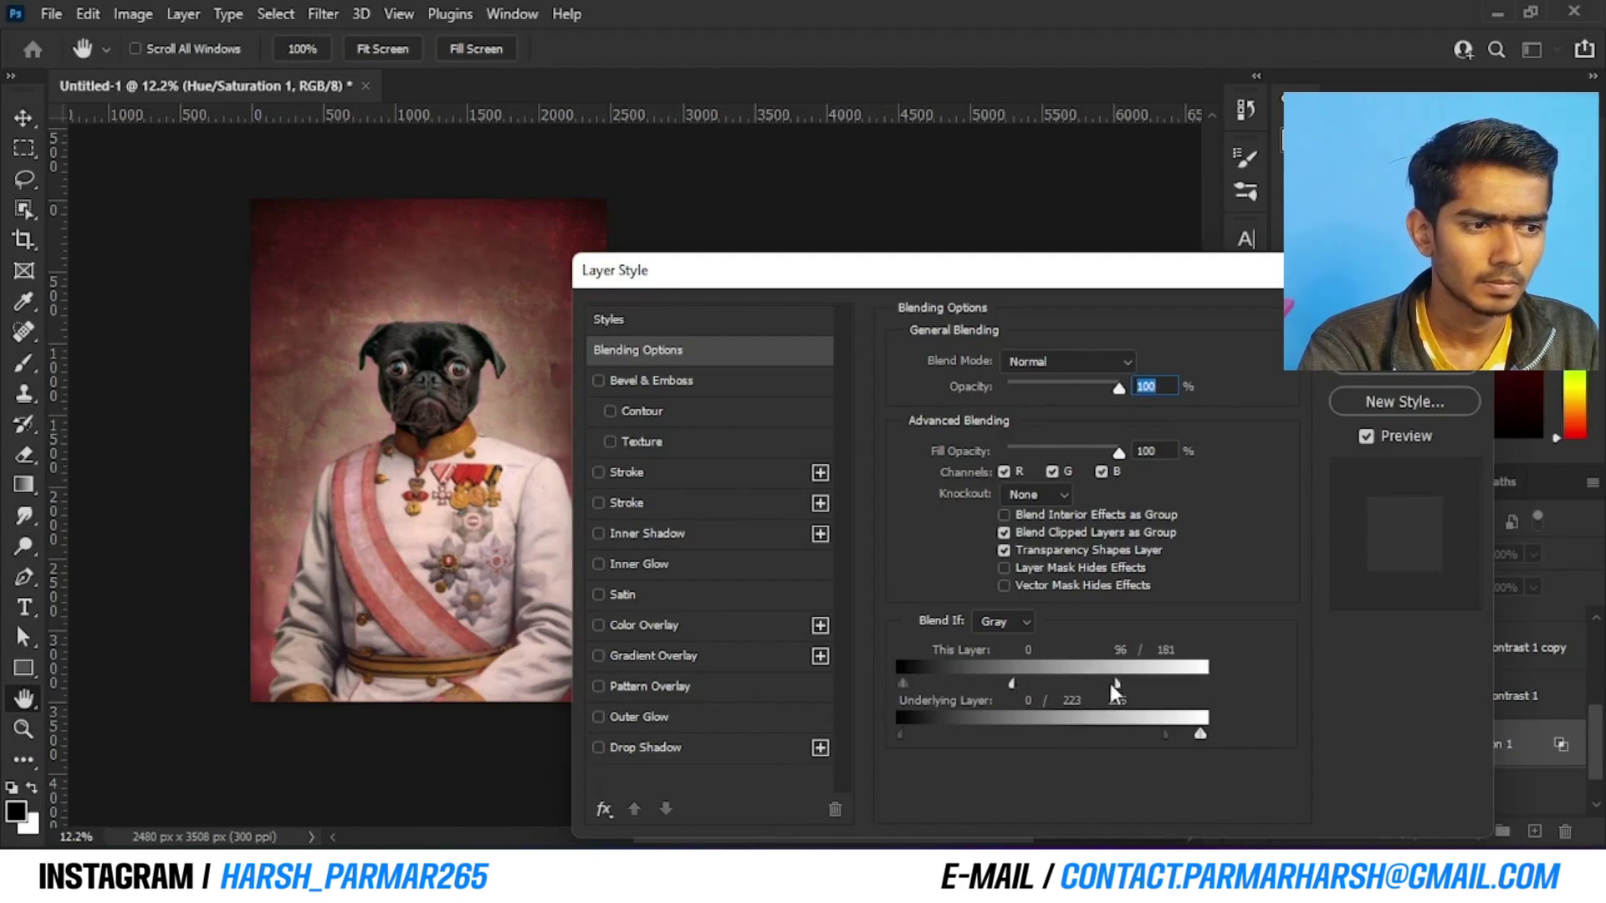
{"action": "left_click_drag", "start_coordinate": [1136, 685], "coordinate": [1064, 684]}
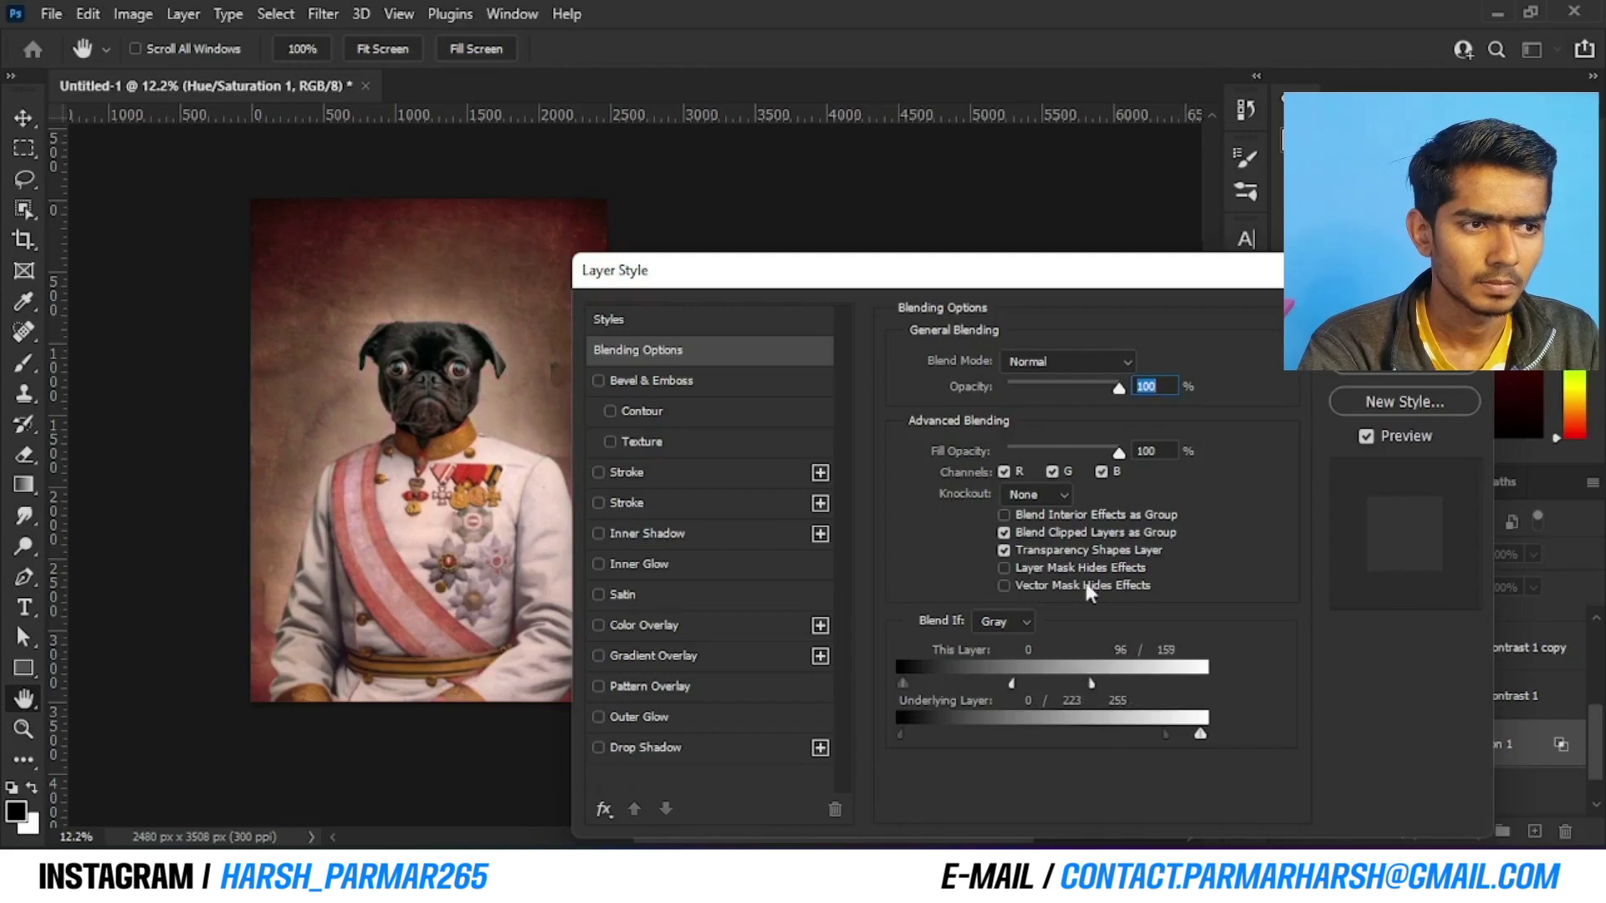
{"action": "left_click_drag", "start_coordinate": [996, 281], "coordinate": [1057, 208]}
{"action": "left_click_drag", "start_coordinate": [1072, 611], "coordinate": [1017, 609]}
{"action": "left_click_drag", "start_coordinate": [1153, 606], "coordinate": [1095, 613]}
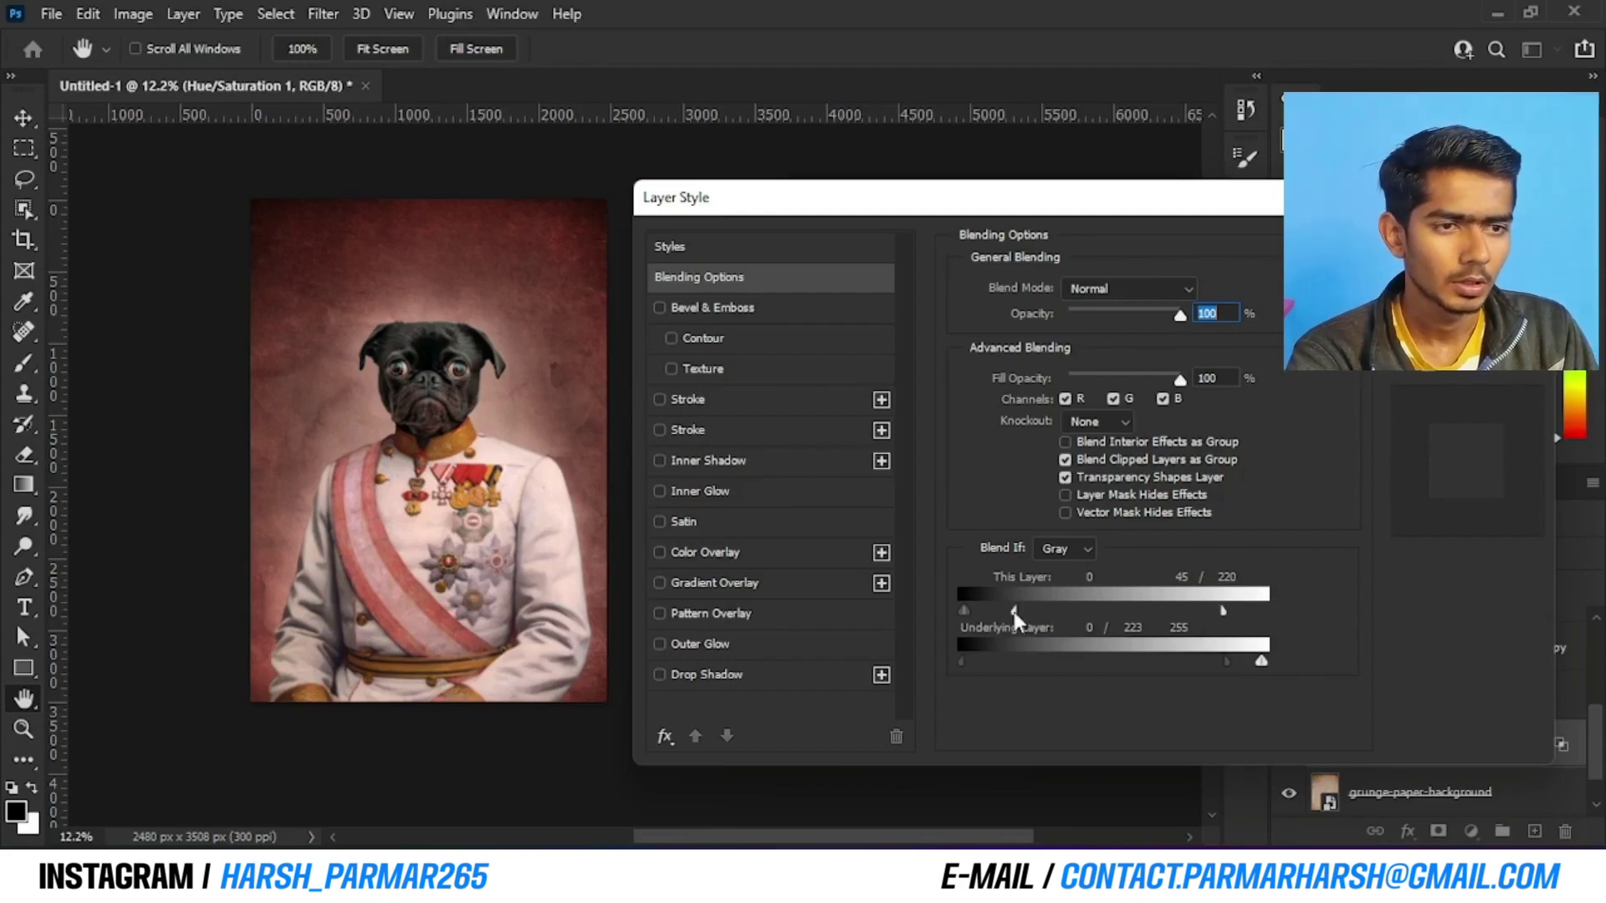
{"action": "left_click_drag", "start_coordinate": [1014, 611], "coordinate": [1008, 611]}
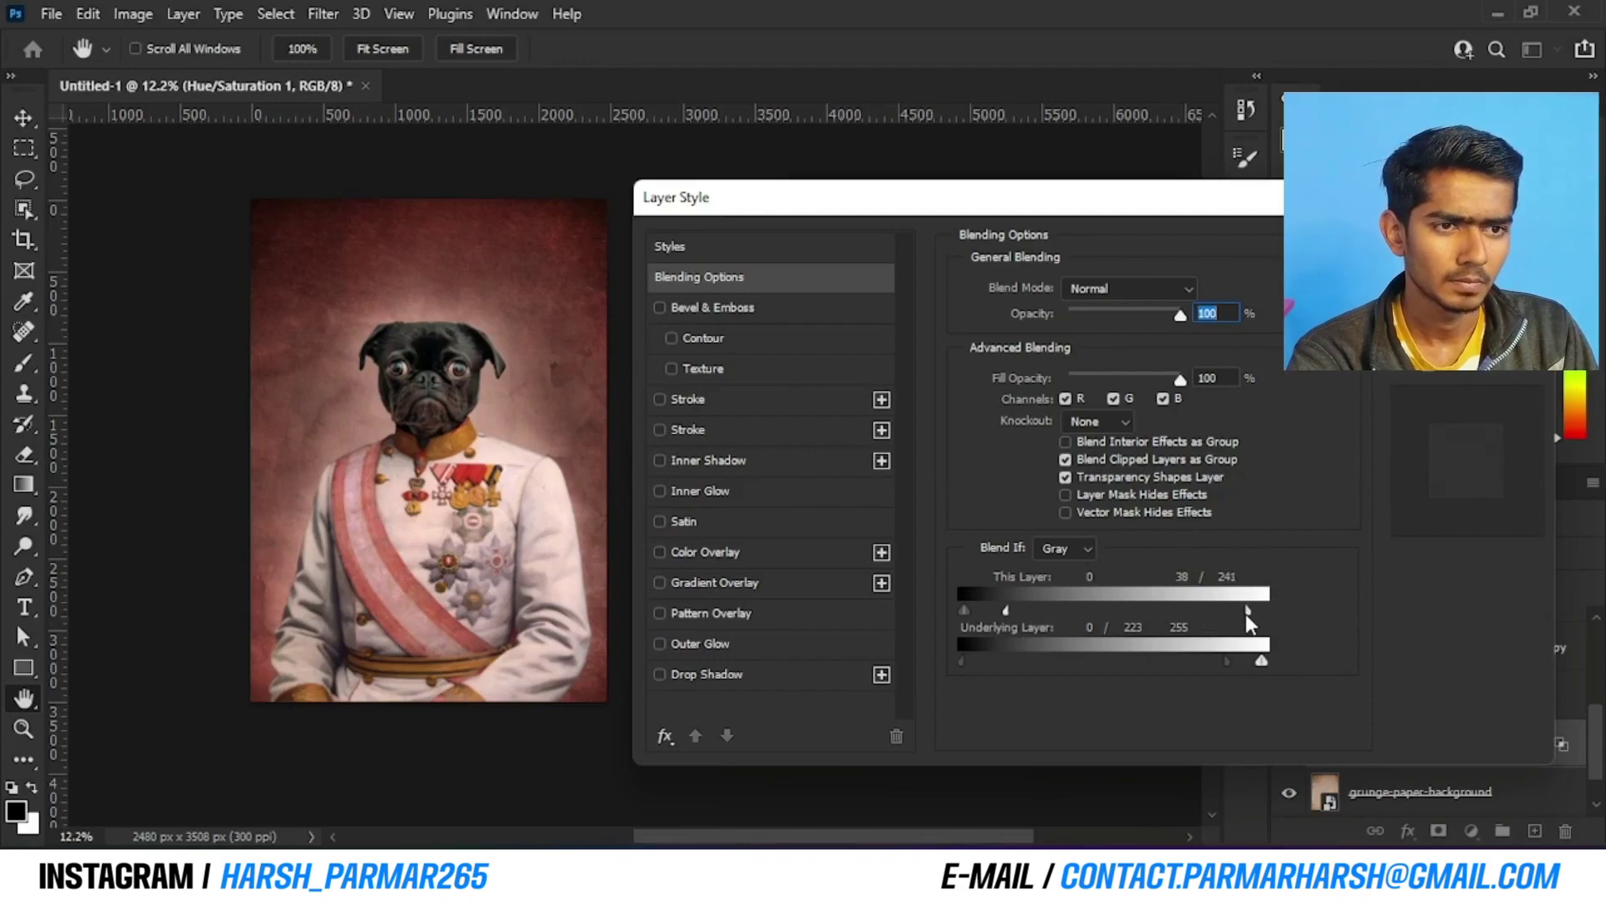
{"action": "left_click_drag", "start_coordinate": [1246, 614], "coordinate": [1249, 614]}
{"action": "left_click", "coordinate": [1466, 245]}
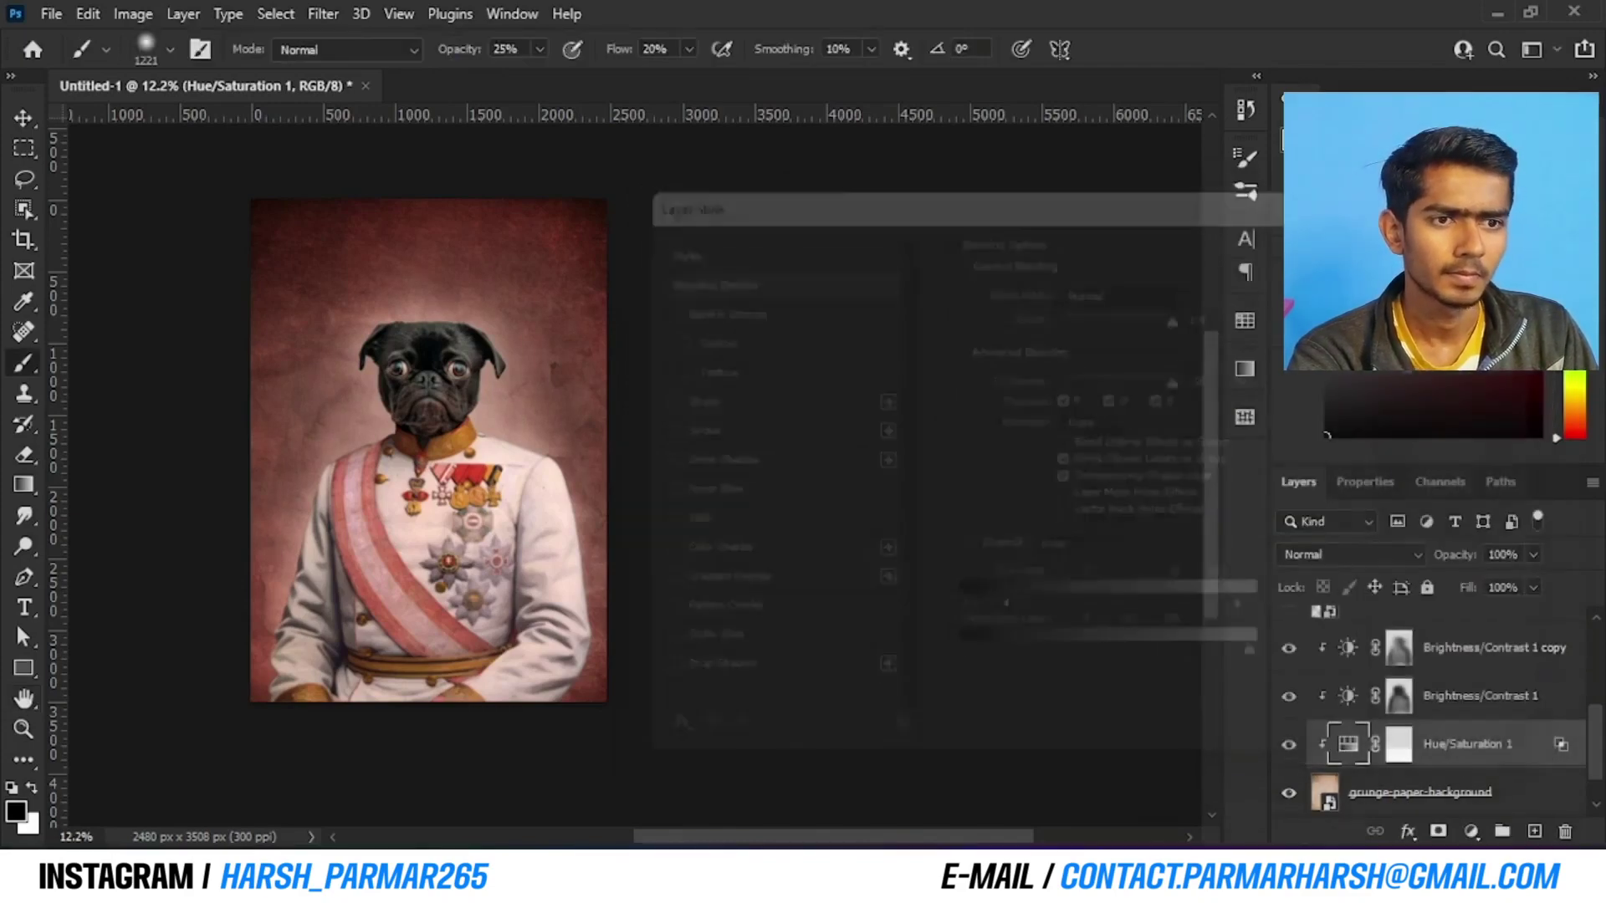
{"action": "scroll", "coordinate": [351, 501], "scroll_direction": "up", "scroll_amount": 5}
{"action": "left_click_drag", "start_coordinate": [480, 496], "coordinate": [478, 528]}
{"action": "scroll", "coordinate": [479, 529], "scroll_direction": "down", "scroll_amount": 5}
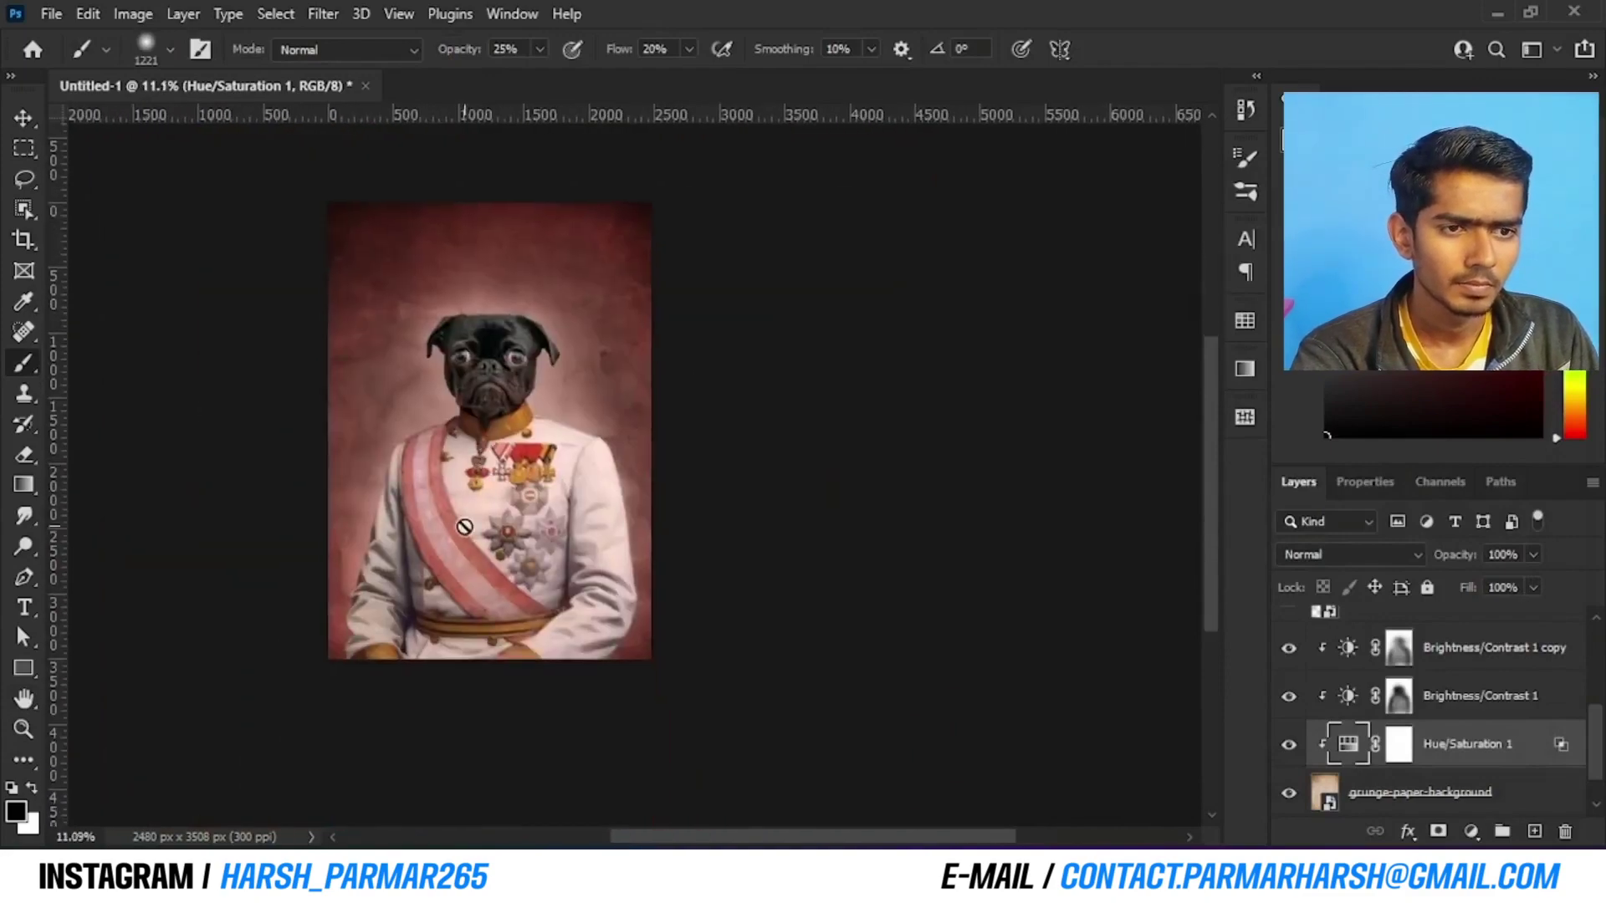
{"action": "scroll", "coordinate": [493, 507], "scroll_direction": "up", "scroll_amount": 4}
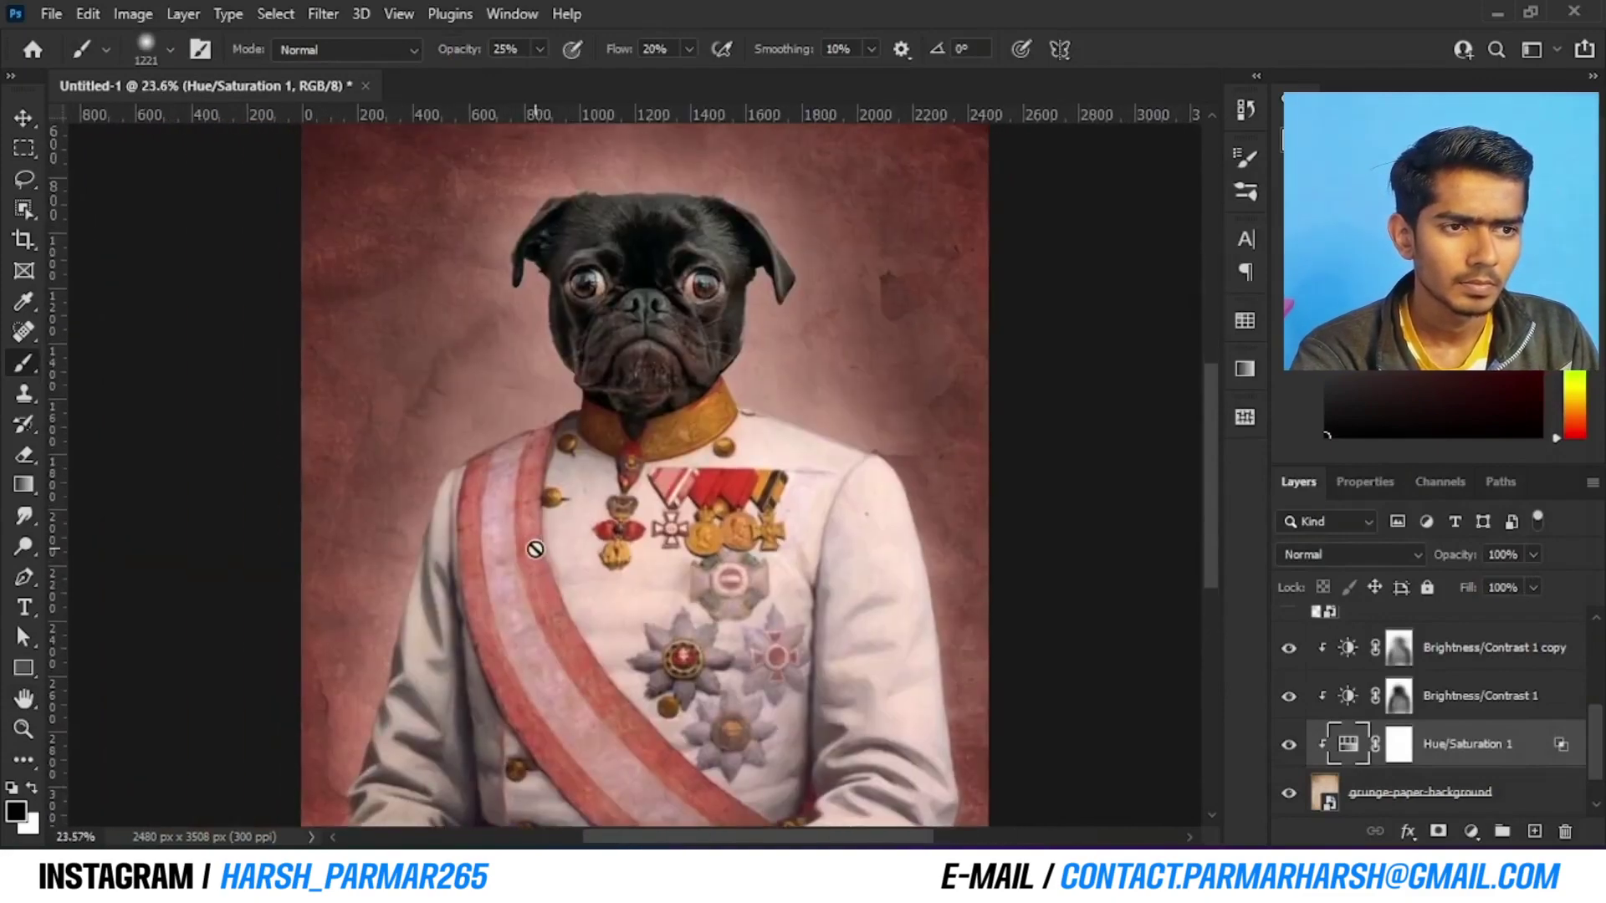
{"action": "scroll", "coordinate": [532, 545], "scroll_direction": "down", "scroll_amount": 4}
{"action": "left_click_drag", "start_coordinate": [568, 632], "coordinate": [560, 634]}
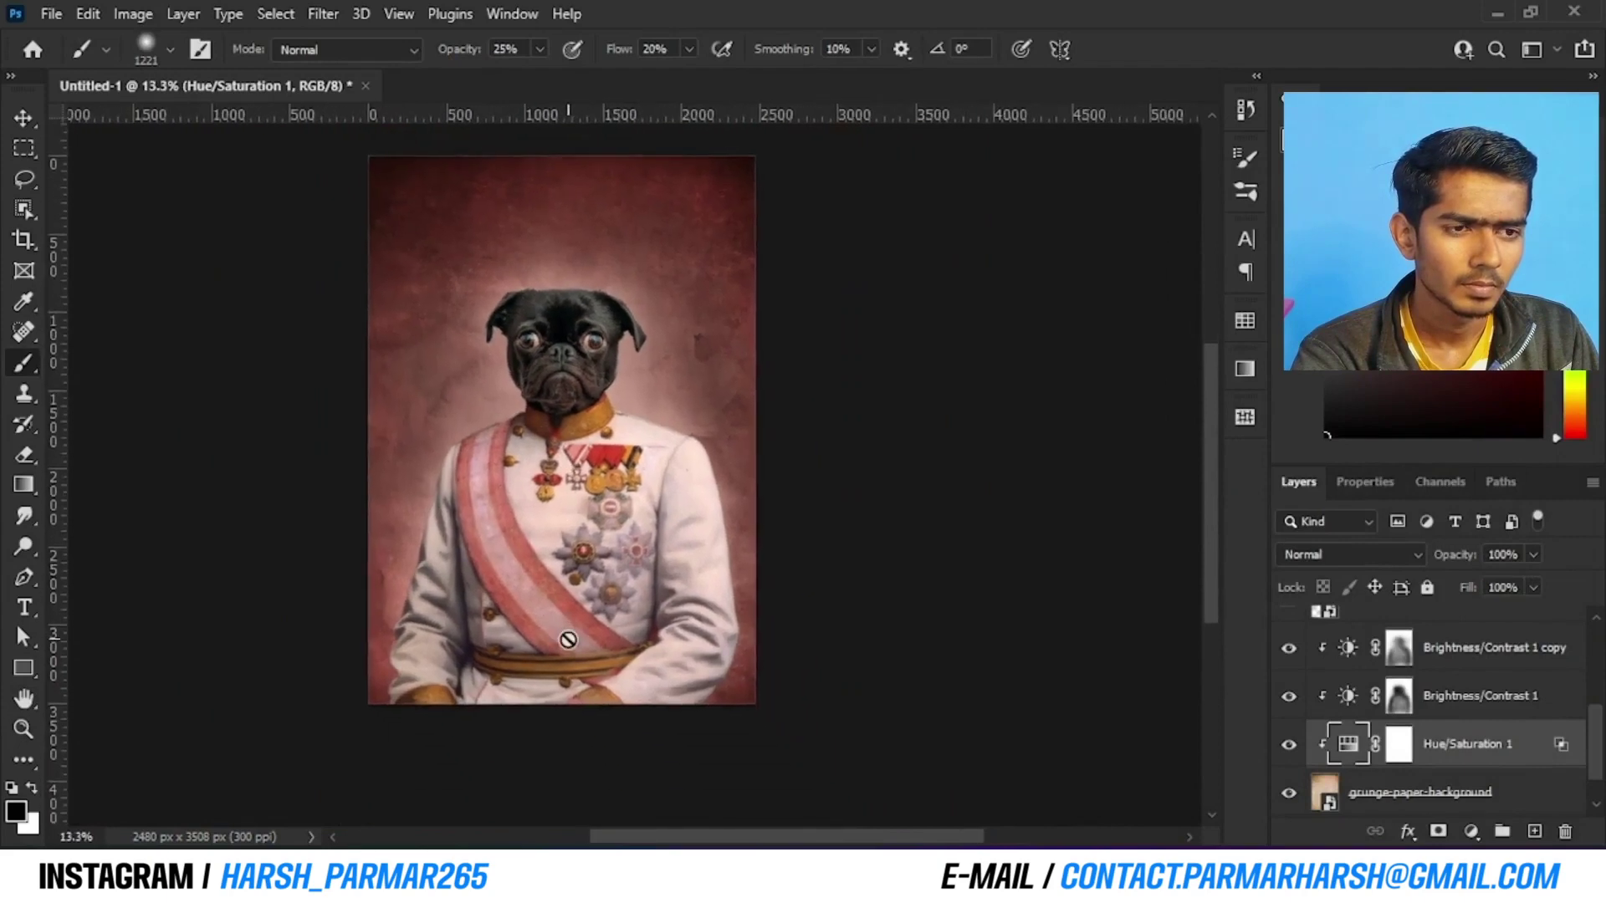
{"action": "left_click_drag", "start_coordinate": [583, 522], "coordinate": [562, 548]}
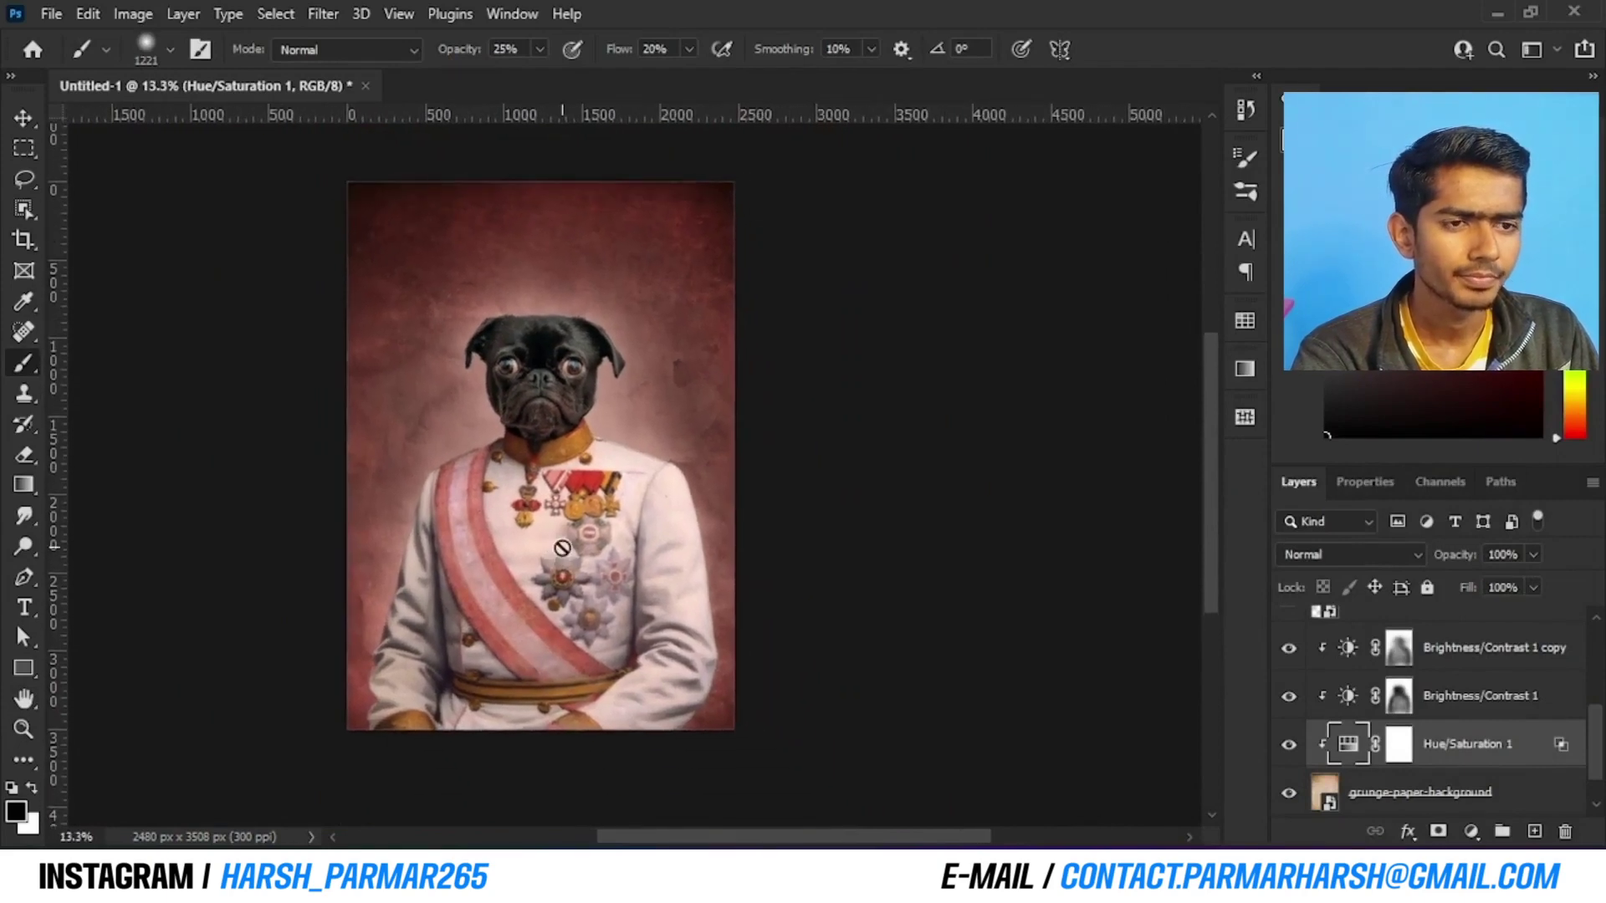
{"action": "scroll", "coordinate": [555, 548], "scroll_direction": "down", "scroll_amount": 1}
{"action": "scroll", "coordinate": [544, 554], "scroll_direction": "up", "scroll_amount": 4}
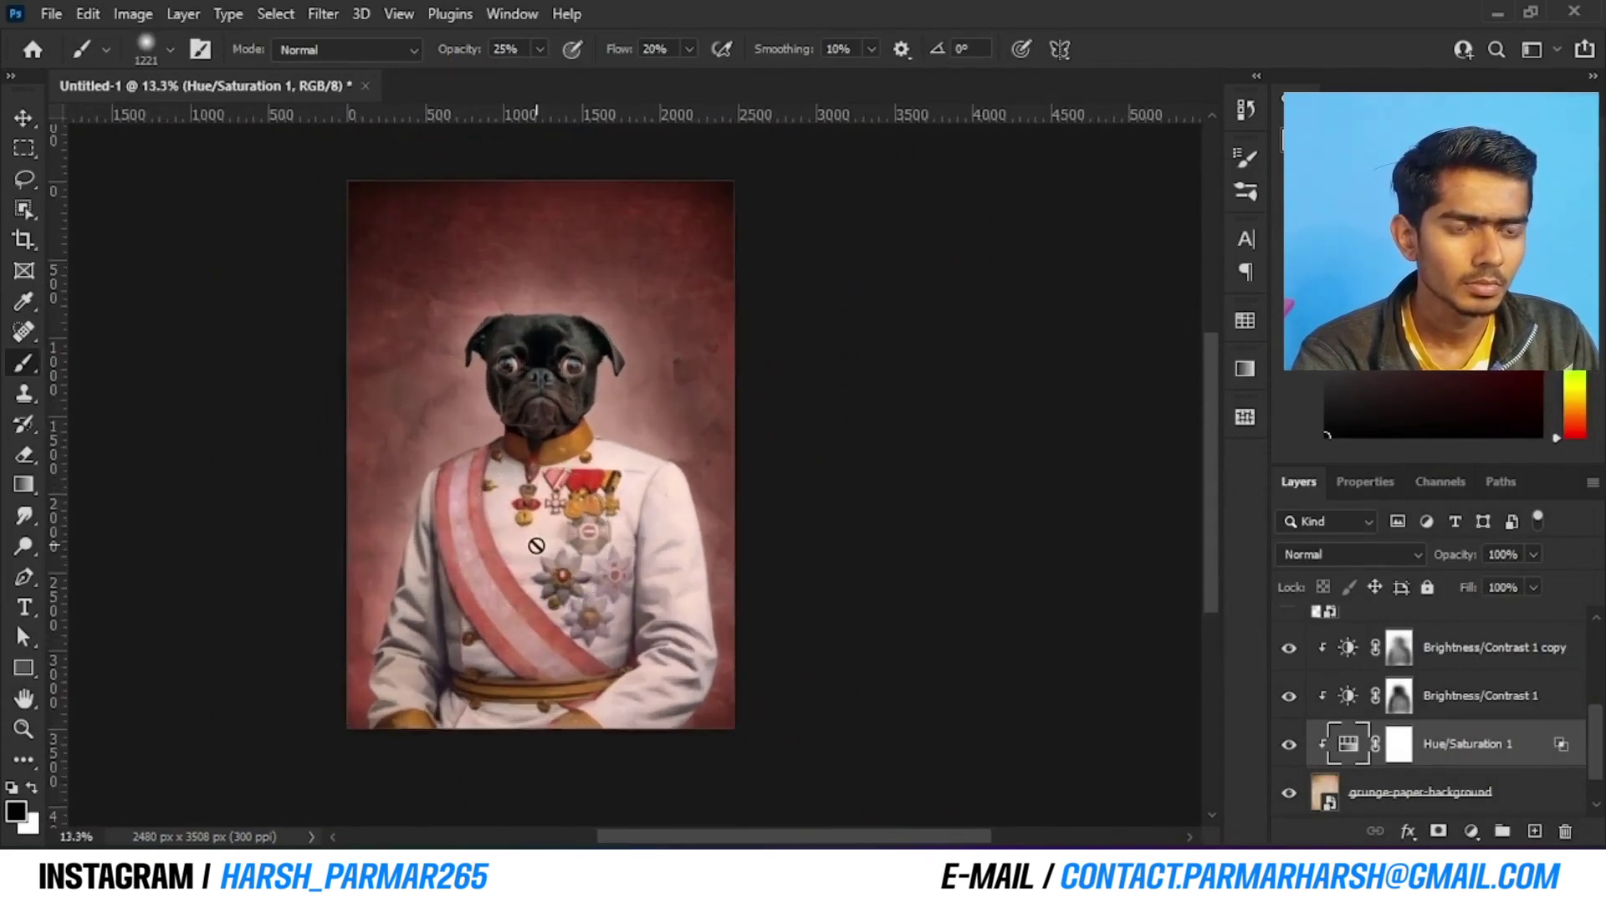
{"action": "left_click_drag", "start_coordinate": [531, 564], "coordinate": [575, 665]}
{"action": "scroll", "coordinate": [561, 629], "scroll_direction": "down", "scroll_amount": 1}
{"action": "scroll", "coordinate": [559, 627], "scroll_direction": "up", "scroll_amount": 2}
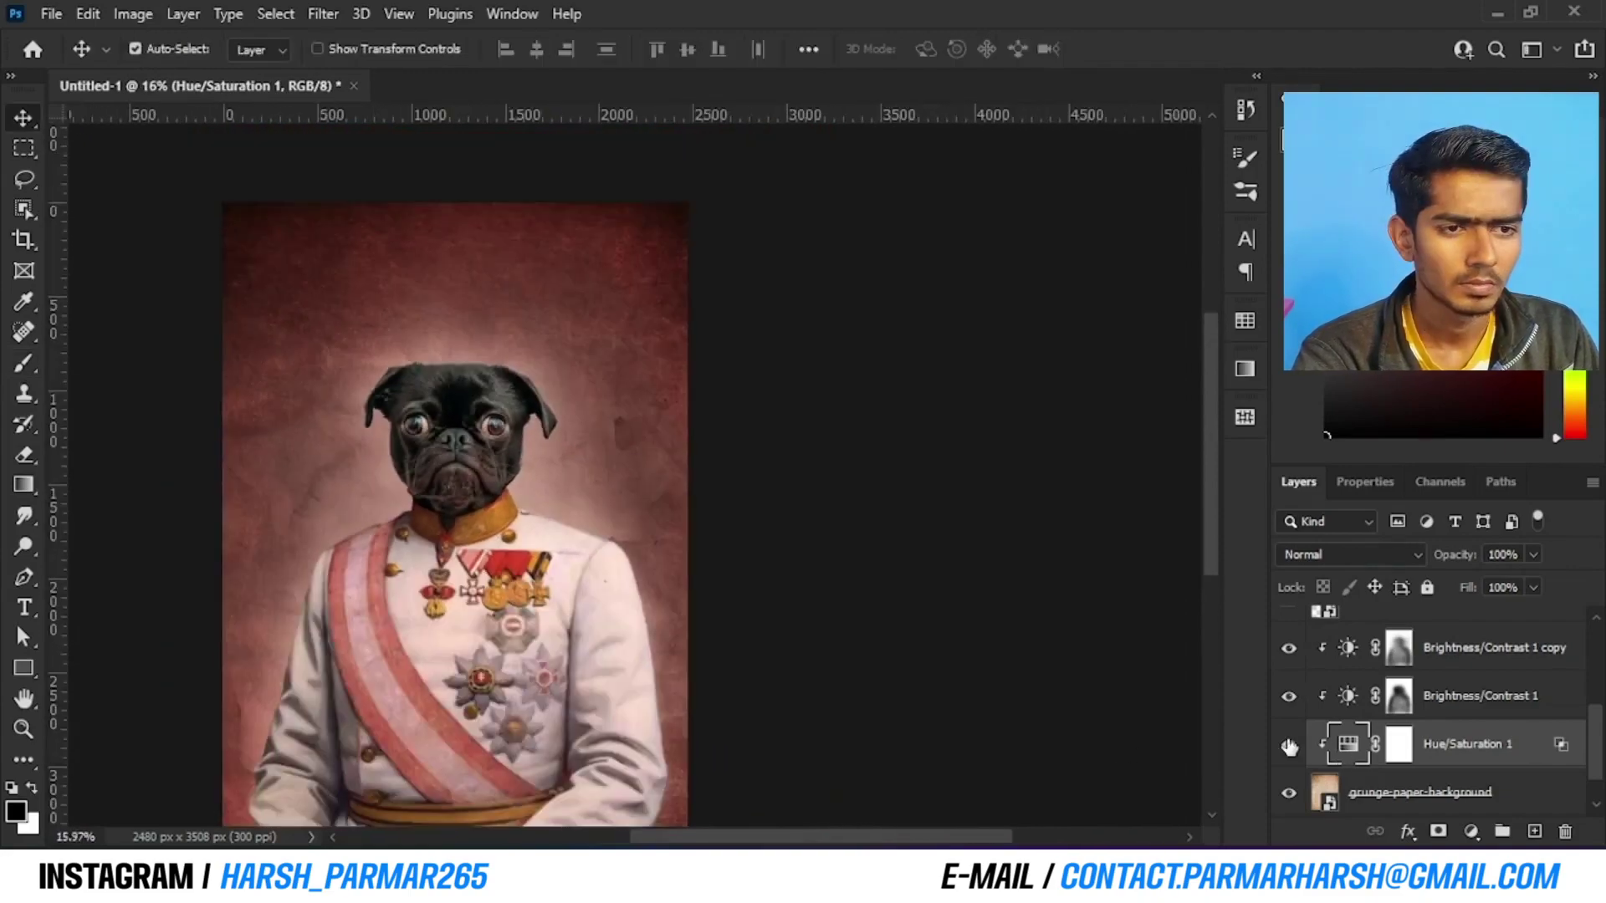
{"action": "scroll", "coordinate": [545, 509], "scroll_direction": "down", "scroll_amount": 4}
{"action": "left_click_drag", "start_coordinate": [525, 605], "coordinate": [537, 567]}
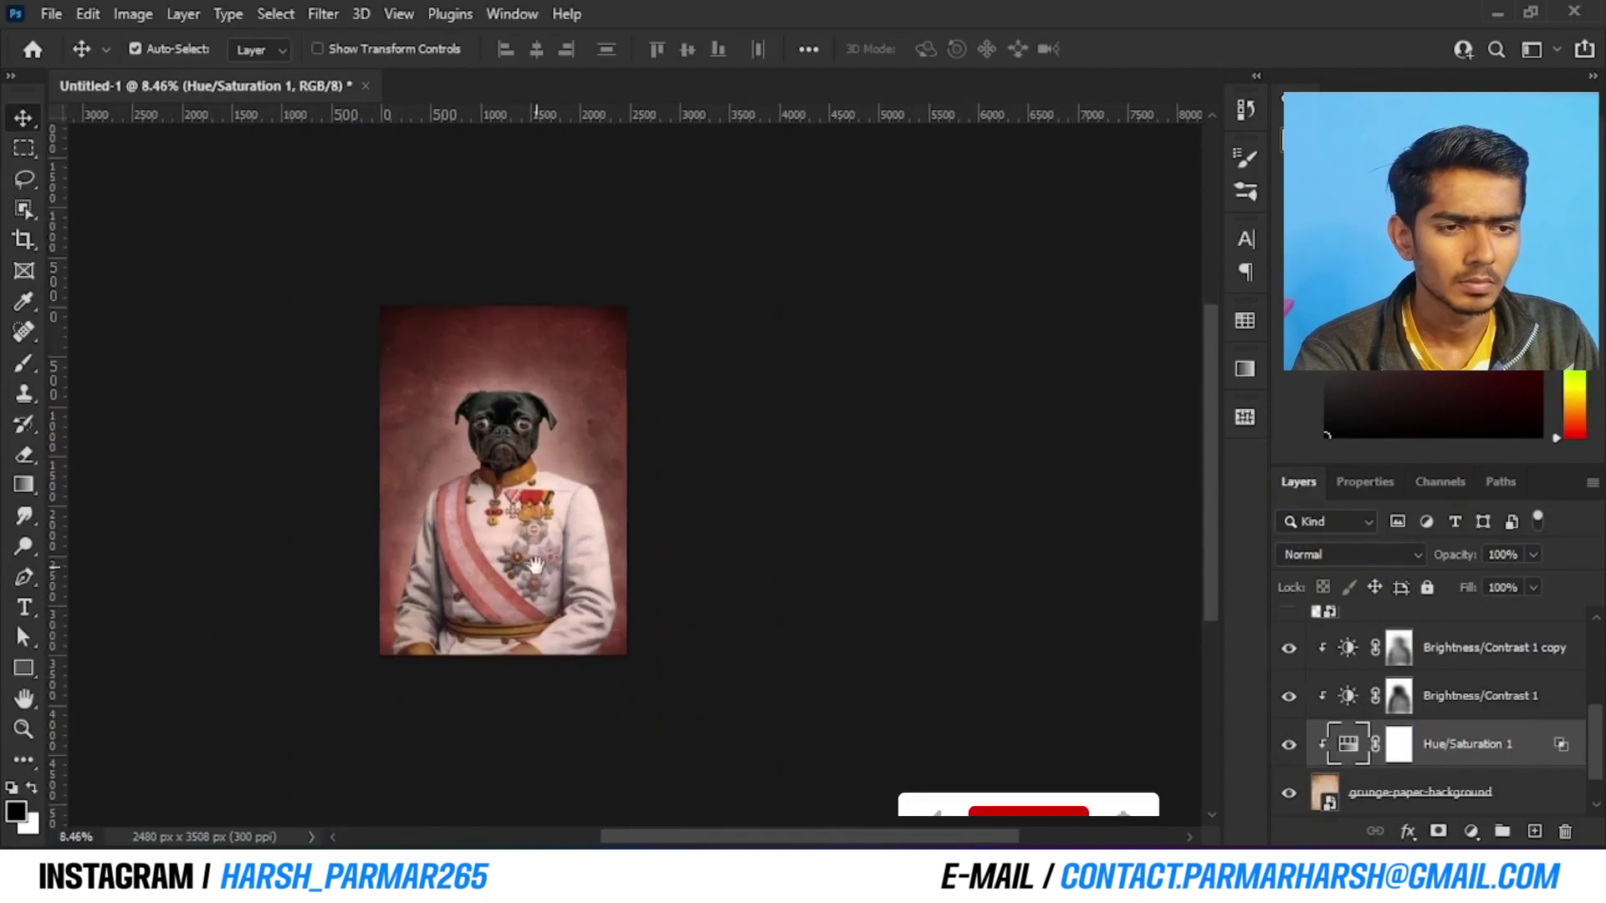
{"action": "scroll", "coordinate": [536, 566], "scroll_direction": "up", "scroll_amount": 6}
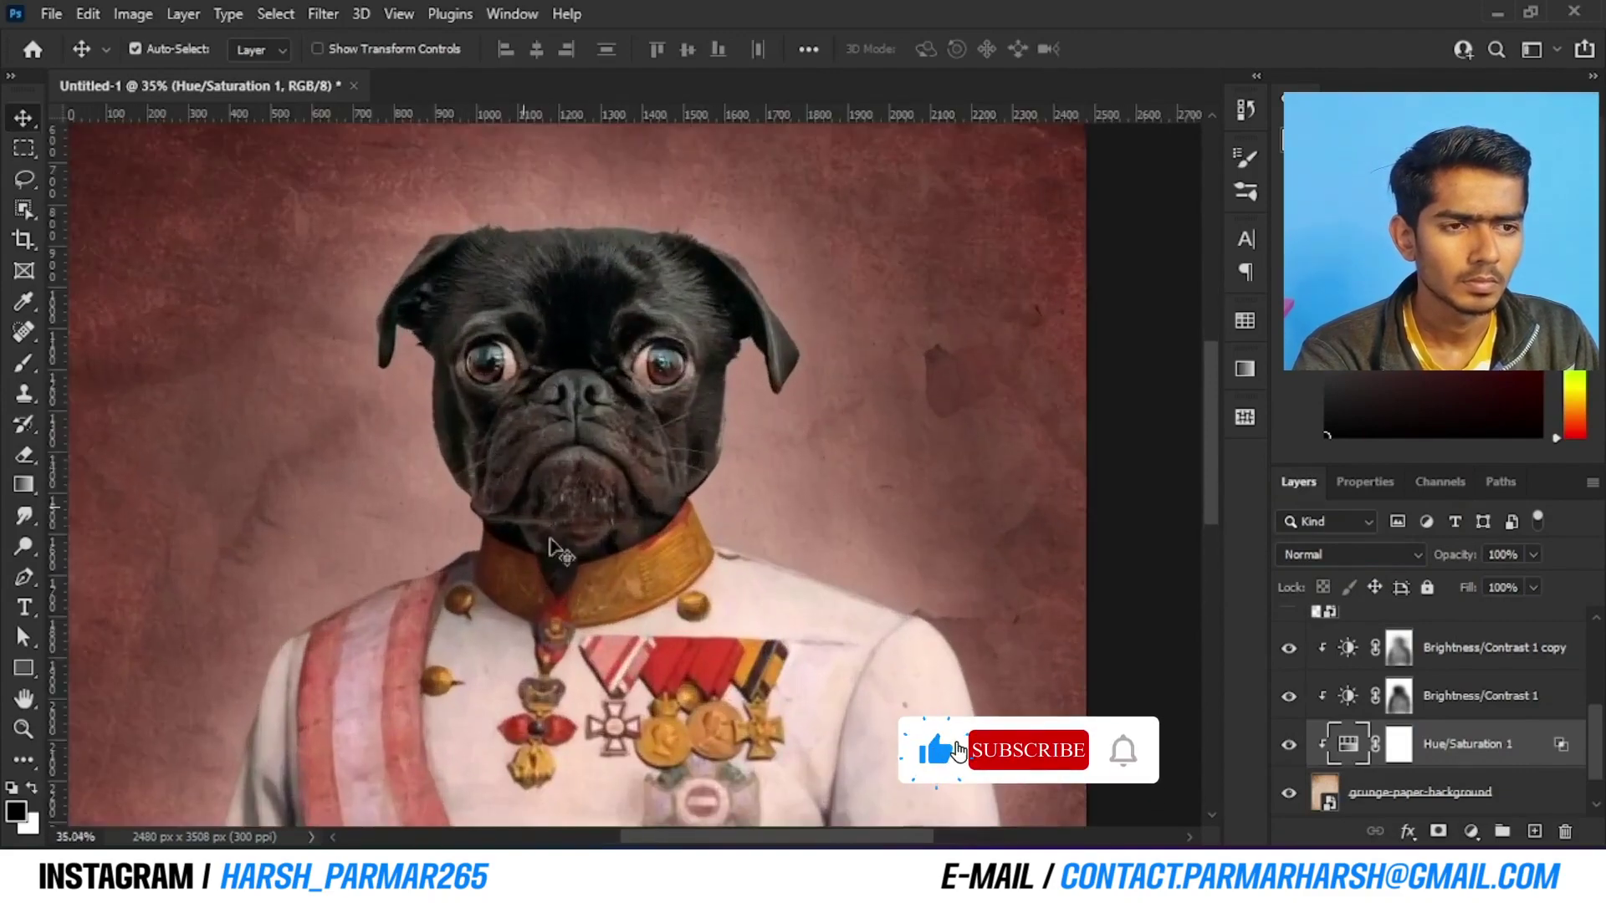
{"action": "scroll", "coordinate": [519, 523], "scroll_direction": "up", "scroll_amount": 3}
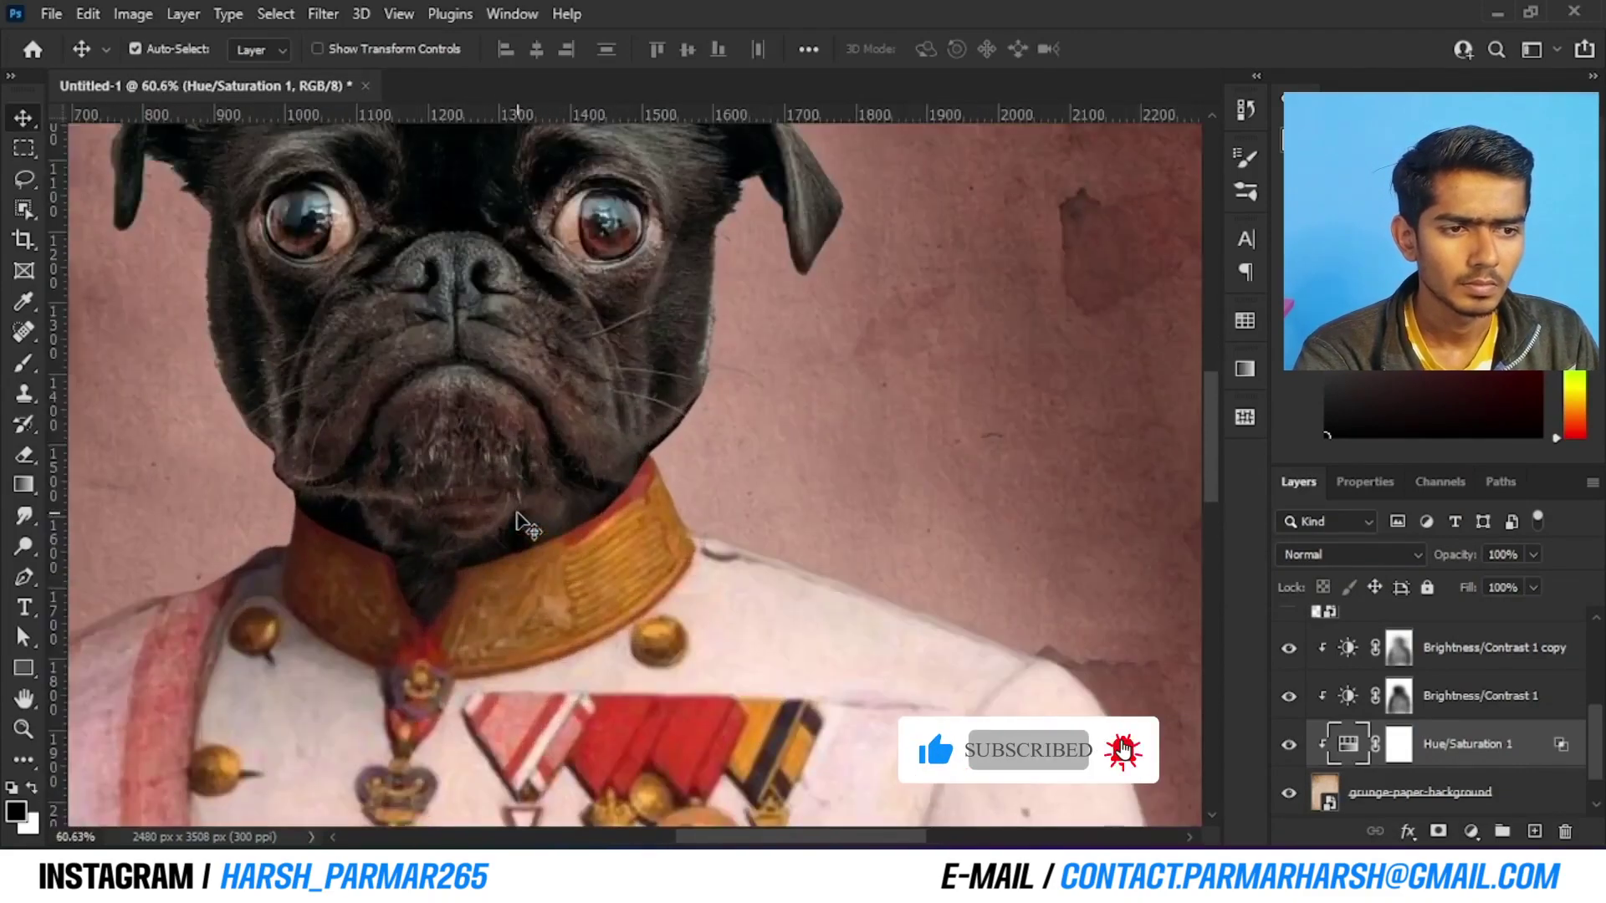
{"action": "scroll", "coordinate": [523, 526], "scroll_direction": "down", "scroll_amount": 4}
{"action": "scroll", "coordinate": [592, 577], "scroll_direction": "down", "scroll_amount": 2}
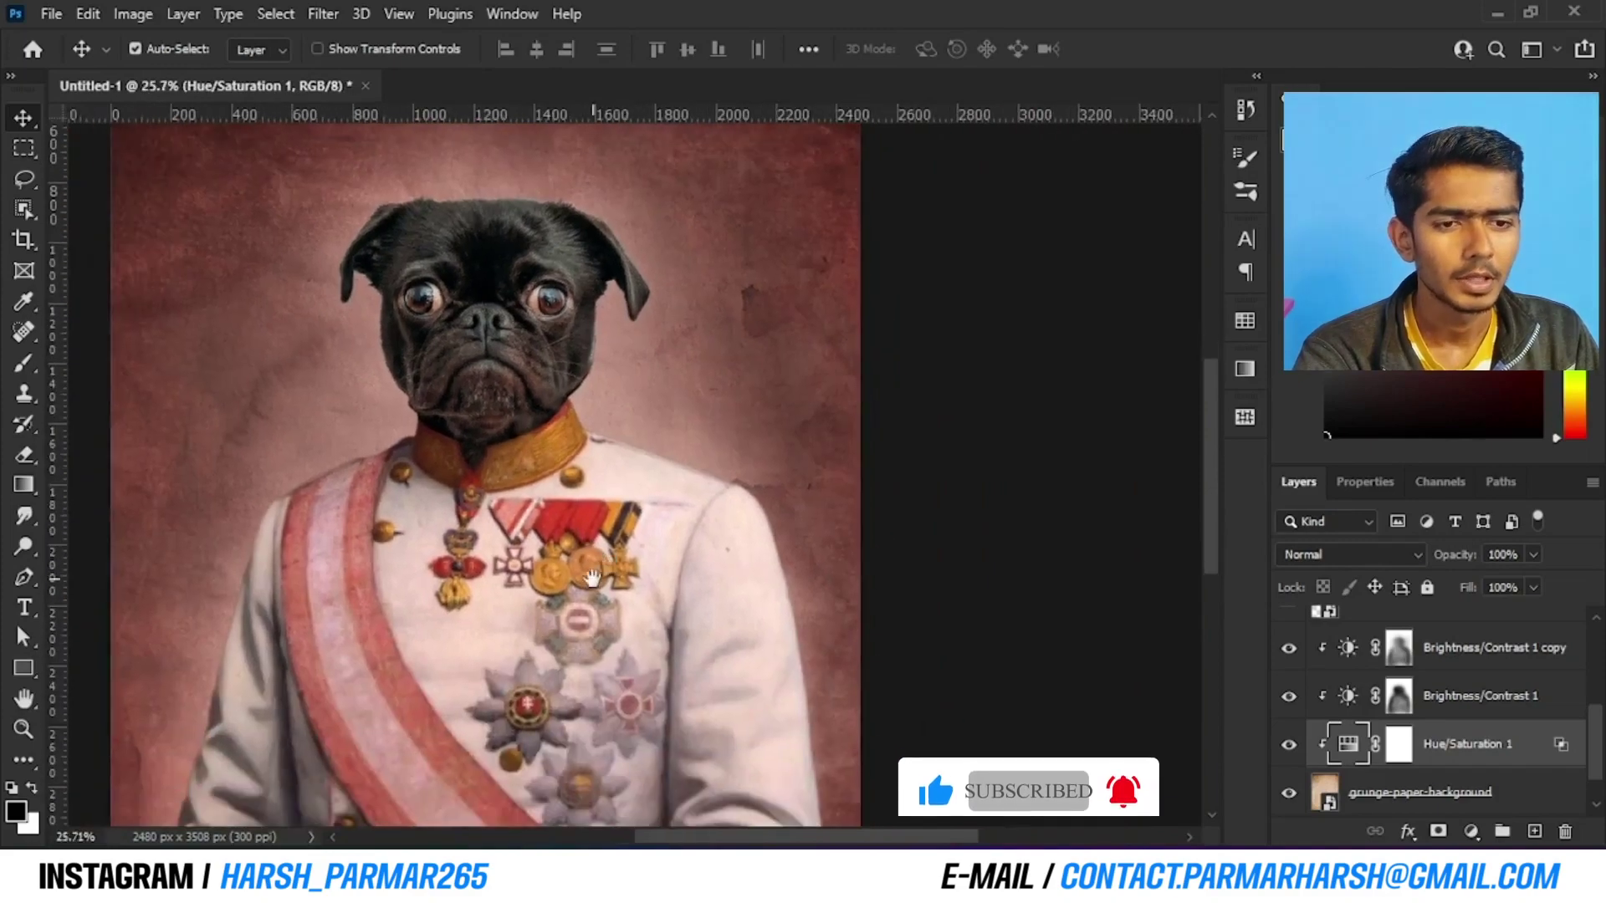
{"action": "scroll", "coordinate": [1183, 620], "scroll_direction": "up", "scroll_amount": 2}
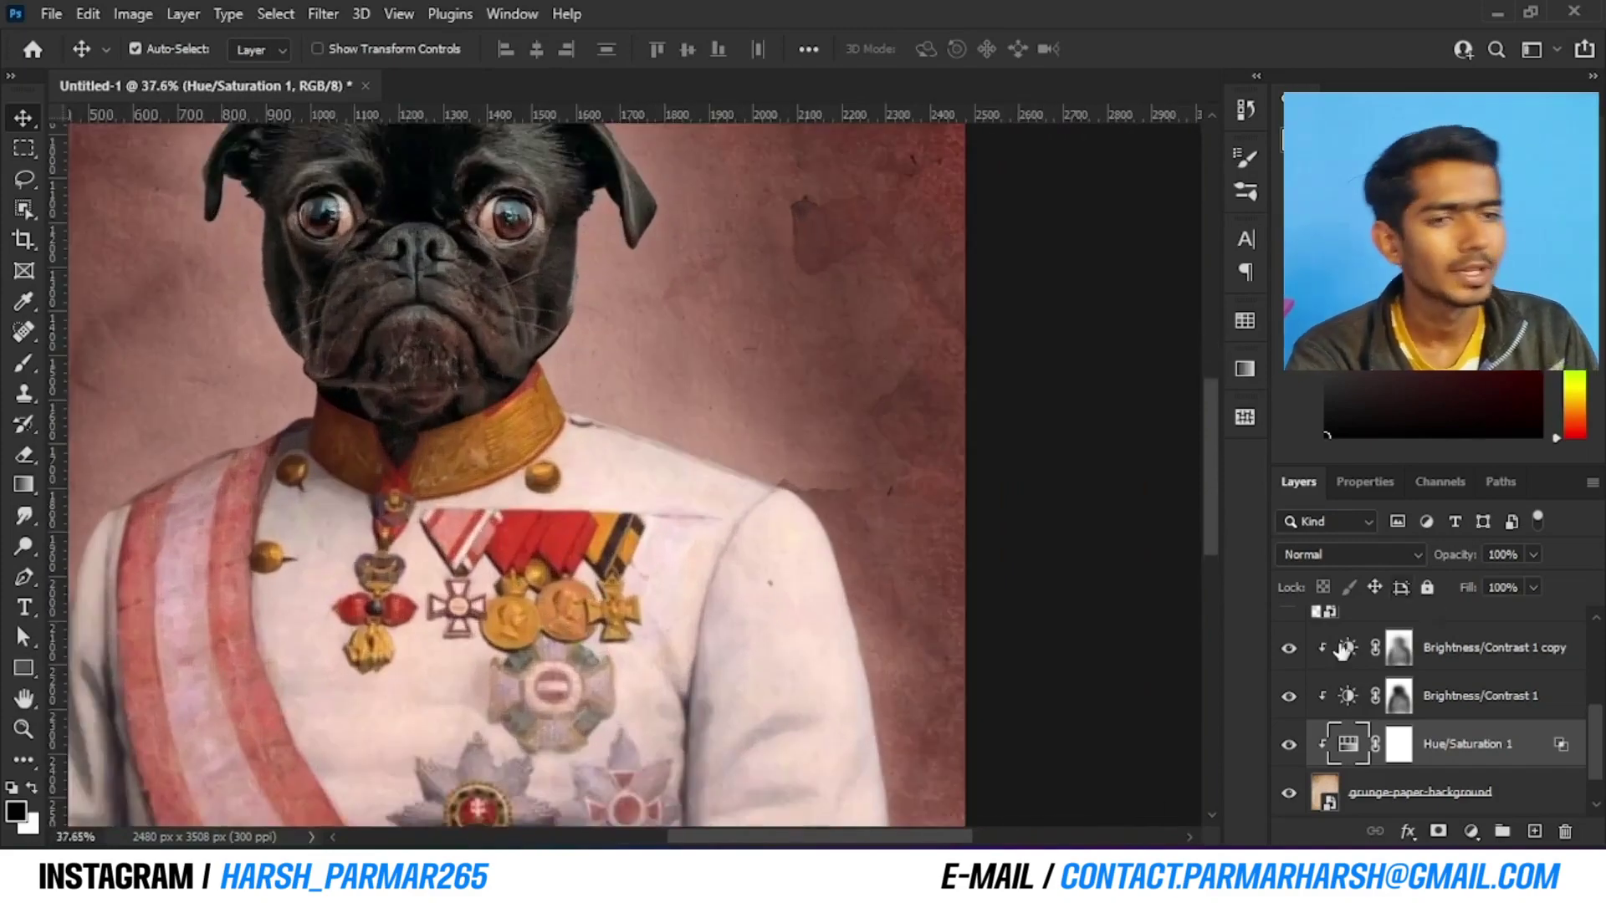
{"action": "scroll", "coordinate": [385, 569], "scroll_direction": "down", "scroll_amount": 7}
{"action": "scroll", "coordinate": [1307, 633], "scroll_direction": "down", "scroll_amount": 3}
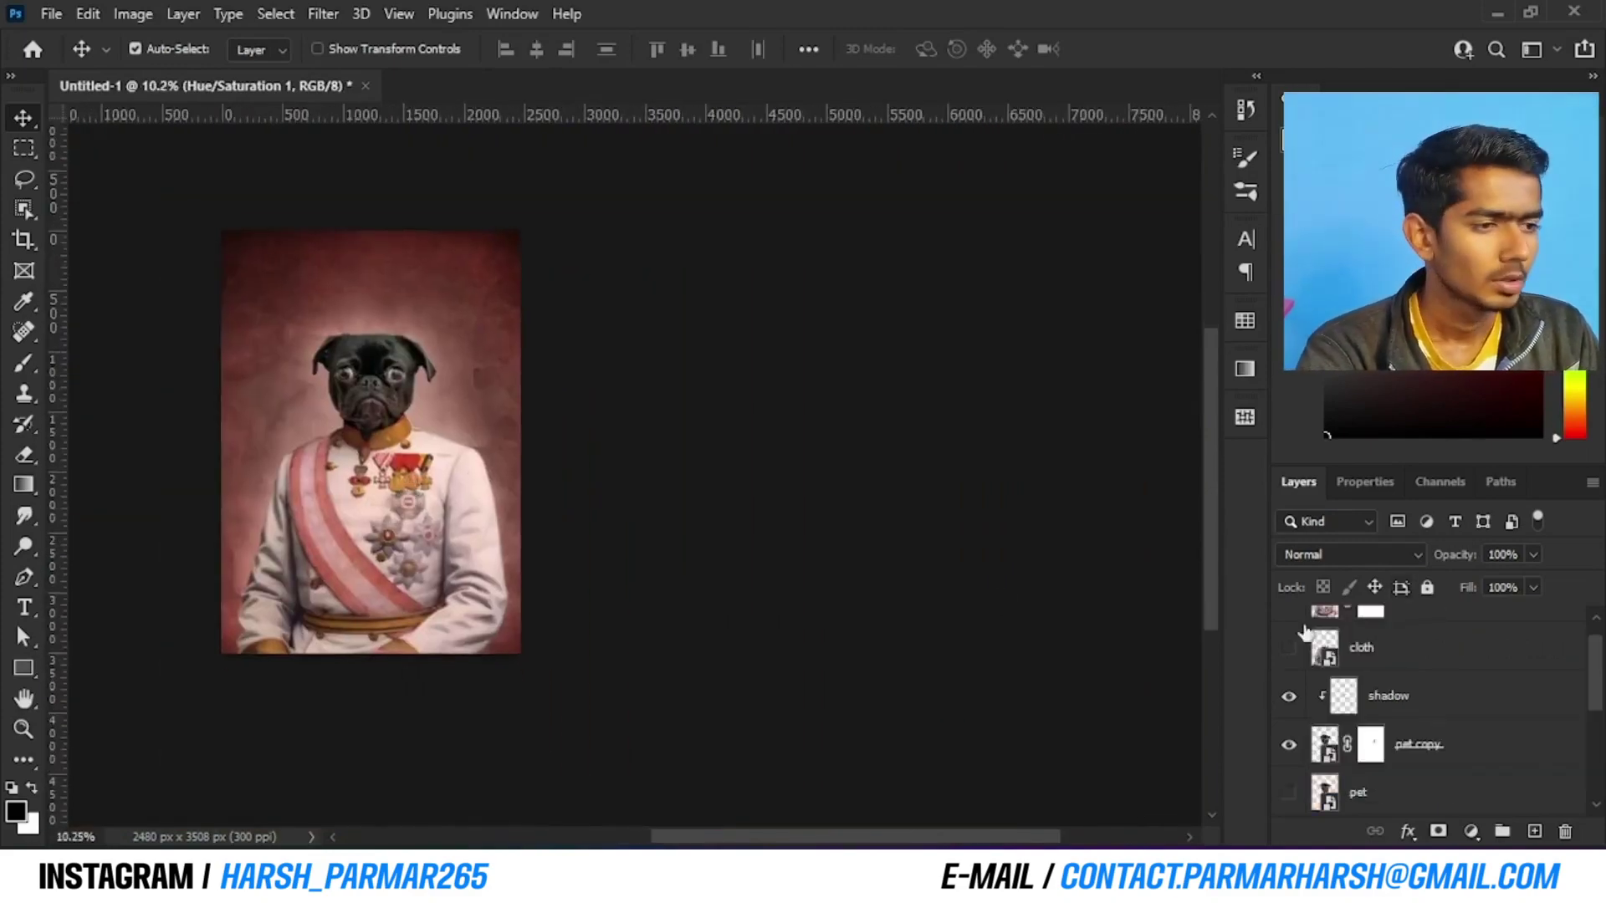
{"action": "scroll", "coordinate": [1322, 660], "scroll_direction": "up", "scroll_amount": 1}
Group all layers from the cloth copy down to the grunge background into Group 1
{"action": "left_click", "coordinate": [1426, 640]}
{"action": "scroll", "coordinate": [1422, 653], "scroll_direction": "down", "scroll_amount": 5}
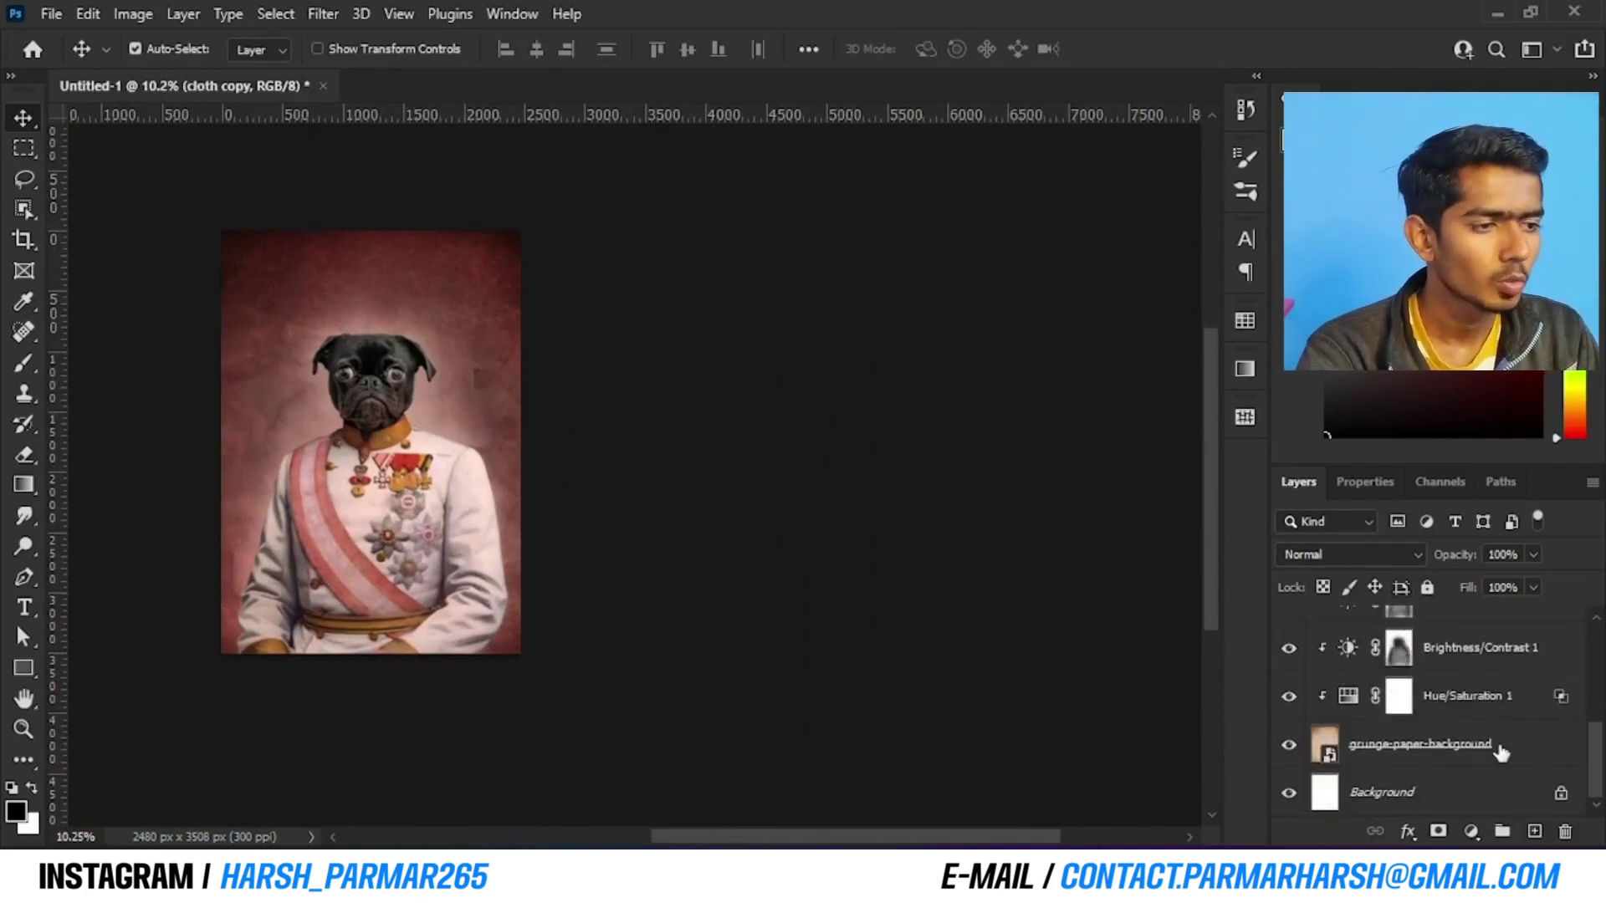
{"action": "left_click", "coordinate": [1501, 753], "text": "shift"}
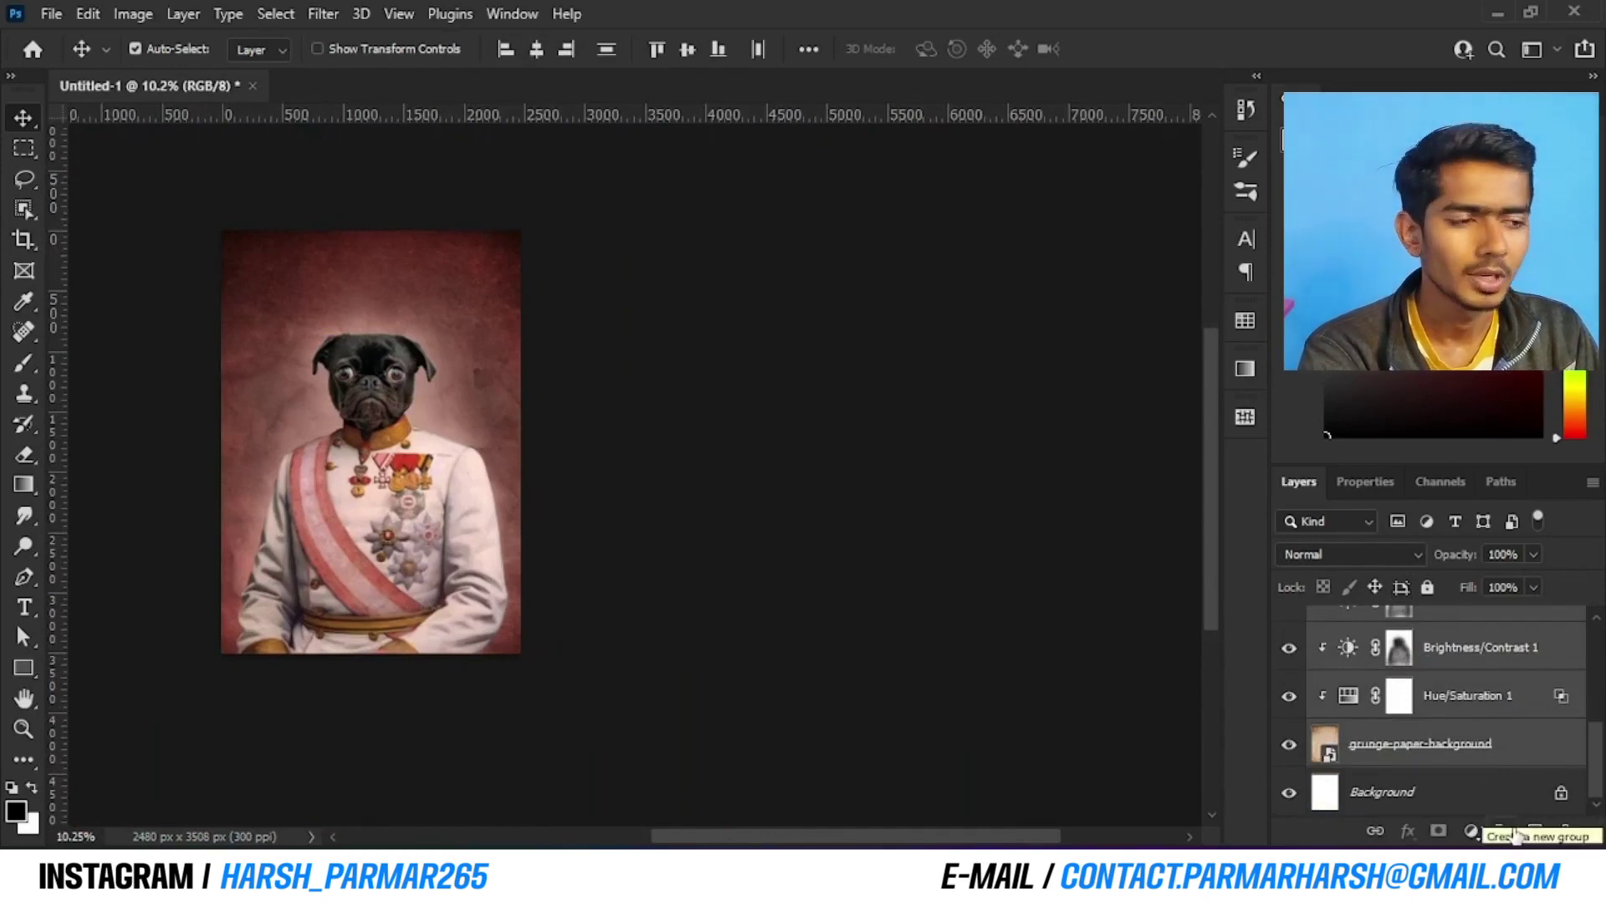
{"action": "left_click", "coordinate": [1504, 834]}
Duplicate Group 1 and rename the copy 'final'
{"action": "left_click_drag", "start_coordinate": [1447, 626], "coordinate": [1533, 830]}
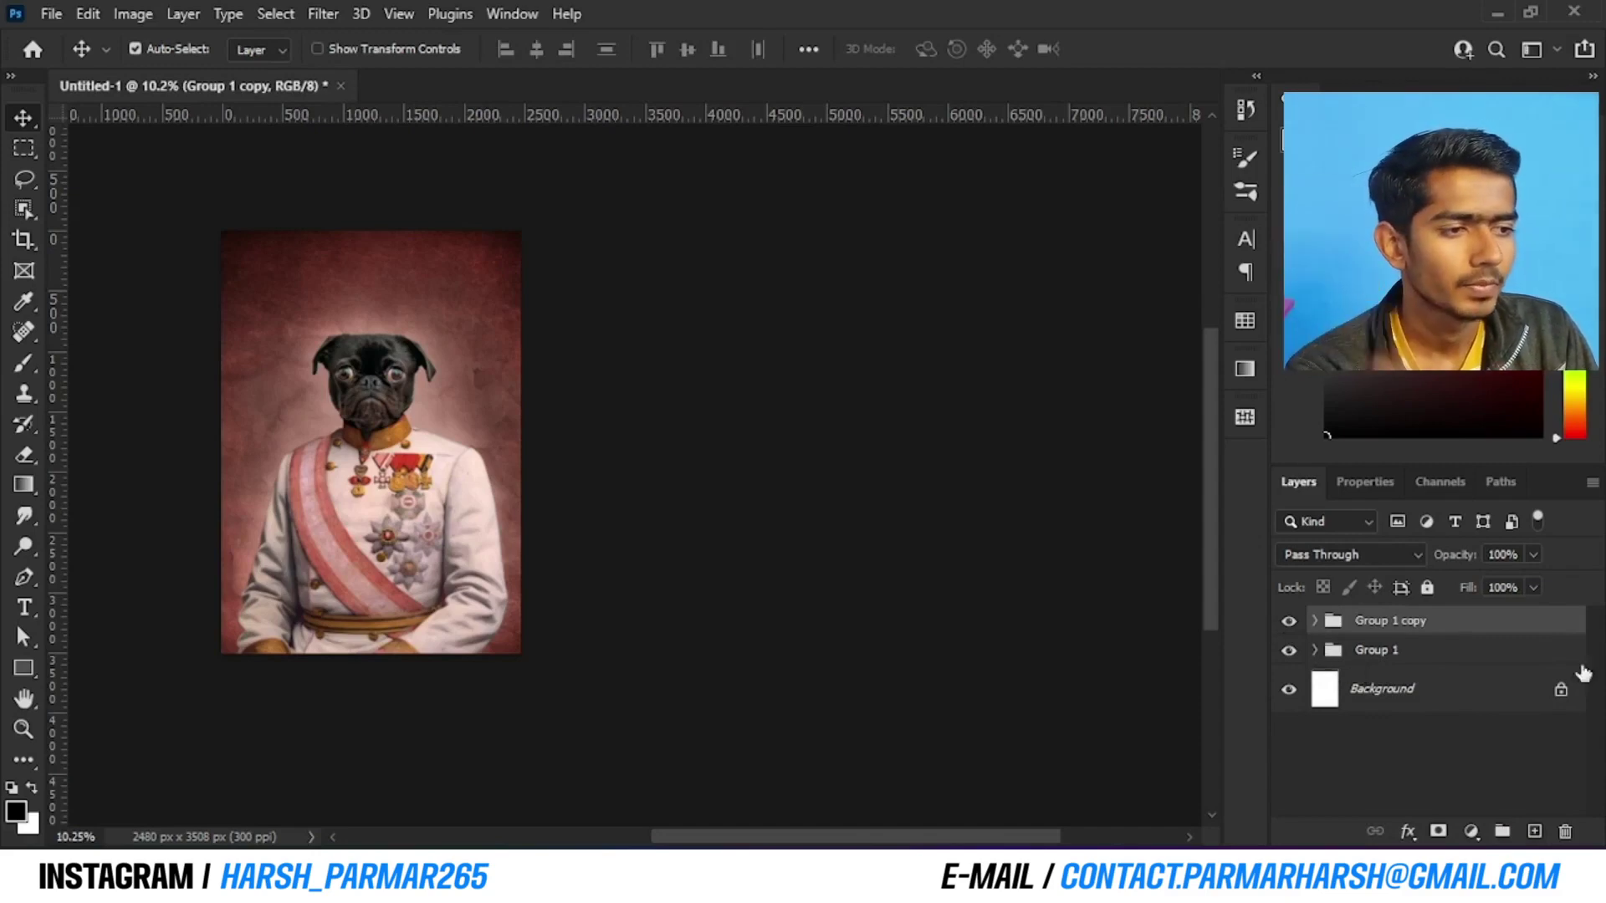
{"action": "double_click", "coordinate": [1394, 623]}
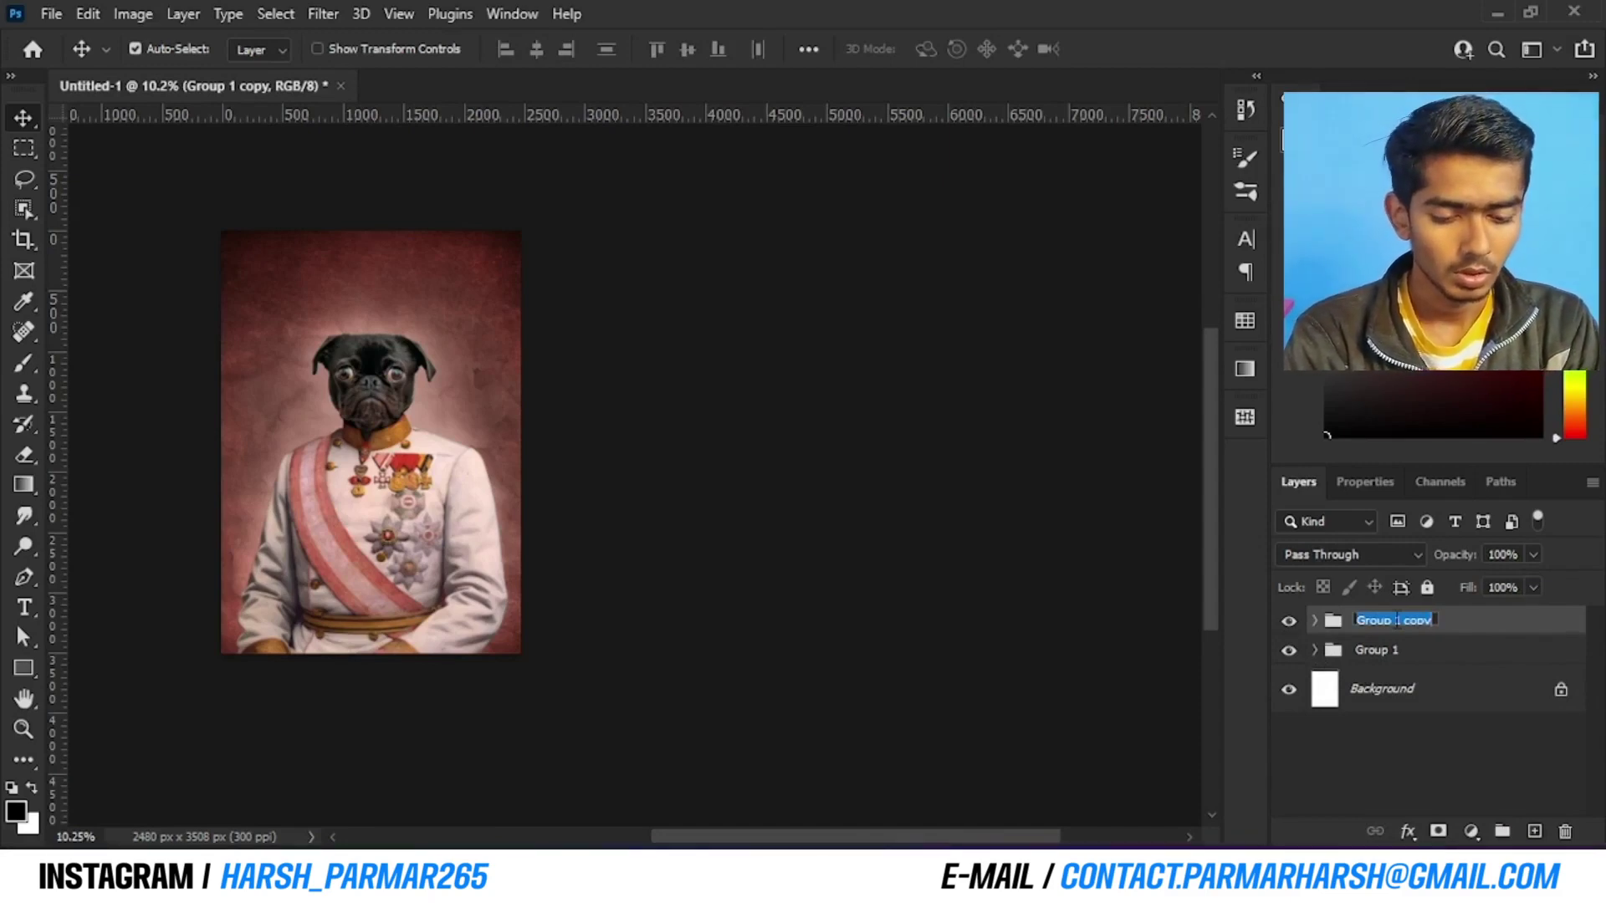
{"action": "type", "text": "fina"}
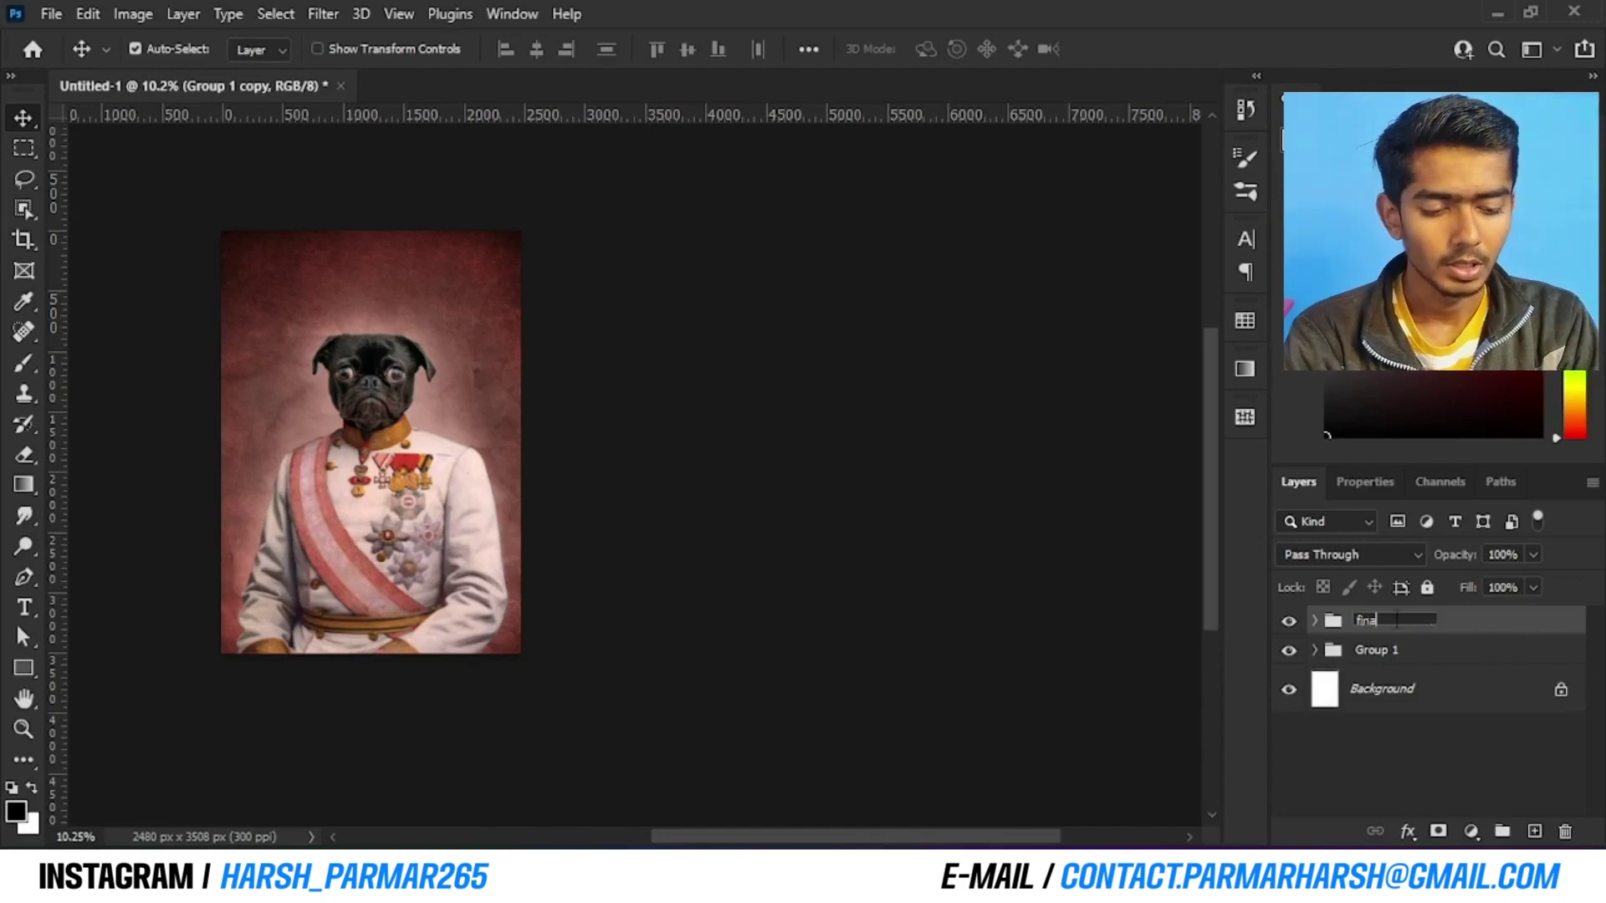
{"action": "type", "text": "l"}
{"action": "key", "text": "Return"}
Hide the original Group 1 and convert the final group into a smart object
{"action": "left_click", "coordinate": [1442, 663]}
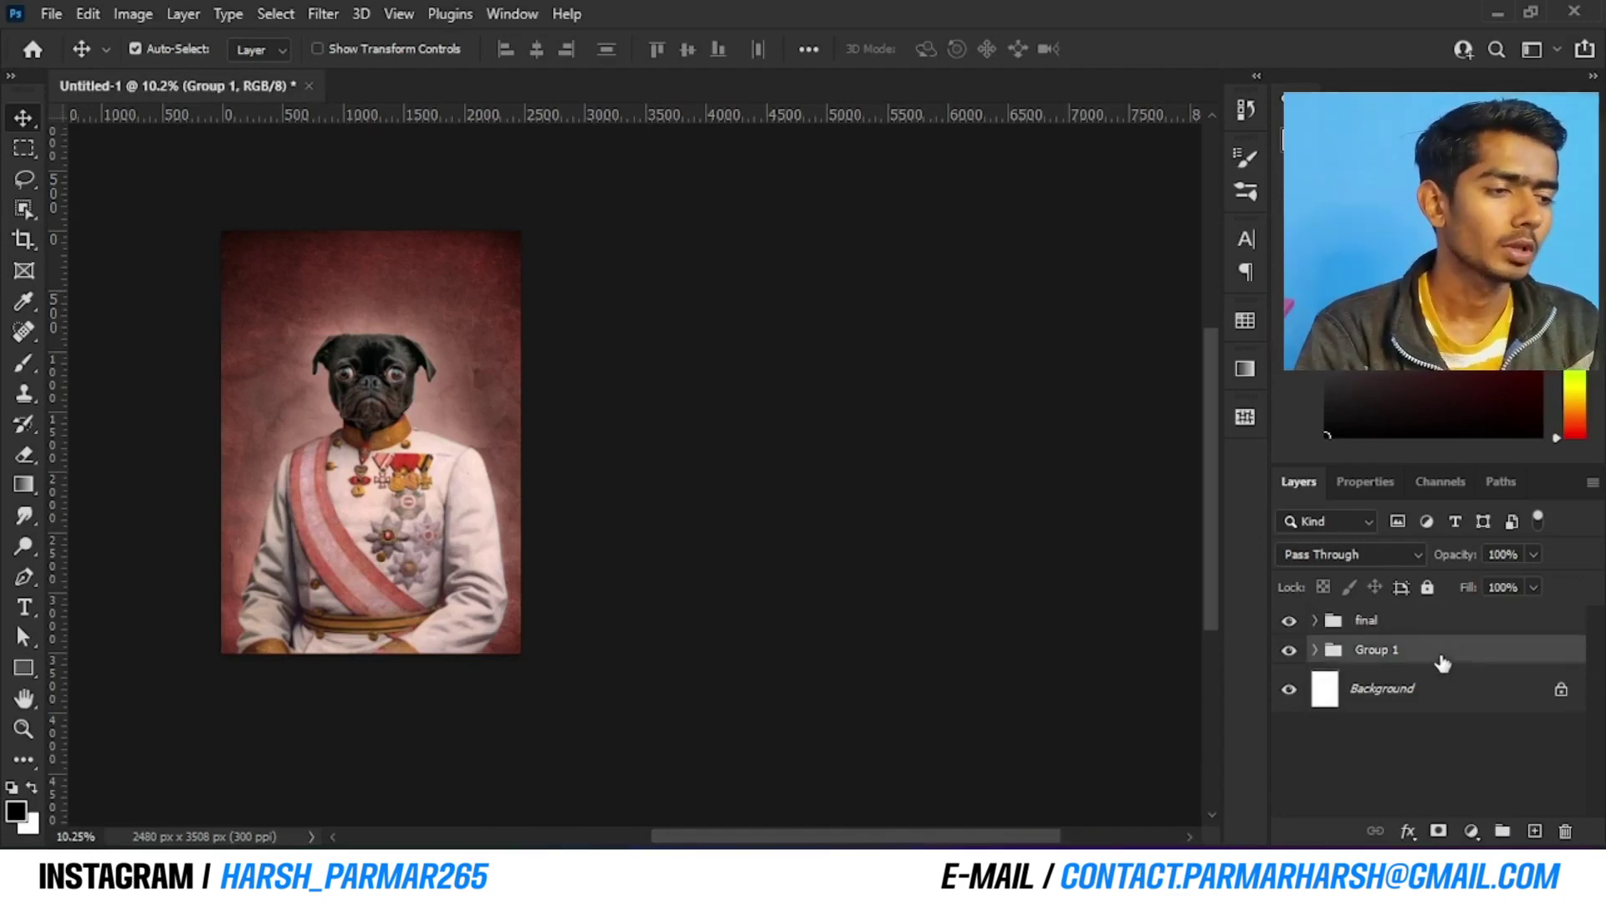
{"action": "left_click", "coordinate": [1289, 651]}
{"action": "left_click", "coordinate": [1445, 624]}
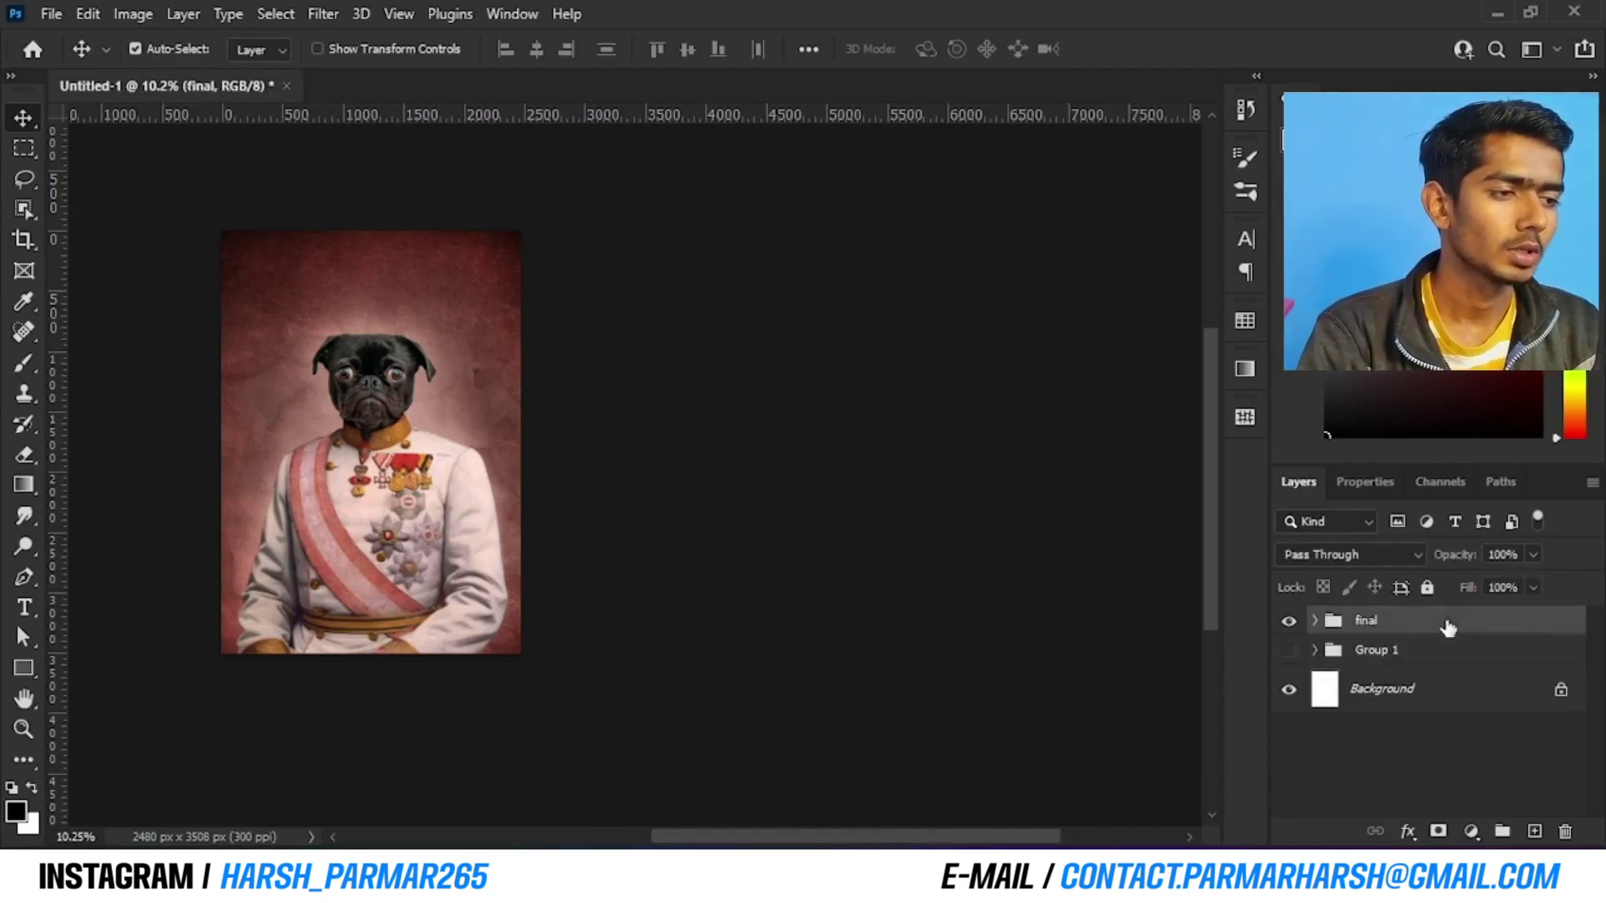
{"action": "right_click", "coordinate": [1442, 624]}
{"action": "left_click", "coordinate": [1313, 326]}
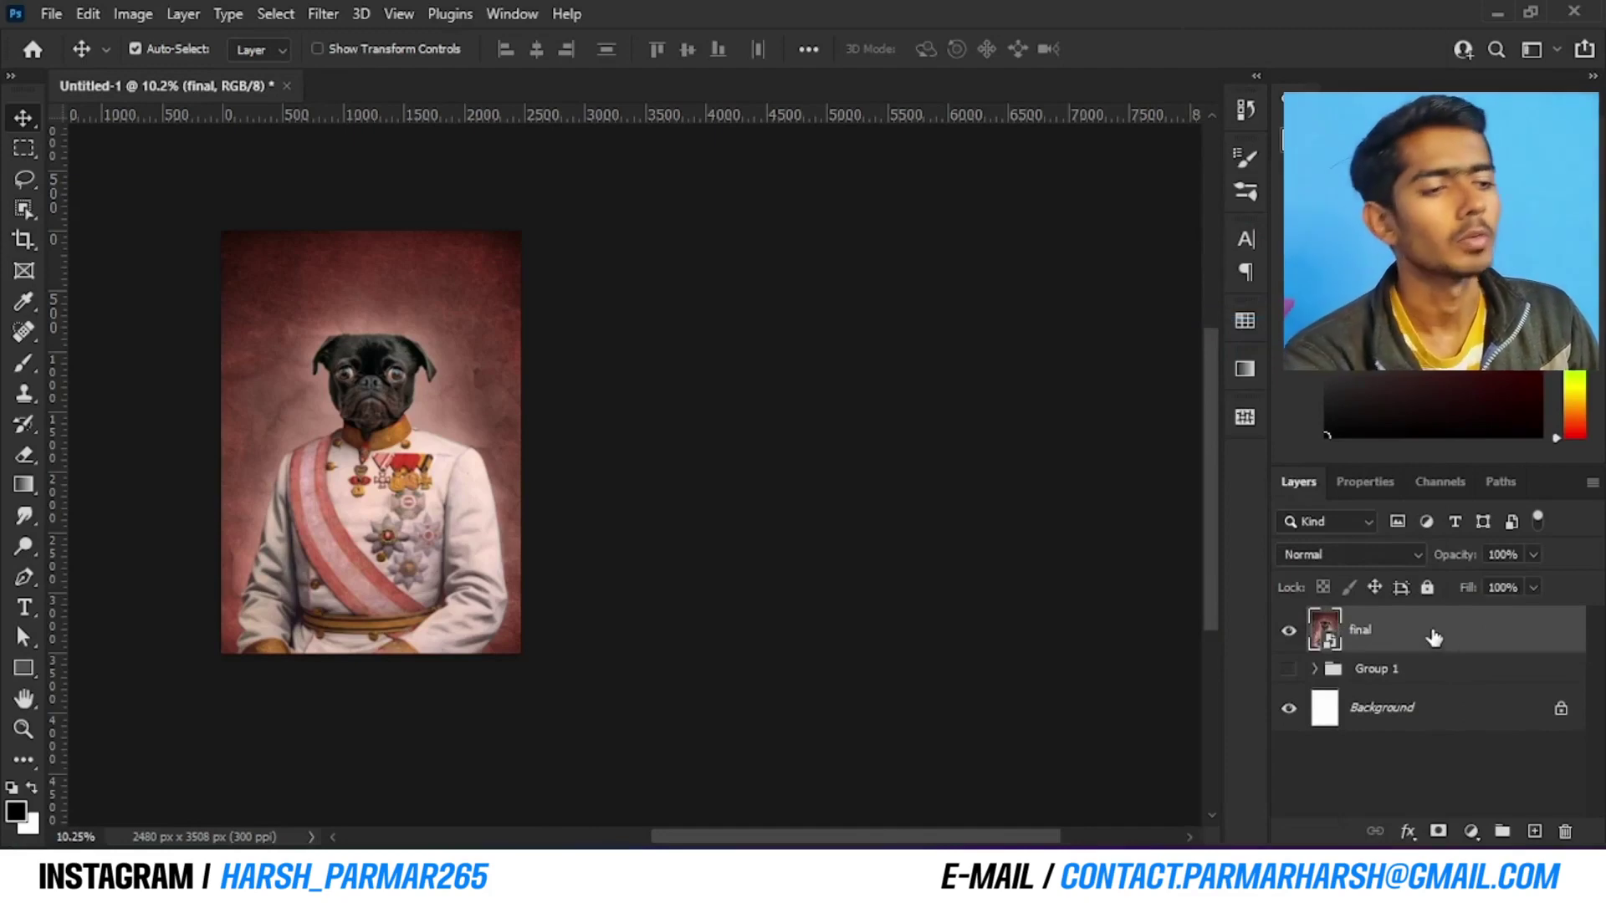
Duplicate the final smart object twice, creating final copy and final copy 2
{"action": "left_click_drag", "start_coordinate": [1434, 638], "coordinate": [1535, 831]}
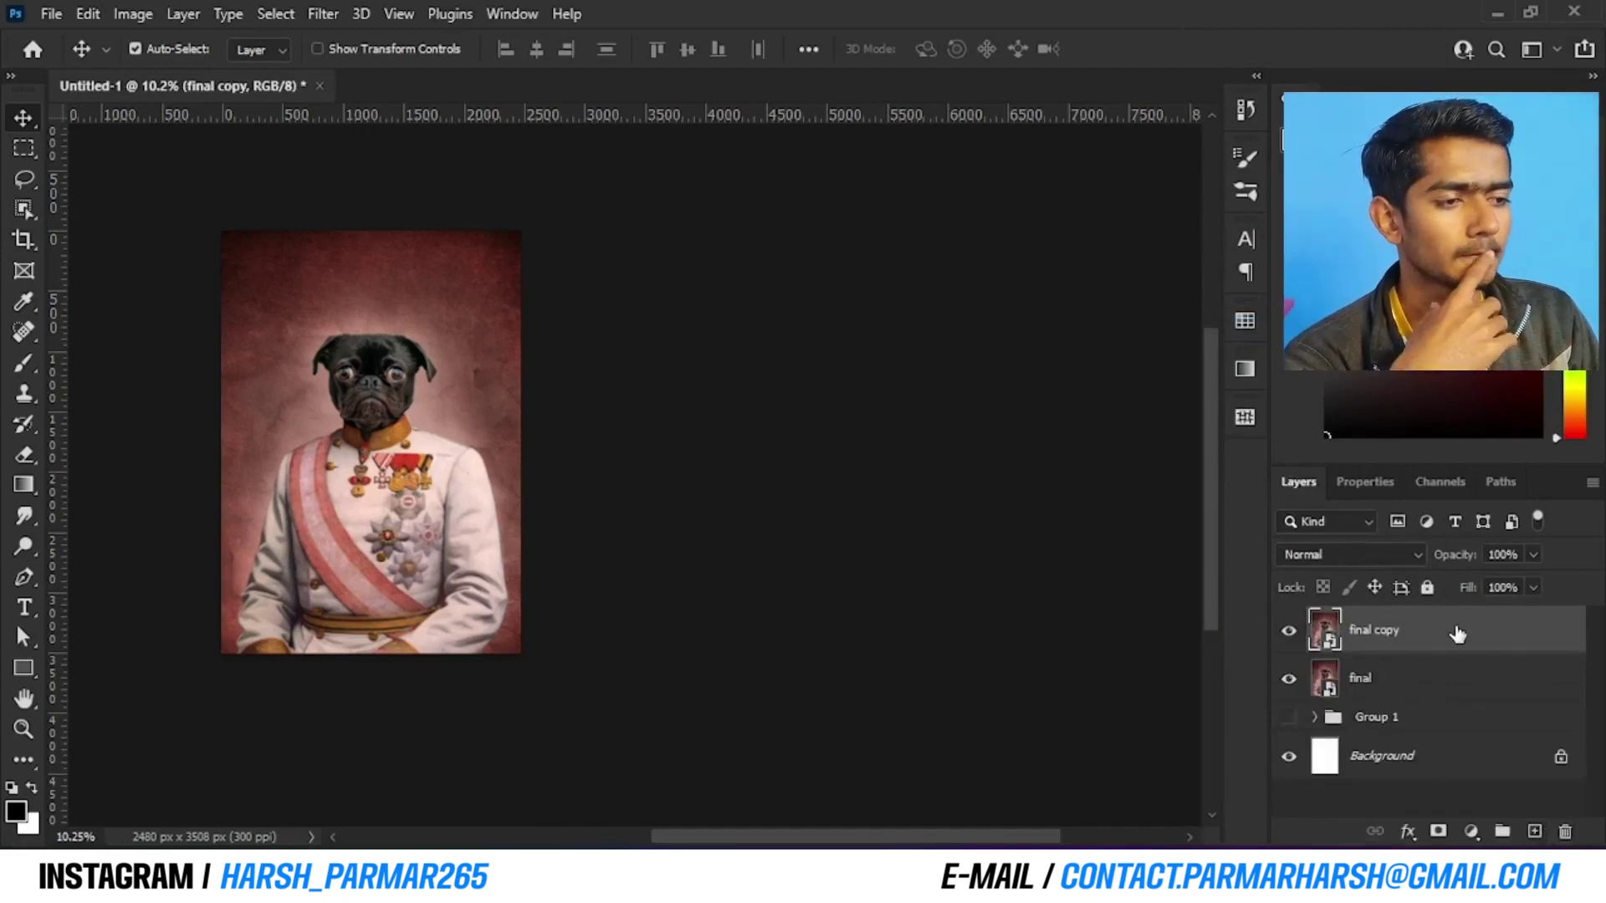
{"action": "left_click_drag", "start_coordinate": [1457, 634], "coordinate": [1537, 841]}
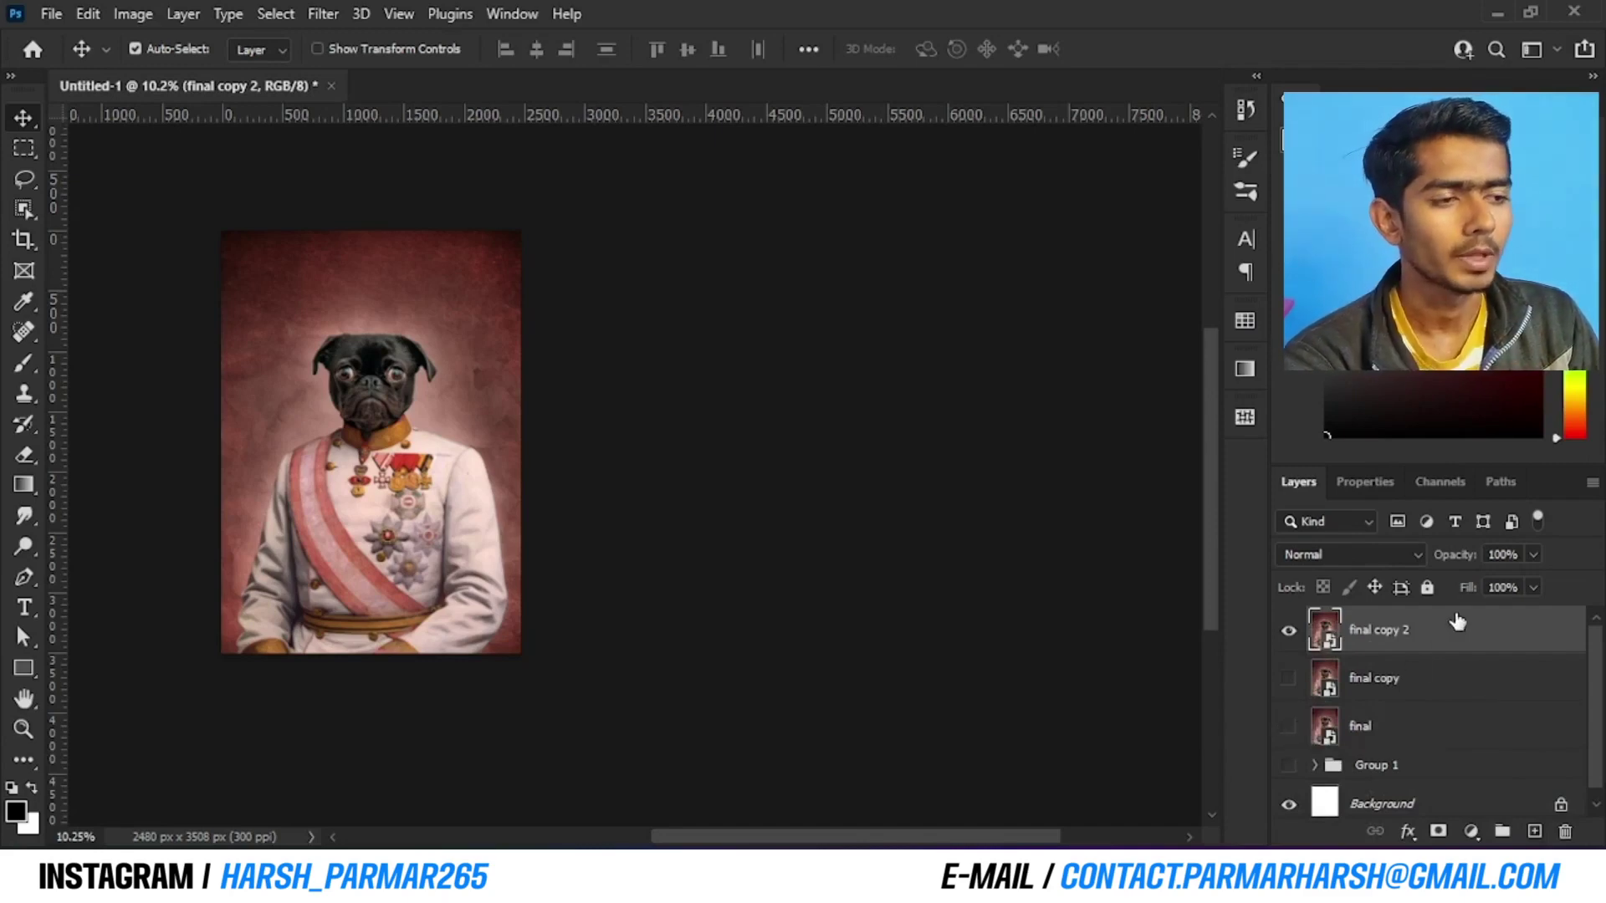
{"action": "left_click", "coordinate": [326, 13]}
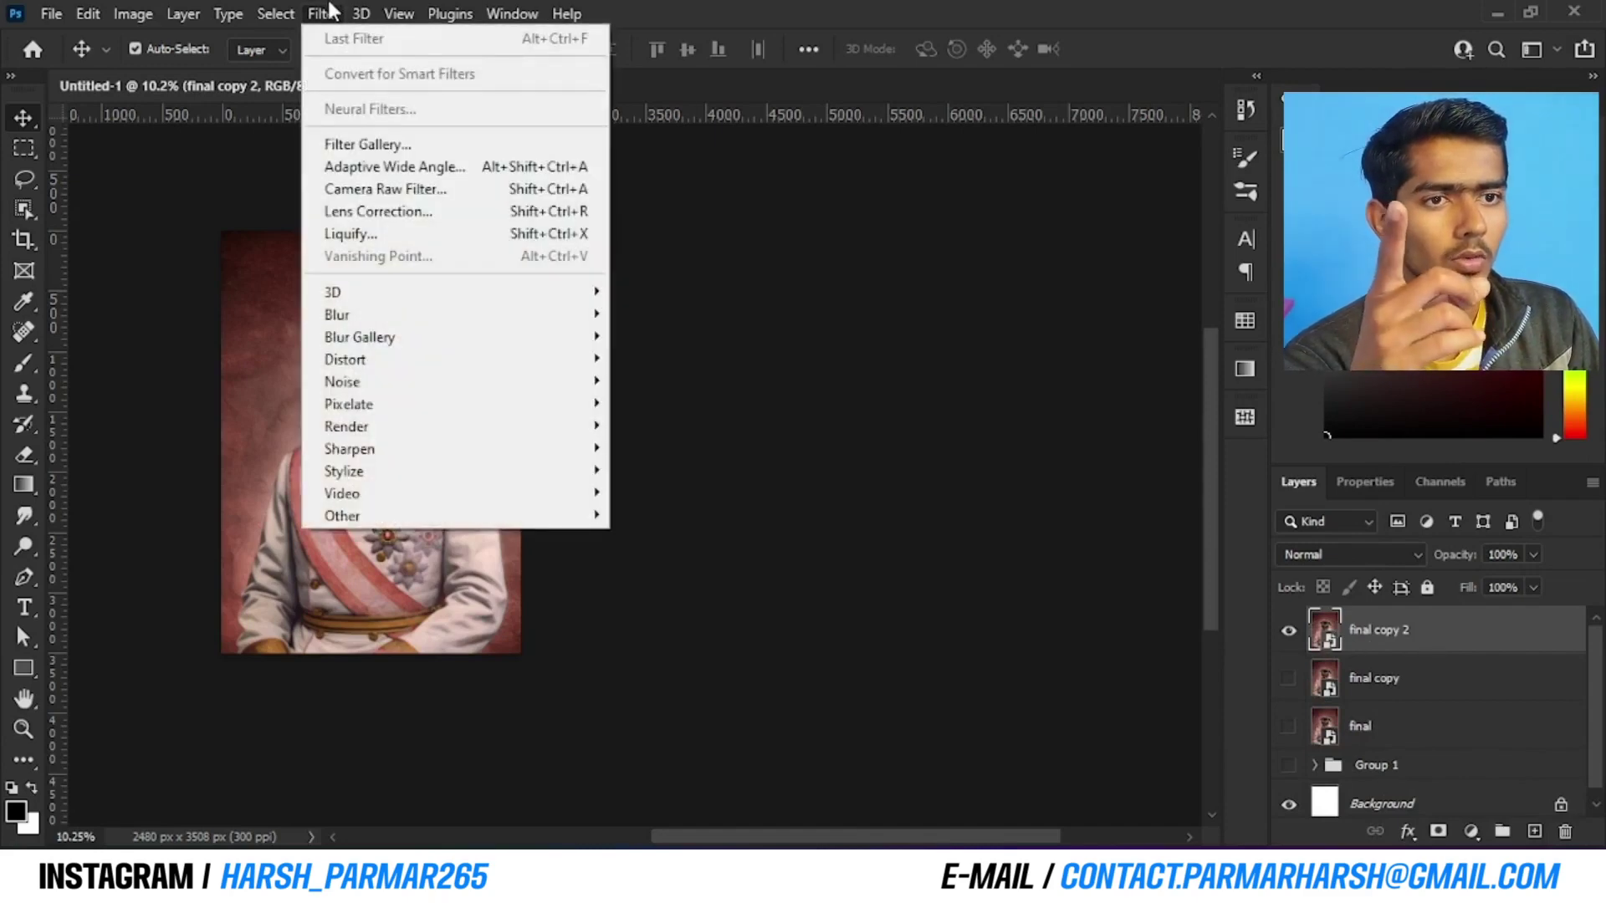
In Camera Raw on final copy 2, set Exposure +0.25, Contrast +30 and Highlights +45
{"action": "left_click", "coordinate": [386, 190]}
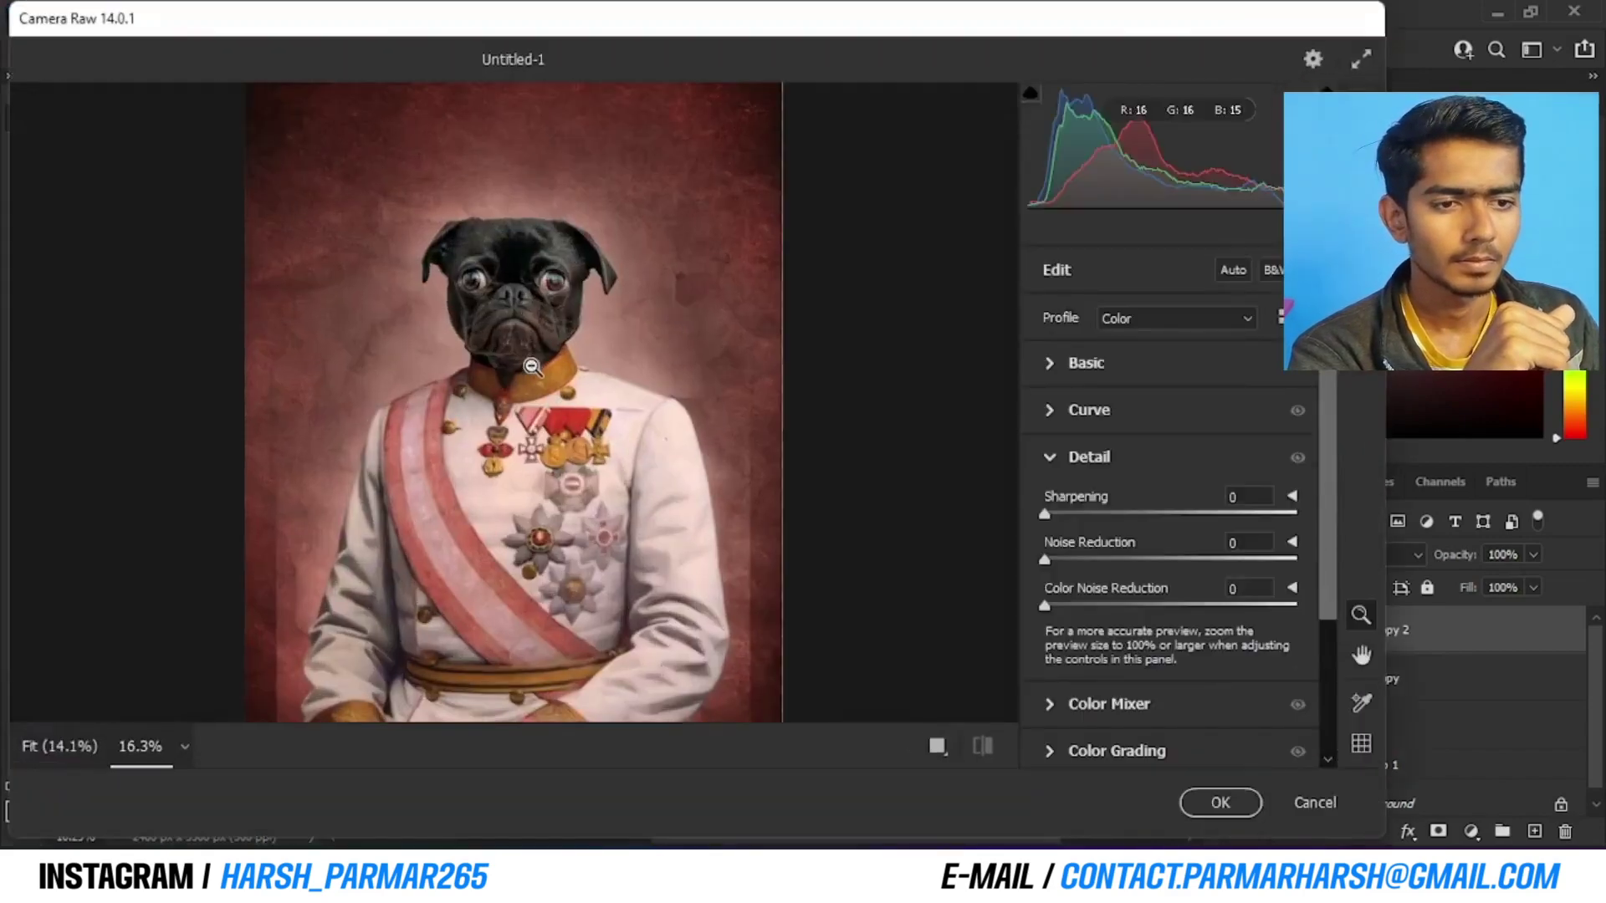
{"action": "scroll", "coordinate": [532, 366], "scroll_direction": "up", "scroll_amount": 1}
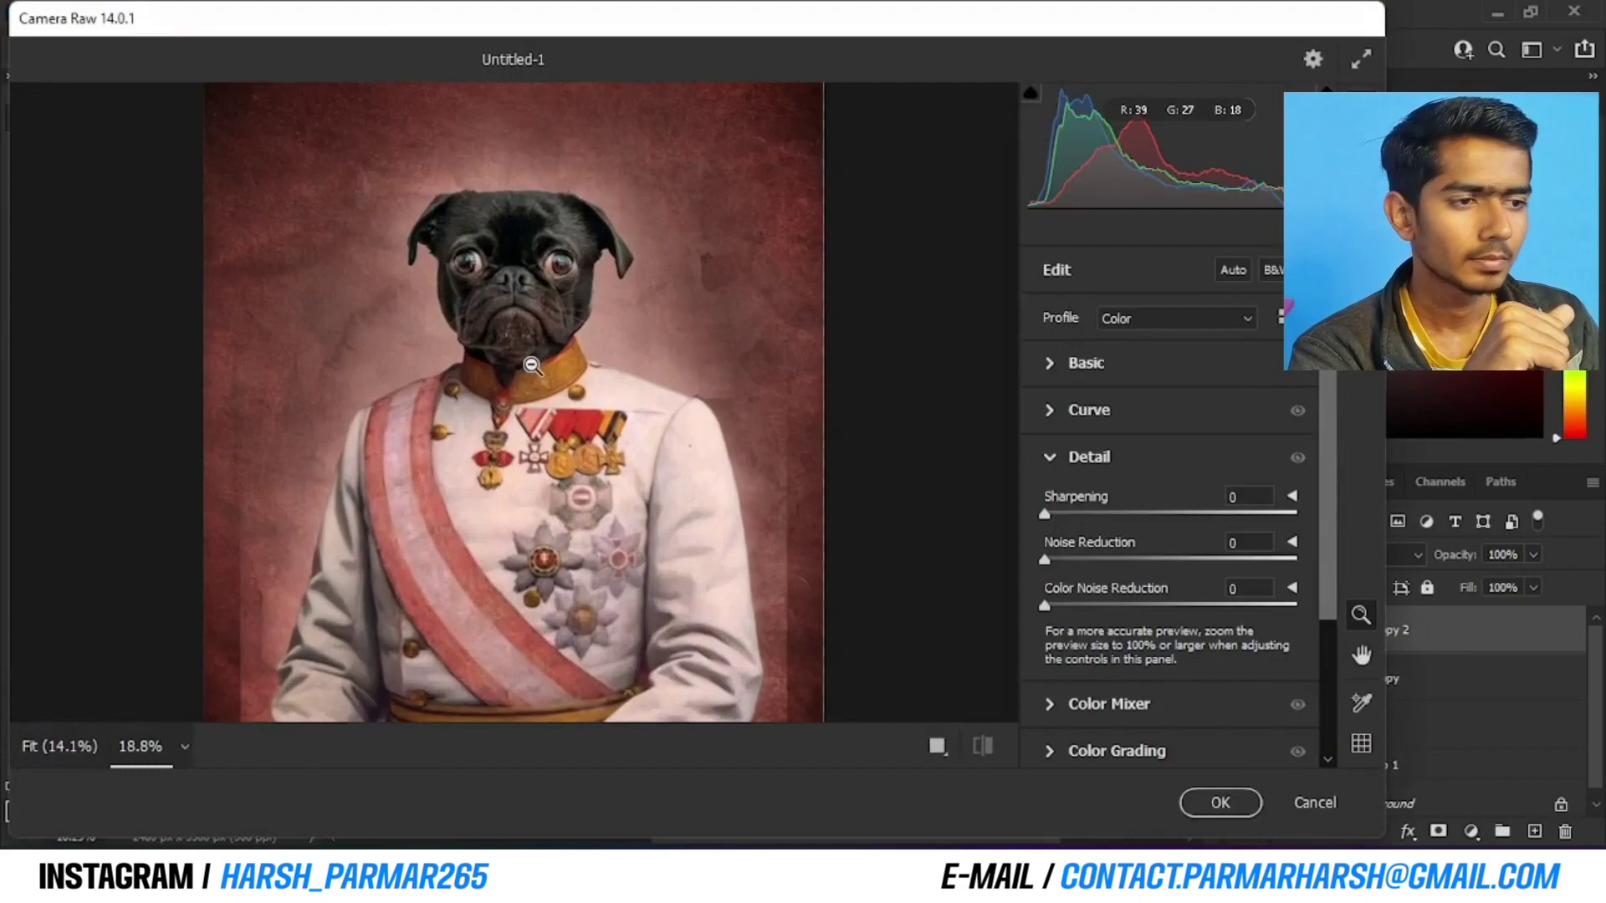
{"action": "left_click", "coordinate": [1085, 364]}
{"action": "left_click_drag", "start_coordinate": [1172, 457], "coordinate": [1222, 493]}
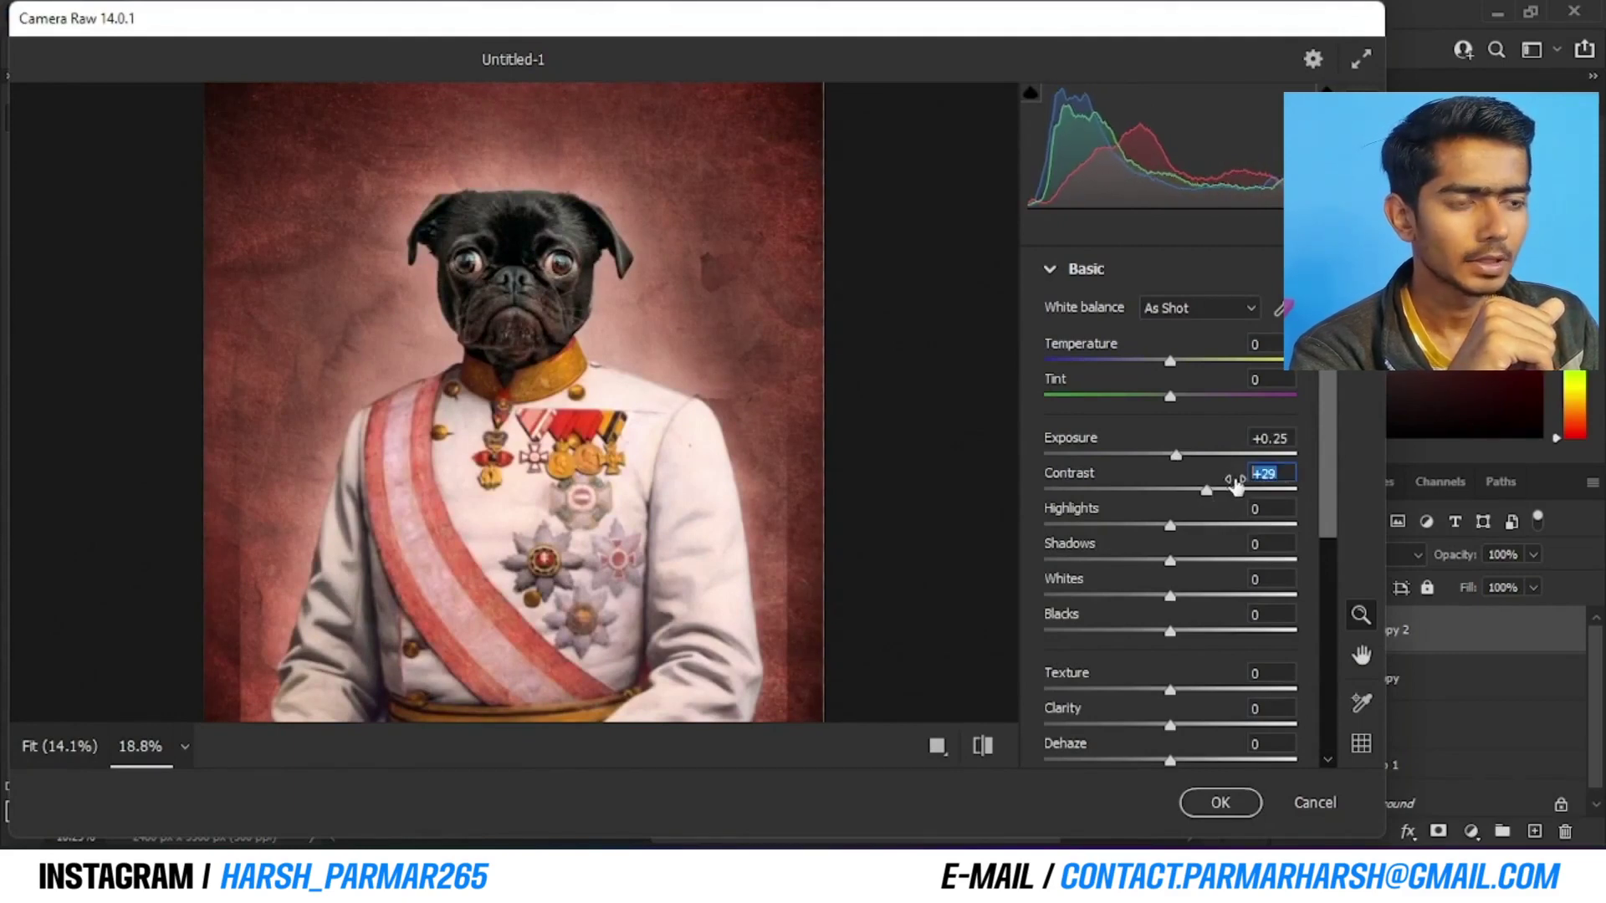
{"action": "left_click_drag", "start_coordinate": [1240, 487], "coordinate": [1253, 529]}
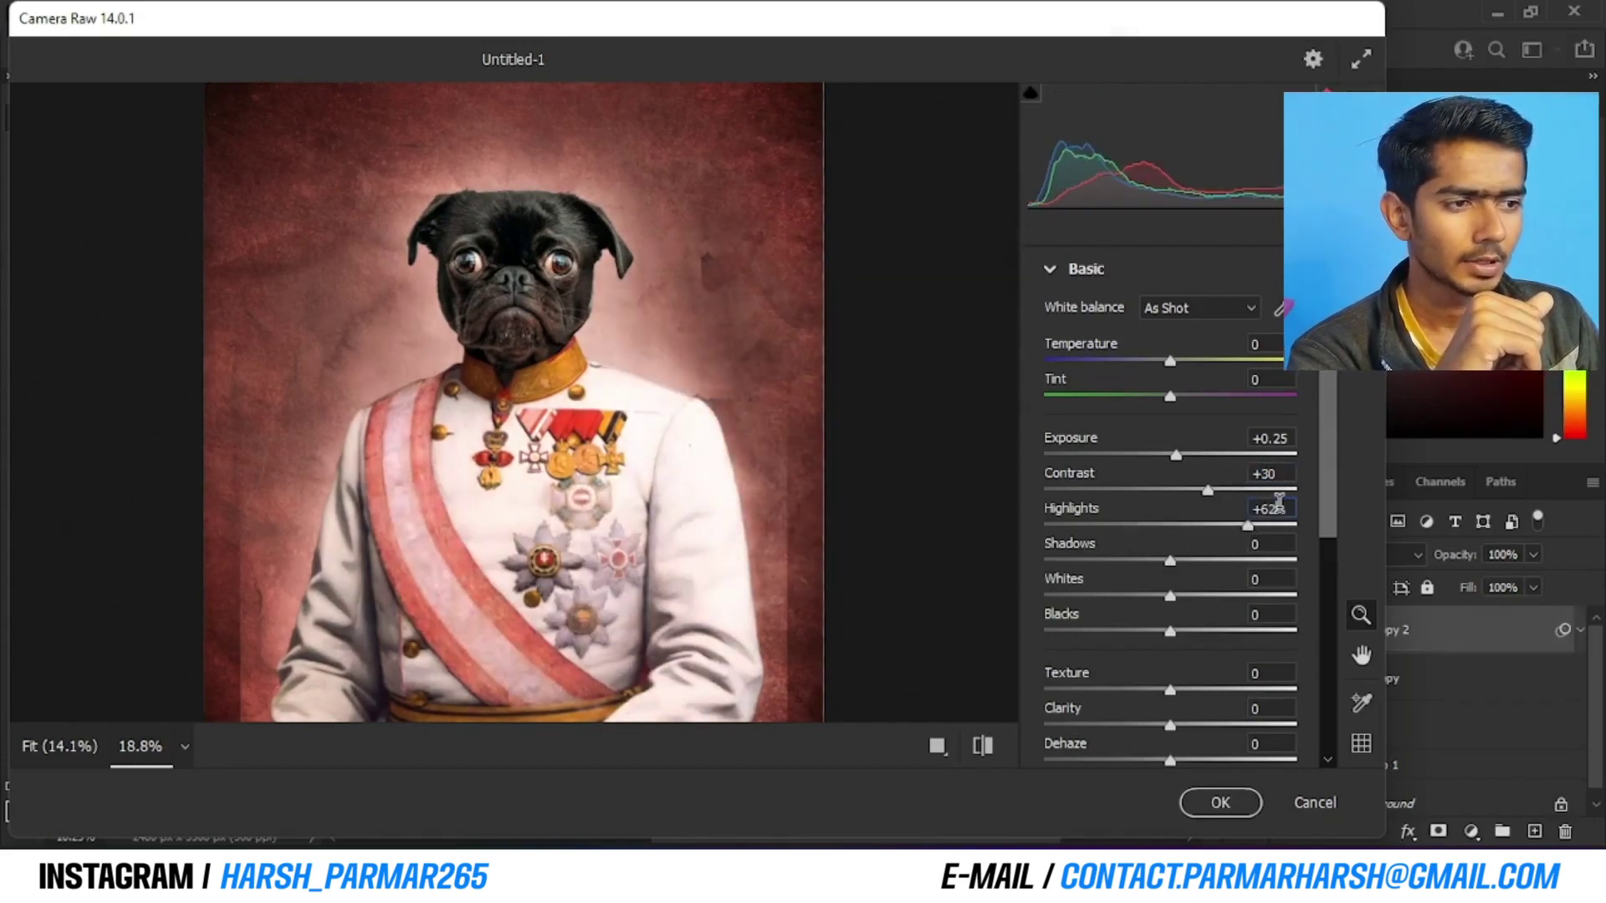
{"action": "left_click", "coordinate": [1251, 508]}
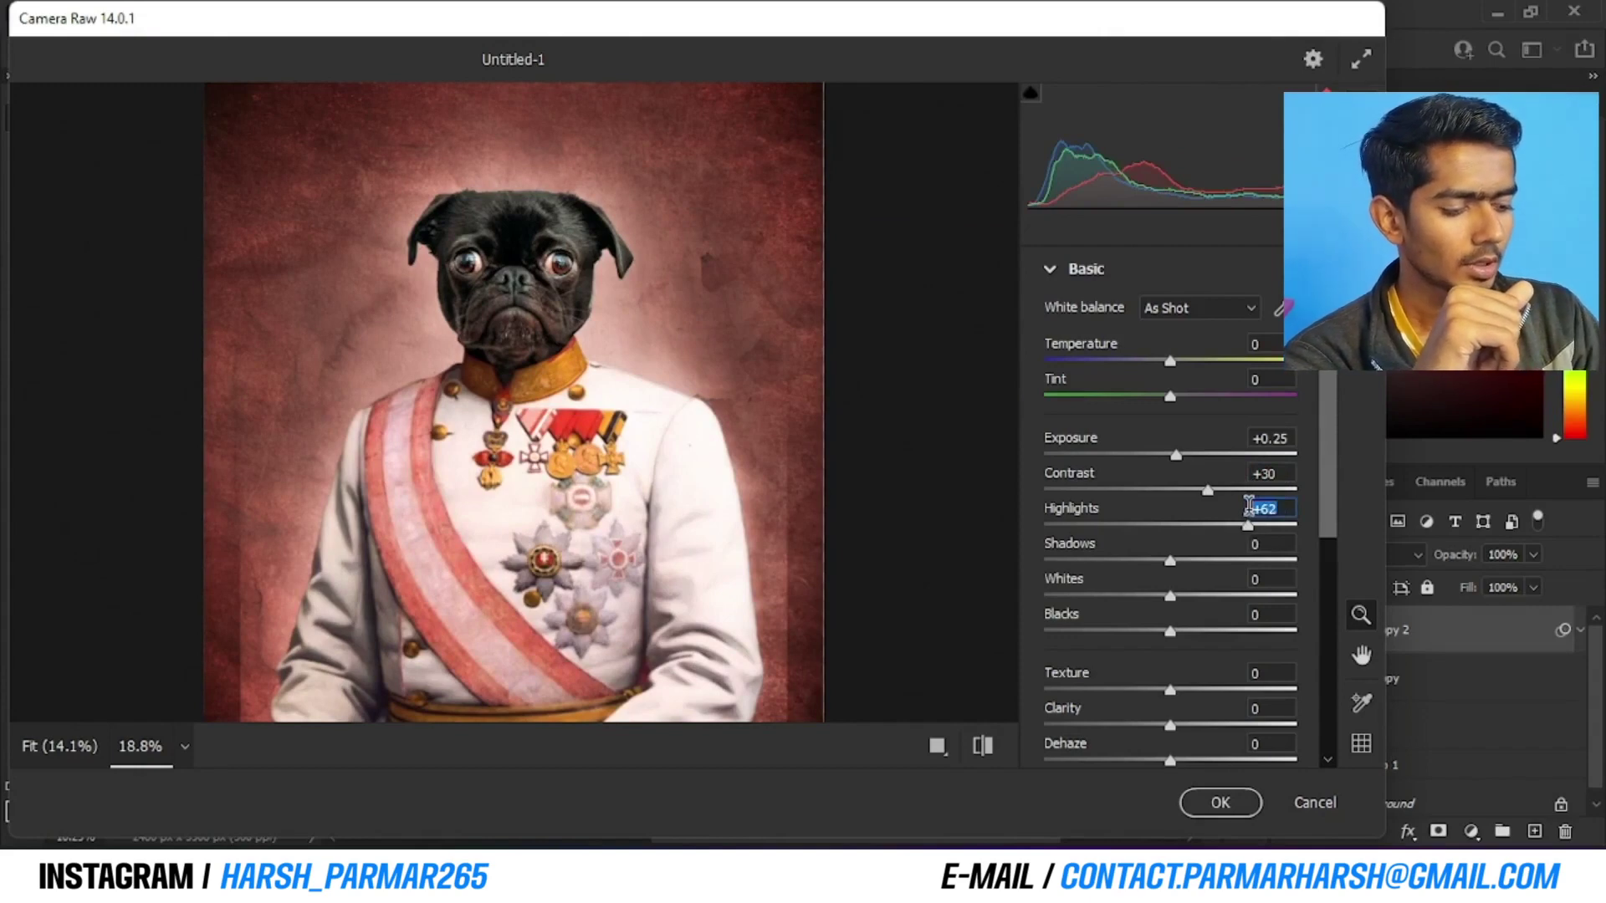
{"action": "type", "text": "45"}
{"action": "key", "text": "Return"}
Try darker Shadows and Blacks, then reset both back to 0
{"action": "scroll", "coordinate": [600, 575], "scroll_direction": "down", "scroll_amount": 2}
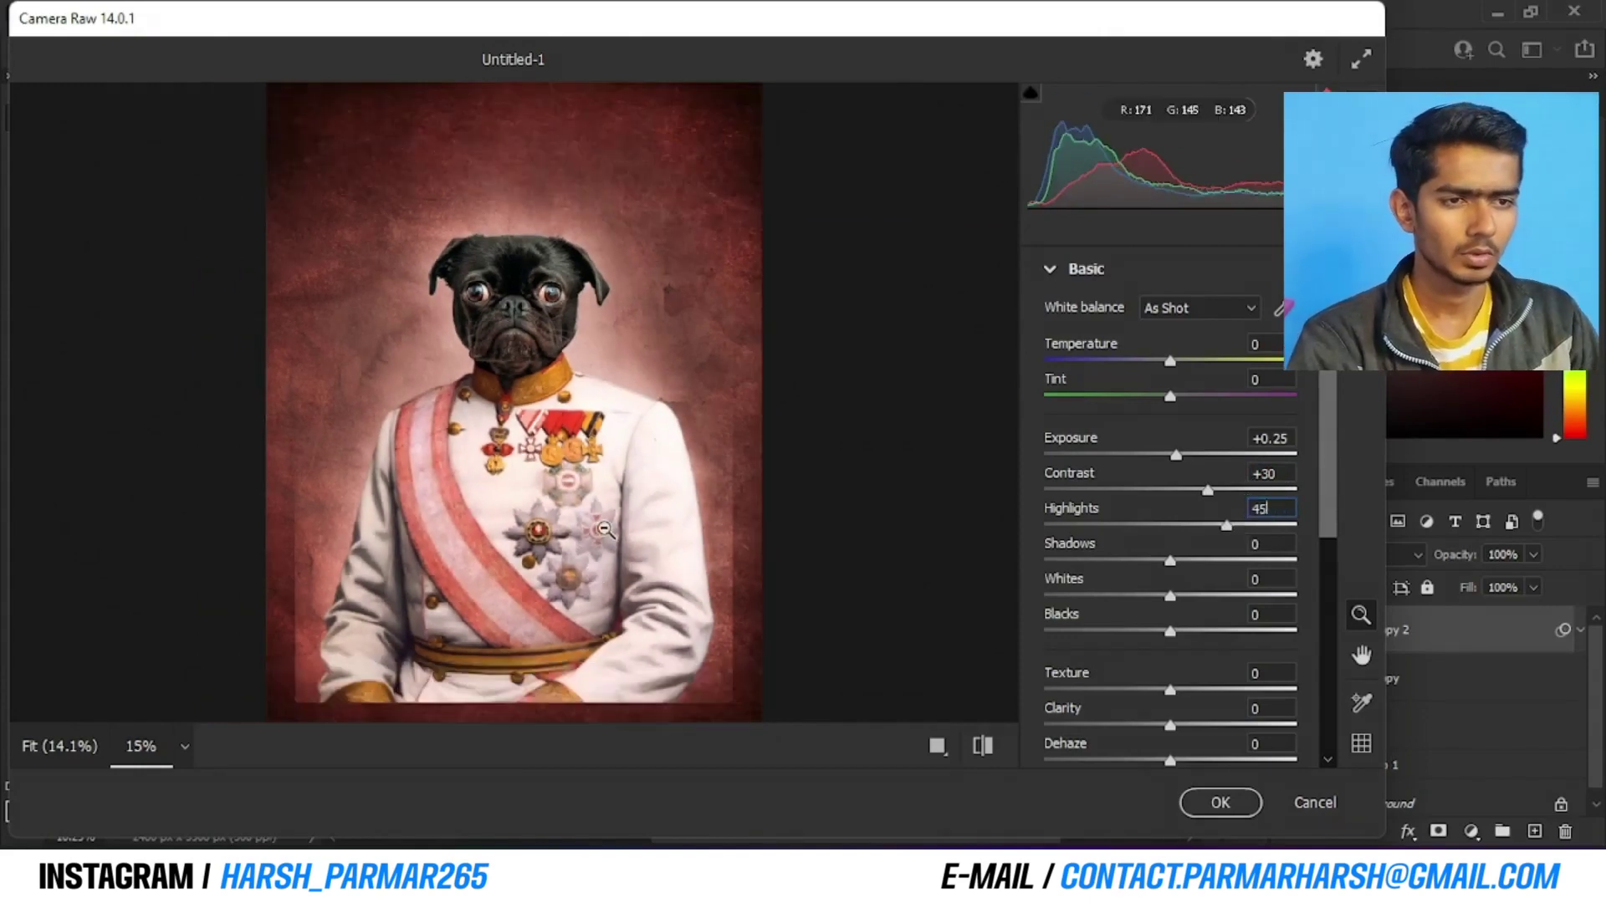
{"action": "scroll", "coordinate": [601, 576], "scroll_direction": "up", "scroll_amount": 2}
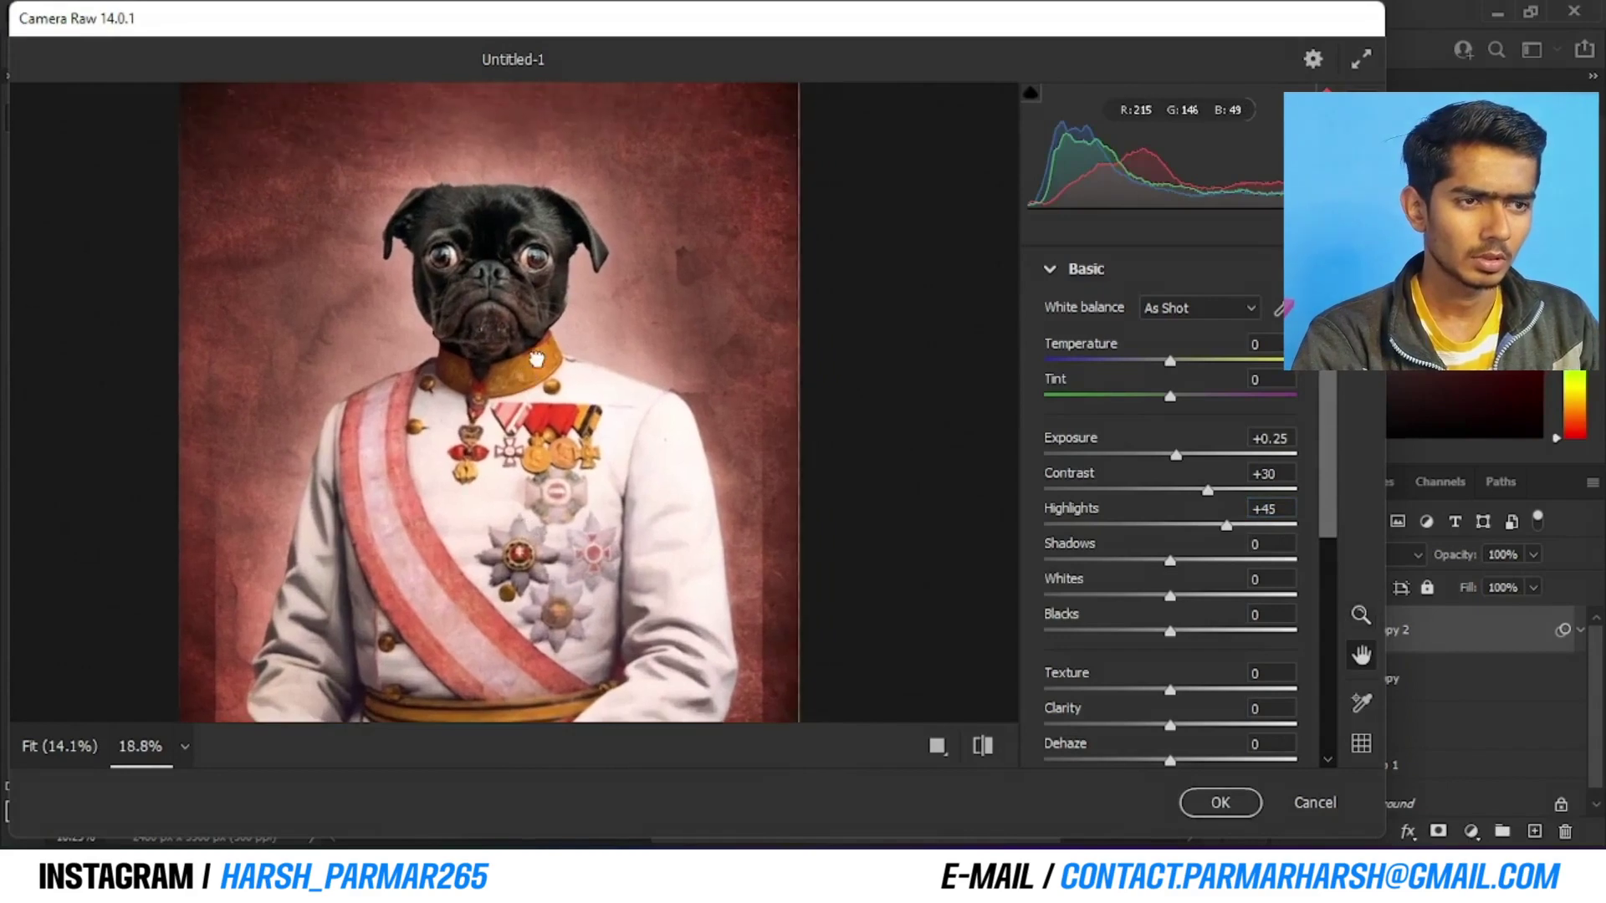
{"action": "left_click_drag", "start_coordinate": [1173, 559], "coordinate": [1143, 638]}
{"action": "double_click", "coordinate": [1159, 557]}
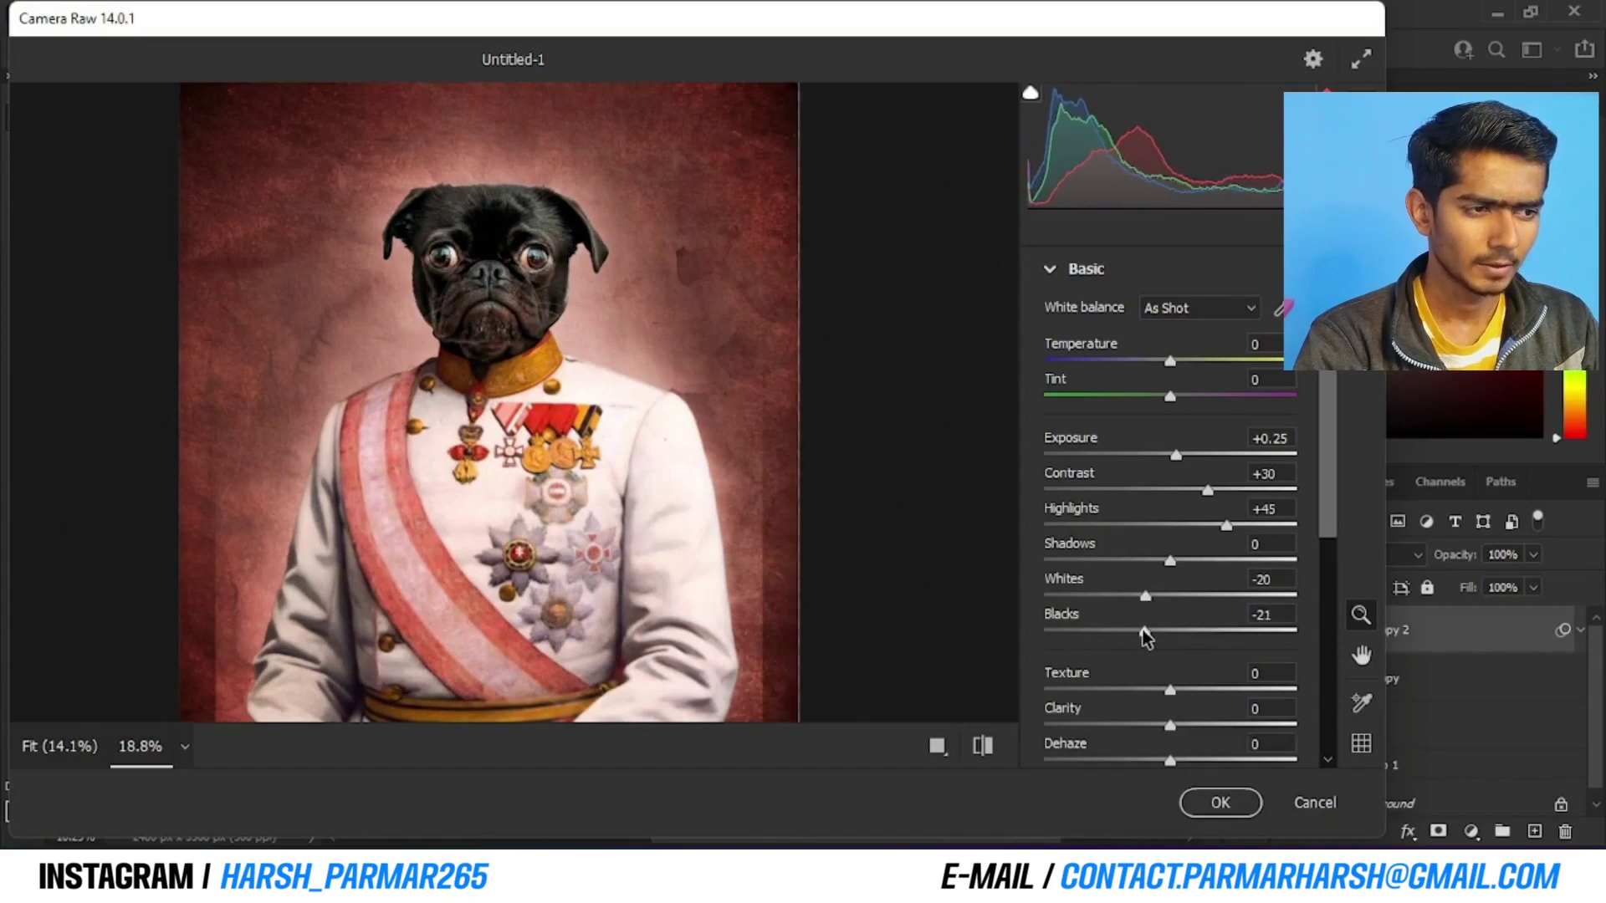
{"action": "left_click_drag", "start_coordinate": [1146, 637], "coordinate": [1147, 636]}
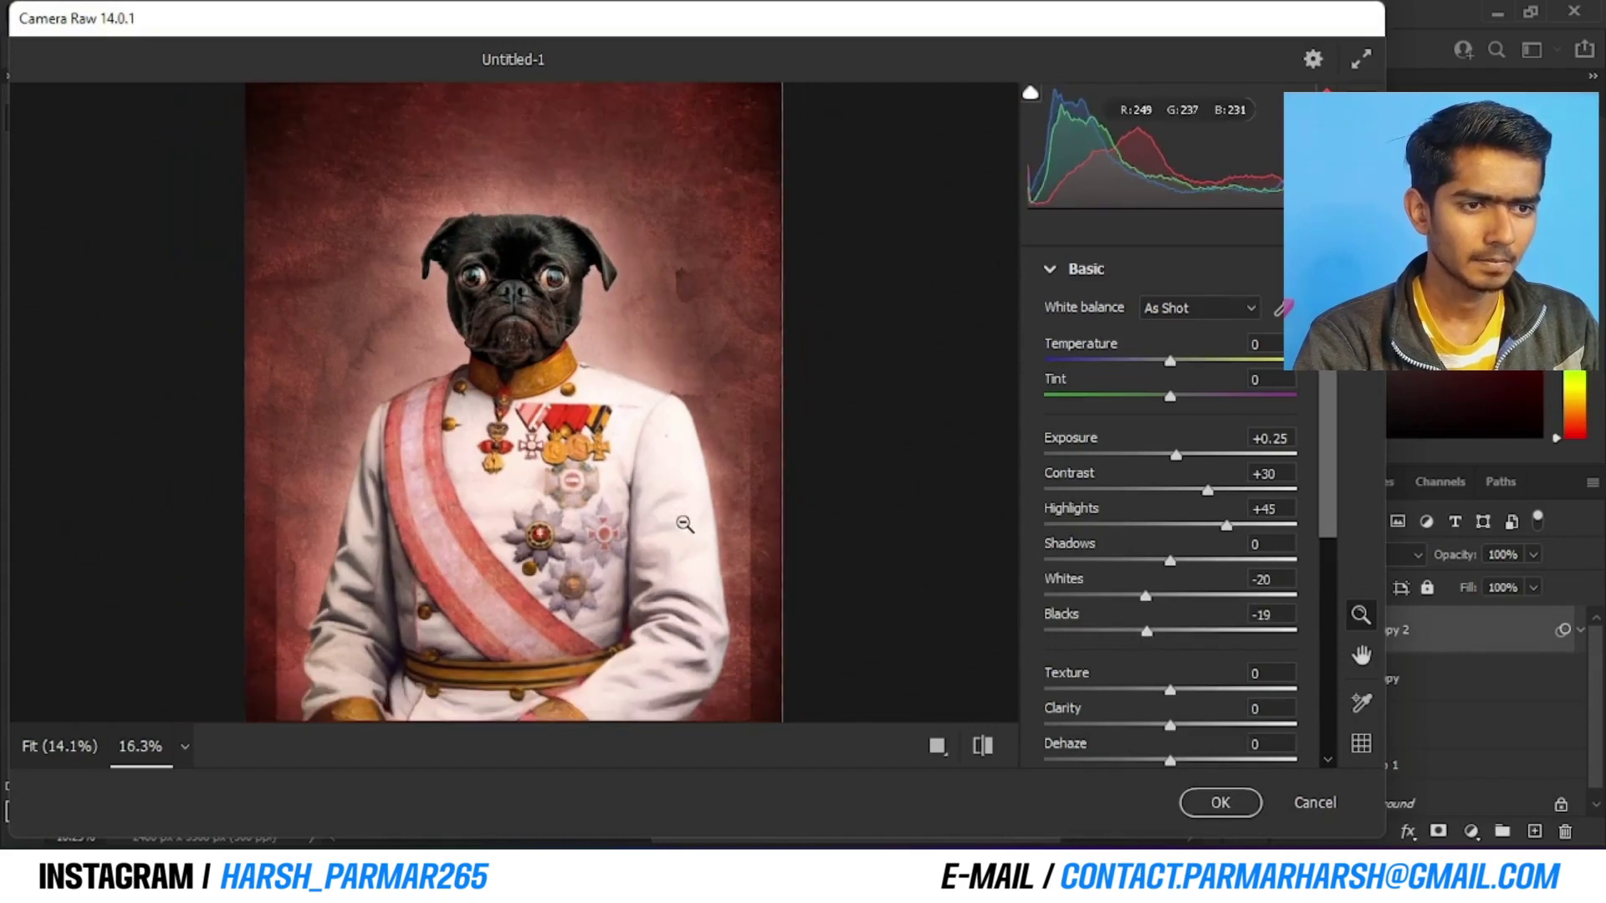
{"action": "double_click", "coordinate": [1152, 636]}
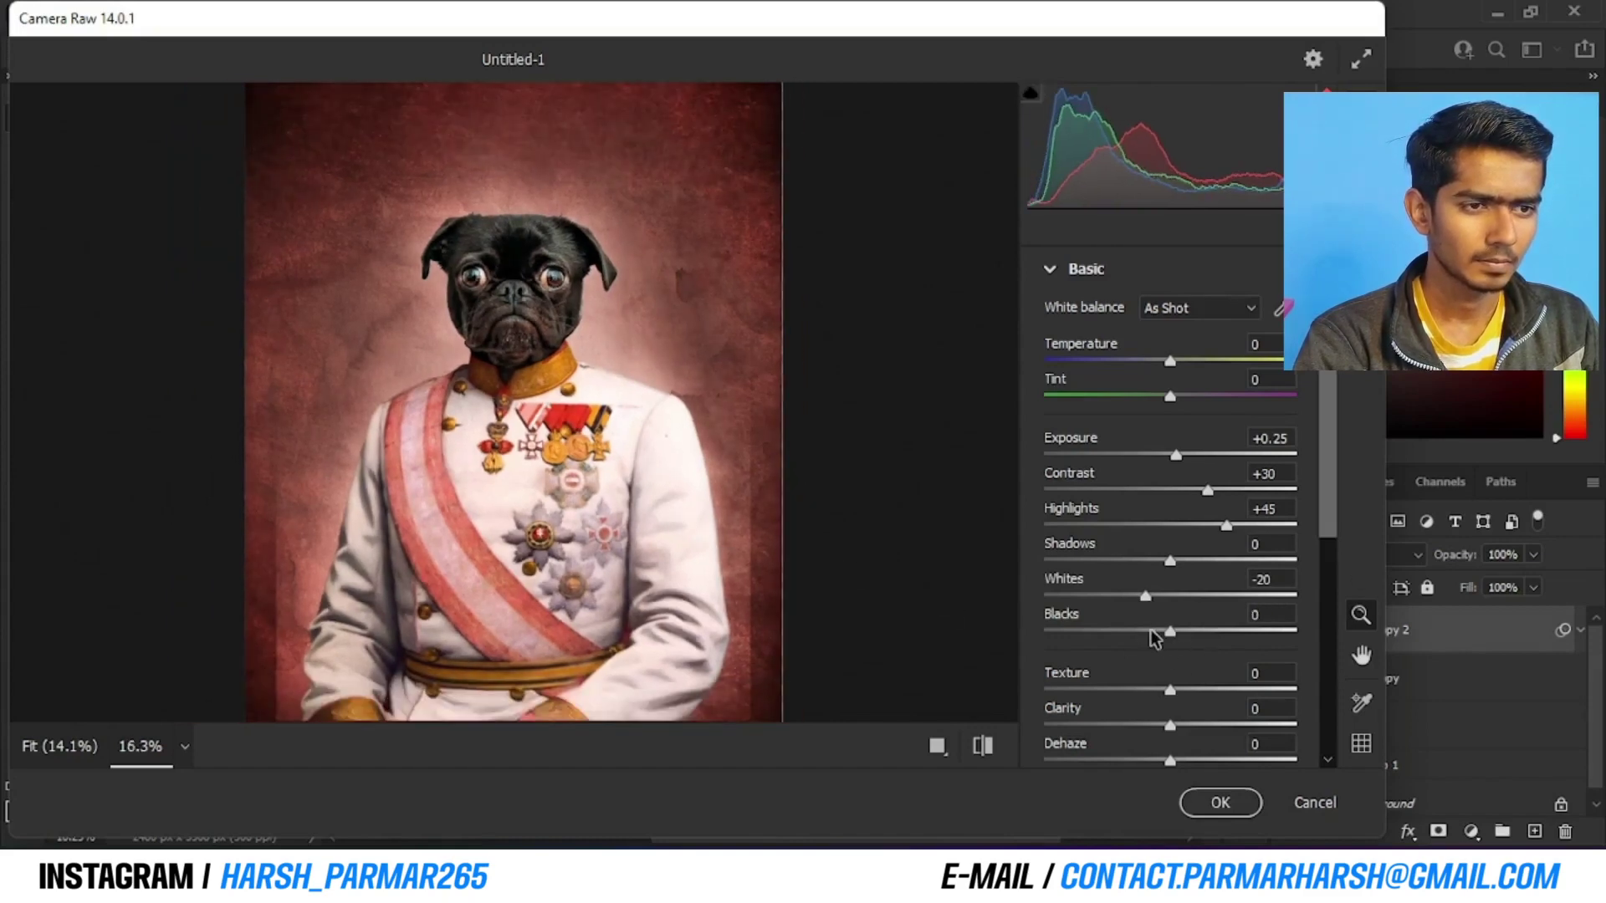
Set Texture to +40 and Clarity to +10
{"action": "scroll", "coordinate": [701, 518], "scroll_direction": "down", "scroll_amount": 1}
{"action": "scroll", "coordinate": [701, 518], "scroll_direction": "up", "scroll_amount": 2}
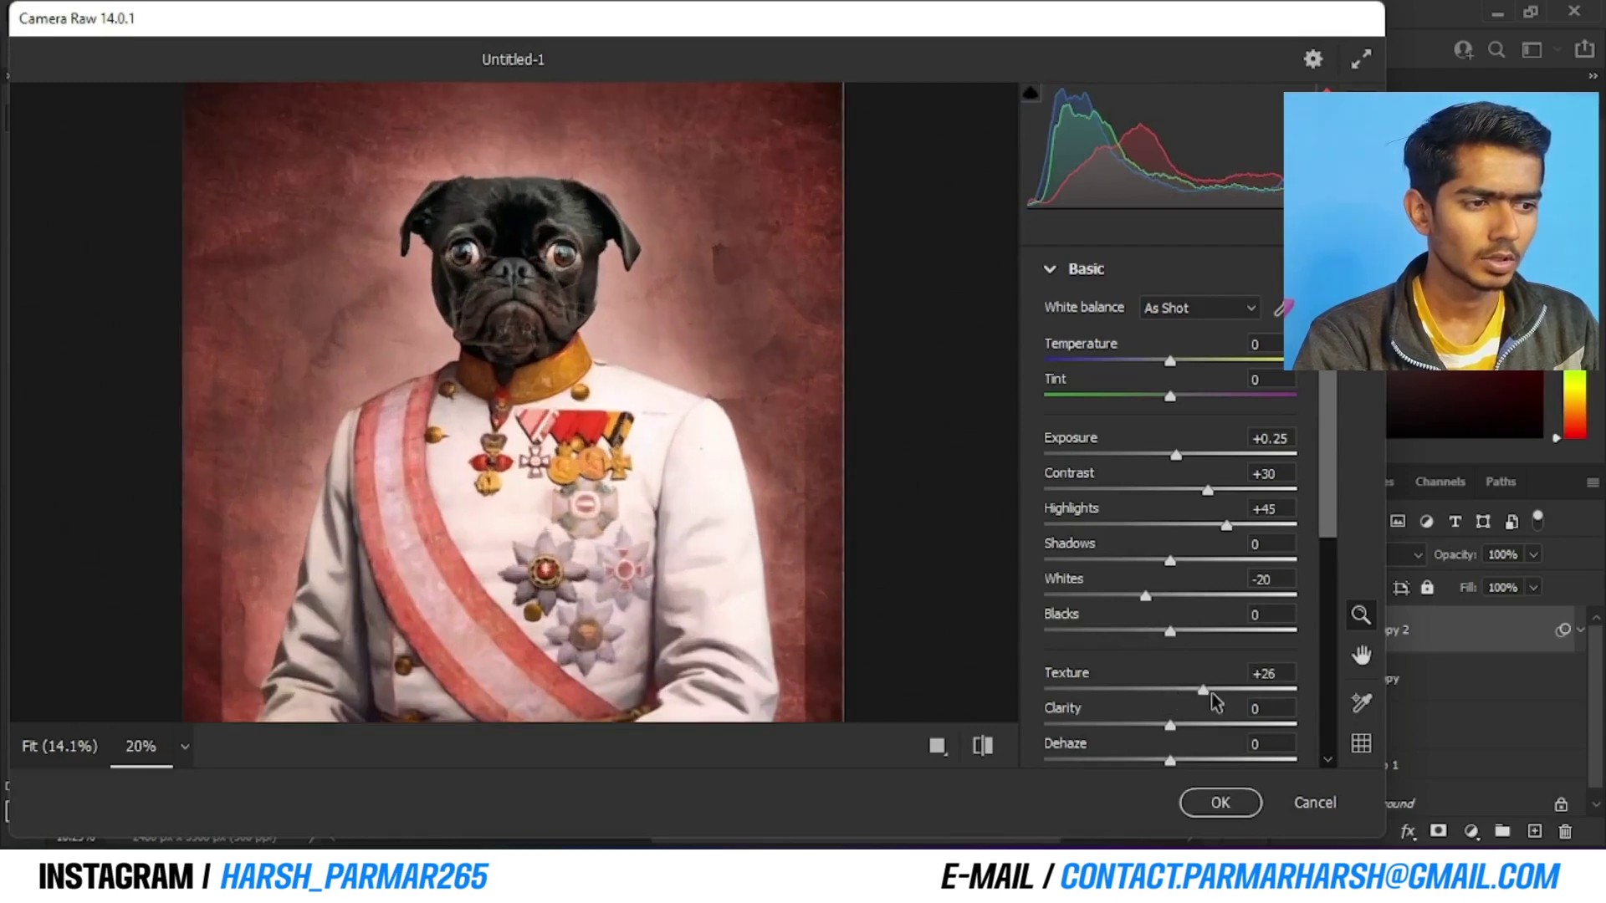
{"action": "mouse_move", "coordinate": [1211, 694]}
{"action": "left_mouse_down"}
{"action": "mouse_move", "coordinate": [1245, 695]}
{"action": "mouse_move", "coordinate": [1227, 701]}
{"action": "left_mouse_up"}
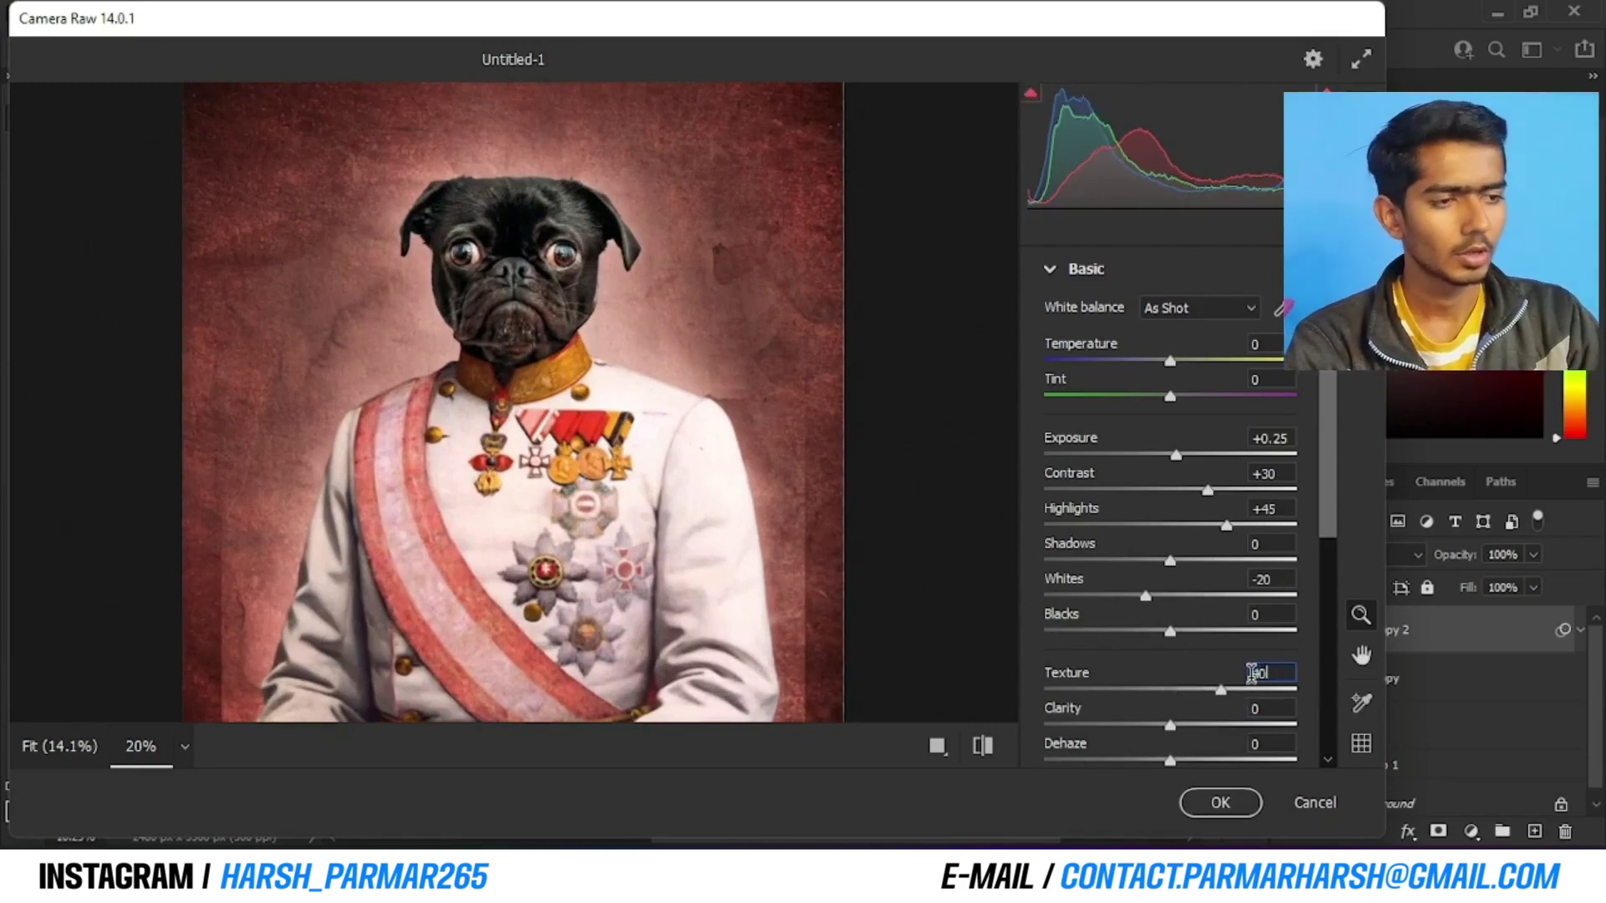
{"action": "type", "text": "40"}
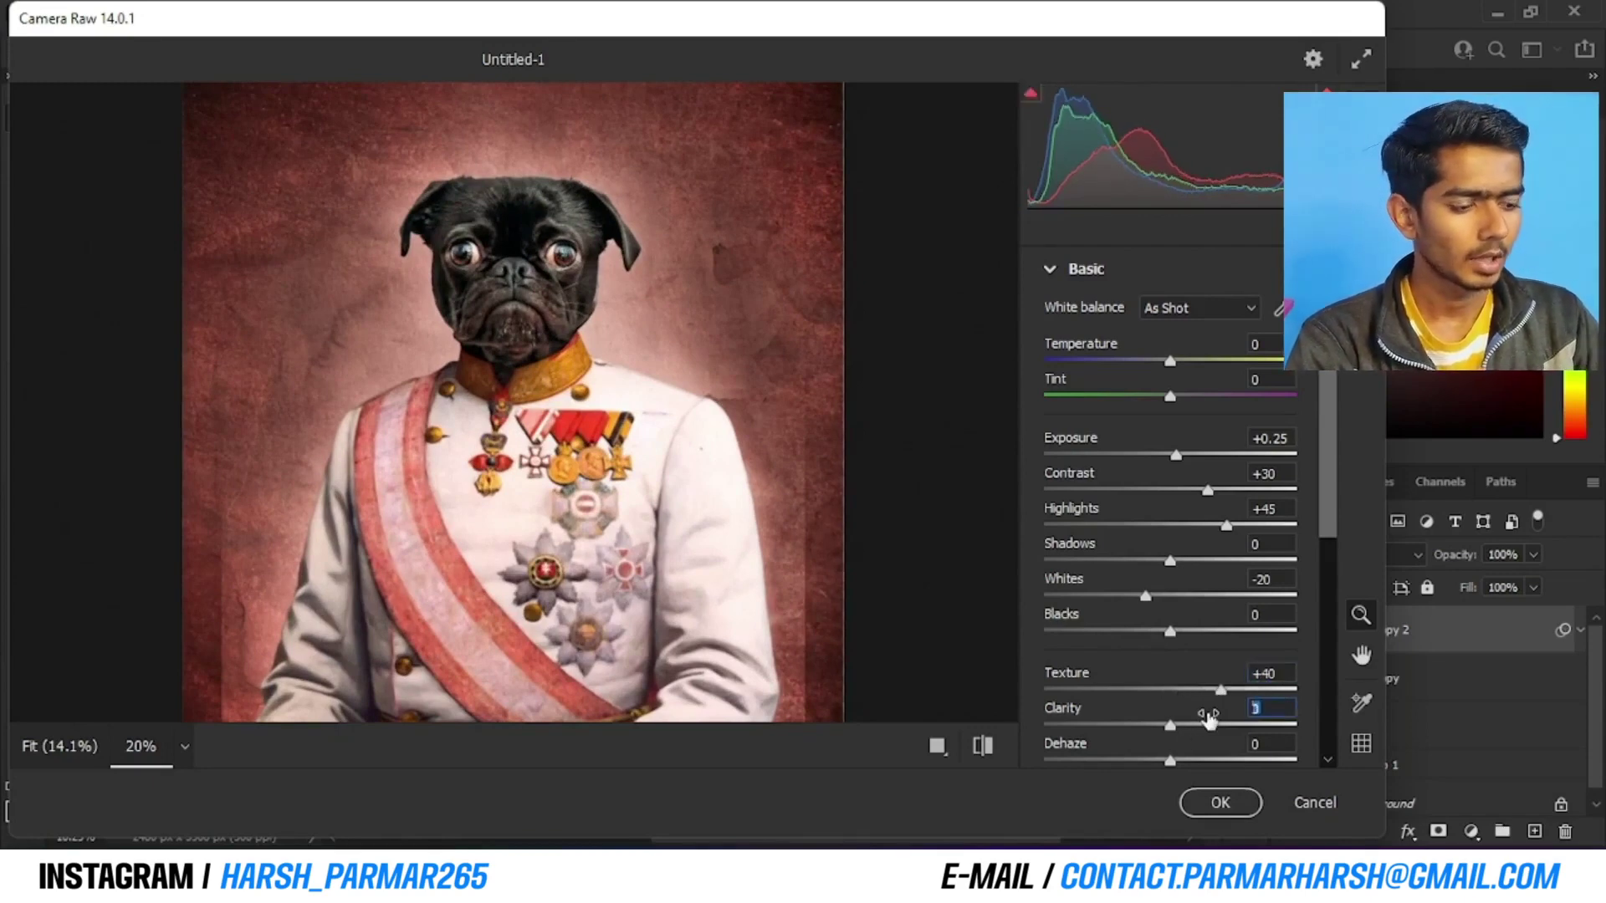
{"action": "type", "text": "10"}
{"action": "key", "text": "Return"}
Set Dehaze +5, Vibrance +15 and Saturation +5
{"action": "scroll", "coordinate": [833, 551], "scroll_direction": "down", "scroll_amount": 1}
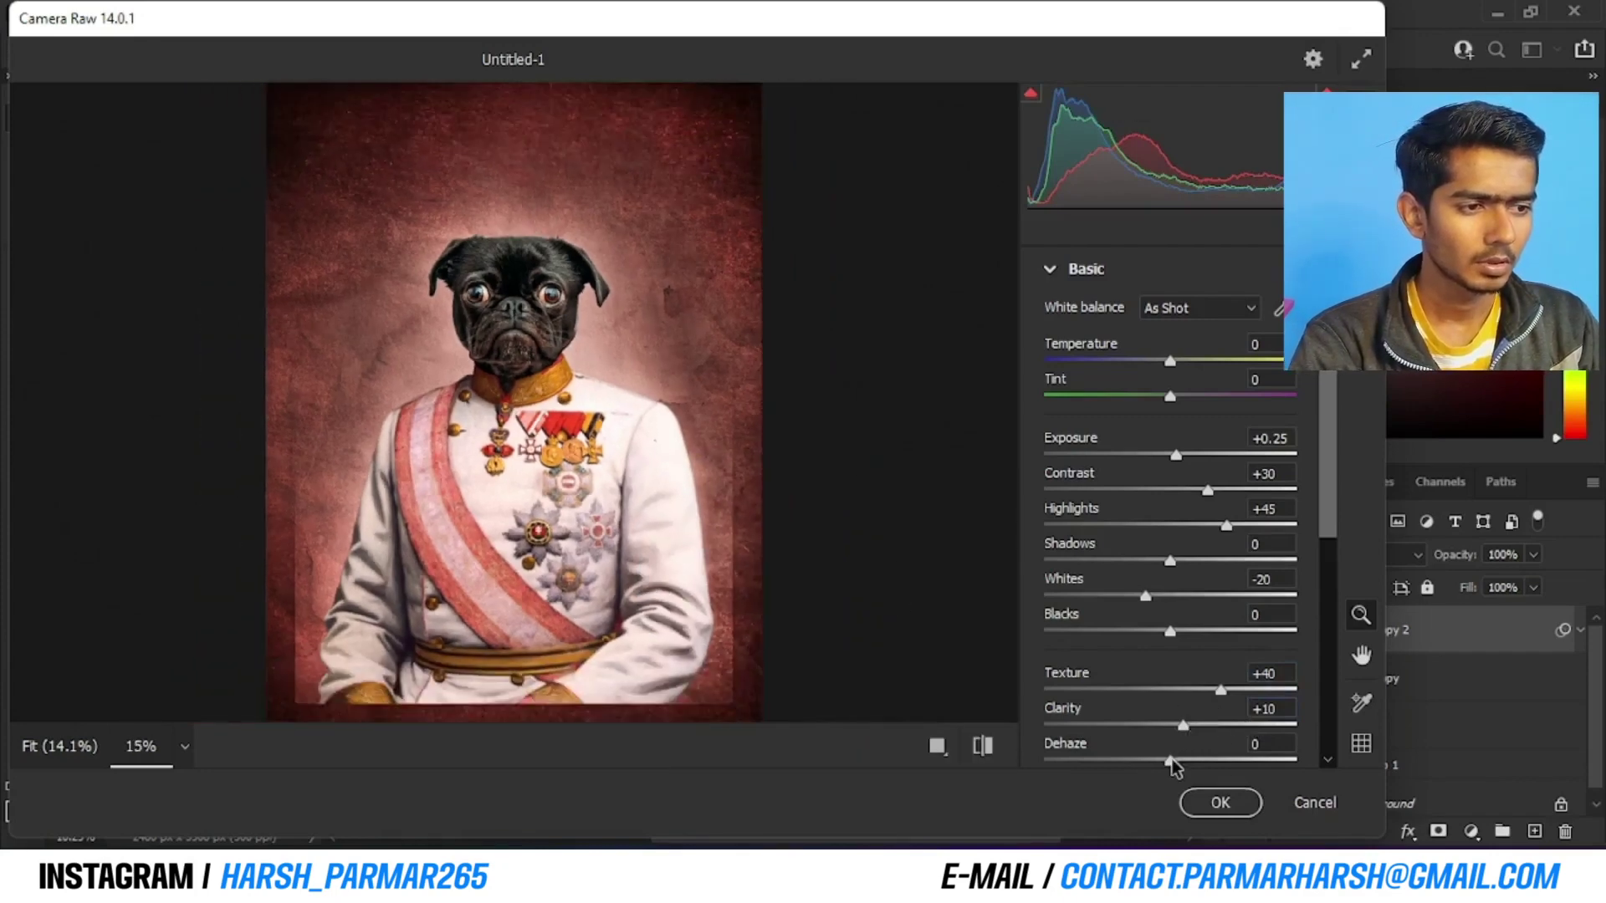
{"action": "mouse_move", "coordinate": [1171, 761]}
{"action": "left_mouse_down"}
{"action": "mouse_move", "coordinate": [1200, 761]}
{"action": "mouse_move", "coordinate": [1182, 763]}
{"action": "left_mouse_up"}
{"action": "left_click", "coordinate": [1267, 743]}
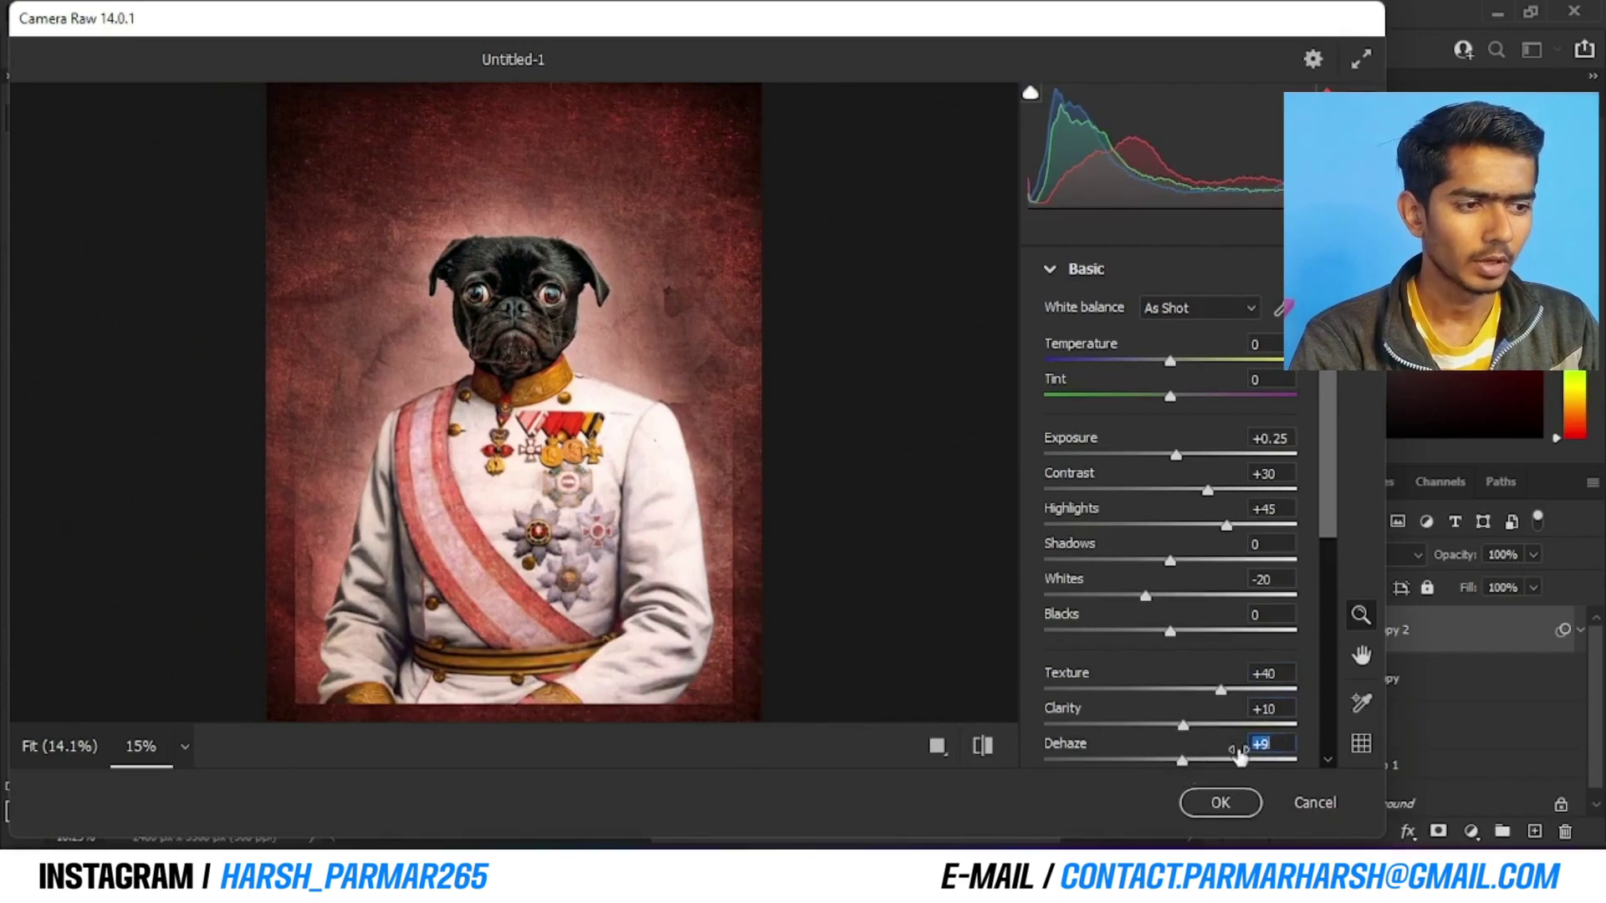
{"action": "type", "text": "5"}
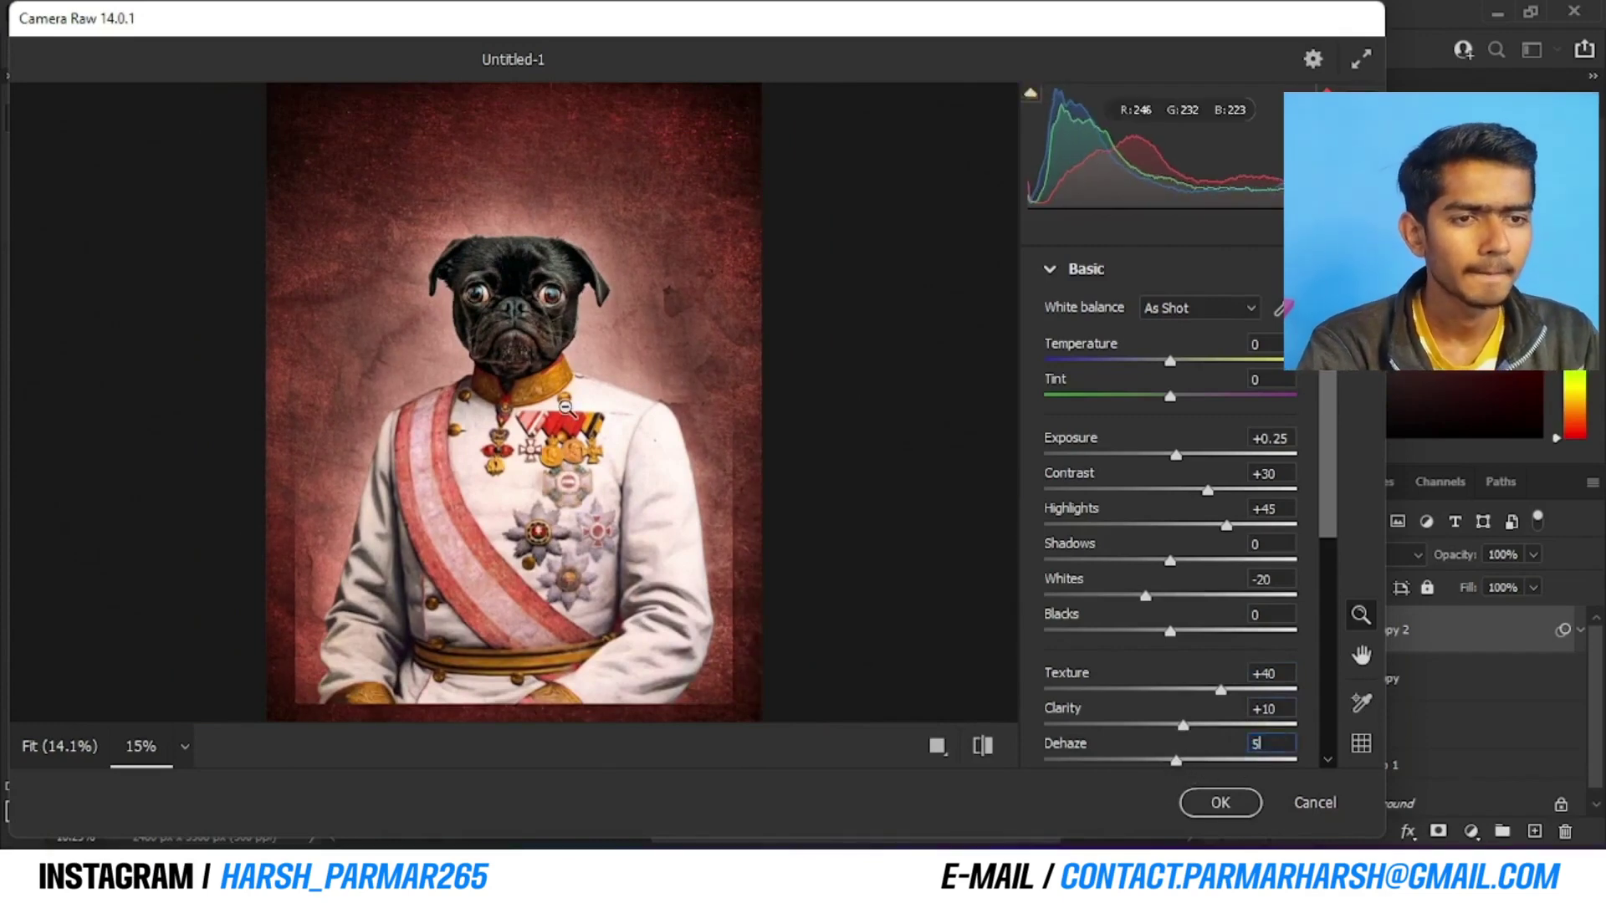
{"action": "scroll", "coordinate": [1128, 621], "scroll_direction": "down", "scroll_amount": 3}
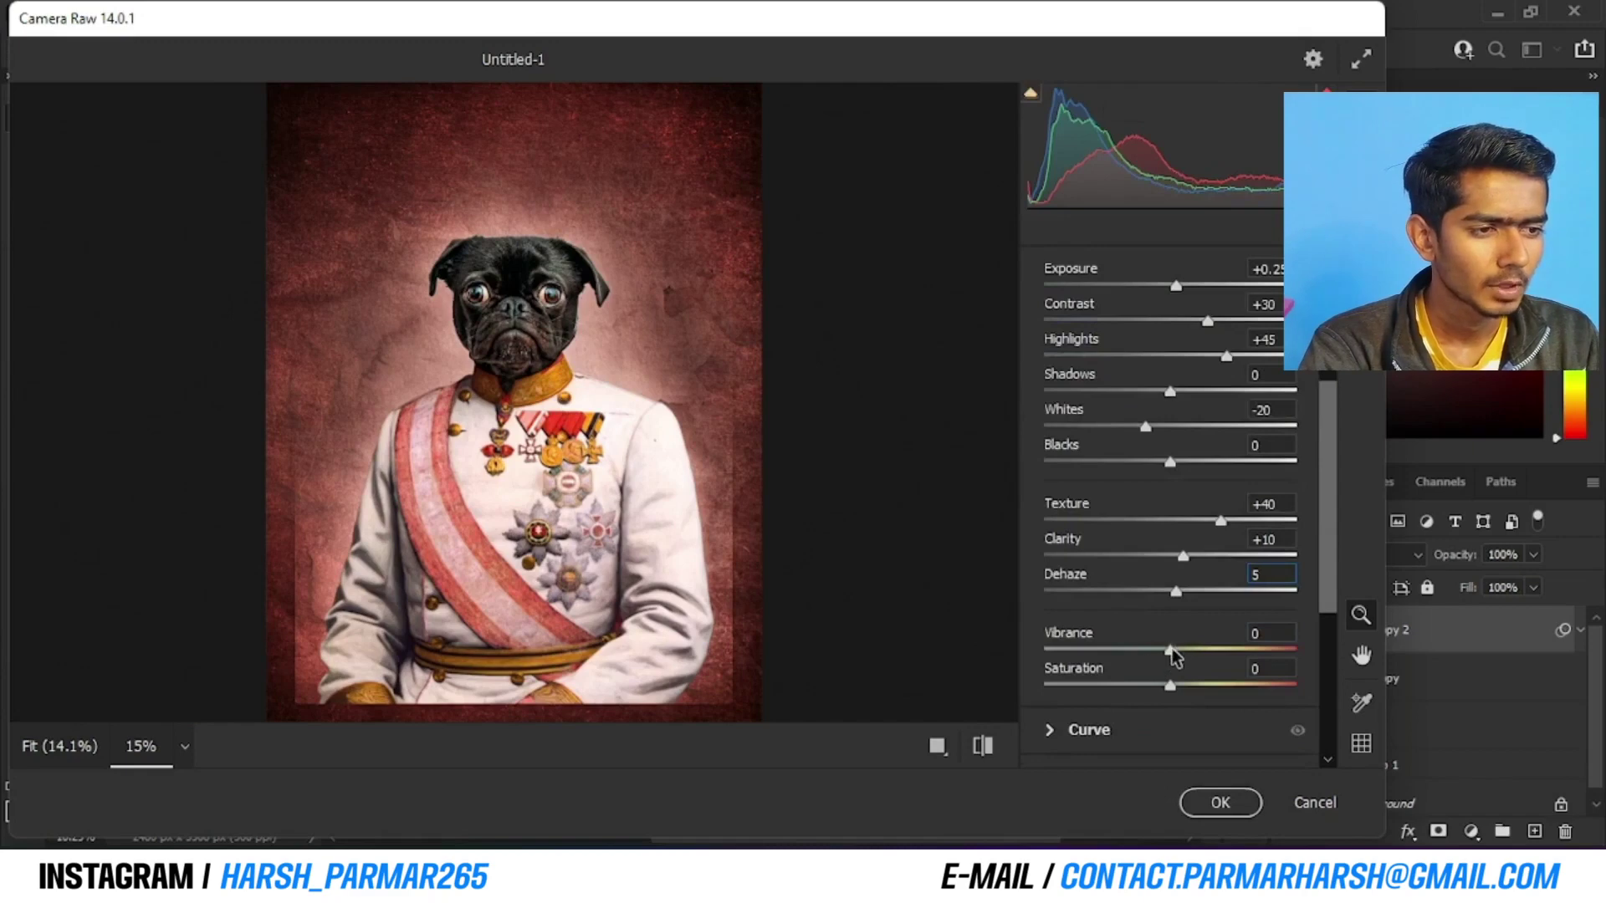
{"action": "left_click_drag", "start_coordinate": [1172, 649], "coordinate": [1189, 653]}
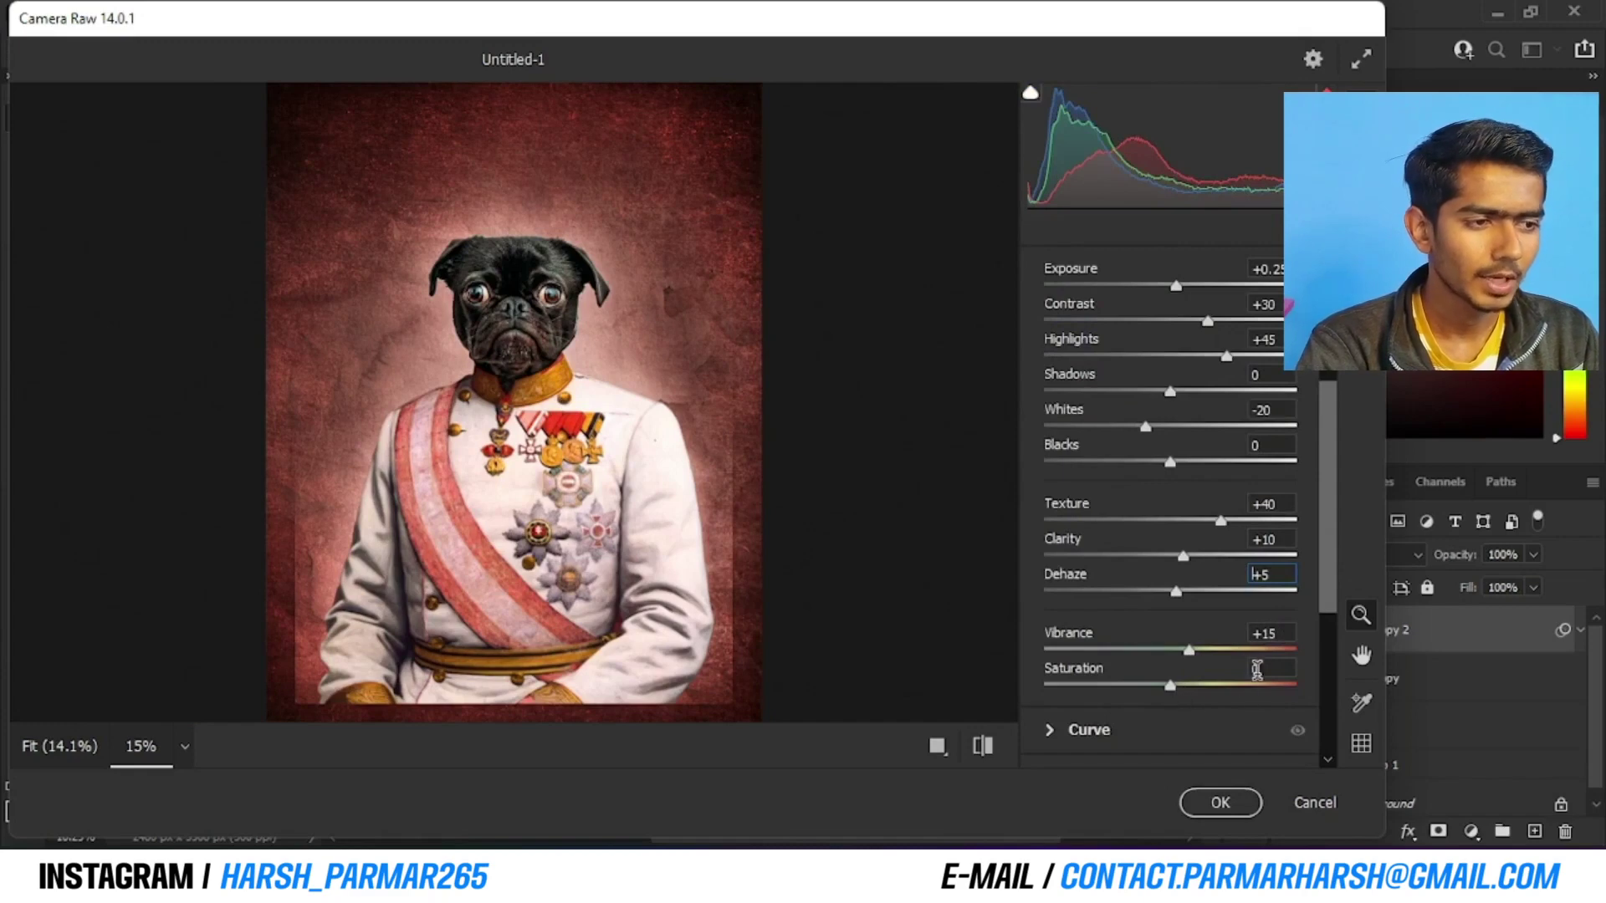
{"action": "type", "text": "5"}
{"action": "key", "text": "Return"}
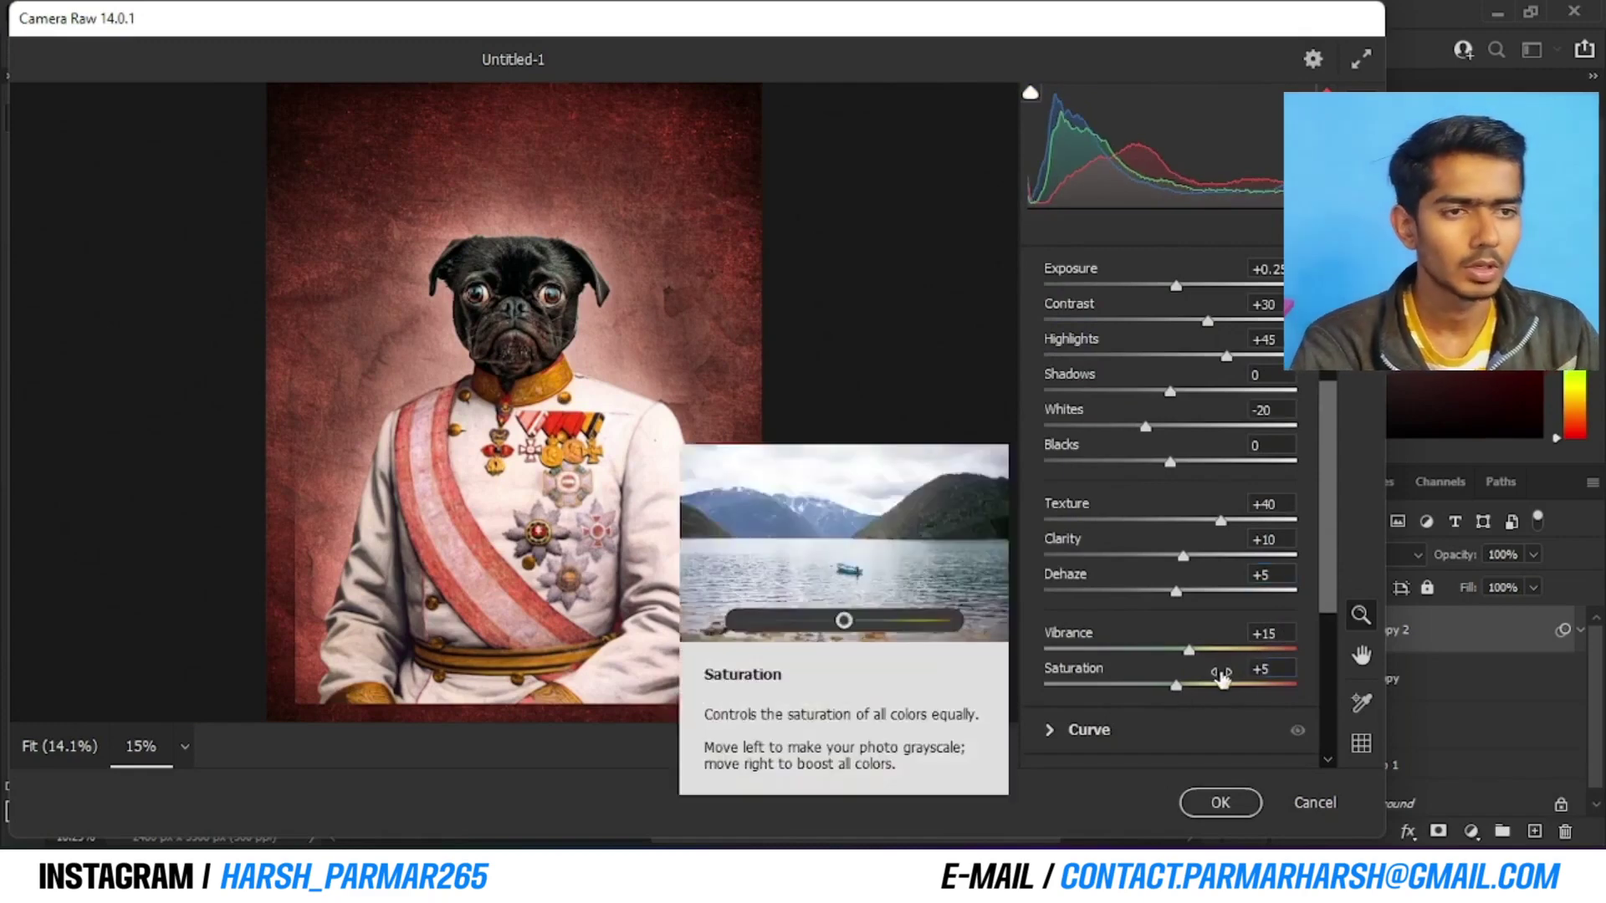
Confirm the Camera Raw grade, then zoom in on the uniform's medals to inspect it
{"action": "left_click", "coordinate": [1214, 805]}
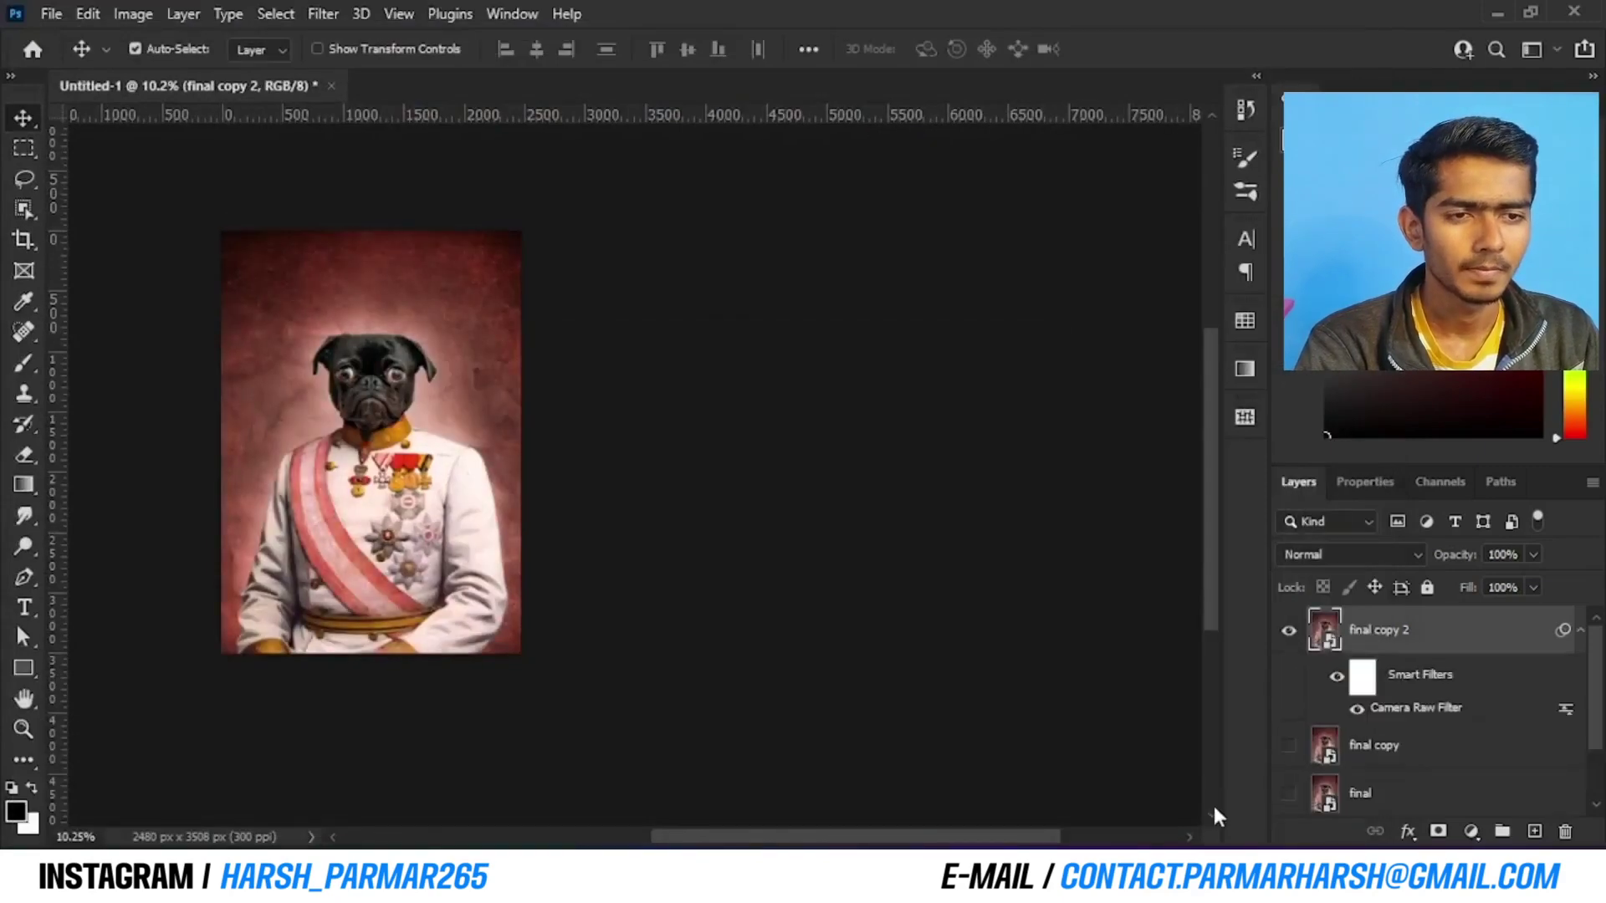
{"action": "scroll", "coordinate": [384, 496], "scroll_direction": "up", "scroll_amount": 5}
{"action": "left_click_drag", "start_coordinate": [432, 500], "coordinate": [573, 524]}
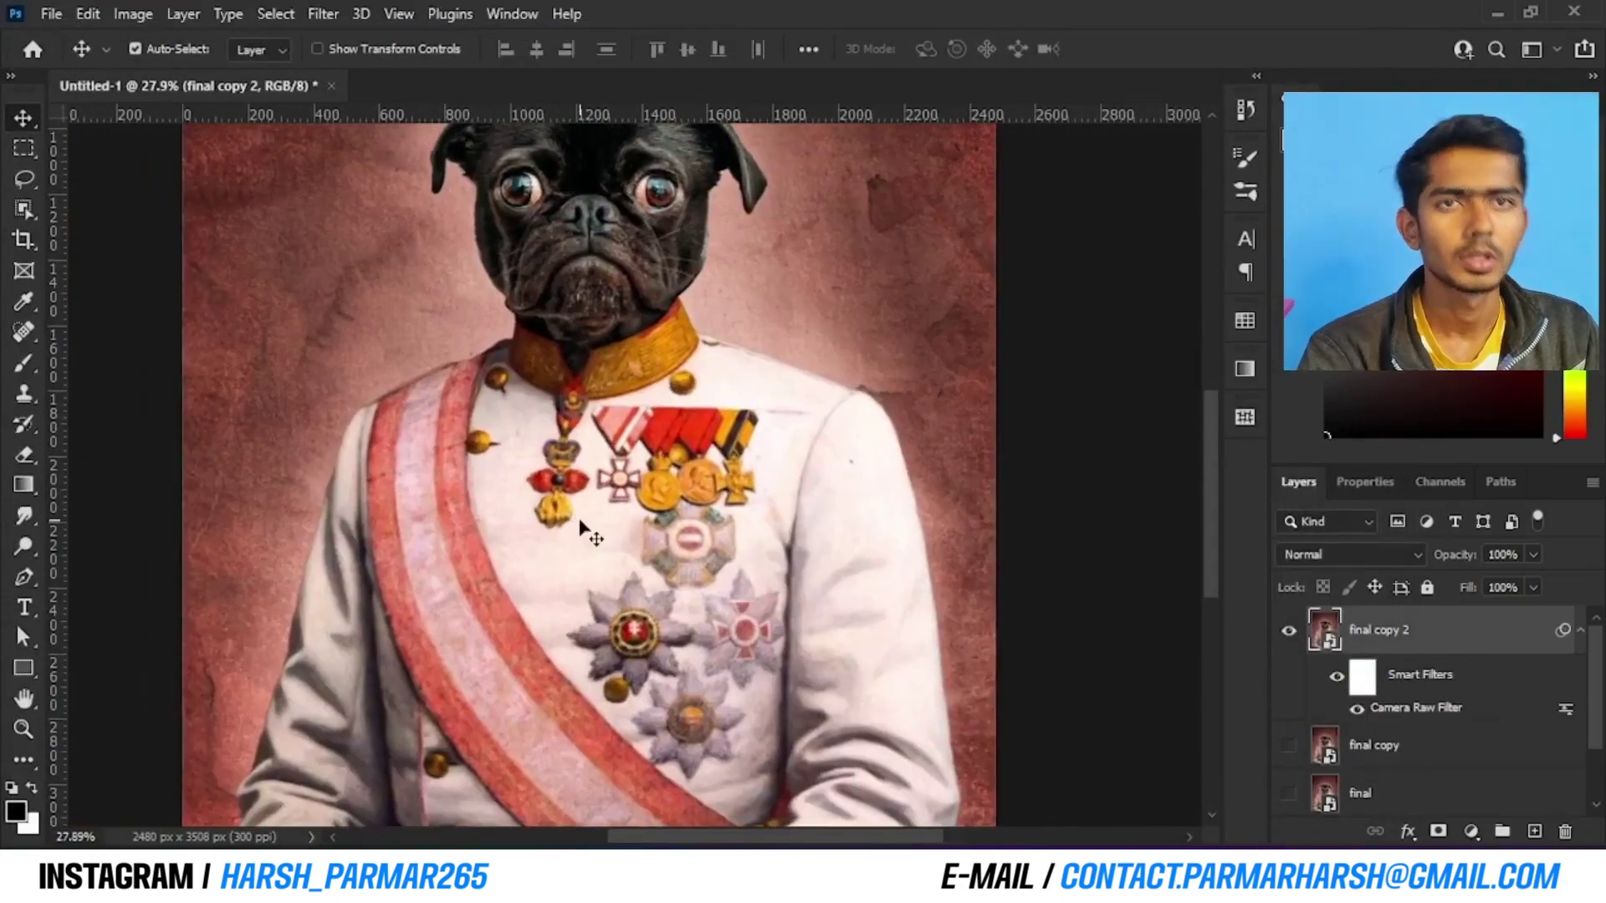